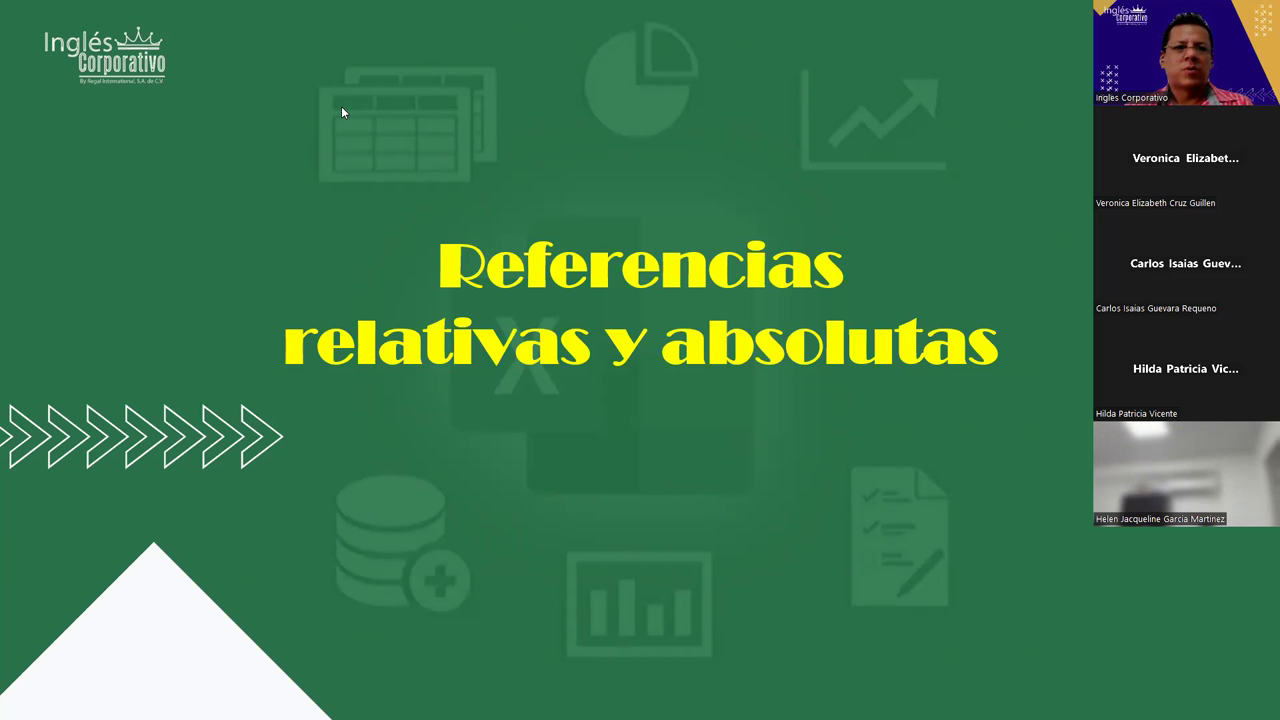
# Step: Advance the PowerPoint slideshow from the title slide to the Objetivo slide
pyautogui.click(620, 181)
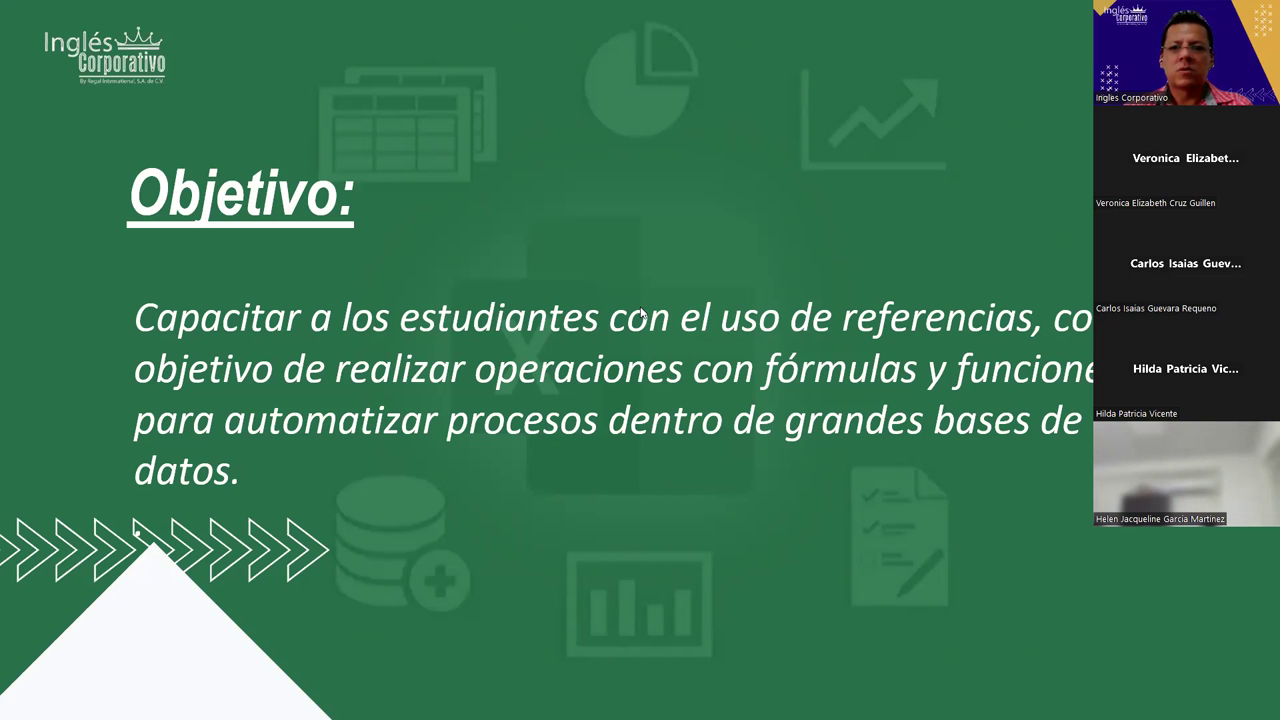
# Step: Switch from the slideshow to the Tipos de Referencias workbook on its Referencia Relativa sheet
pyautogui.hotkey('alt', 'Tab')
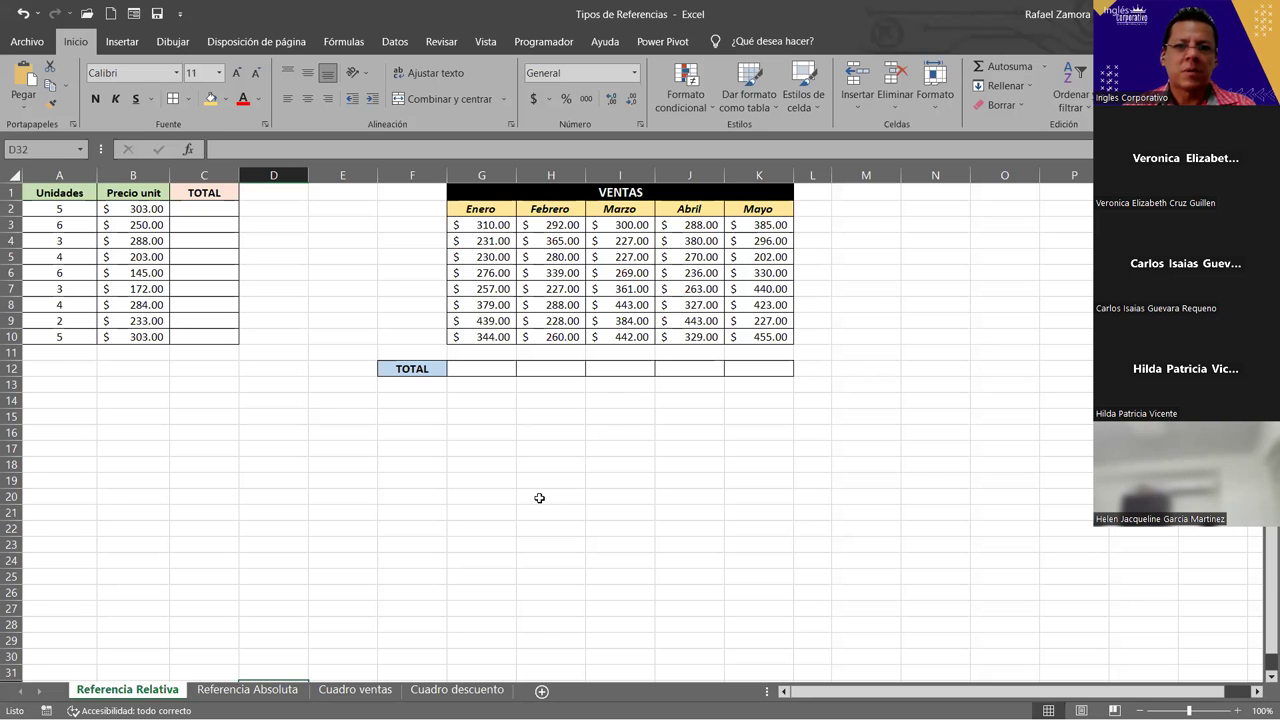
pyautogui.keyDown('ctrl'); pyautogui.scroll(1, 540, 490); pyautogui.keyUp('ctrl')
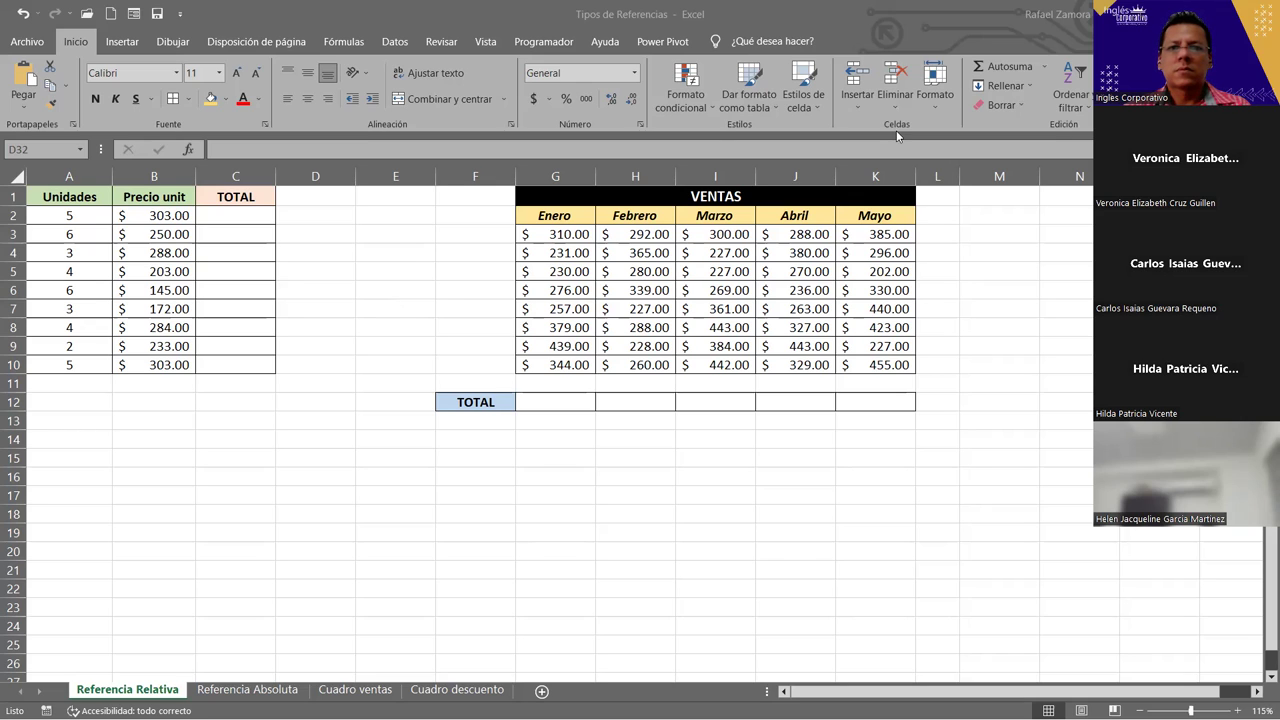
pyautogui.click(563, 527)
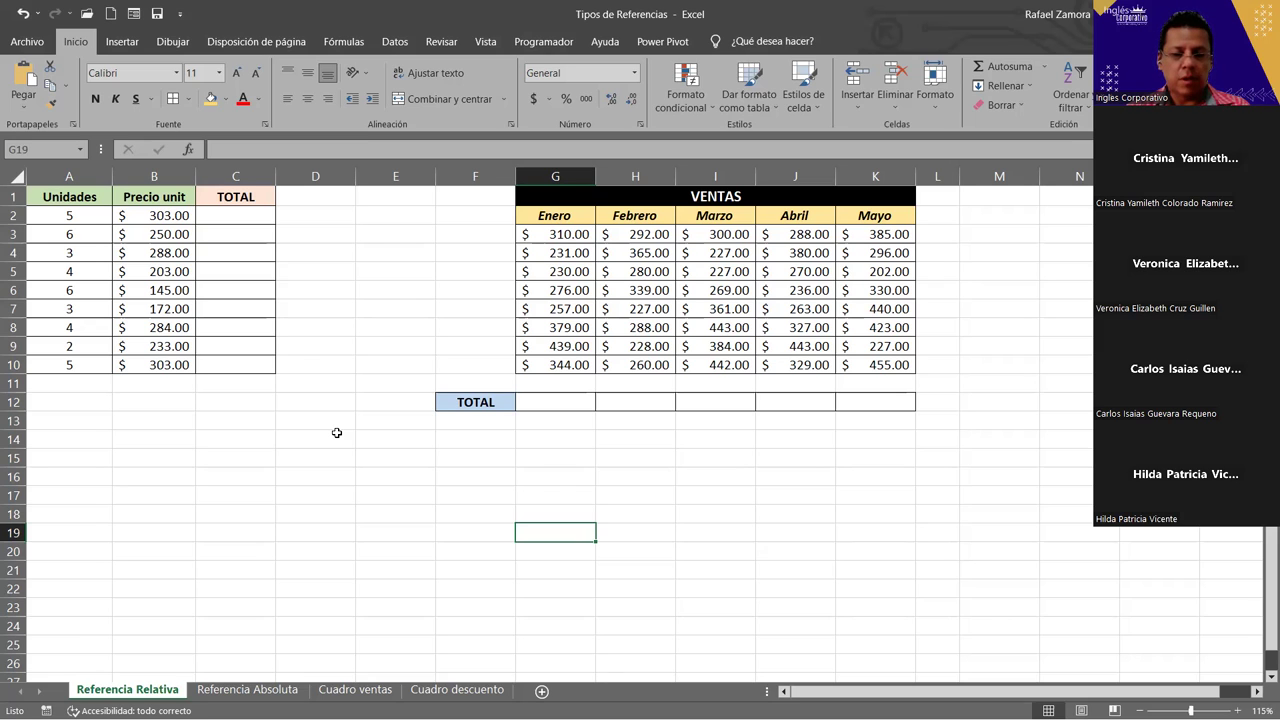
pyautogui.click(324, 528)
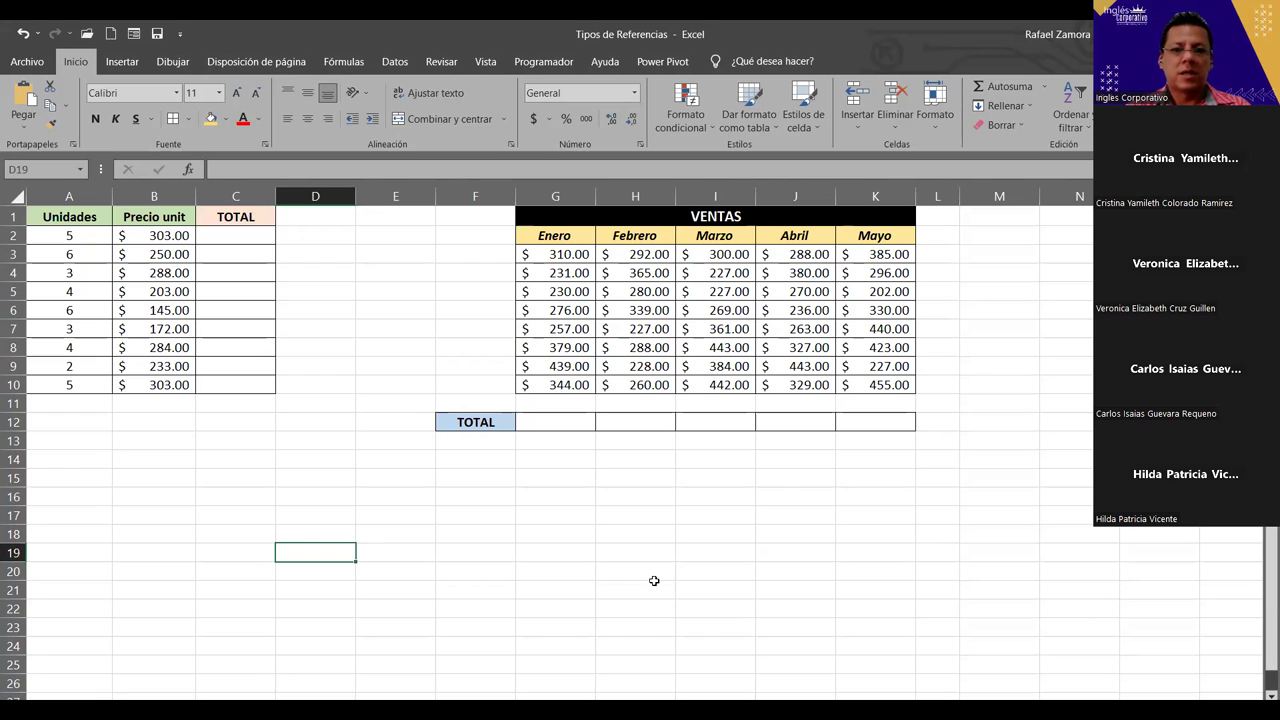
pyautogui.click(654, 571)
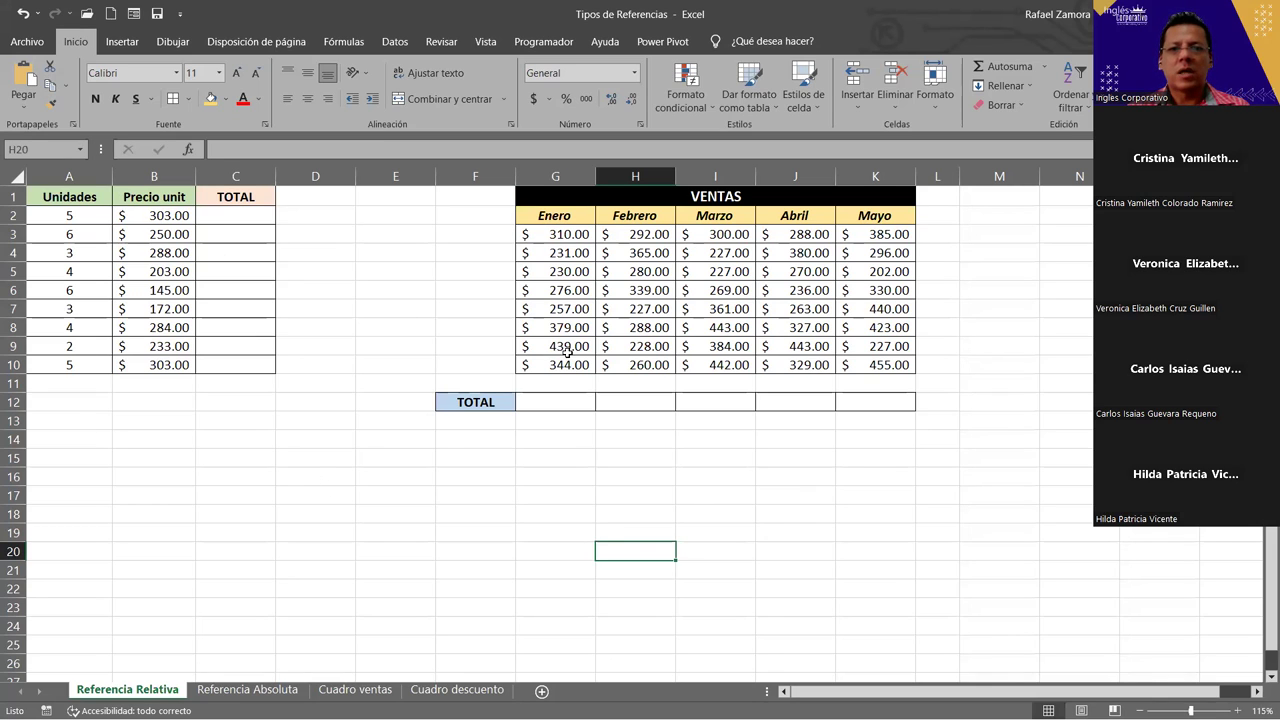
pyautogui.moveTo(562, 235)
pyautogui.mouseDown()
pyautogui.moveTo(594, 320)
pyautogui.moveTo(890, 367)
pyautogui.mouseUp()
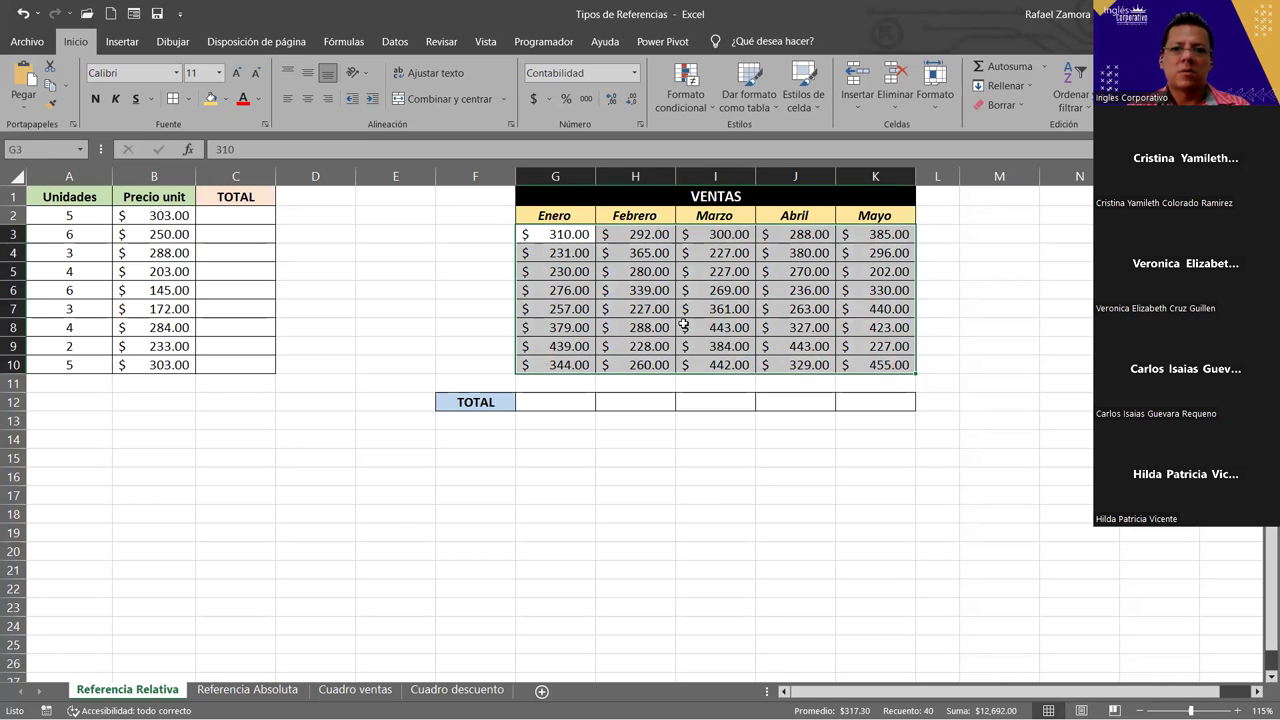
pyautogui.click(550, 404)
pyautogui.click(723, 410)
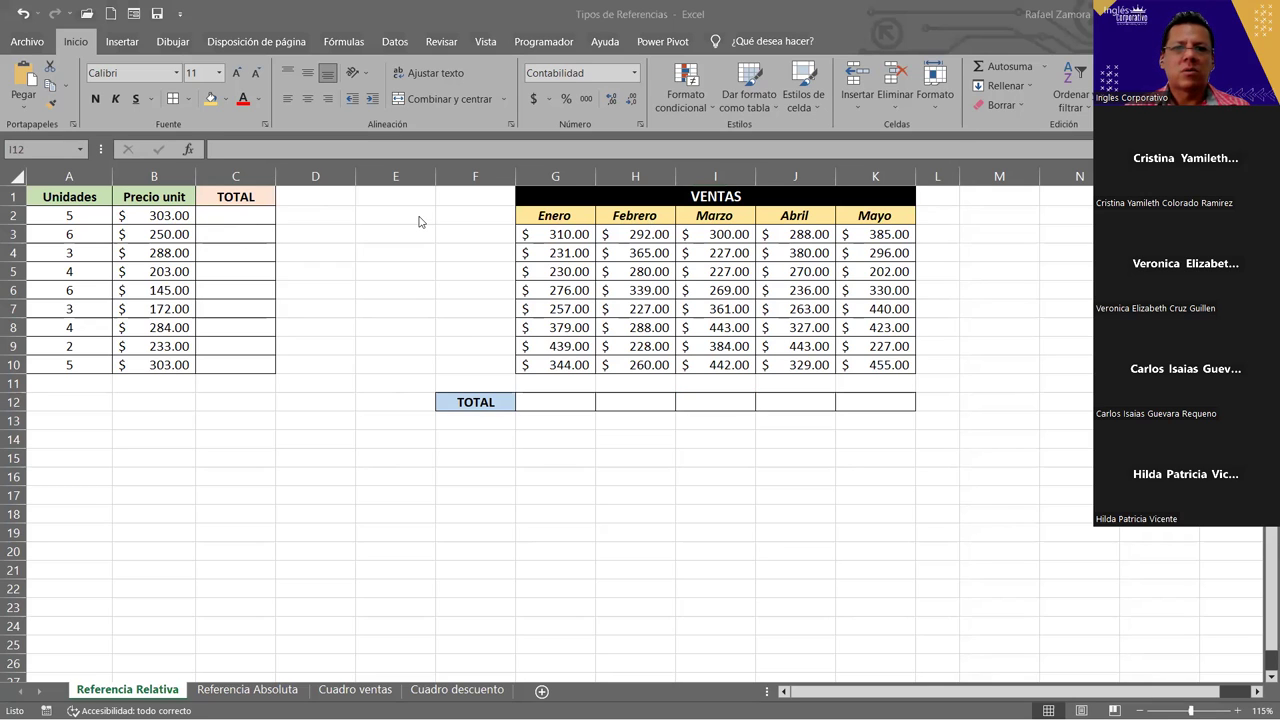
# Step: Enter =A2*B2 in C2 to multiply the units by the unit price
pyautogui.click(248, 212)
pyautogui.write('=')
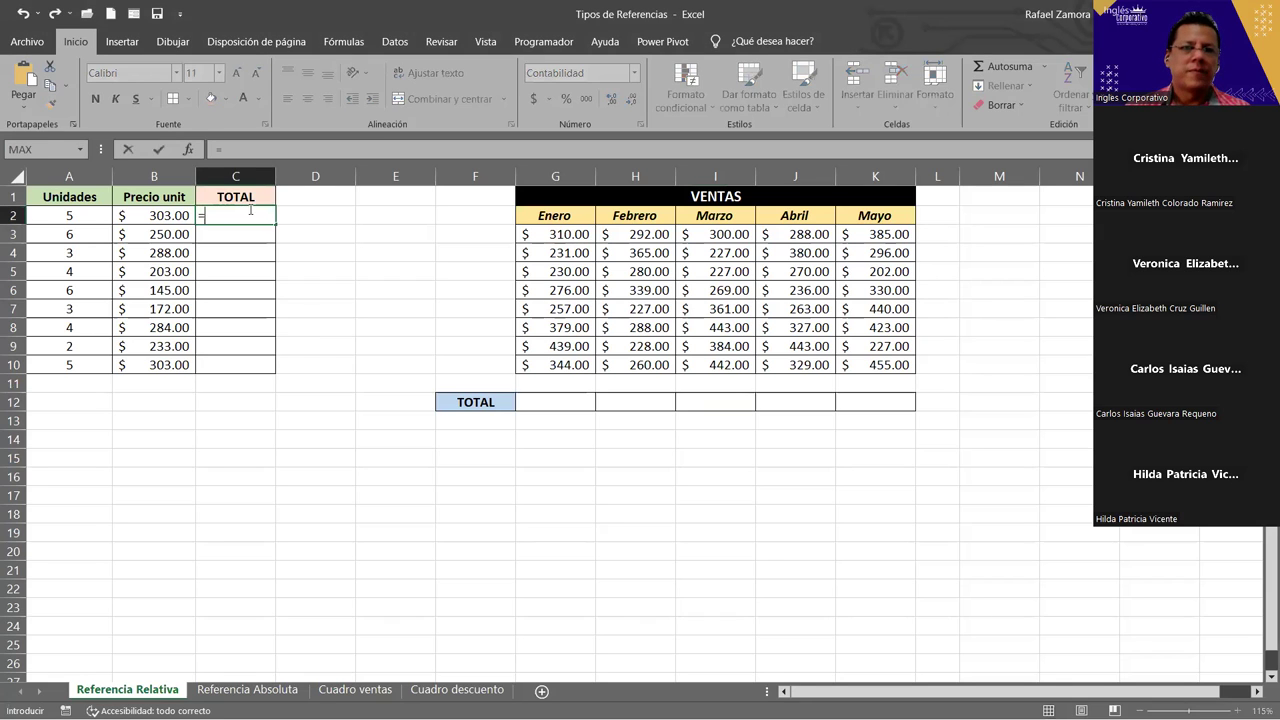
pyautogui.click(62, 212)
pyautogui.write('*')
pyautogui.click(145, 216)
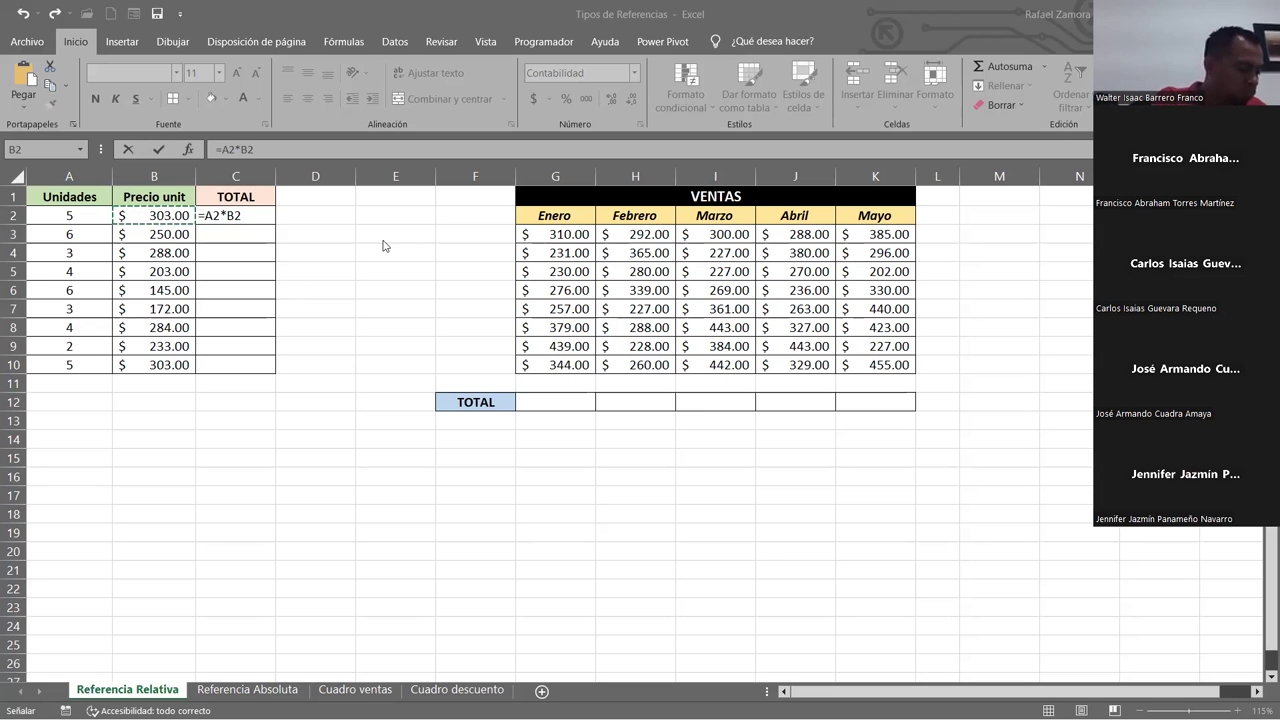
# Step: Reopen the C2 formula for editing, marking its B2 reference
pyautogui.click(263, 217)
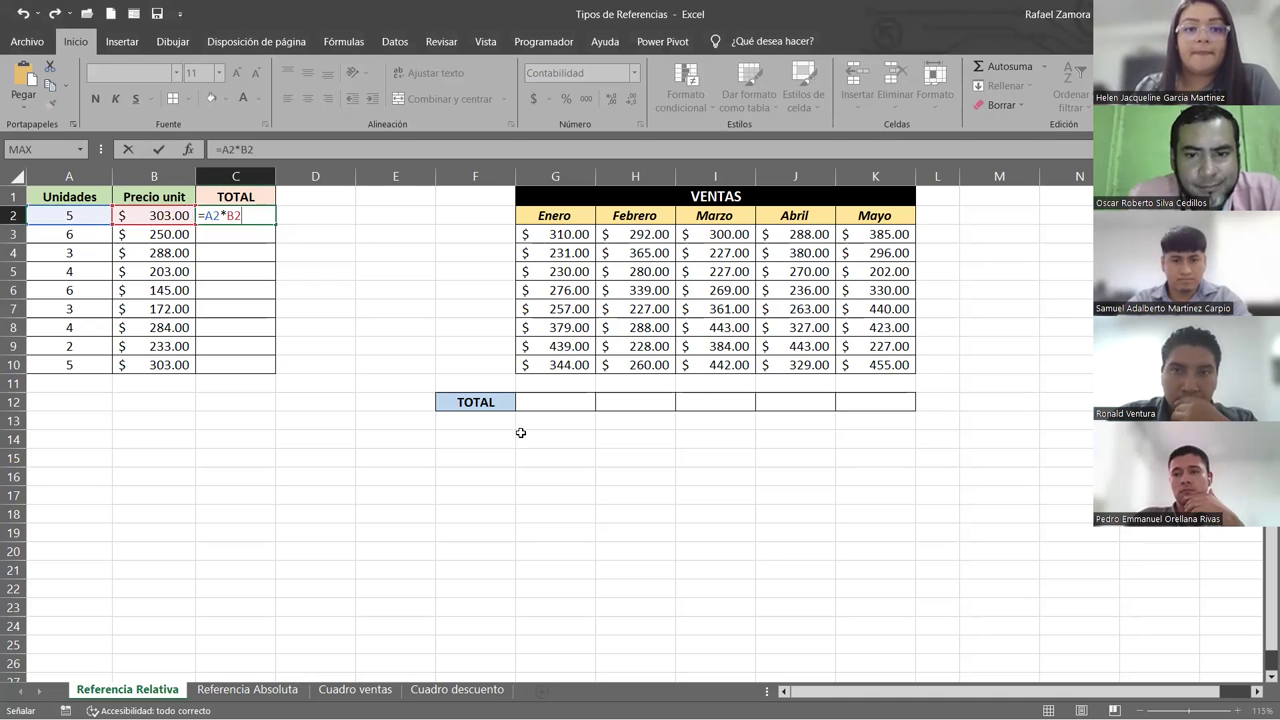
pyautogui.moveTo(242, 216); pyautogui.dragTo(225, 218)
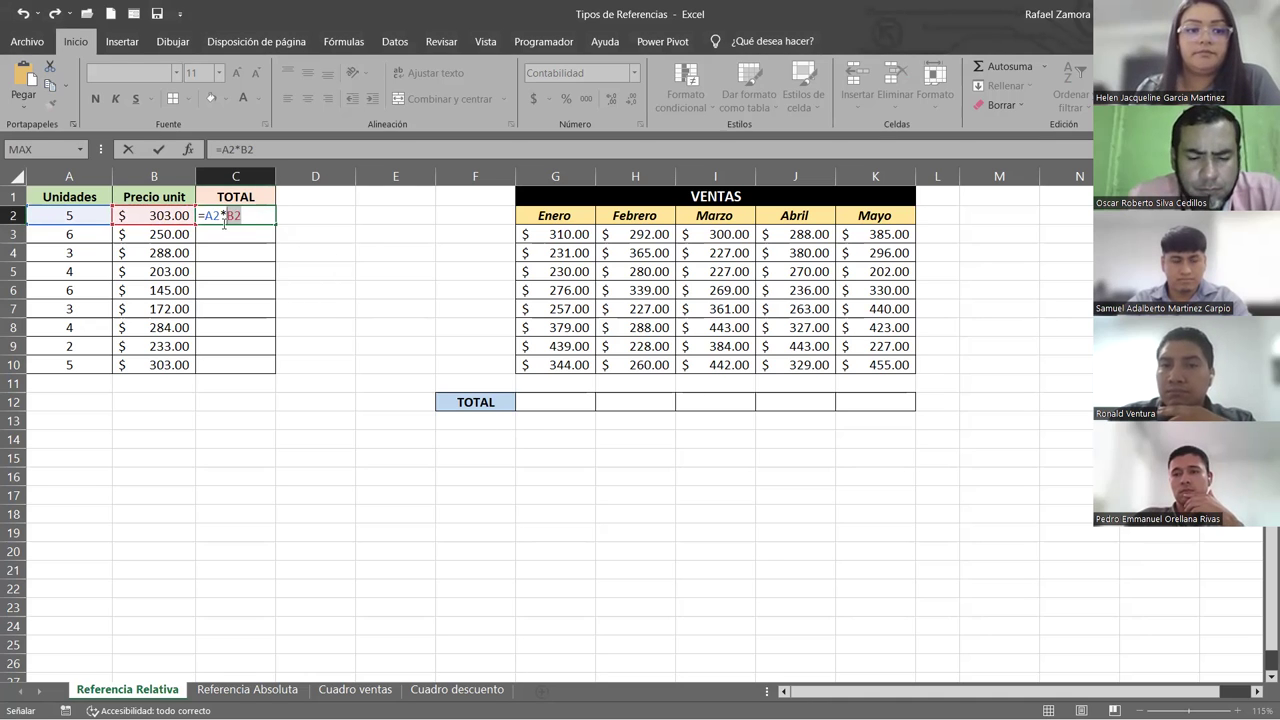
pyautogui.click(242, 218)
# Step: Replace C2's formula with PRODUCTO over the range A2:B2
pyautogui.press('BackSpace')
pyautogui.press('BackSpace')
pyautogui.press('BackSpace')
pyautogui.press('BackSpace')
pyautogui.press('BackSpace')
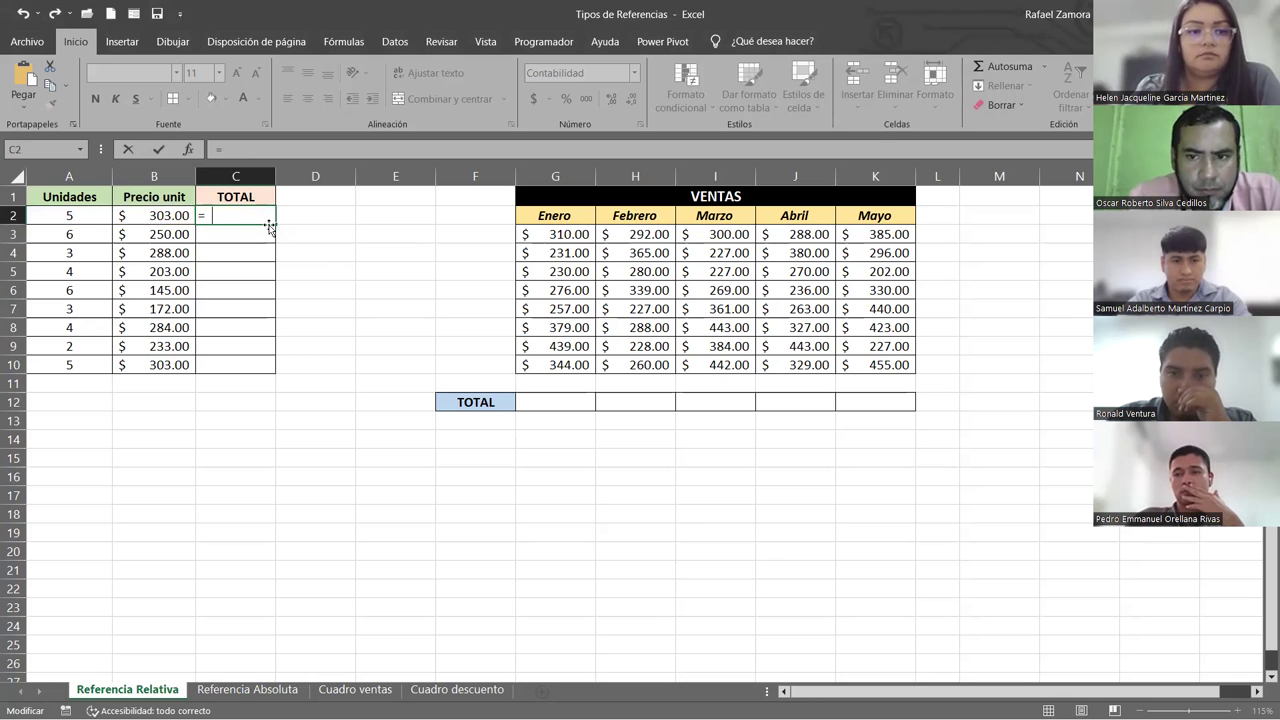
pyautogui.write('prod')
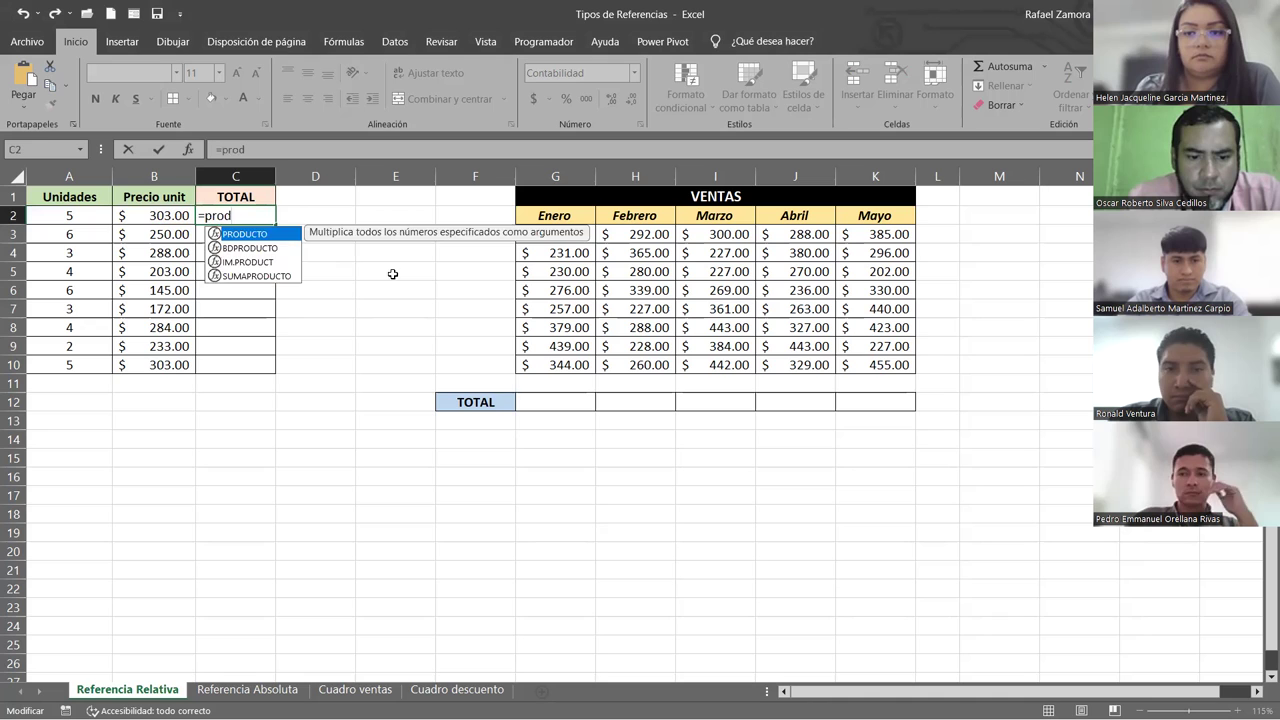
pyautogui.press('Tab')
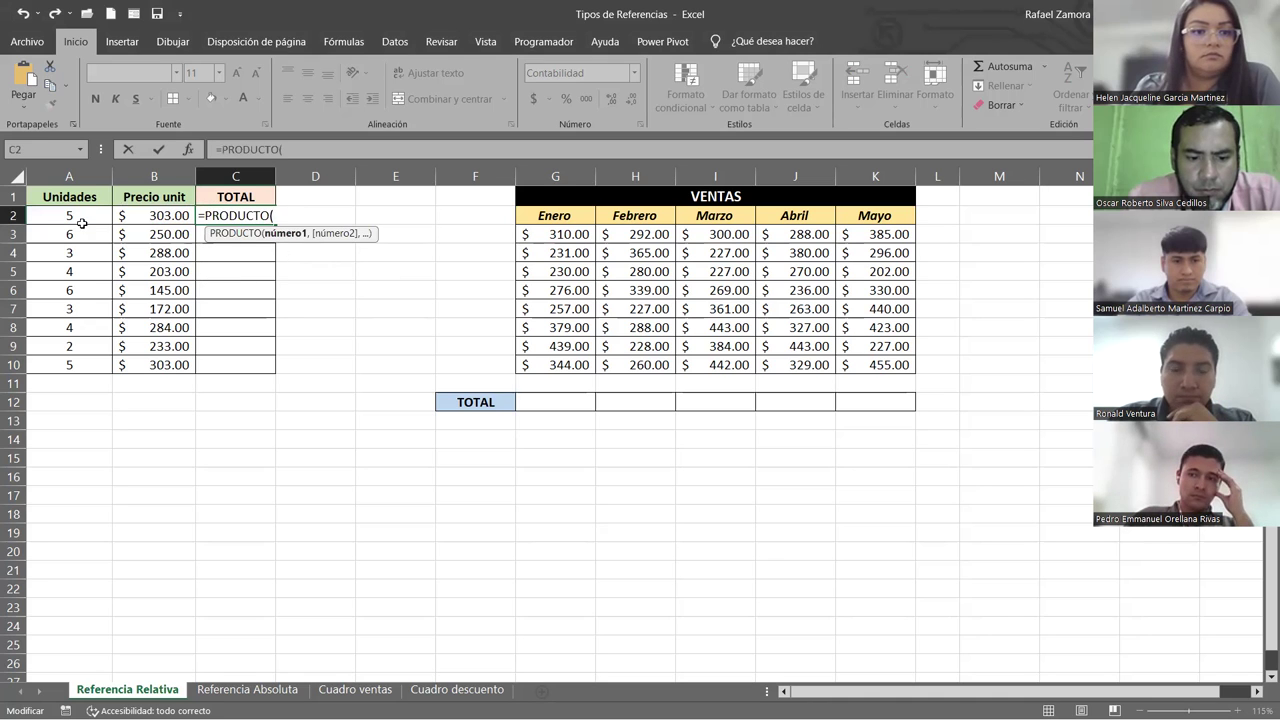
pyautogui.moveTo(57, 213); pyautogui.dragTo(189, 215)
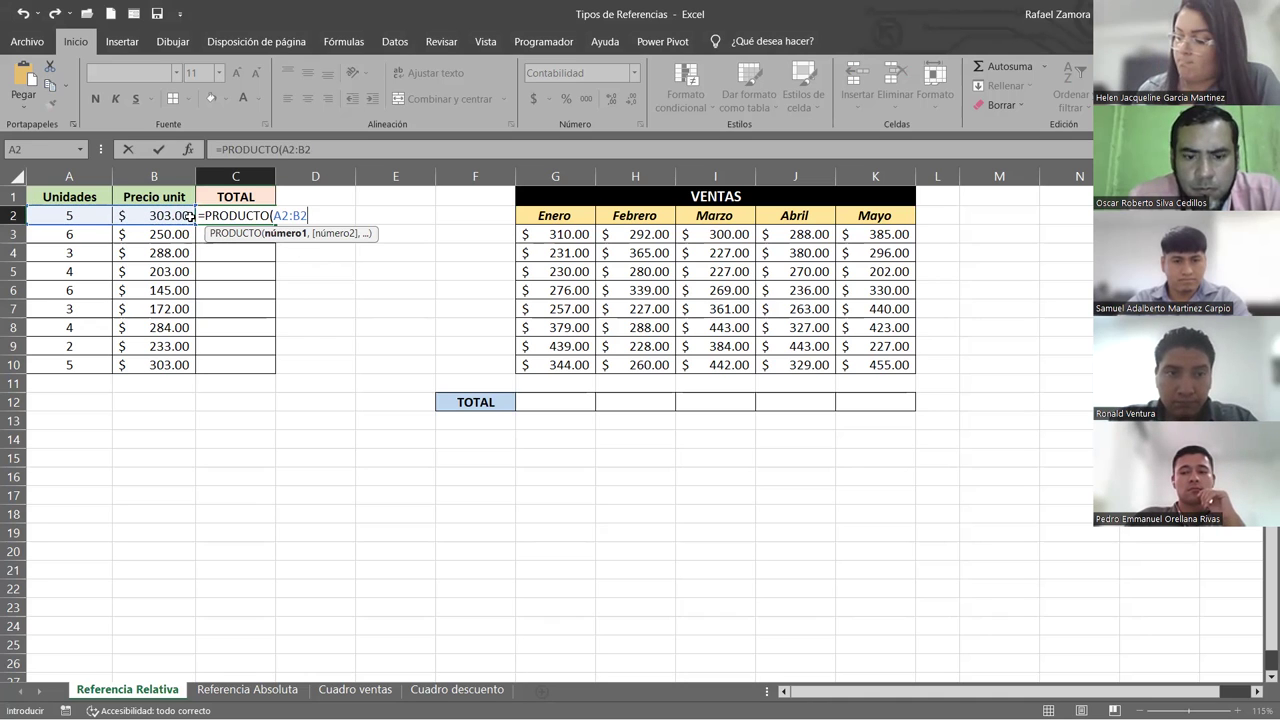
pyautogui.press('Return')
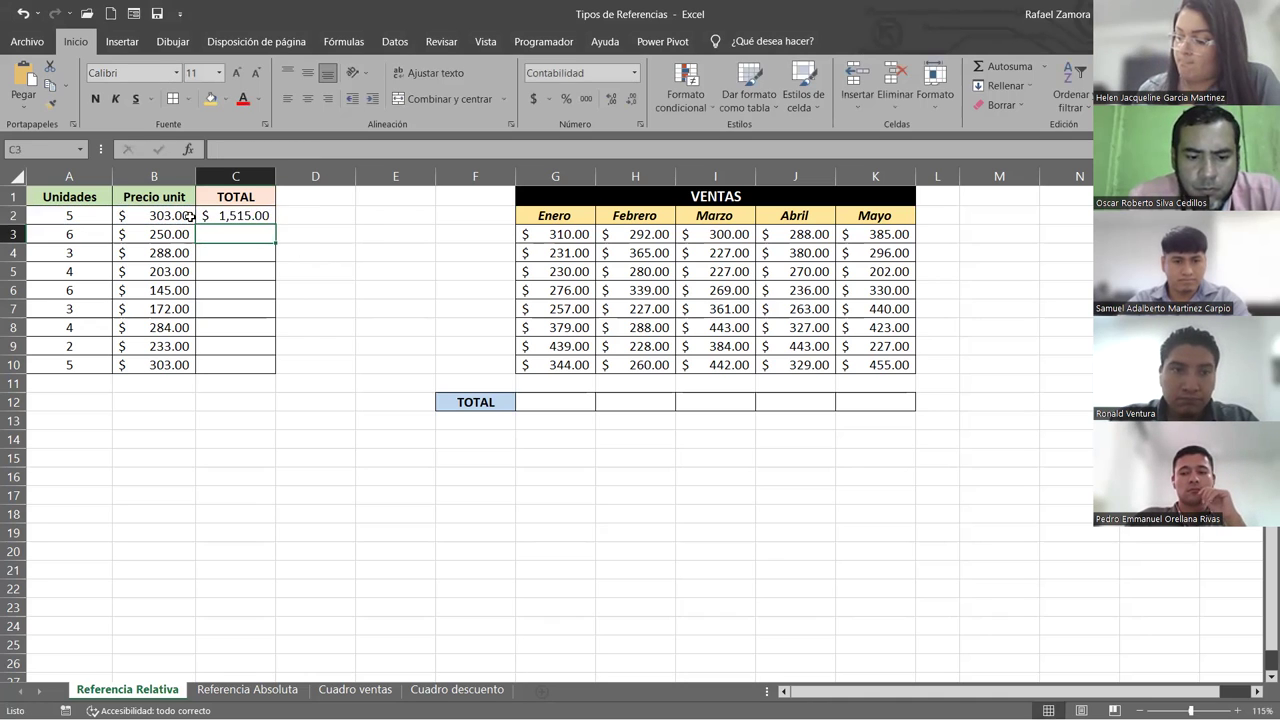
# Step: Enter =A3*B3 in C3 and fill it down to C10
pyautogui.write('=')
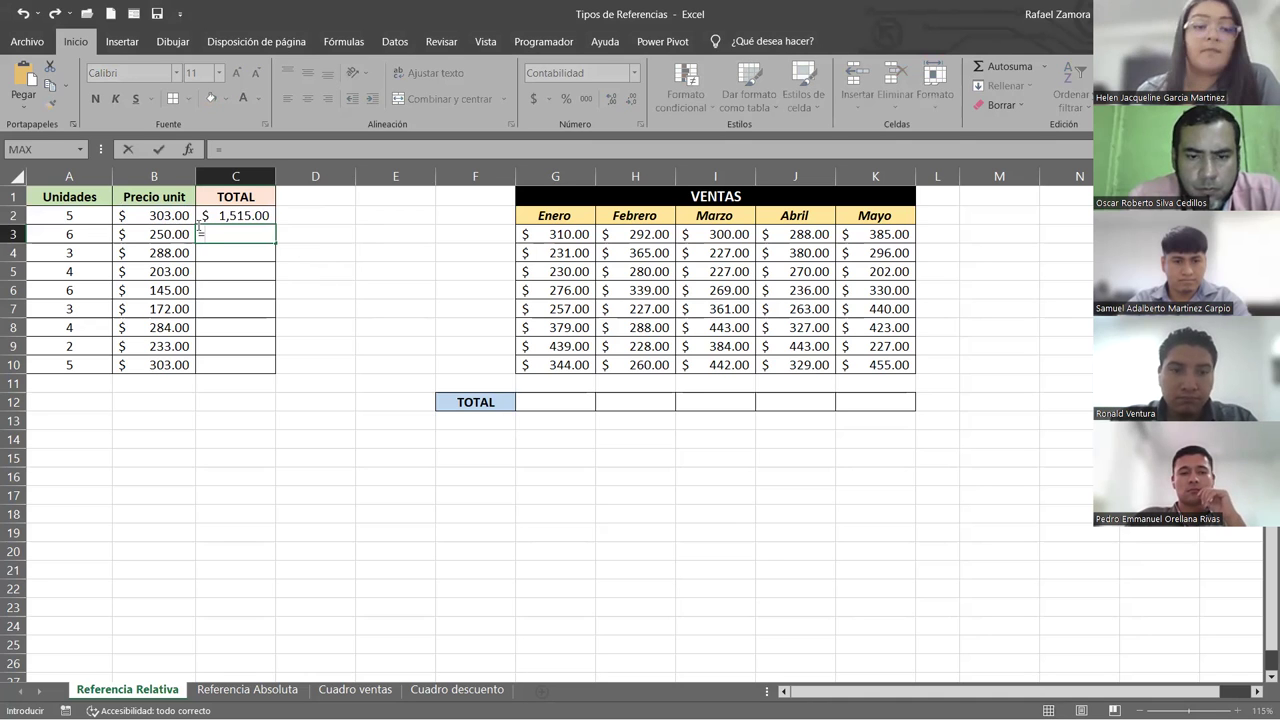
pyautogui.click(97, 228)
pyautogui.write('*')
pyautogui.click(177, 234)
pyautogui.press('Return')
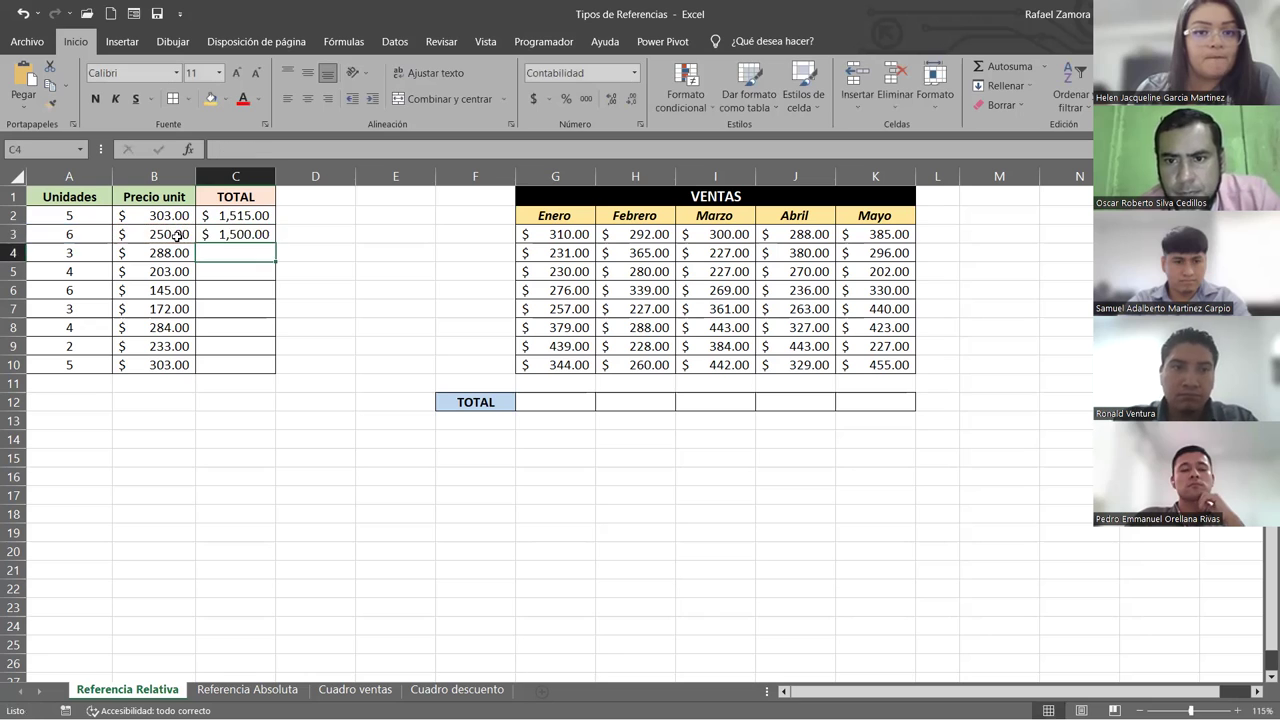
pyautogui.click(230, 235)
pyautogui.moveTo(278, 243); pyautogui.dragTo(273, 372)
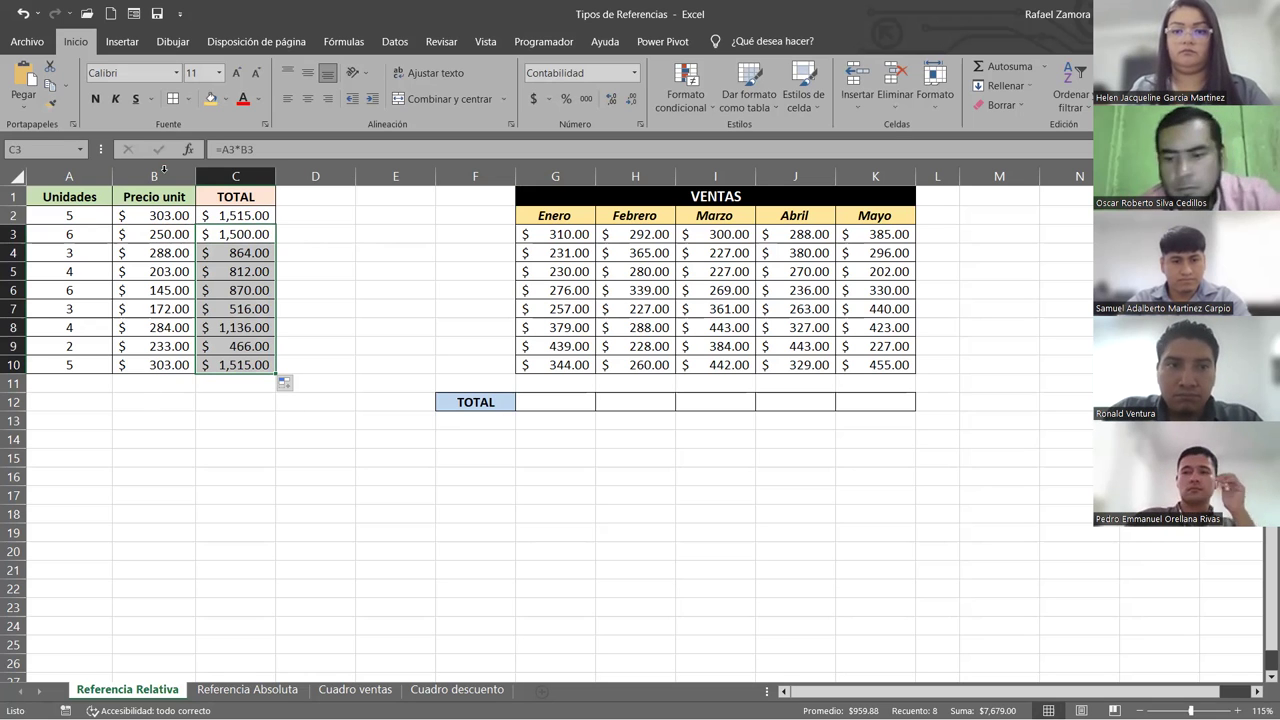
# Step: Fill C2's PRODUCTO formula into C3 and check C3's adjusted references
pyautogui.click(166, 214)
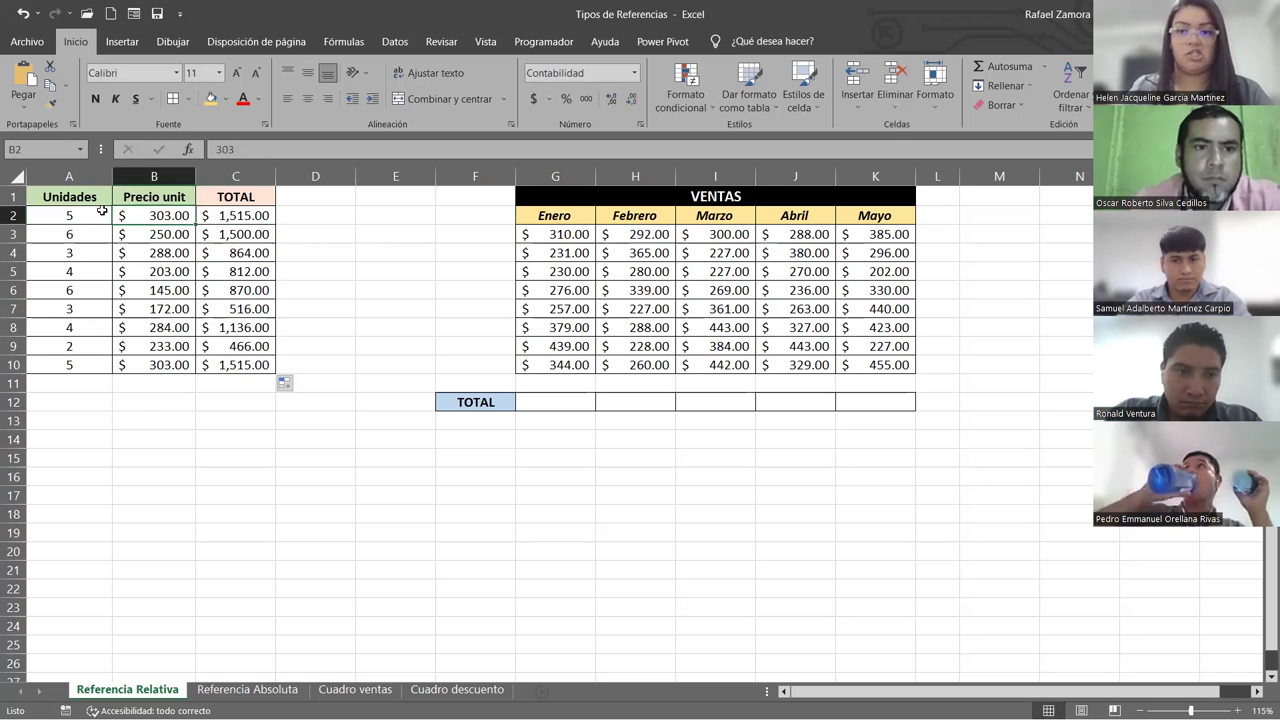
pyautogui.click(257, 214)
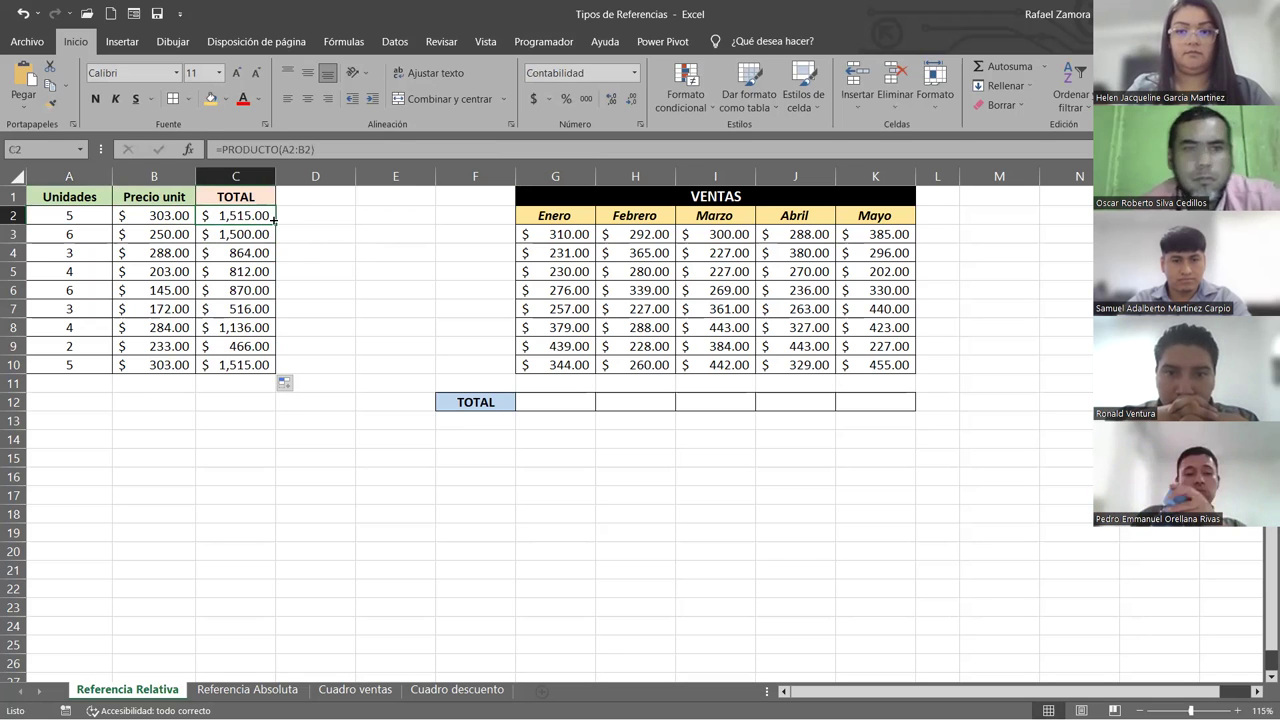
pyautogui.moveTo(276, 227); pyautogui.dragTo(250, 240)
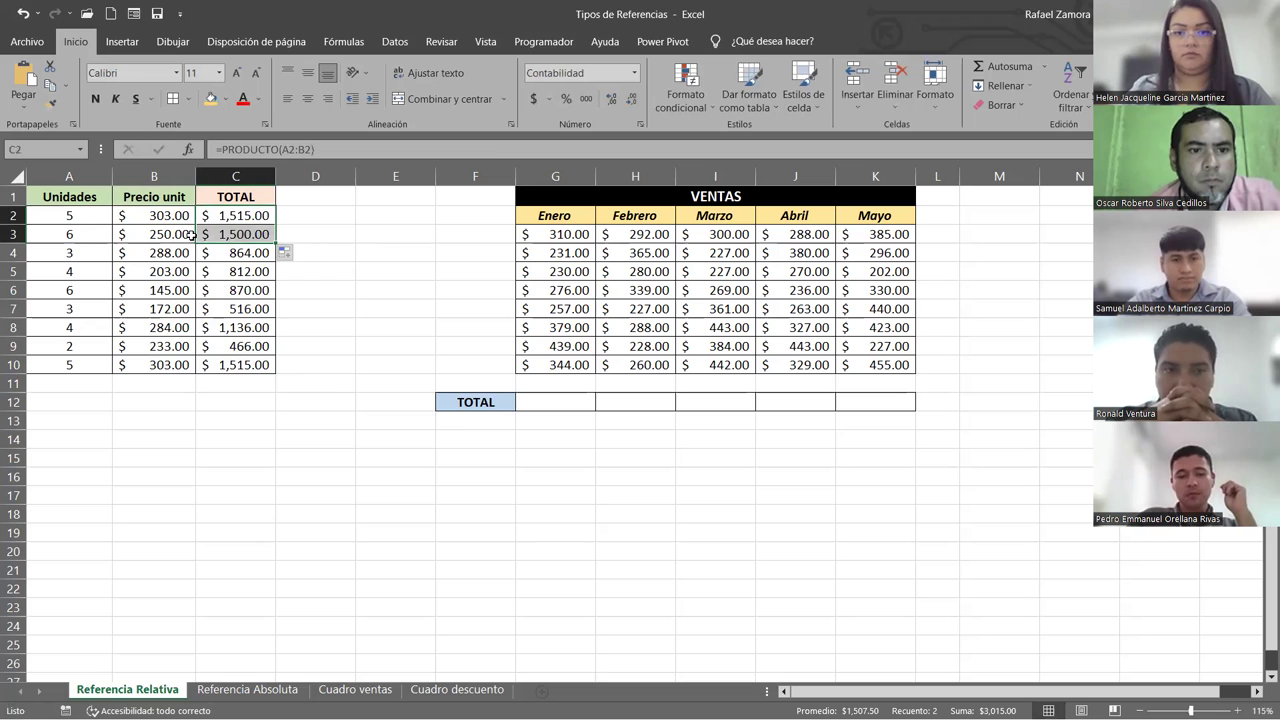
pyautogui.doubleClick(249, 234)
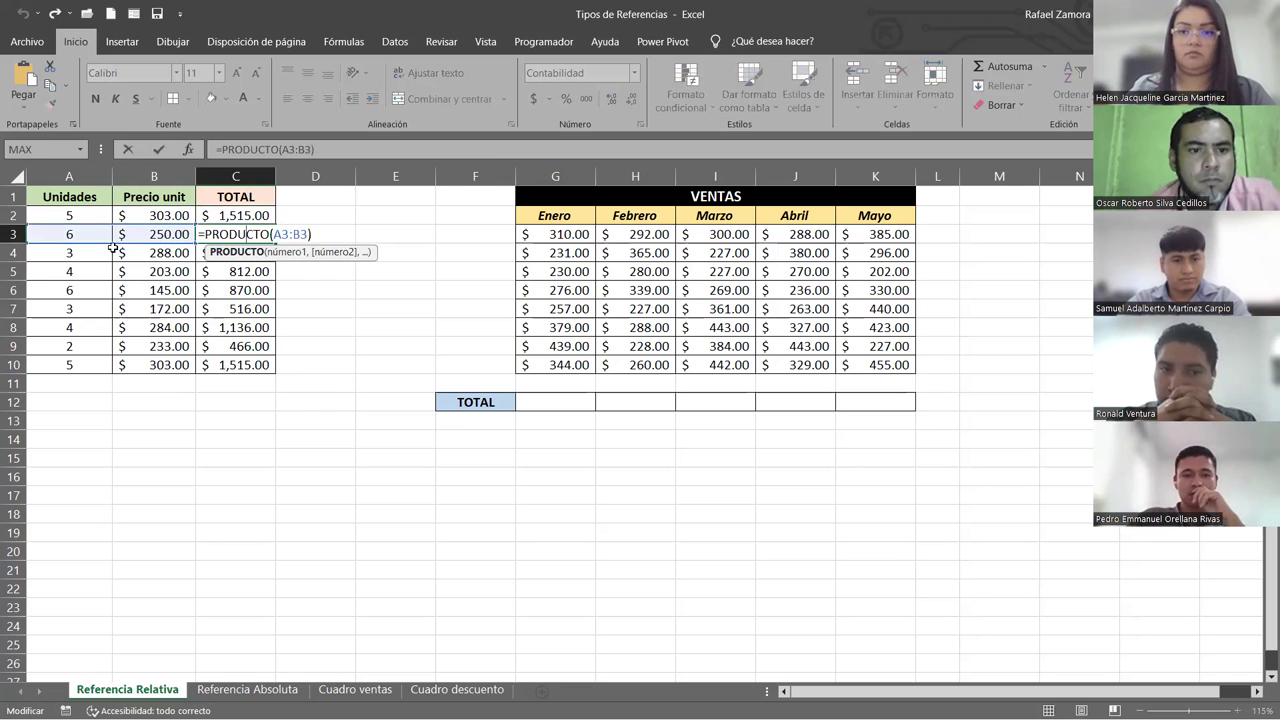
pyautogui.press('Return')
# Step: Inspect the multiplication formulas in C4, C5 and C6 without changing them
pyautogui.doubleClick(250, 252)
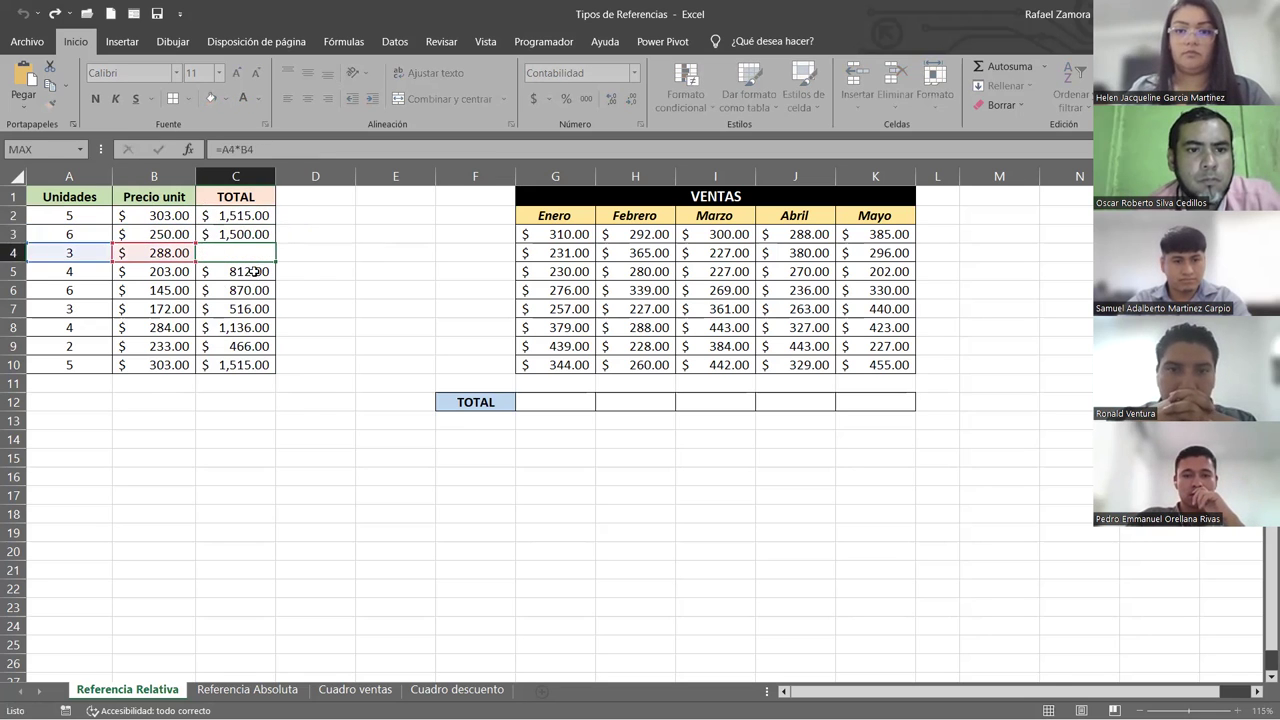
pyautogui.doubleClick(254, 272)
pyautogui.press('Escape')
pyautogui.doubleClick(249, 290)
pyautogui.press('Escape')
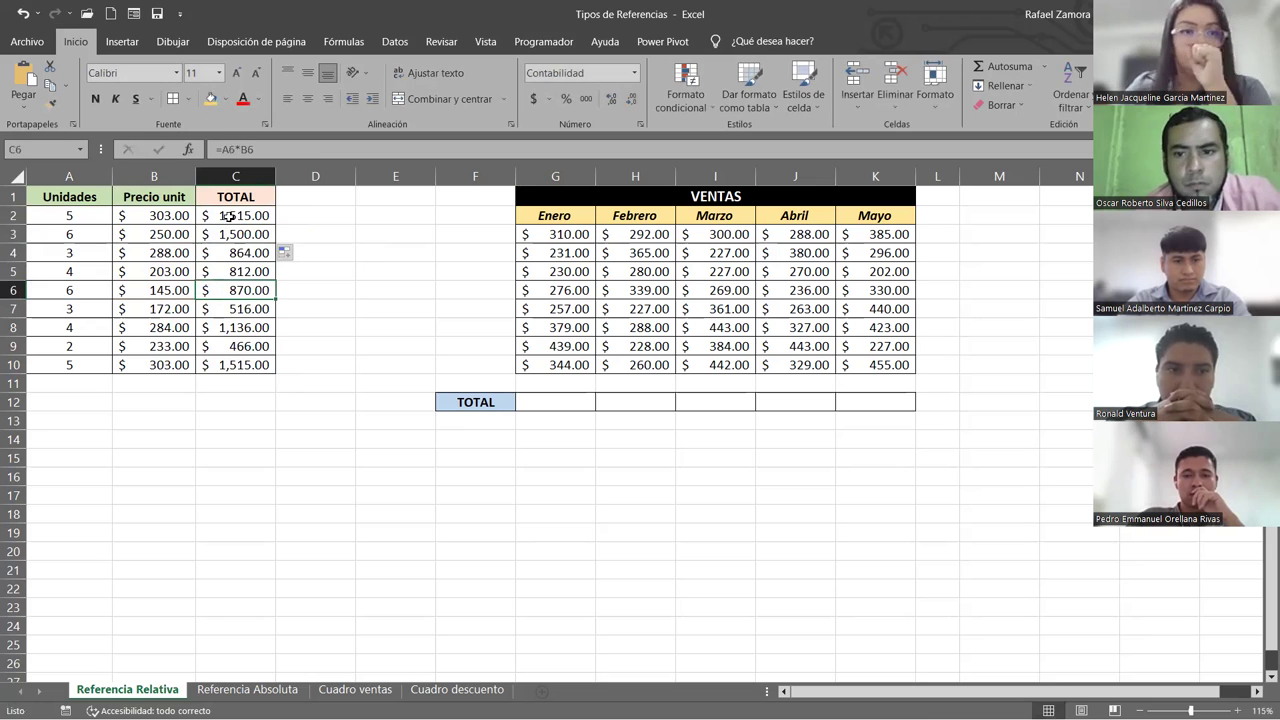
# Step: Copy C4's units-times-price formula up over C2:C3
pyautogui.click(262, 253)
pyautogui.moveTo(272, 261); pyautogui.dragTo(282, 236)
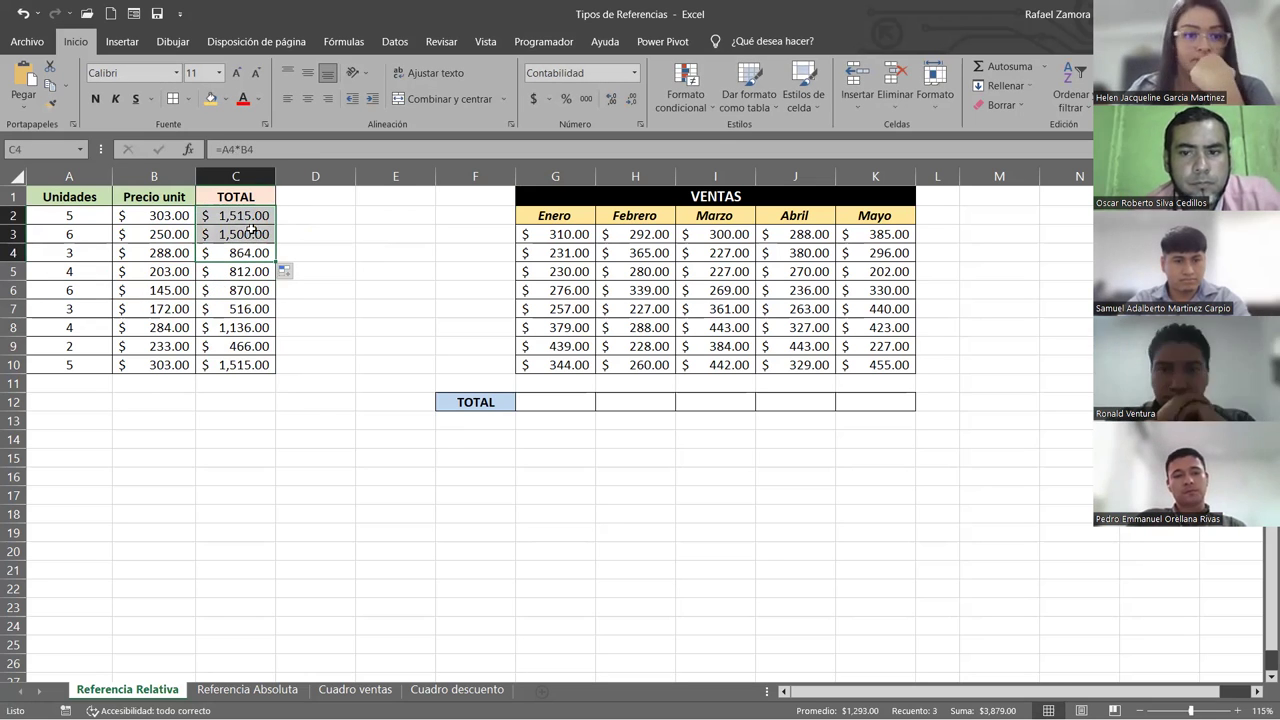
pyautogui.moveTo(282, 236); pyautogui.dragTo(258, 226)
pyautogui.doubleClick(257, 215)
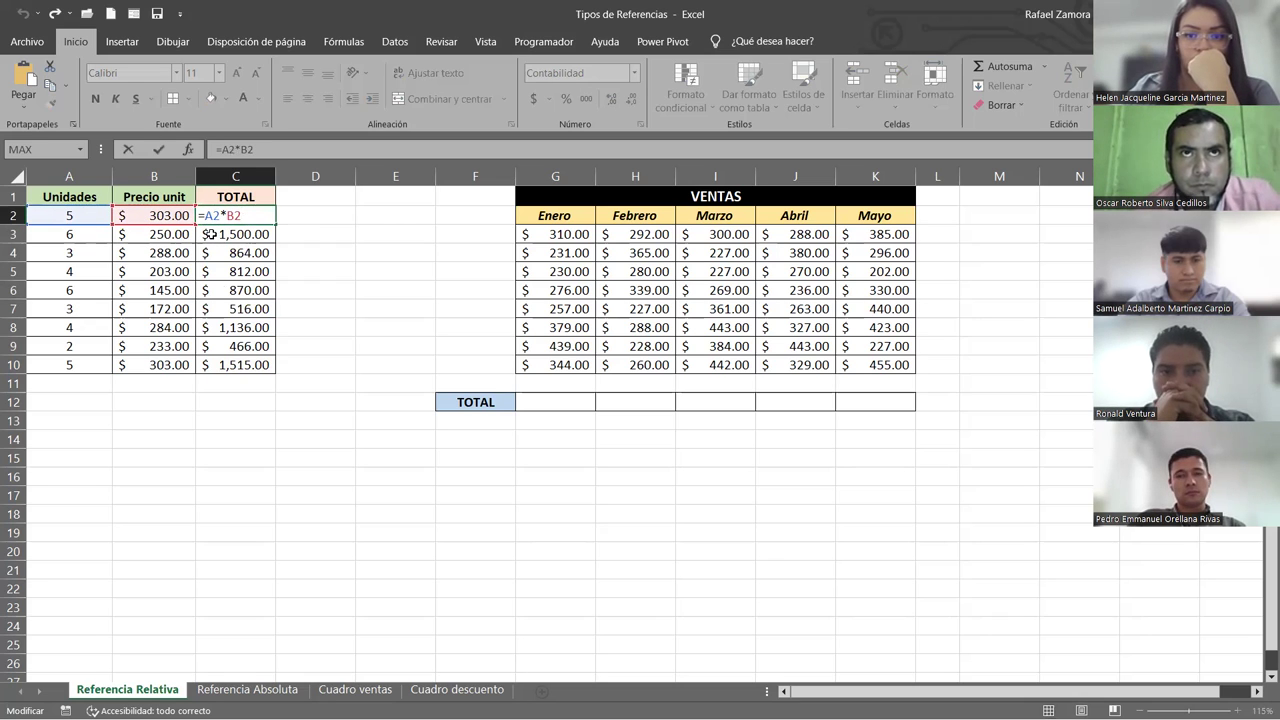
pyautogui.click(250, 270)
pyautogui.doubleClick(253, 272)
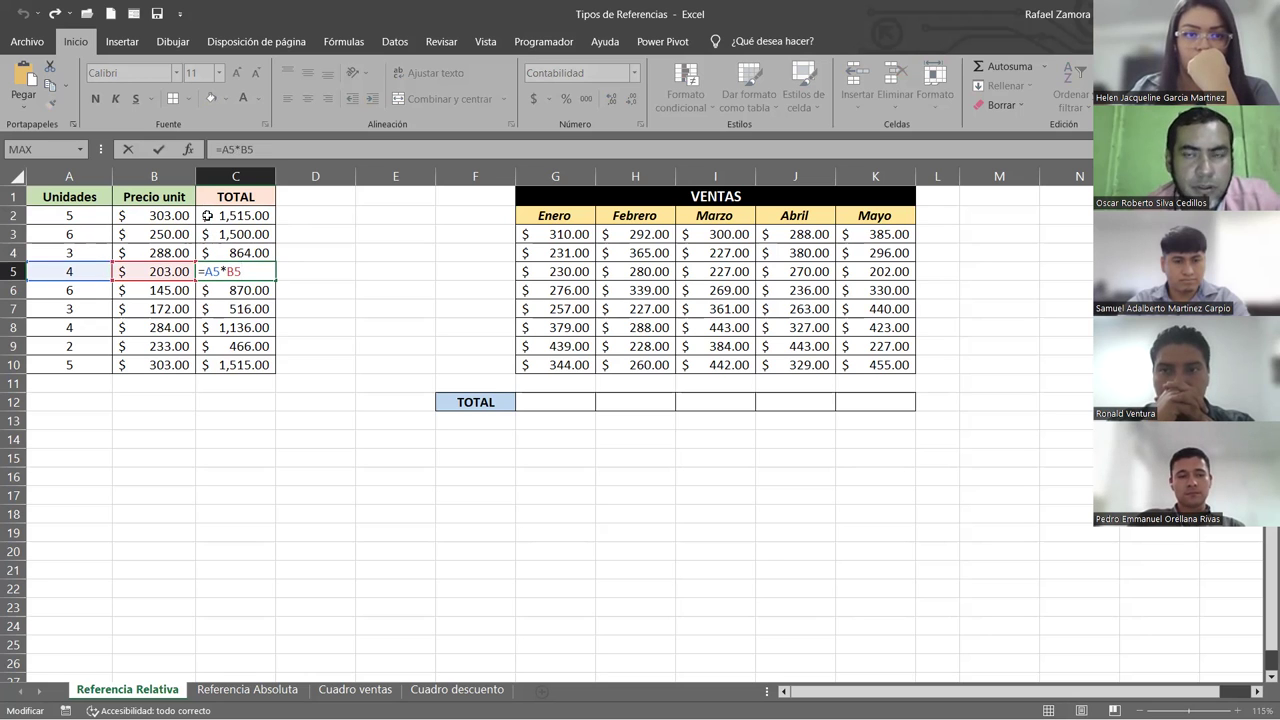
pyautogui.click(249, 285)
pyautogui.doubleClick(249, 285)
pyautogui.press('Return')
pyautogui.doubleClick(245, 310)
pyautogui.press('Escape')
pyautogui.click(242, 335)
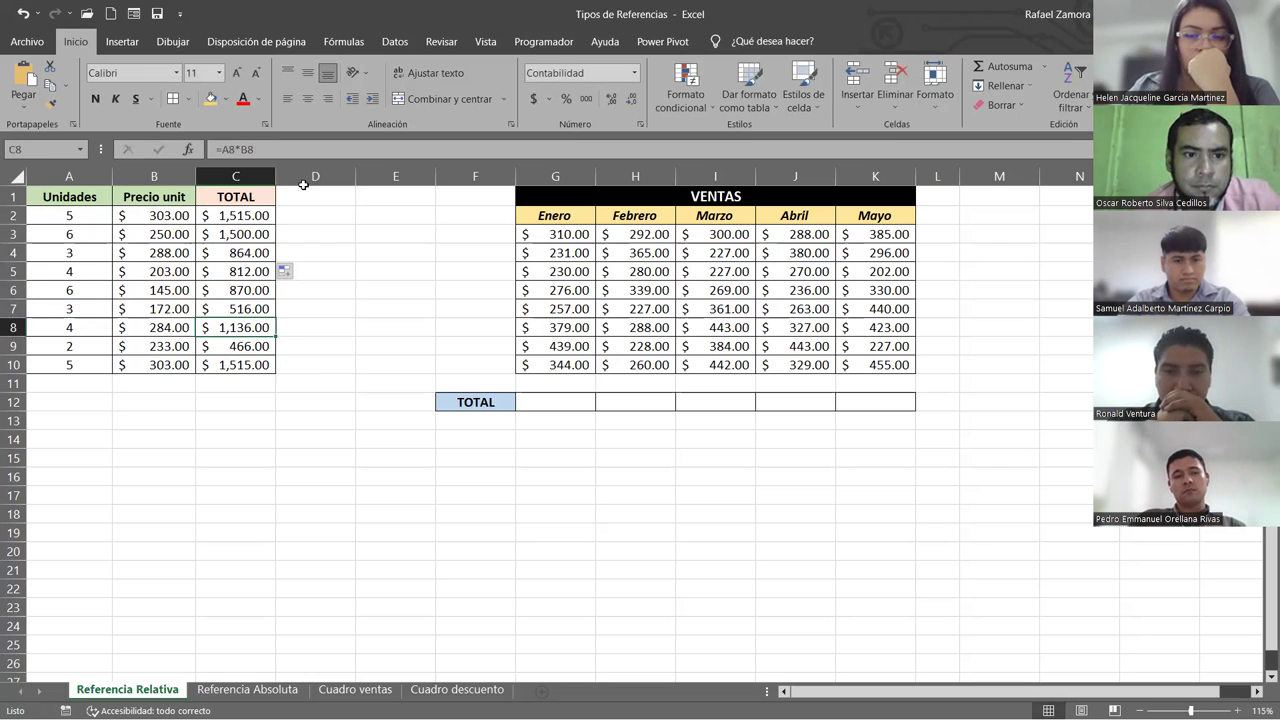
pyautogui.click(585, 405)
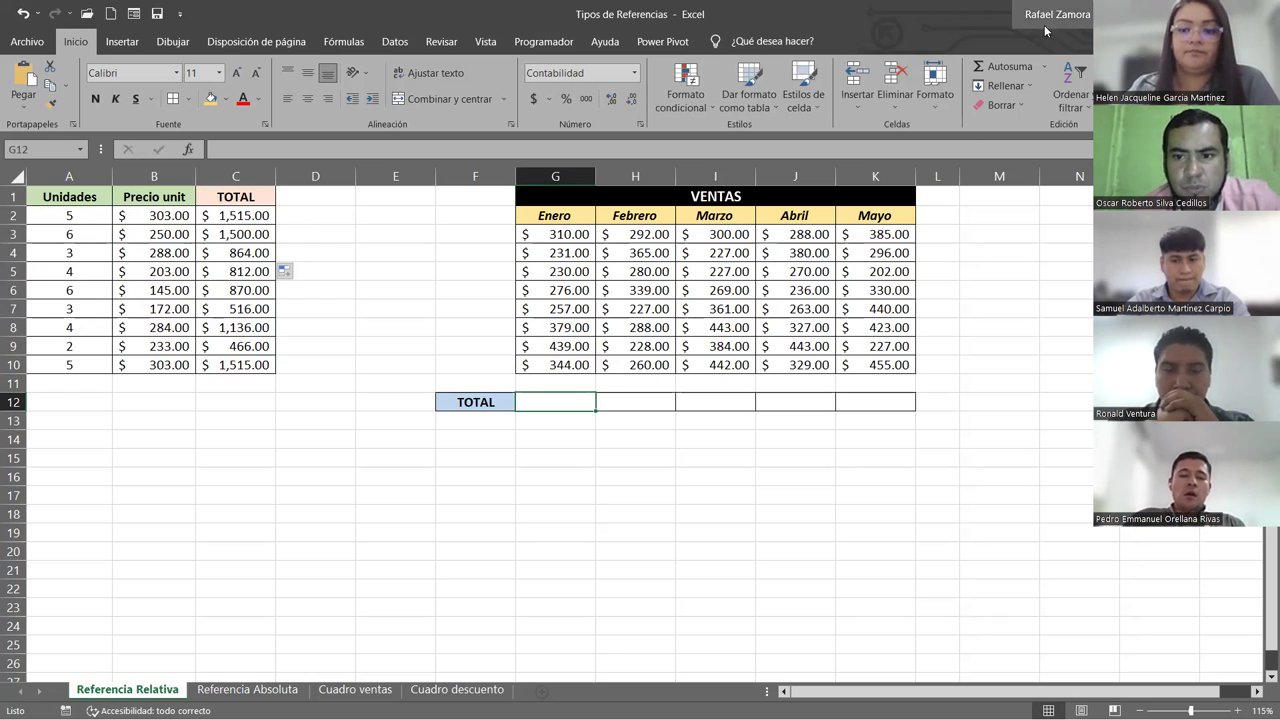
# Step: Sum the Enero sales G3:G10 in G12 with Autosuma and fill it across to Mayo
pyautogui.click(1003, 66)
pyautogui.click(555, 234)
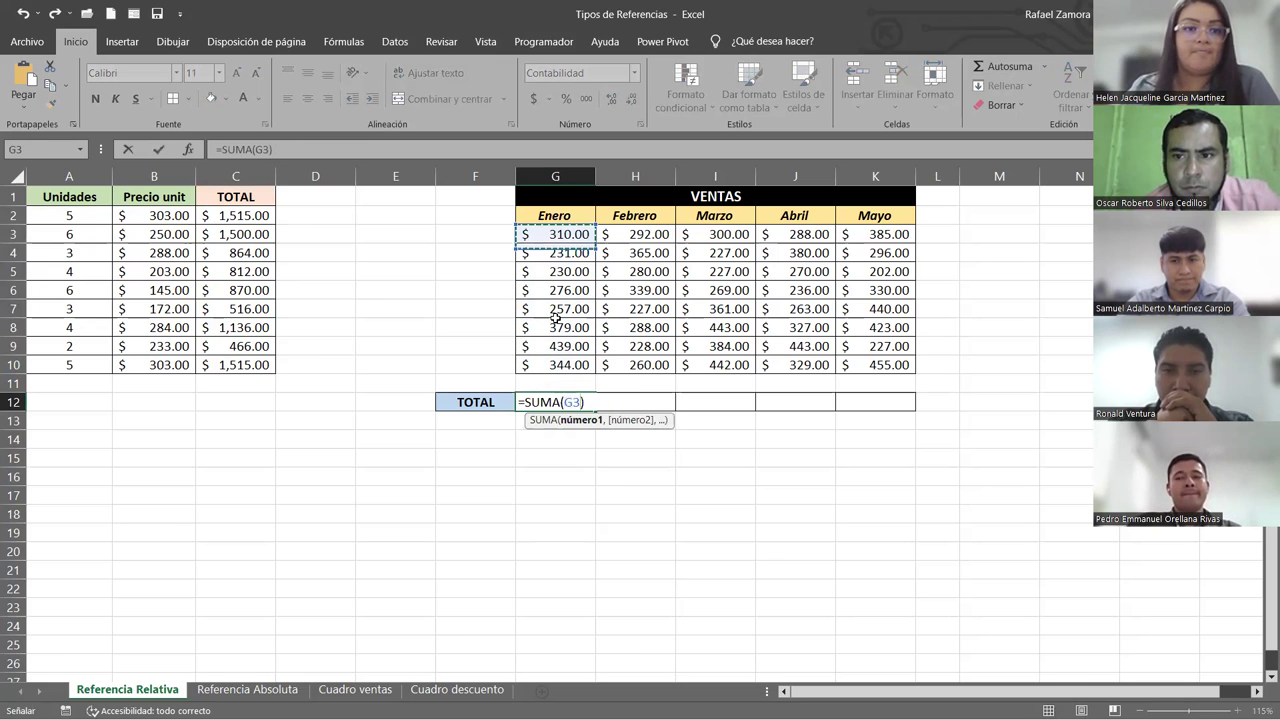
pyautogui.moveTo(555, 234); pyautogui.dragTo(555, 365)
pyautogui.hotkey('ctrl', 'Return')
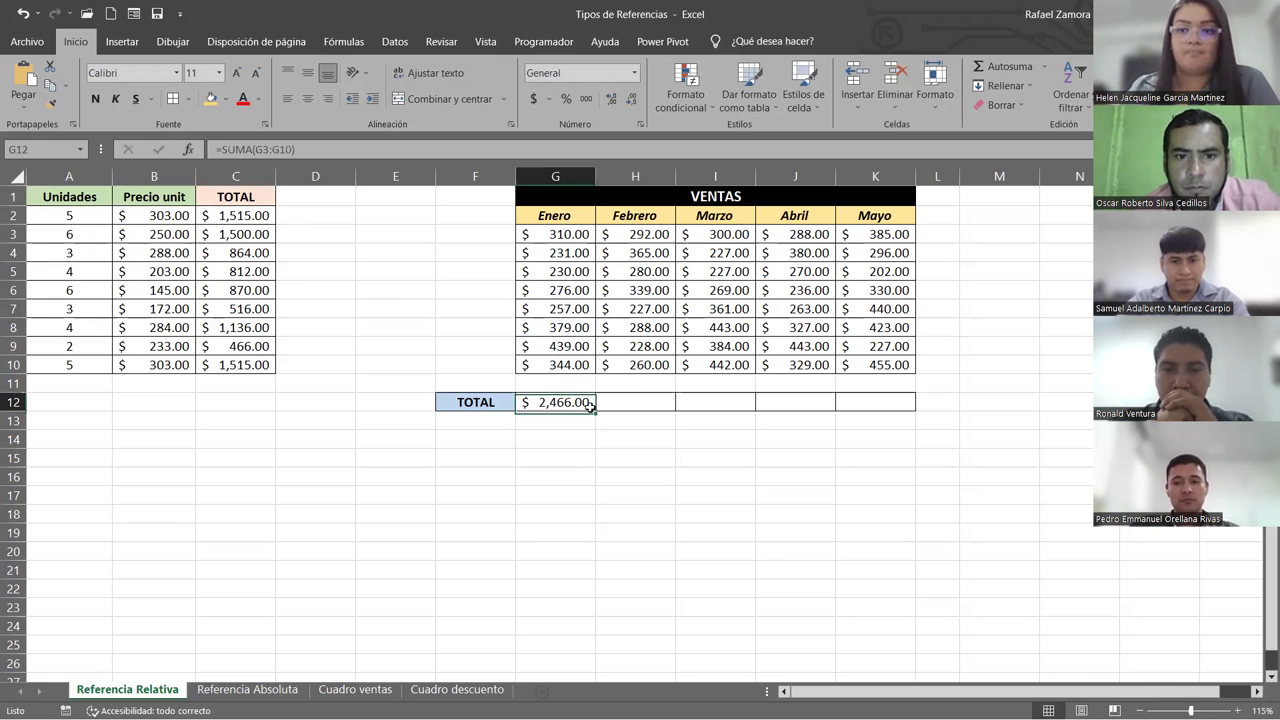
pyautogui.moveTo(595, 411); pyautogui.dragTo(892, 402)
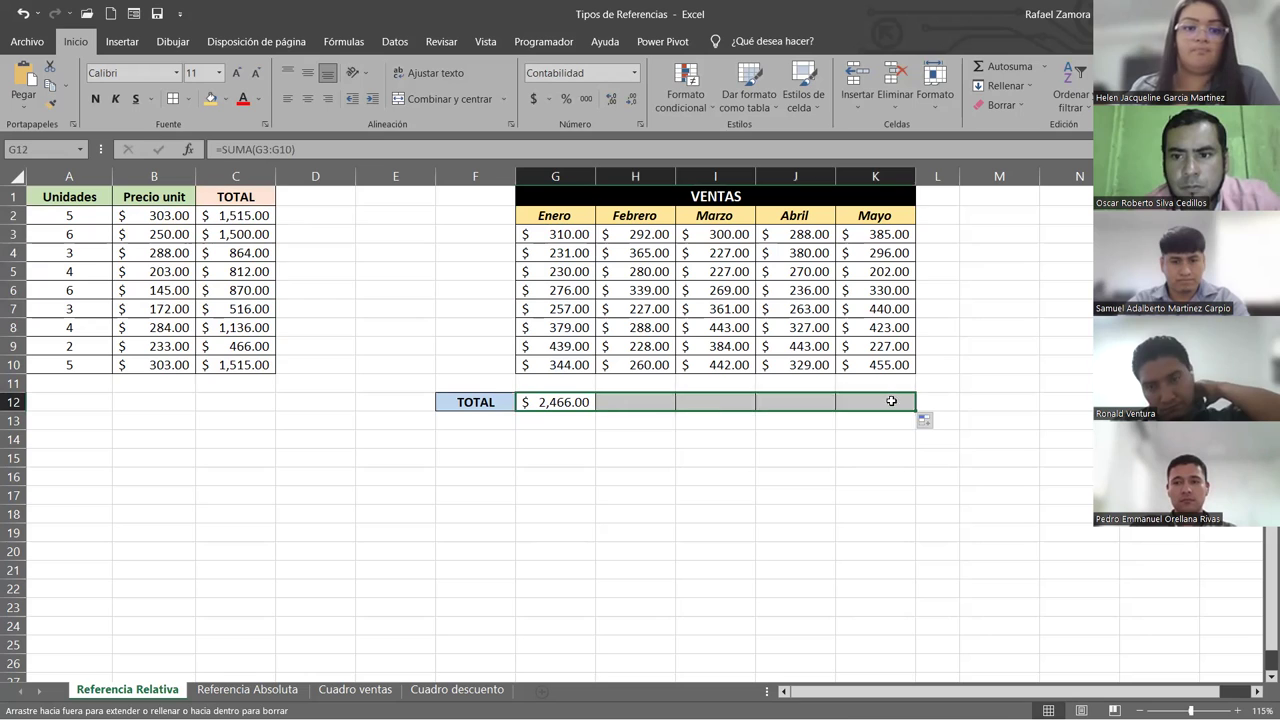
# Step: Check the SUMA formulas in the Enero, Febrero and Mayo totals
pyautogui.doubleClick(566, 398)
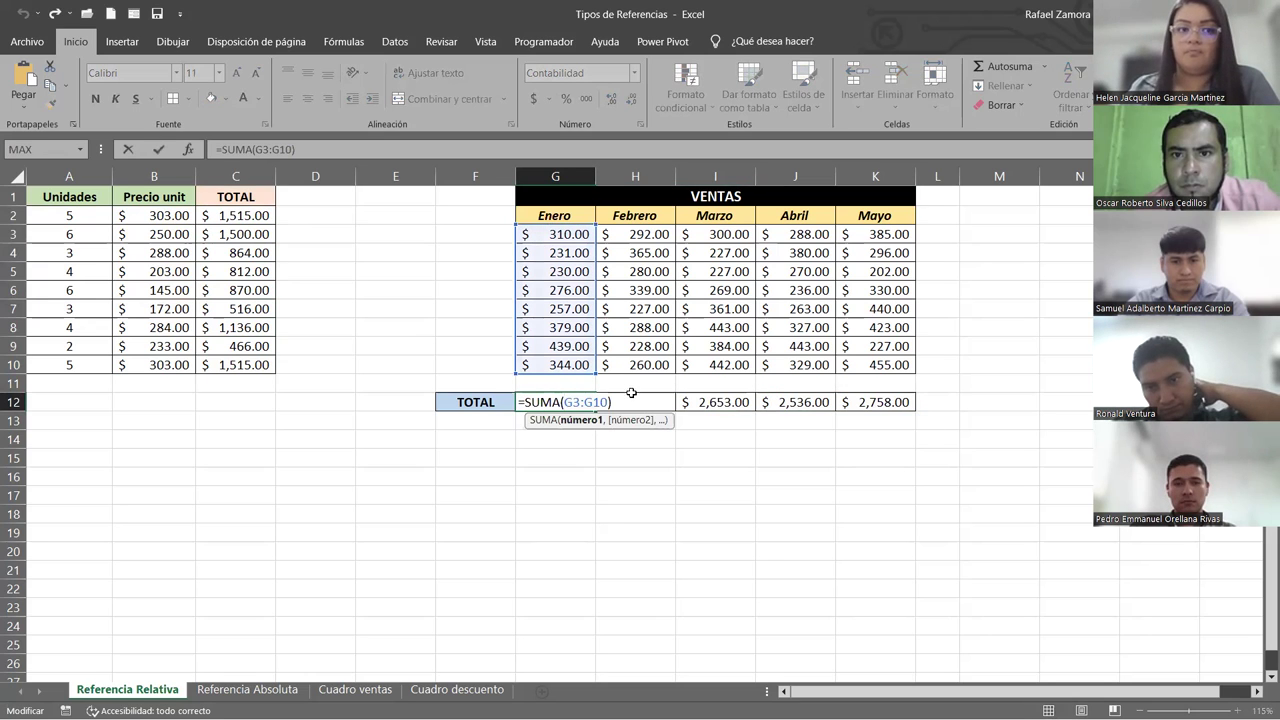
pyautogui.doubleClick(668, 398)
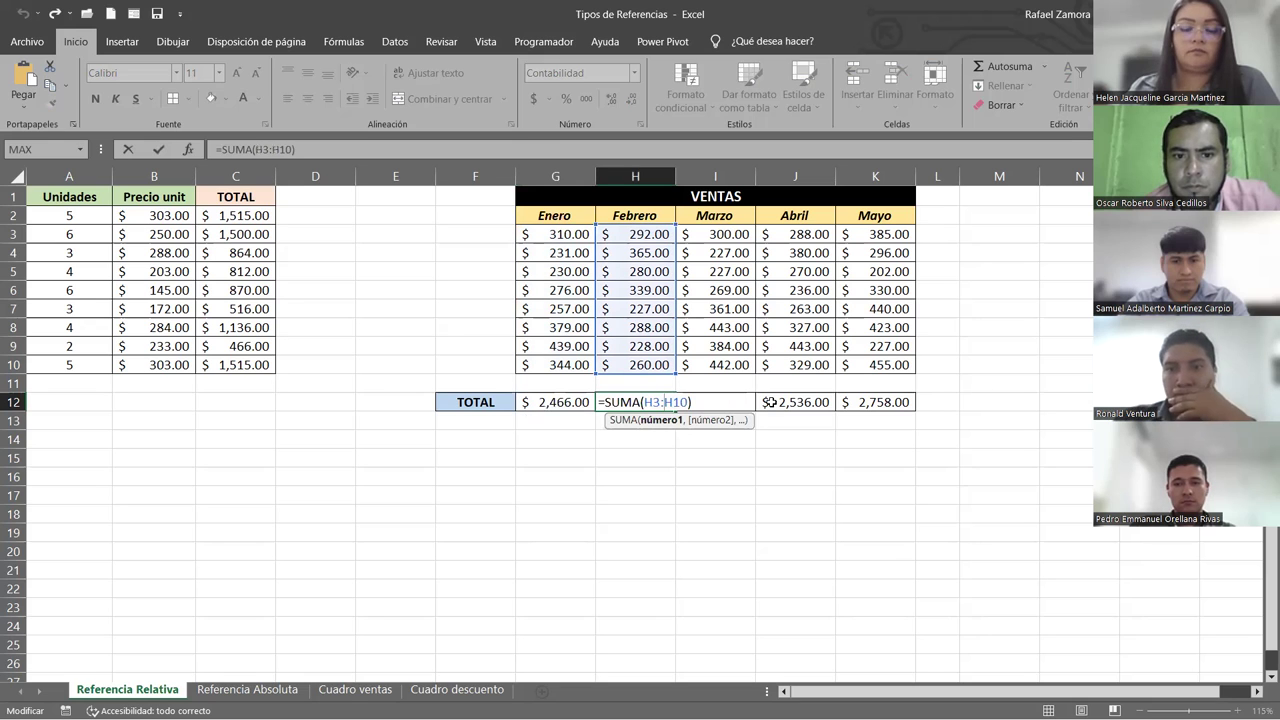
pyautogui.click(877, 408)
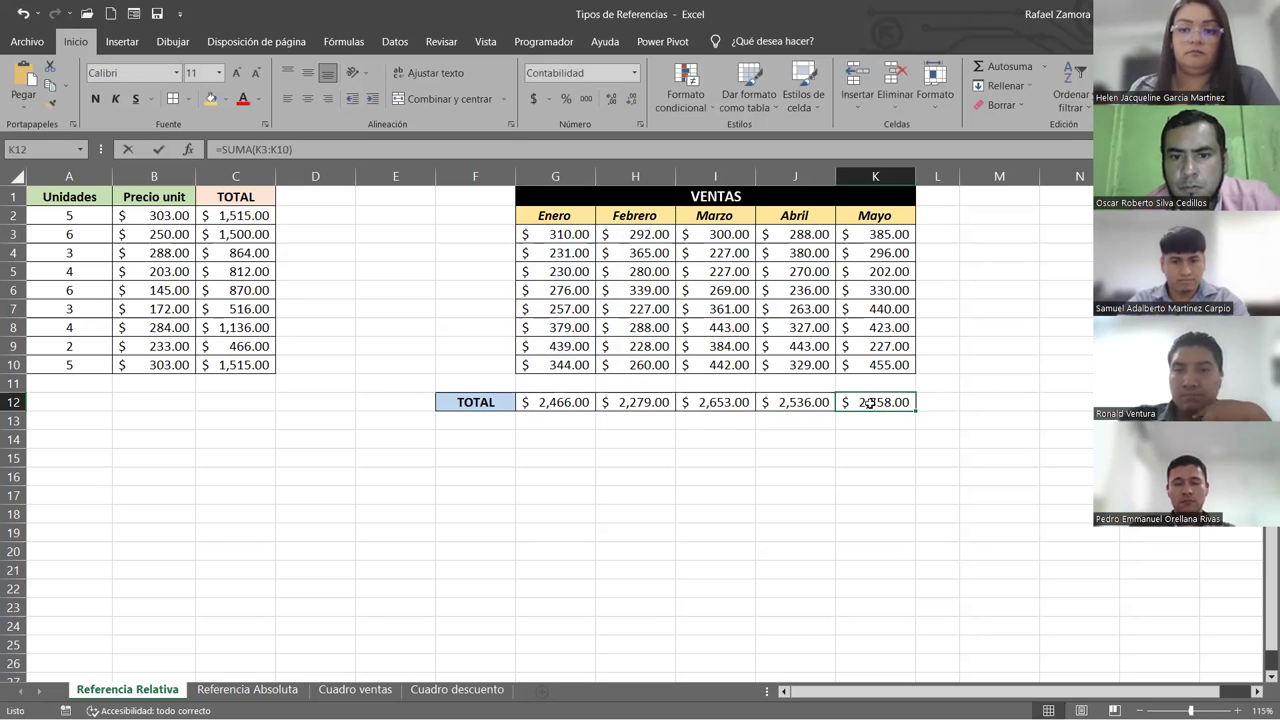
pyautogui.doubleClick(874, 403)
pyautogui.hotkey('ctrl', 'Return')
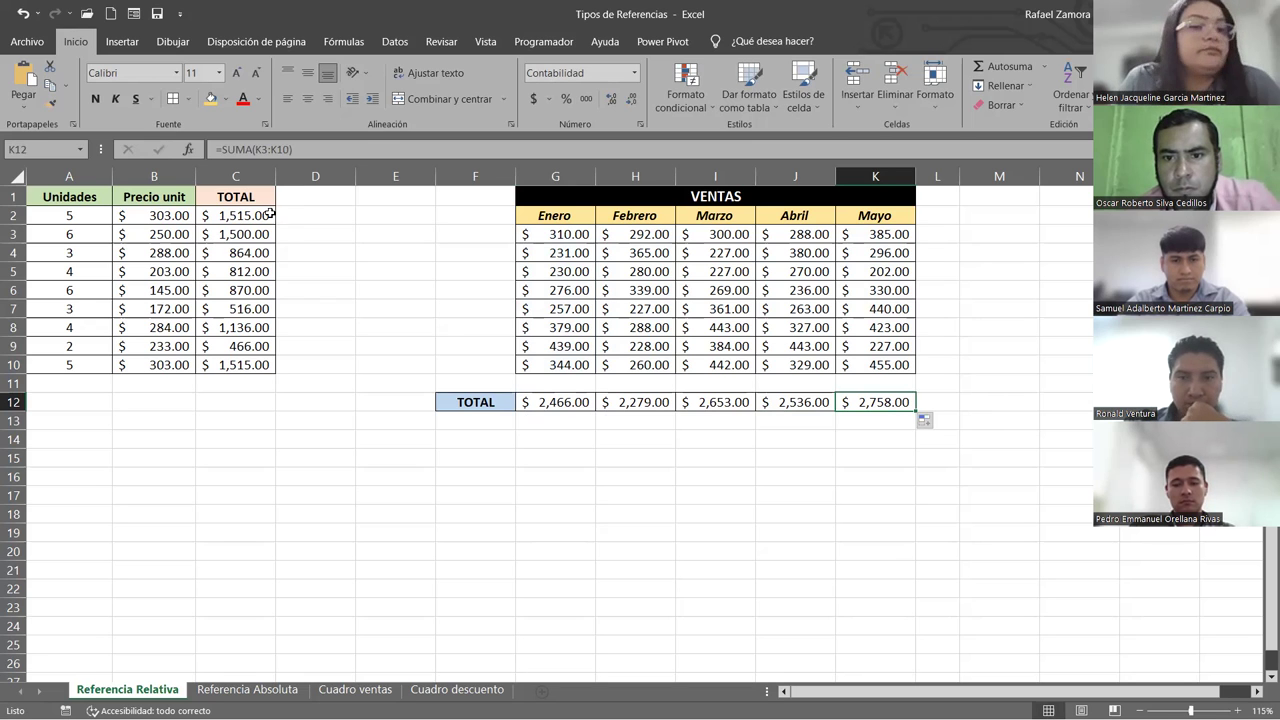
pyautogui.moveTo(262, 214); pyautogui.dragTo(261, 364)
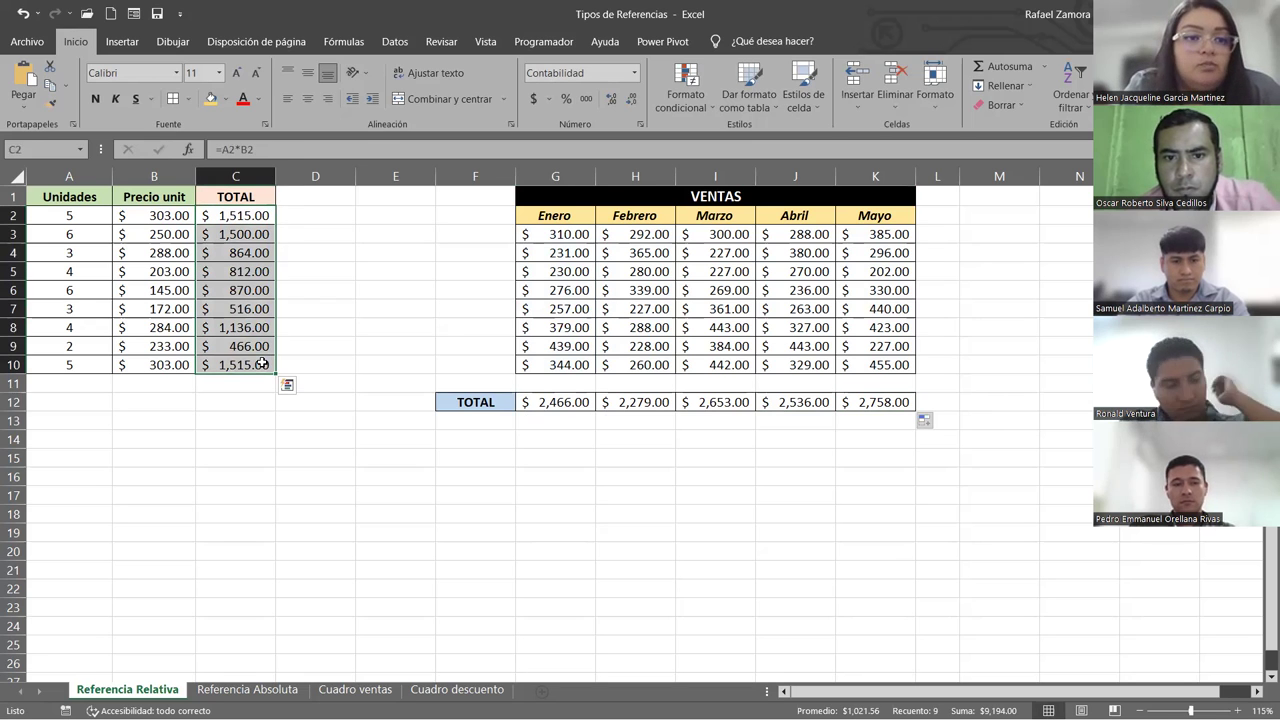
pyautogui.click(560, 405)
pyautogui.keyDown('shift'); pyautogui.click(888, 405); pyautogui.keyUp('shift')
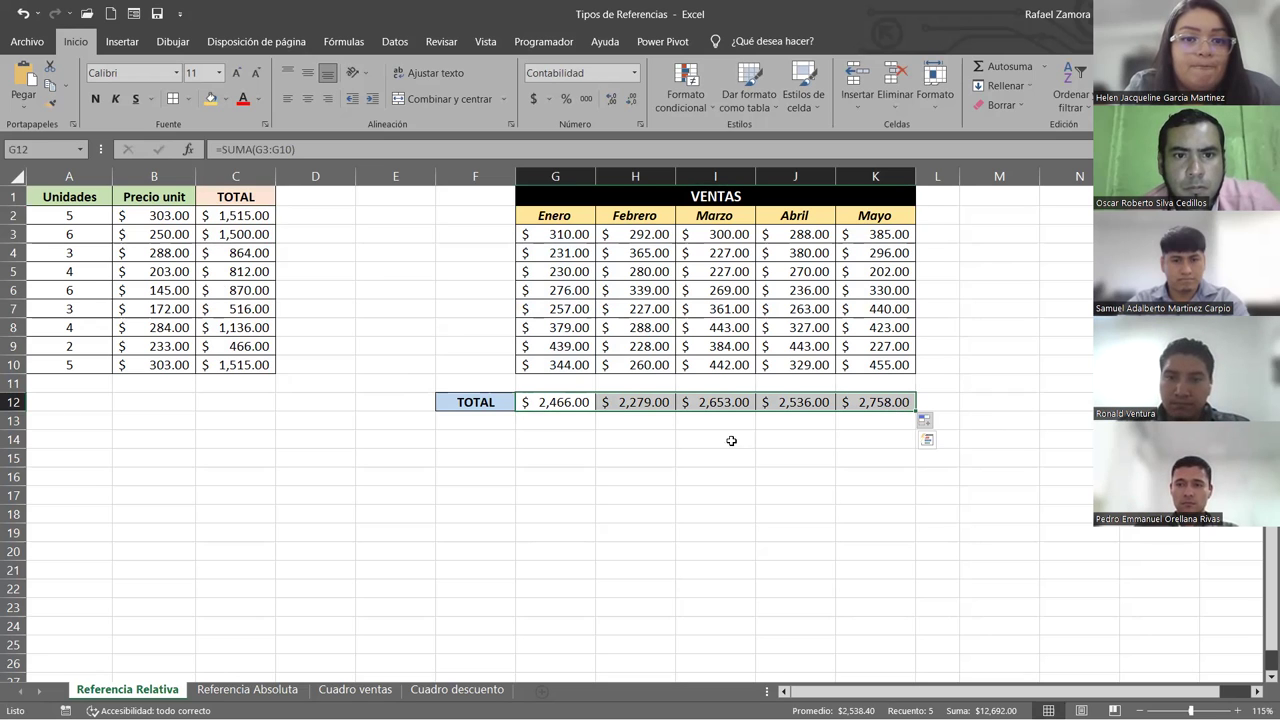
pyautogui.click(625, 464)
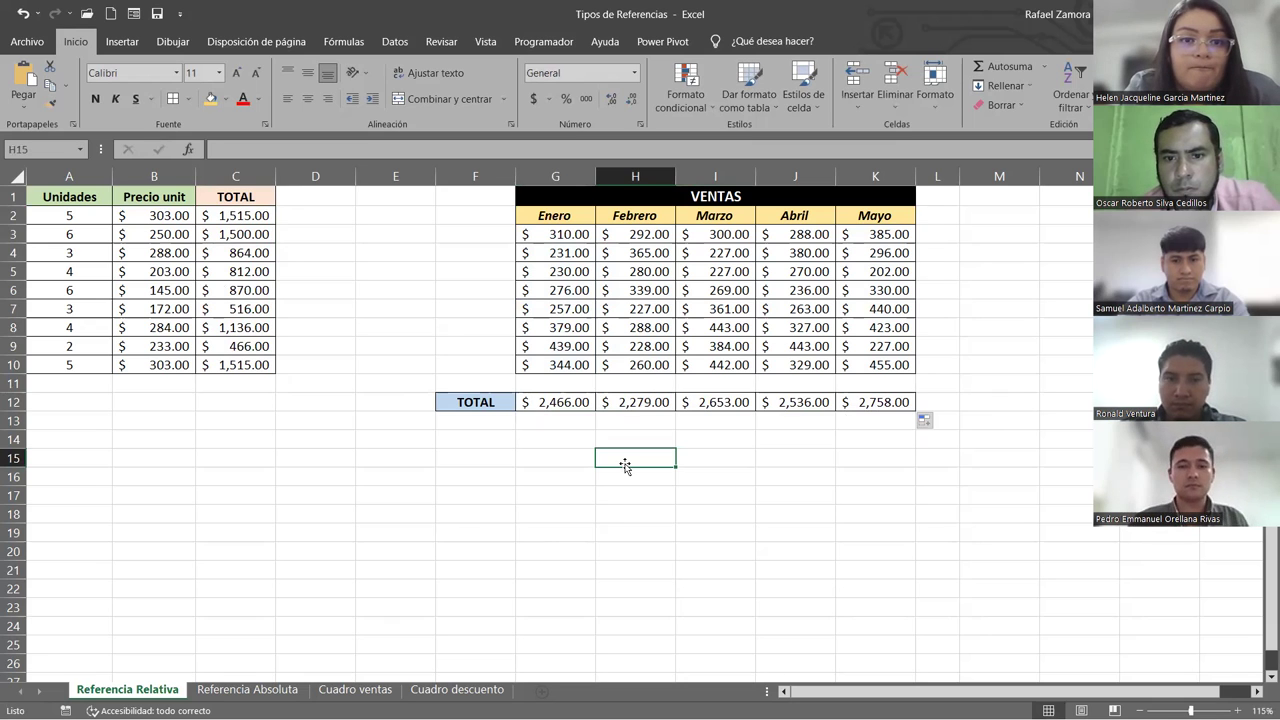
pyautogui.click(254, 214)
pyautogui.moveTo(279, 226); pyautogui.dragTo(279, 226)
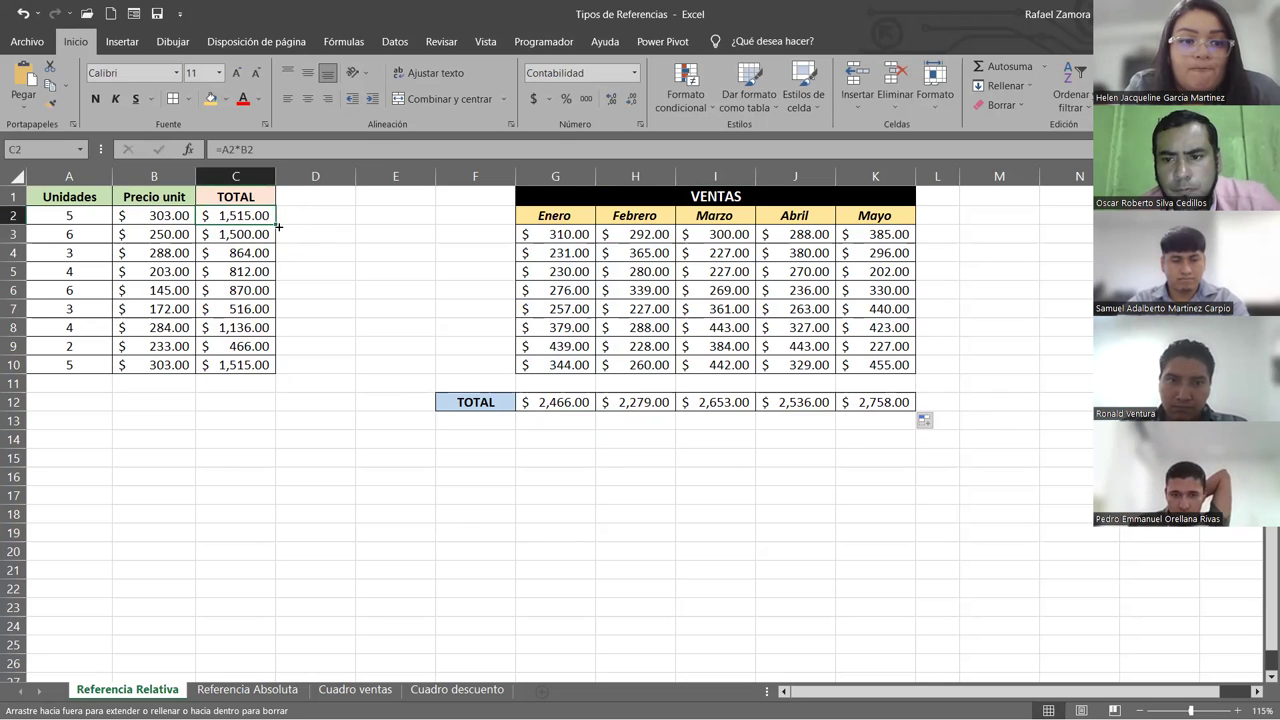
pyautogui.moveTo(279, 228); pyautogui.dragTo(279, 366)
pyautogui.click(586, 402)
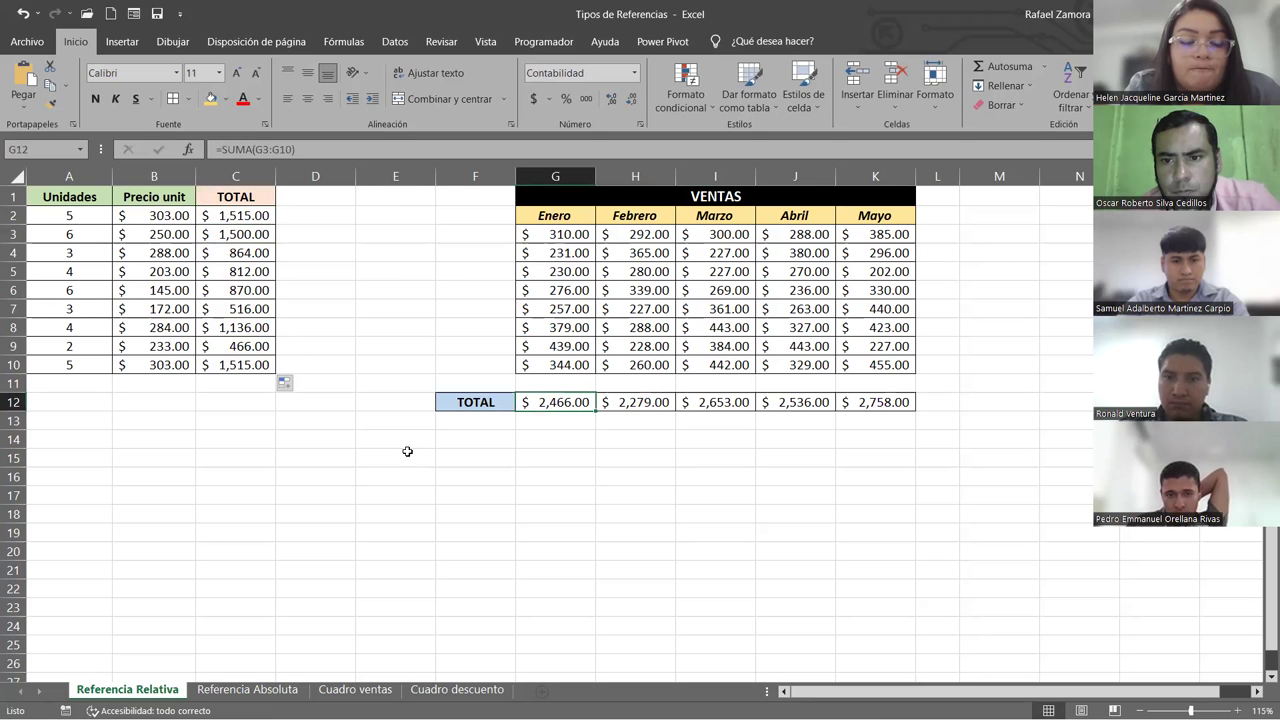
pyautogui.click(529, 665)
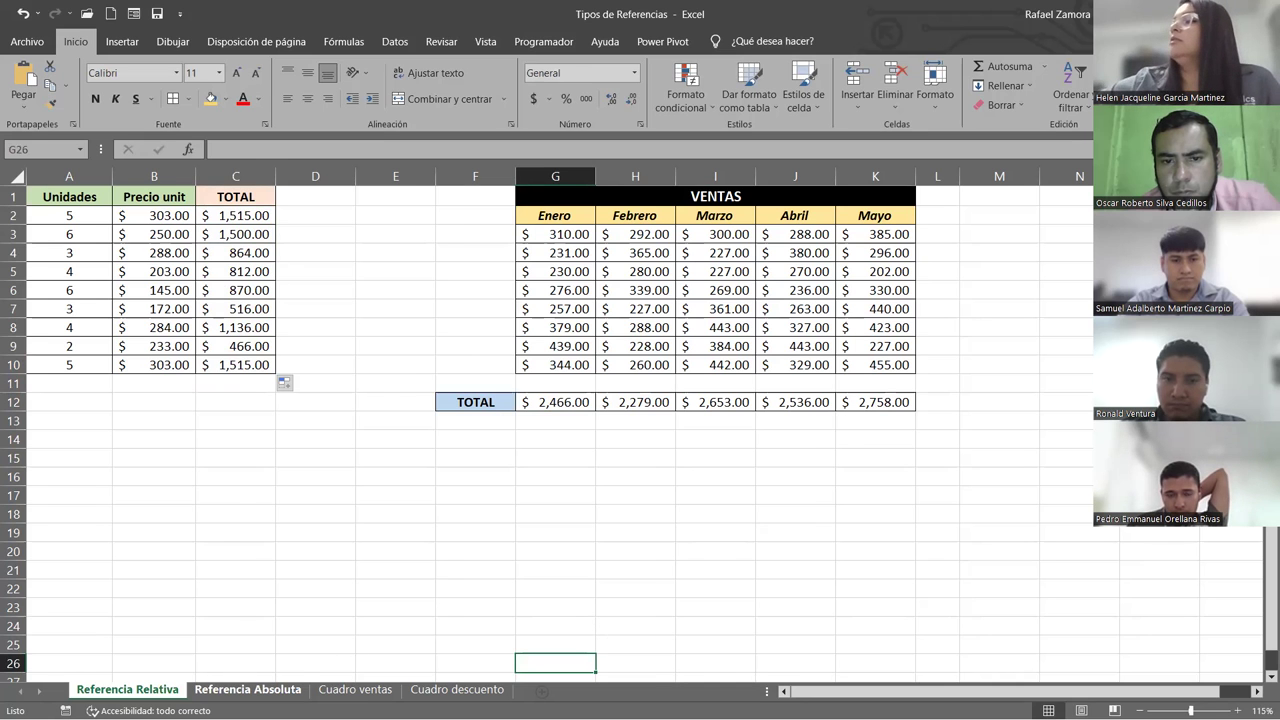
# Step: On Referencia Absoluta, change Descuento in A13 to 5% and start a formula in C2
pyautogui.click(248, 689)
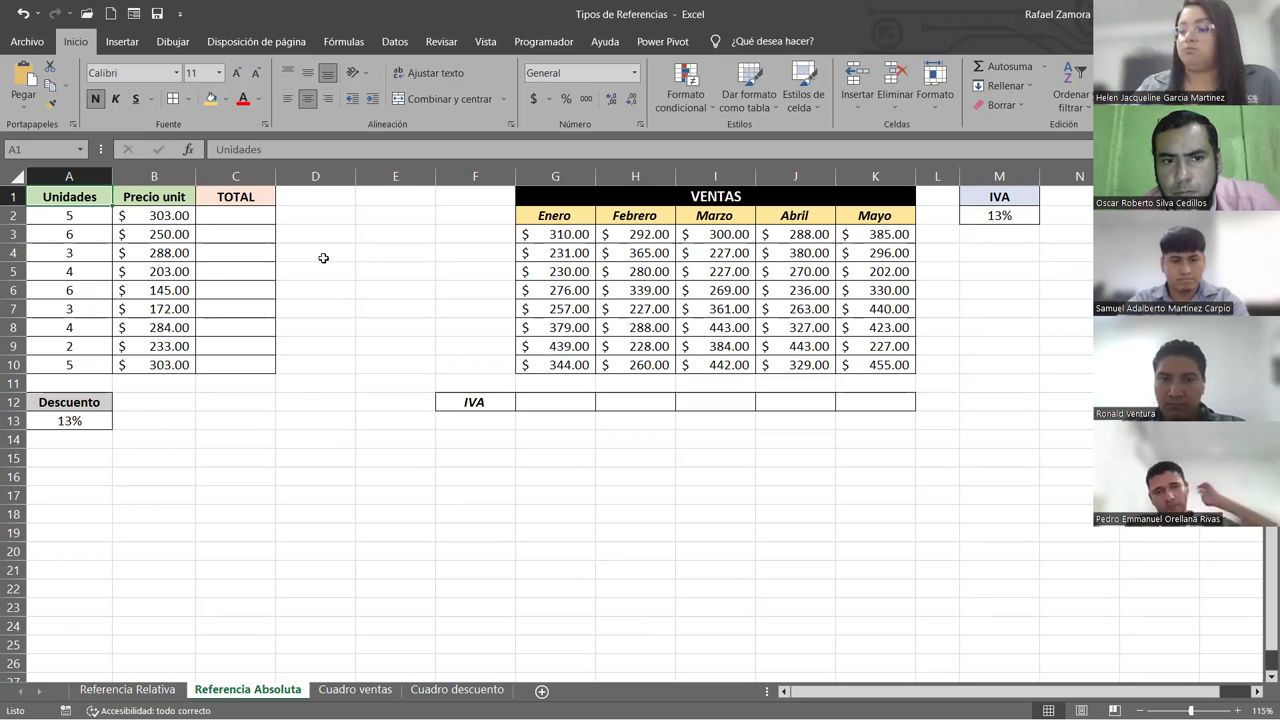
pyautogui.click(87, 422)
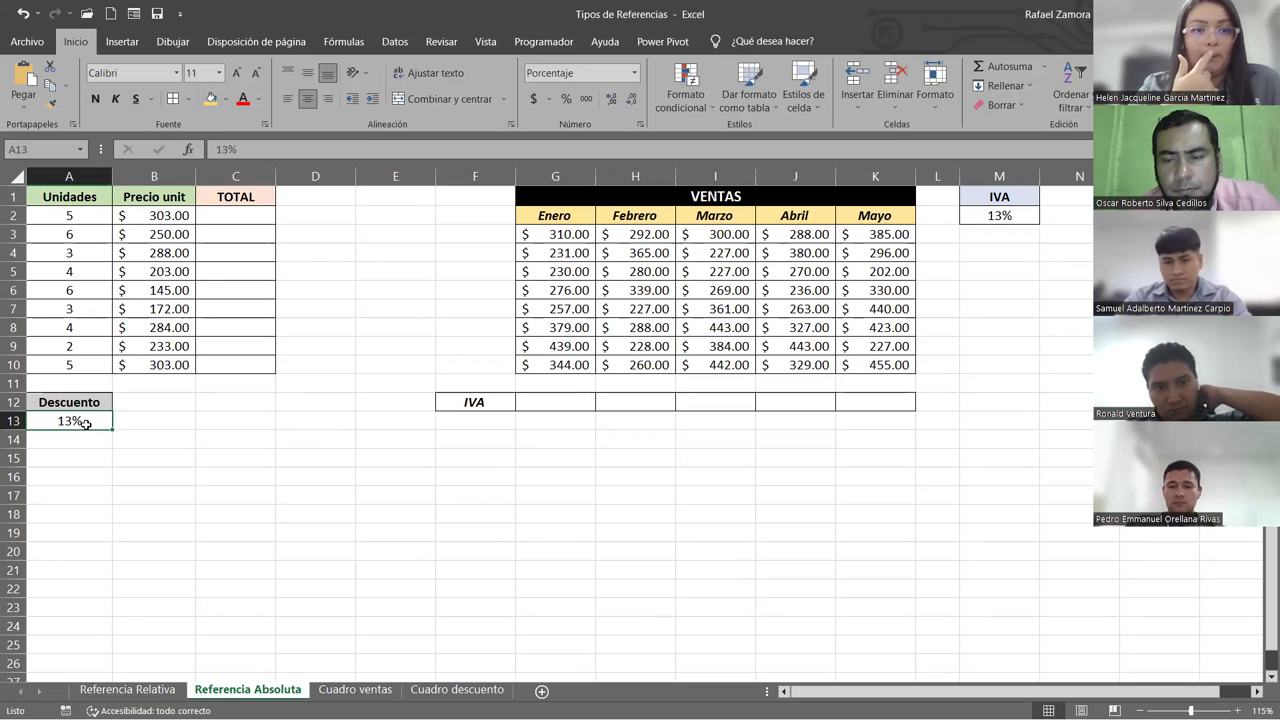
pyautogui.write('5%')
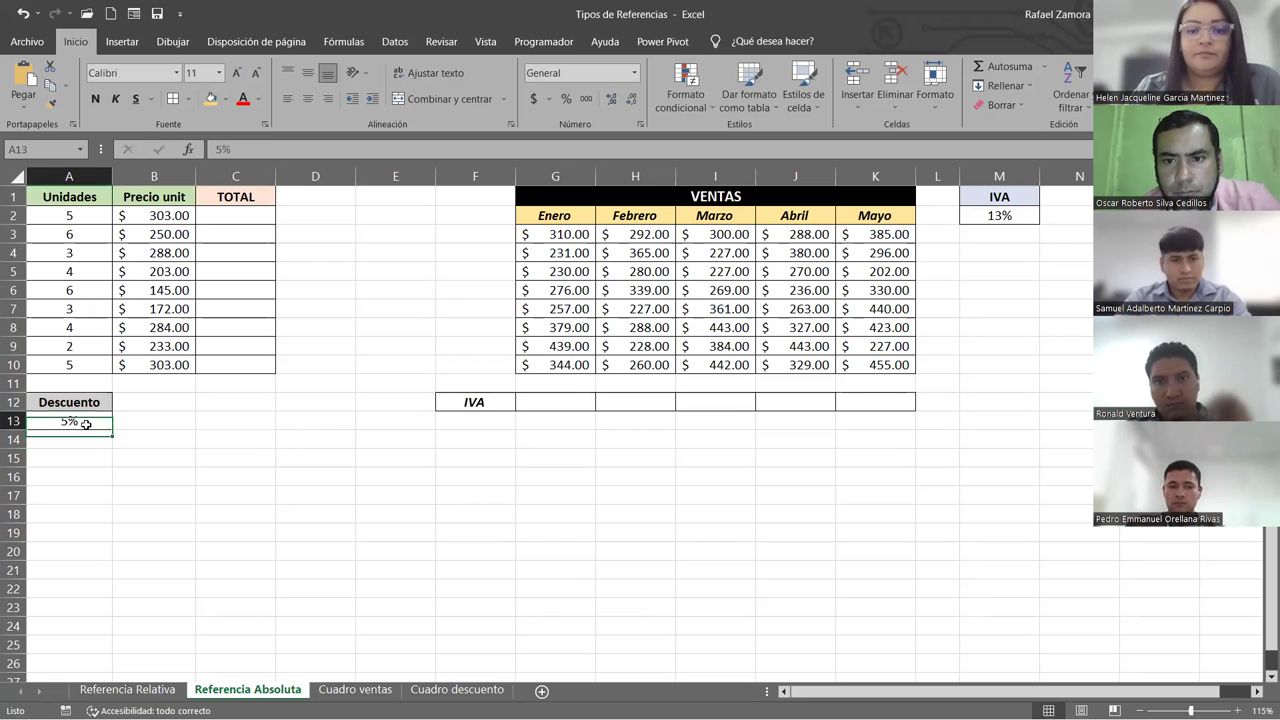
pyautogui.hotkey('ctrl', 'Return')
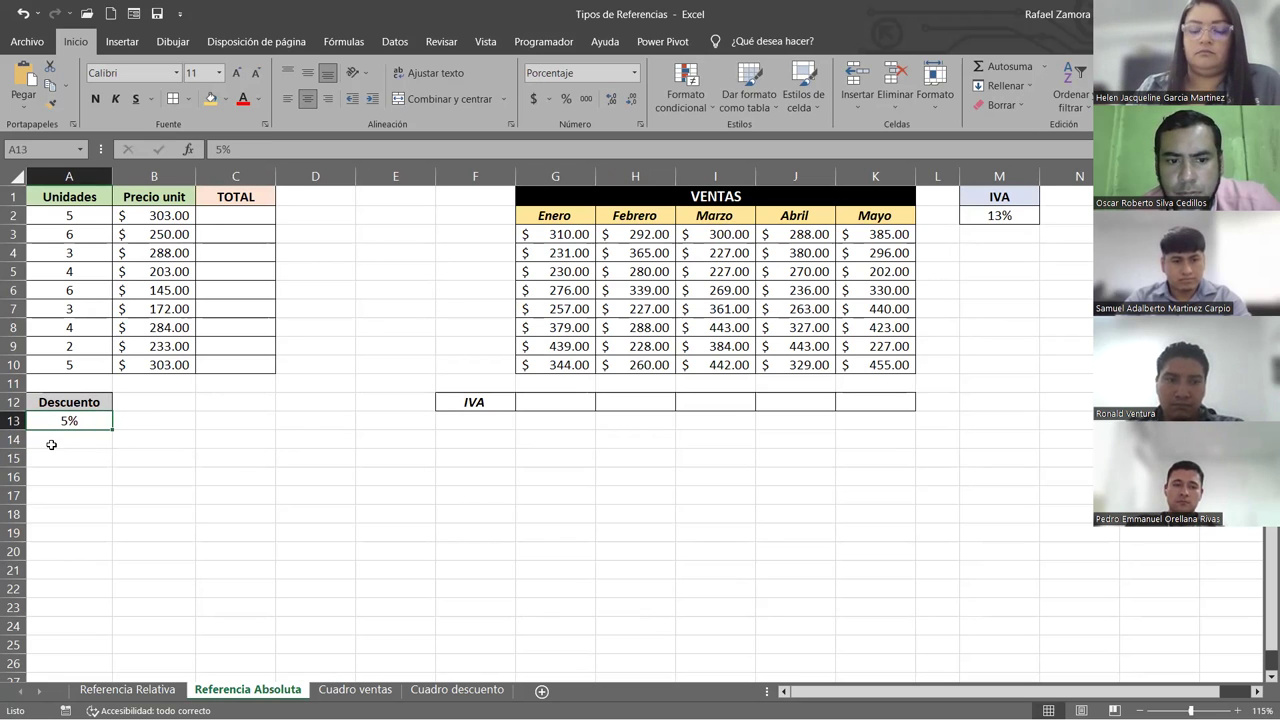
pyautogui.click(229, 218)
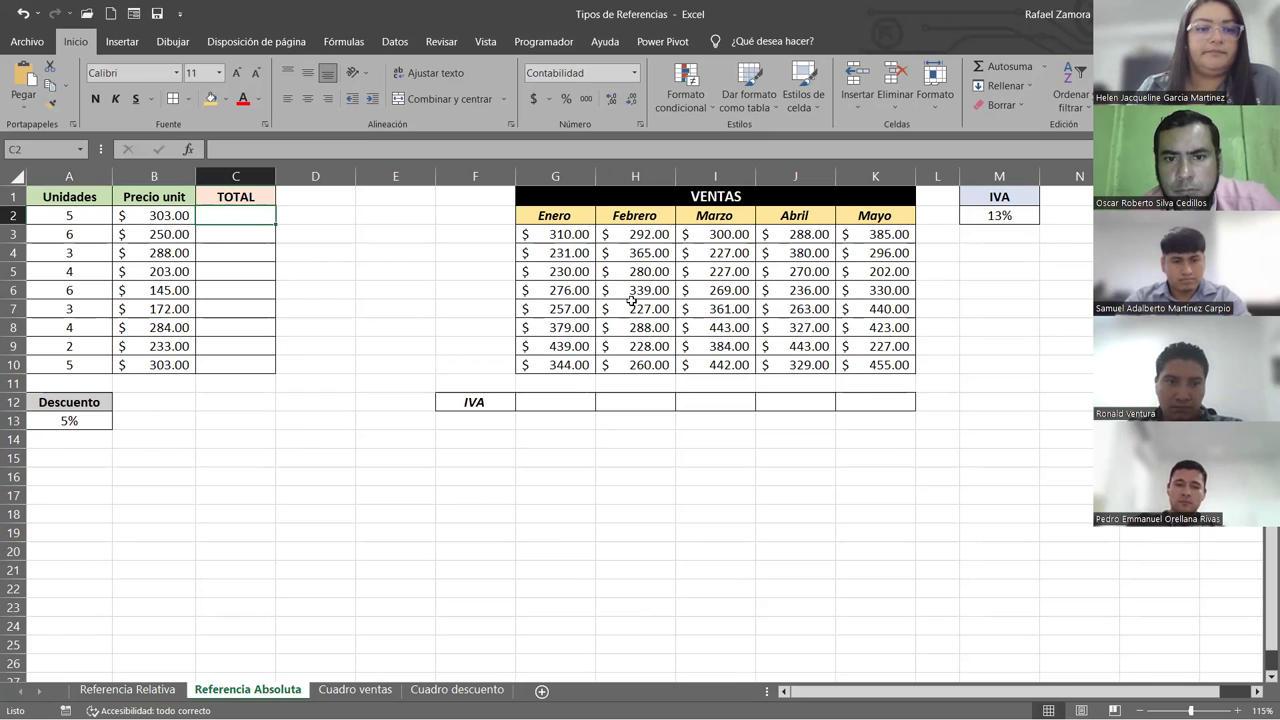
pyautogui.write('=')
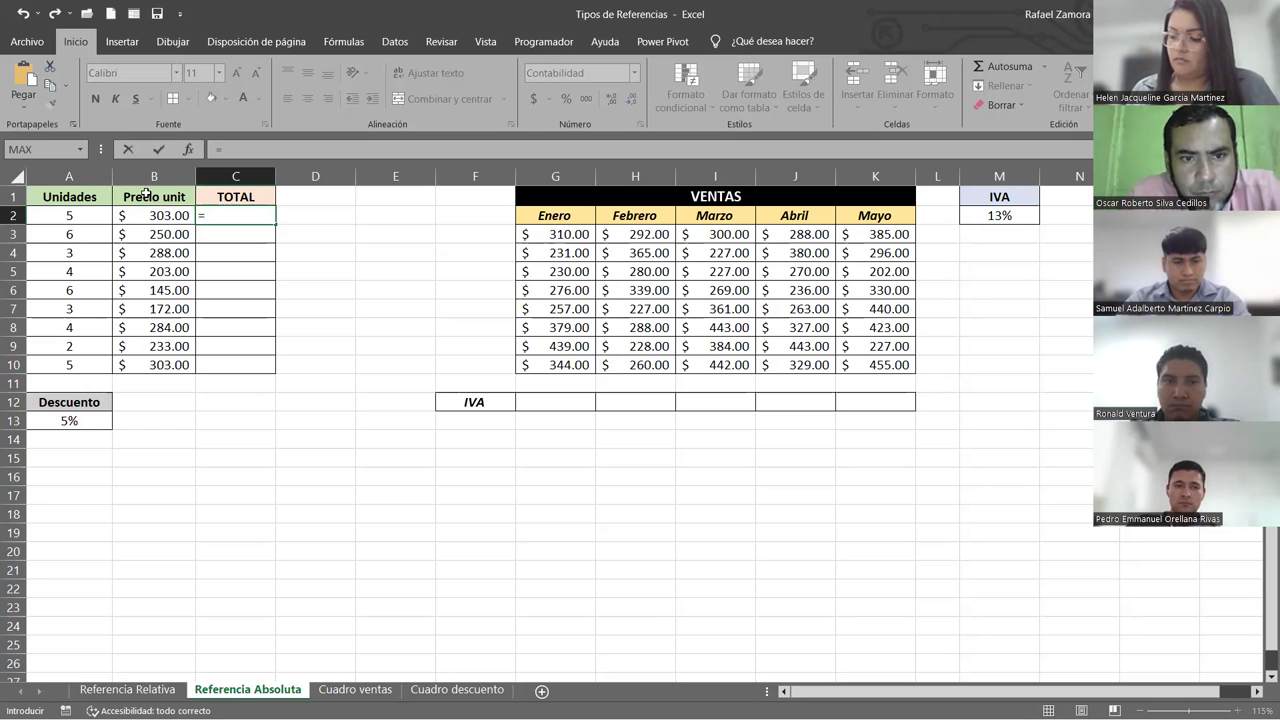
# Step: Enter =A2*B2*A13 in C2, then reopen the formula for editing
pyautogui.click(79, 217)
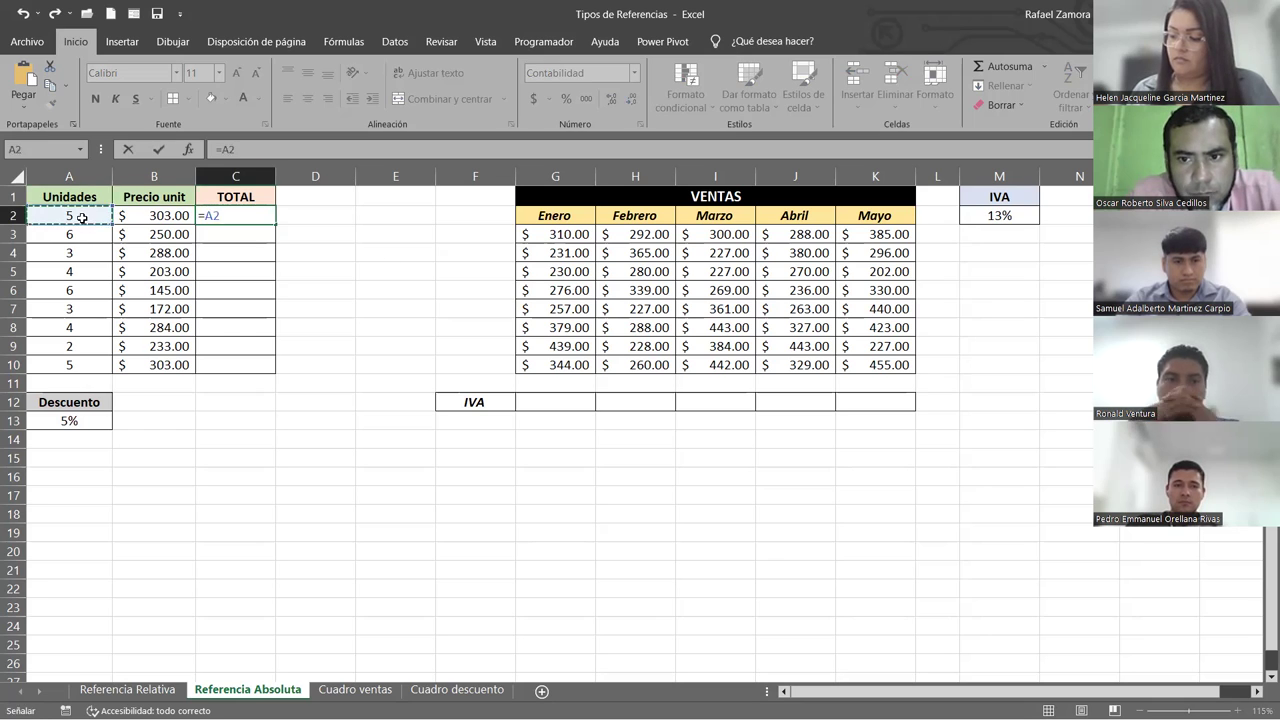
pyautogui.write('*')
pyautogui.click(127, 209)
pyautogui.write('*')
pyautogui.click(95, 420)
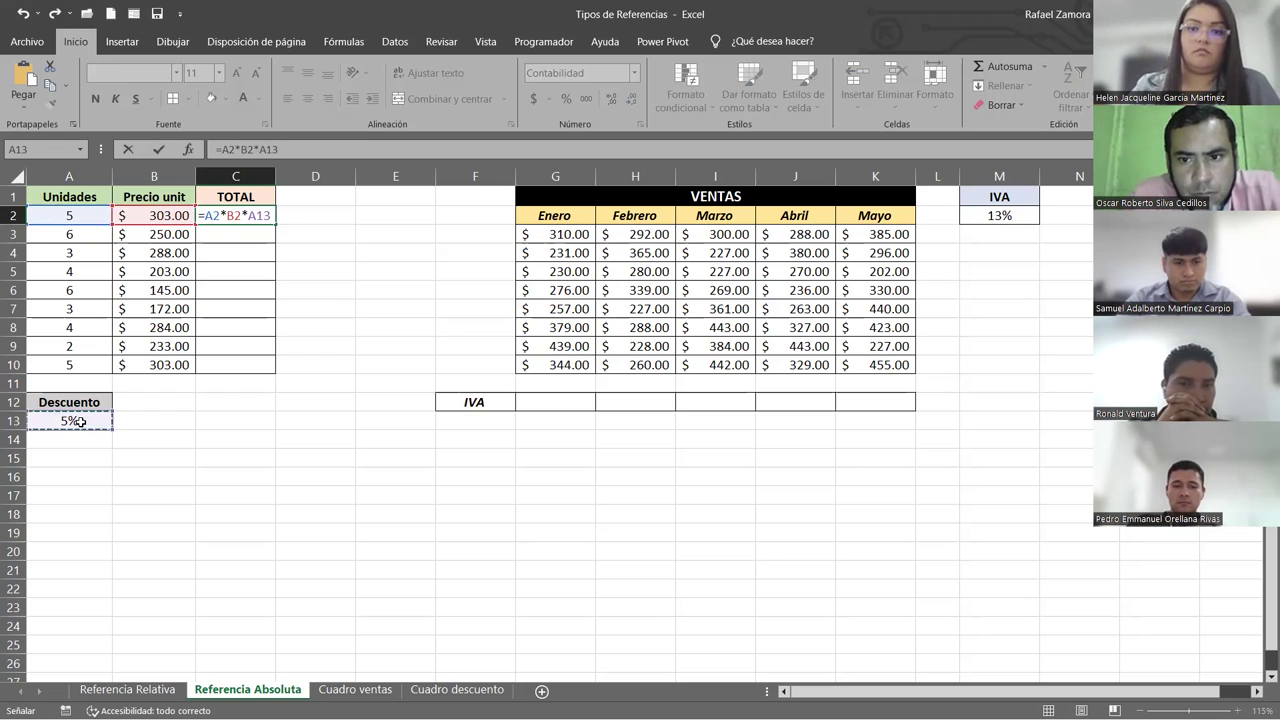
pyautogui.press('Return')
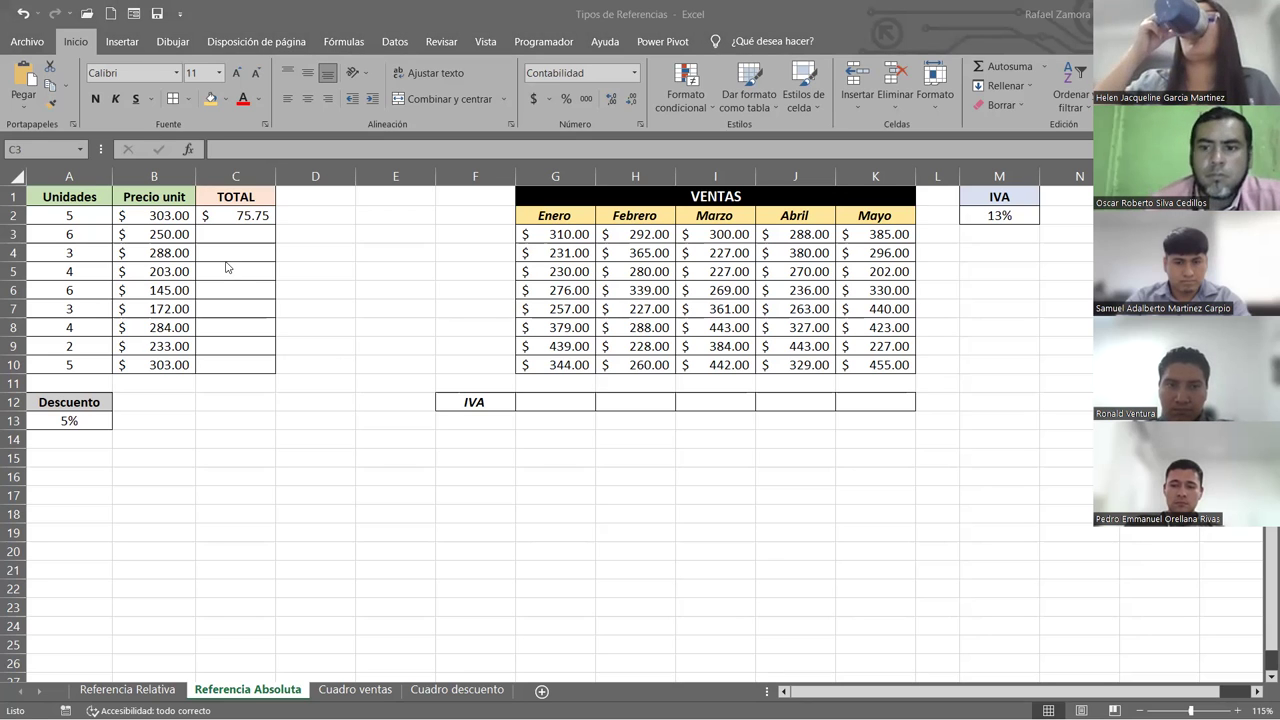
pyautogui.click(247, 219)
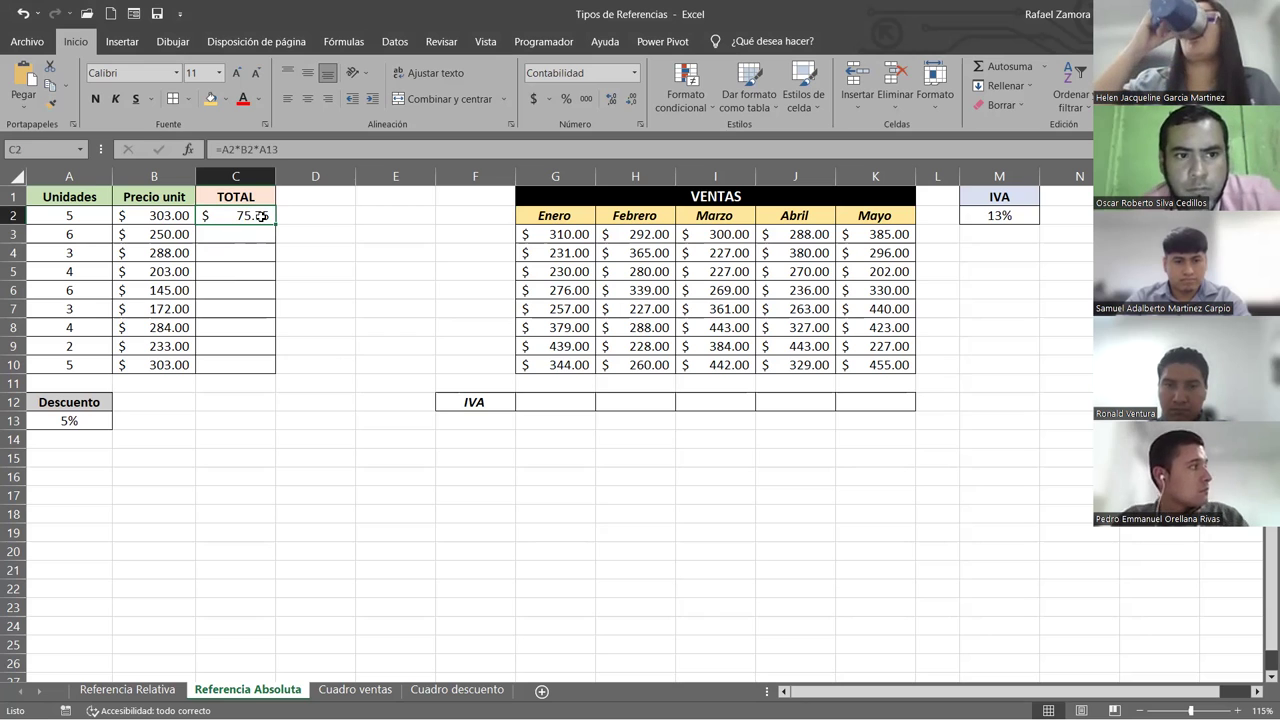
pyautogui.doubleClick(259, 216)
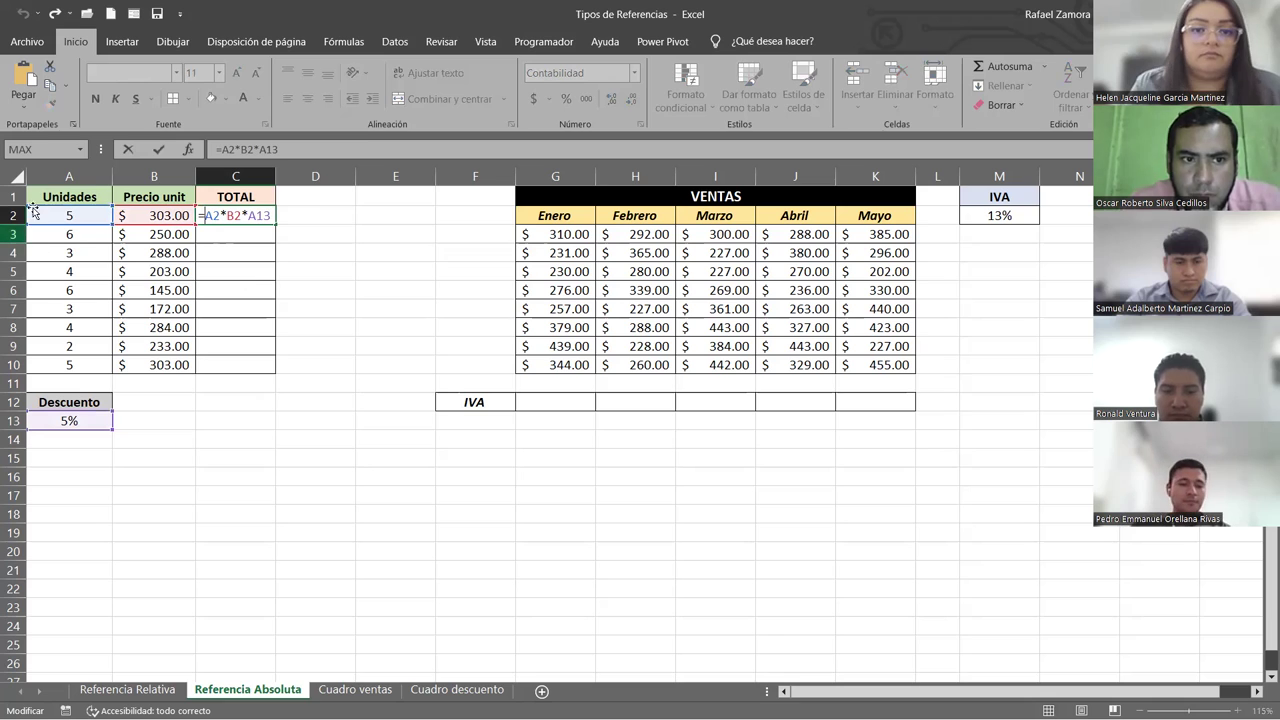
# Step: Change C2 to =A2*B2-A2*B2*A13, giving $1,439.25 after the 5% discount
pyautogui.click(62, 215)
pyautogui.write('*')
pyautogui.click(166, 215)
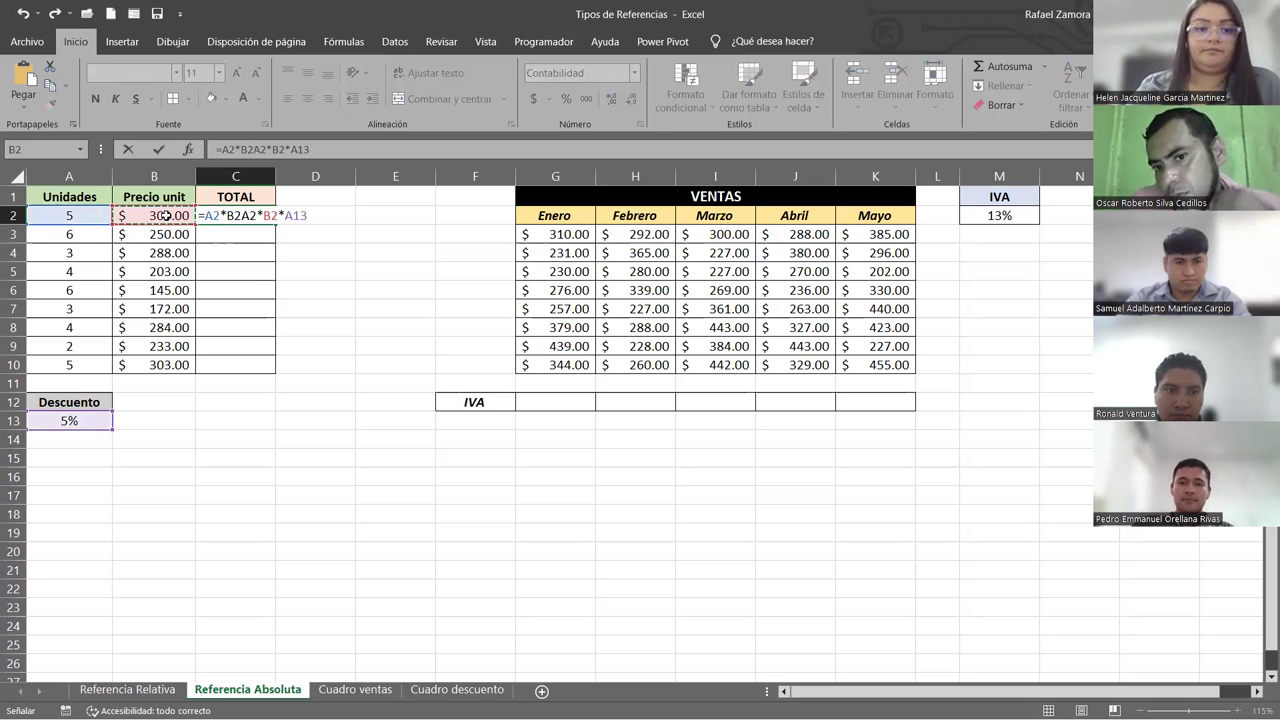
pyautogui.write('-')
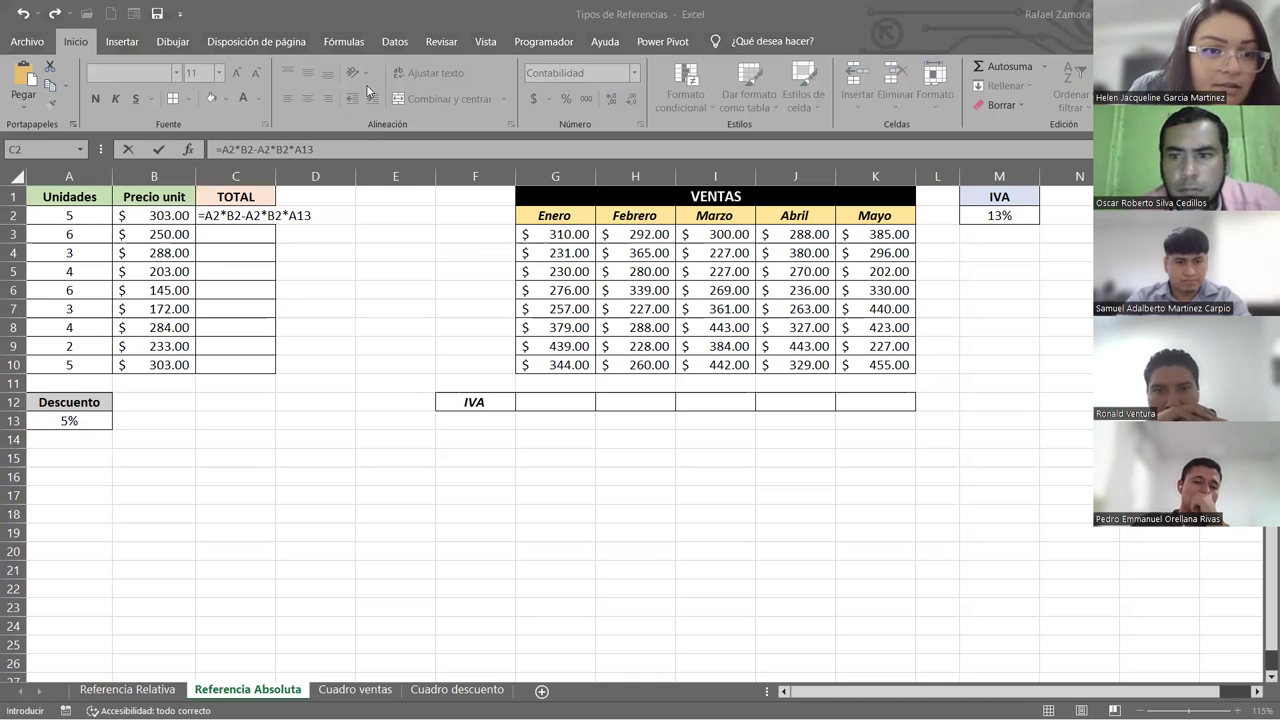
pyautogui.click(316, 215)
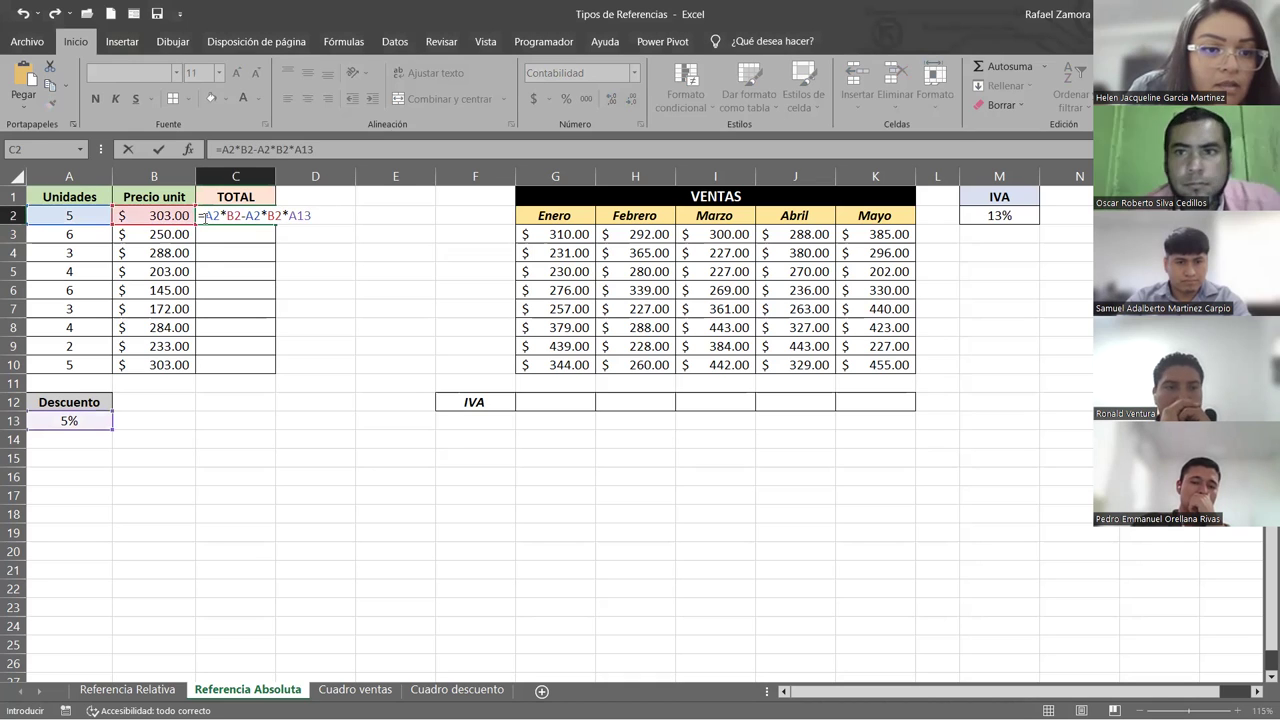
pyautogui.moveTo(219, 215); pyautogui.dragTo(229, 215)
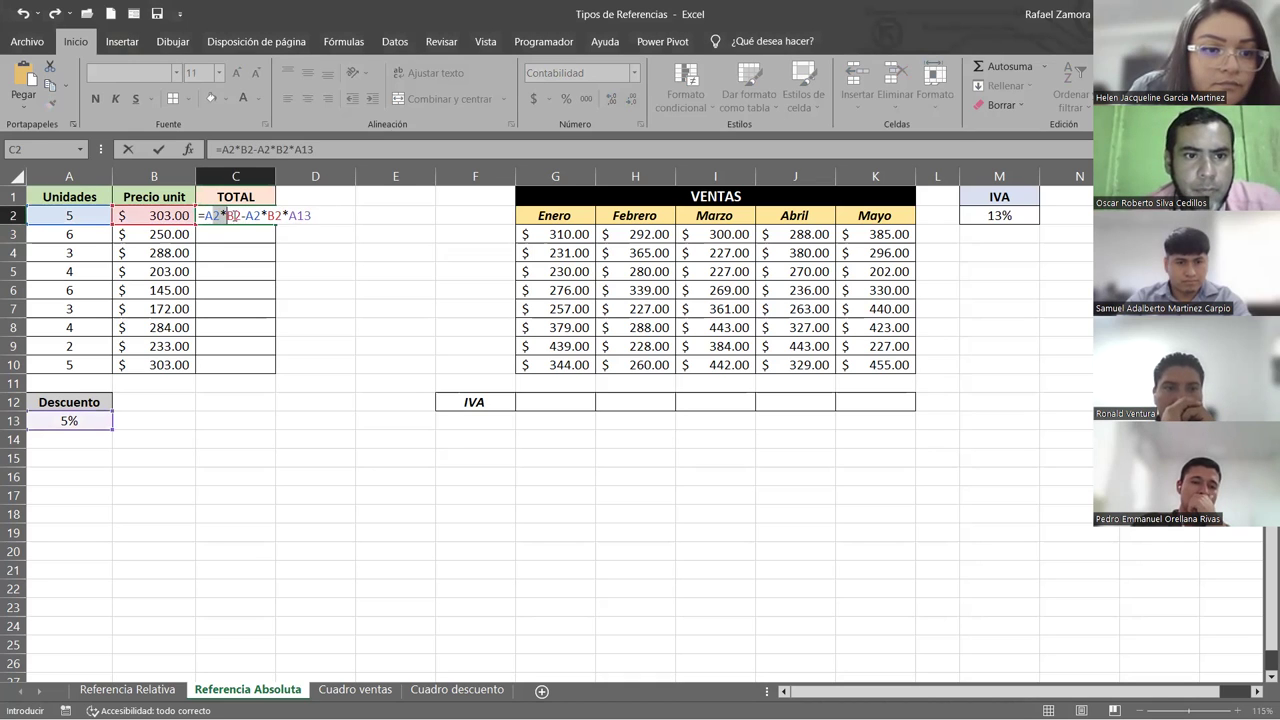
pyautogui.click(238, 216)
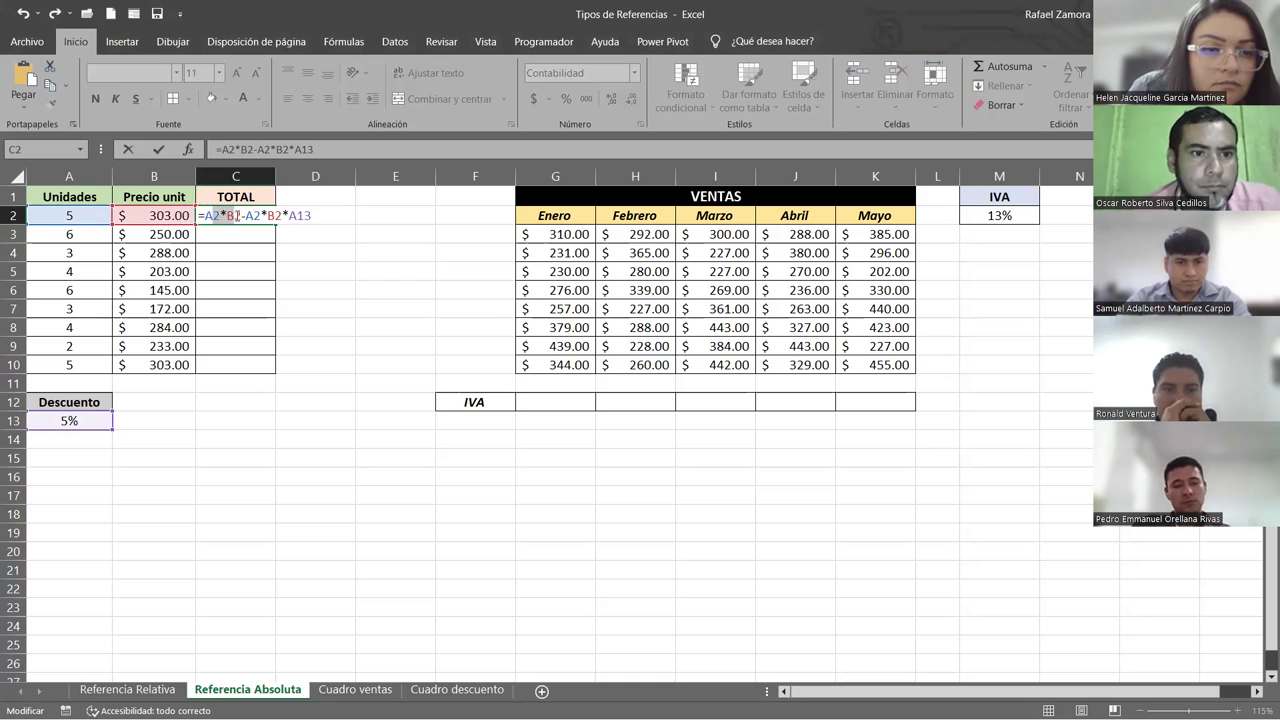
pyautogui.moveTo(241, 216); pyautogui.dragTo(340, 216)
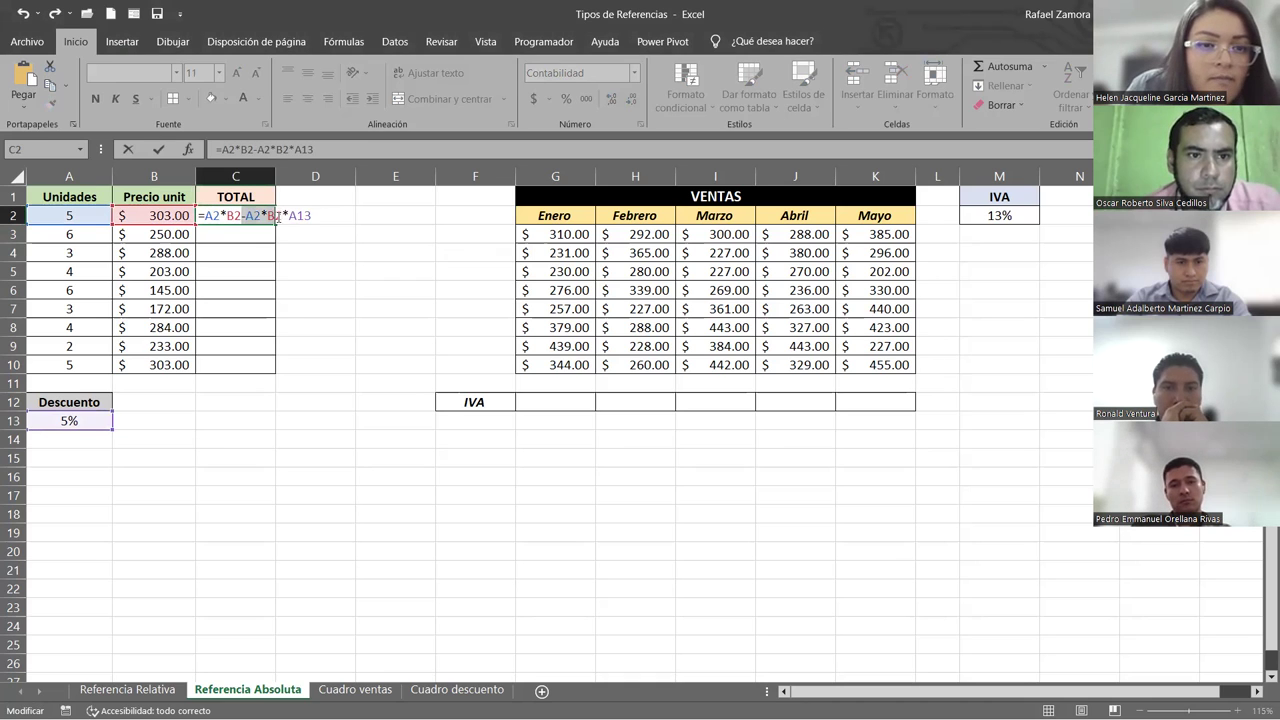
pyautogui.click(248, 216)
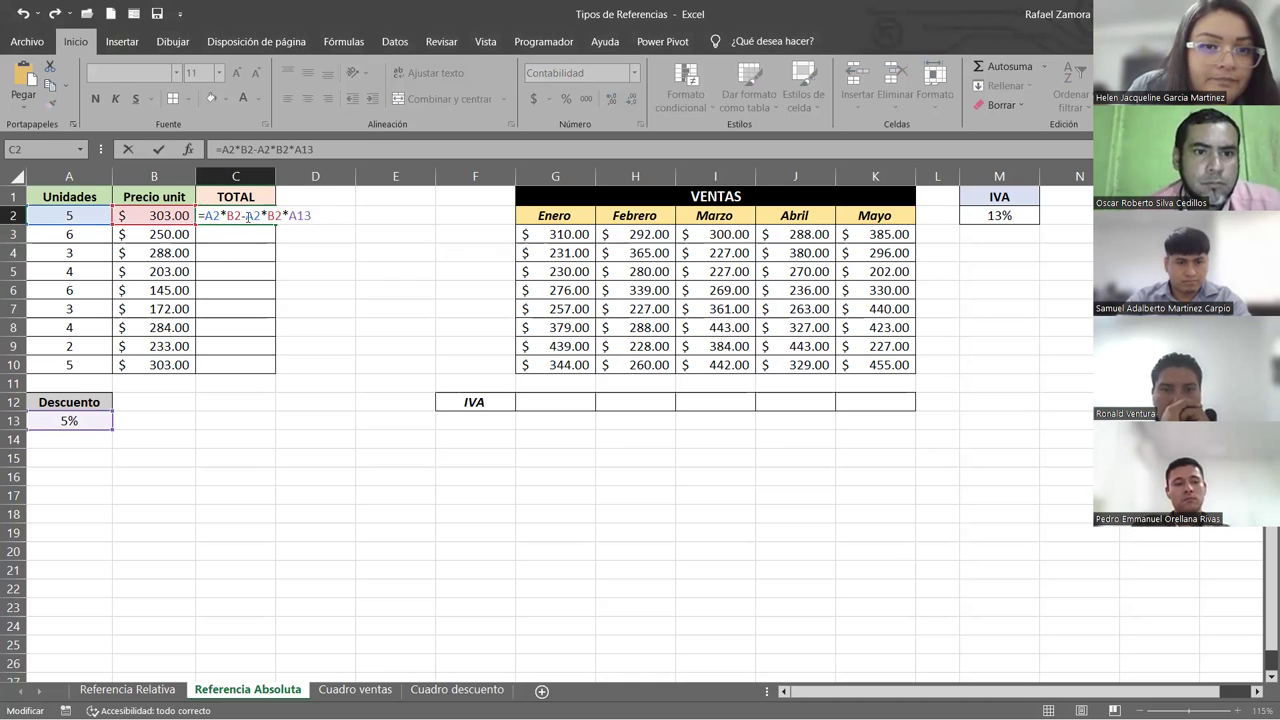
pyautogui.press('Tab')
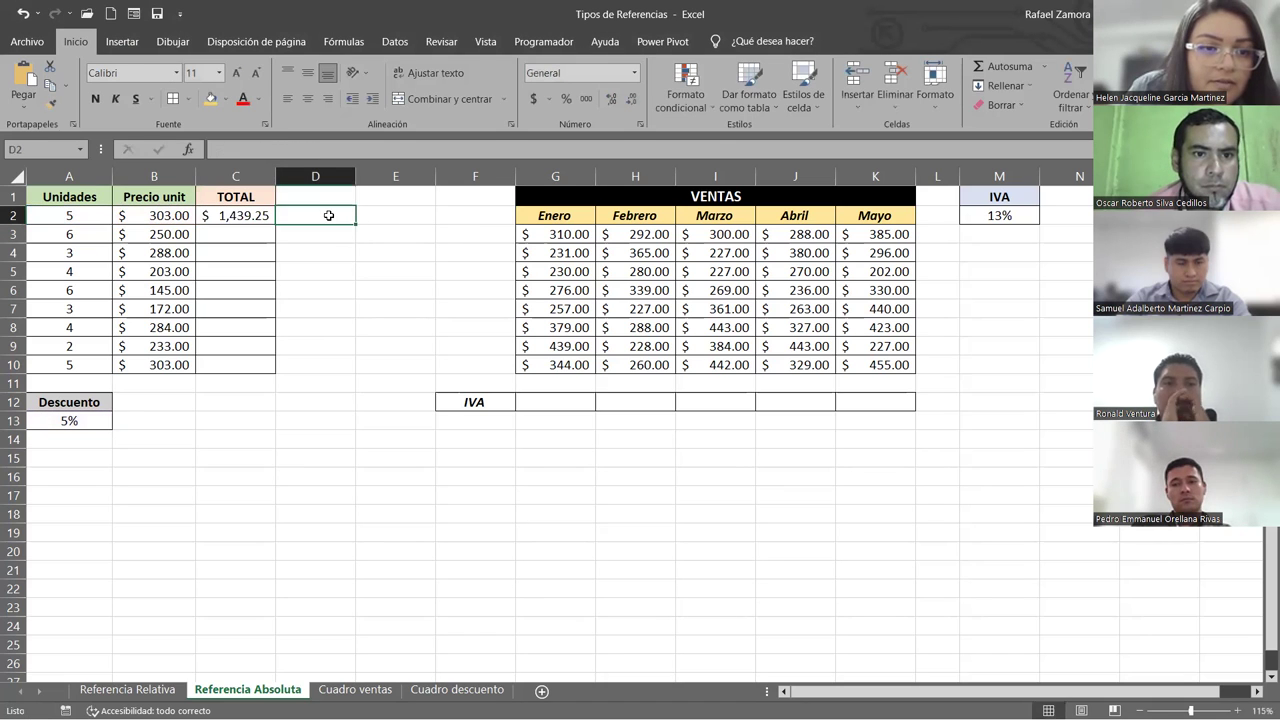
pyautogui.press('Left')
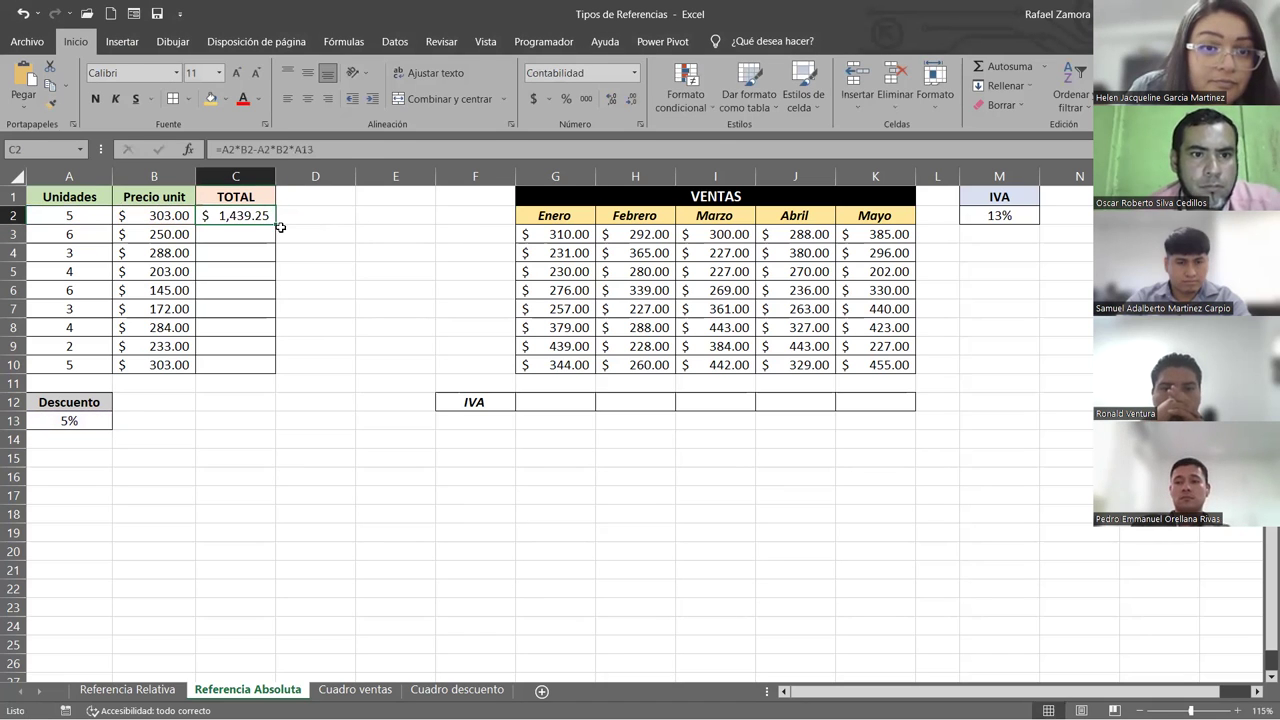
# Step: Fill C2's discount formula down to C10 and inspect the C2 and C3 references
pyautogui.moveTo(277, 223); pyautogui.dragTo(277, 223)
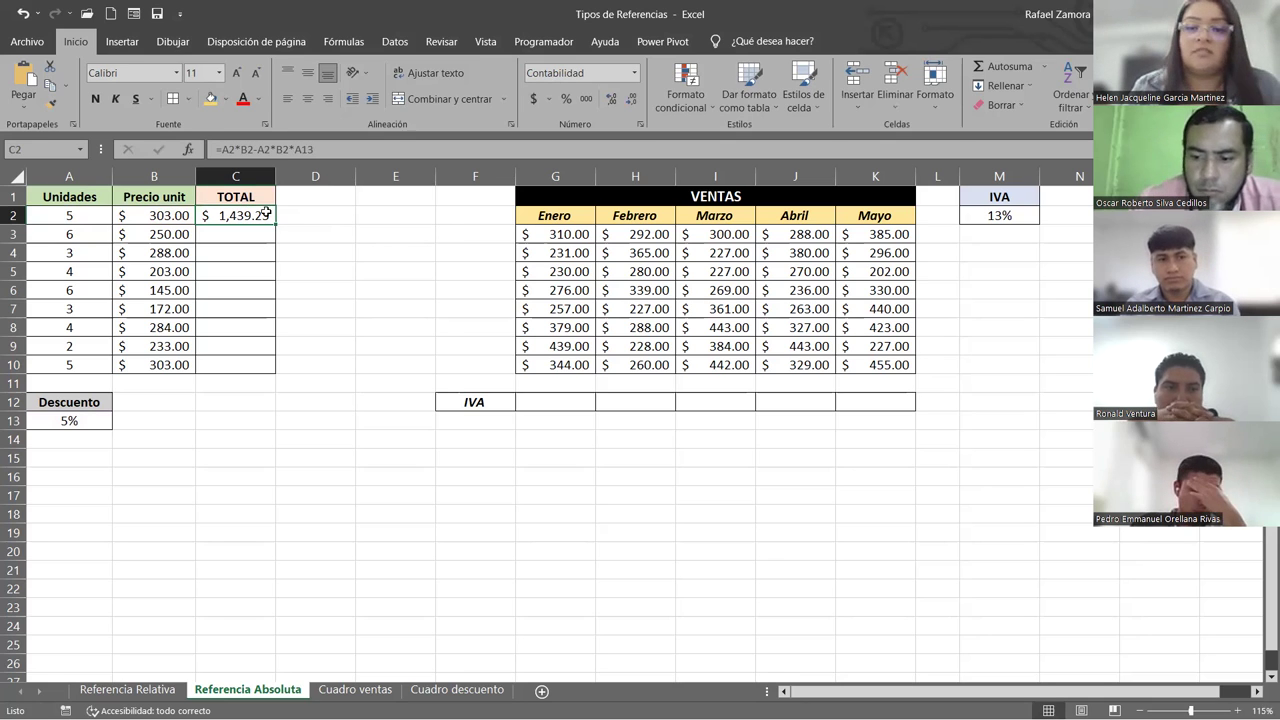
pyautogui.moveTo(275, 224); pyautogui.dragTo(275, 372)
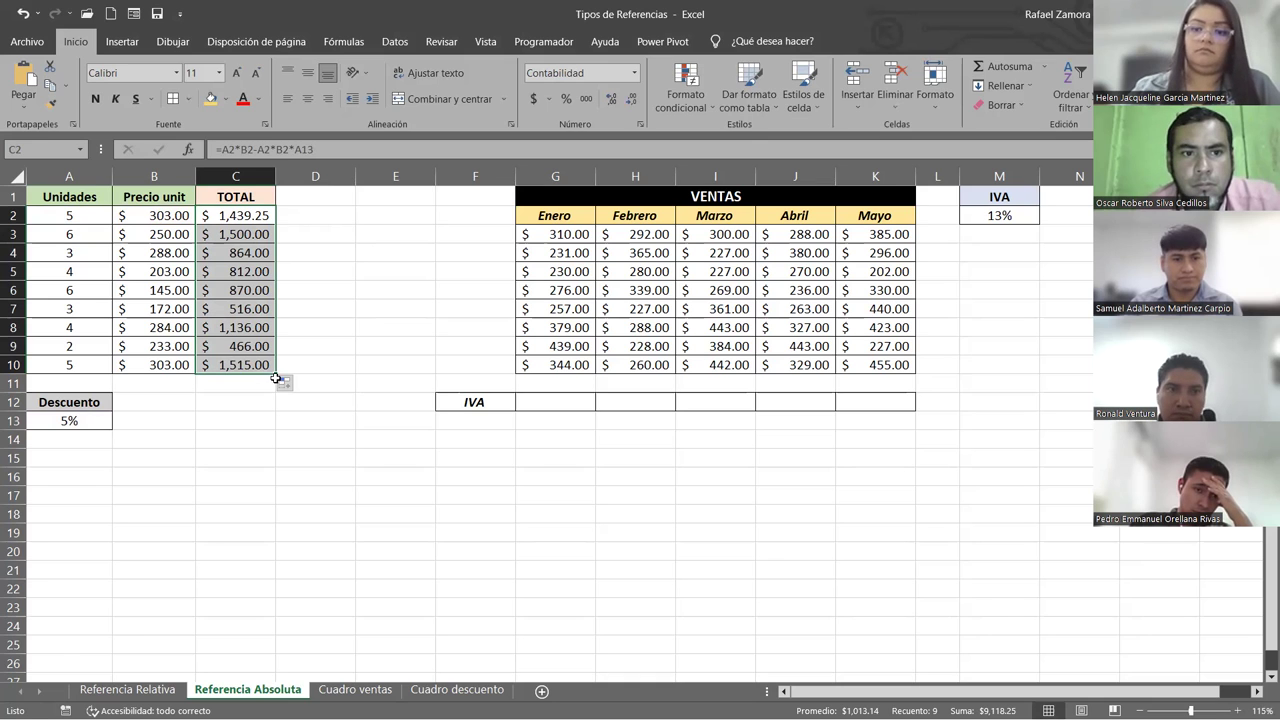
pyautogui.doubleClick(245, 215)
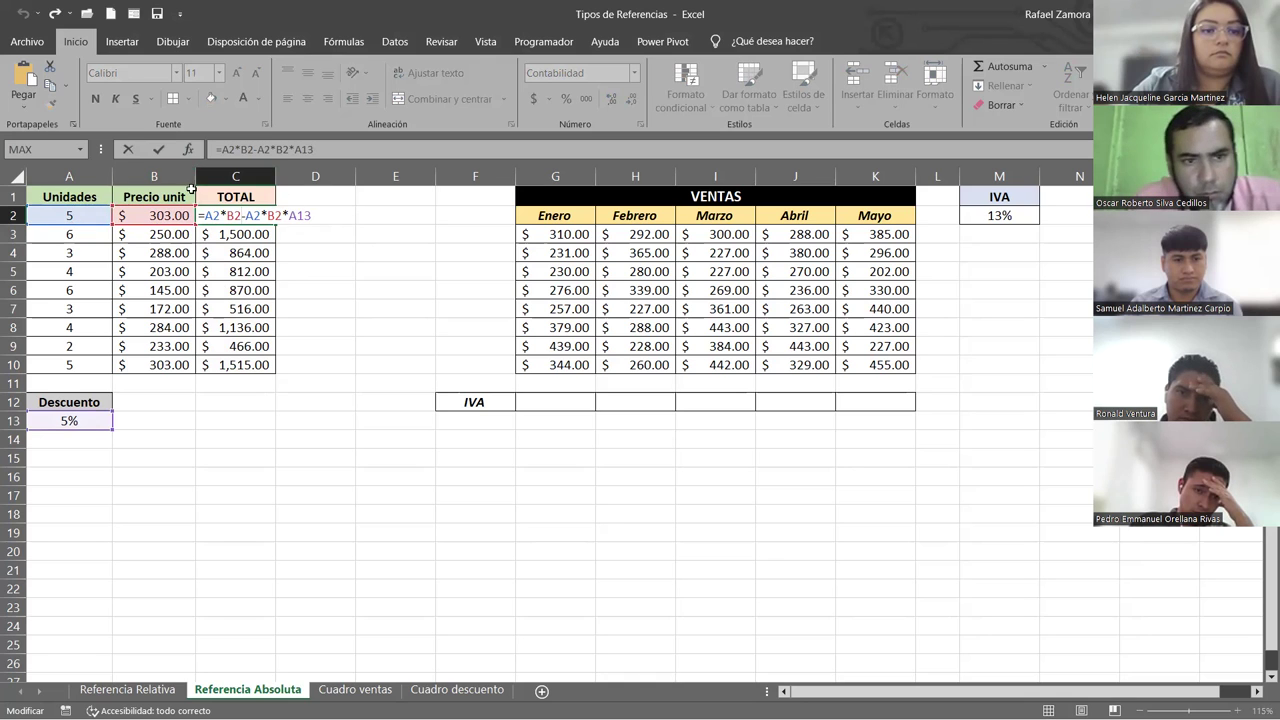
pyautogui.press('Return')
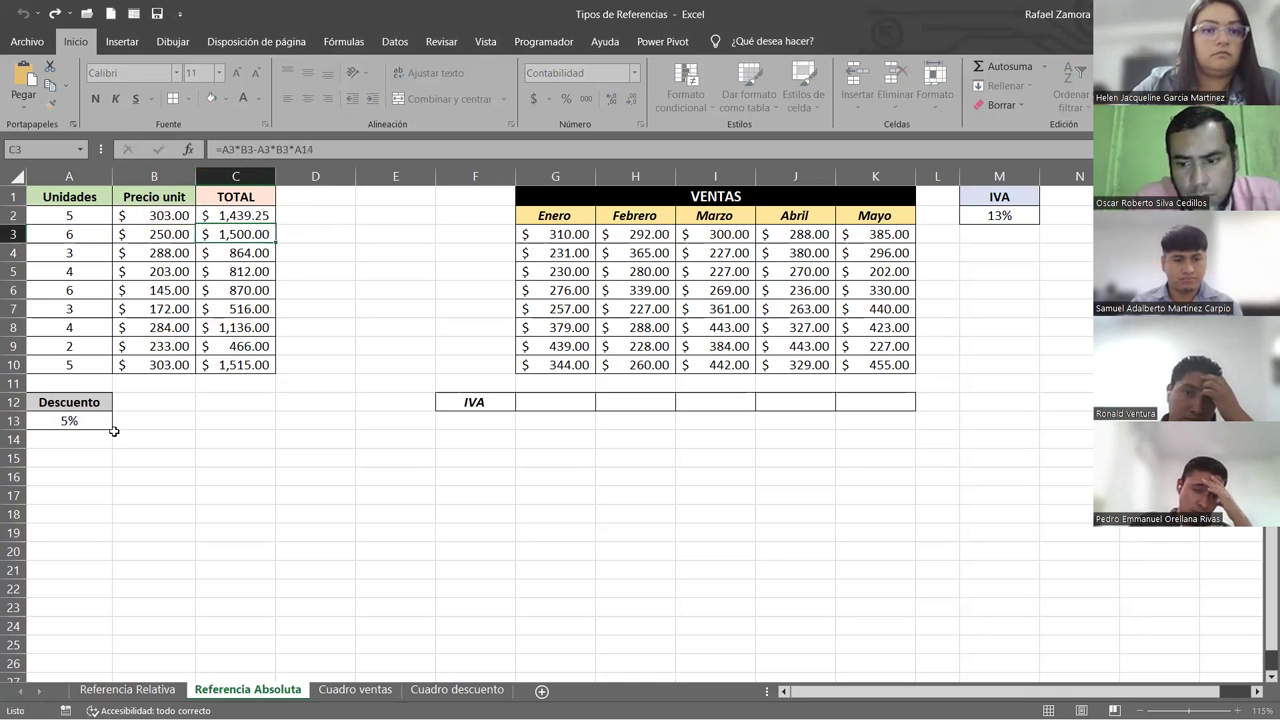
pyautogui.doubleClick(252, 234)
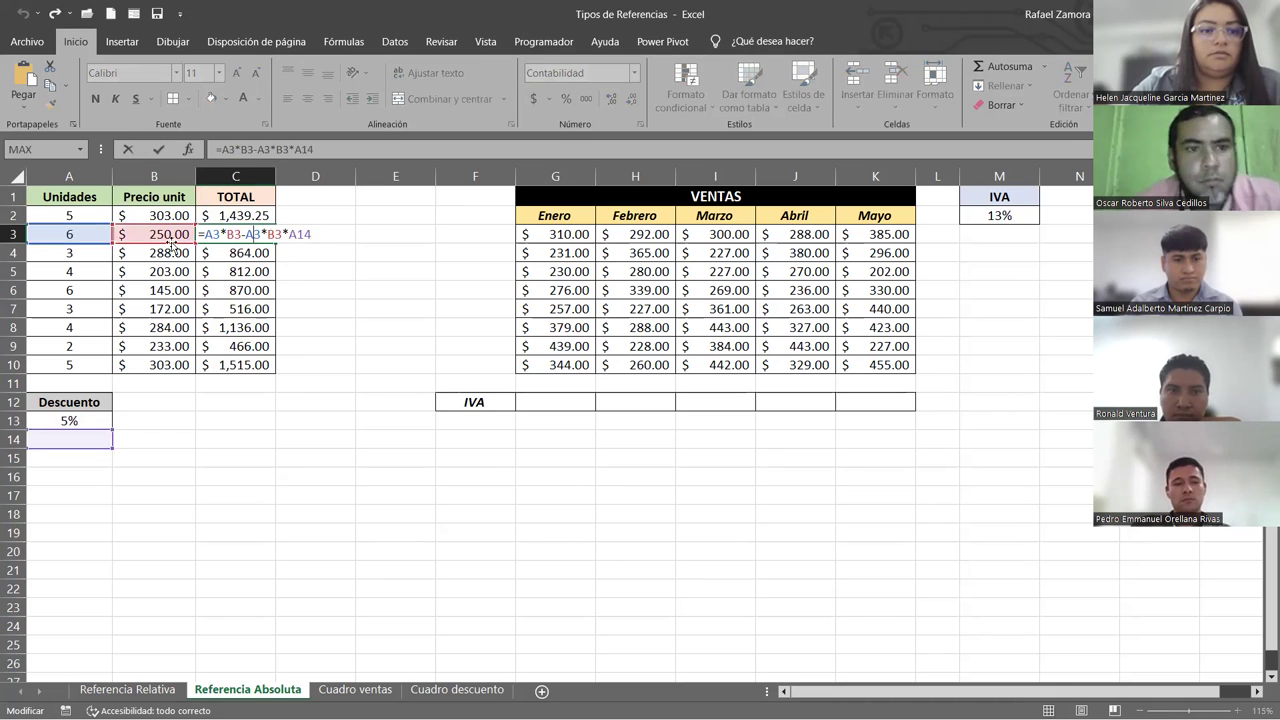
pyautogui.press('Return')
# Step: Inspect C4 through C10, whose discount reference has shifted to empty cells like A19 and A21
pyautogui.doubleClick(238, 252)
pyautogui.press('Escape')
pyautogui.doubleClick(241, 271)
pyautogui.press('Return')
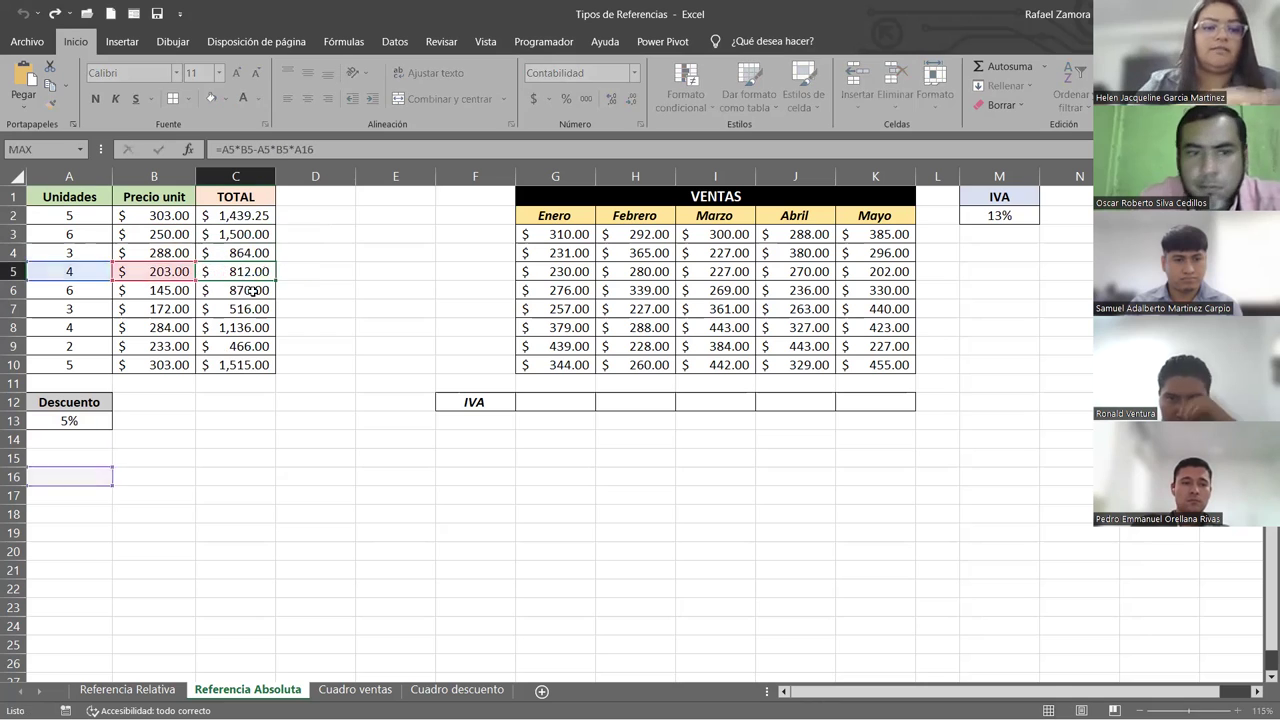
pyautogui.doubleClick(248, 290)
pyautogui.press('Escape')
pyautogui.doubleClick(255, 310)
pyautogui.press('Escape')
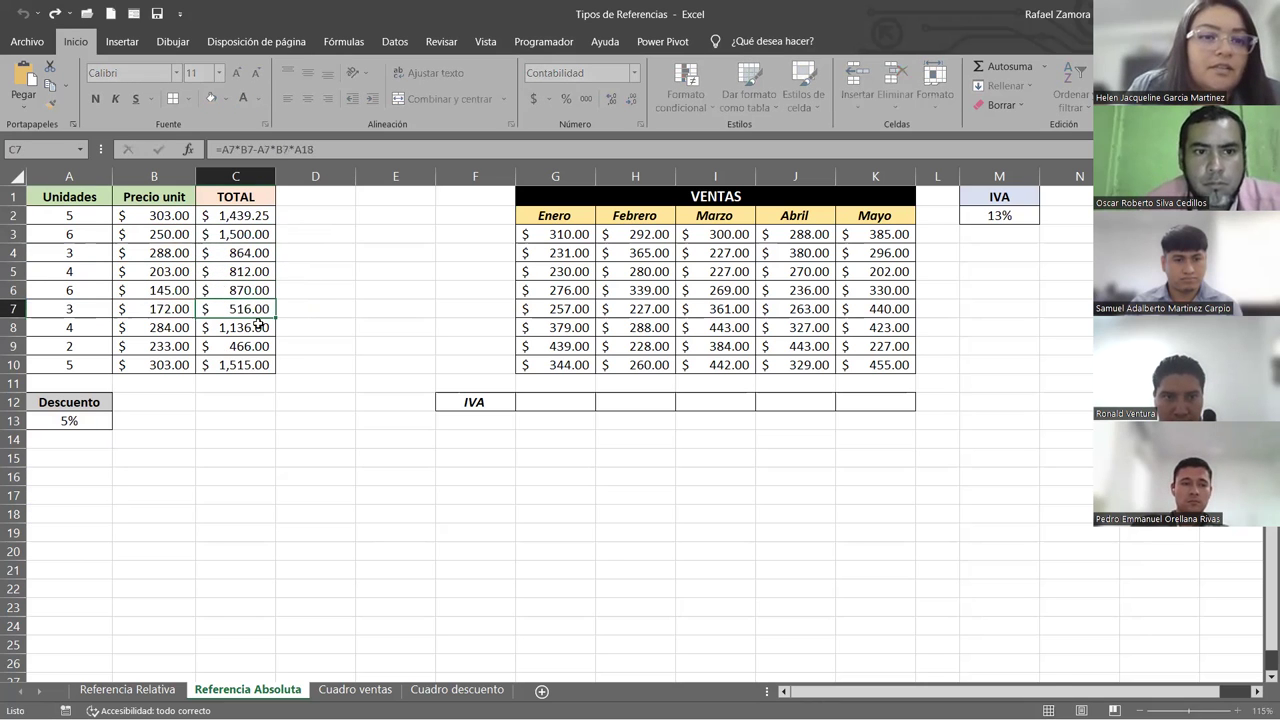
pyautogui.doubleClick(252, 325)
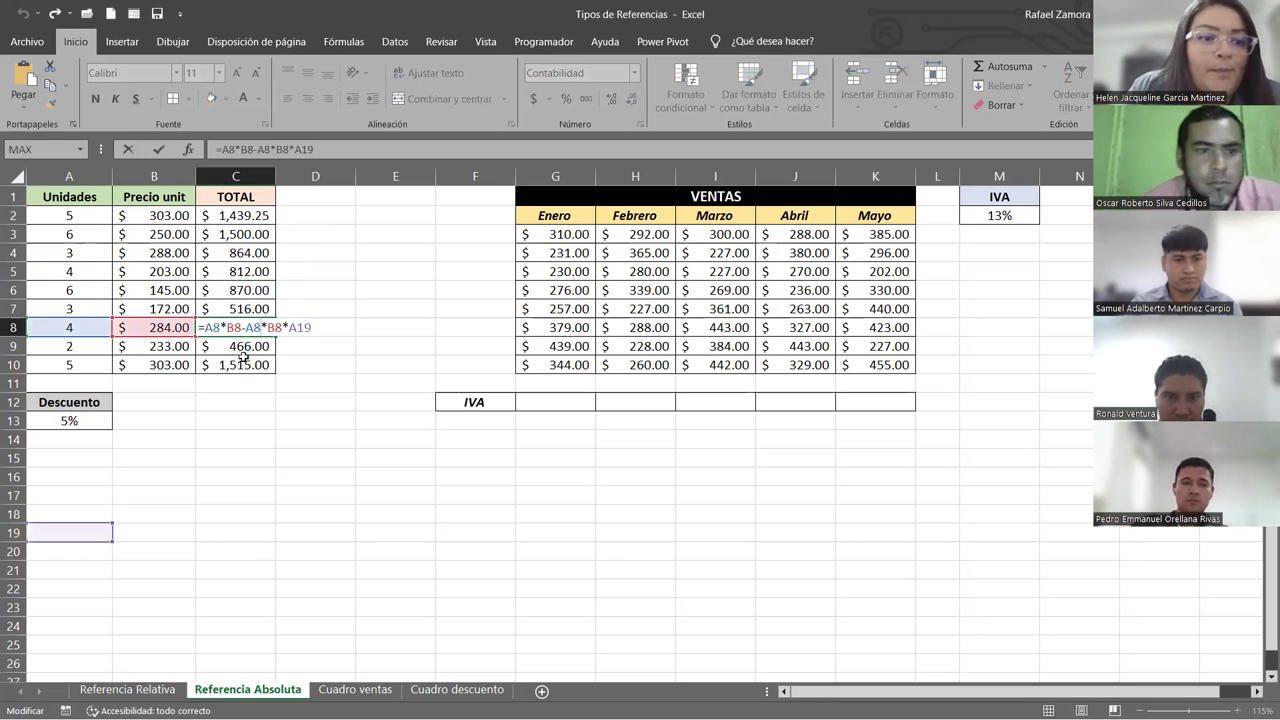
pyautogui.press('Escape')
pyautogui.doubleClick(245, 346)
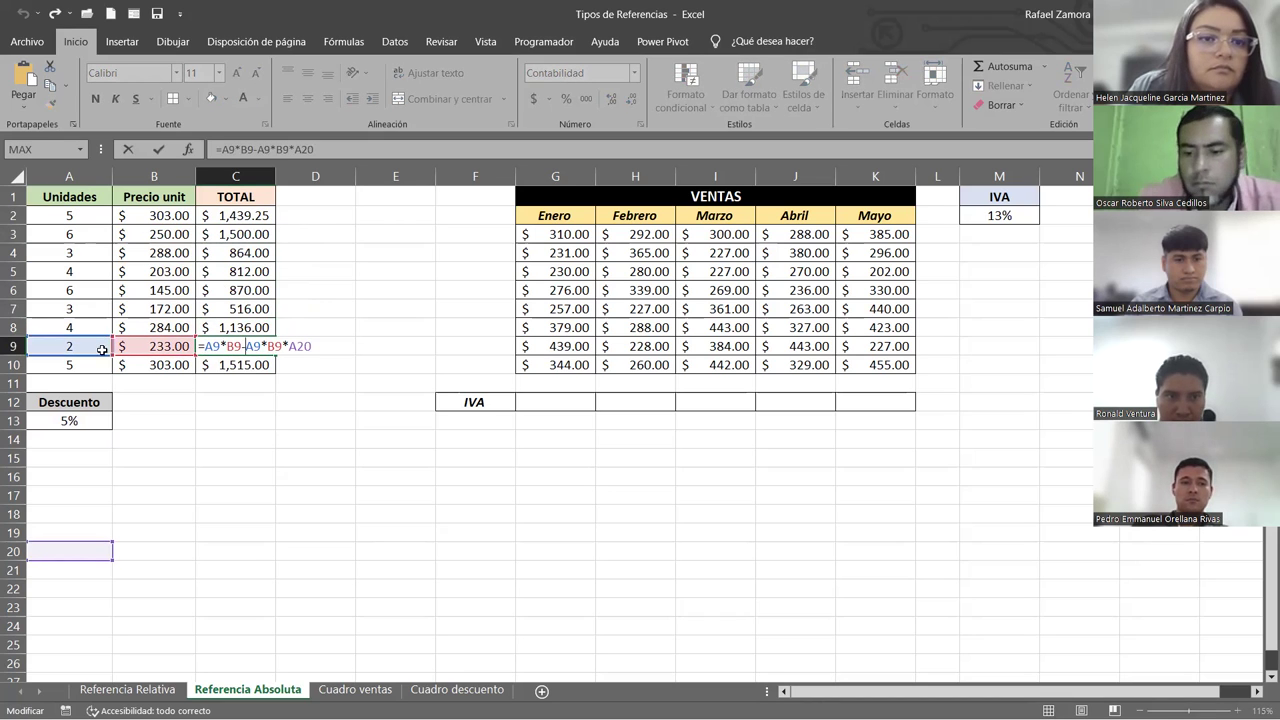
pyautogui.press('Escape')
pyautogui.doubleClick(220, 365)
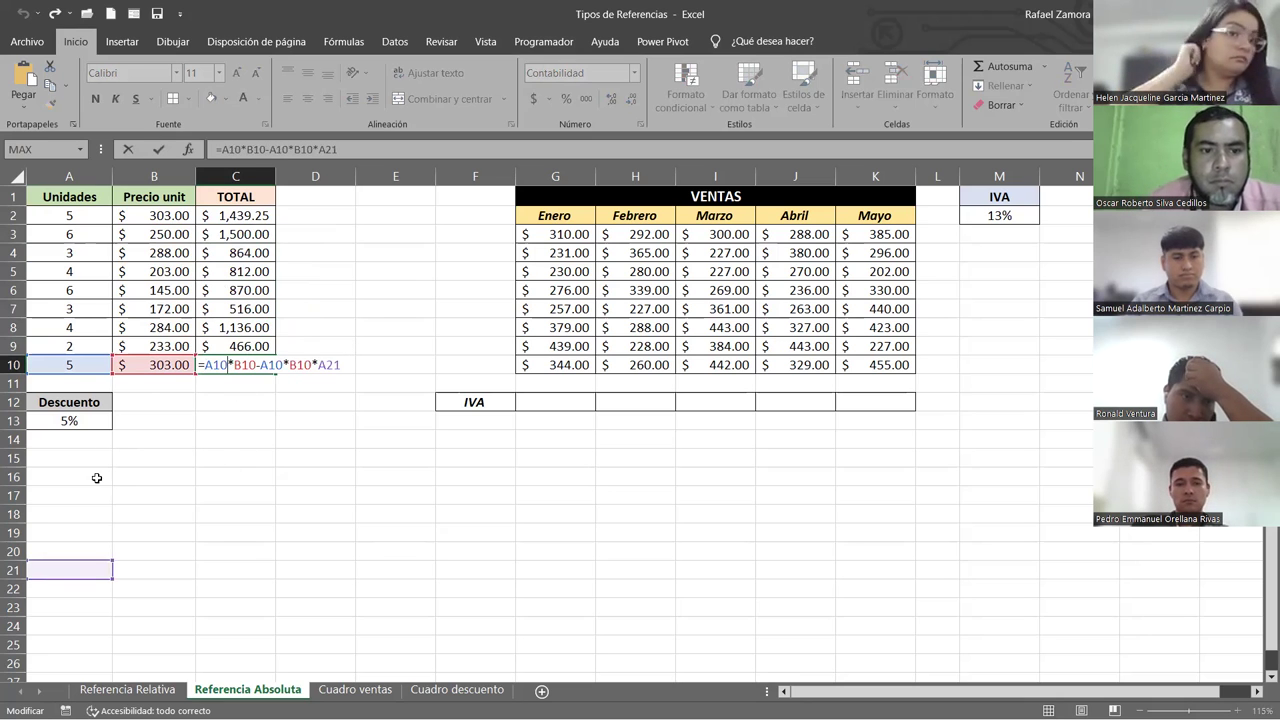
pyautogui.press('Return')
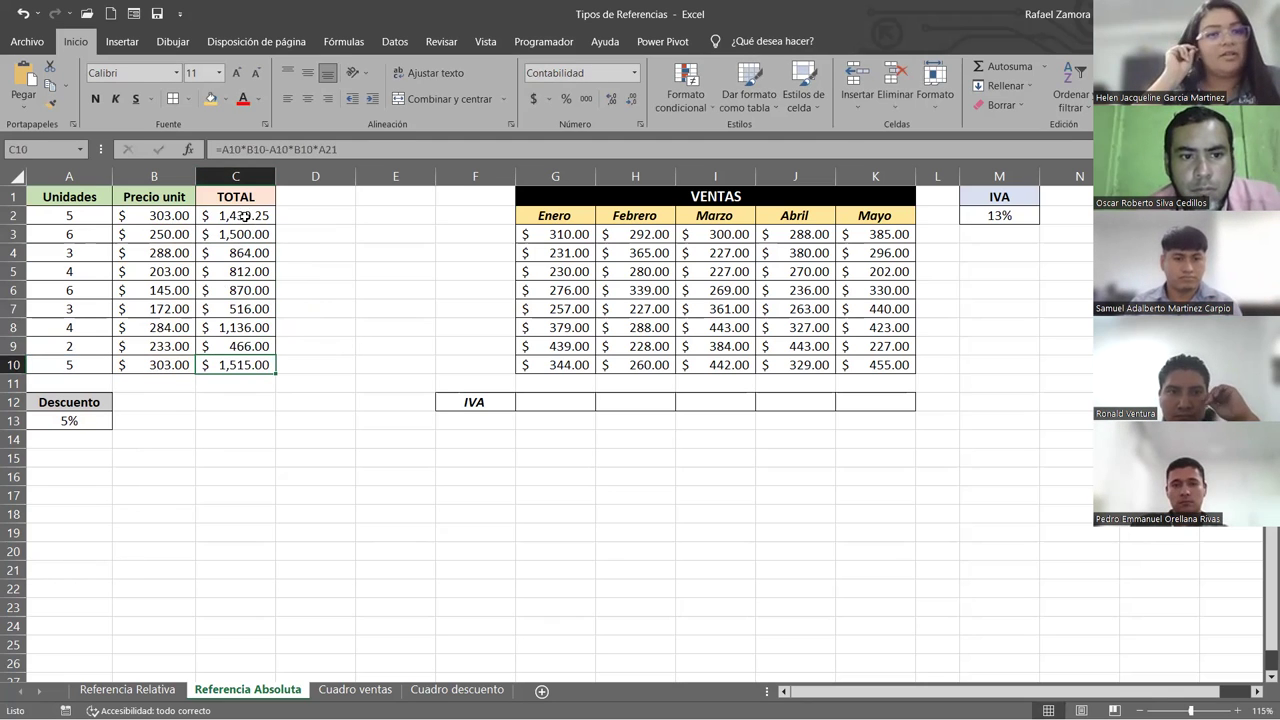
# Step: Open C2's formula =A2*B2-A2*B2*A13 in edit mode
pyautogui.doubleClick(245, 216)
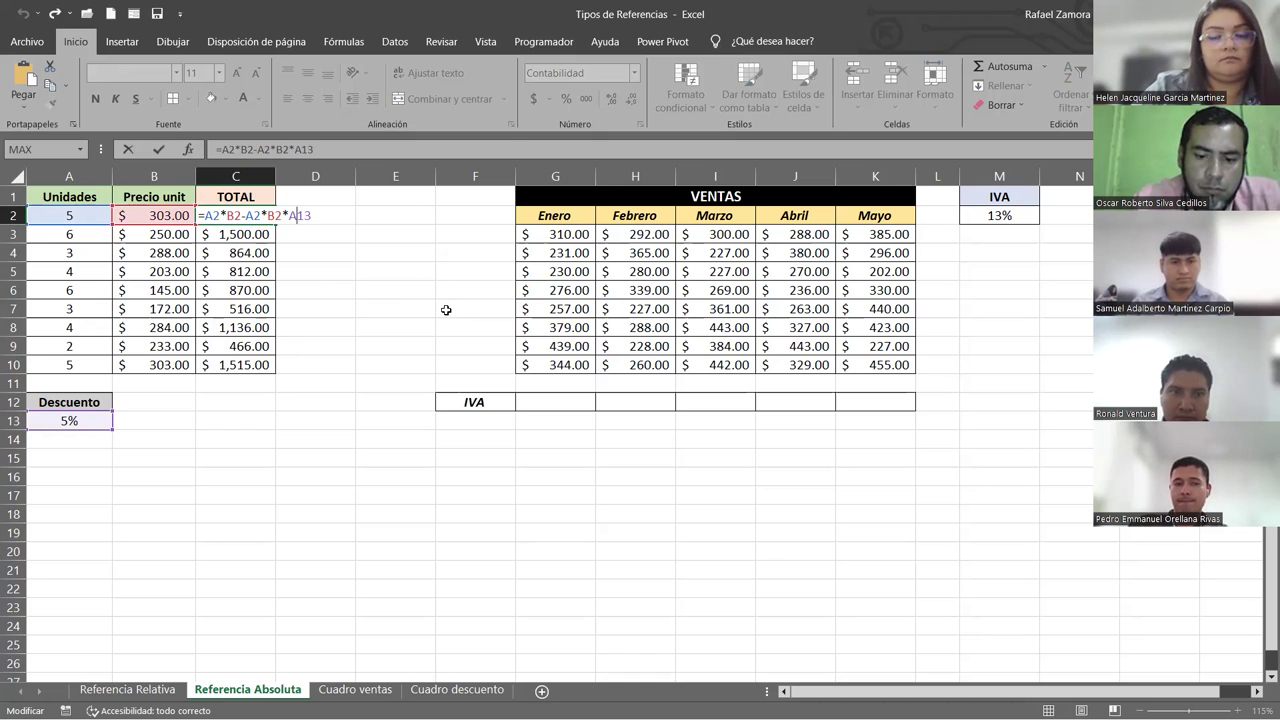
# Step: Lock the discount row as A$13 in C2's formula and fill it down to C10
pyautogui.write('$')
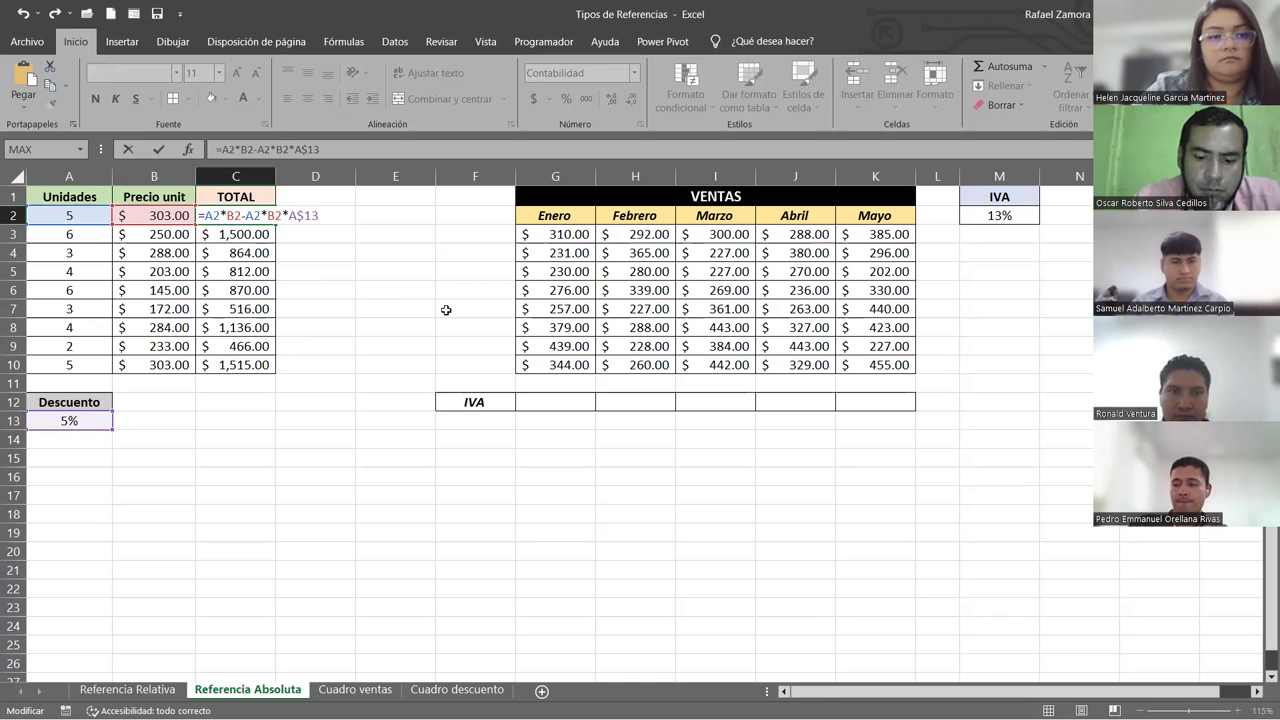
pyautogui.hotkey('ctrl', 'Return')
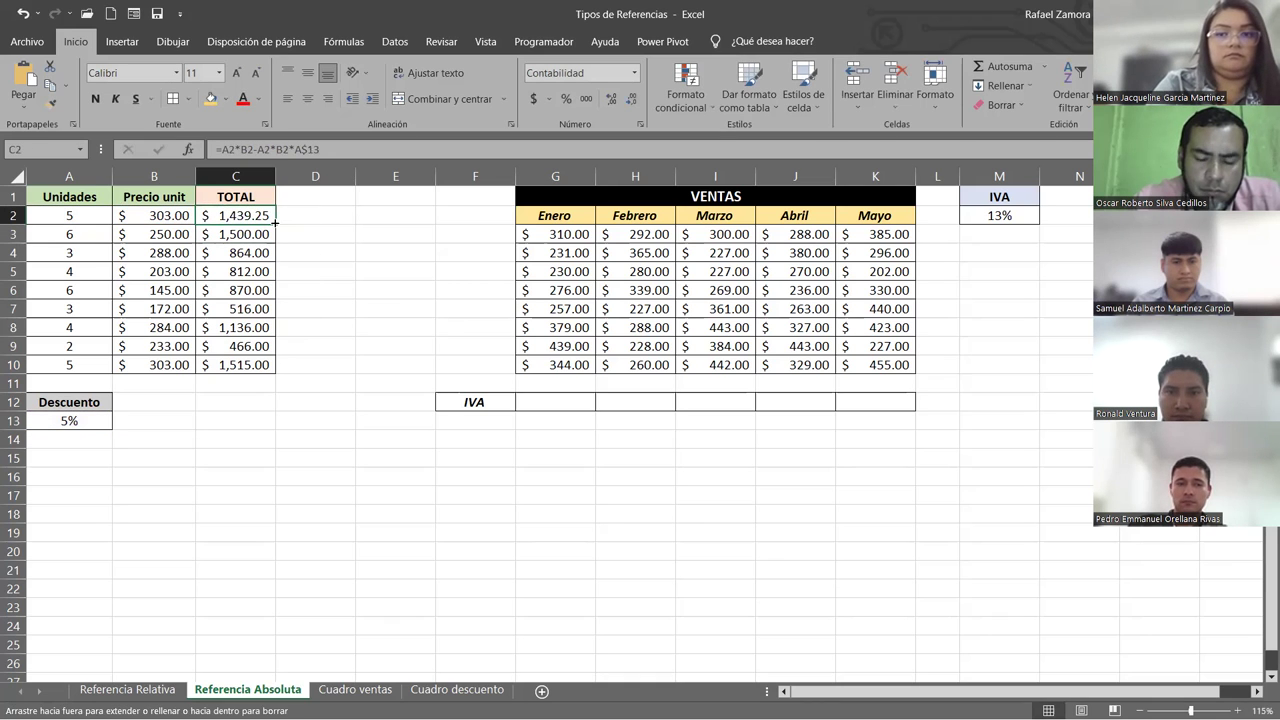
pyautogui.moveTo(275, 223); pyautogui.dragTo(278, 370)
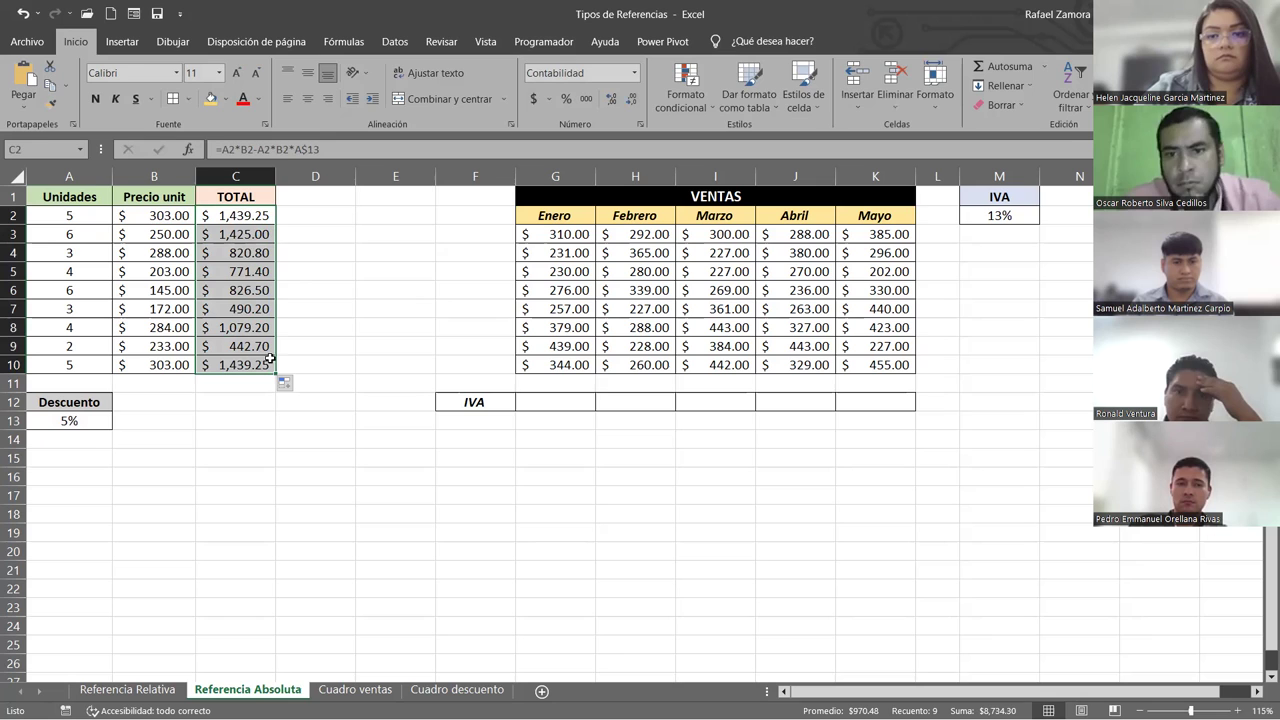
# Step: Check each TOTAL formula from C2 to C10 to confirm it references A$13
pyautogui.doubleClick(251, 218)
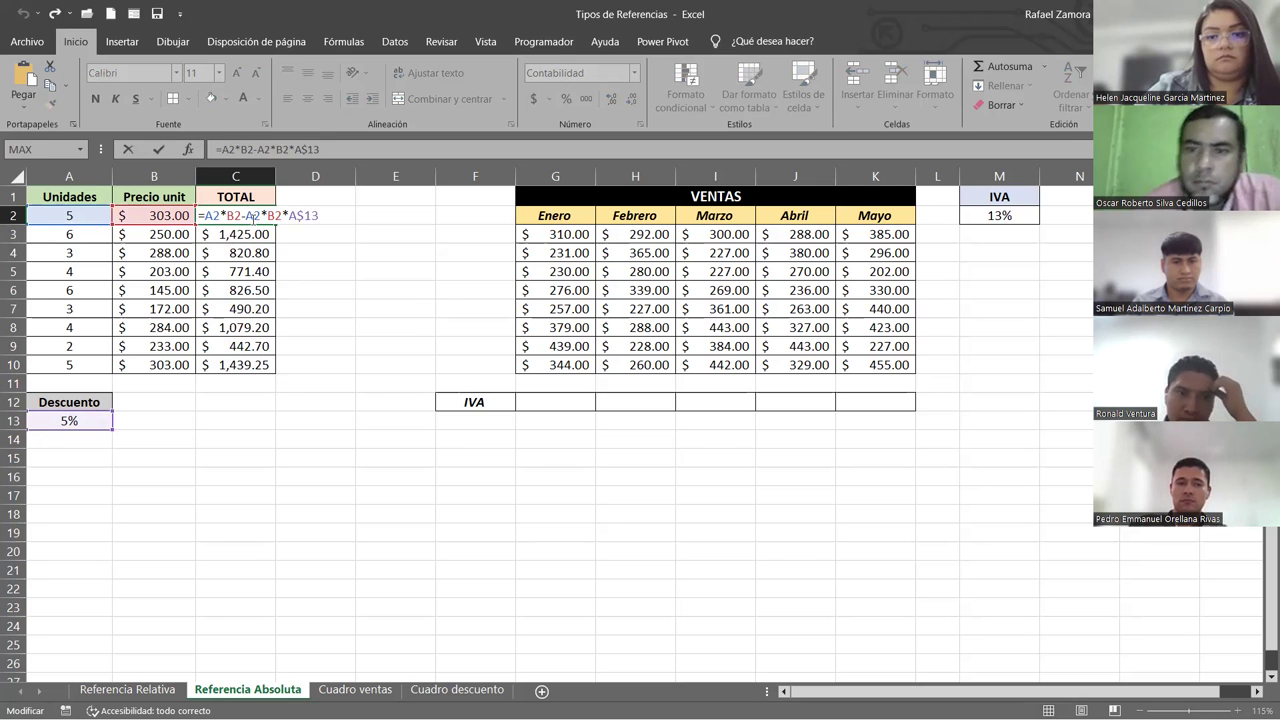
pyautogui.press('Escape')
pyautogui.doubleClick(251, 234)
pyautogui.press('Escape')
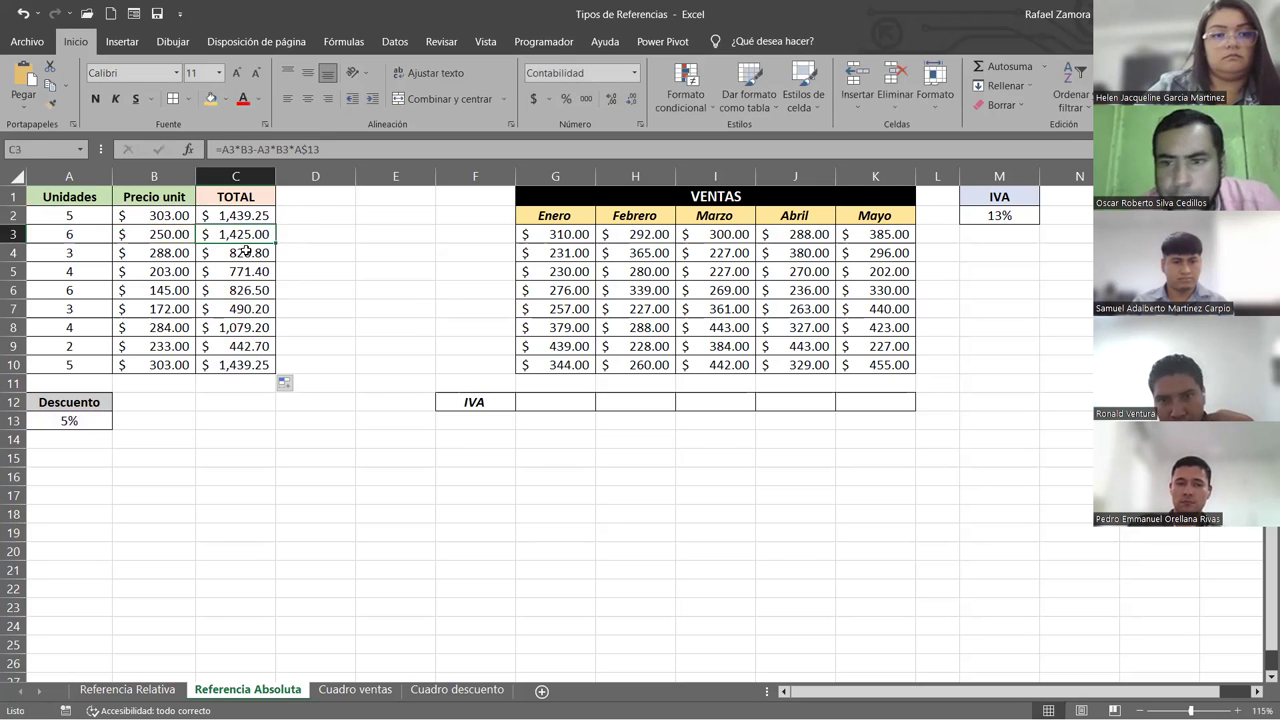
pyautogui.doubleClick(247, 253)
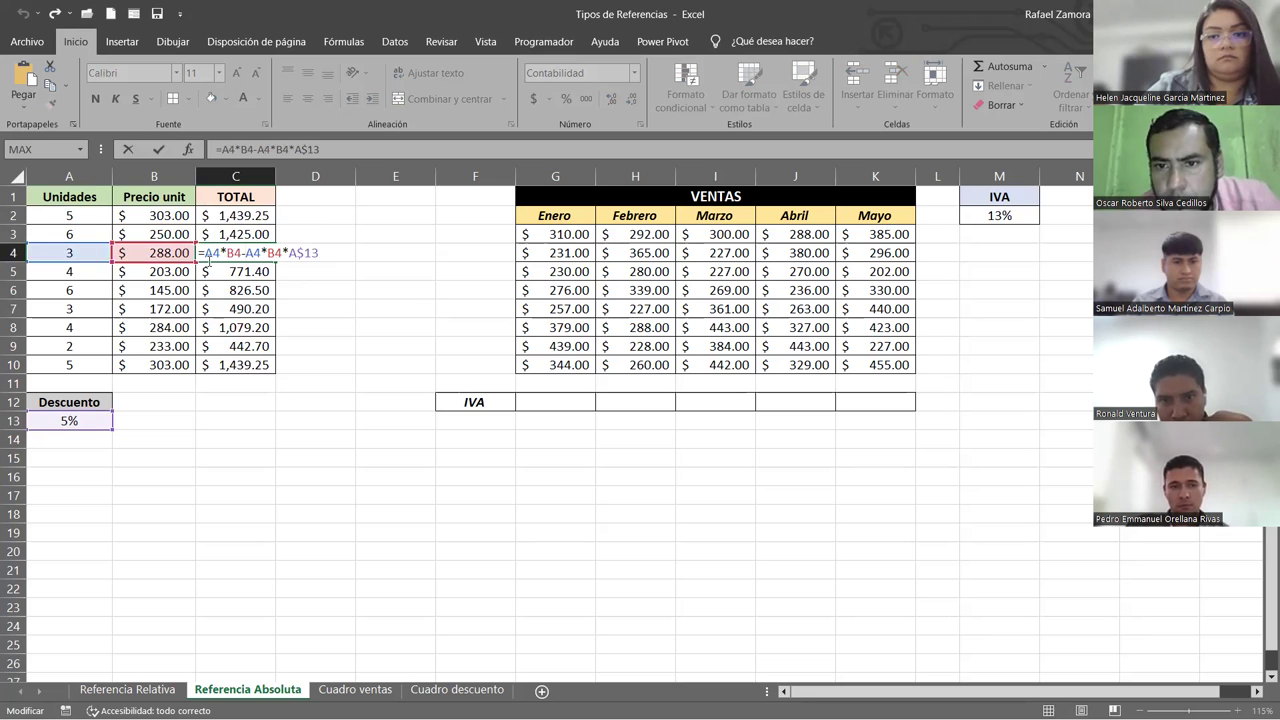
pyautogui.press('Escape')
pyautogui.doubleClick(212, 272)
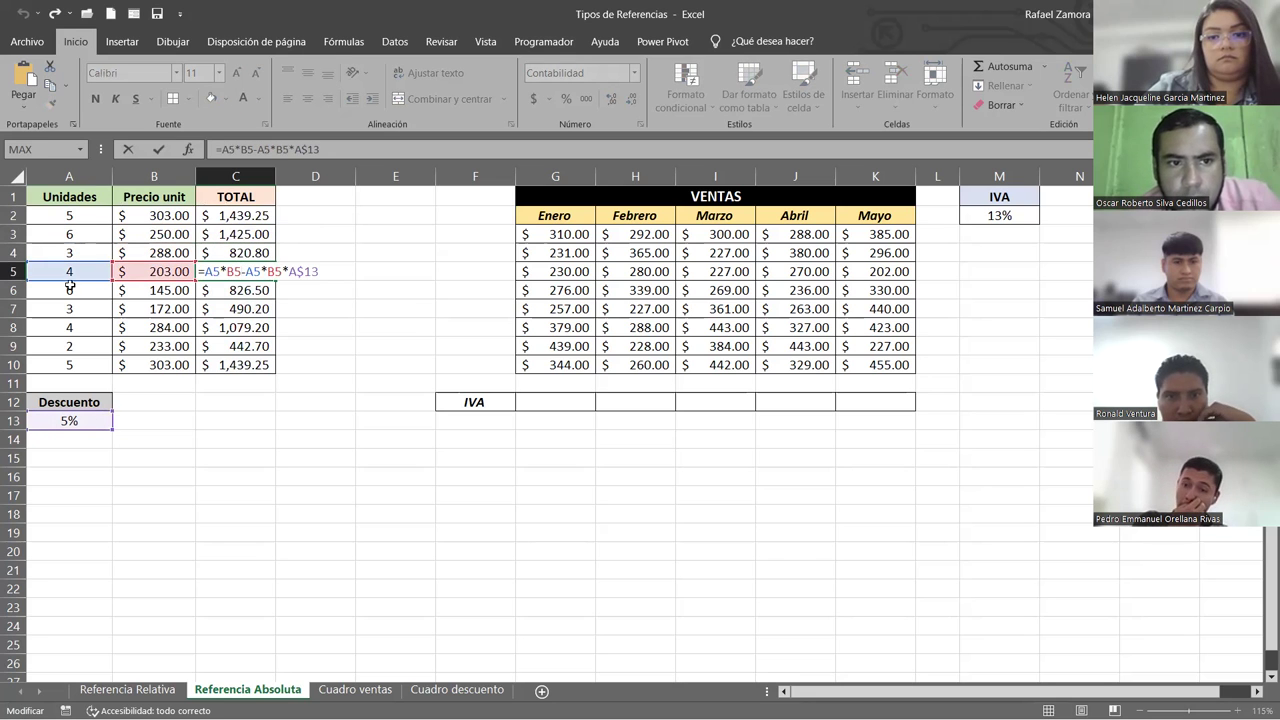
pyautogui.press('Escape')
pyautogui.doubleClick(220, 295)
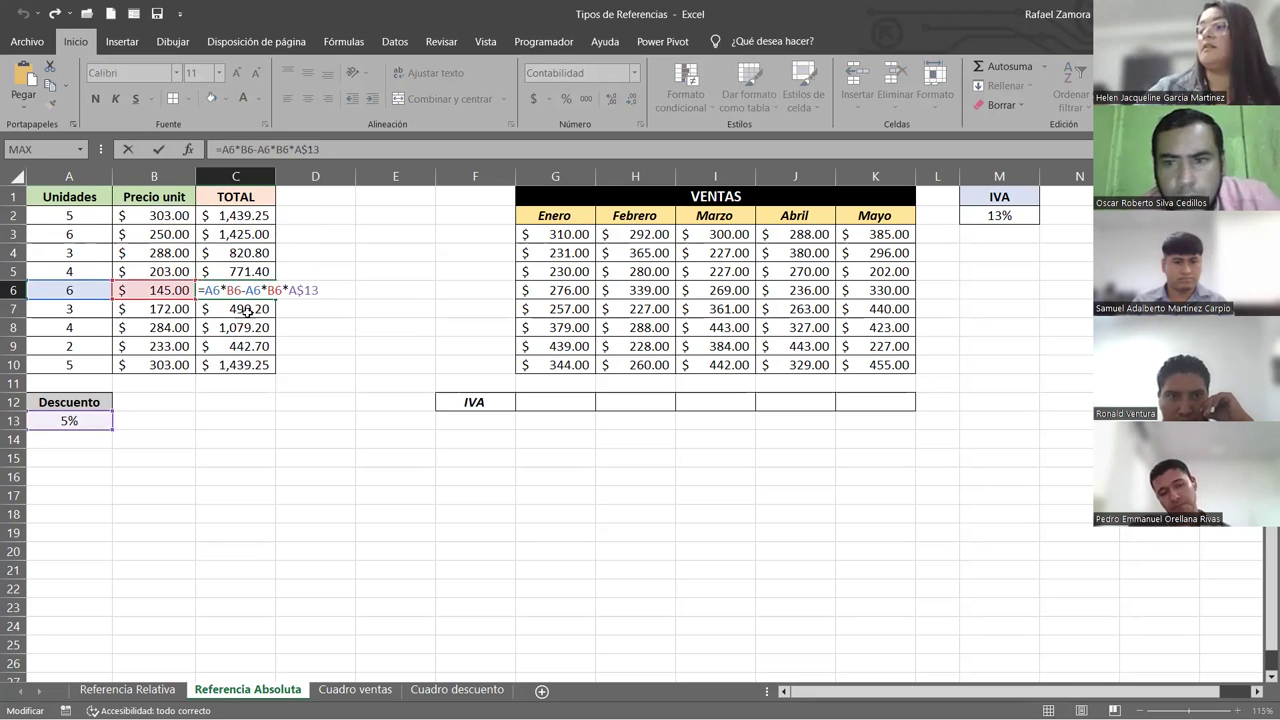
pyautogui.press('Escape')
pyautogui.doubleClick(249, 311)
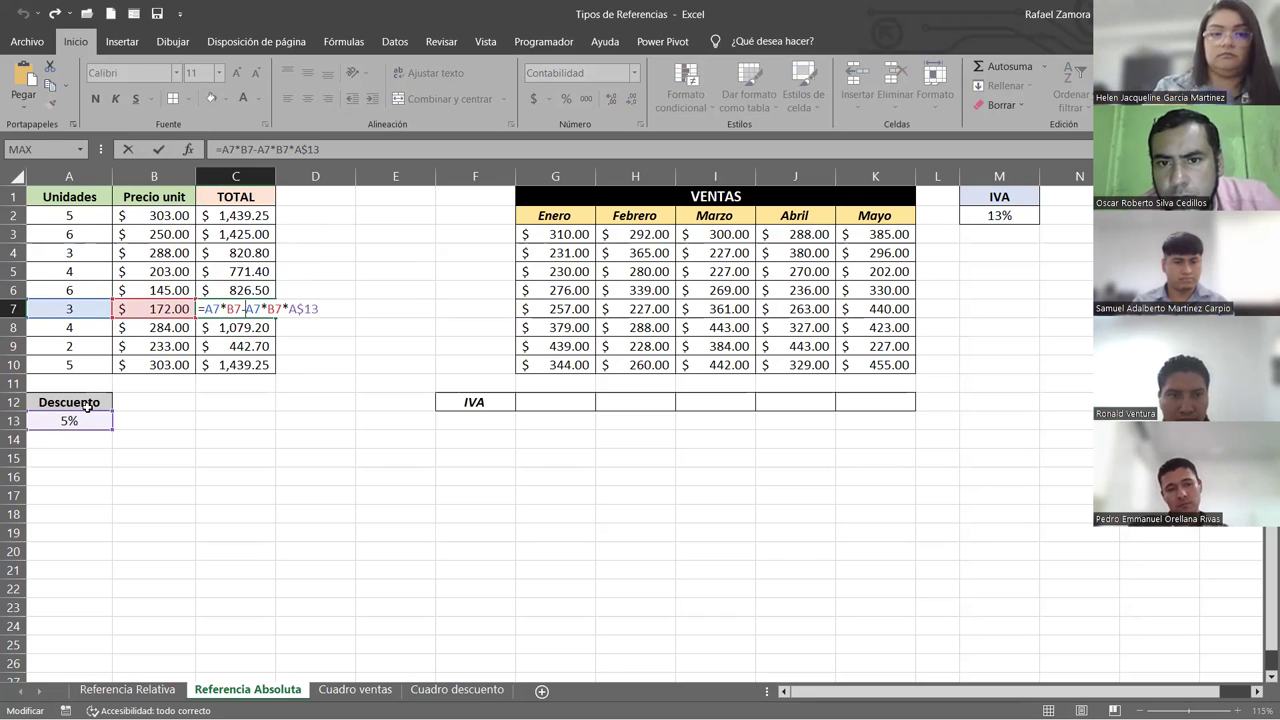
pyautogui.press('Escape')
pyautogui.doubleClick(225, 328)
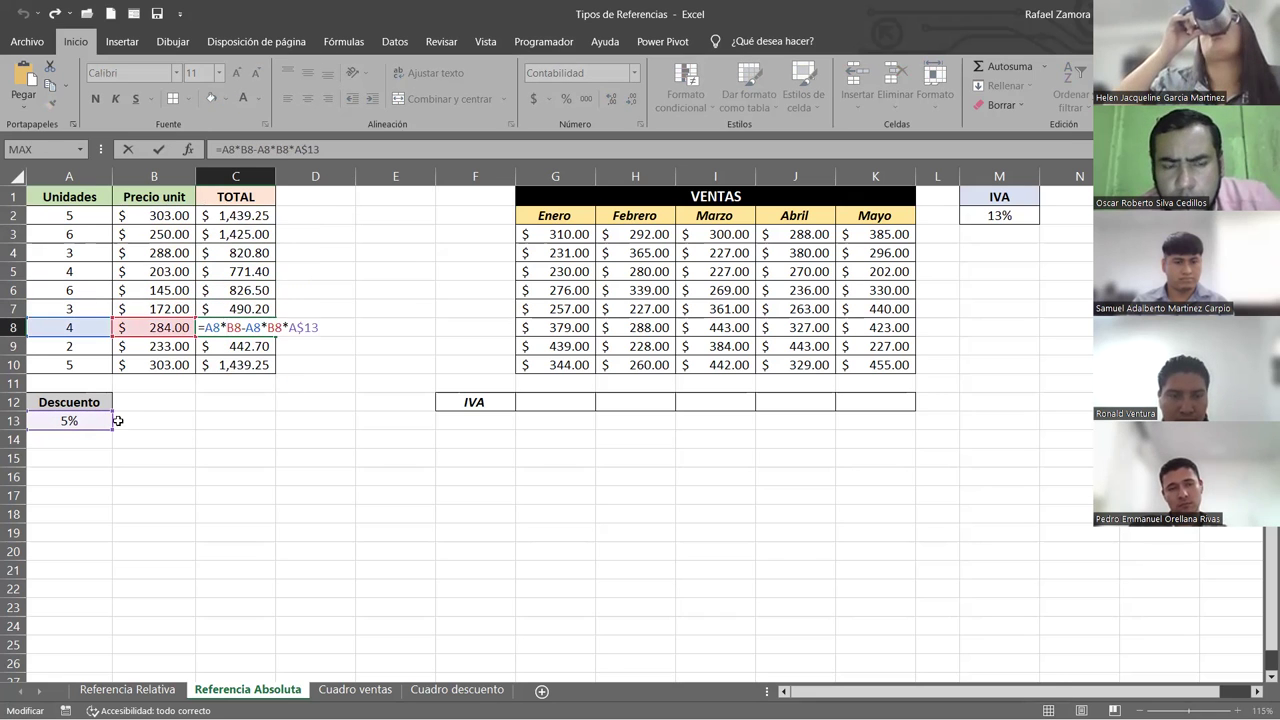
pyautogui.press('Escape')
pyautogui.doubleClick(250, 346)
pyautogui.press('Escape')
pyautogui.doubleClick(251, 365)
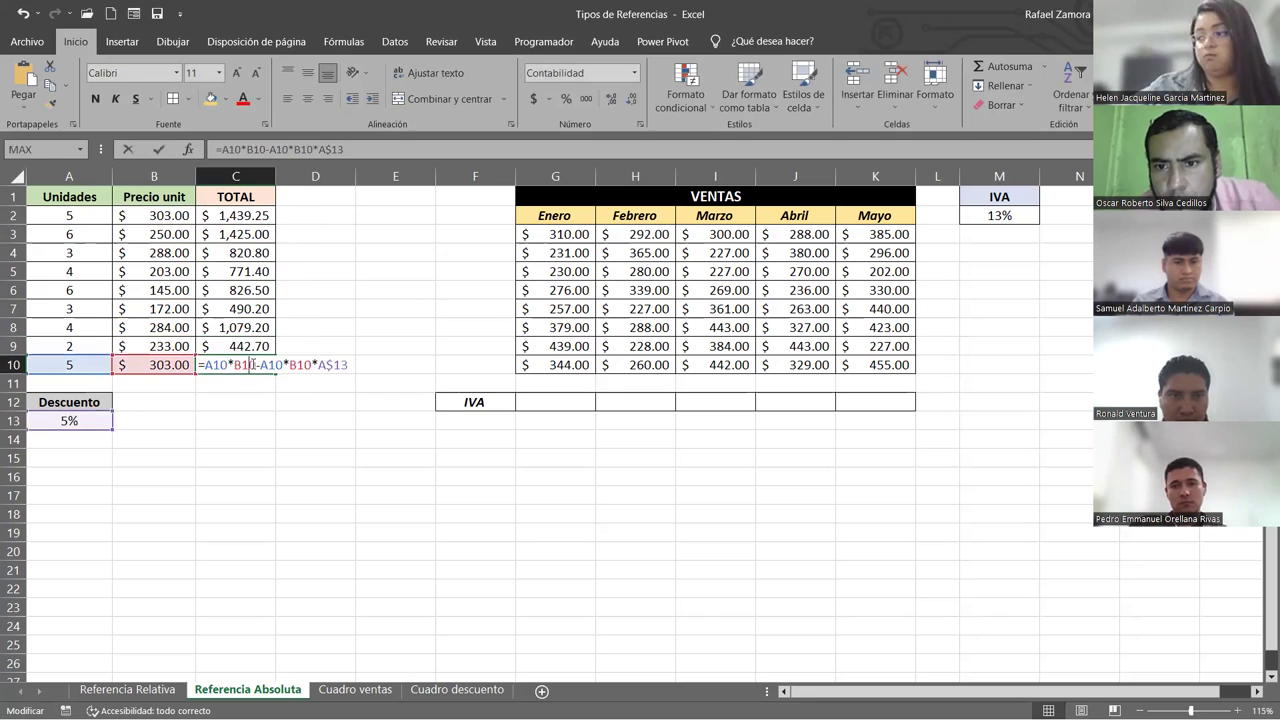
pyautogui.press('Escape')
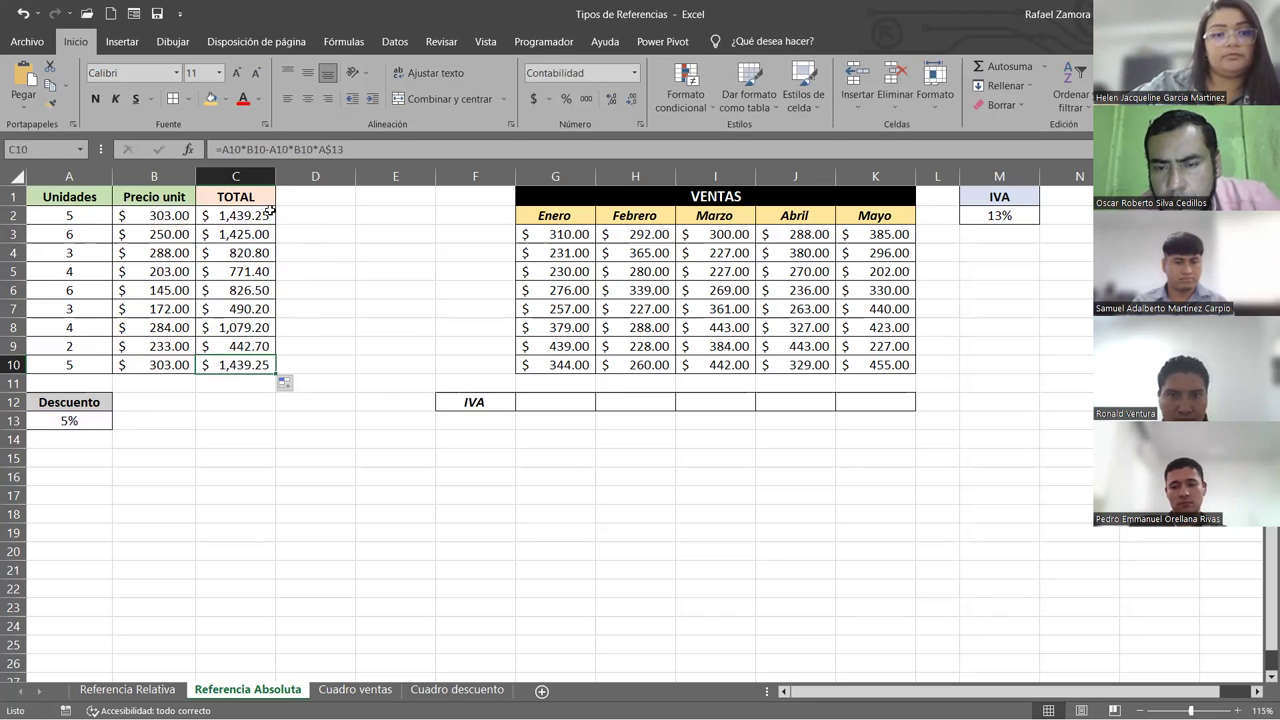
pyautogui.doubleClick(268, 215)
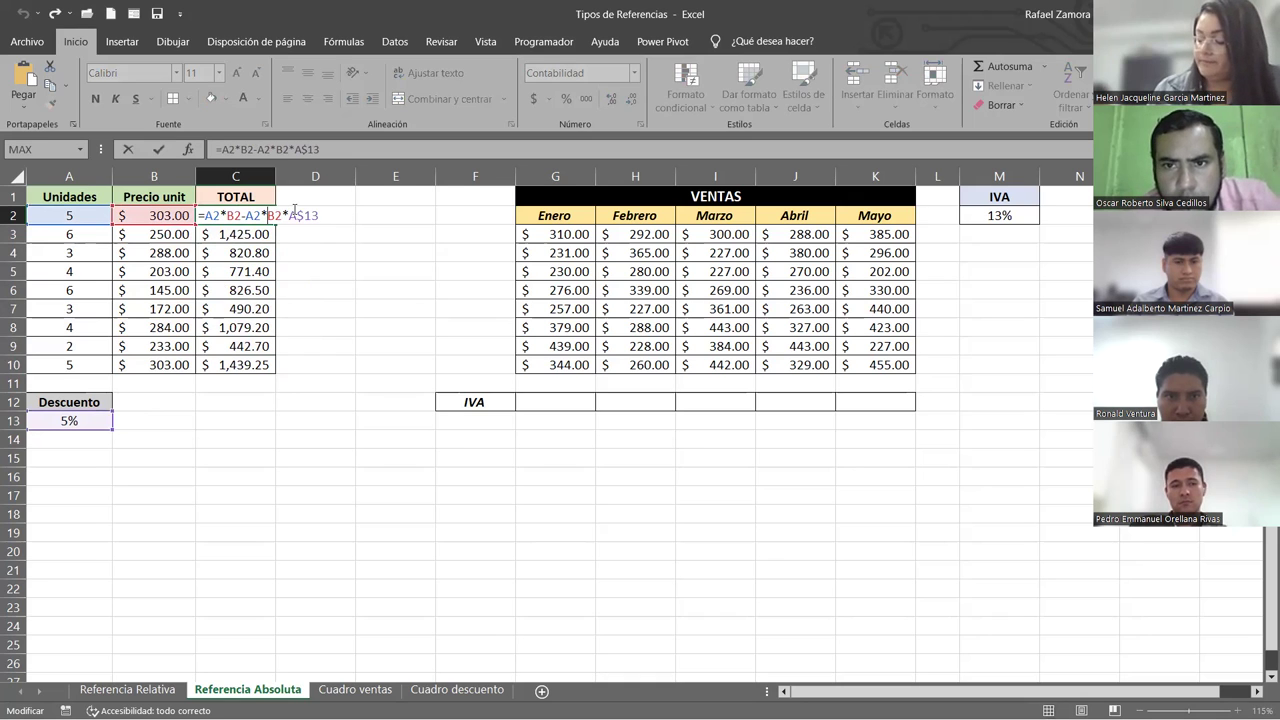
pyautogui.press('Return')
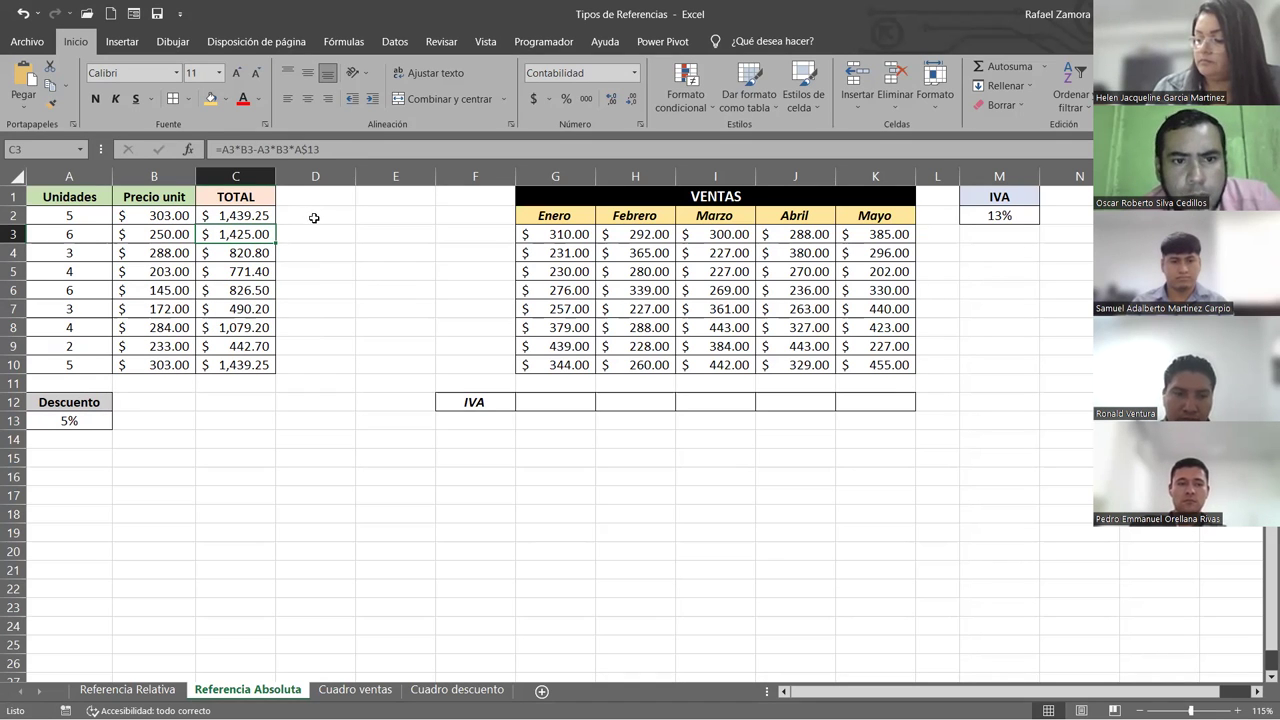
pyautogui.press('Up')
pyautogui.press('F2')
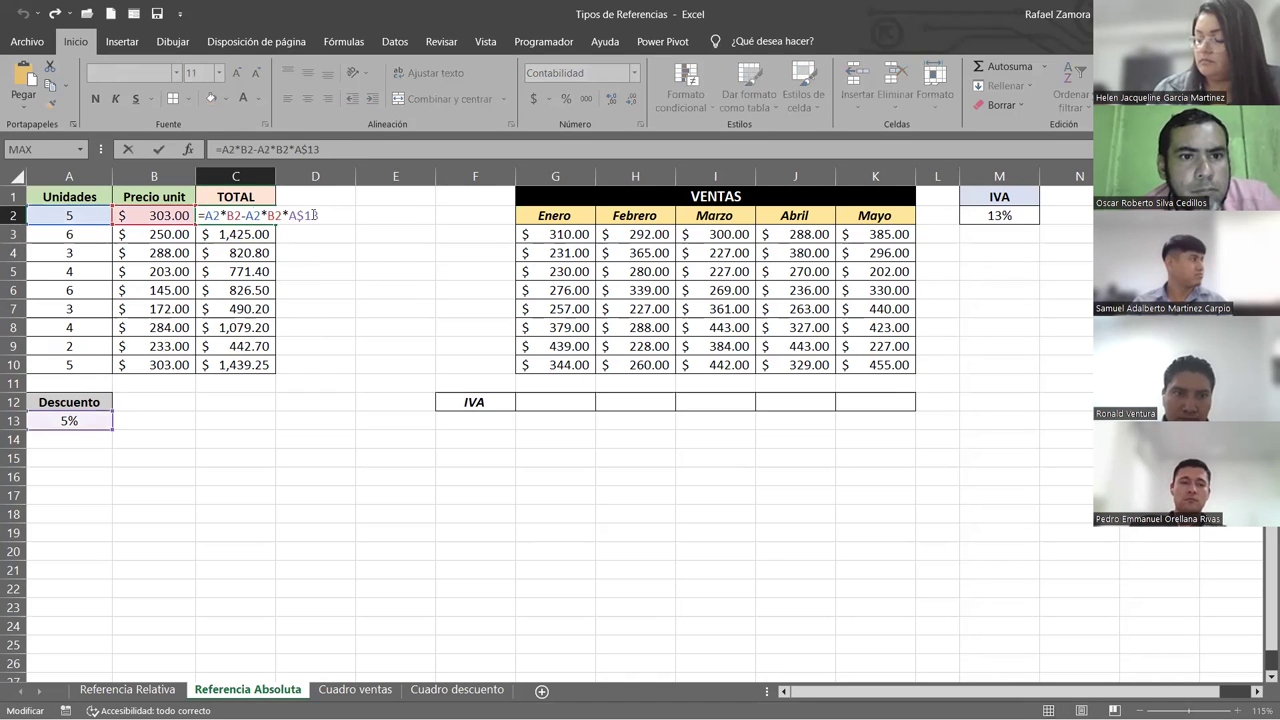
pyautogui.moveTo(293, 215)
pyautogui.mouseDown()
pyautogui.moveTo(318, 215)
pyautogui.moveTo(288, 220)
pyautogui.mouseUp()
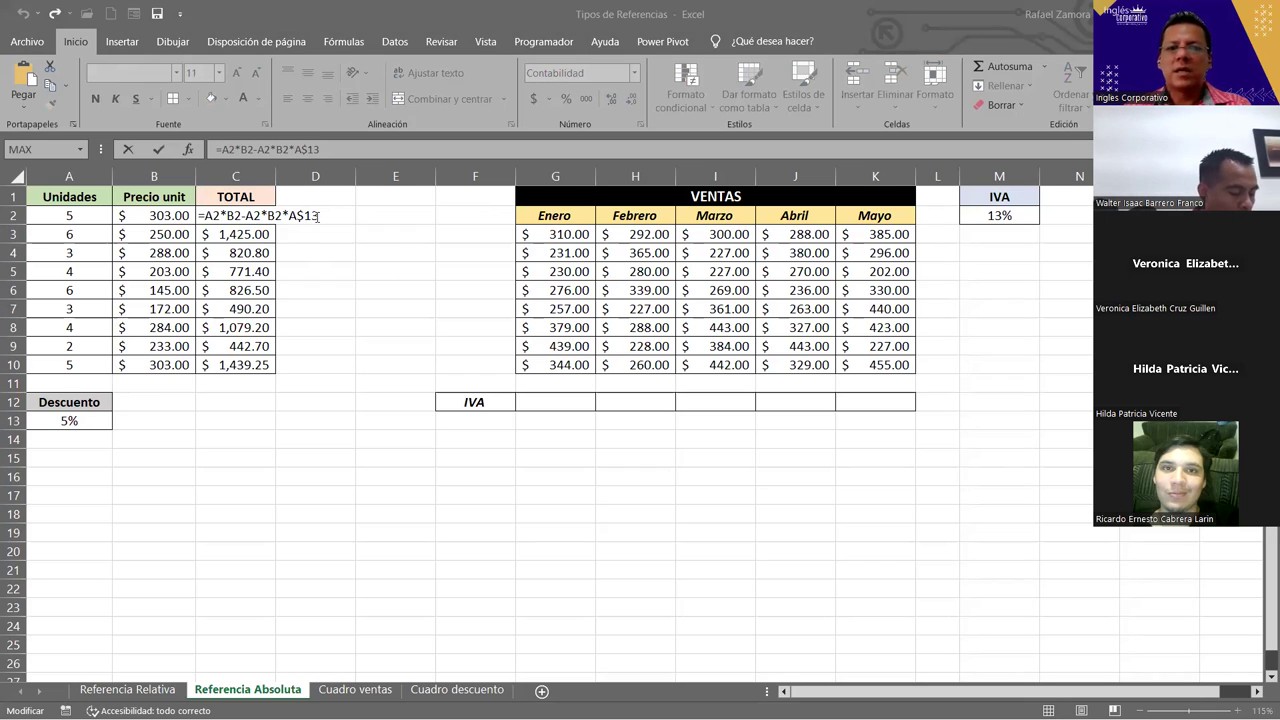
pyautogui.doubleClick(323, 215)
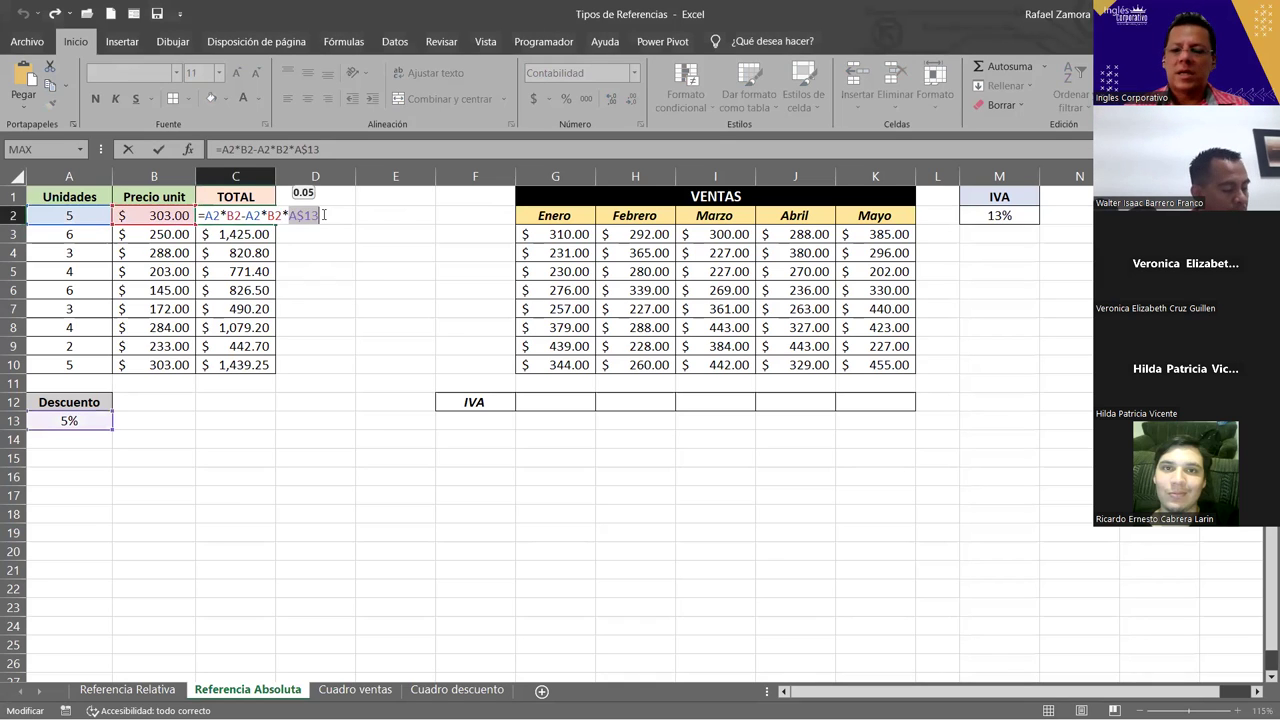
pyautogui.press('Return')
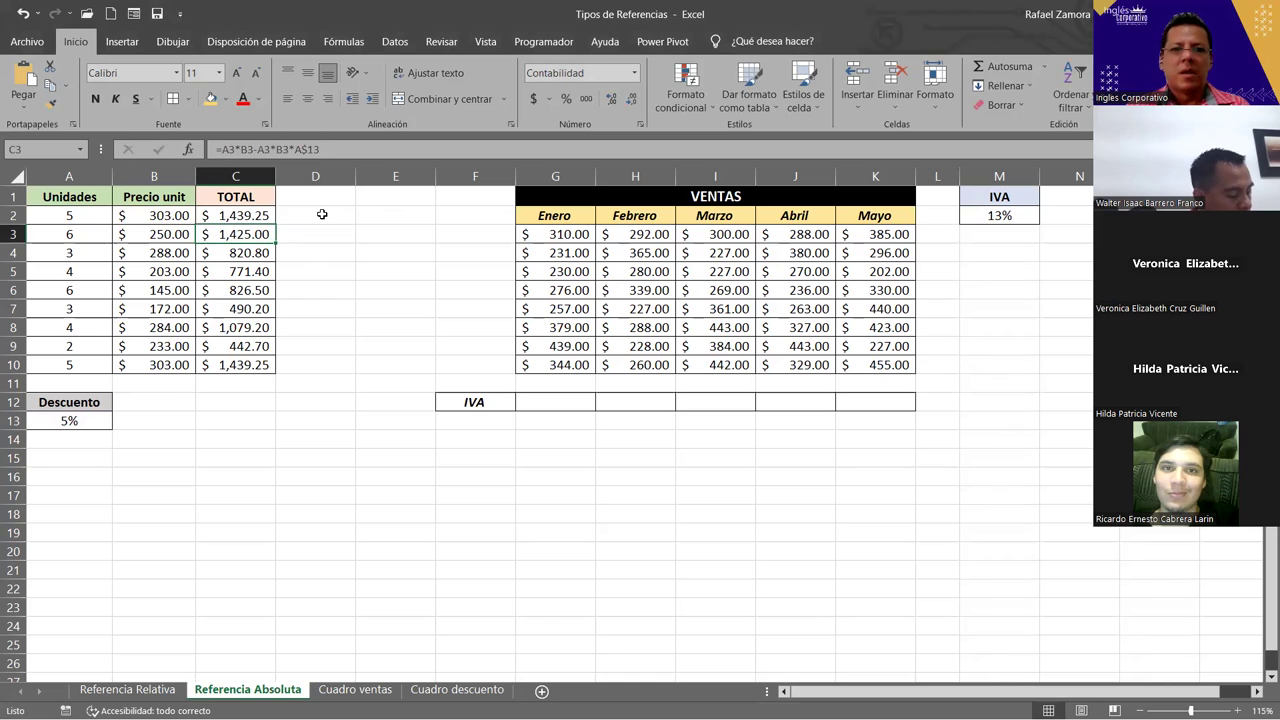
# Step: Change the Descuento in A13 to 7%, so C2 recalculates to 1,408.95
pyautogui.click(84, 428)
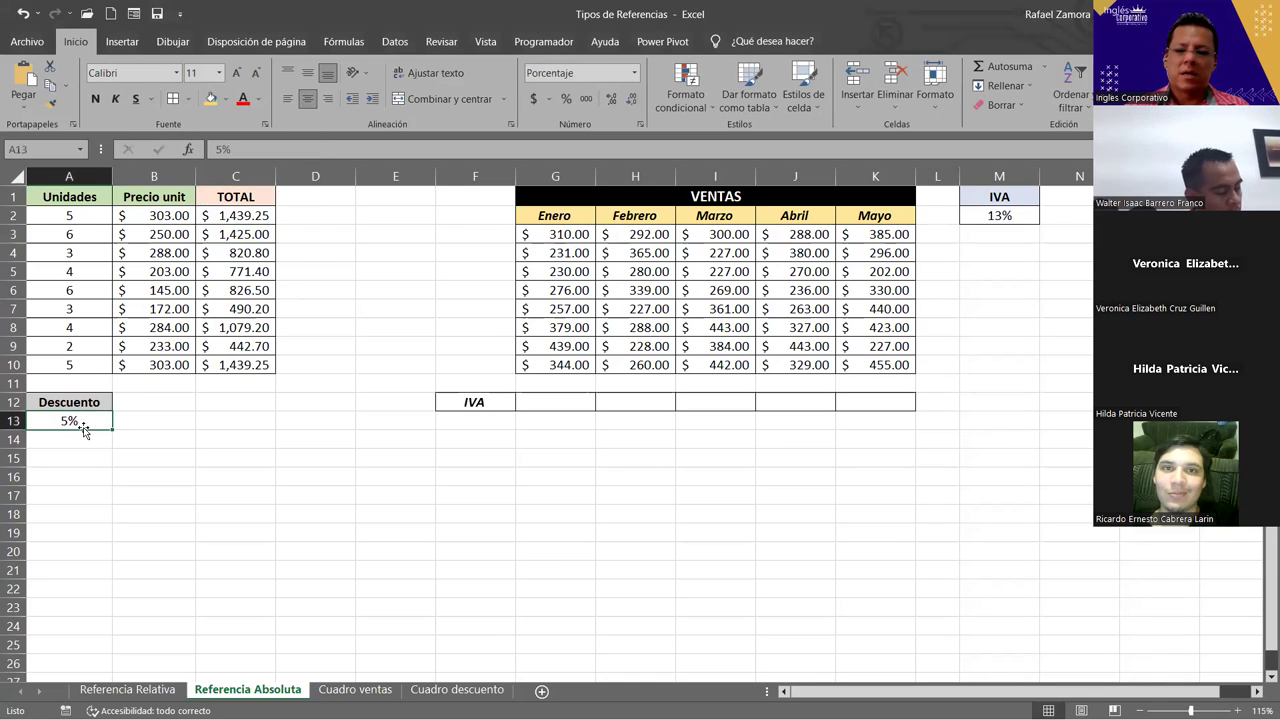
pyautogui.write('7')
pyautogui.press('Return')
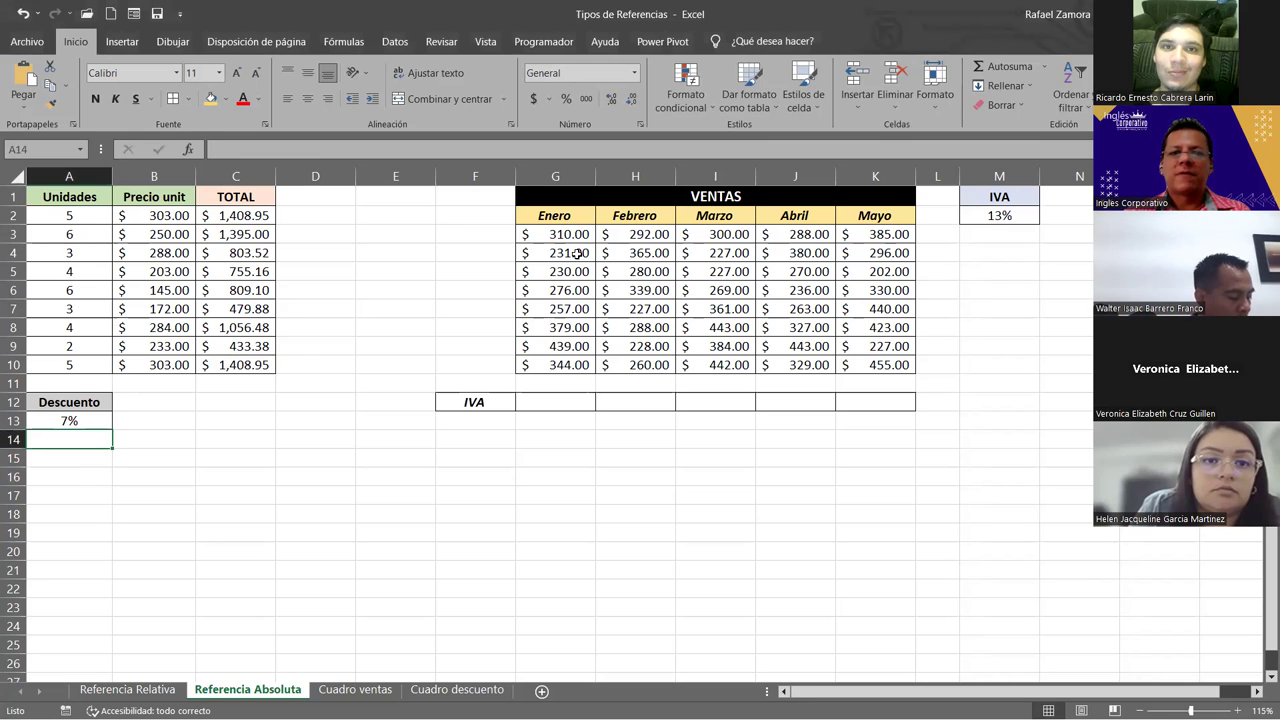
pyautogui.click(539, 396)
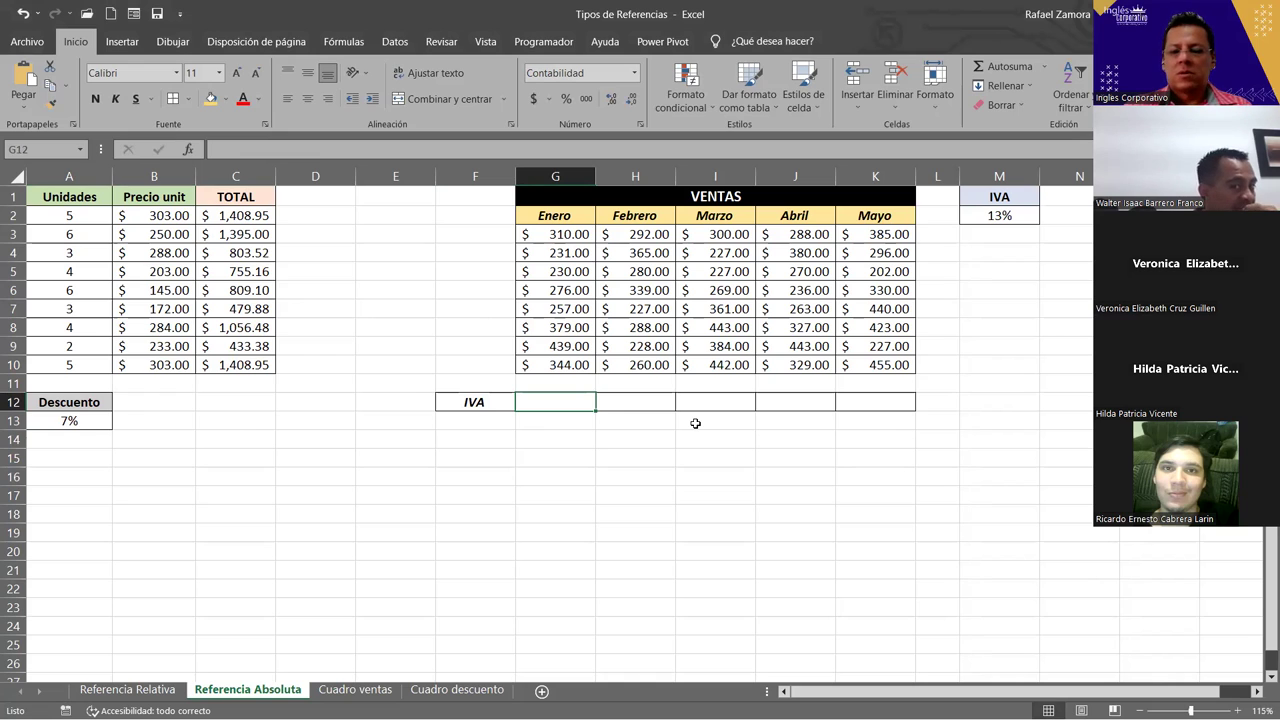
# Step: Enter =SUMA(G3:G10)*M2 in G12 (320.58) and copy it across to K12
pyautogui.click(1029, 65)
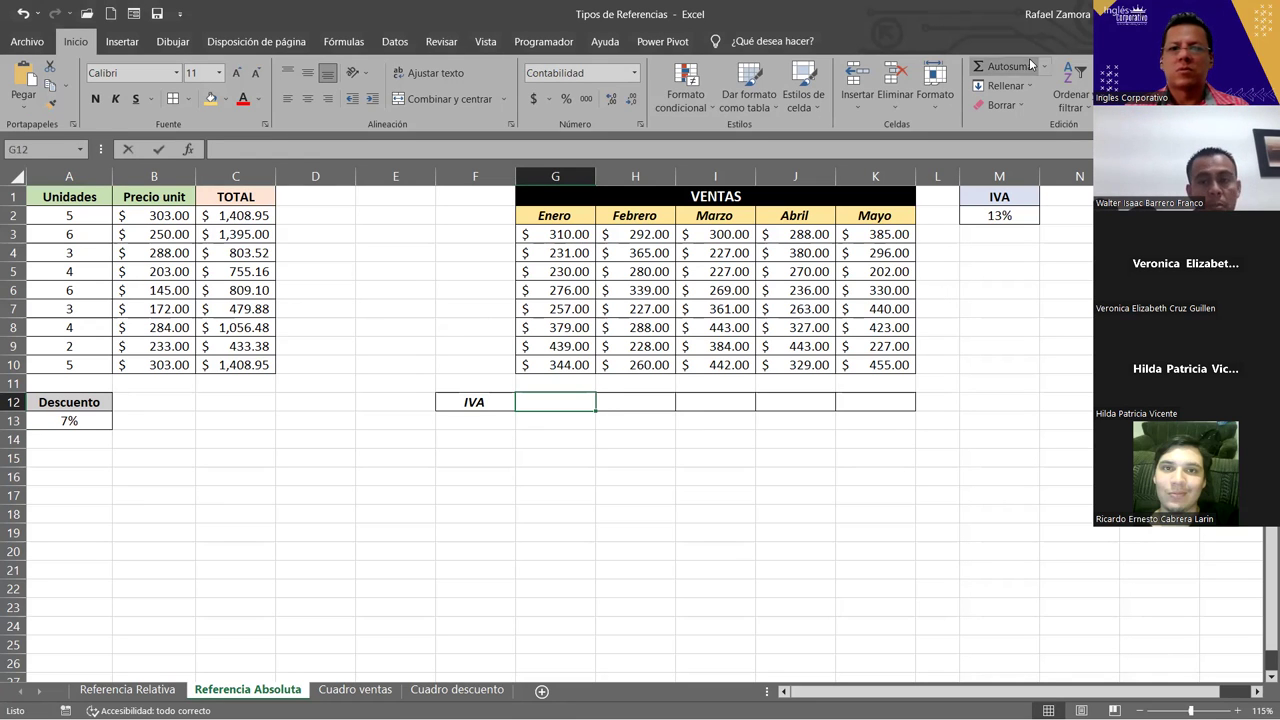
pyautogui.moveTo(564, 238); pyautogui.dragTo(565, 364)
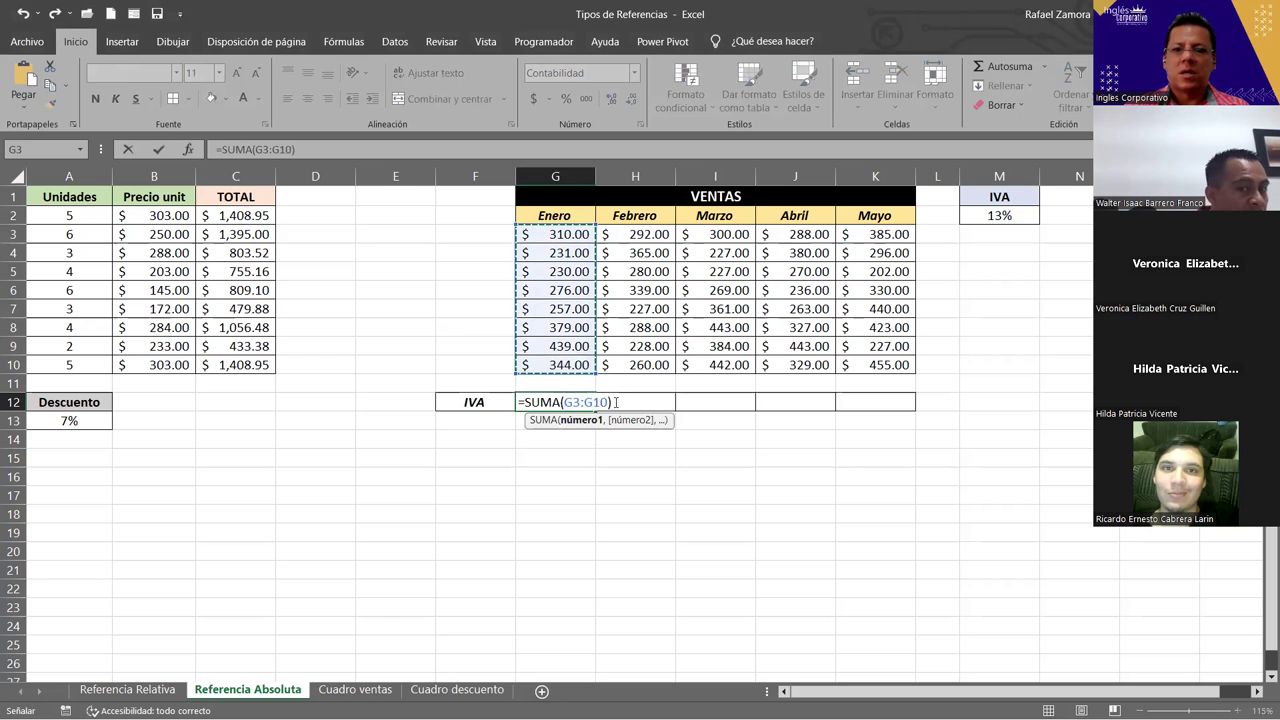
pyautogui.click(616, 401)
pyautogui.click(995, 213)
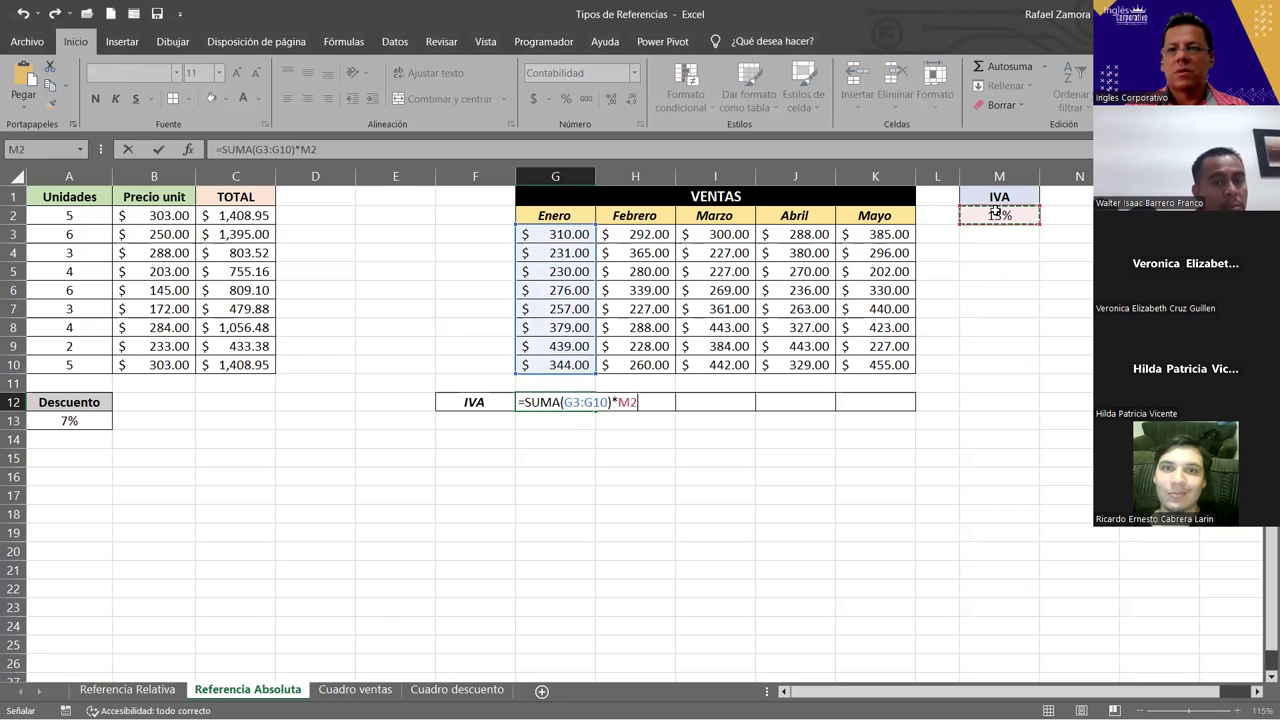
pyautogui.press('Return')
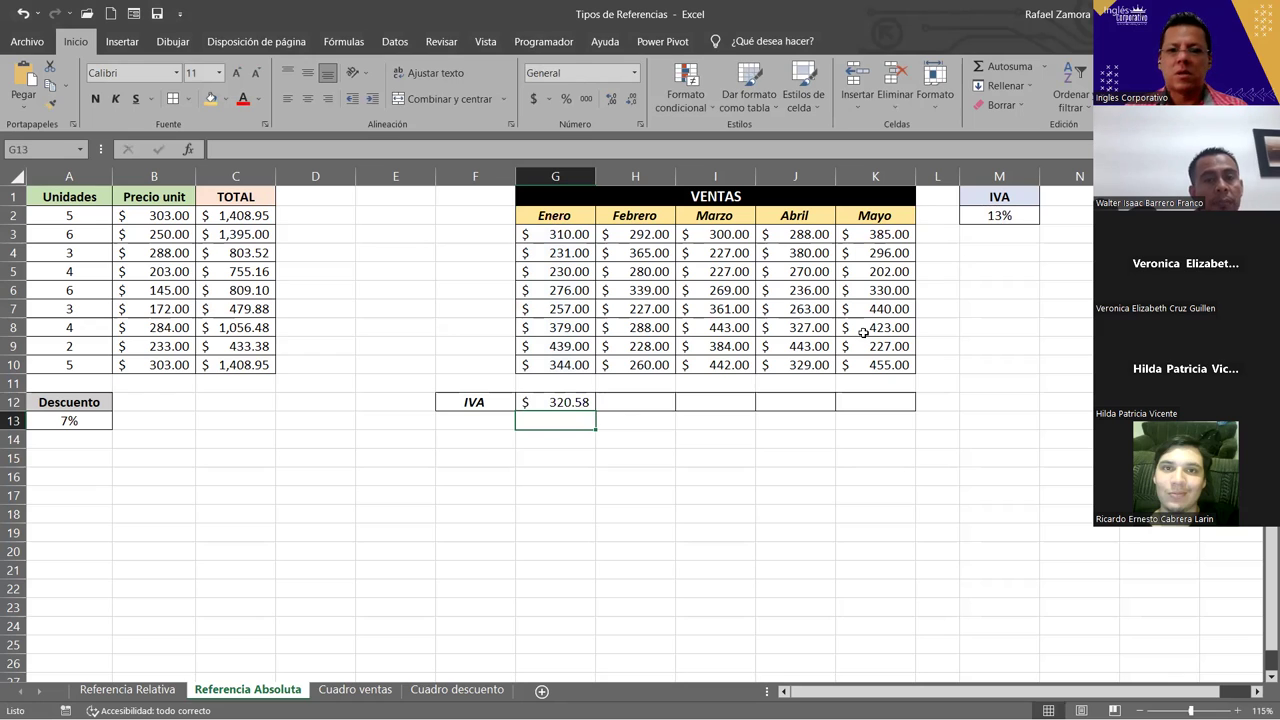
pyautogui.click(586, 402)
pyautogui.moveTo(594, 410); pyautogui.dragTo(886, 404)
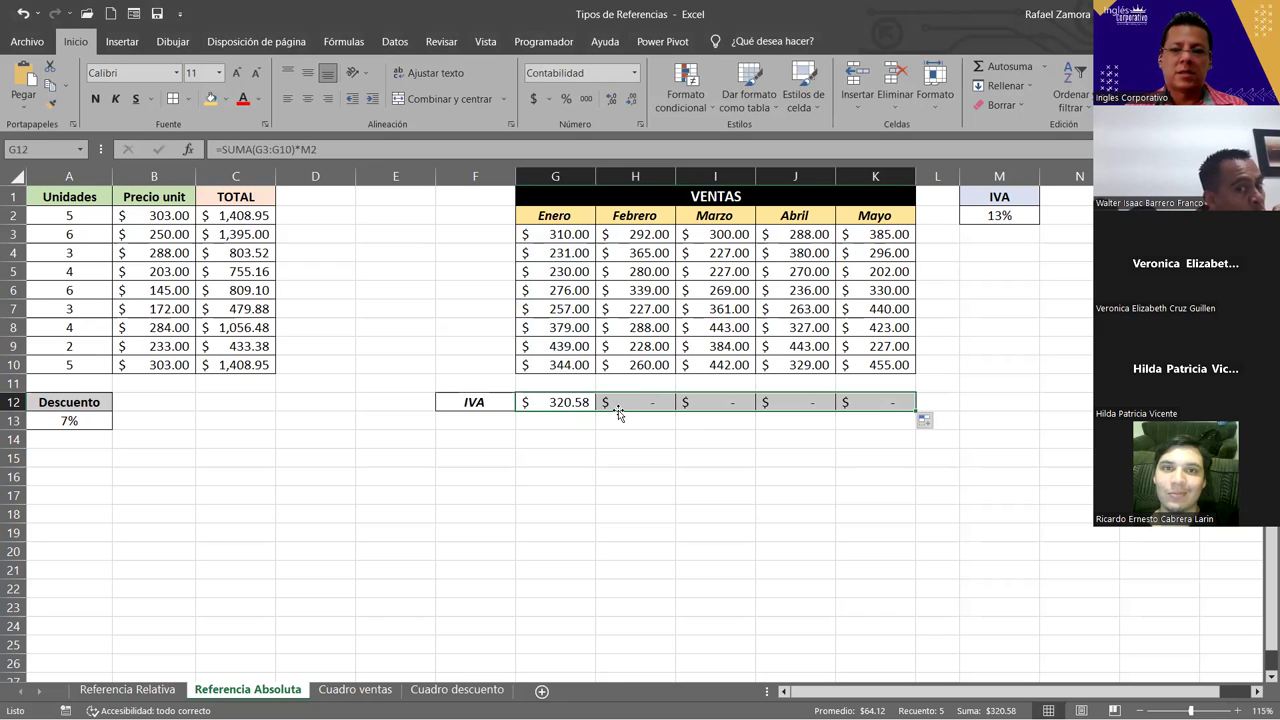
# Step: Inspect the Febrero–Mayo IVA formulas, which point to the empty cells N2:Q2
pyautogui.doubleClick(556, 402)
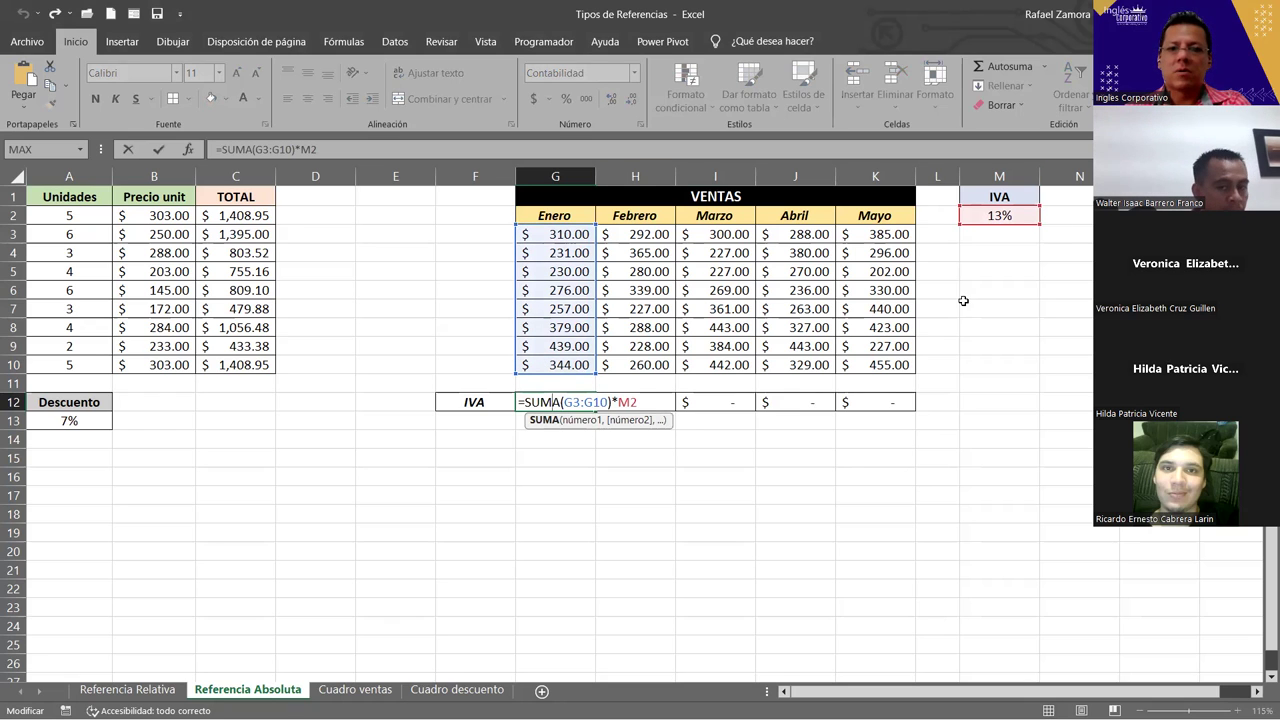
pyautogui.click(672, 402)
pyautogui.doubleClick(654, 402)
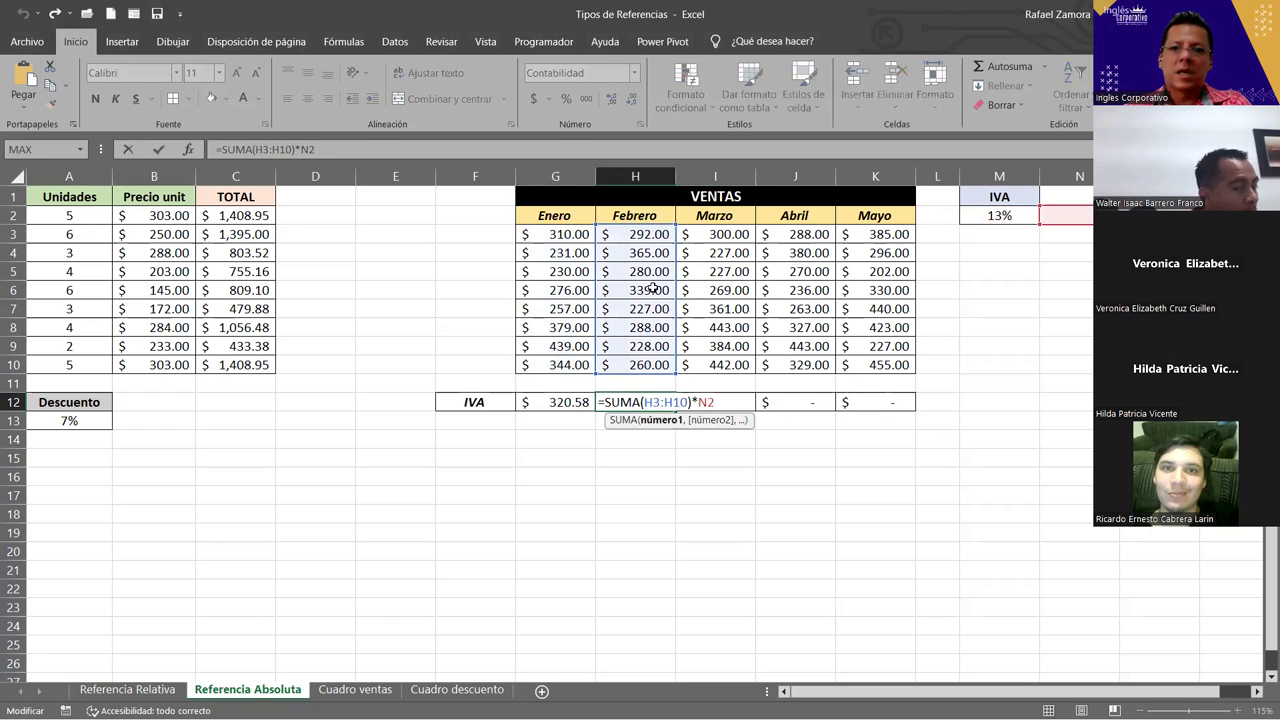
pyautogui.click(745, 400)
pyautogui.doubleClick(745, 400)
pyautogui.click(826, 398)
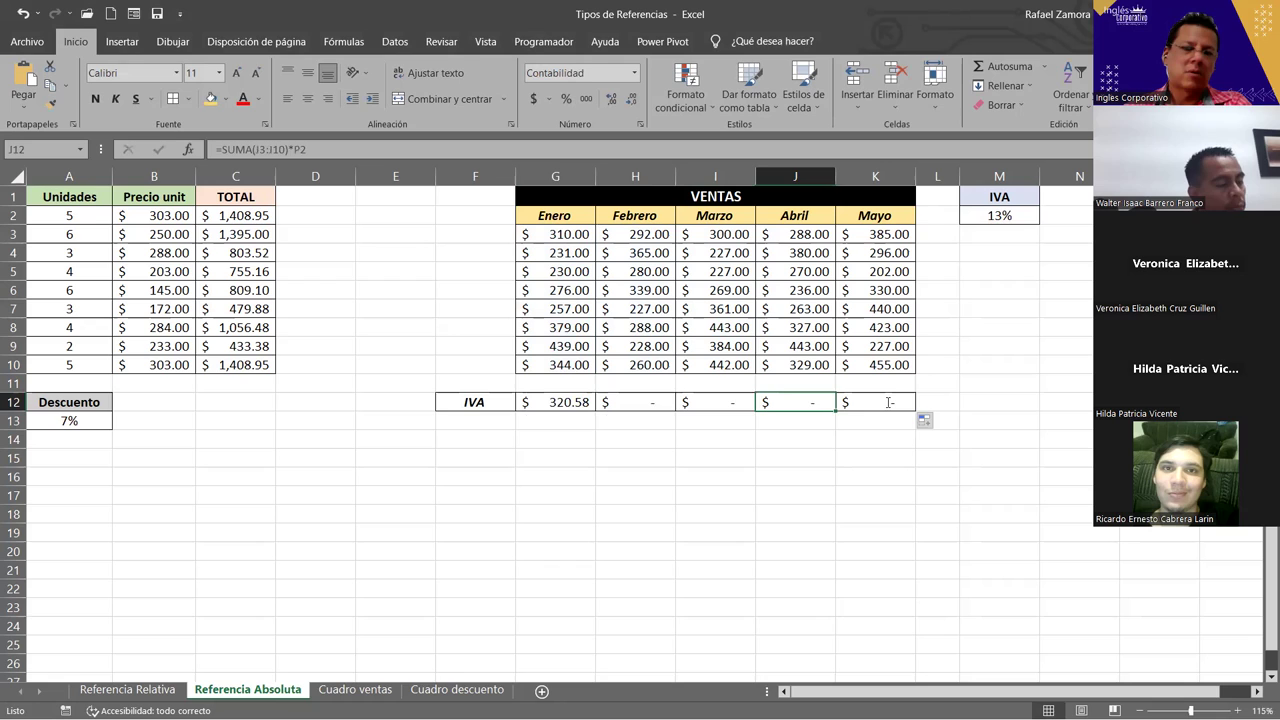
pyautogui.click(879, 401)
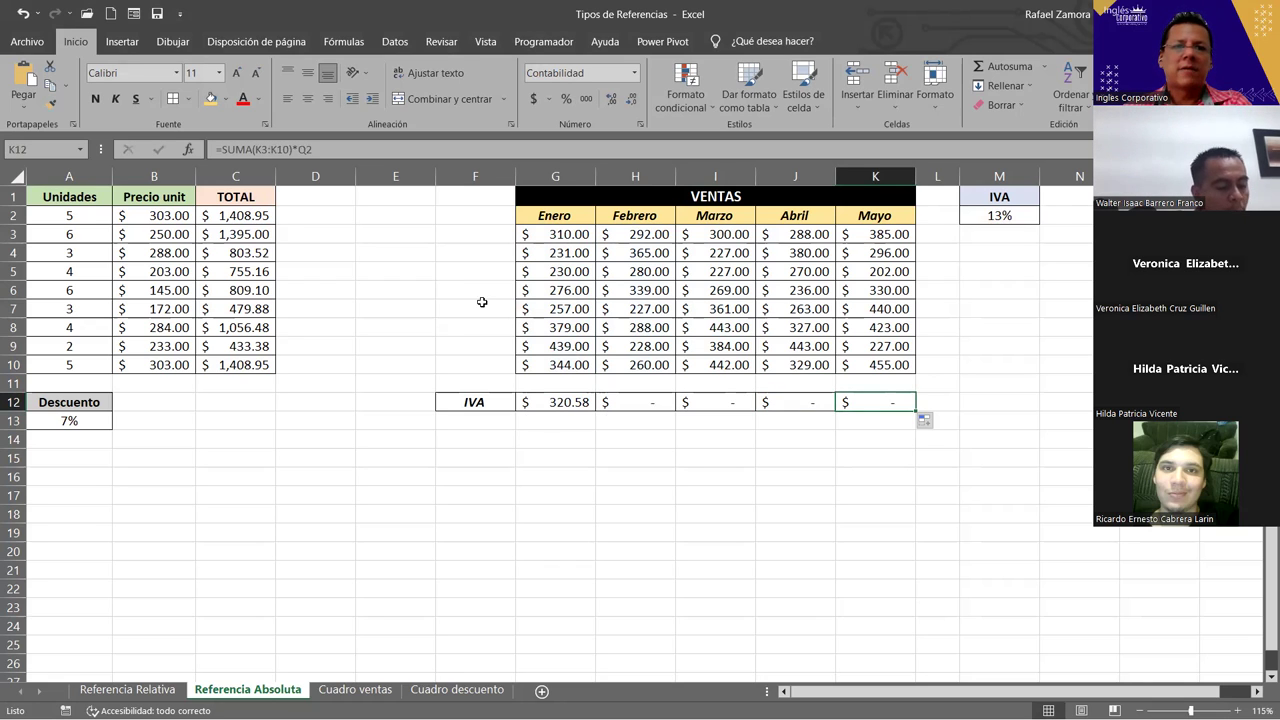
# Step: Lock the rate column in G12's formula so it reads =SUMA(G3:G10)*$M2
pyautogui.click(561, 401)
pyautogui.doubleClick(561, 401)
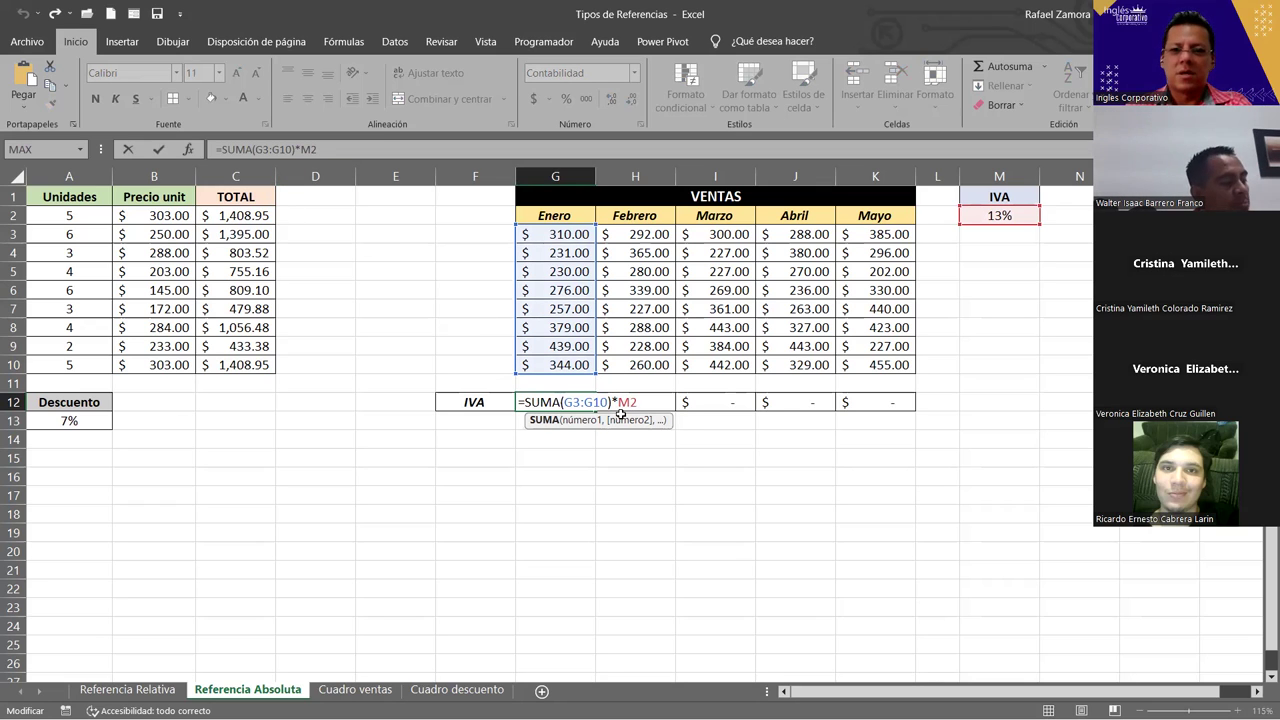
pyautogui.click(620, 414)
pyautogui.write('$')
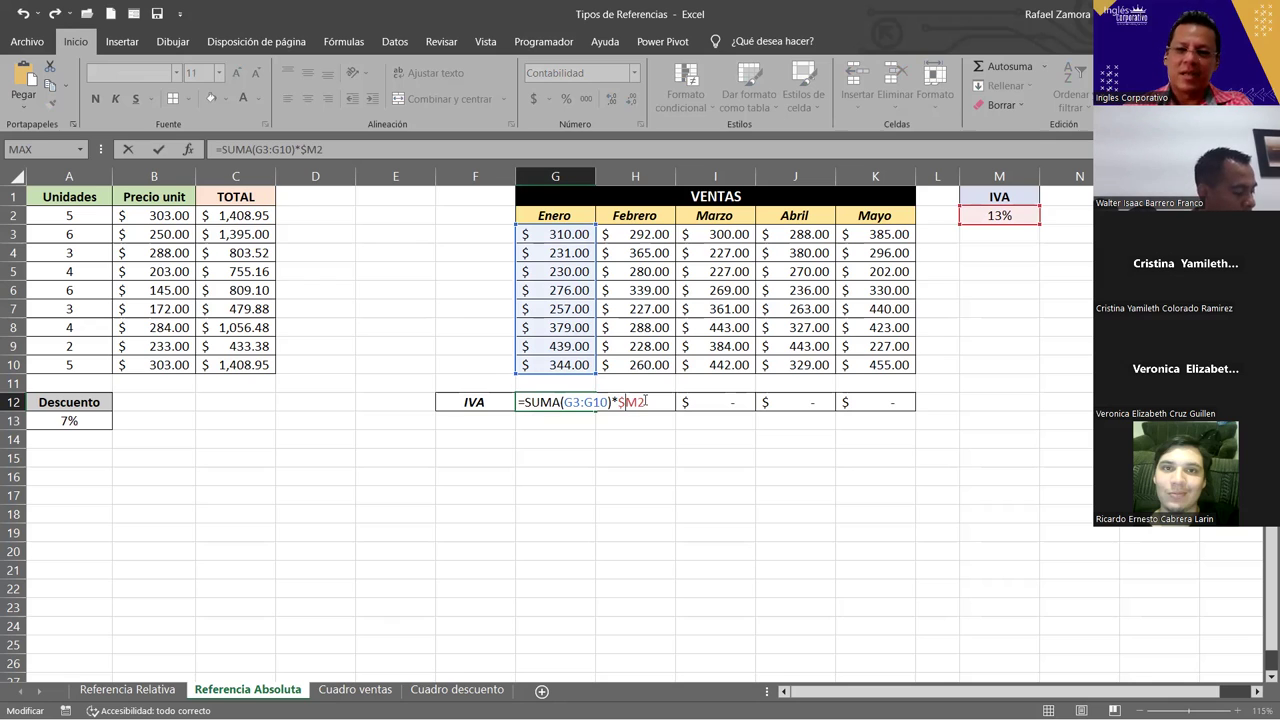
# Step: Confirm the $M2 formula, fill it to K12, and check each month's IVA (296.27–358.54)
pyautogui.hotkey('ctrl', 'Return')
pyautogui.moveTo(595, 412); pyautogui.dragTo(905, 410)
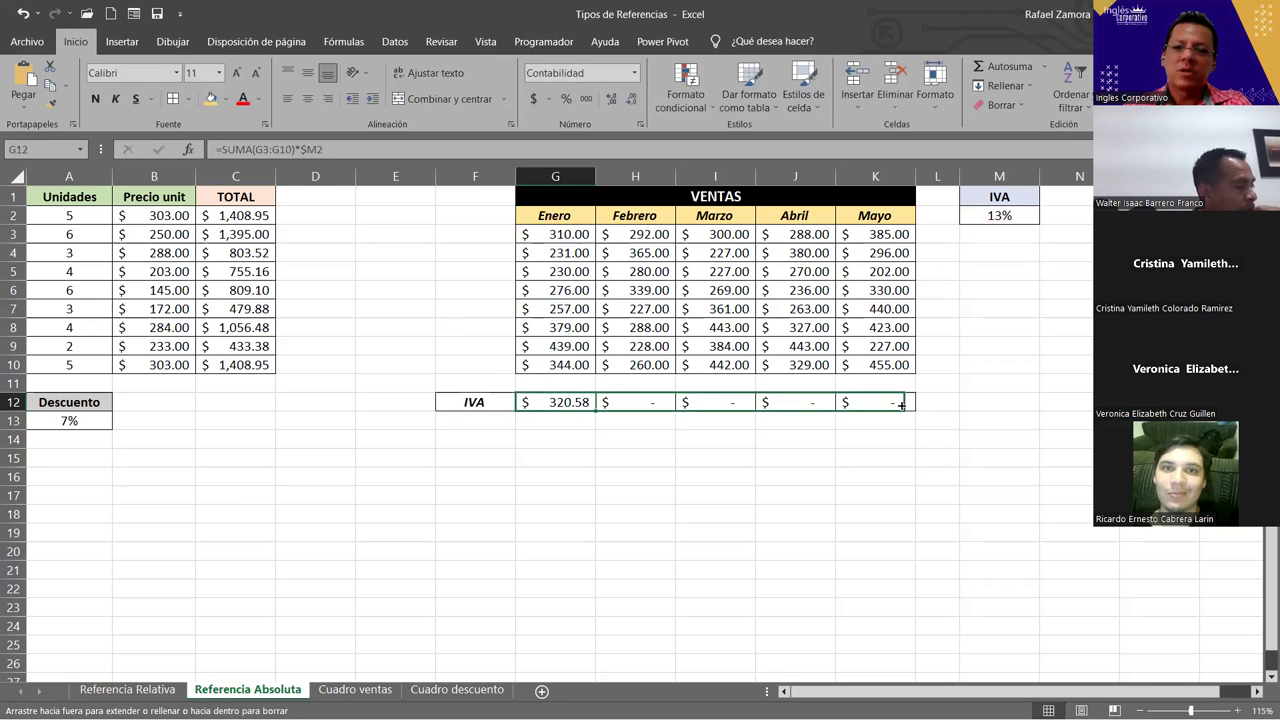
pyautogui.doubleClick(580, 400)
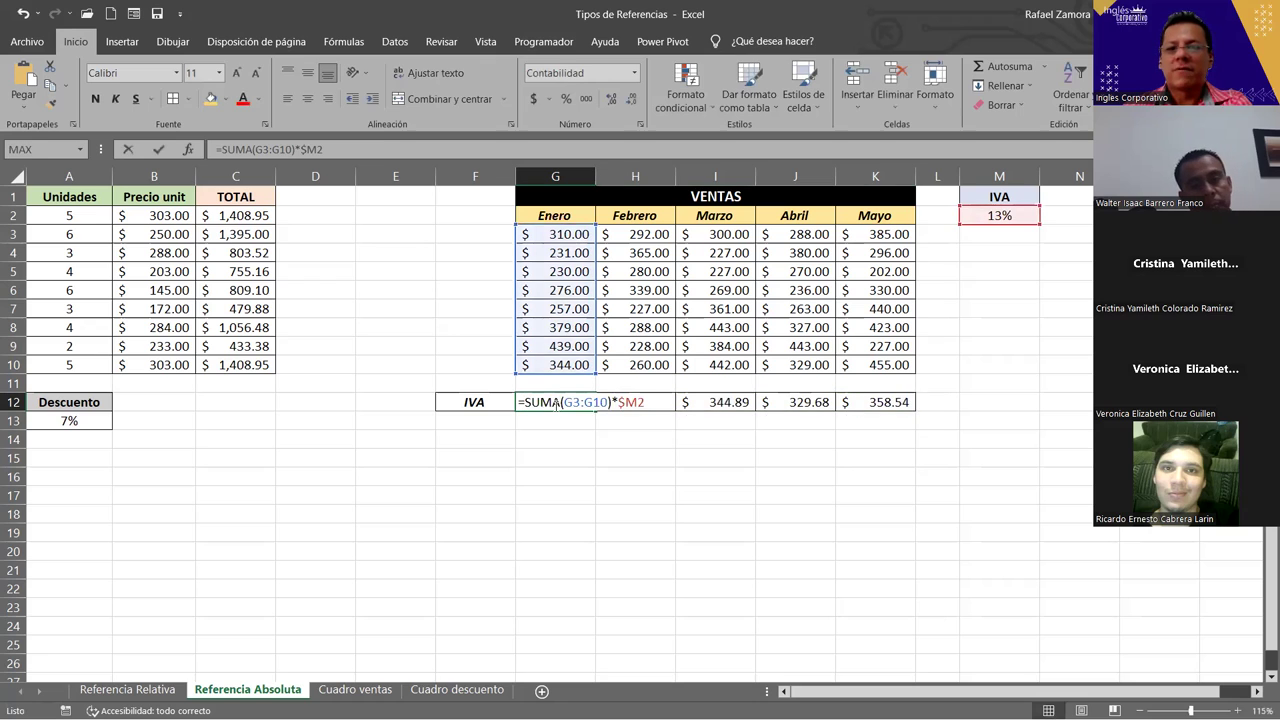
pyautogui.doubleClick(630, 402)
pyautogui.doubleClick(738, 402)
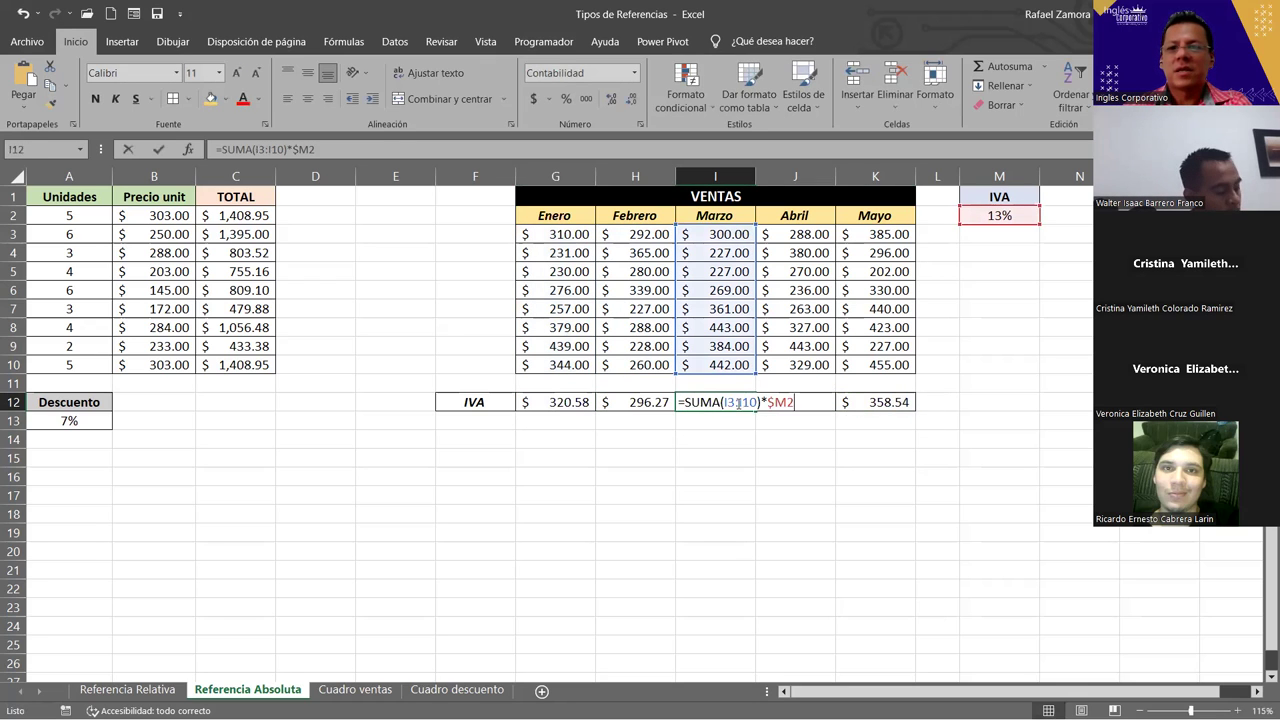
pyautogui.doubleClick(810, 402)
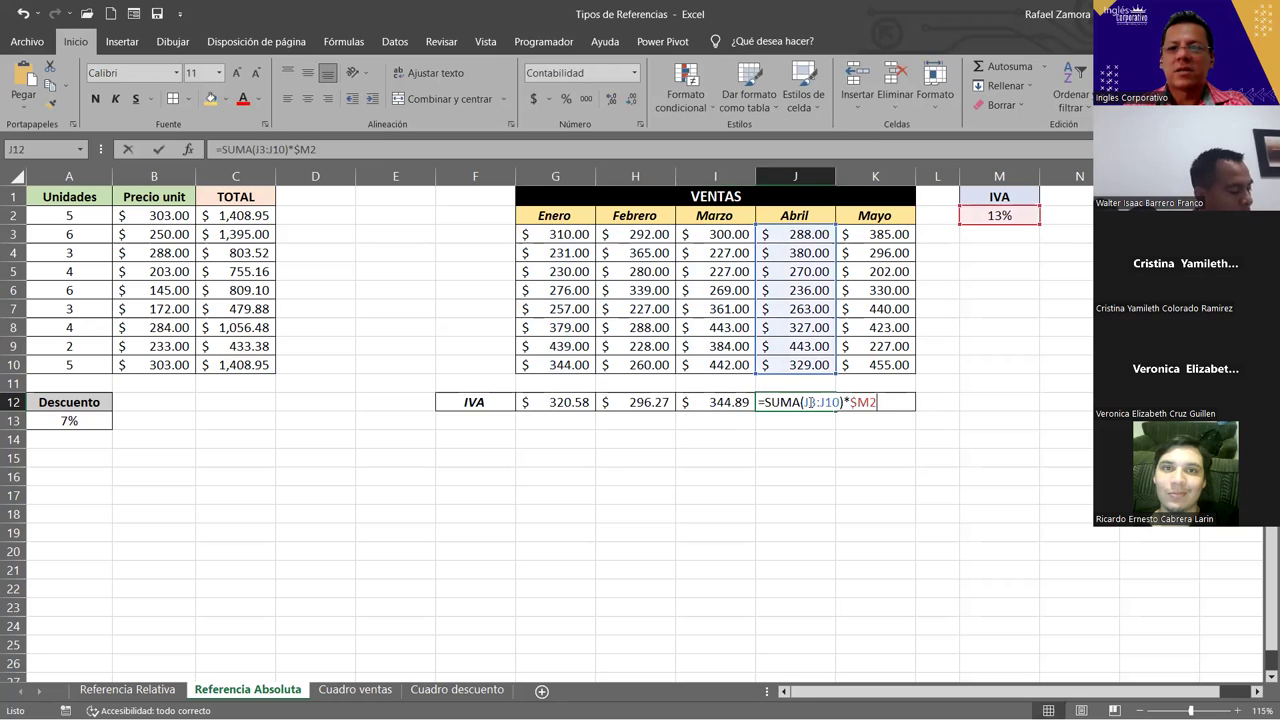
pyautogui.doubleClick(887, 400)
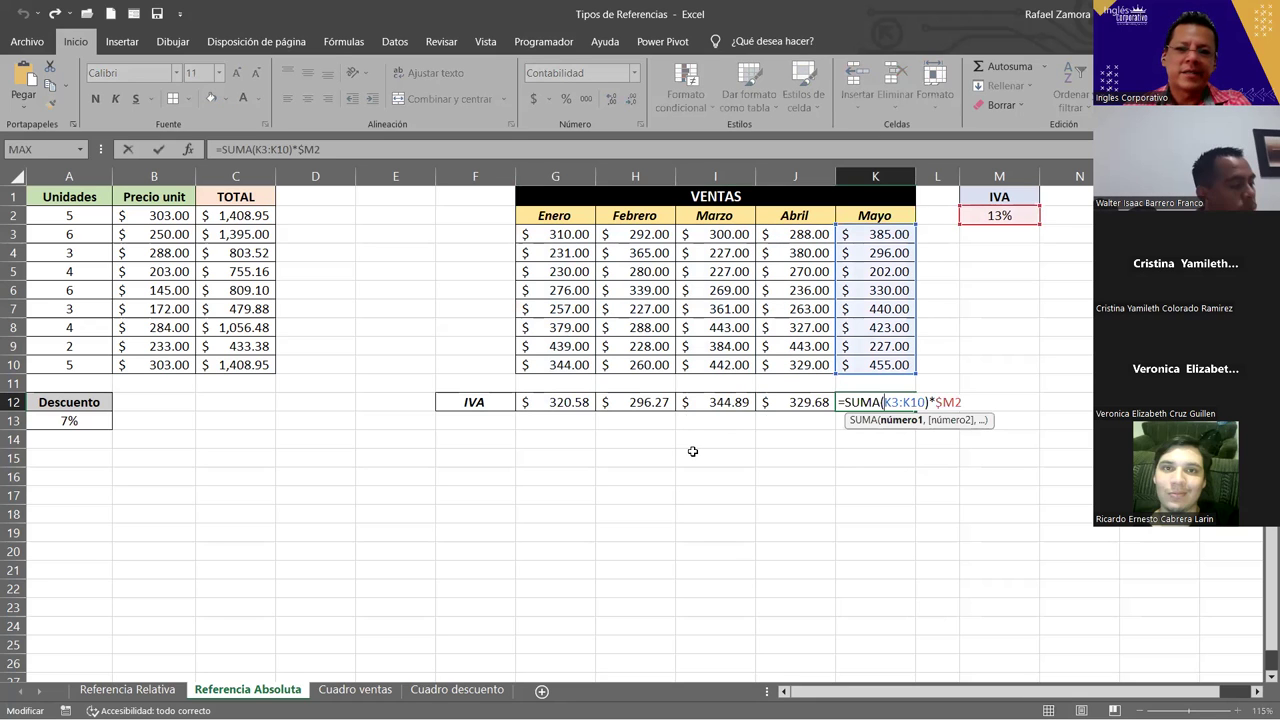
pyautogui.doubleClick(578, 402)
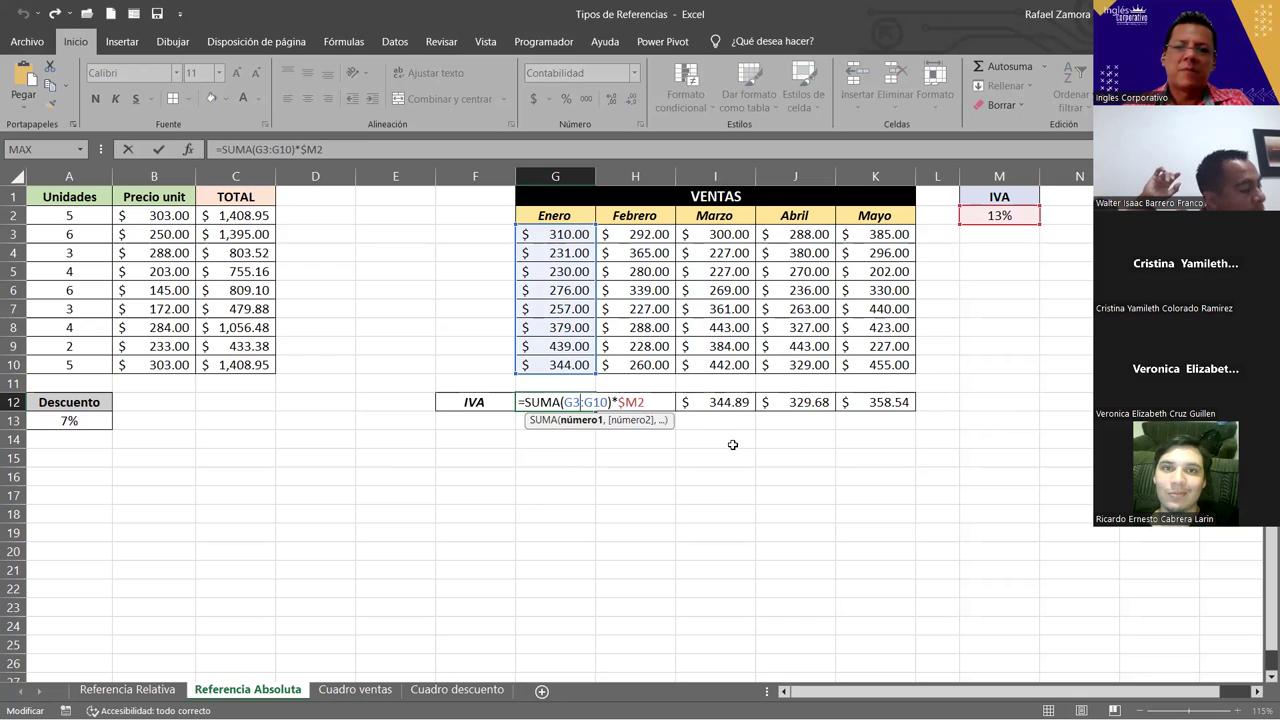
# Step: Close G12's formula unchanged and cancel an accidental edit in C2
pyautogui.hotkey('ctrl', 'Return')
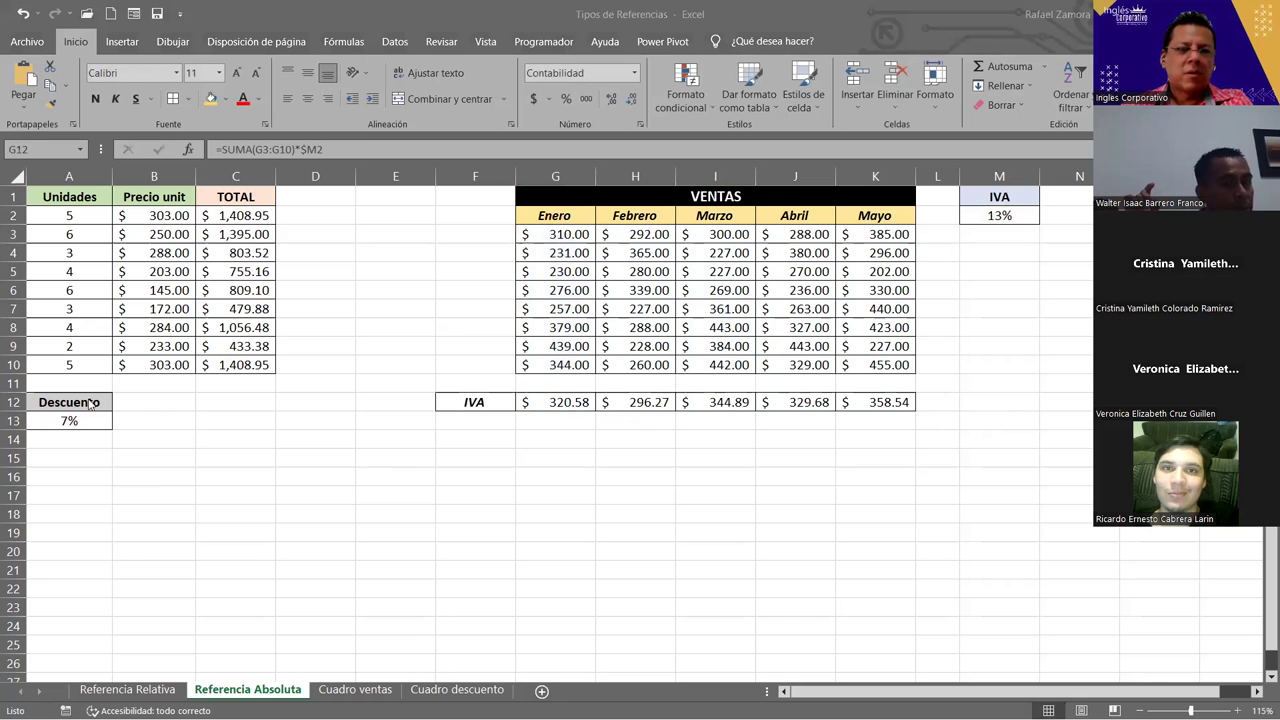
pyautogui.click(219, 149)
pyautogui.click(250, 215)
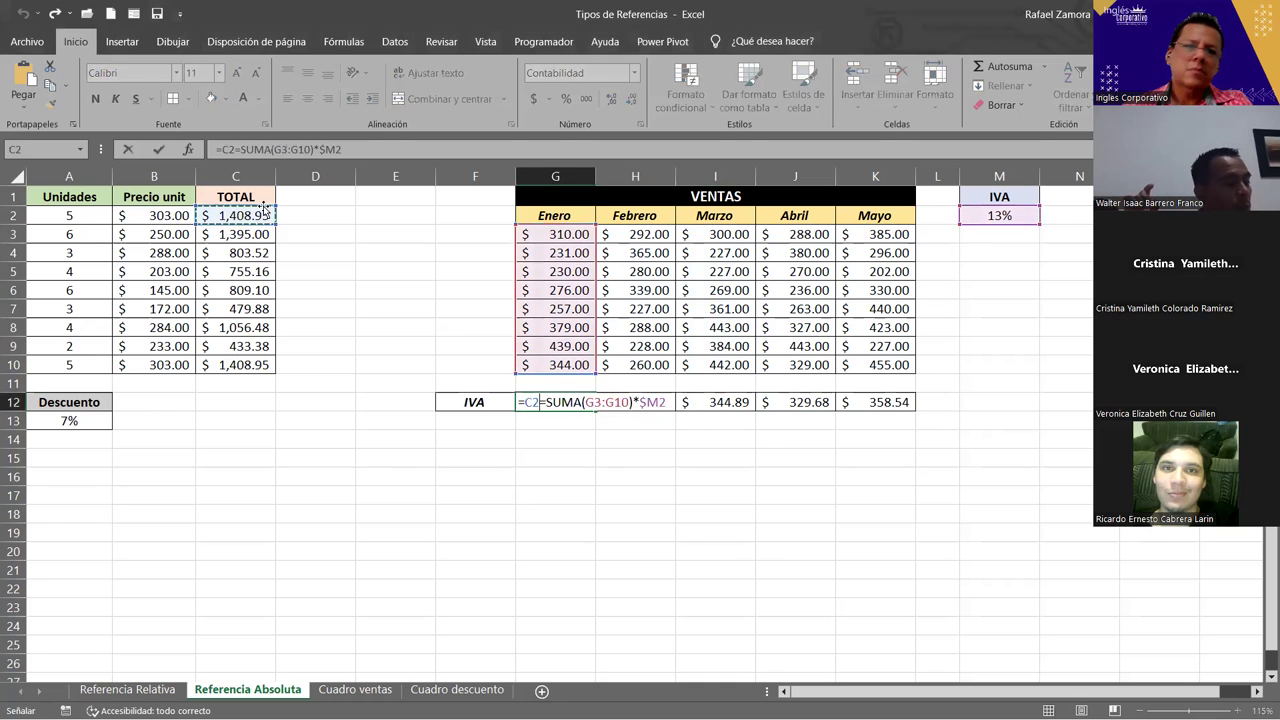
pyautogui.press('Escape')
# Step: Cycle C2's discount reference through $A$13, A$13, $A13 and A13 with F4, ending at A$13
pyautogui.click(248, 218)
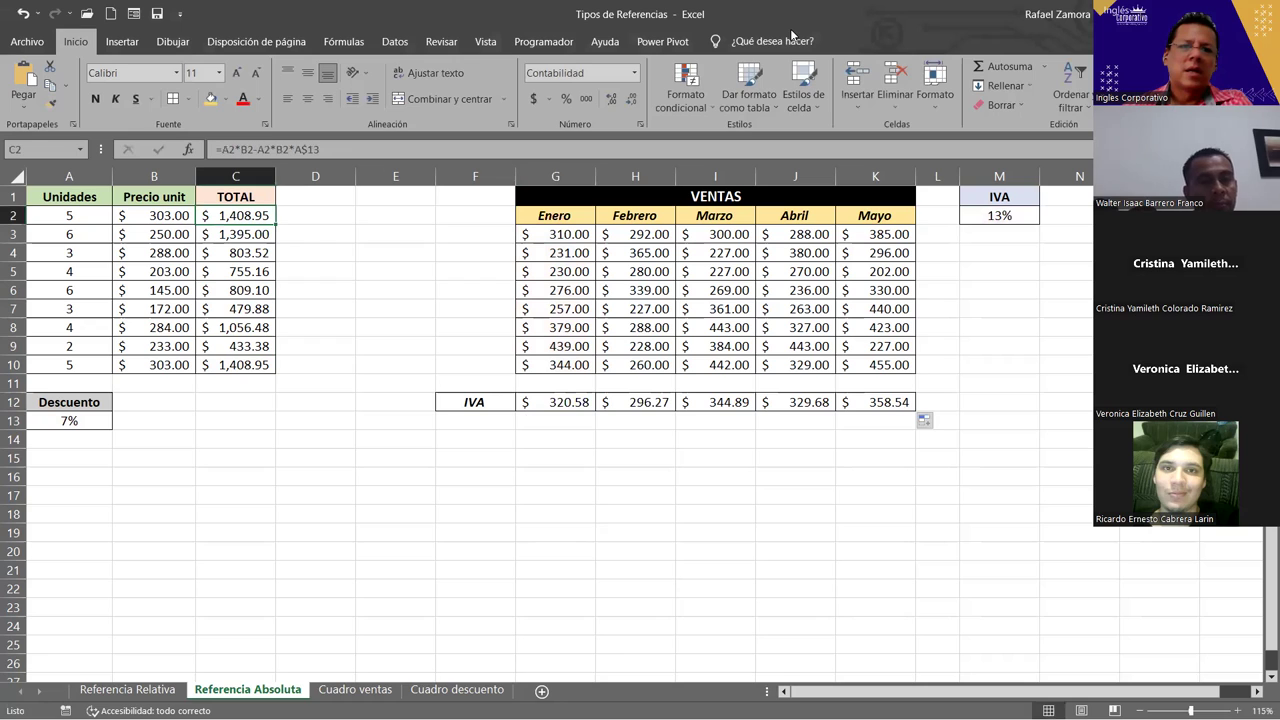
pyautogui.press('F2')
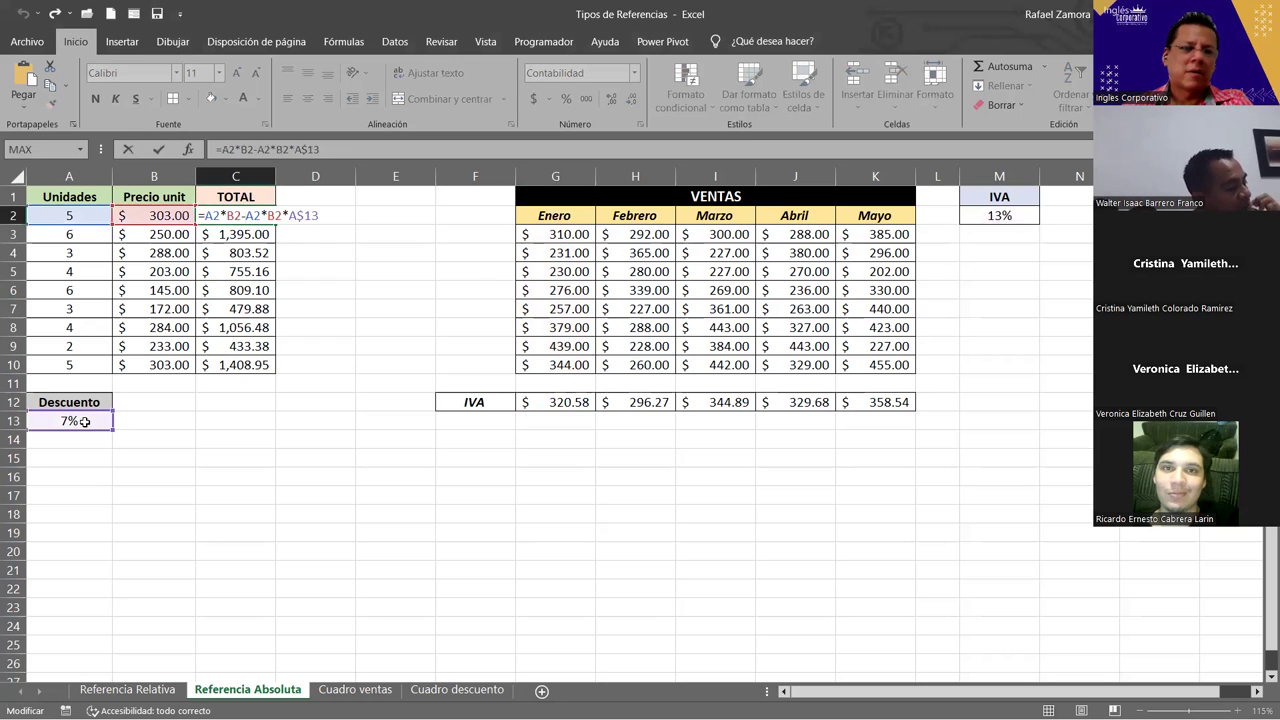
pyautogui.click(296, 218)
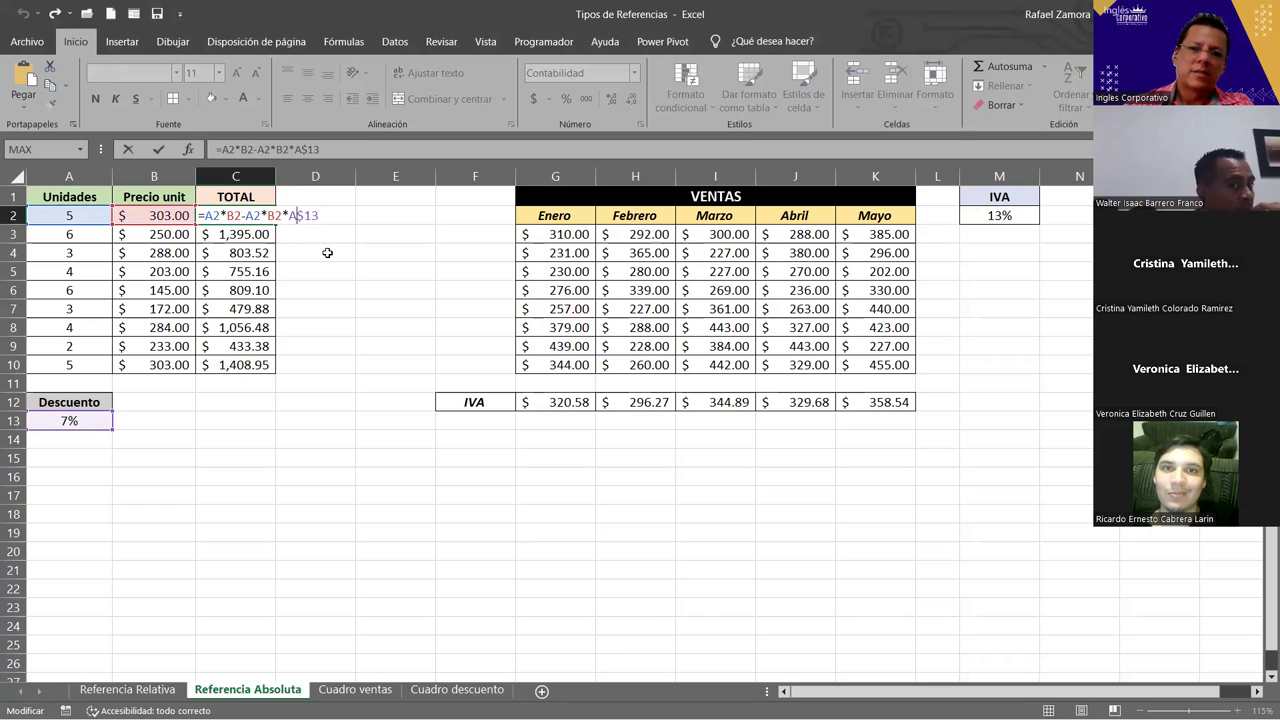
pyautogui.press('Delete')
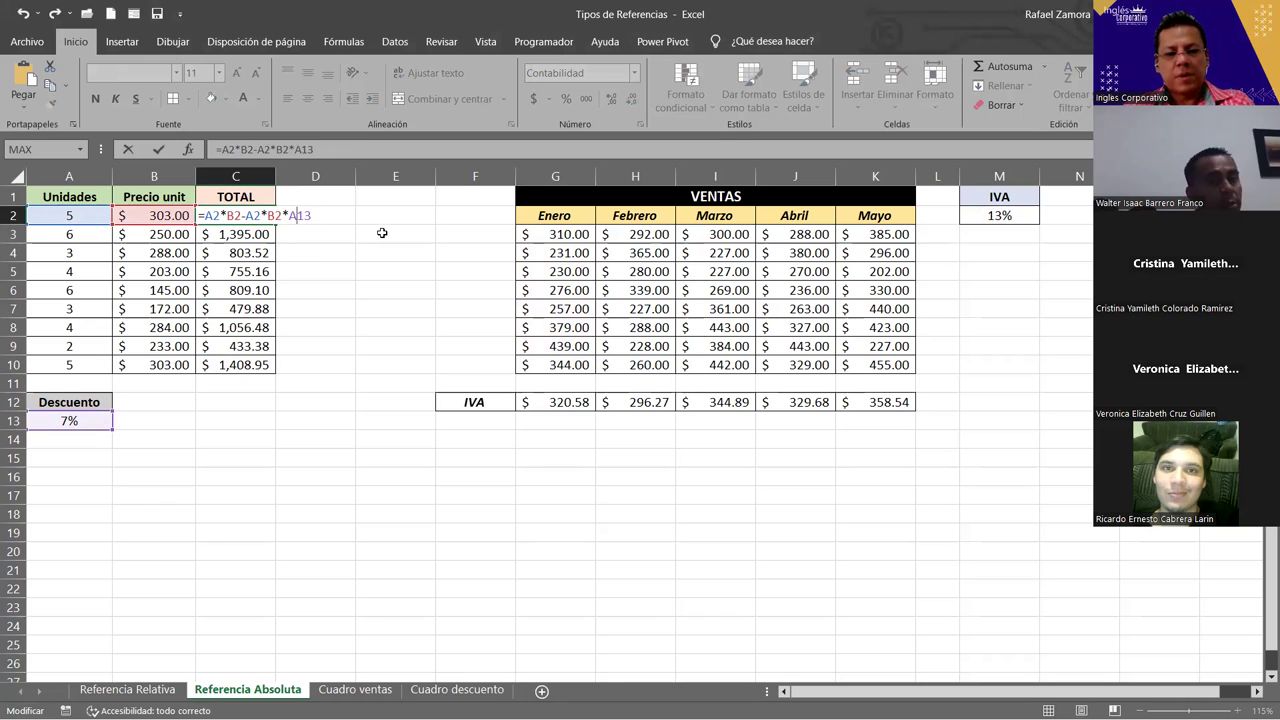
pyautogui.press('F4')
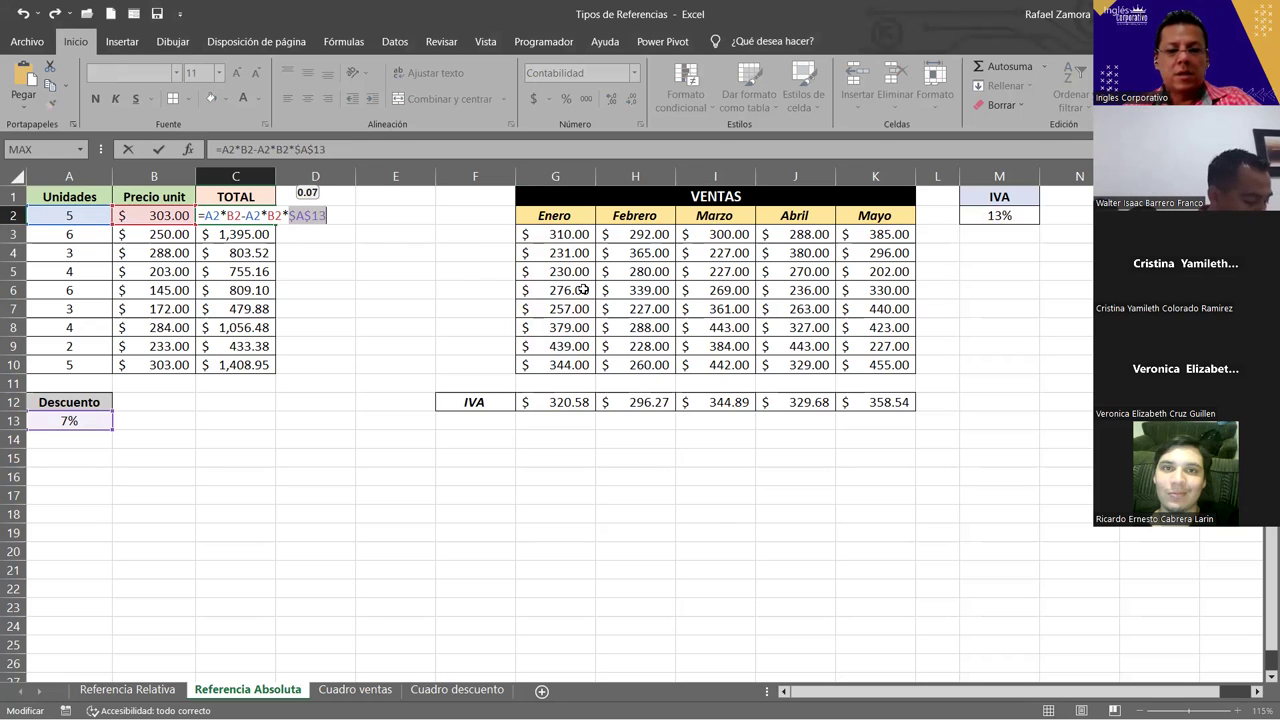
pyautogui.press('F4')
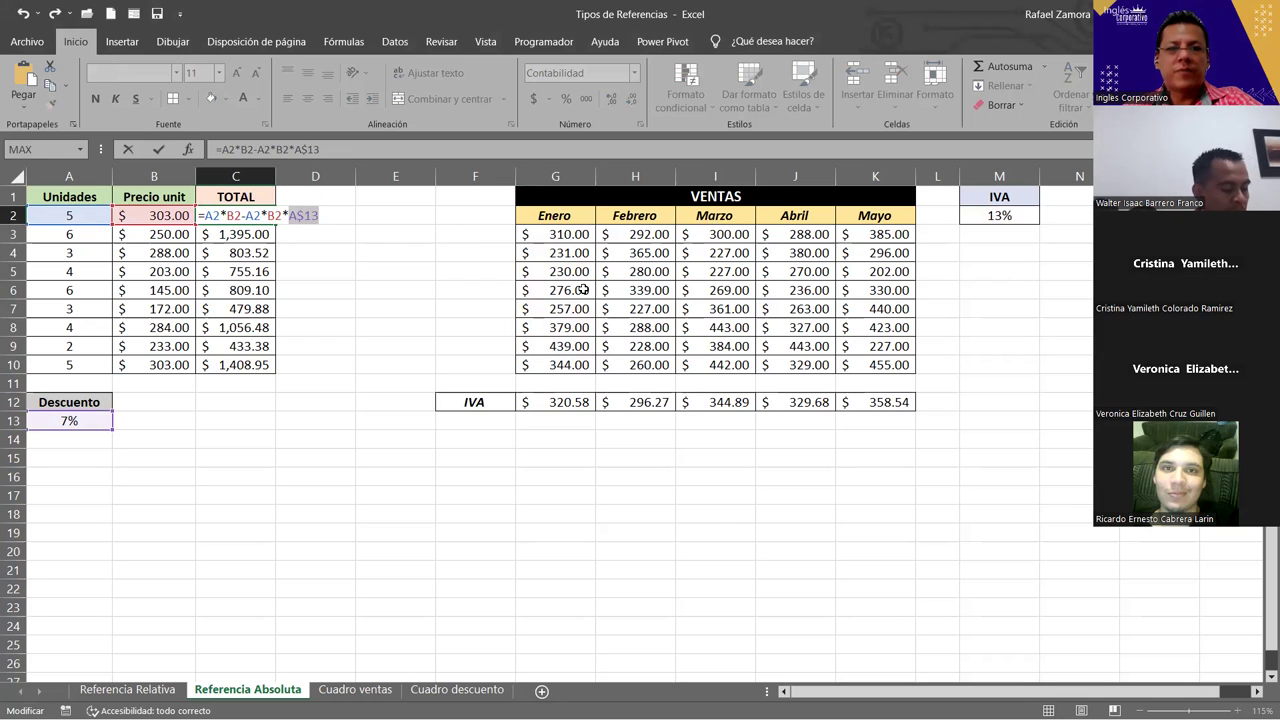
pyautogui.press('F4')
pyautogui.press('F4')
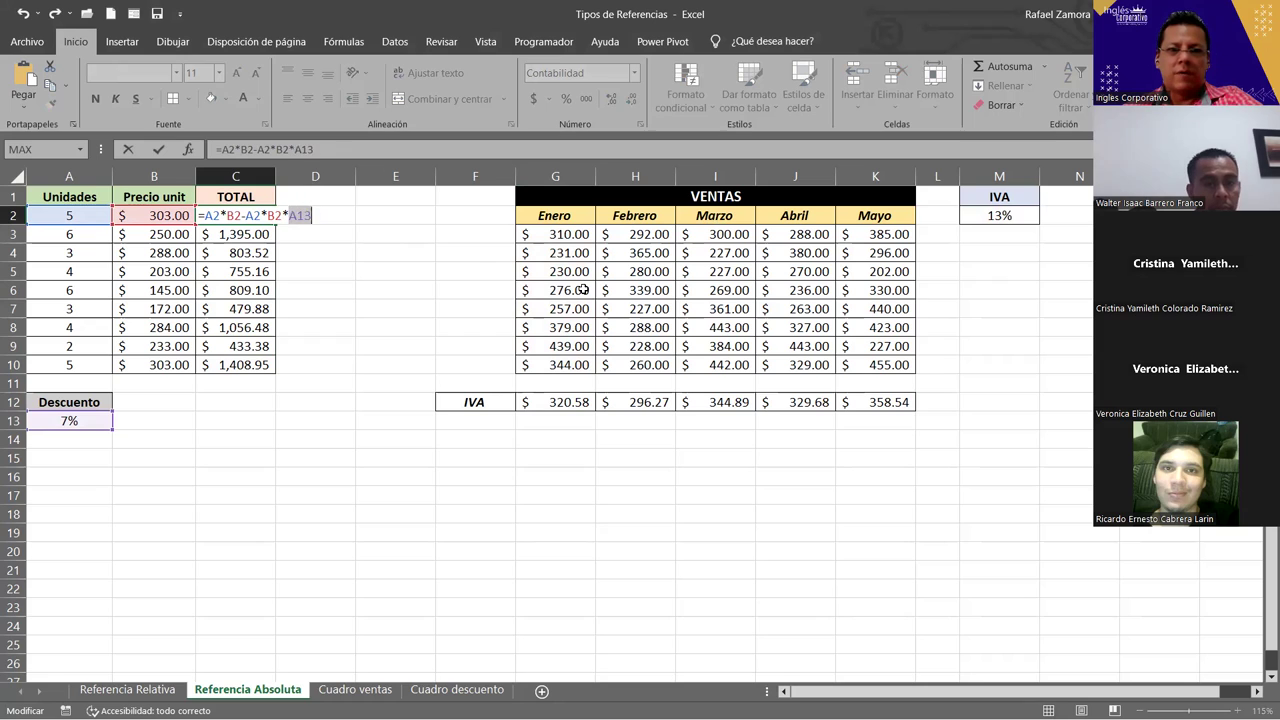
pyautogui.press('F4')
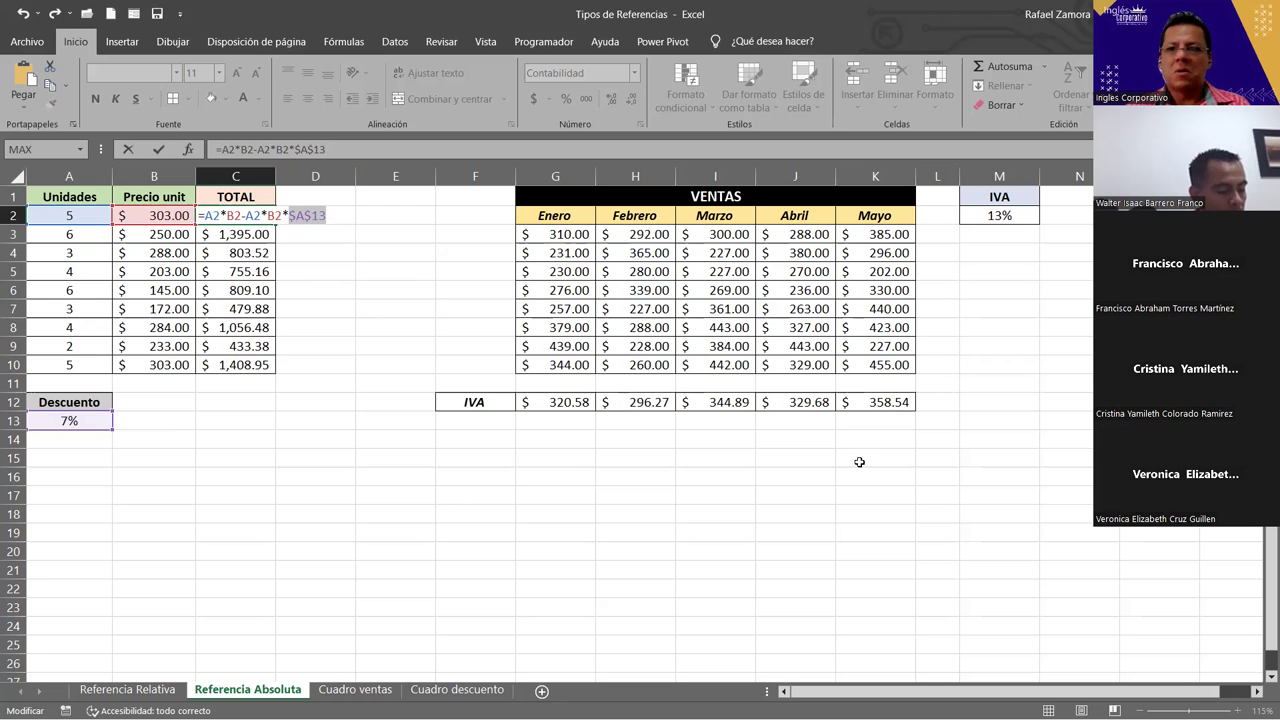
pyautogui.click(296, 215)
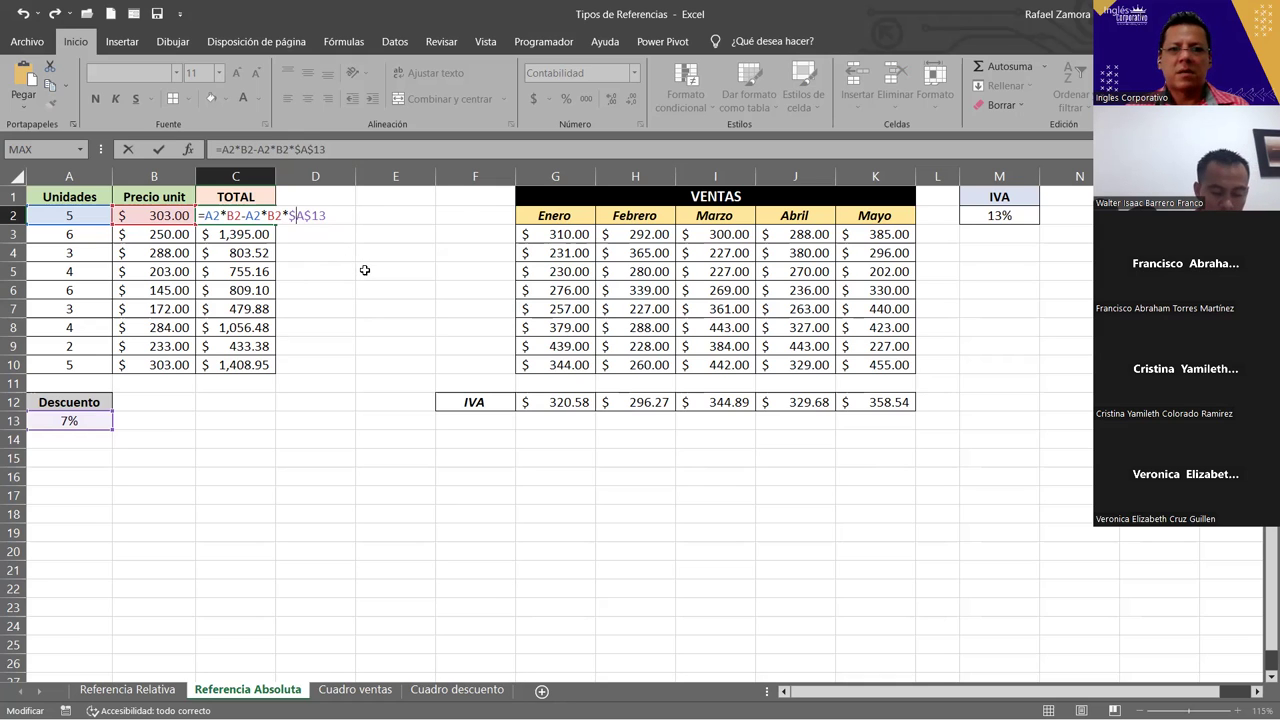
pyautogui.press('BackSpace')
pyautogui.hotkey('ctrl', 'Return')
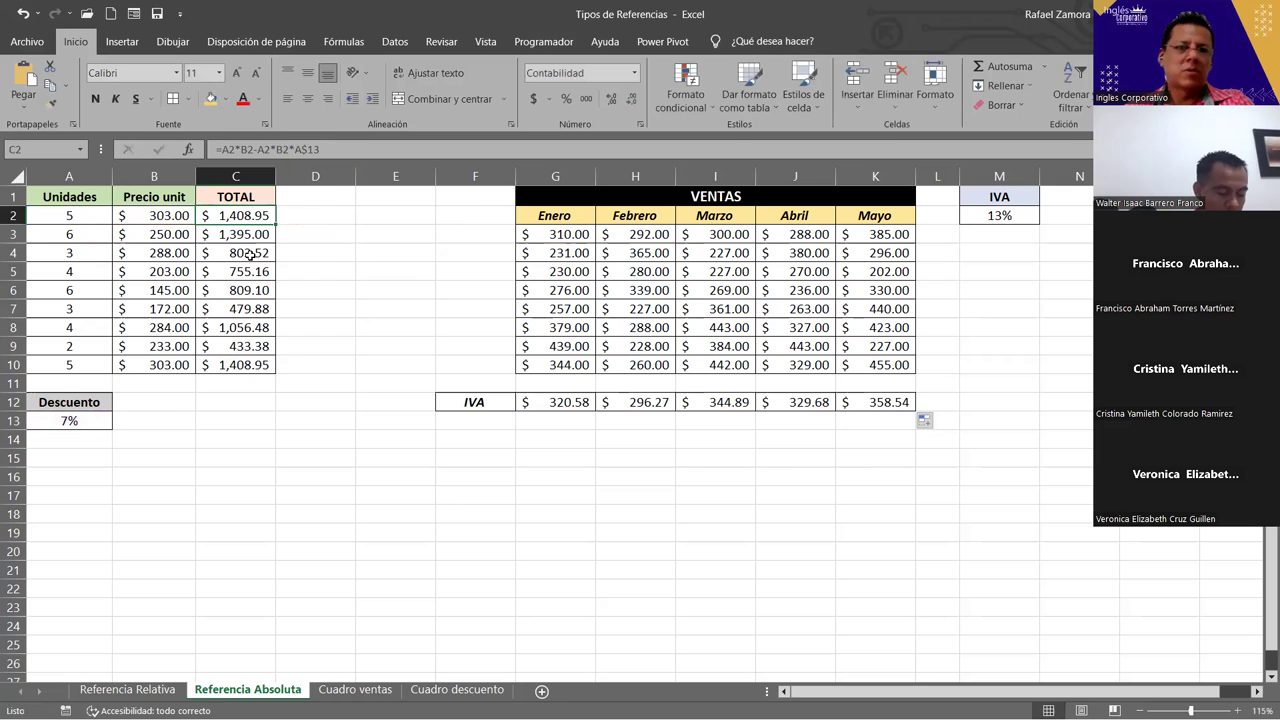
pyautogui.doubleClick(248, 234)
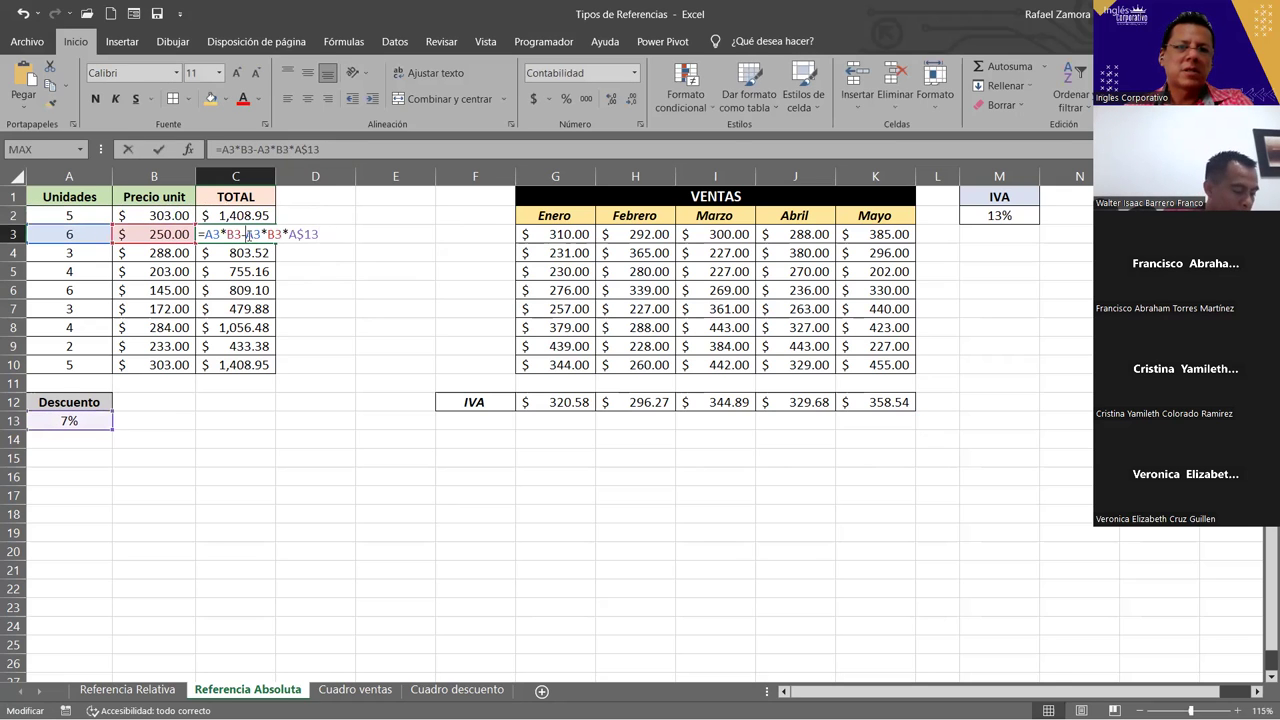
pyautogui.hotkey('ctrl', 'Return')
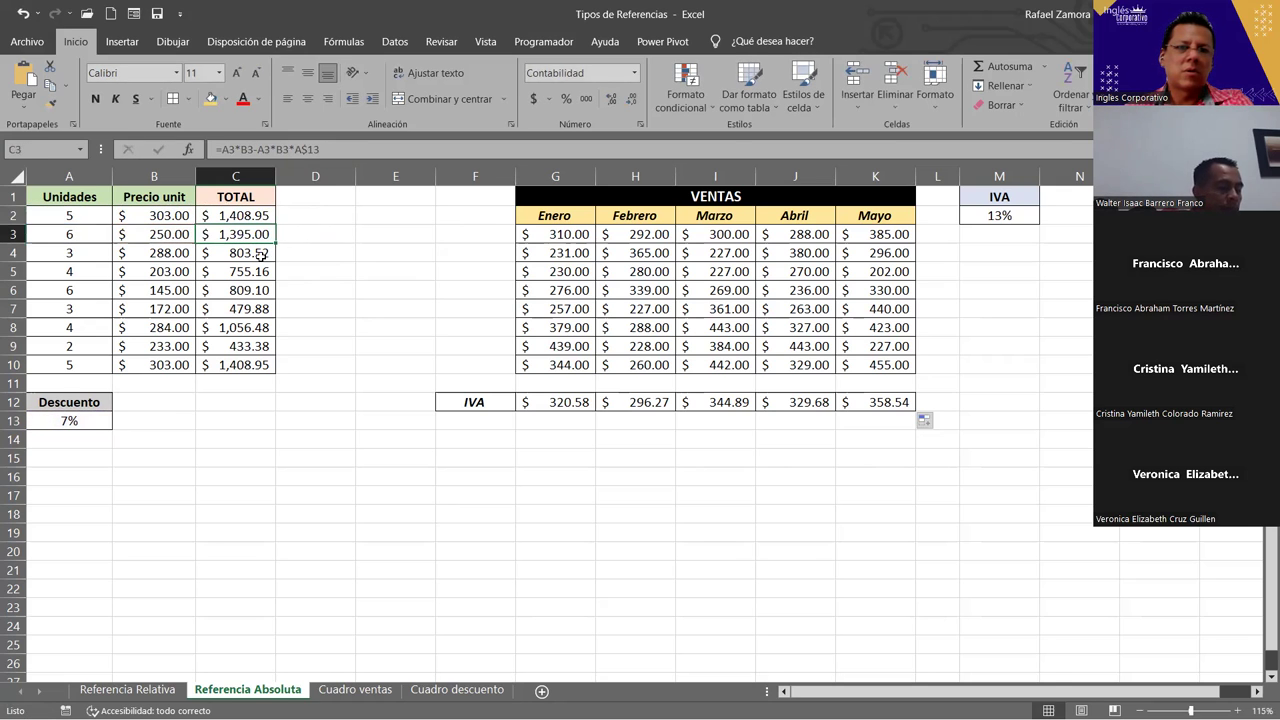
pyautogui.doubleClick(261, 256)
pyautogui.hotkey('ctrl', 'Return')
pyautogui.doubleClick(250, 272)
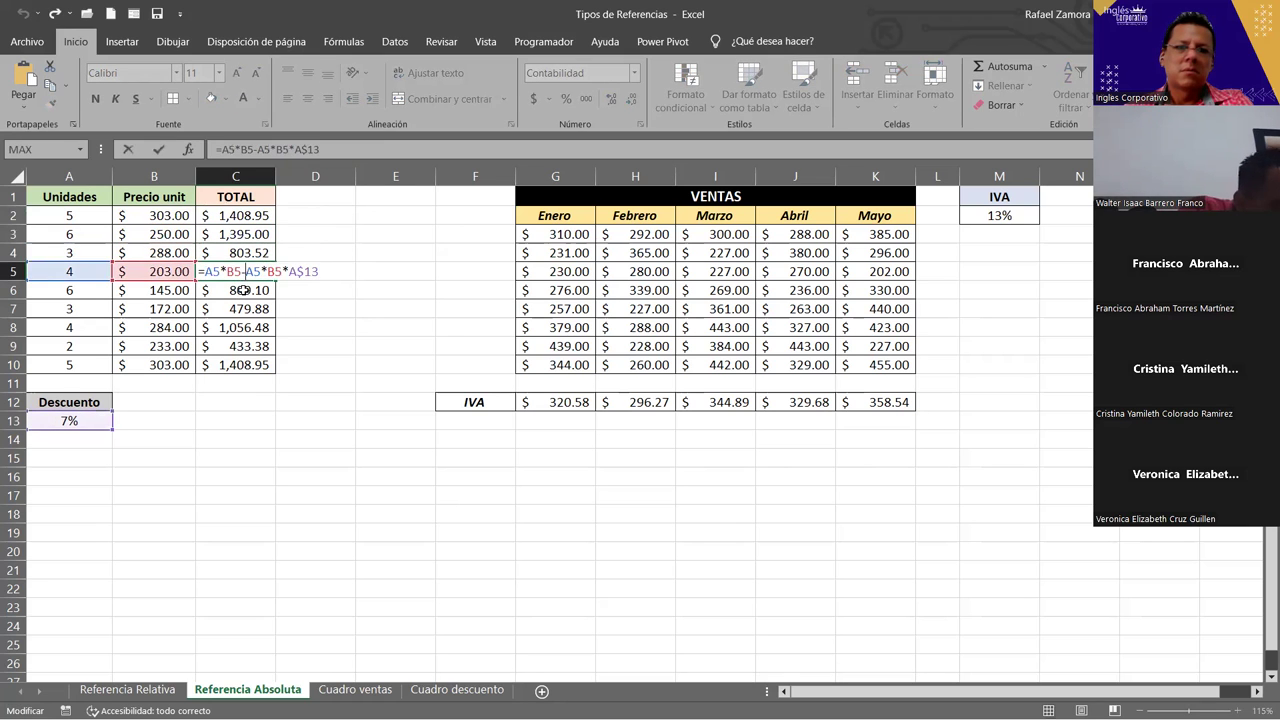
pyautogui.hotkey('ctrl', 'Return')
pyautogui.click(250, 327)
pyautogui.doubleClick(250, 327)
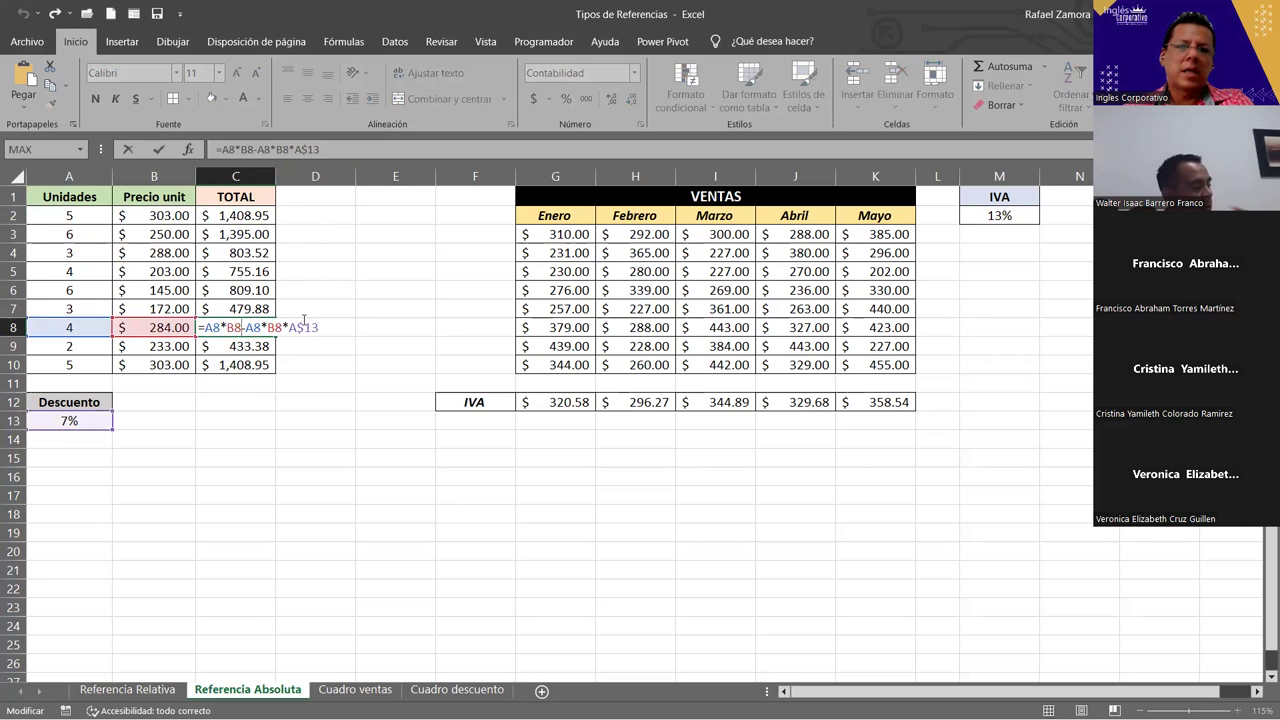
pyautogui.hotkey('ctrl', 'Return')
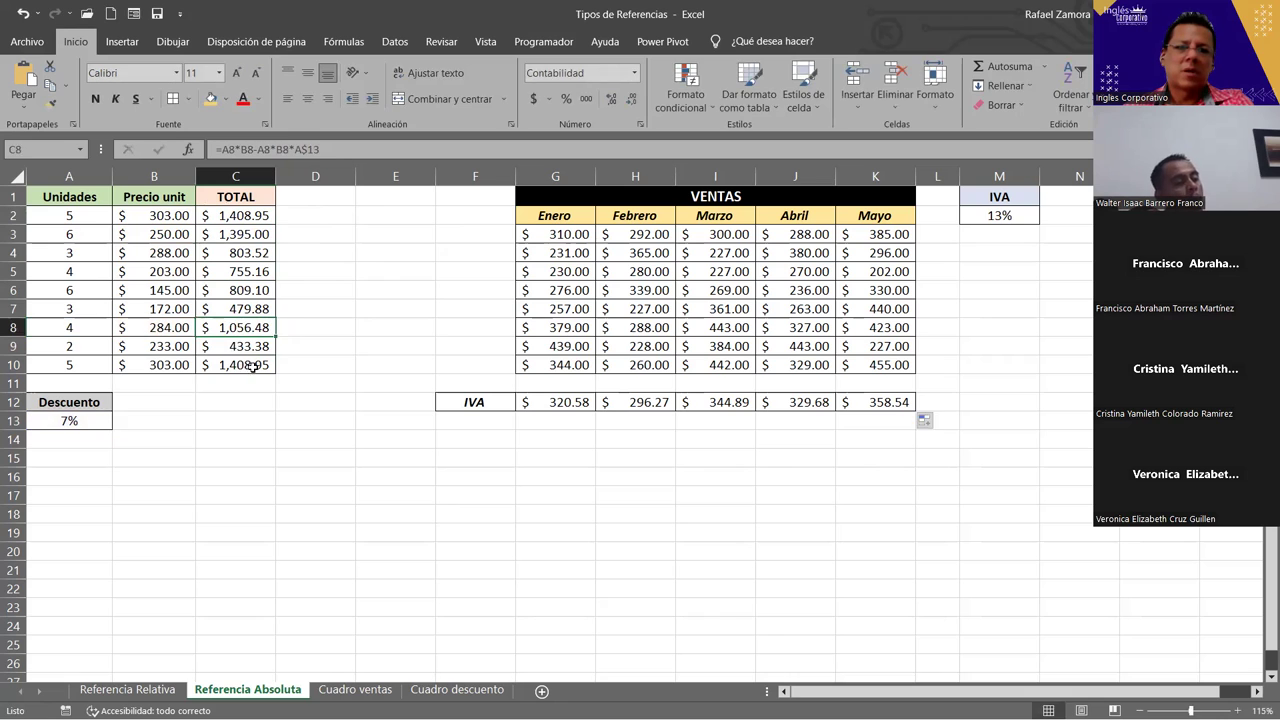
pyautogui.doubleClick(253, 367)
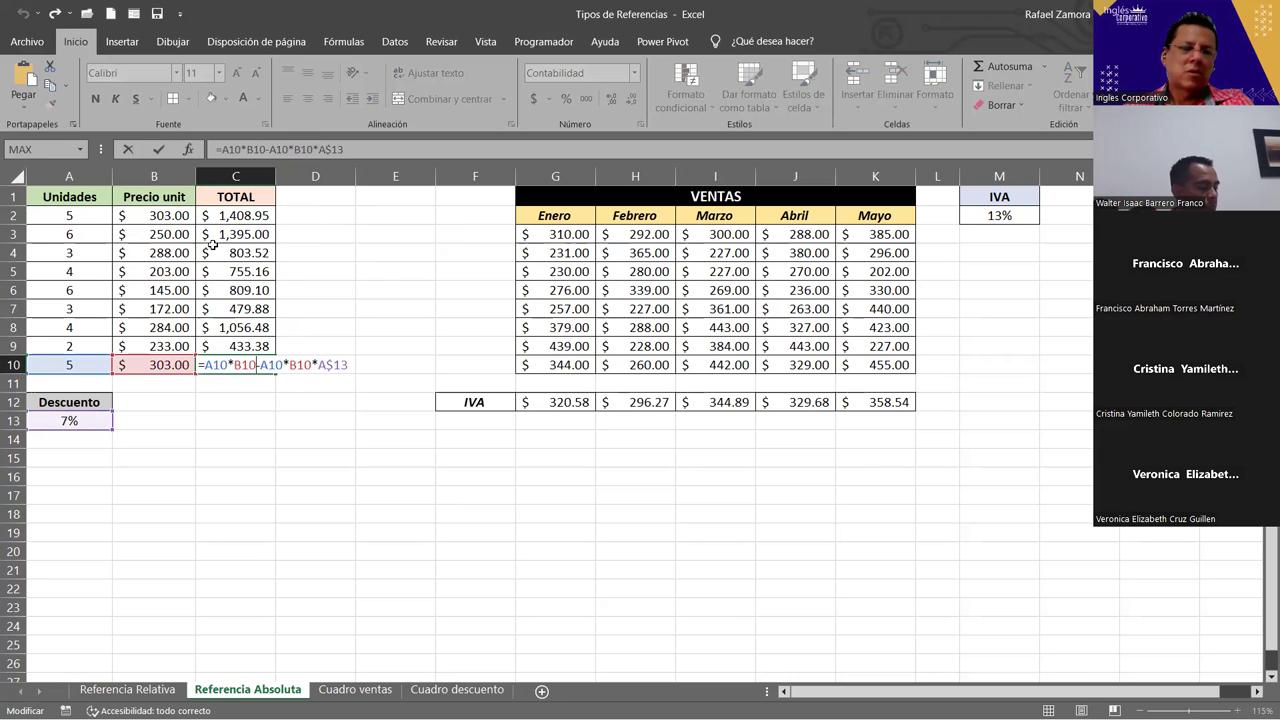
pyautogui.hotkey('ctrl', 'Return')
pyautogui.doubleClick(242, 215)
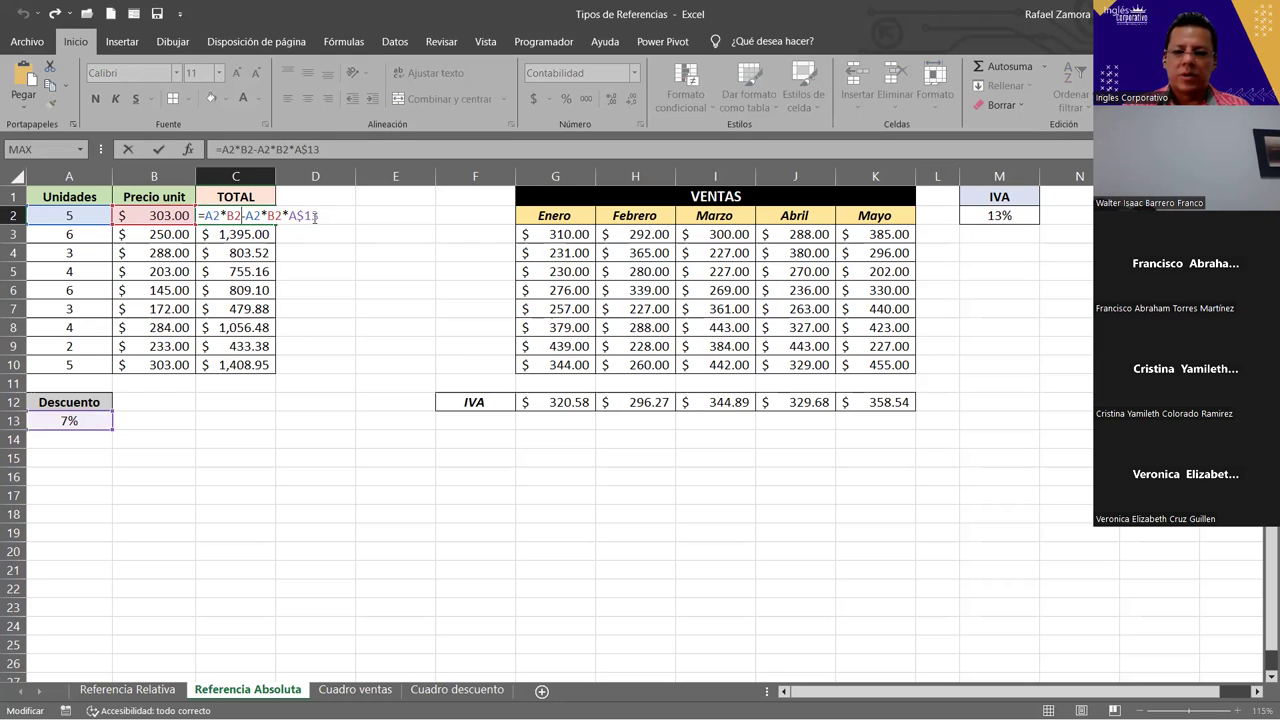
pyautogui.press('Return')
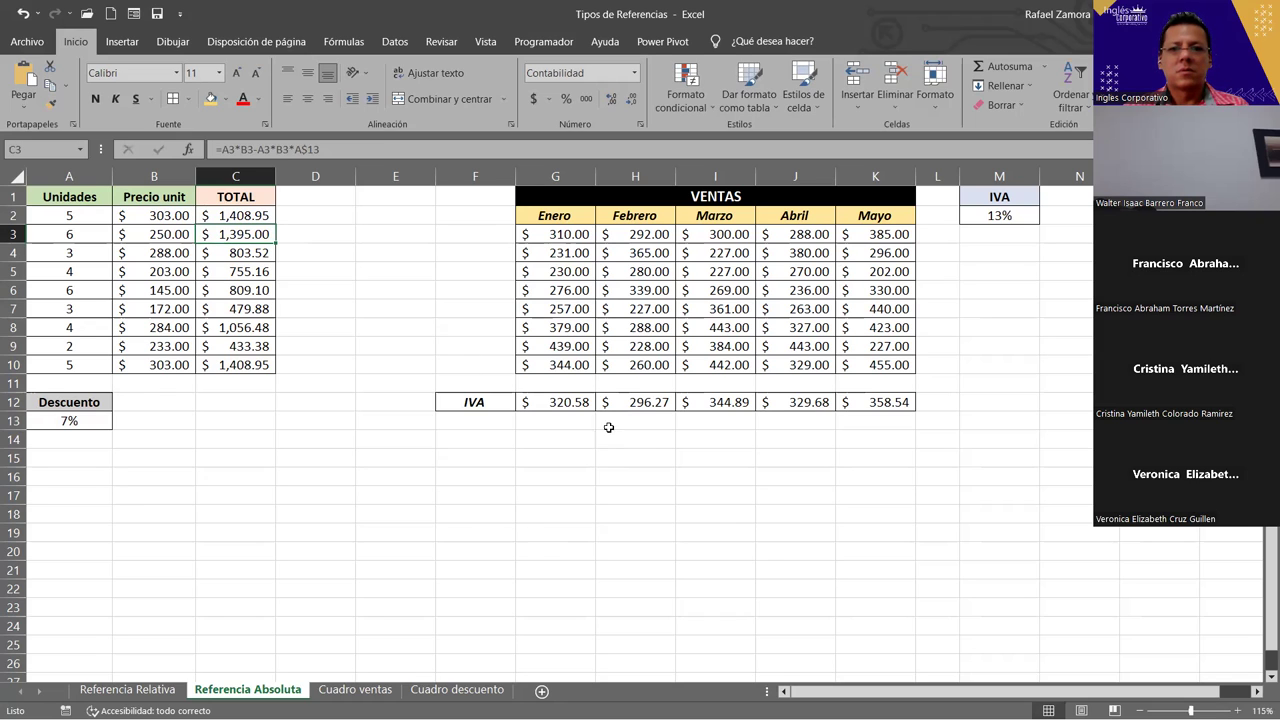
# Step: Review G12's IVA formula, the Enero sales range G3:G10, and the IVA row G12:K12
pyautogui.click(614, 531)
pyautogui.click(551, 402)
pyautogui.doubleClick(551, 402)
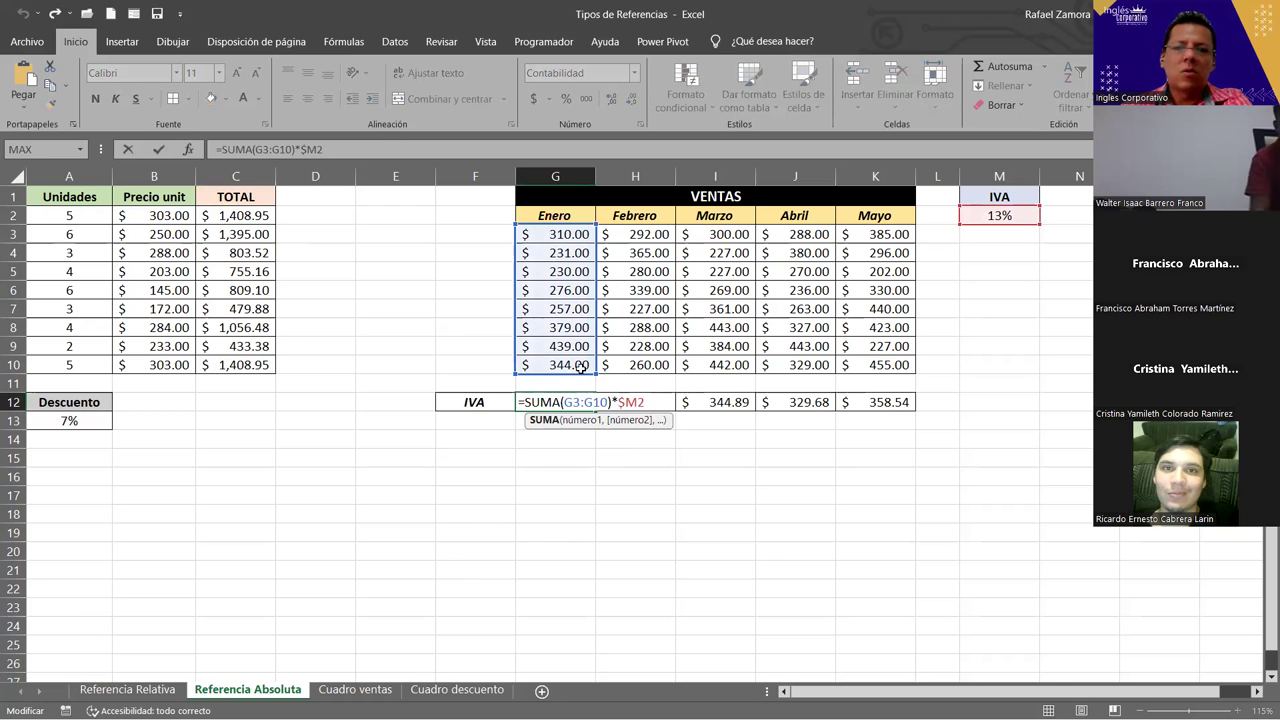
pyautogui.moveTo(560, 402); pyautogui.dragTo(897, 401)
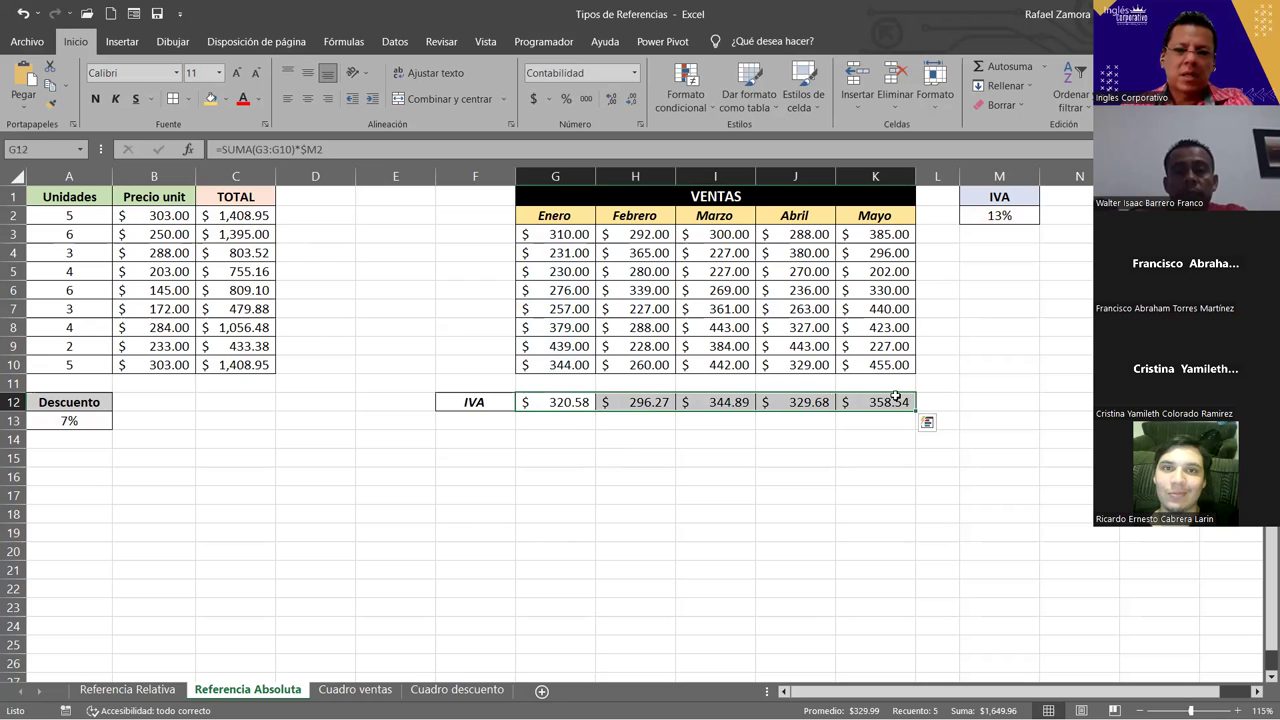
pyautogui.click(557, 402)
pyautogui.doubleClick(557, 402)
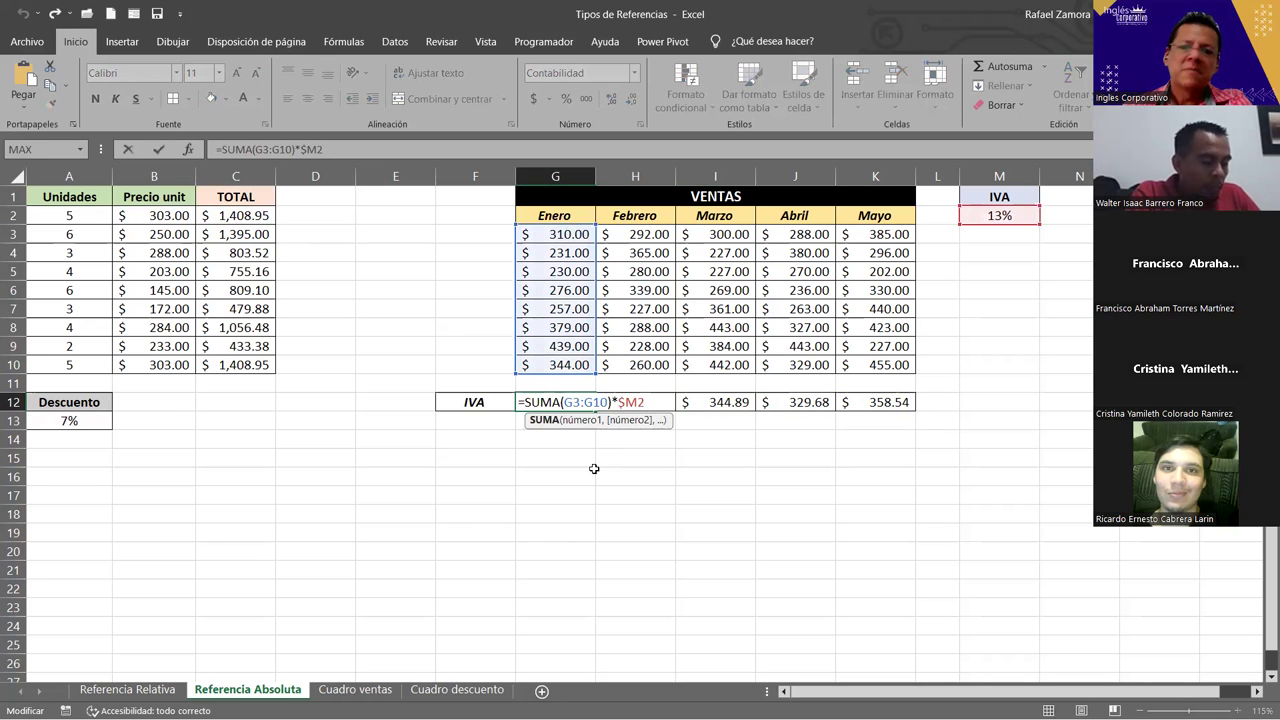
pyautogui.moveTo(576, 234); pyautogui.dragTo(562, 366)
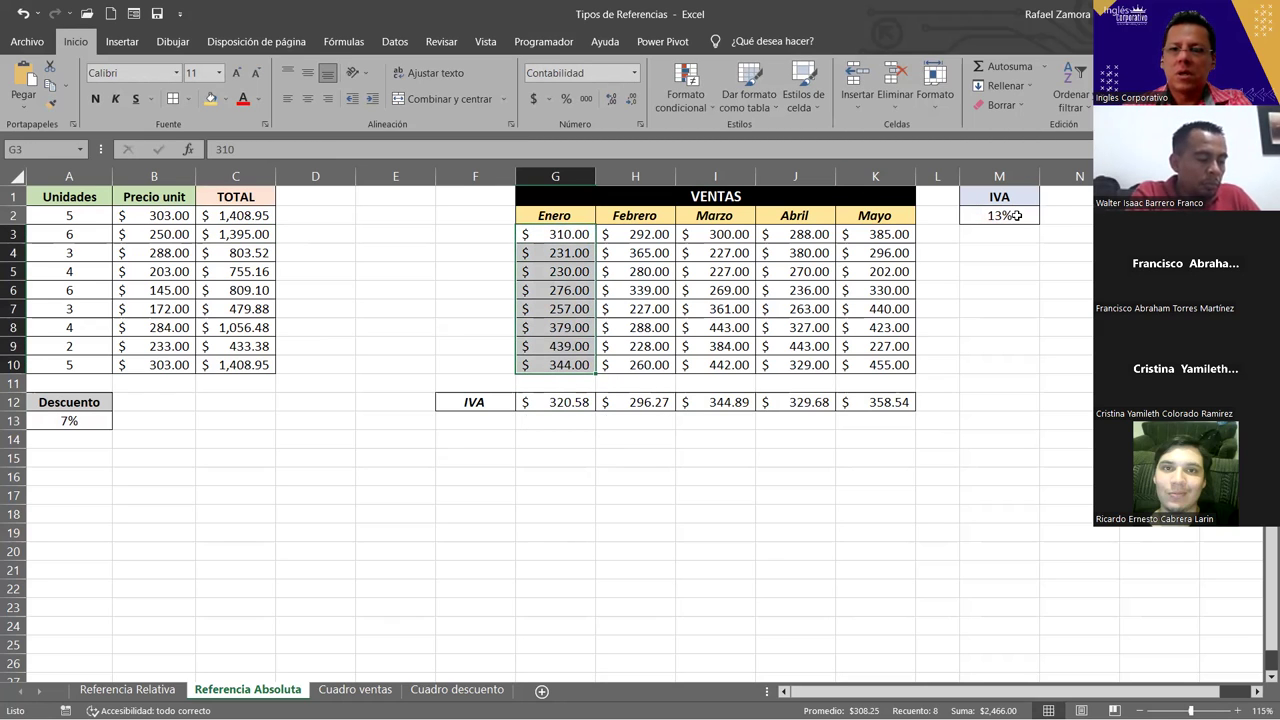
pyautogui.moveTo(574, 404); pyautogui.dragTo(873, 400)
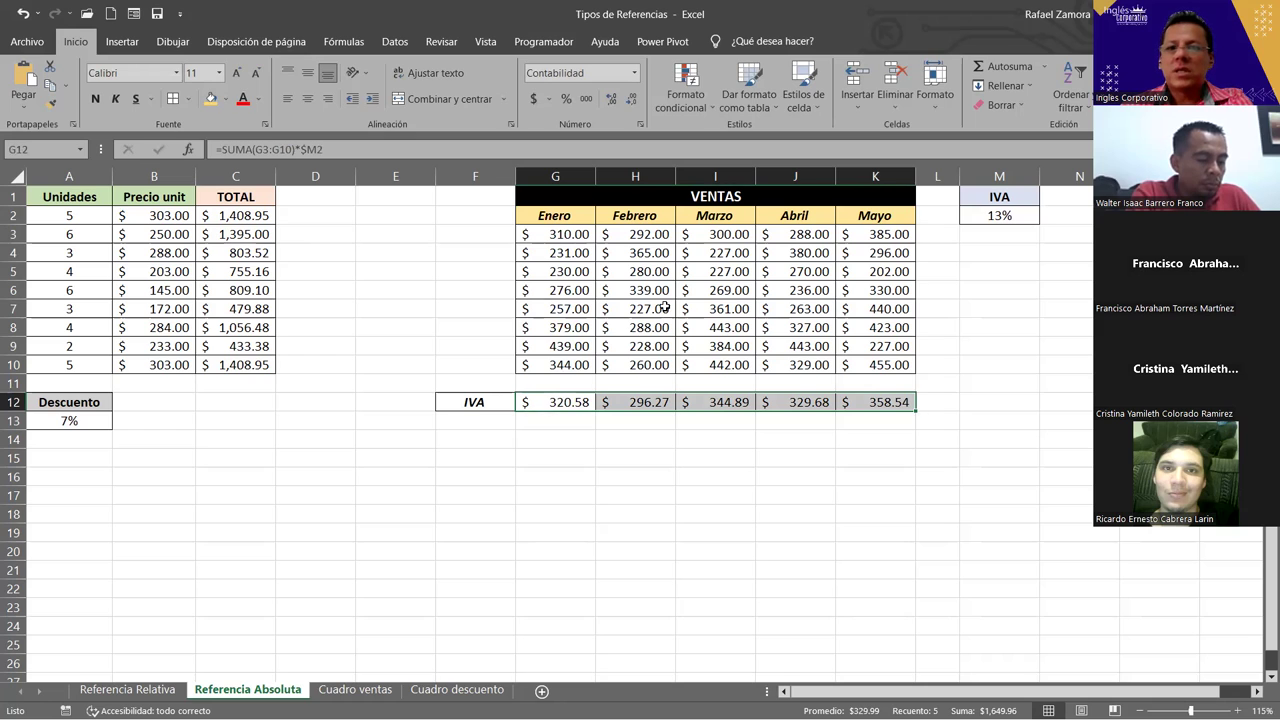
# Step: Rewrite G12 as =SUMA(G3:G10)+SUMA(G3:G10)*$M2 to add IVA to Enero sales
pyautogui.doubleClick(565, 402)
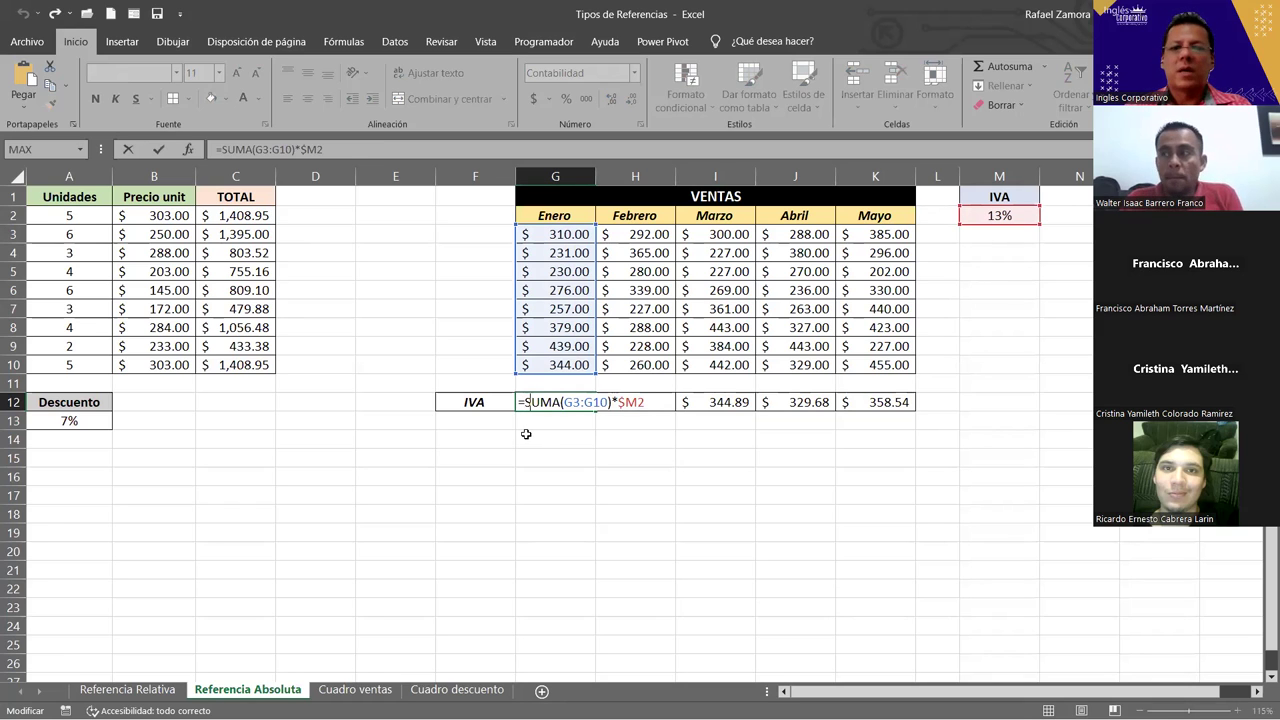
pyautogui.write('SUMA(')
pyautogui.click(555, 234)
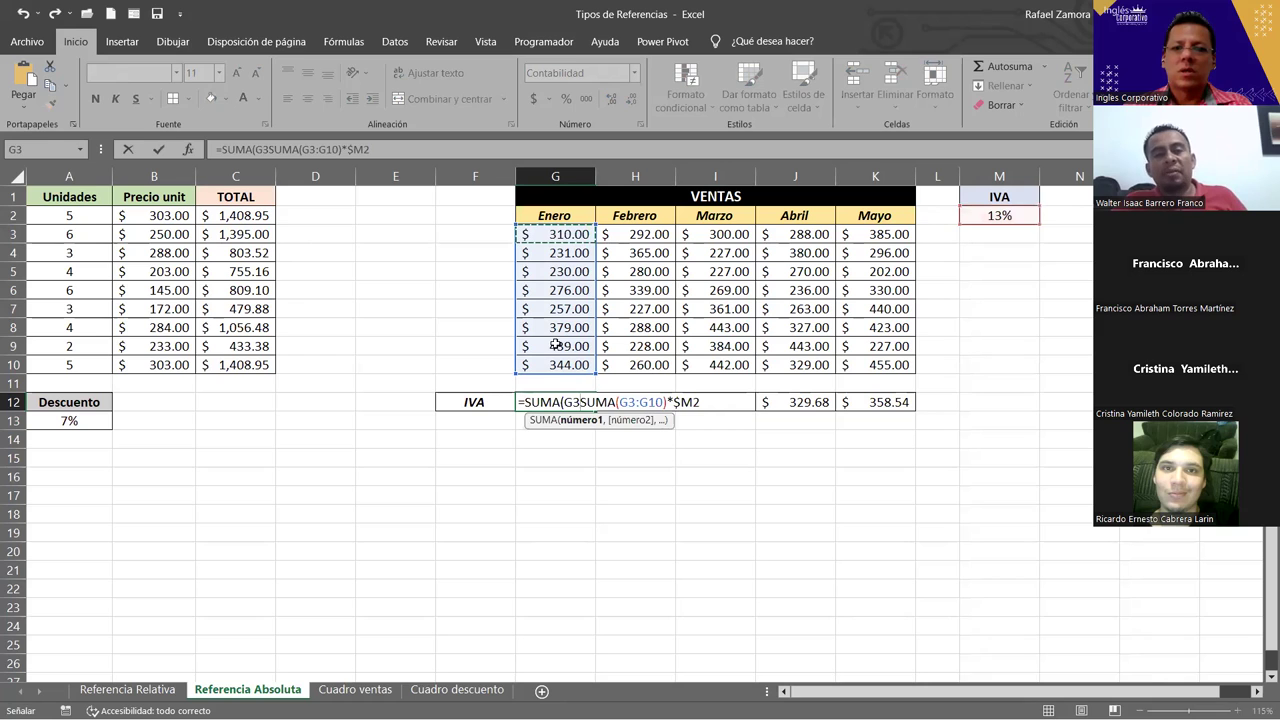
pyautogui.keyDown('shift'); pyautogui.click(555, 366); pyautogui.keyUp('shift')
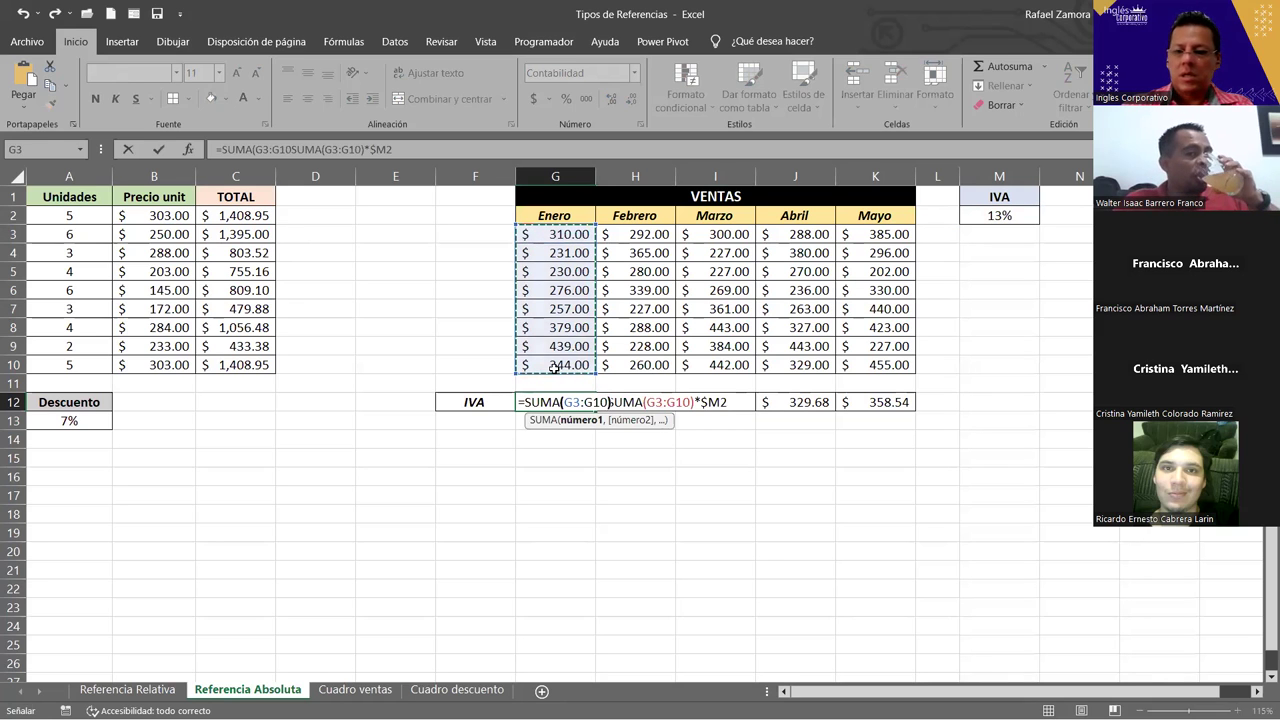
pyautogui.write(')+')
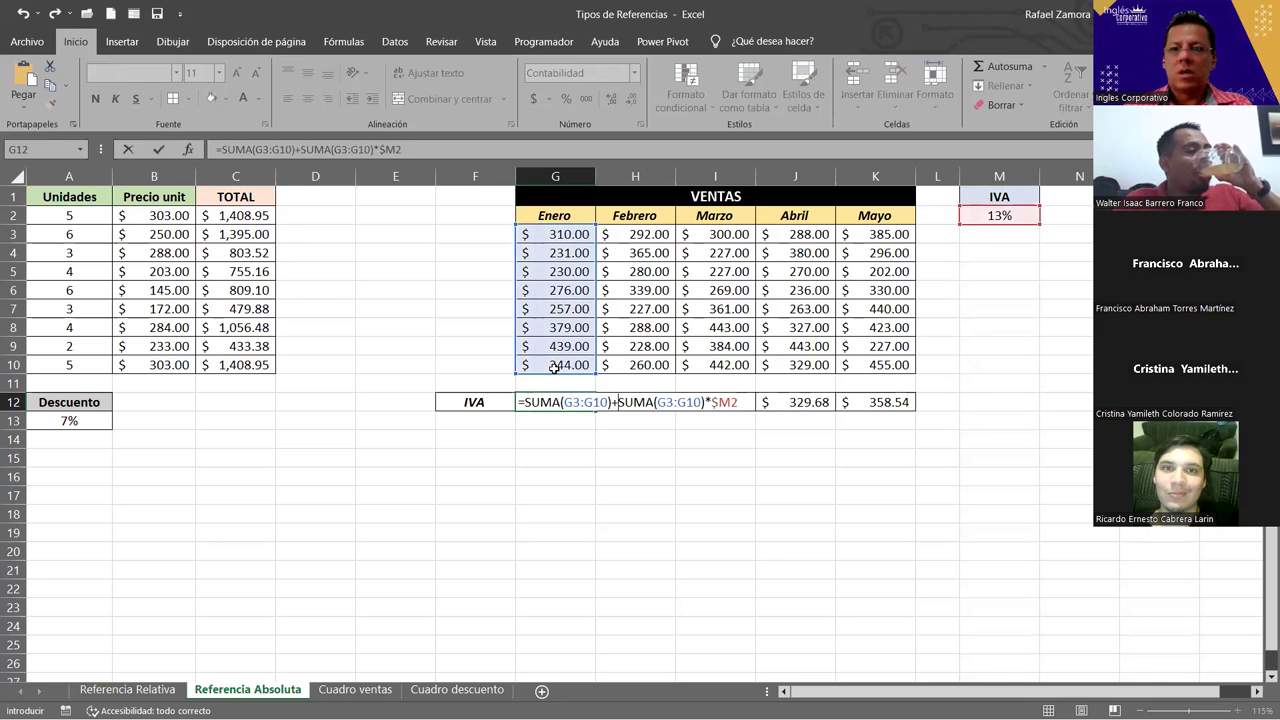
pyautogui.press('Return')
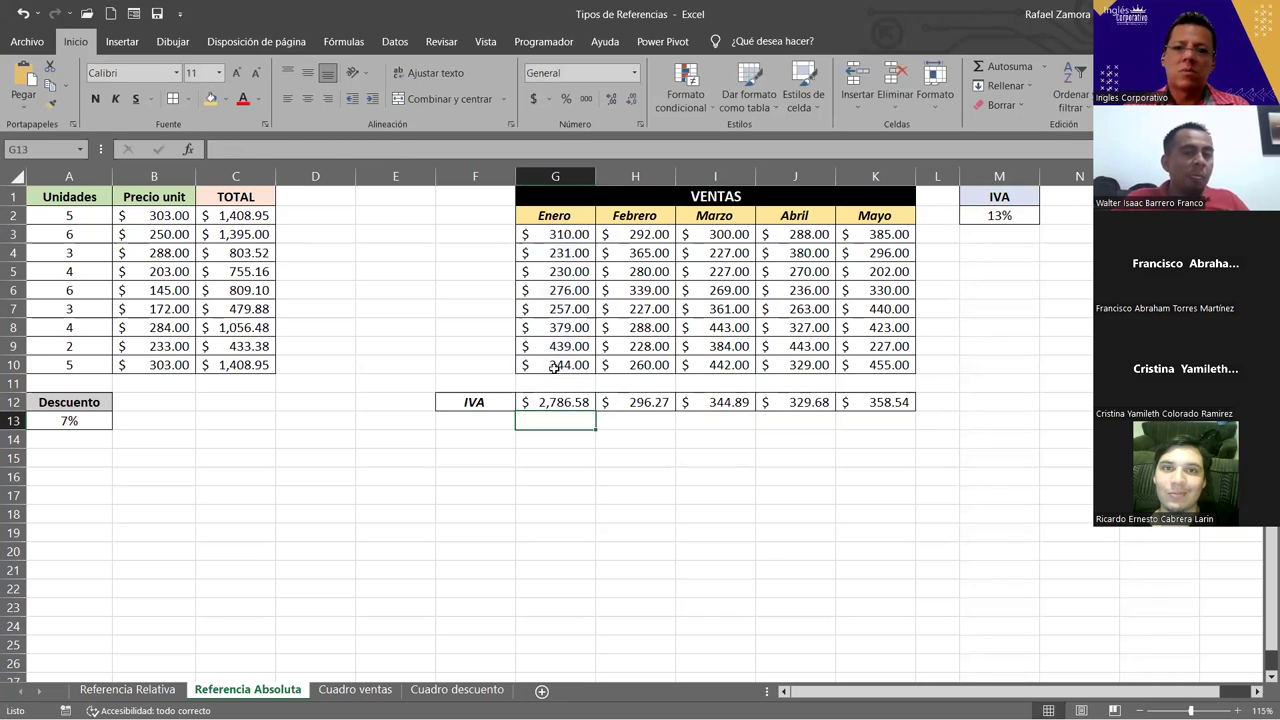
# Step: Copy the new IVA formula across to K12, verify K12, and go to Cuadro ventas
pyautogui.click(556, 398)
pyautogui.moveTo(593, 406); pyautogui.dragTo(865, 401)
pyautogui.doubleClick(865, 401)
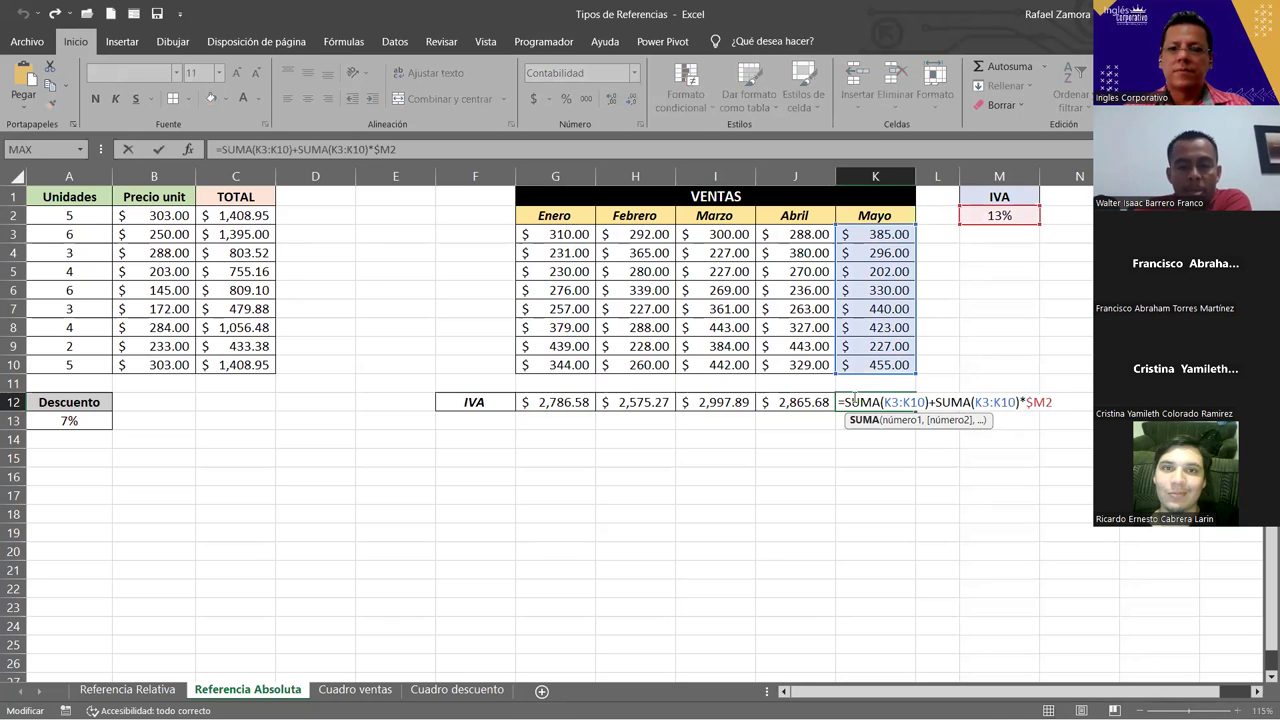
pyautogui.press('Escape')
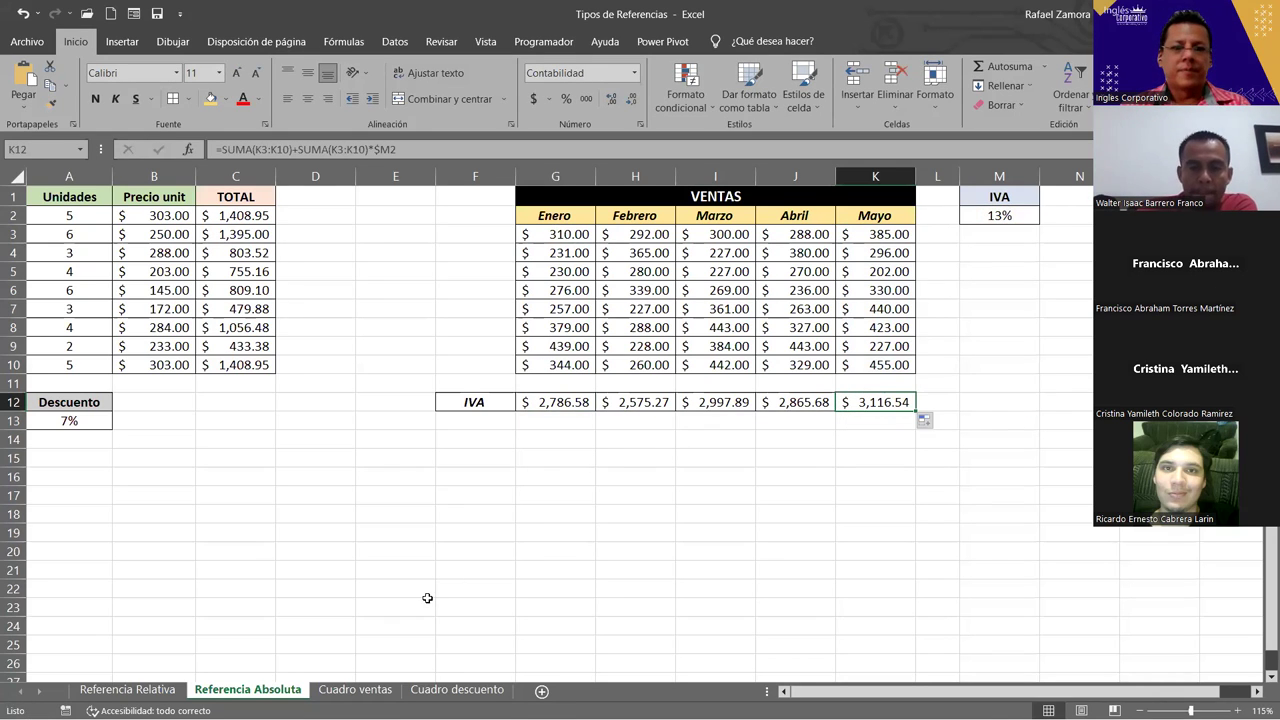
pyautogui.click(353, 690)
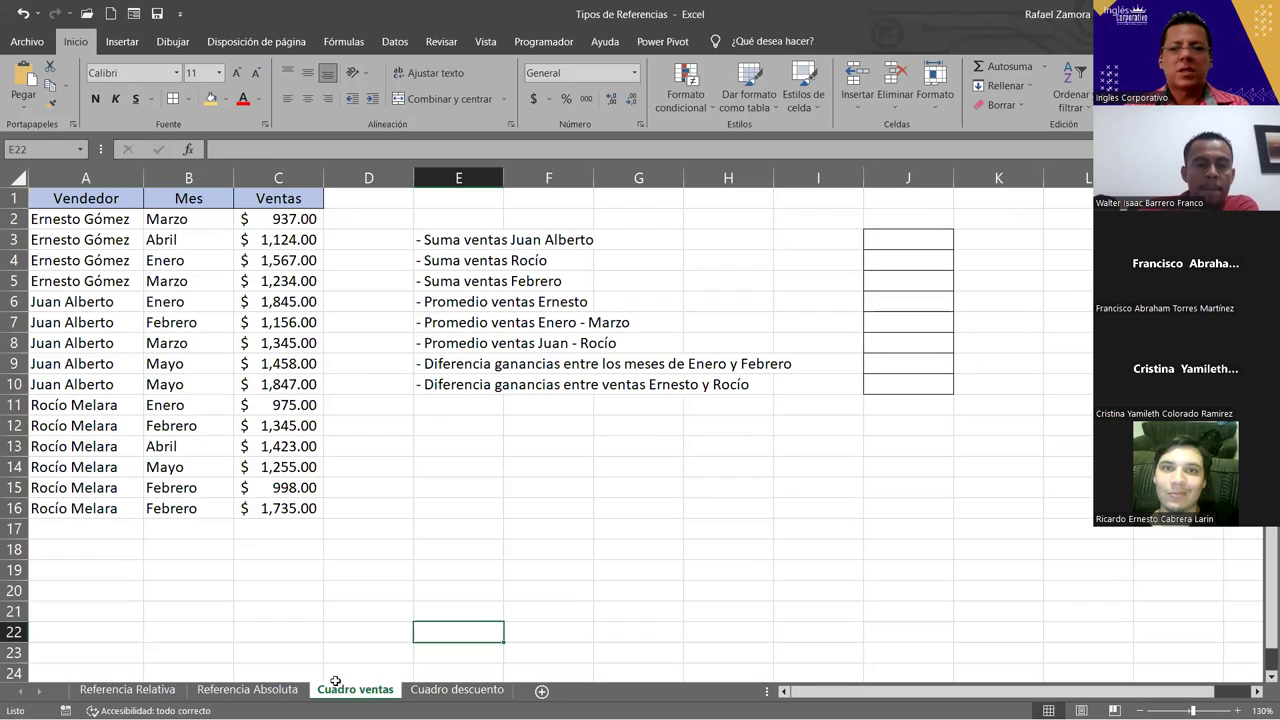
pyautogui.click(250, 689)
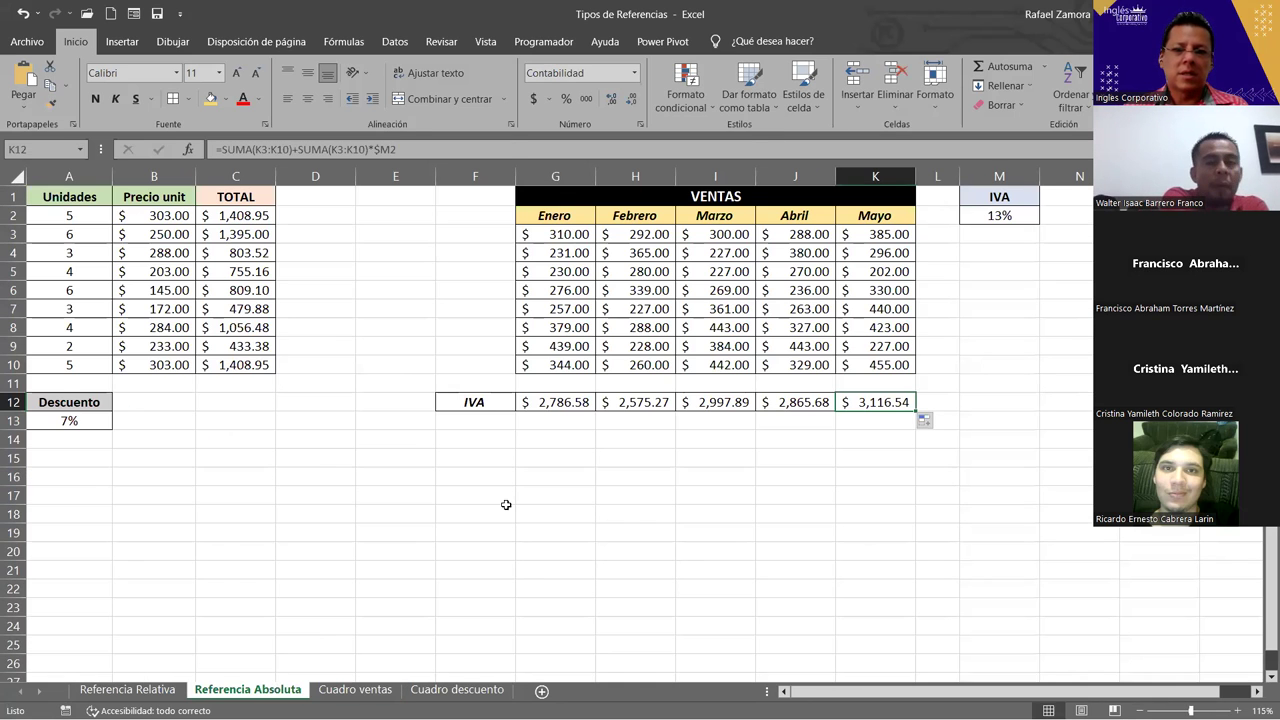
pyautogui.click(350, 689)
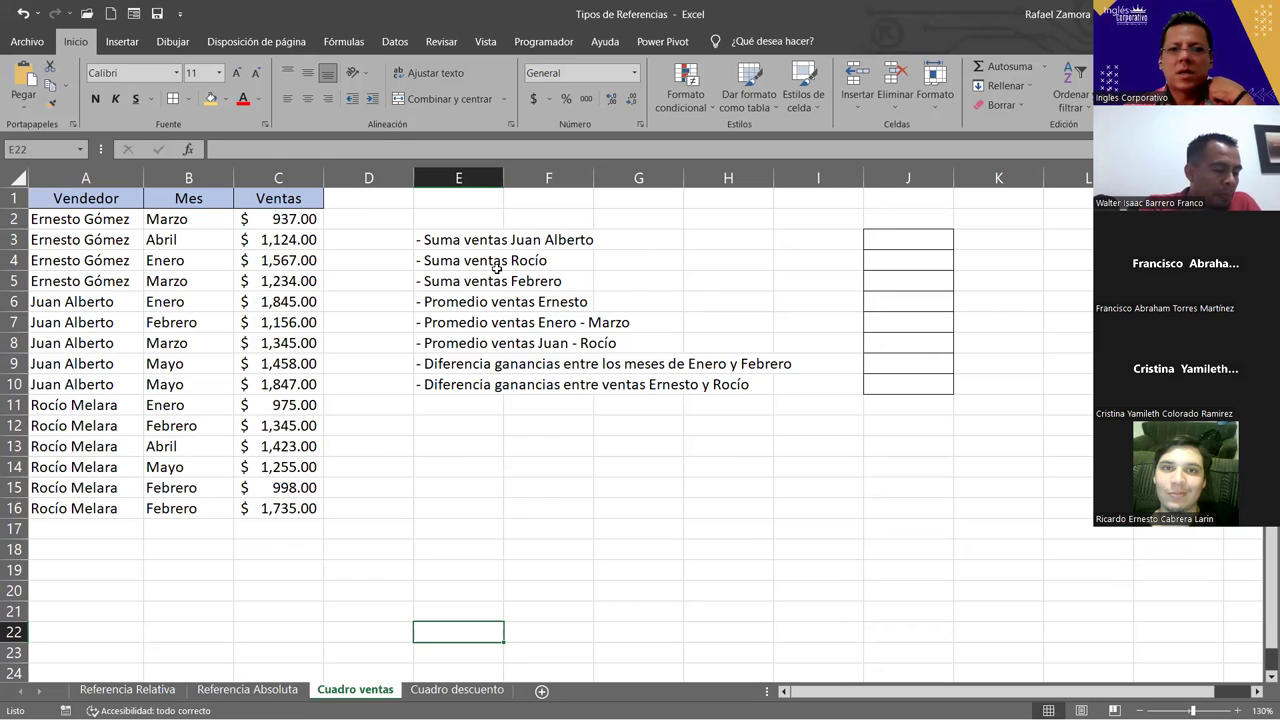
pyautogui.moveTo(455, 240); pyautogui.dragTo(460, 386)
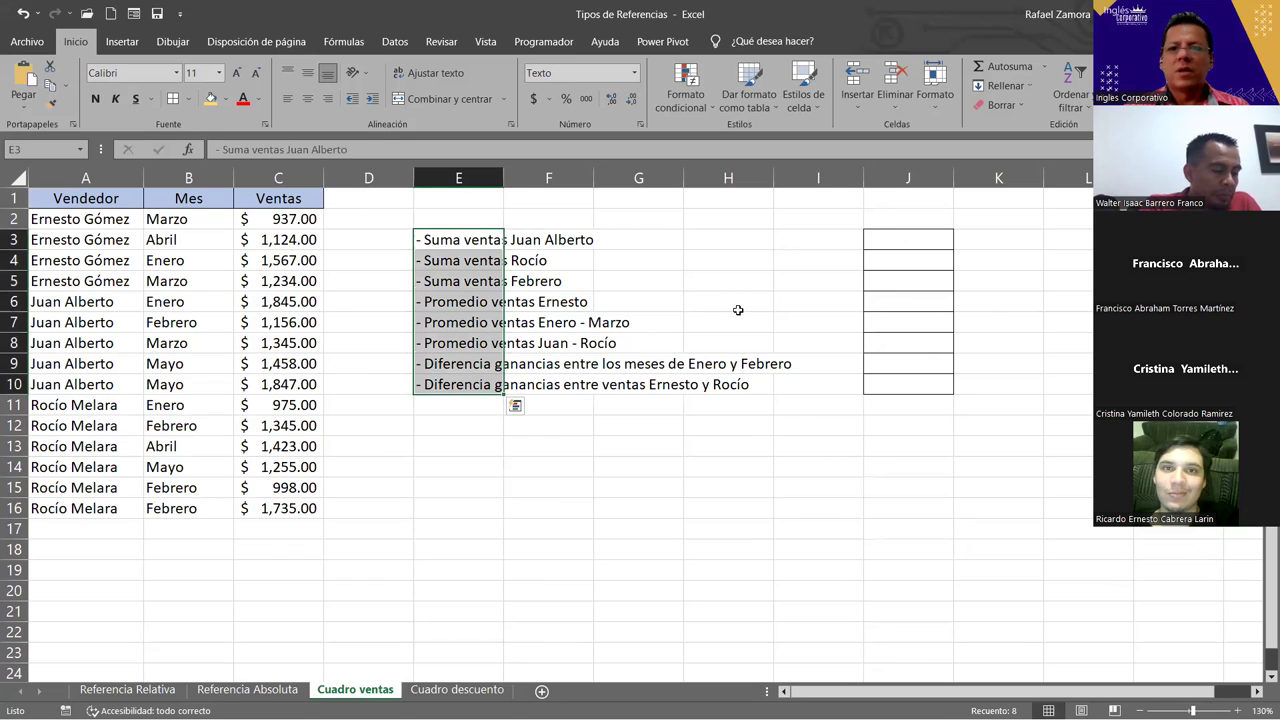
pyautogui.moveTo(903, 240); pyautogui.dragTo(908, 380)
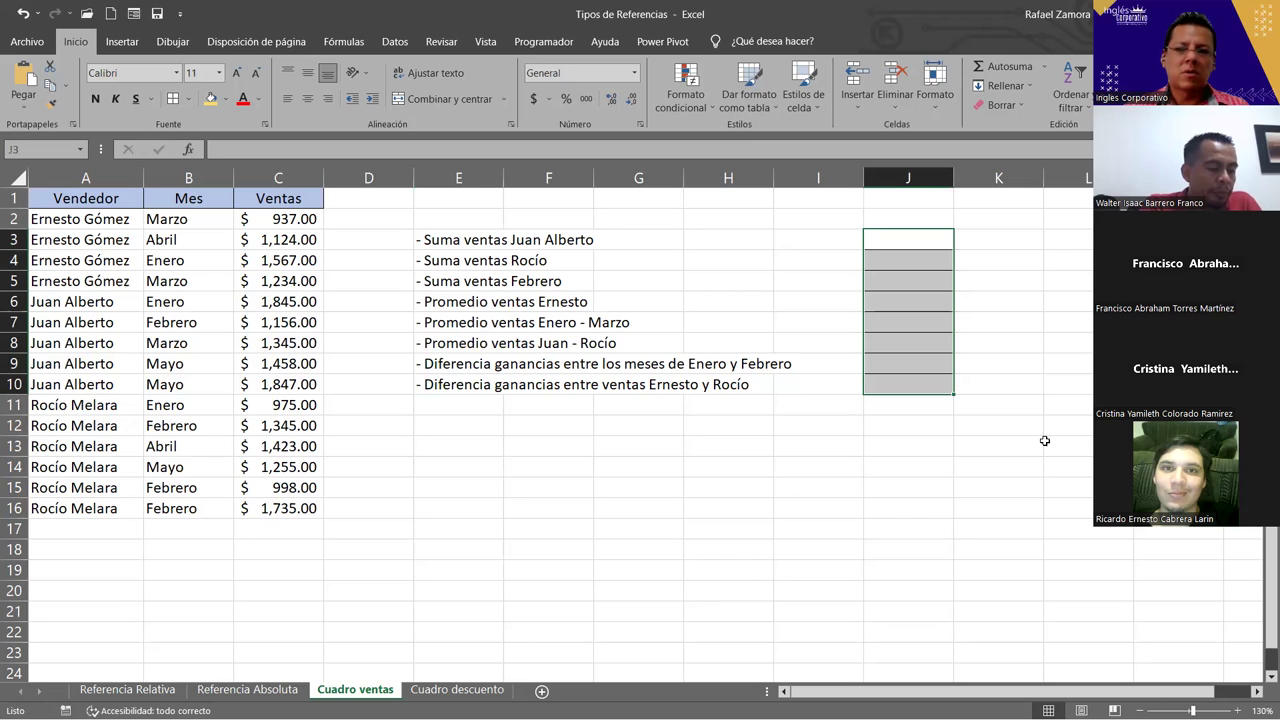
pyautogui.click(281, 221)
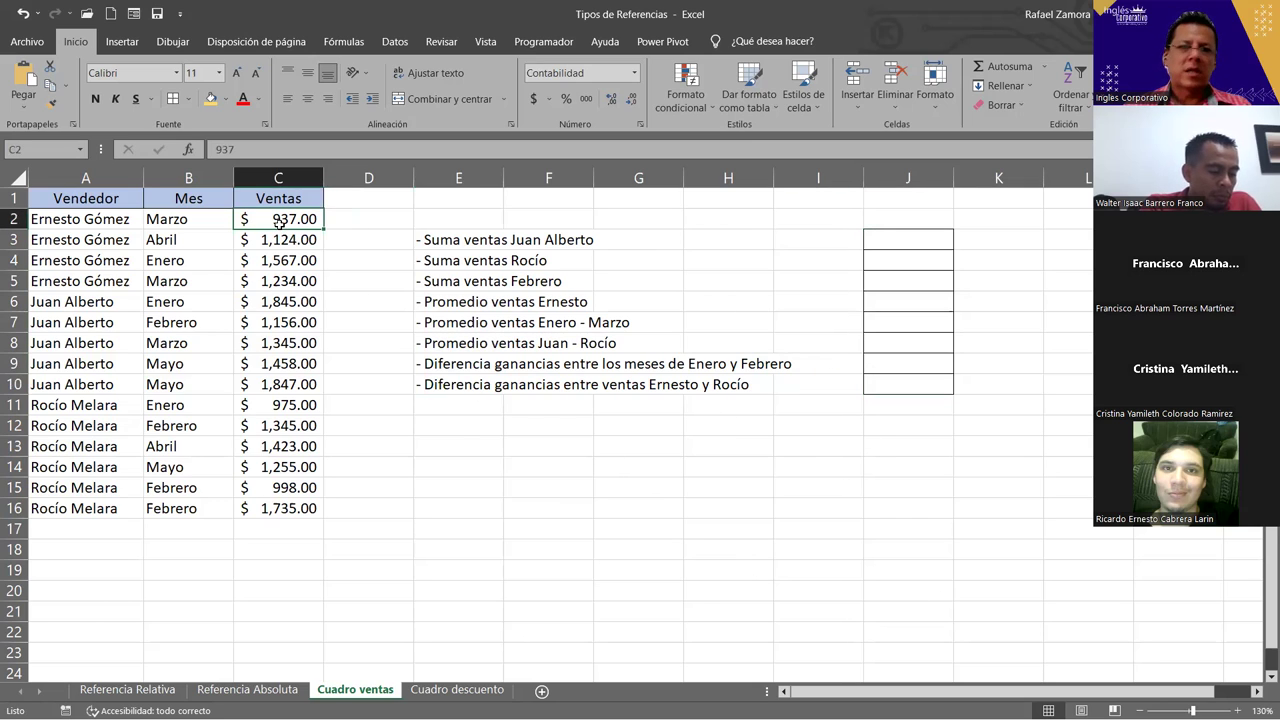
pyautogui.hotkey('ctrl', 'shift', 'Down')
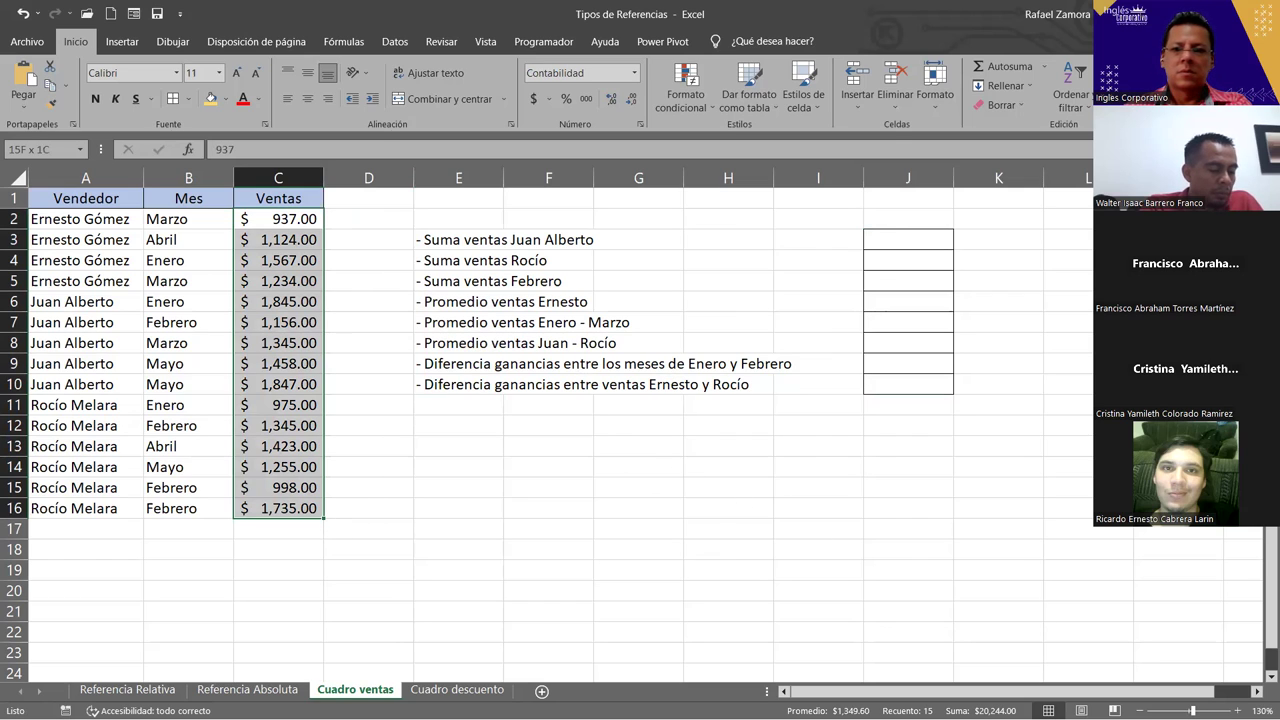
pyautogui.click(540, 450)
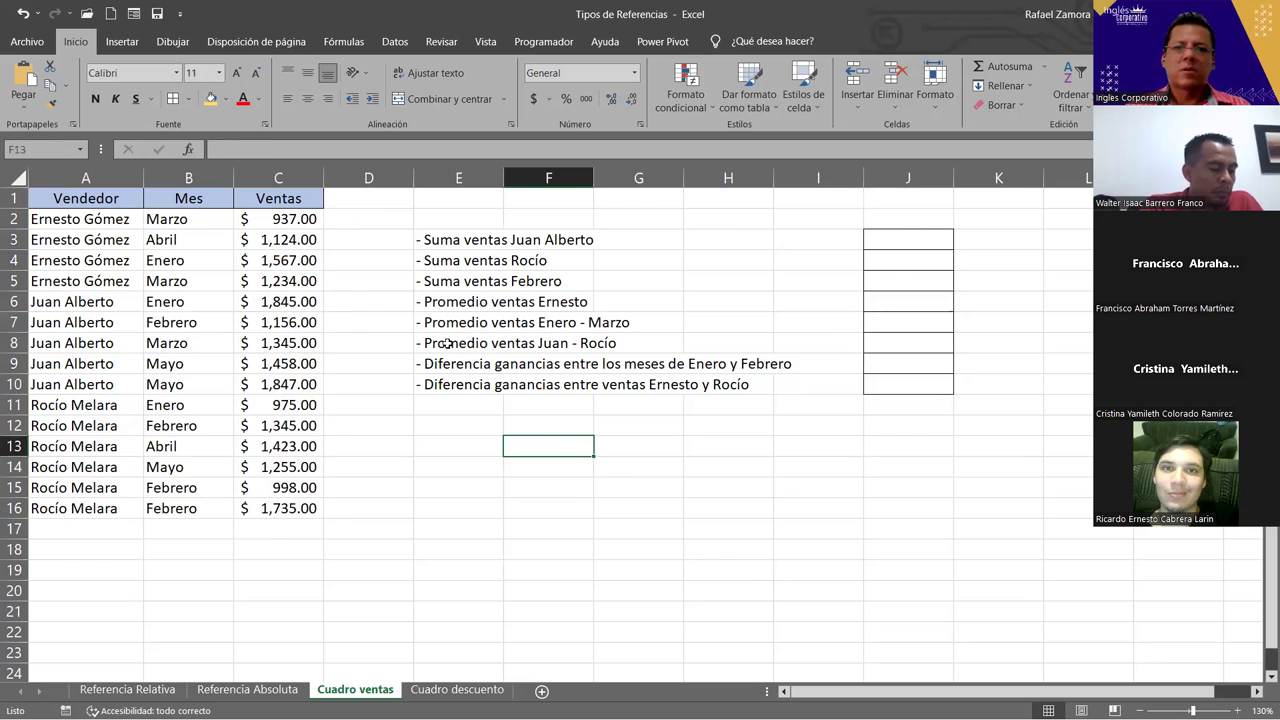
pyautogui.click(910, 238)
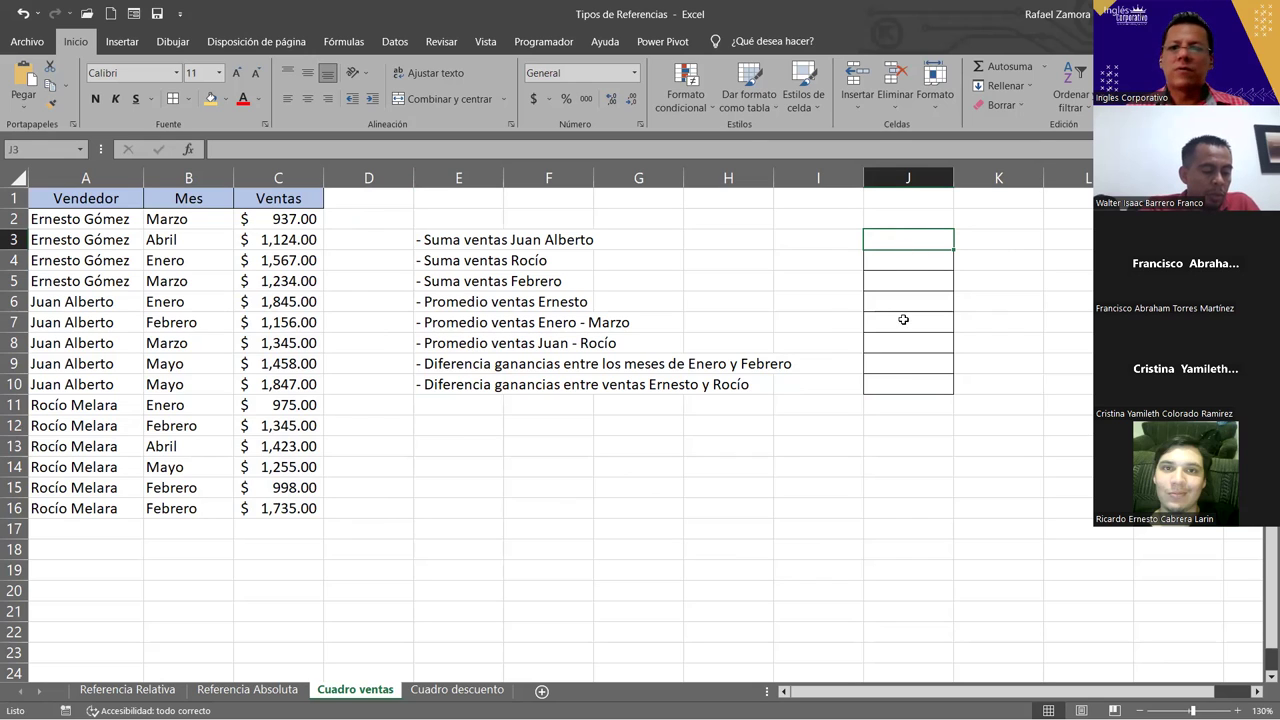
pyautogui.moveTo(905, 240); pyautogui.dragTo(903, 384)
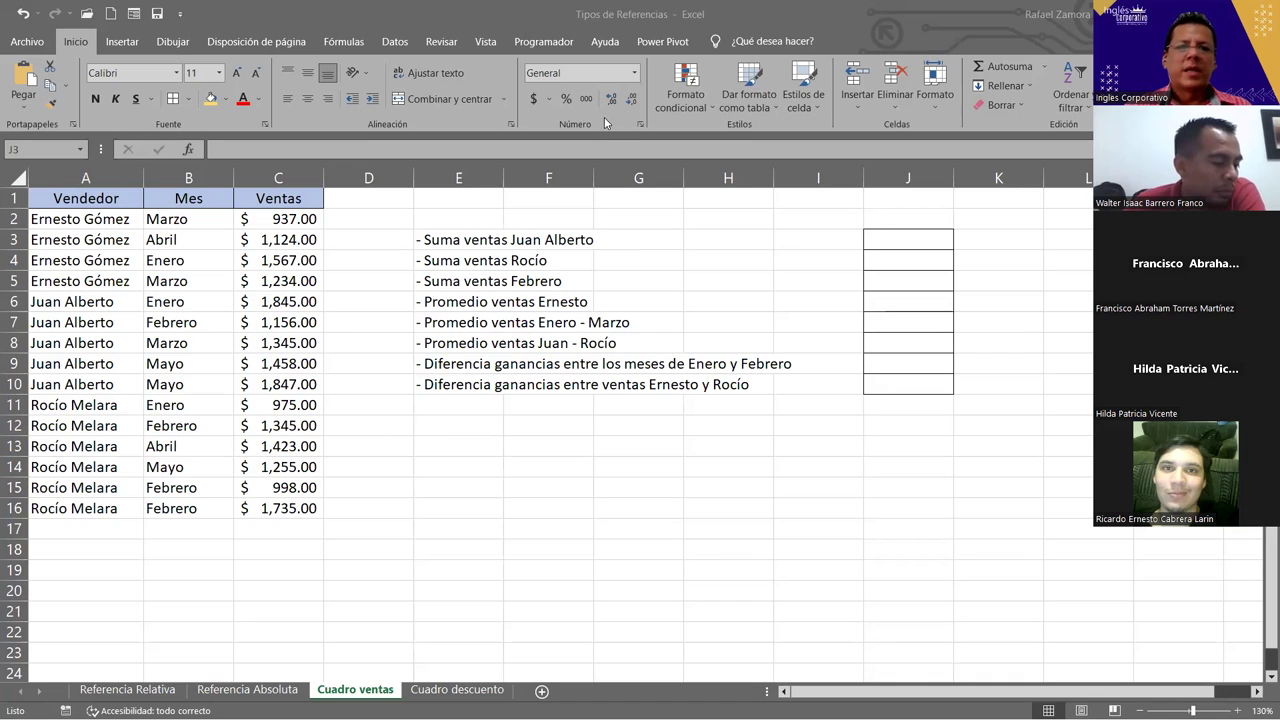
pyautogui.click(220, 55)
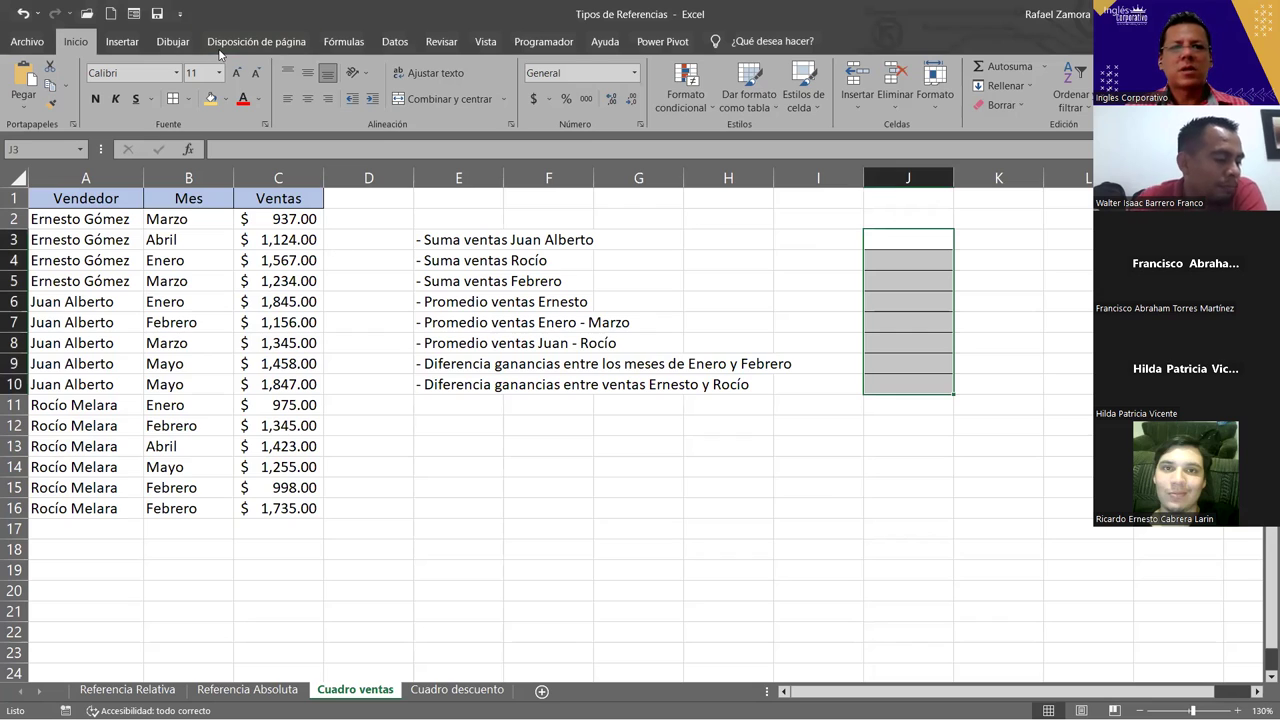
pyautogui.click(152, 281)
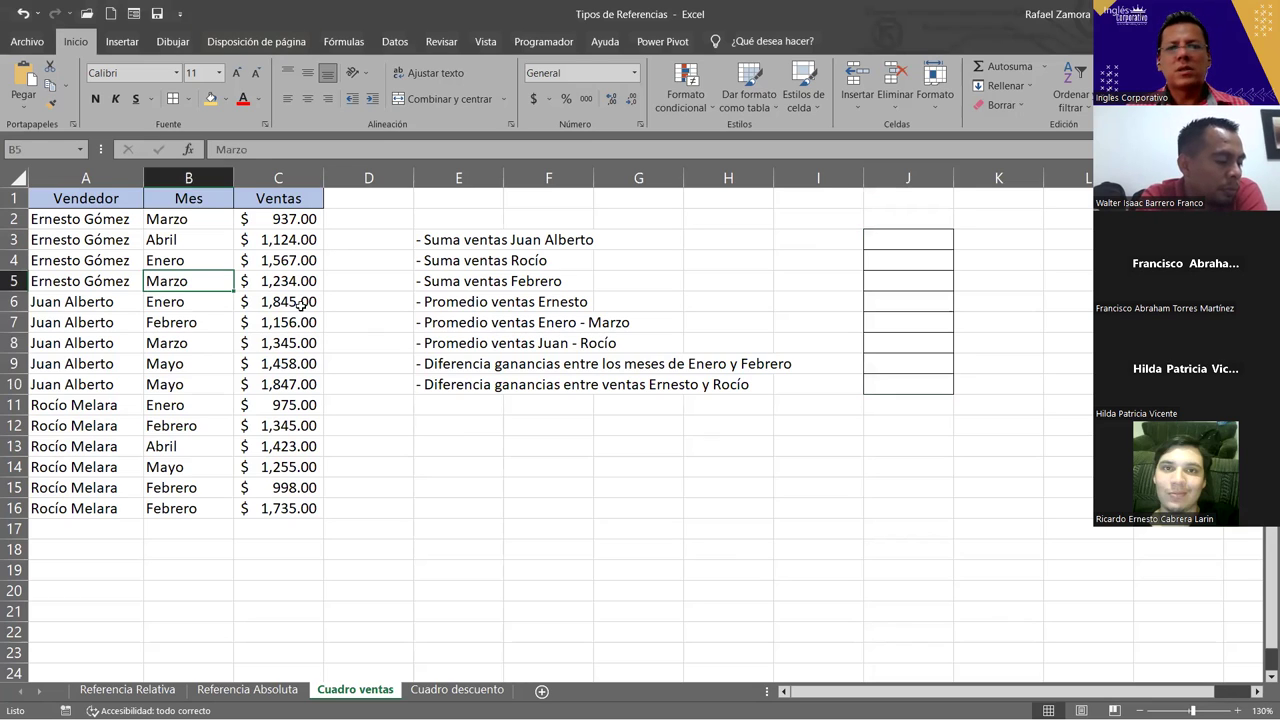
pyautogui.click(266, 298)
pyautogui.moveTo(908, 237); pyautogui.dragTo(906, 387)
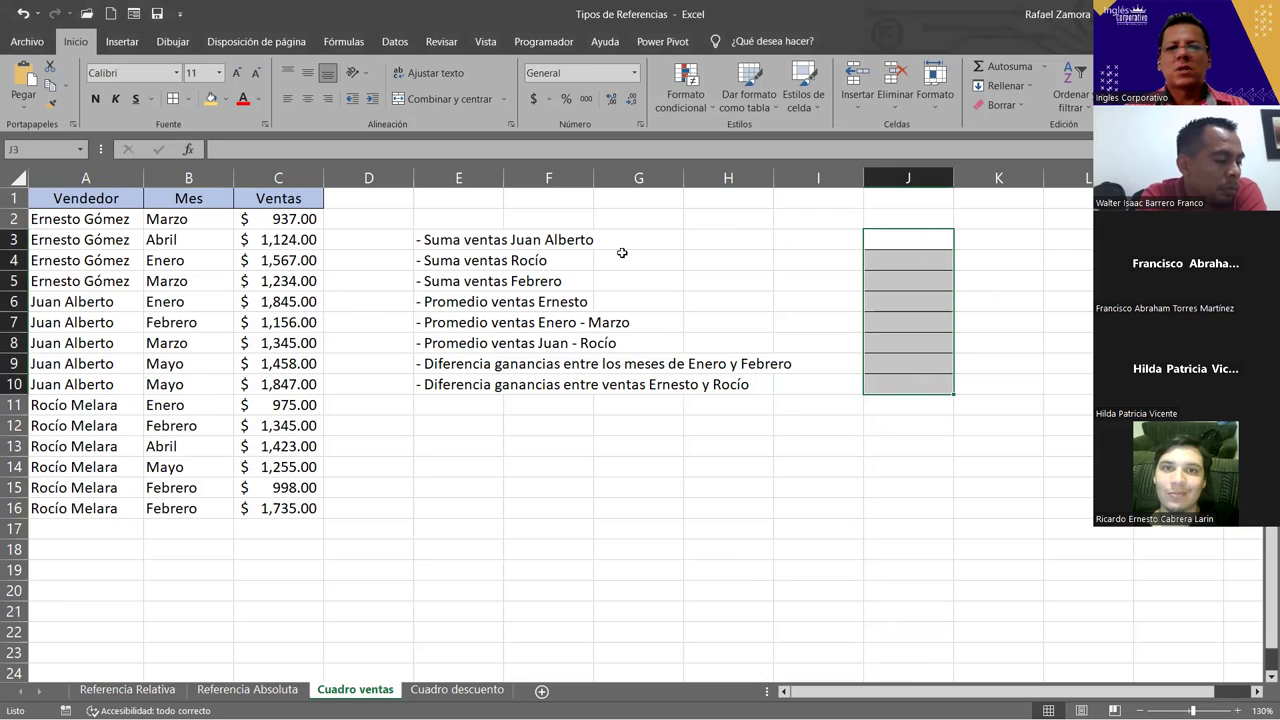
pyautogui.click(891, 238)
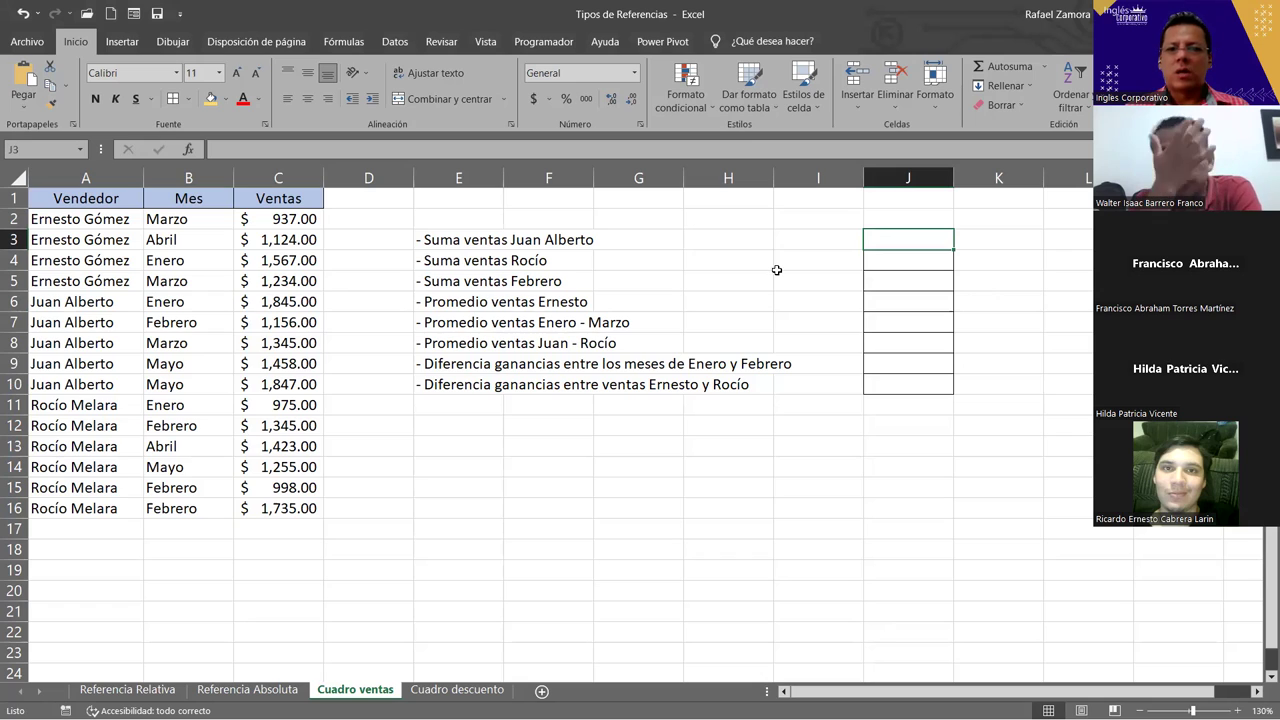
pyautogui.click(908, 257)
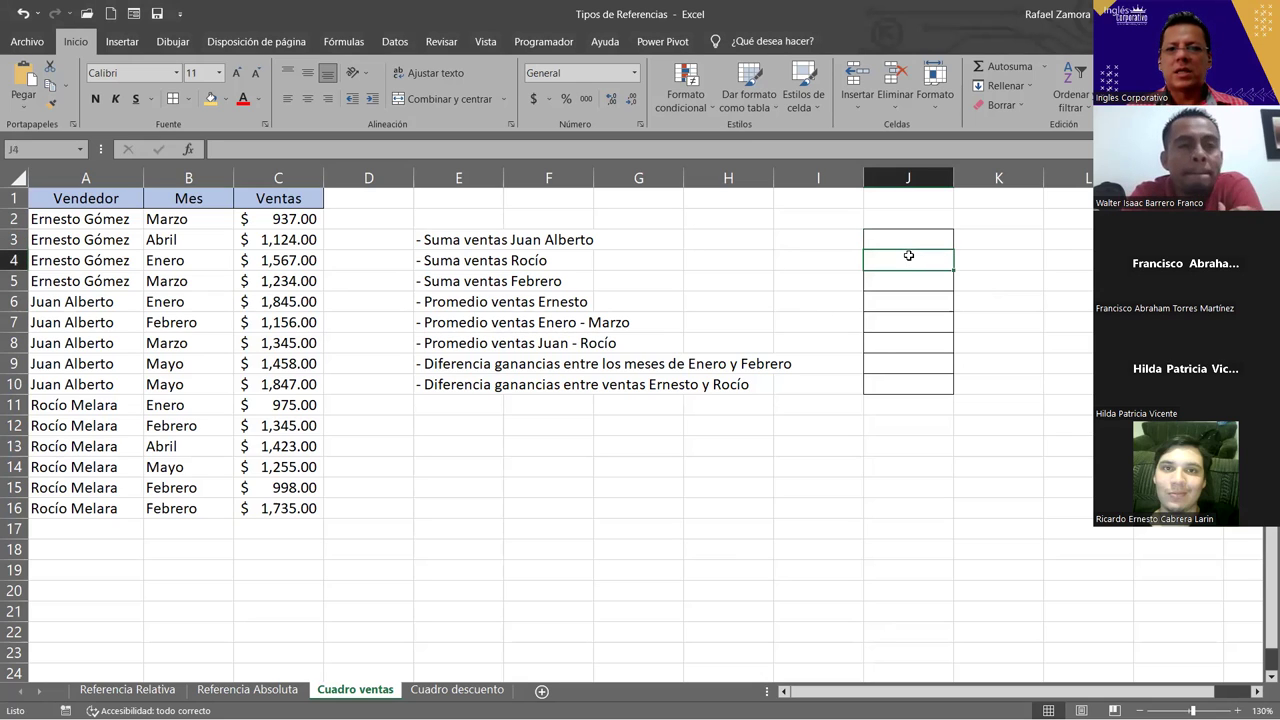
pyautogui.click(907, 286)
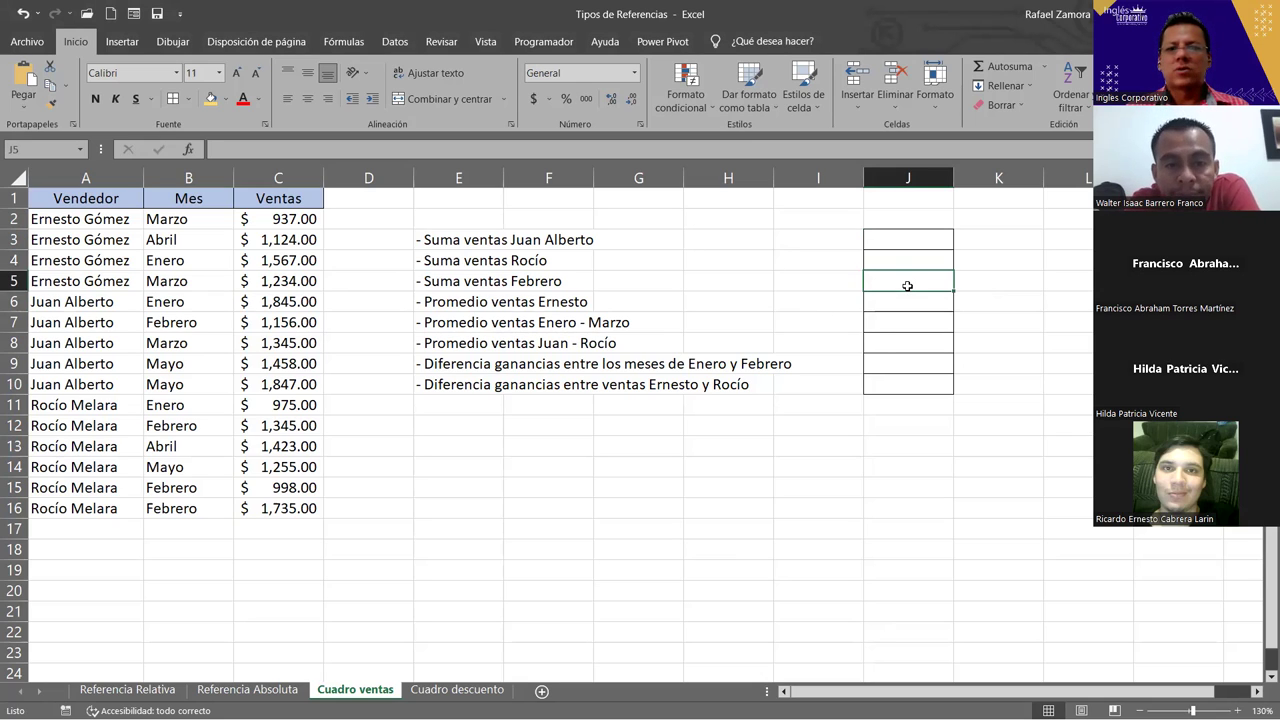
pyautogui.click(924, 306)
pyautogui.click(916, 327)
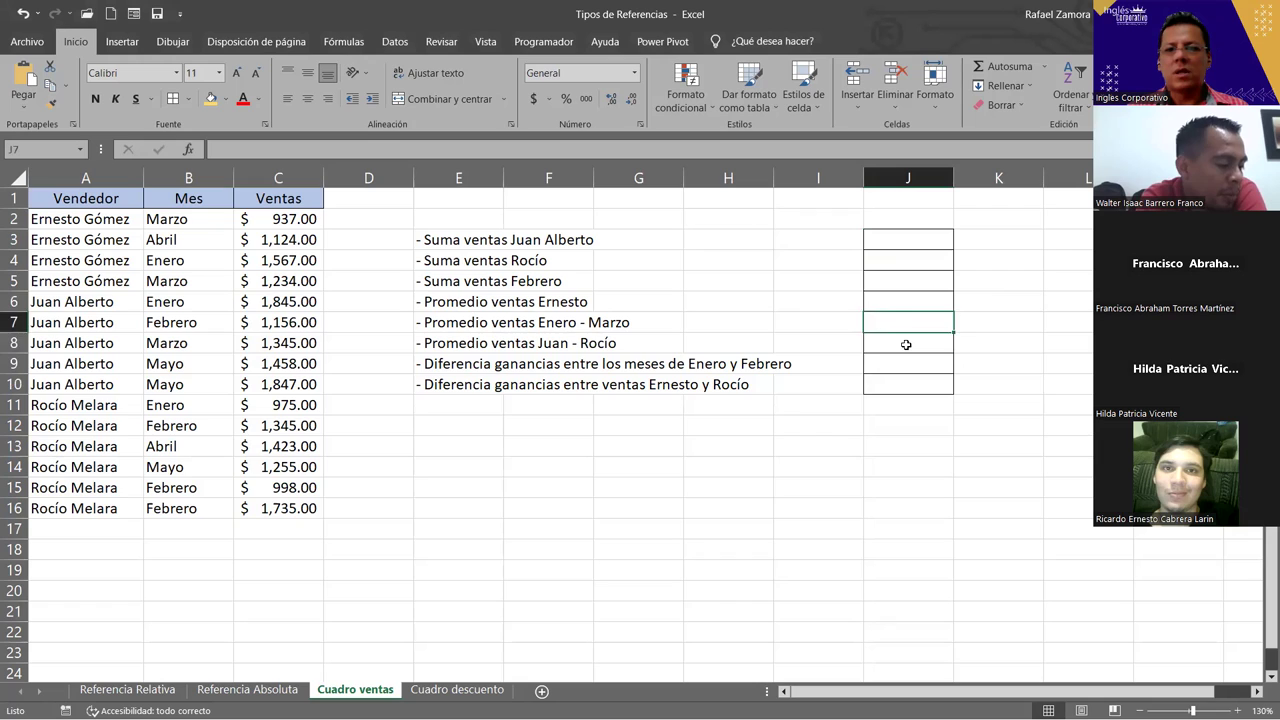
pyautogui.click(906, 341)
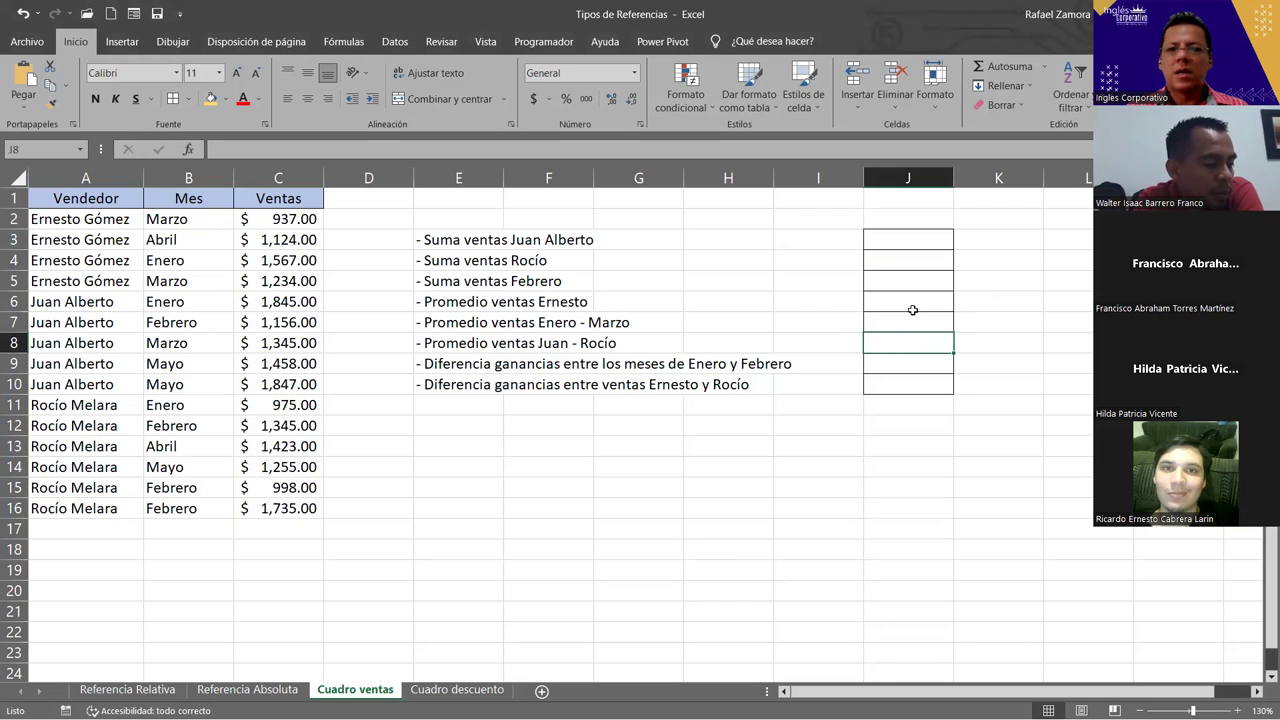
pyautogui.click(921, 366)
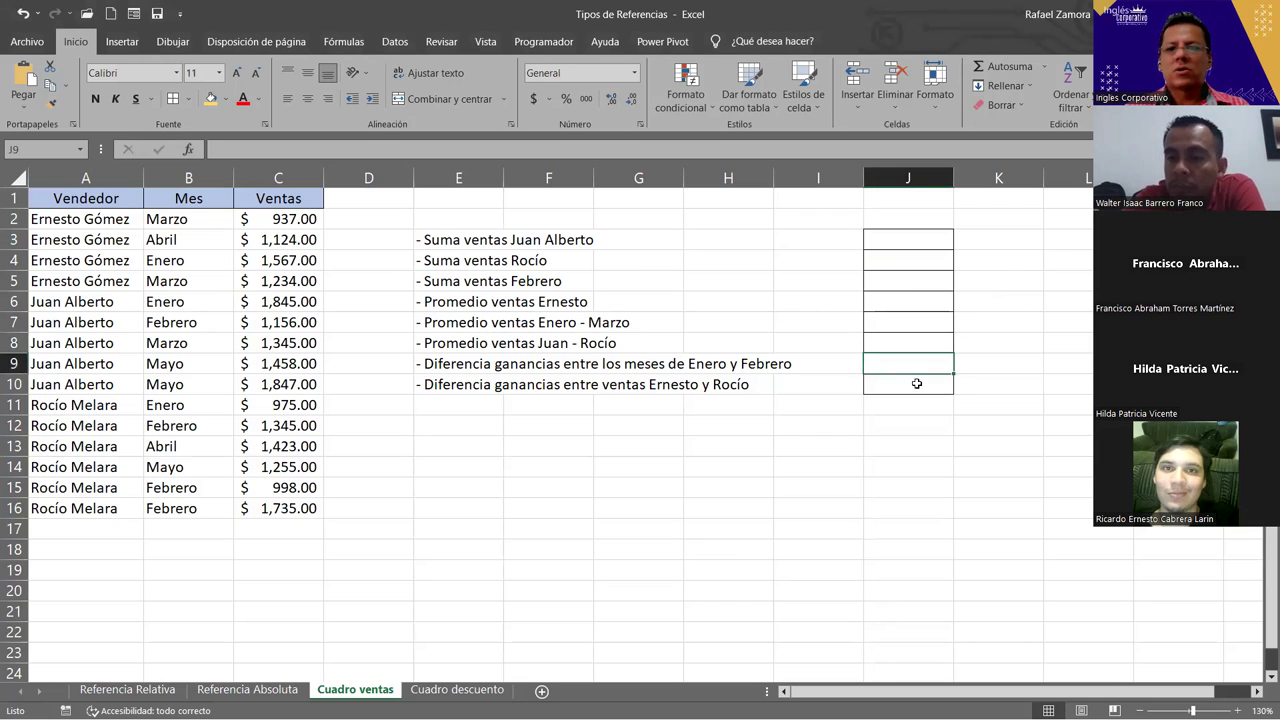
pyautogui.click(919, 379)
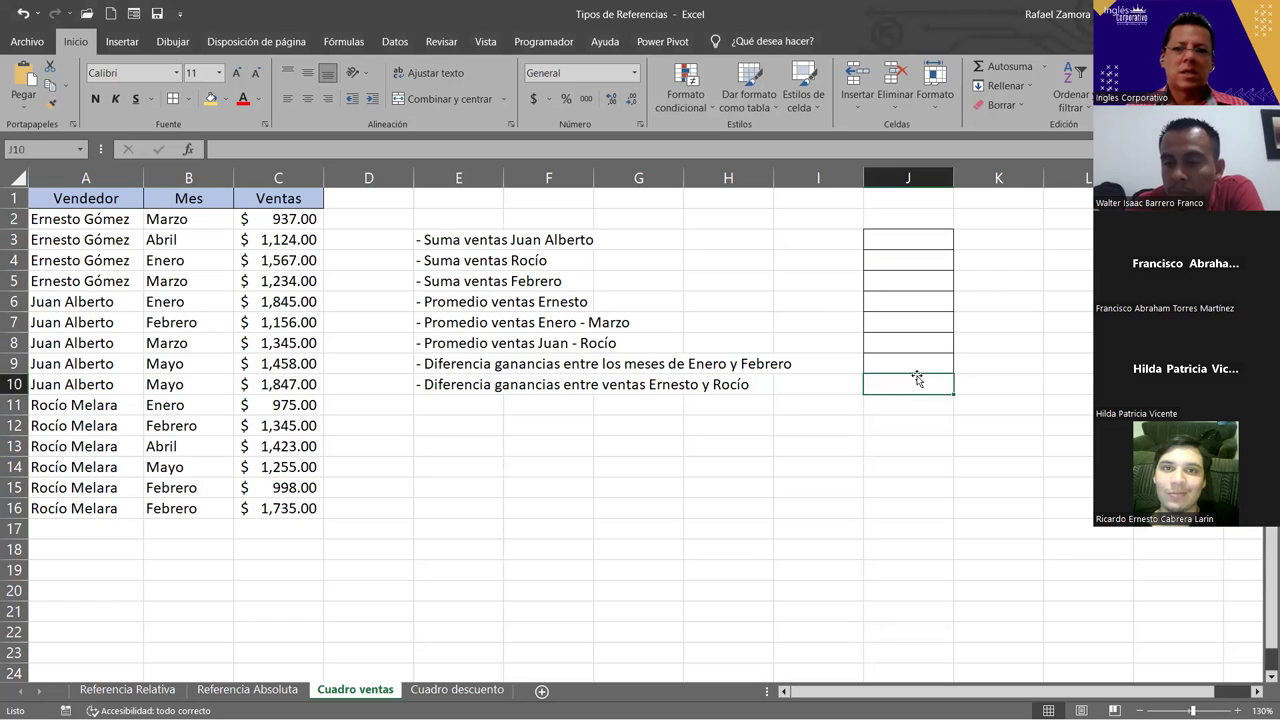
pyautogui.click(899, 361)
pyautogui.click(923, 383)
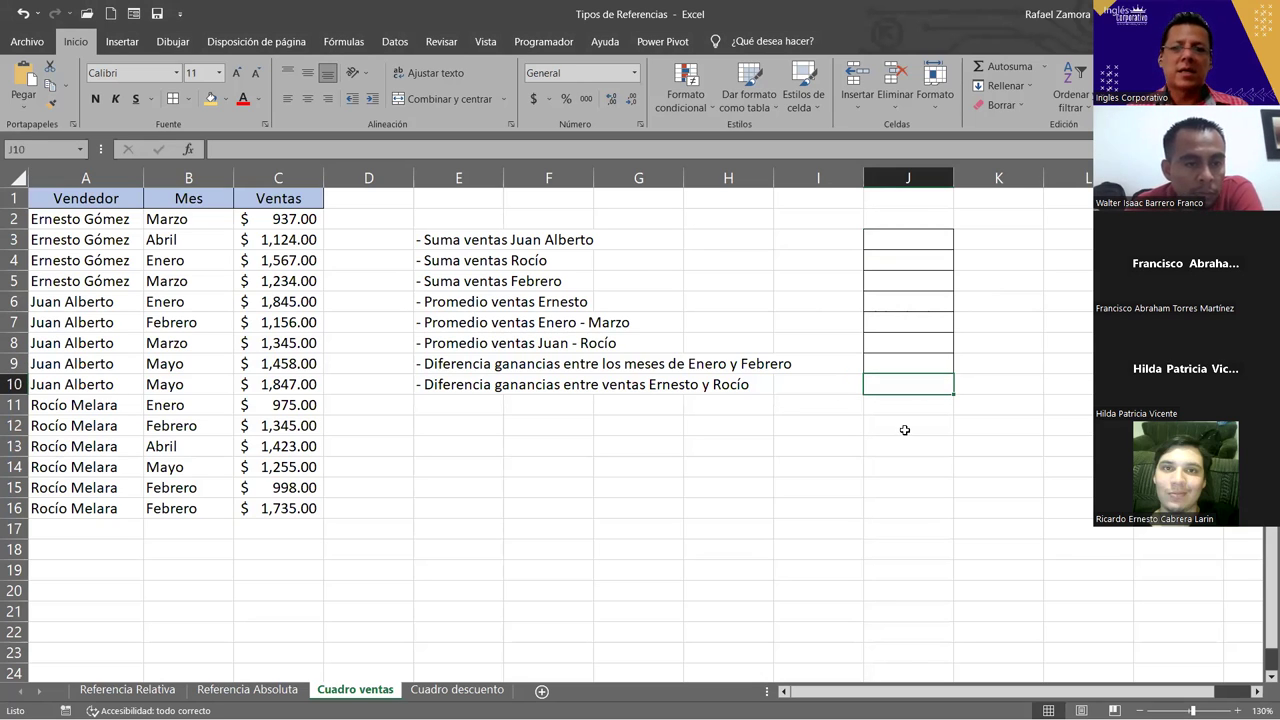
pyautogui.click(899, 233)
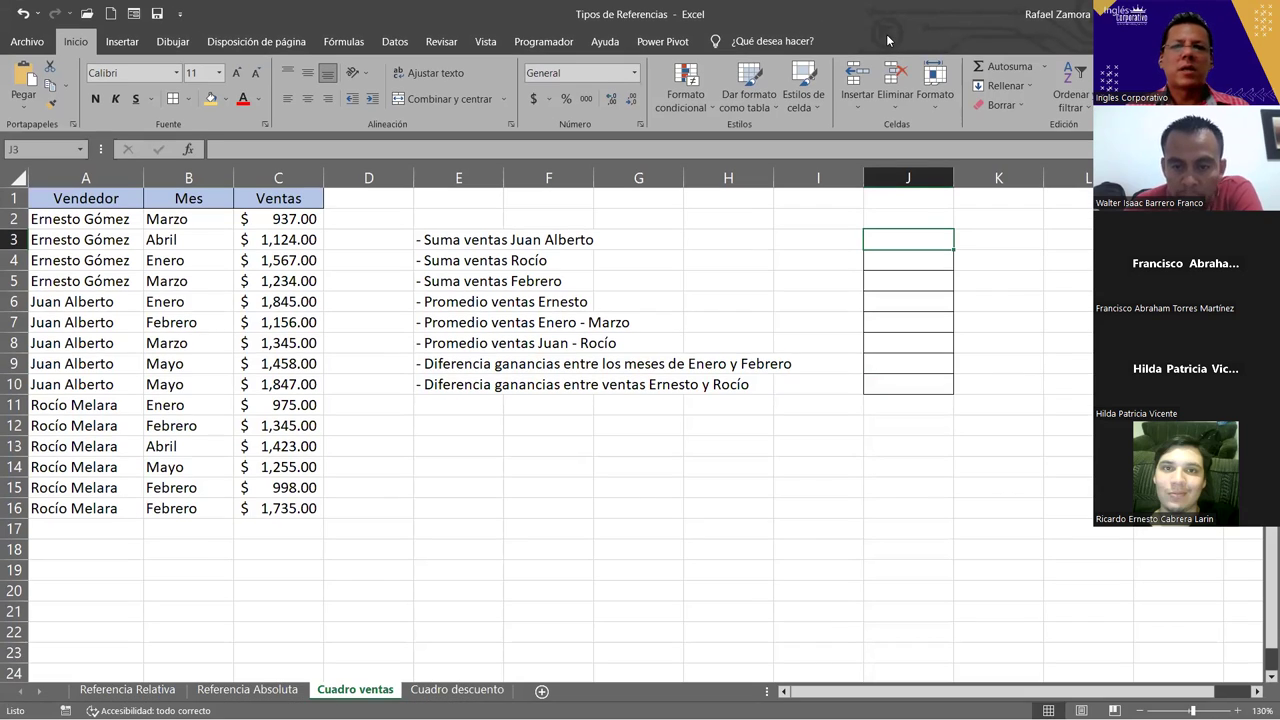
# Step: Insert an orange-outline WordArt reading 'EN PRACTICA' and place it below the task list
pyautogui.click(121, 38)
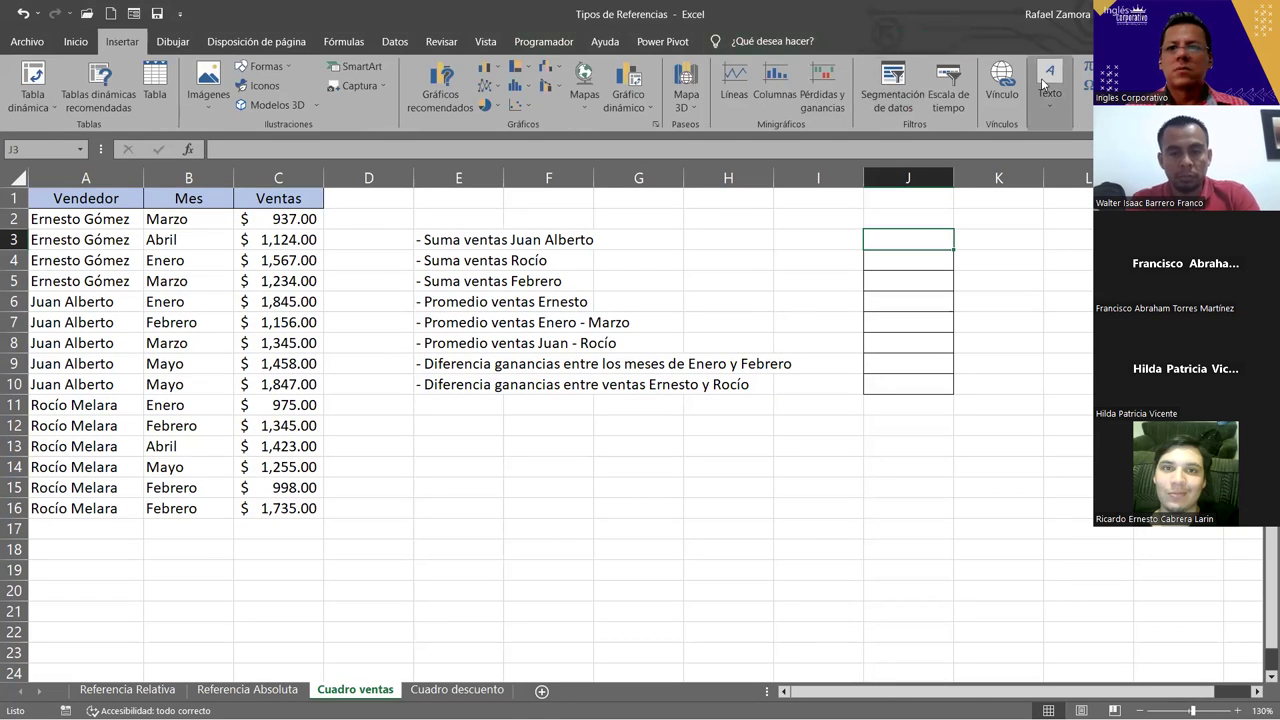
pyautogui.click(1046, 85)
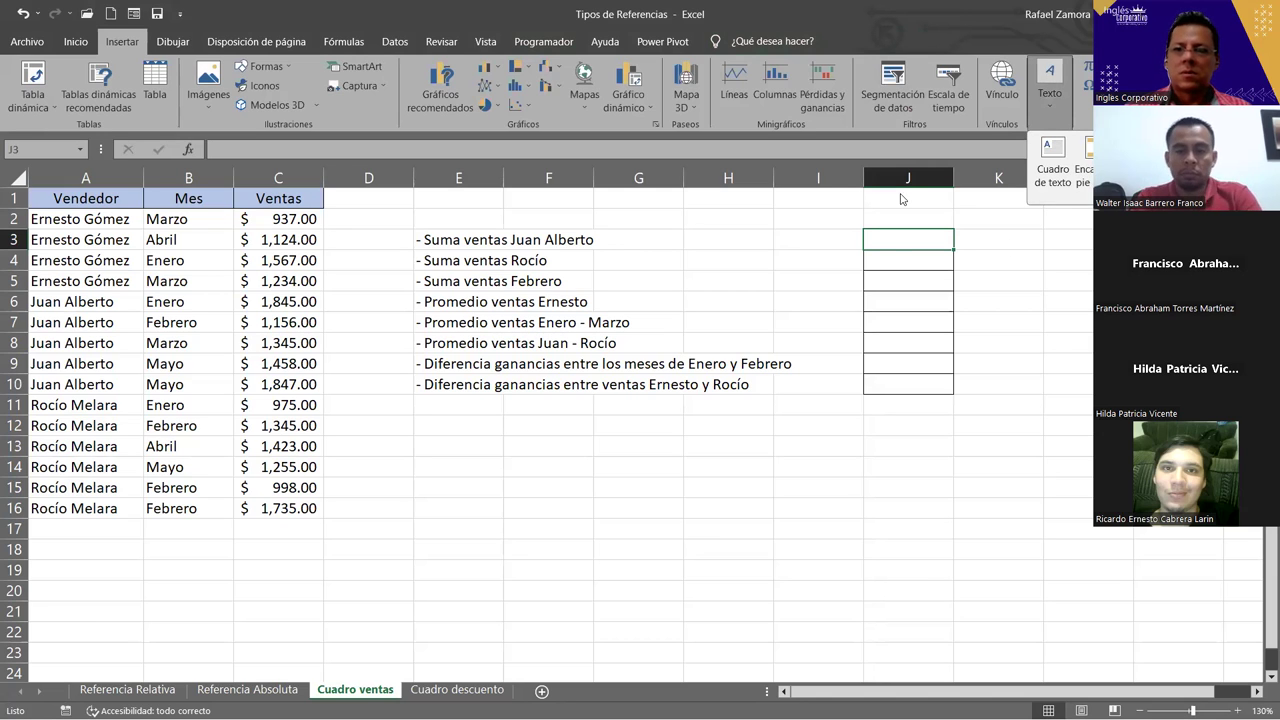
pyautogui.click(1118, 160)
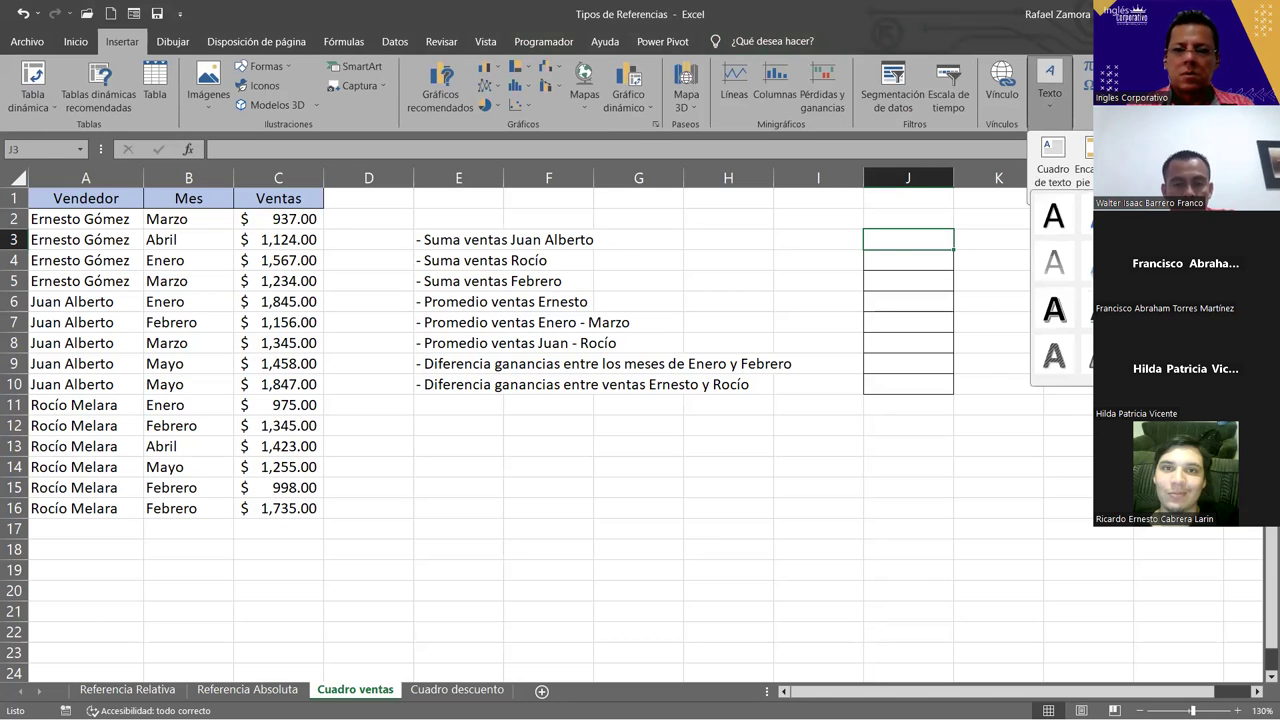
pyautogui.click(1100, 309)
pyautogui.write('EN PRACTICA')
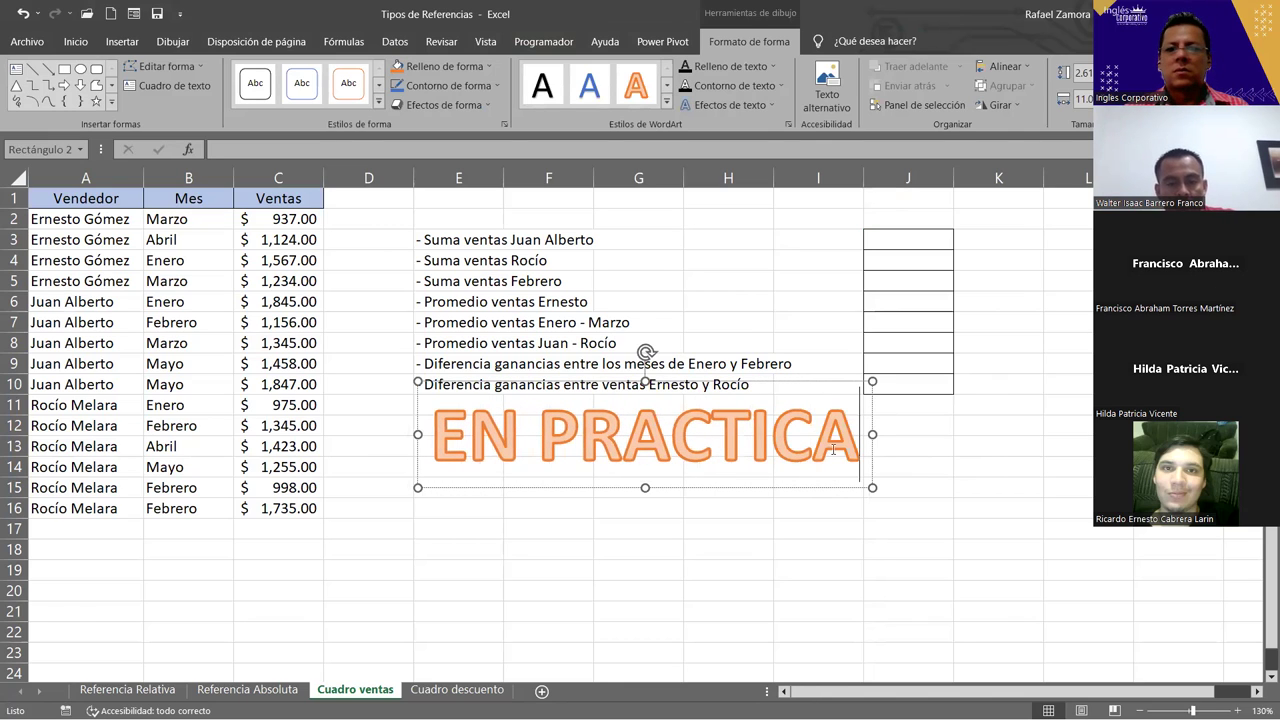
pyautogui.moveTo(808, 487); pyautogui.dragTo(797, 612)
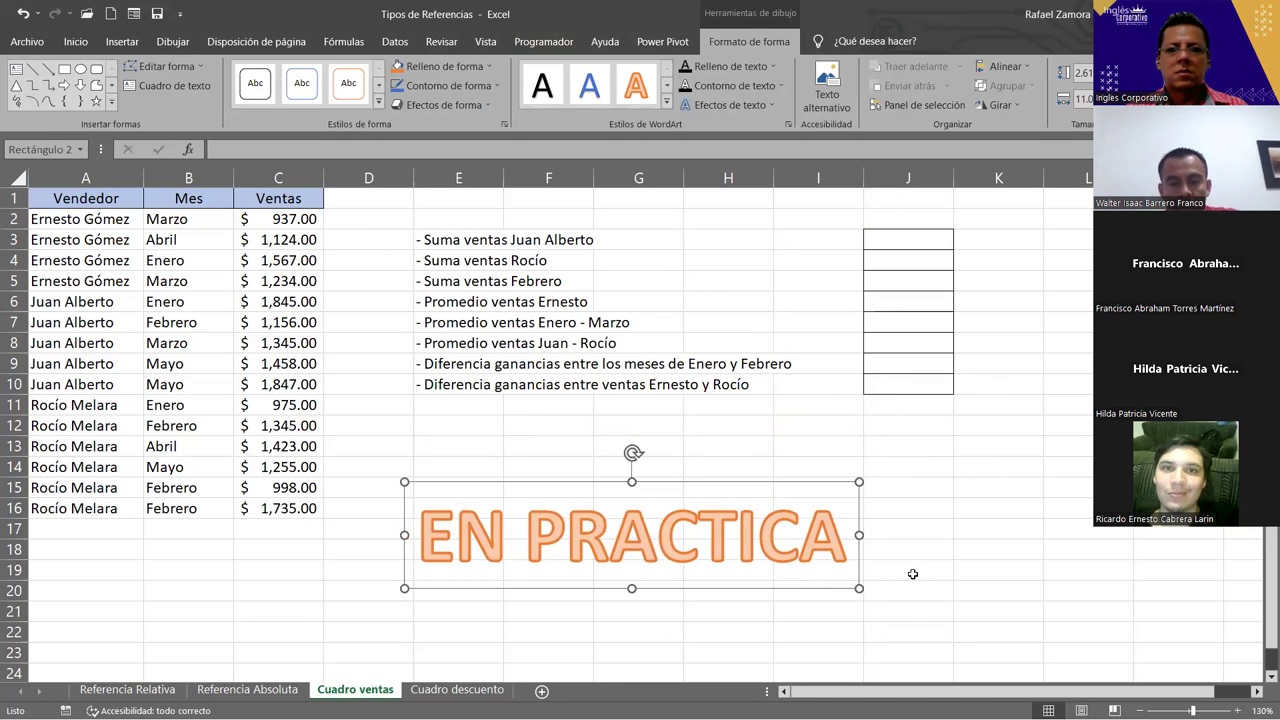
pyautogui.click(911, 590)
pyautogui.click(1004, 572)
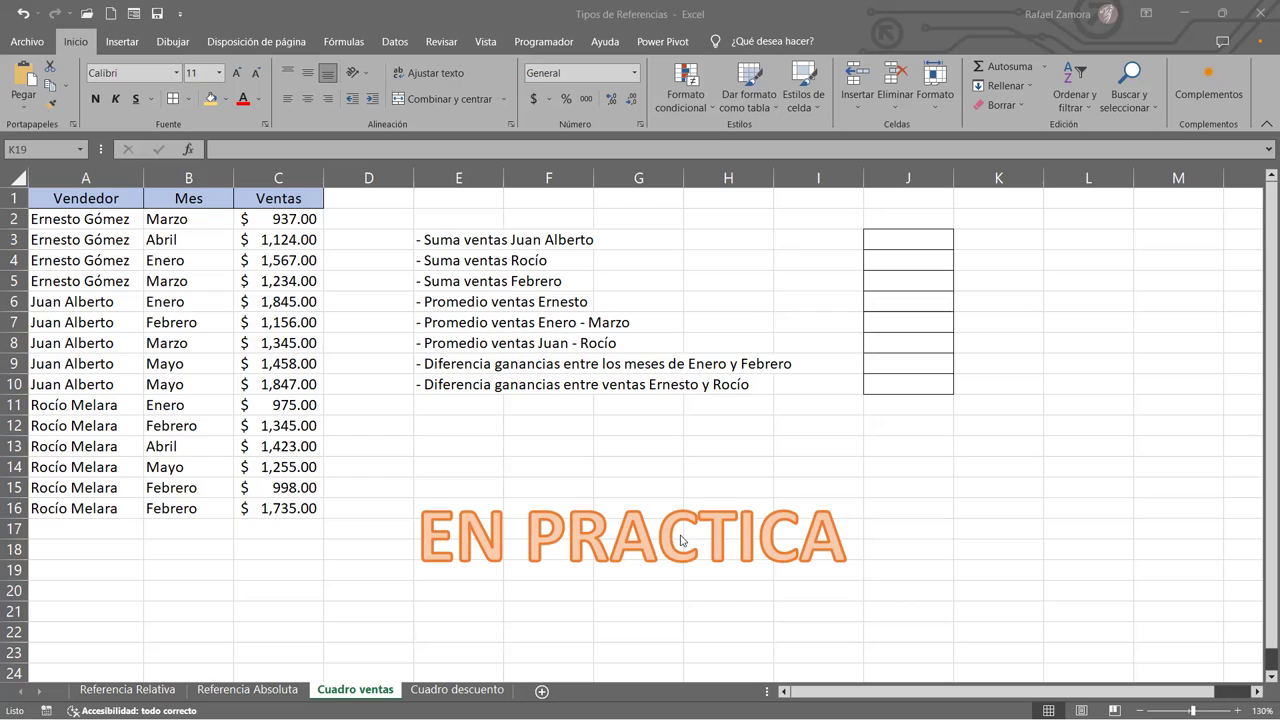
pyautogui.press('F2')
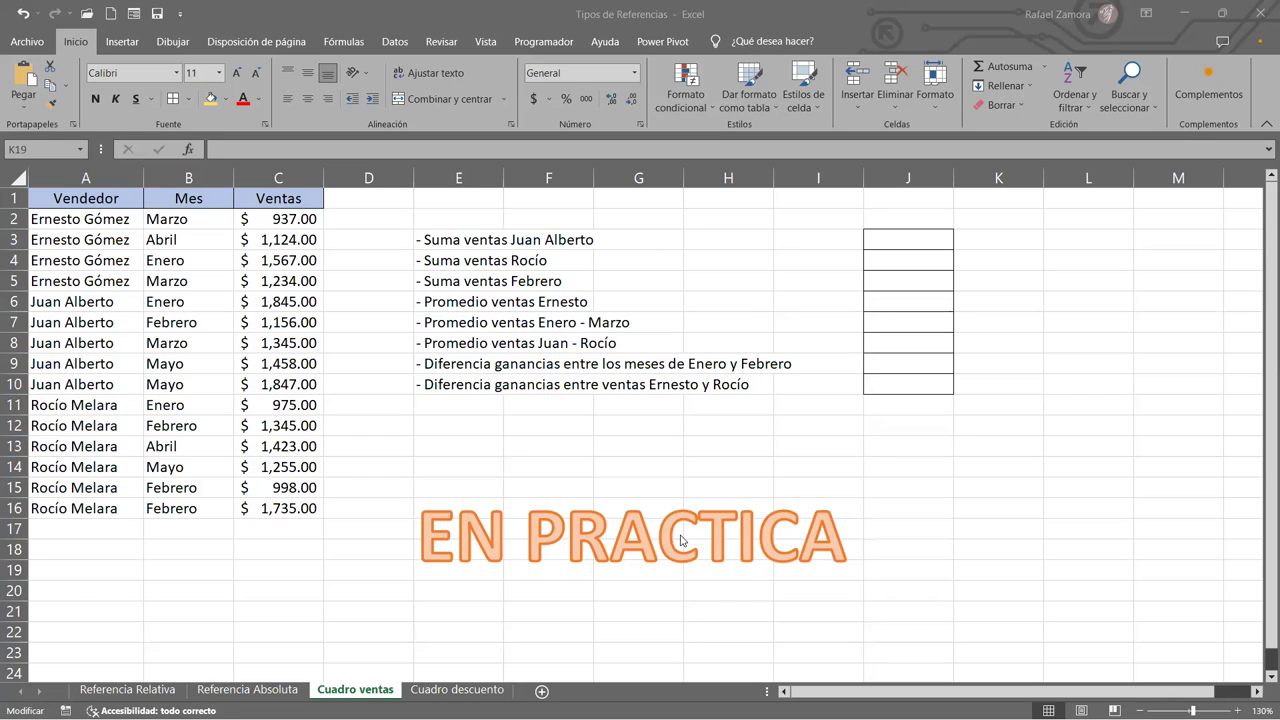
pyautogui.press('Escape')
pyautogui.hotkey('ctrl', 'c')
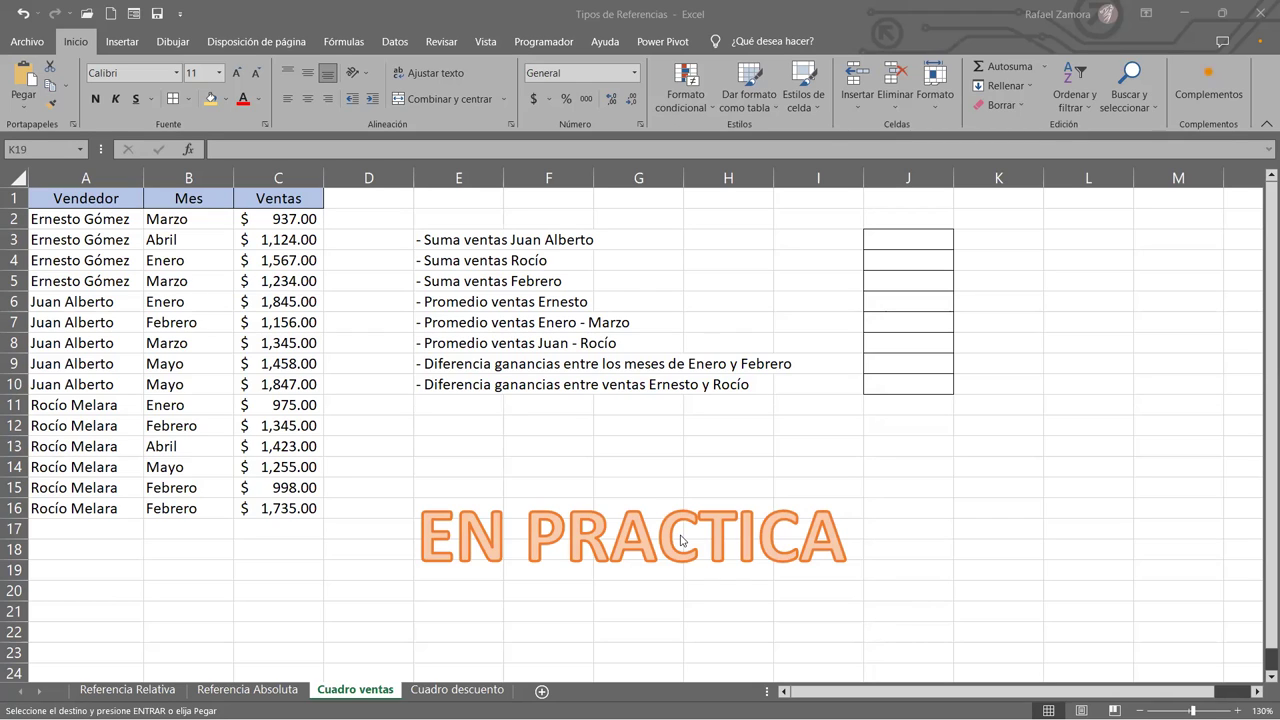
pyautogui.press('Escape')
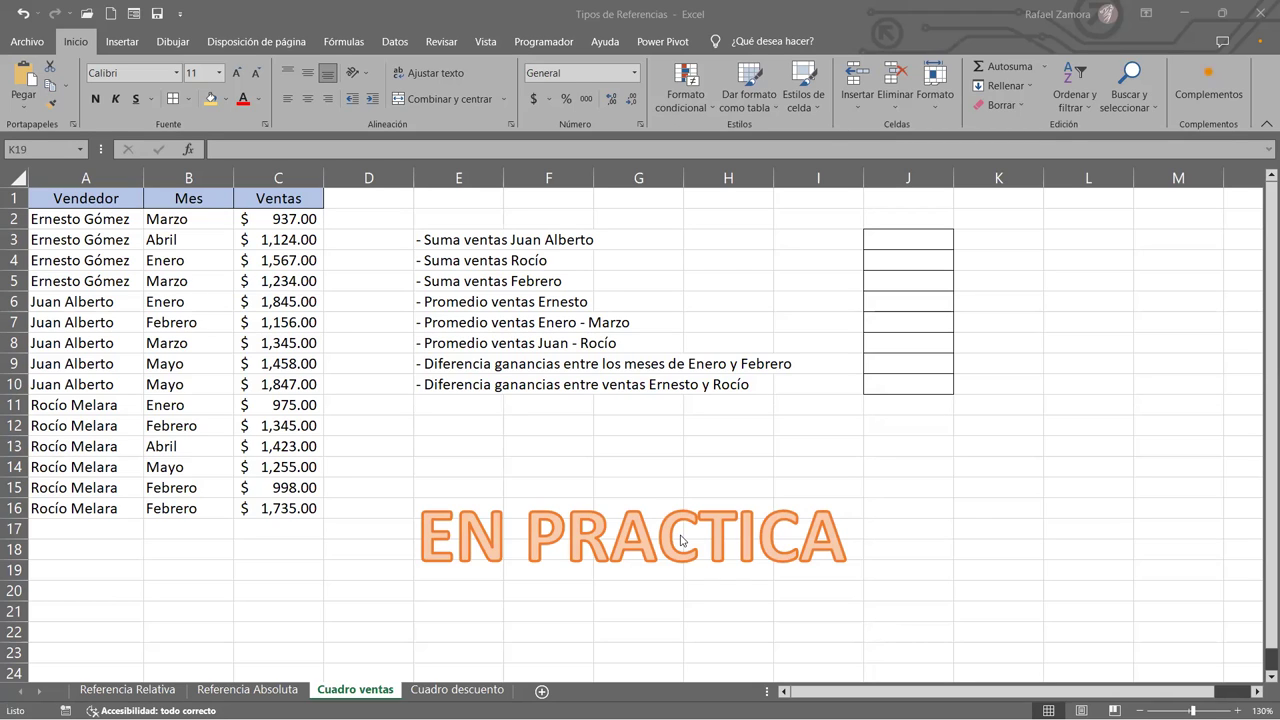
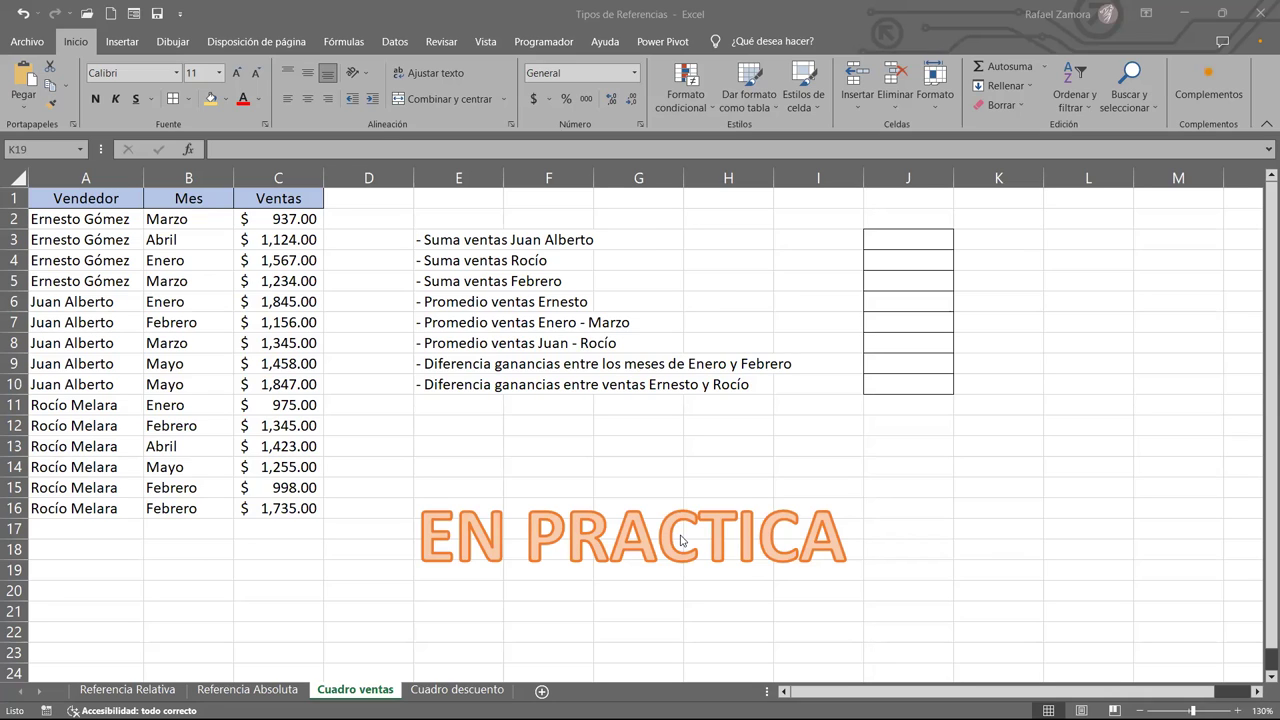
# Step: Review the Rocío and Juan Alberto sum questions, then refocus the spreadsheet
pyautogui.click(460, 260)
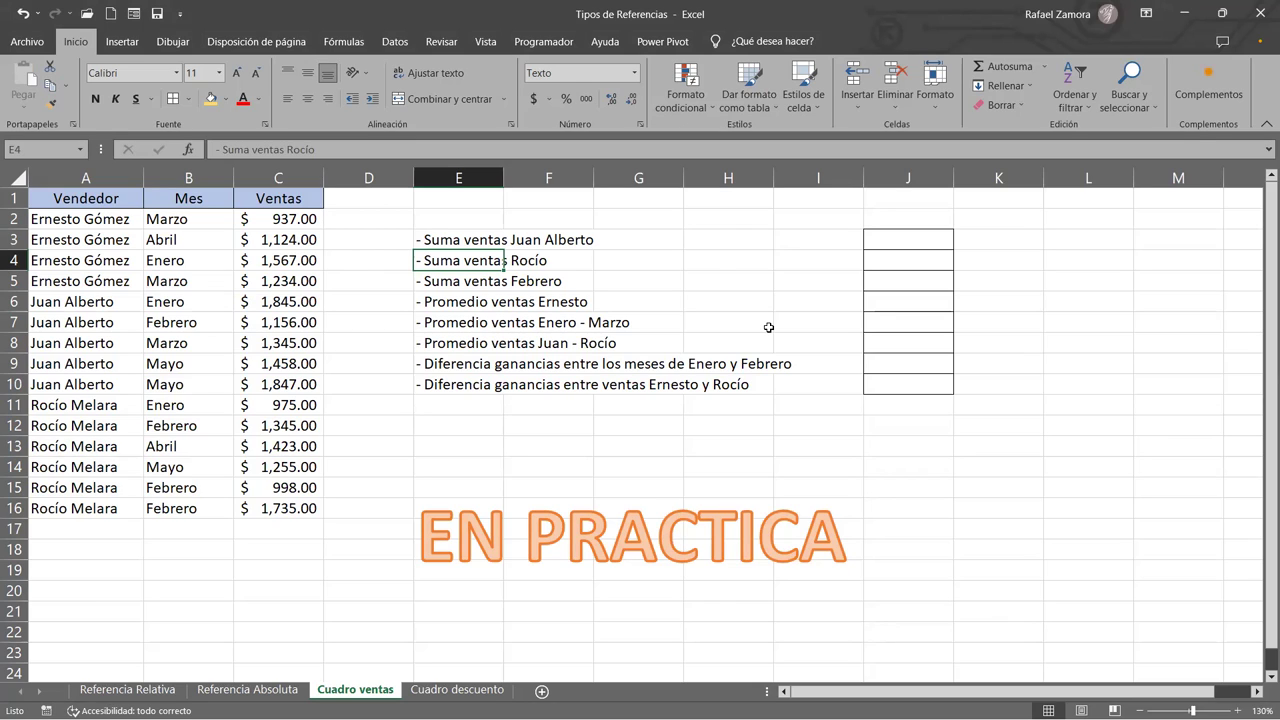
pyautogui.click(462, 238)
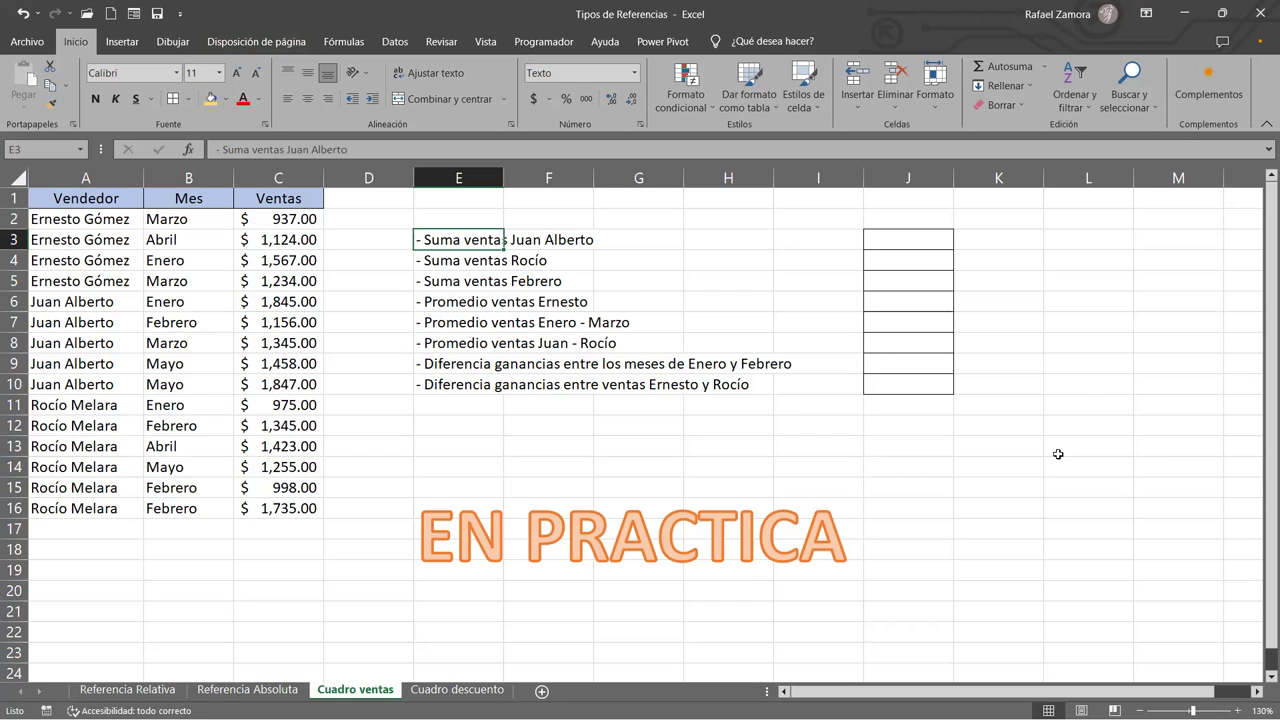
pyautogui.click(1152, 456)
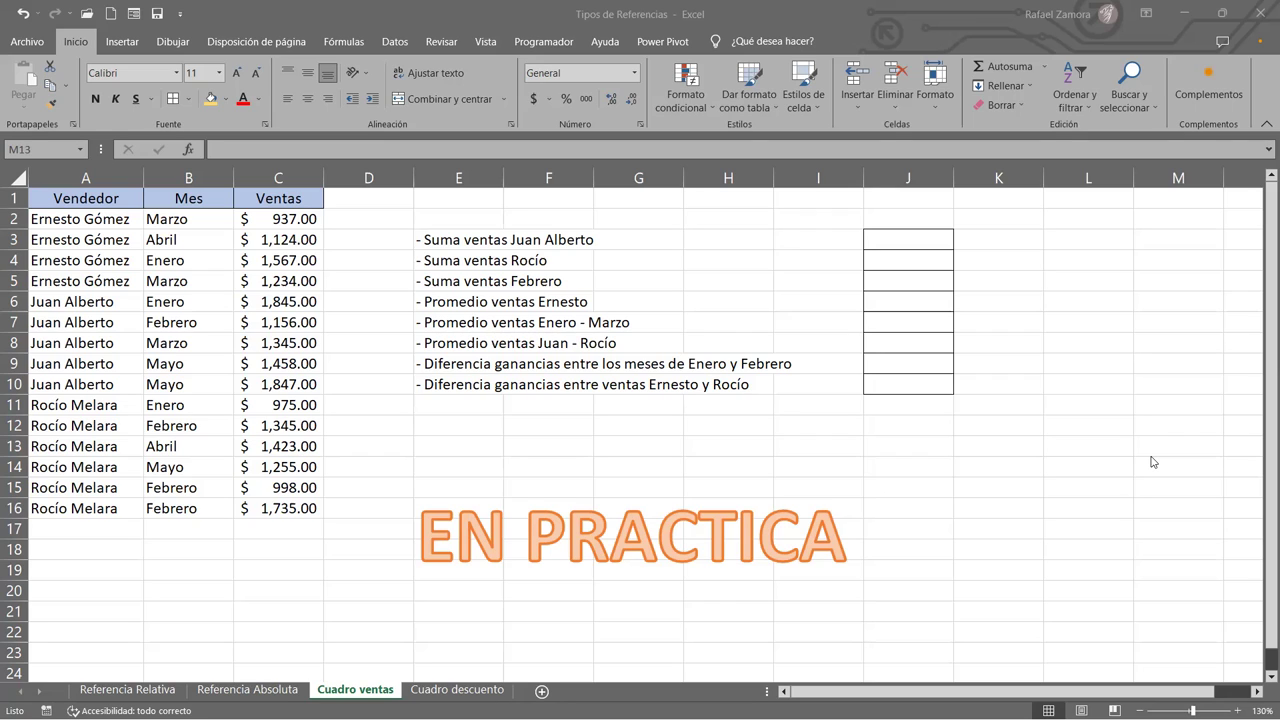
pyautogui.click(1084, 156)
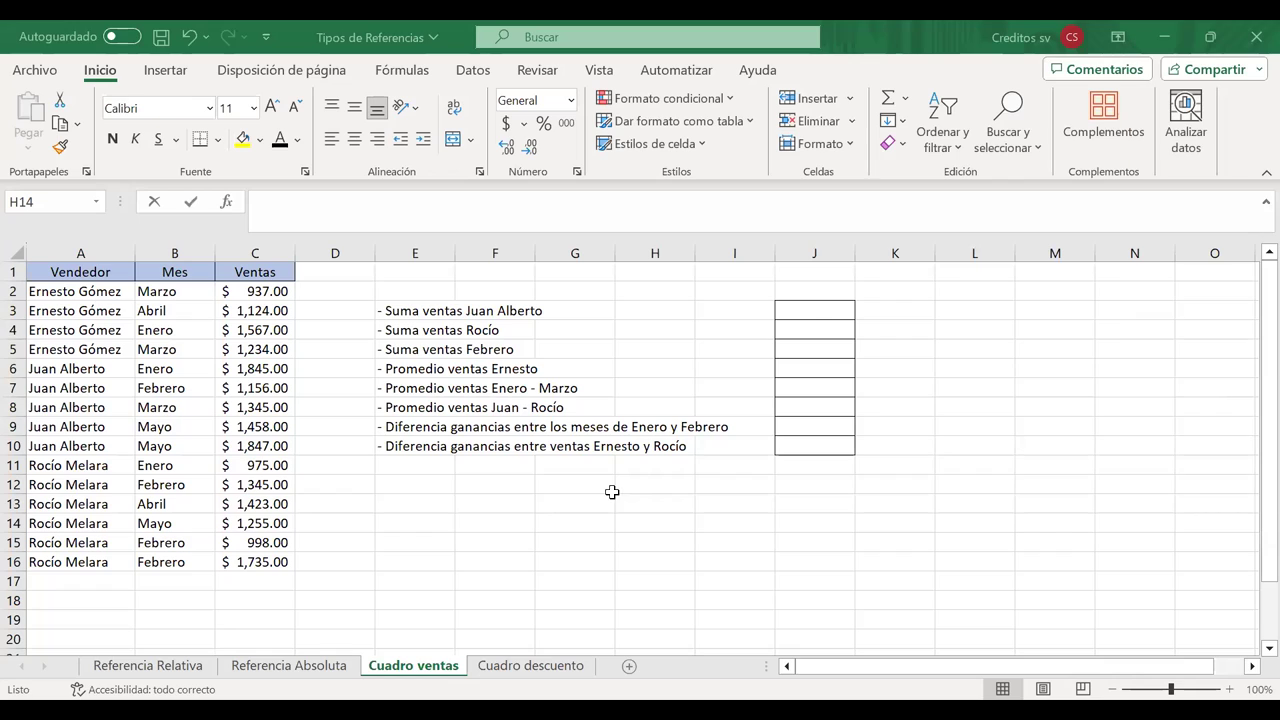
# Step: Try entering =C6:C10 in J3, then undo the spilled range result
pyautogui.click(815, 317)
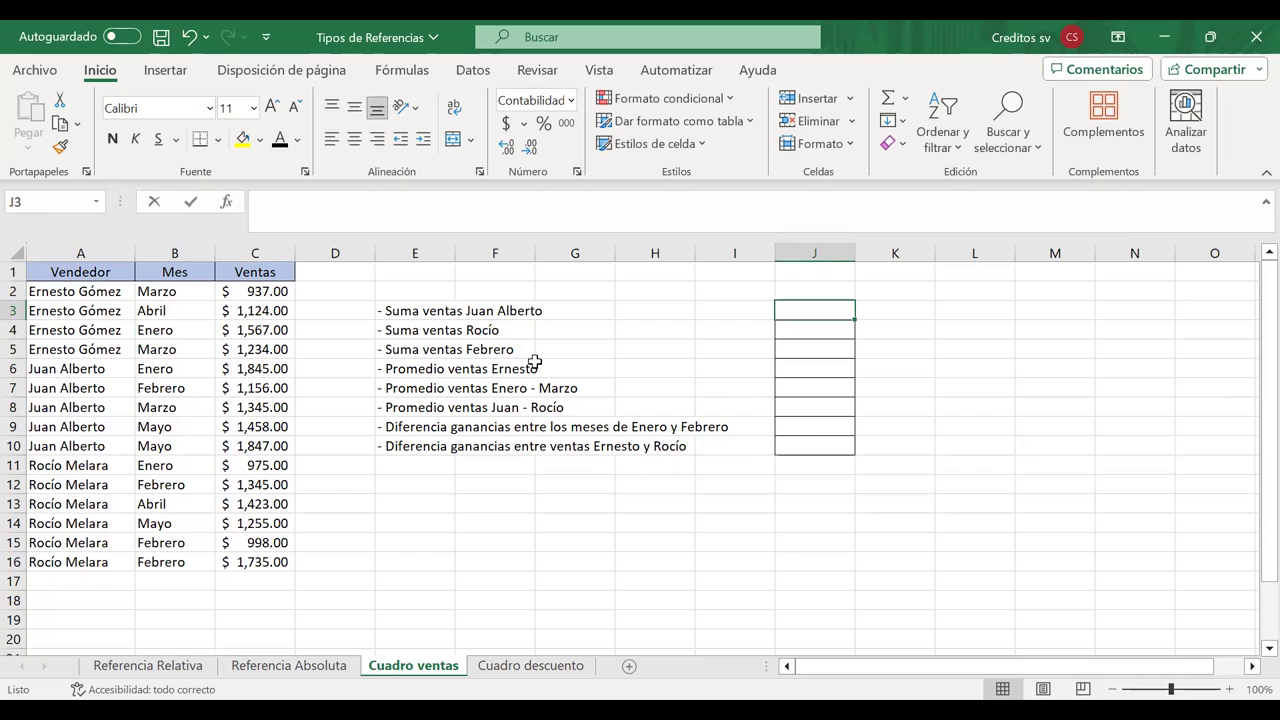
pyautogui.write('=')
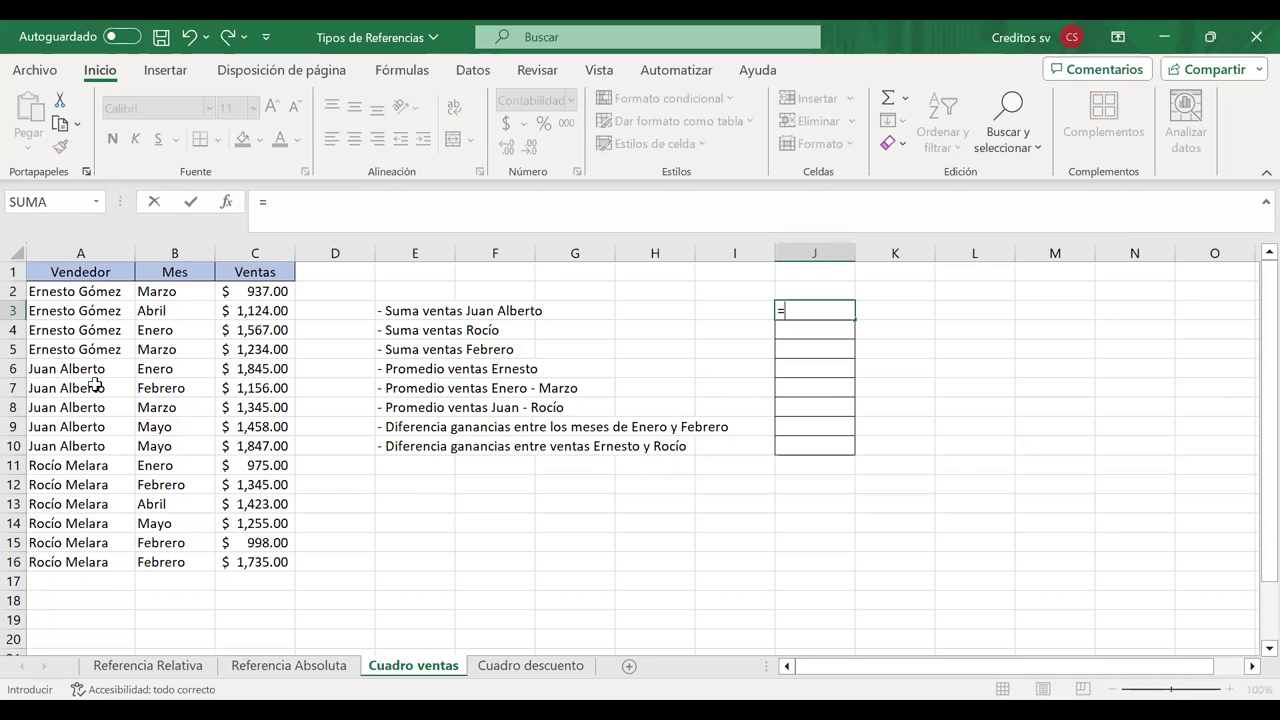
pyautogui.click(257, 368)
pyautogui.moveTo(257, 368)
pyautogui.mouseDown()
pyautogui.moveTo(250, 426)
pyautogui.moveTo(316, 446)
pyautogui.mouseUp()
pyautogui.press('Return')
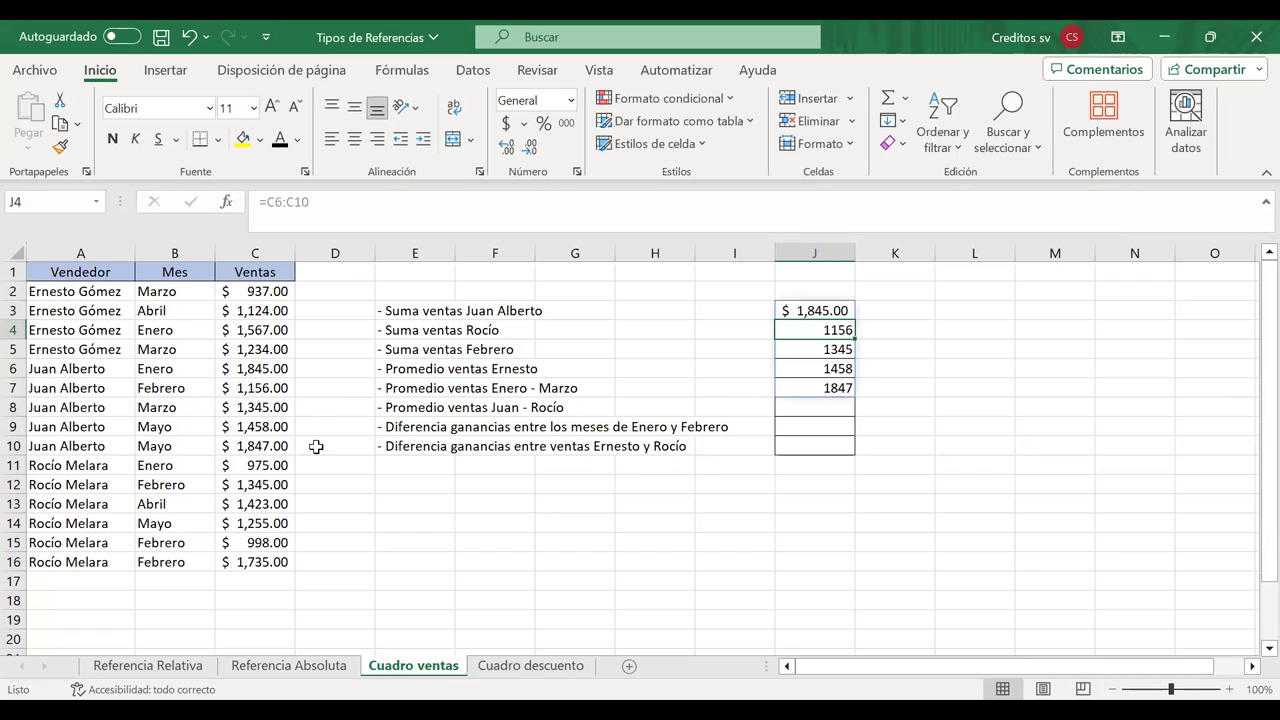
pyautogui.hotkey('ctrl', 'z')
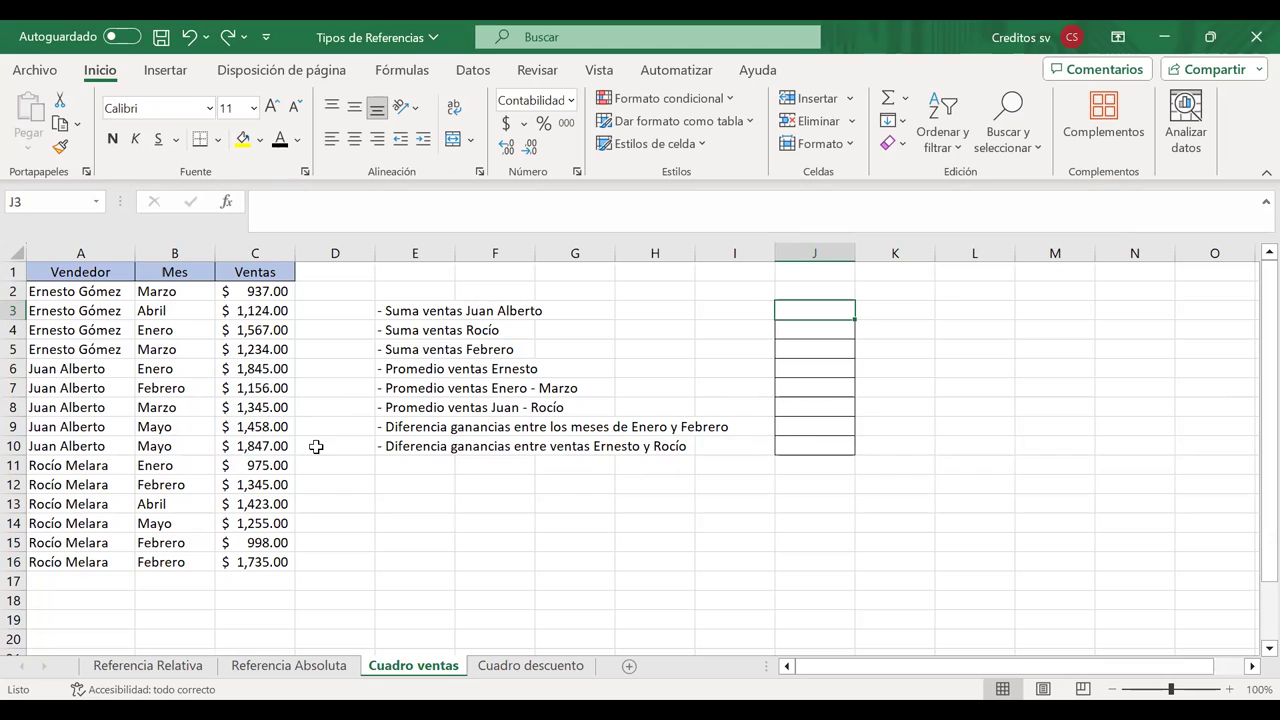
# Step: Enter =SUMA(C6:C10) in J3 to total Juan Alberto's sales
pyautogui.write('=')
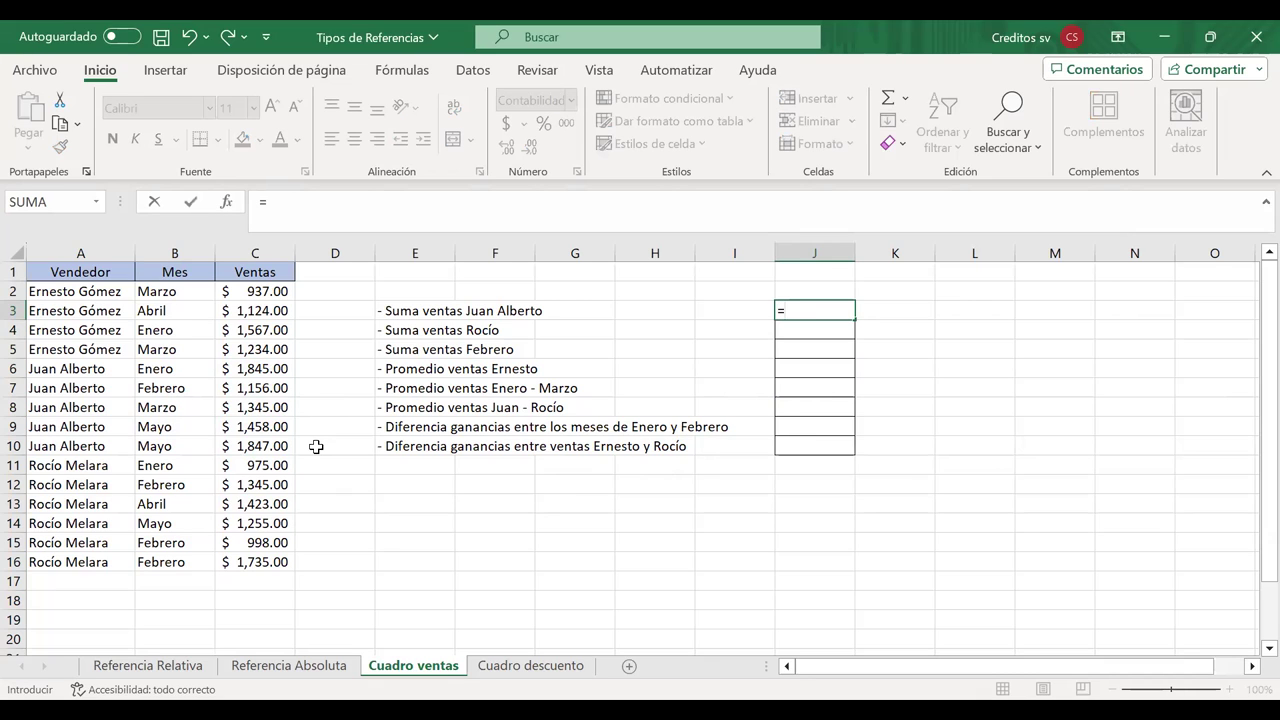
pyautogui.write('suma')
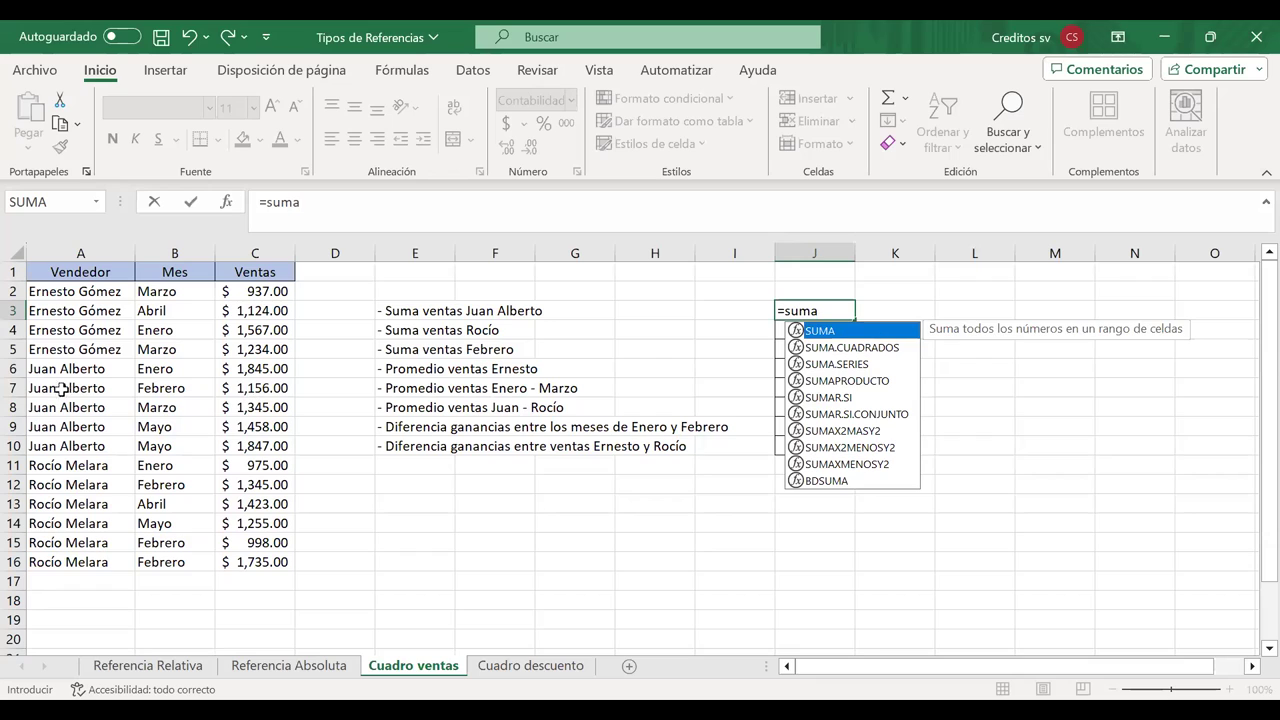
pyautogui.press('Tab')
pyautogui.moveTo(255, 368); pyautogui.dragTo(239, 446)
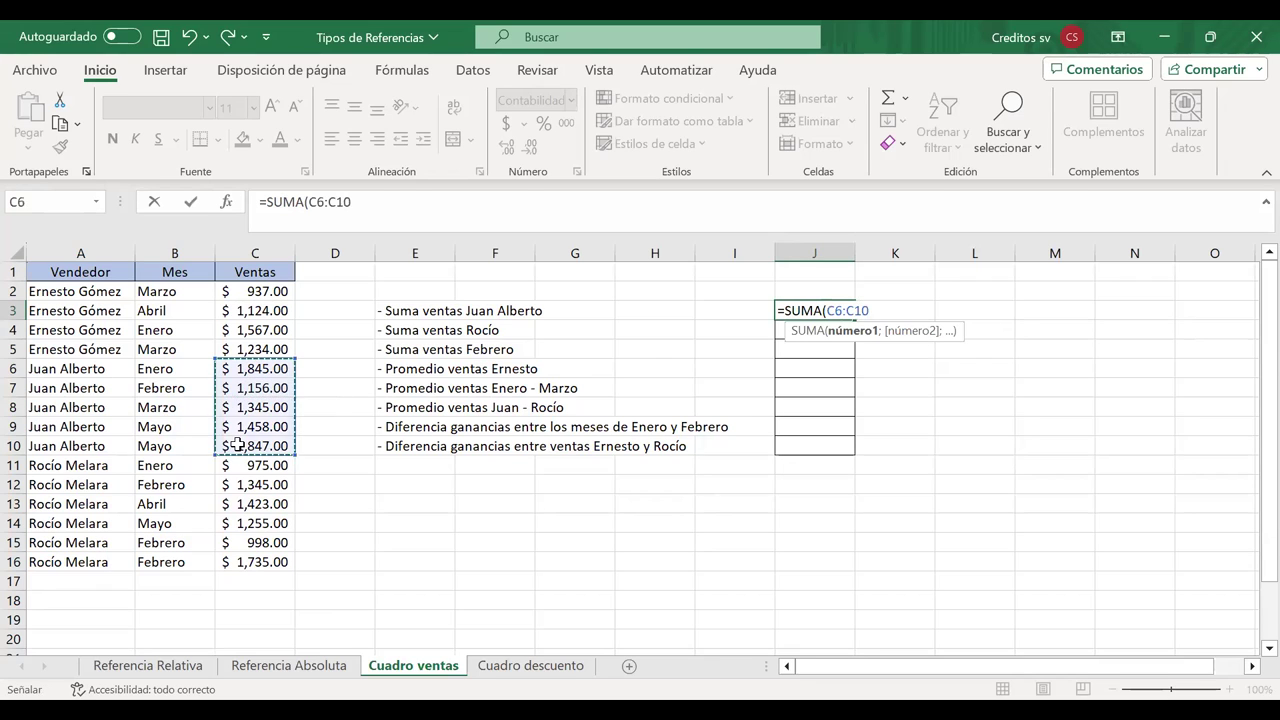
pyautogui.write(')')
pyautogui.press('Return')
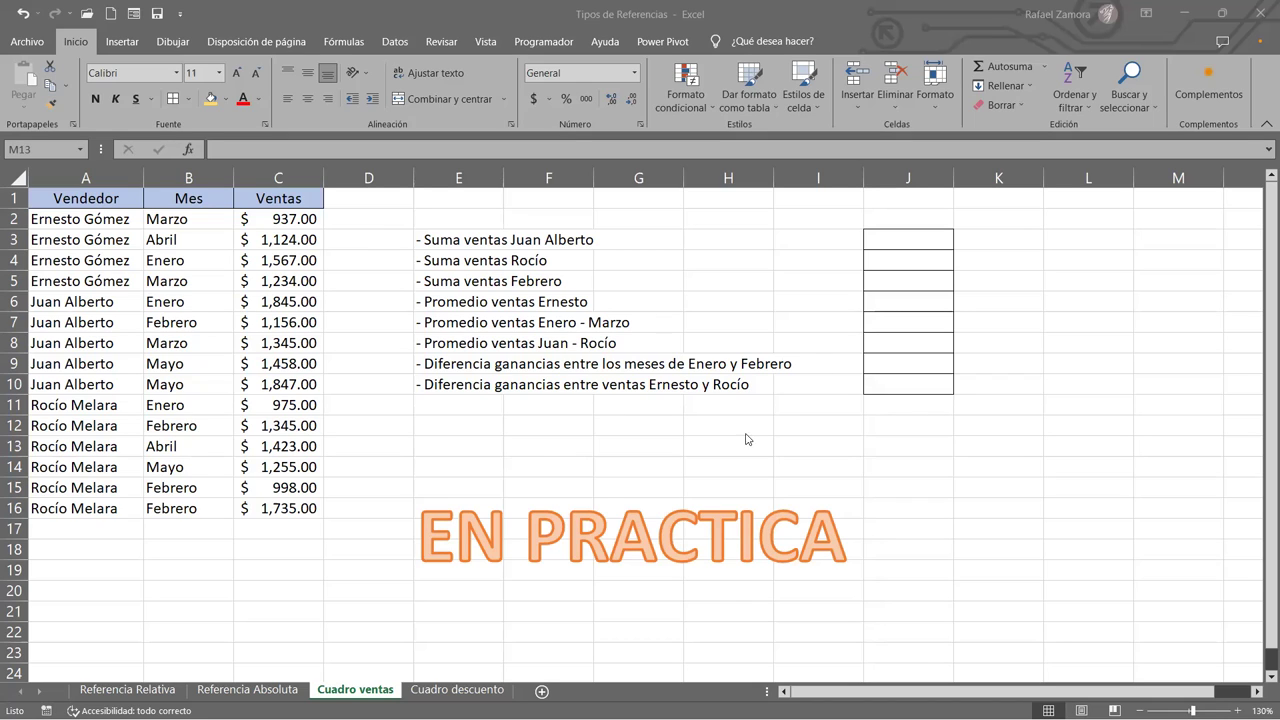
pyautogui.click(894, 526)
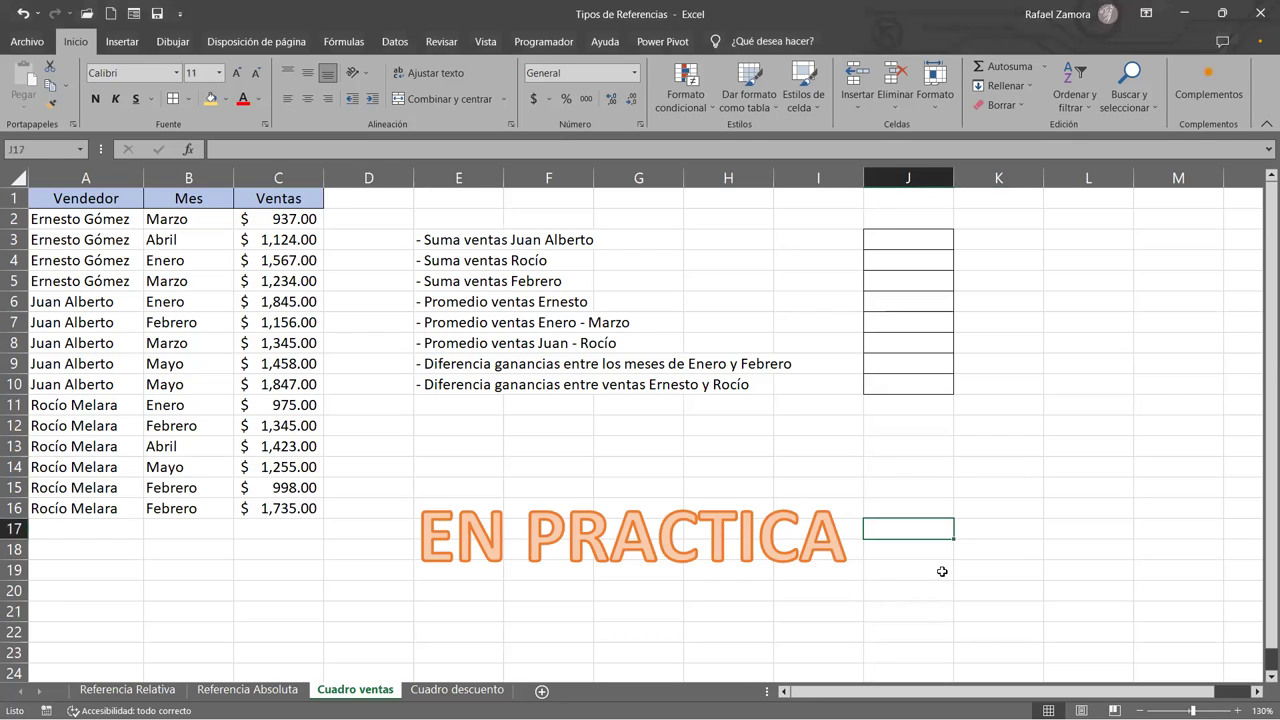
pyautogui.write('=')
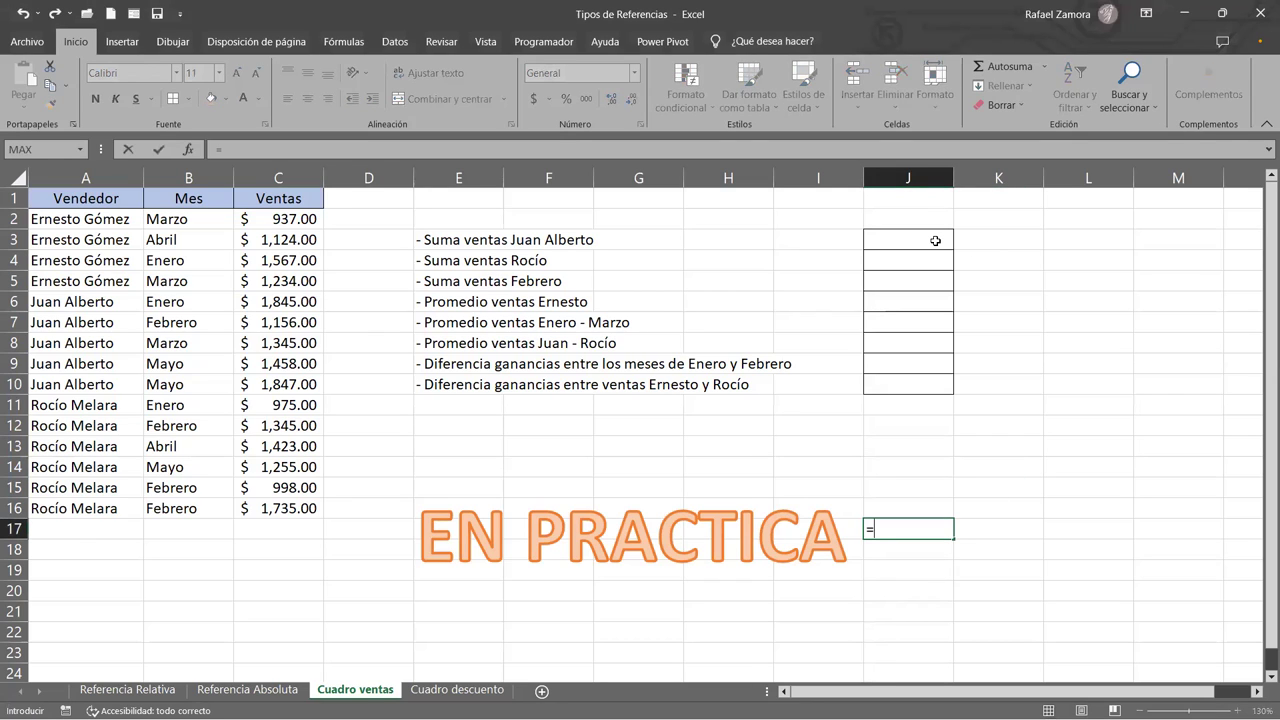
pyautogui.moveTo(936, 392); pyautogui.dragTo(938, 396)
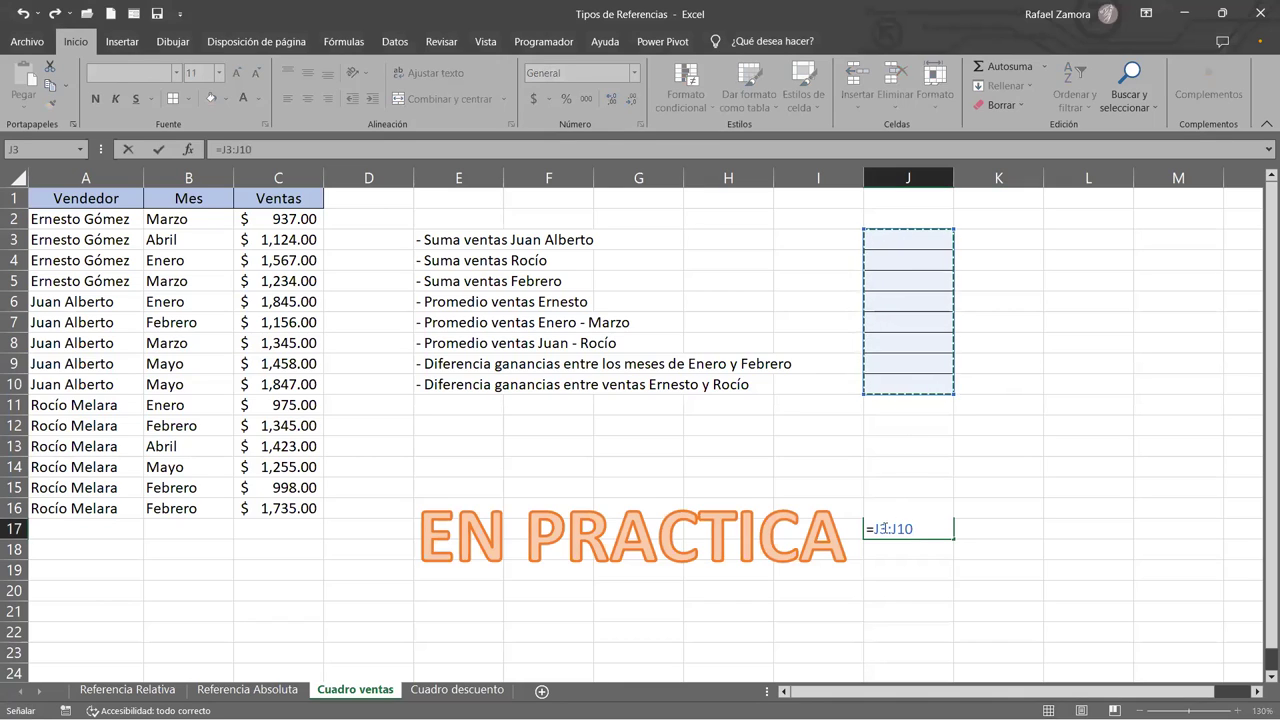
pyautogui.click(890, 528)
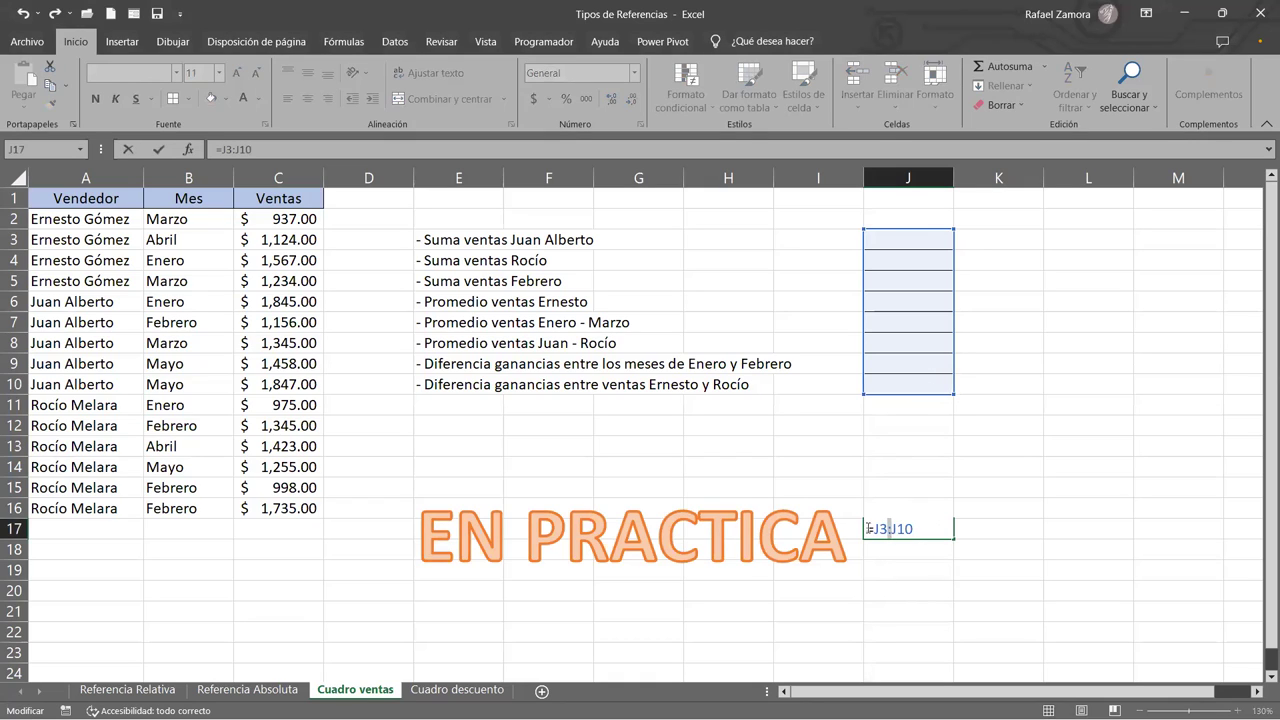
pyautogui.moveTo(874, 528); pyautogui.dragTo(913, 528)
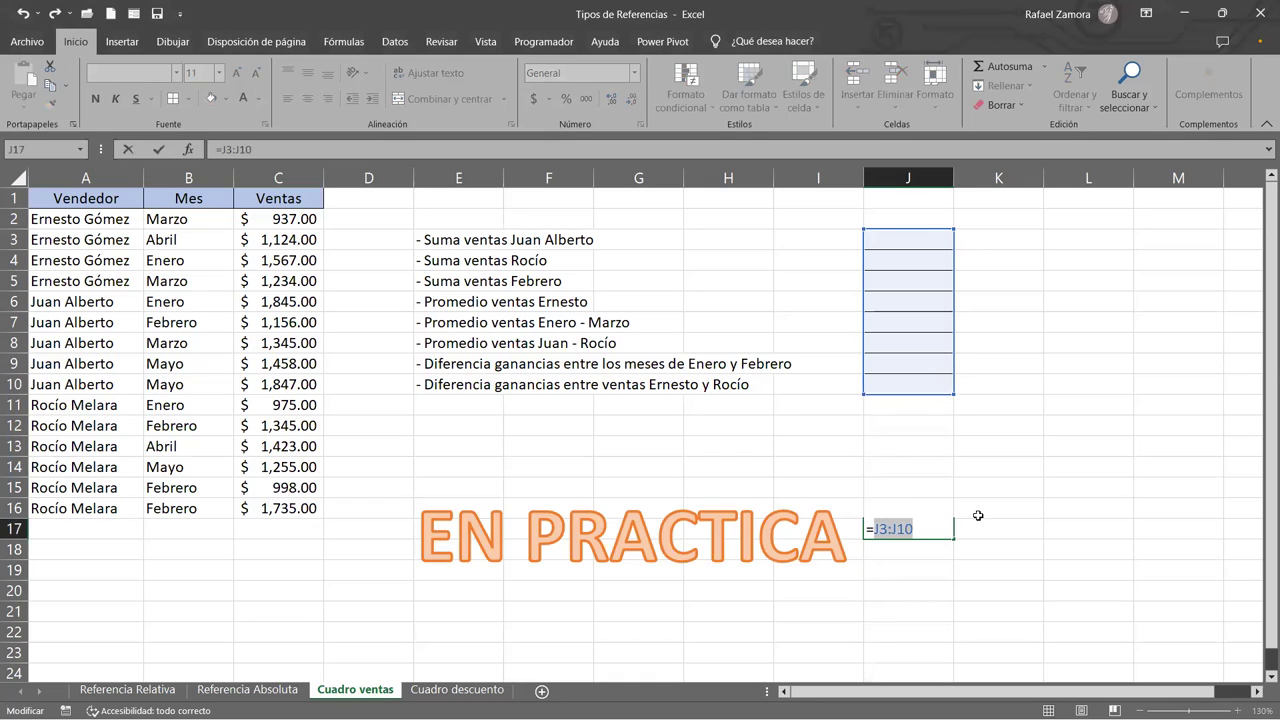
pyautogui.press('Escape')
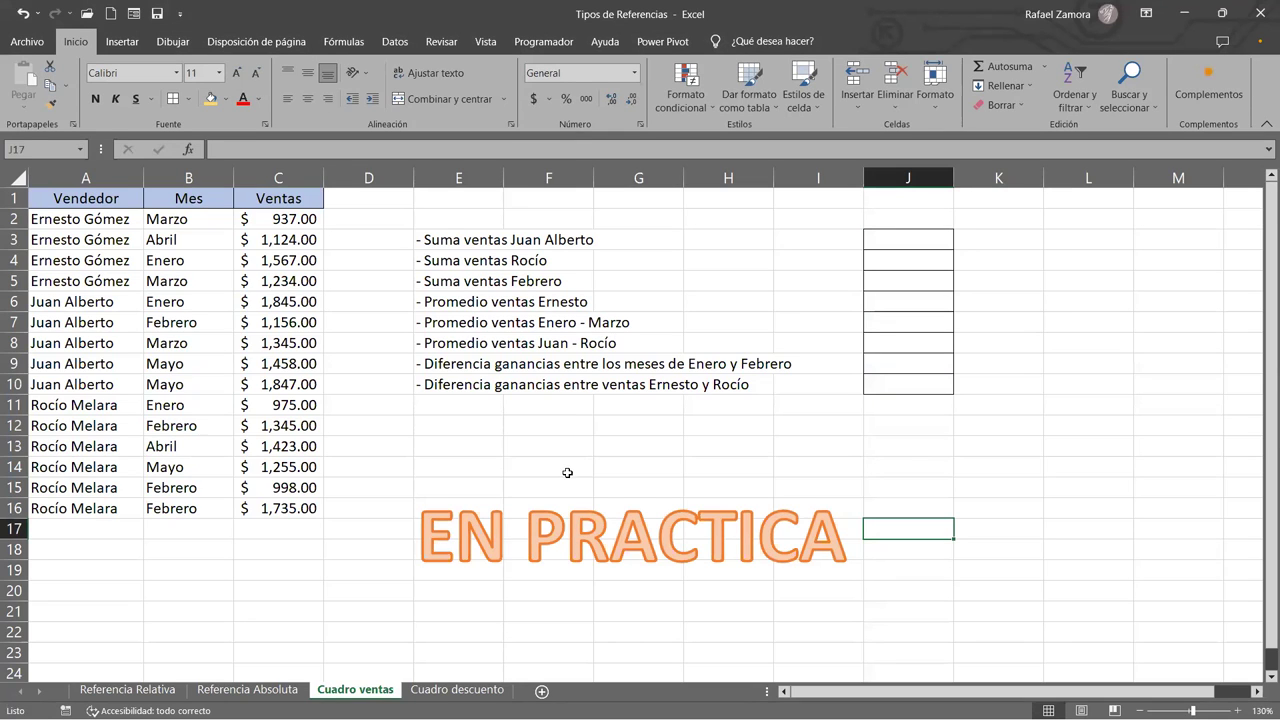
# Step: Look over the sheet, selecting J3, Juan Alberto's sales C6:C10, then J4
pyautogui.click(569, 472)
pyautogui.click(930, 241)
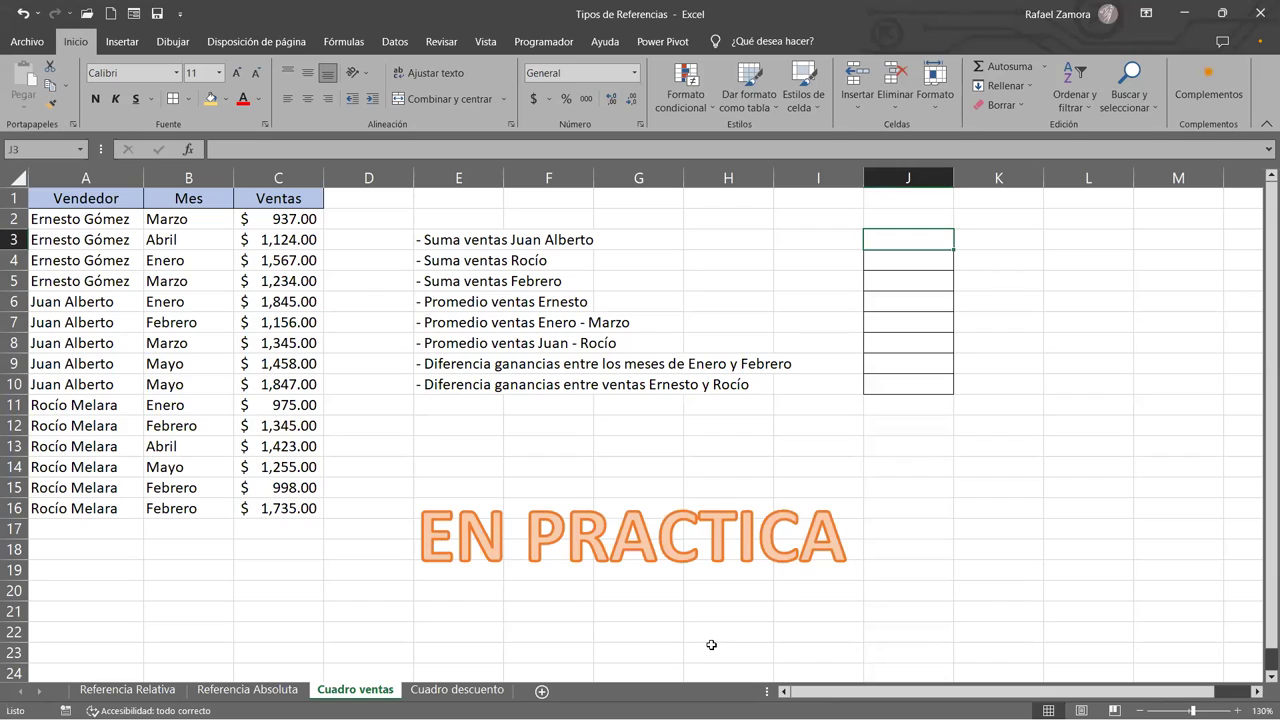
pyautogui.click(712, 654)
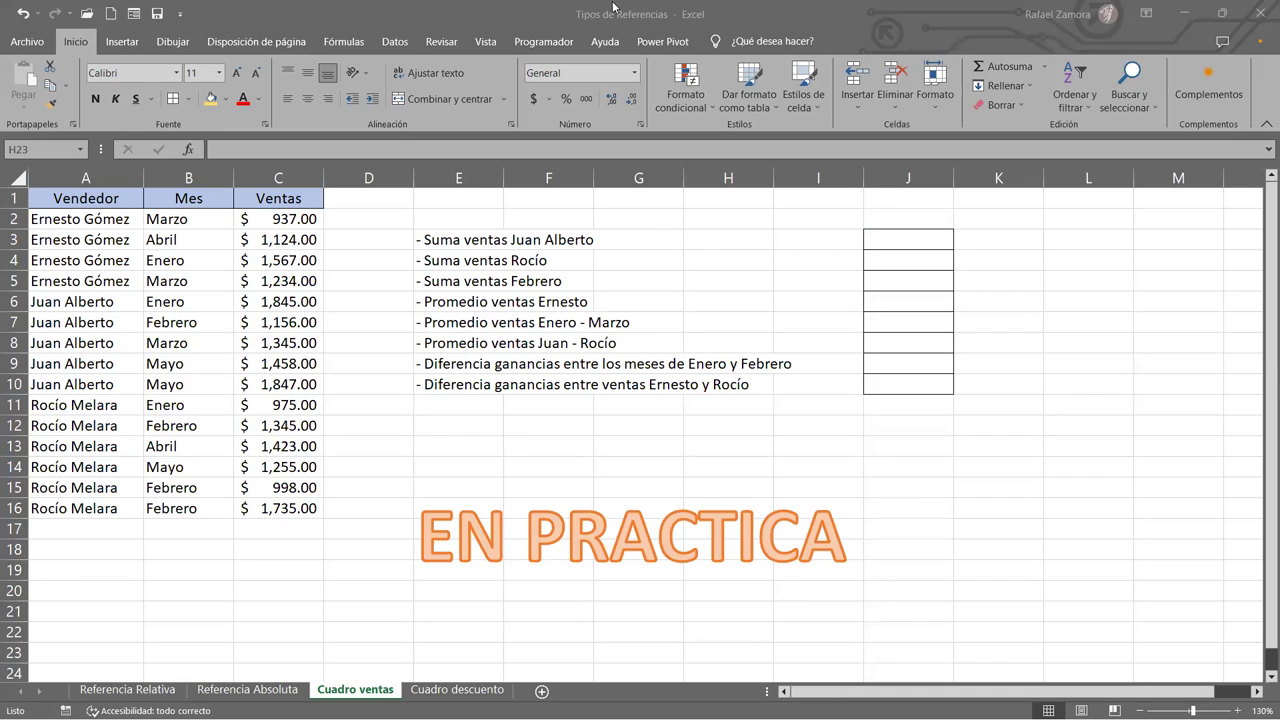
pyautogui.click(212, 262)
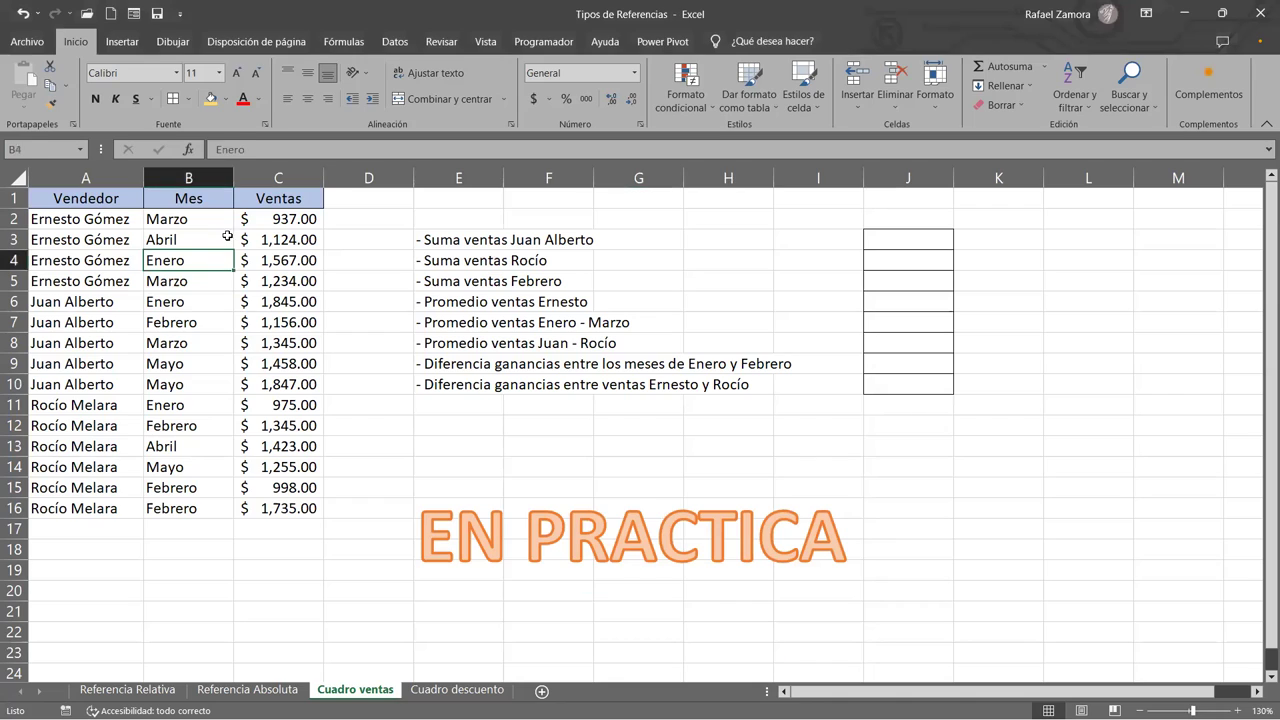
pyautogui.click(360, 340)
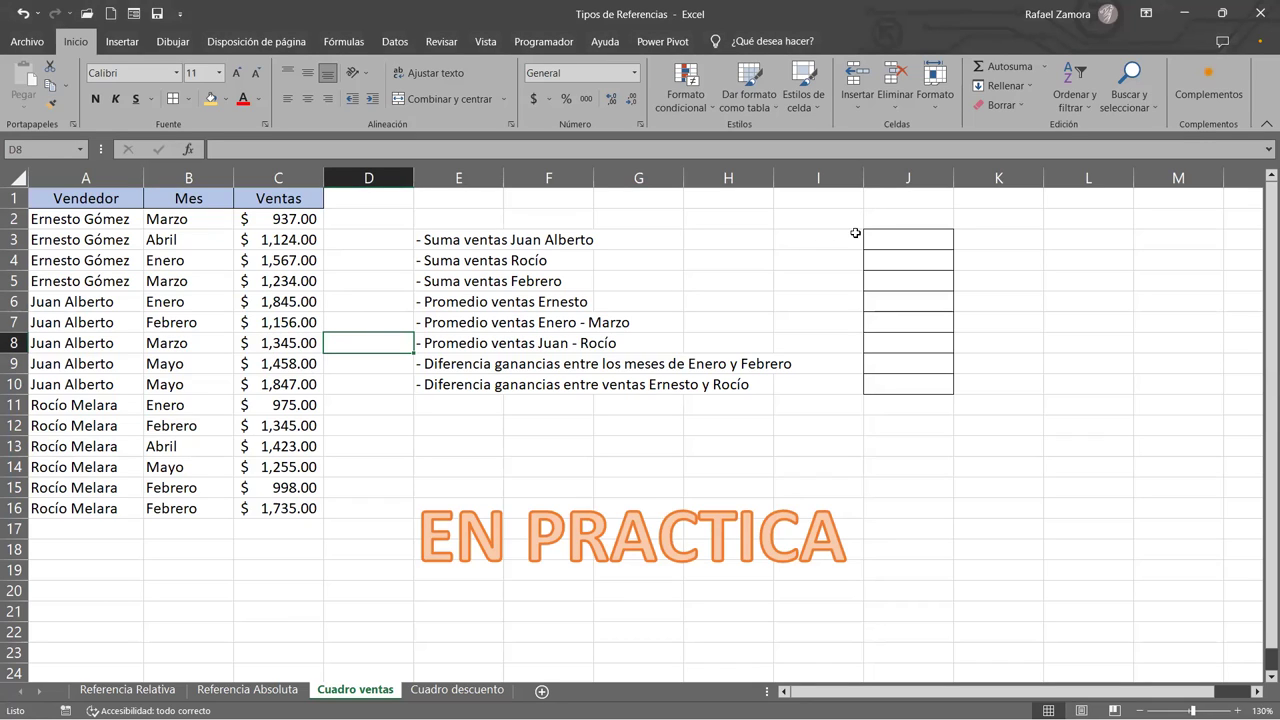
pyautogui.click(938, 236)
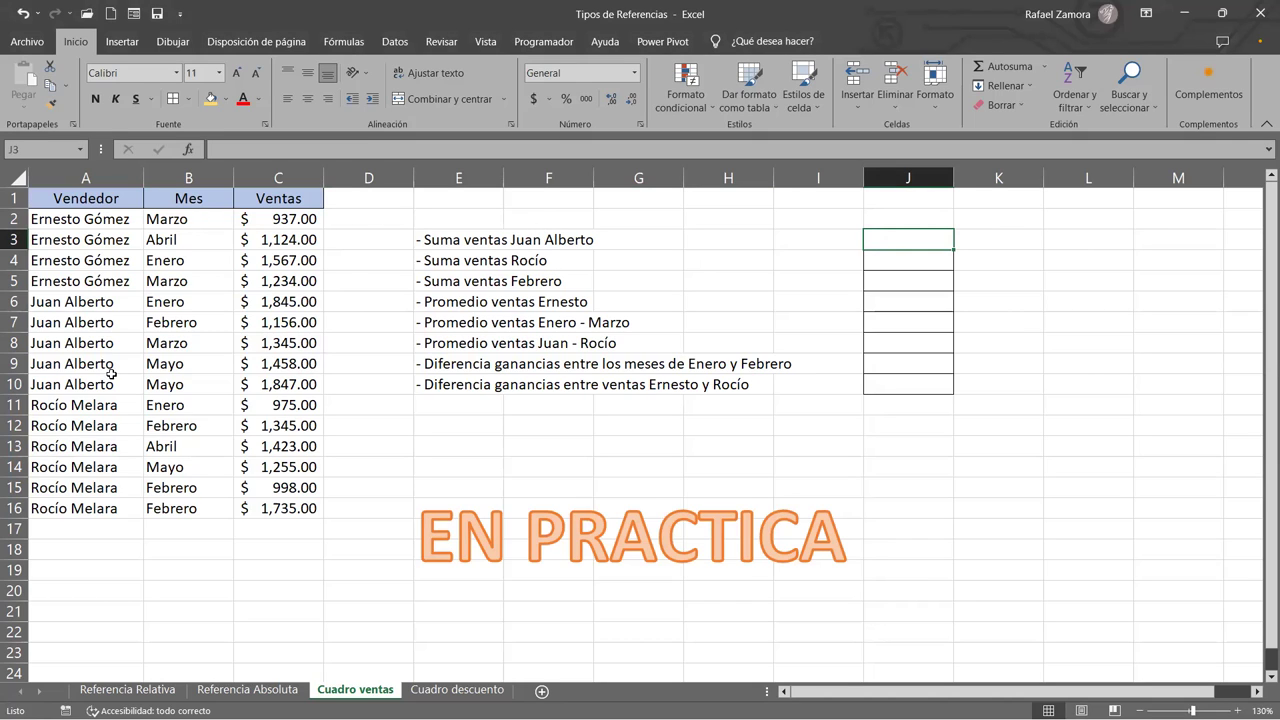
pyautogui.click(268, 301)
pyautogui.moveTo(268, 301); pyautogui.dragTo(268, 384)
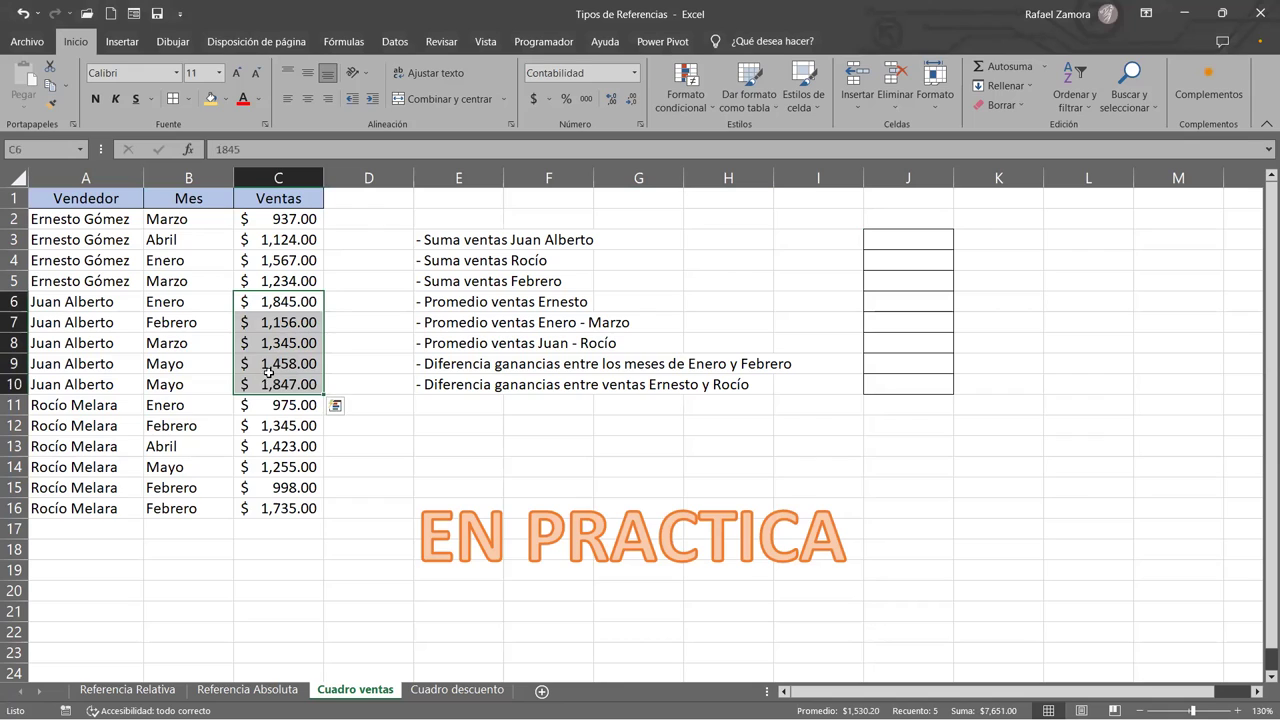
pyautogui.click(939, 237)
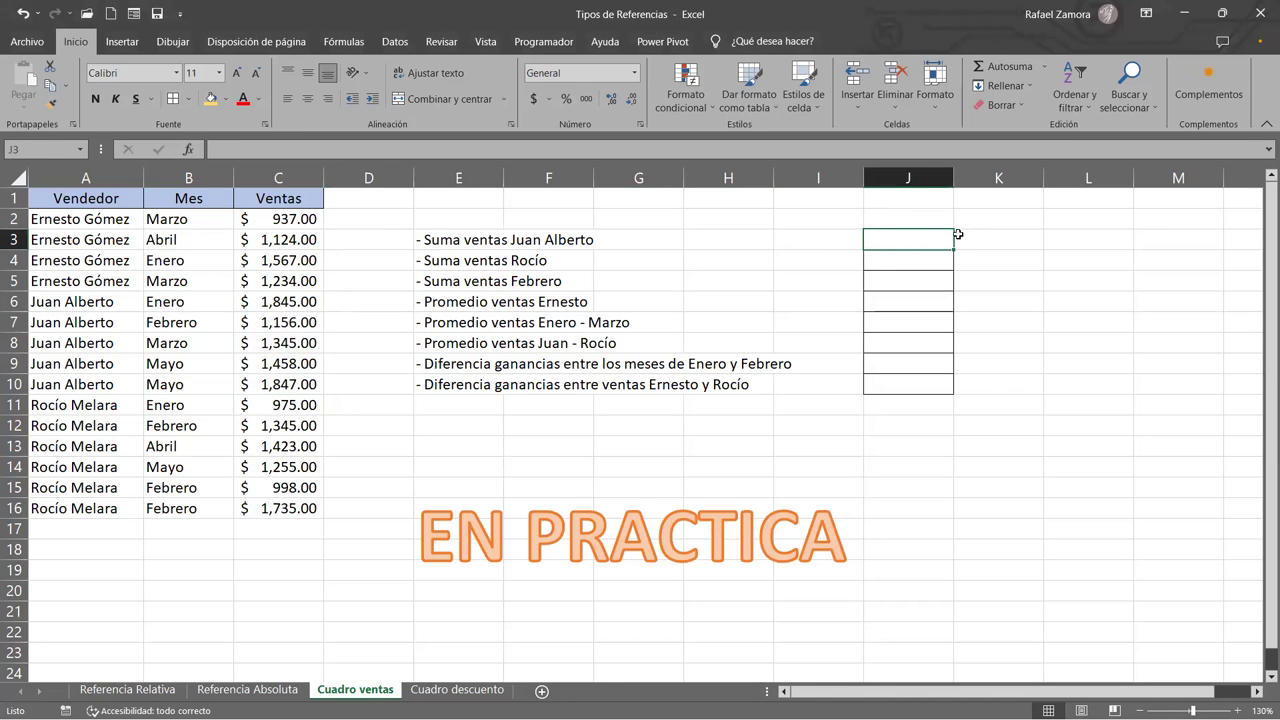
pyautogui.click(906, 259)
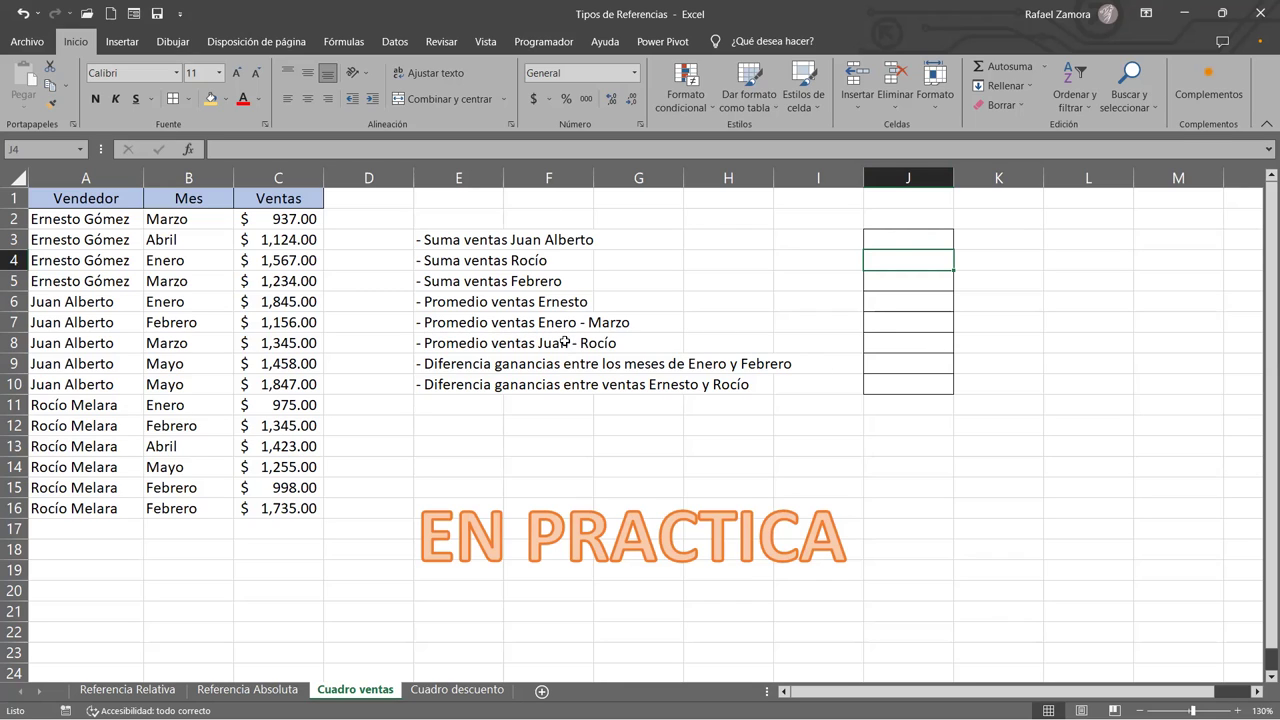
# Step: Type the question '- Promedio ventas primer trimestre' into E11, fixing the Caps Lock typo
pyautogui.moveTo(450, 343); pyautogui.dragTo(452, 385)
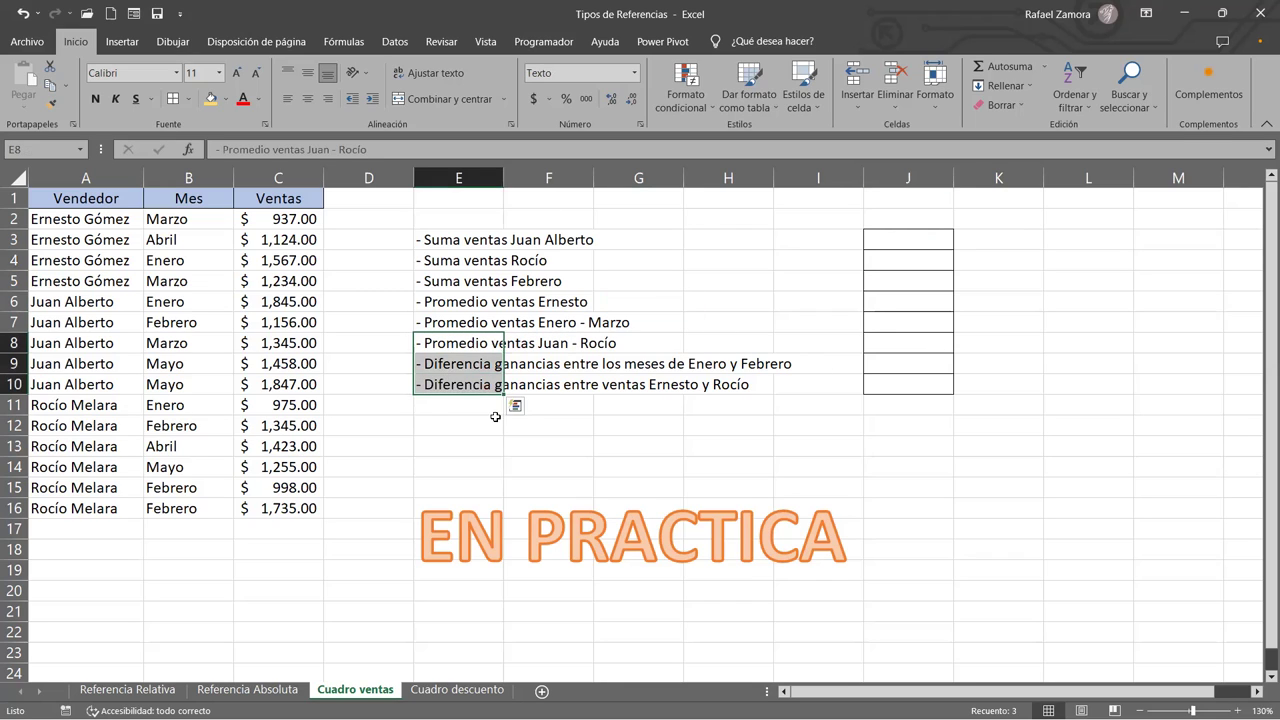
pyautogui.click(461, 407)
pyautogui.write('- ')
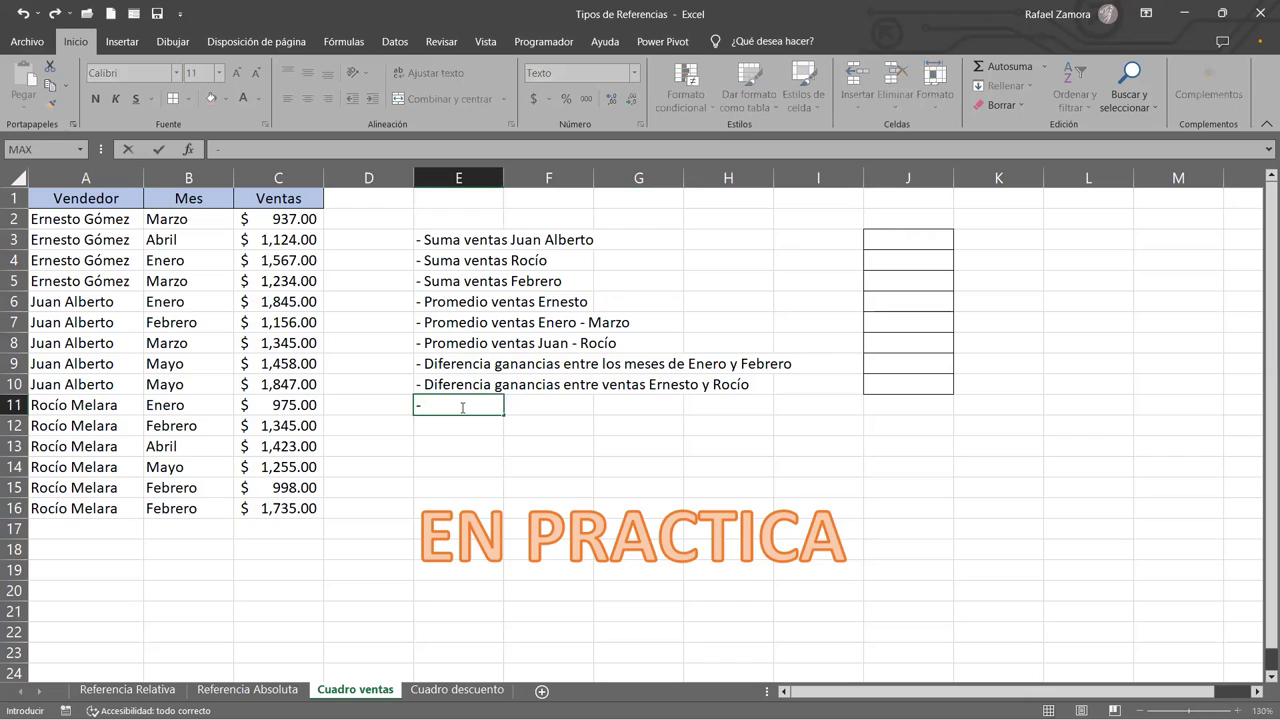
pyautogui.write('p')
pyautogui.write('ROMEDIO')
pyautogui.press('BackSpace')
pyautogui.press('BackSpace')
pyautogui.press('BackSpace')
pyautogui.press('BackSpace')
pyautogui.press('BackSpace')
pyautogui.write('O')
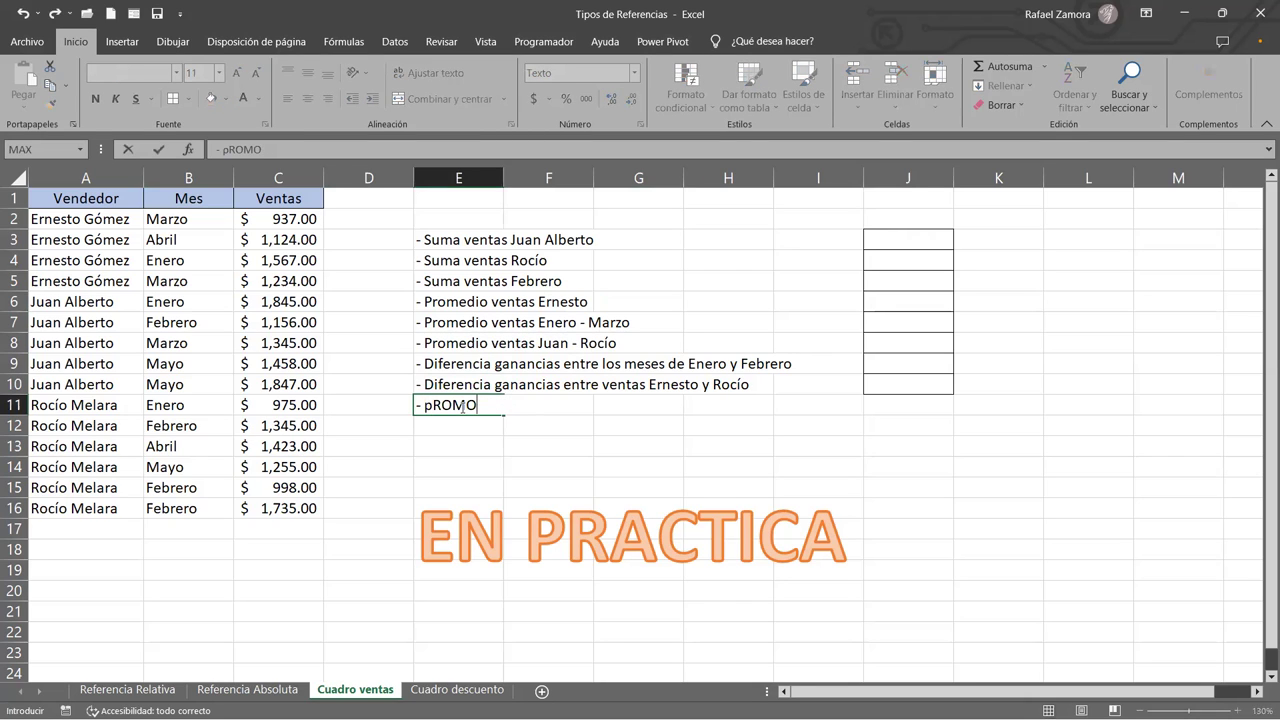
pyautogui.press('BackSpace')
pyautogui.write('EDIO ')
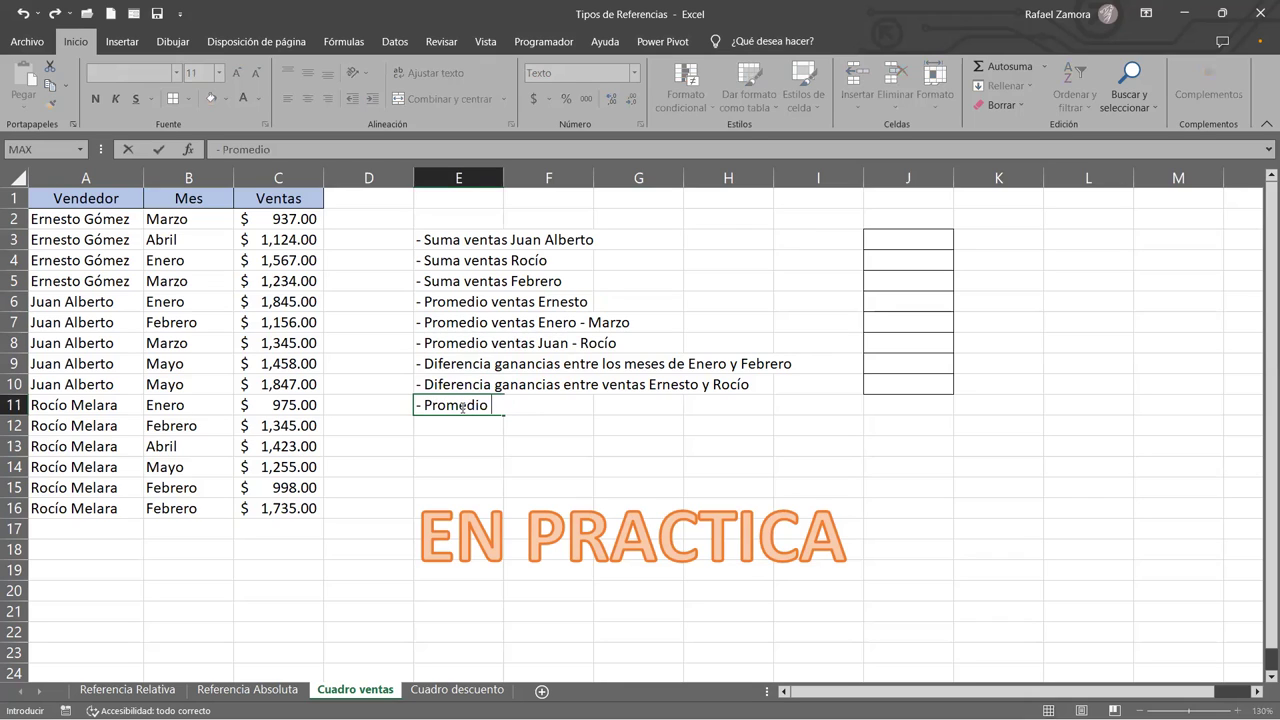
pyautogui.write('ventas')
pyautogui.write('primer tr')
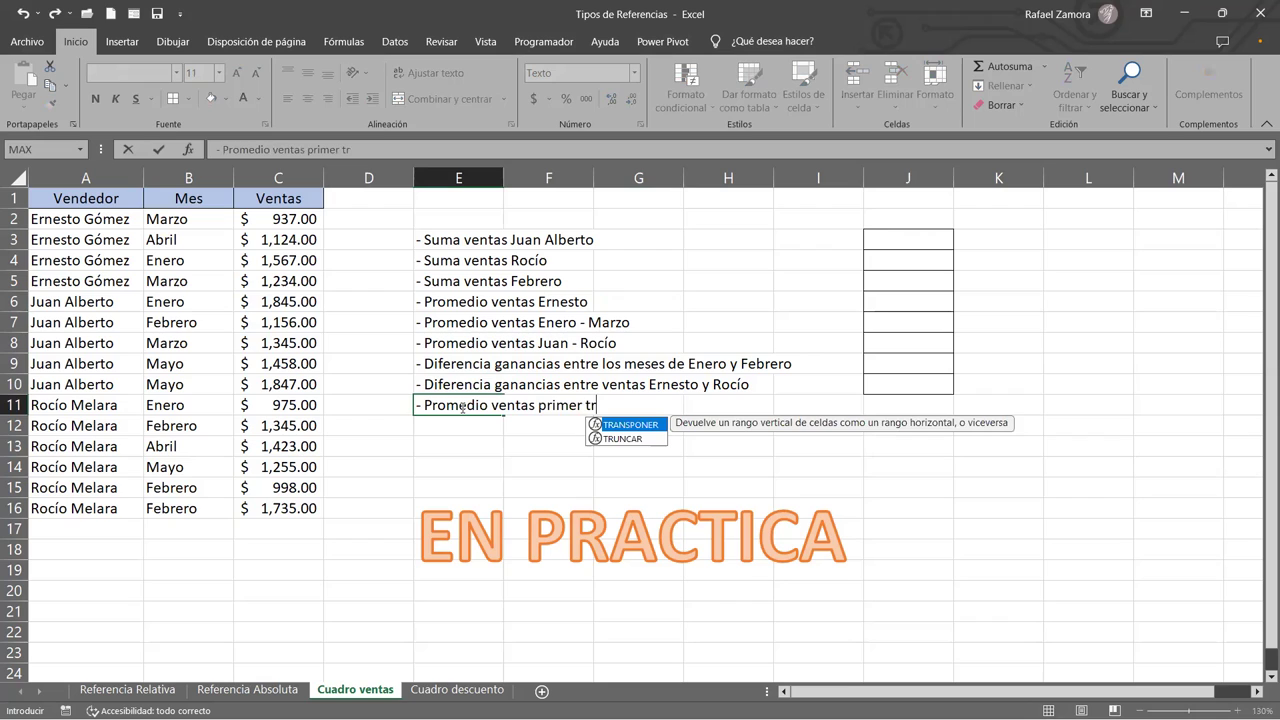
pyautogui.write('imestre')
pyautogui.press('Return')
pyautogui.click(907, 389)
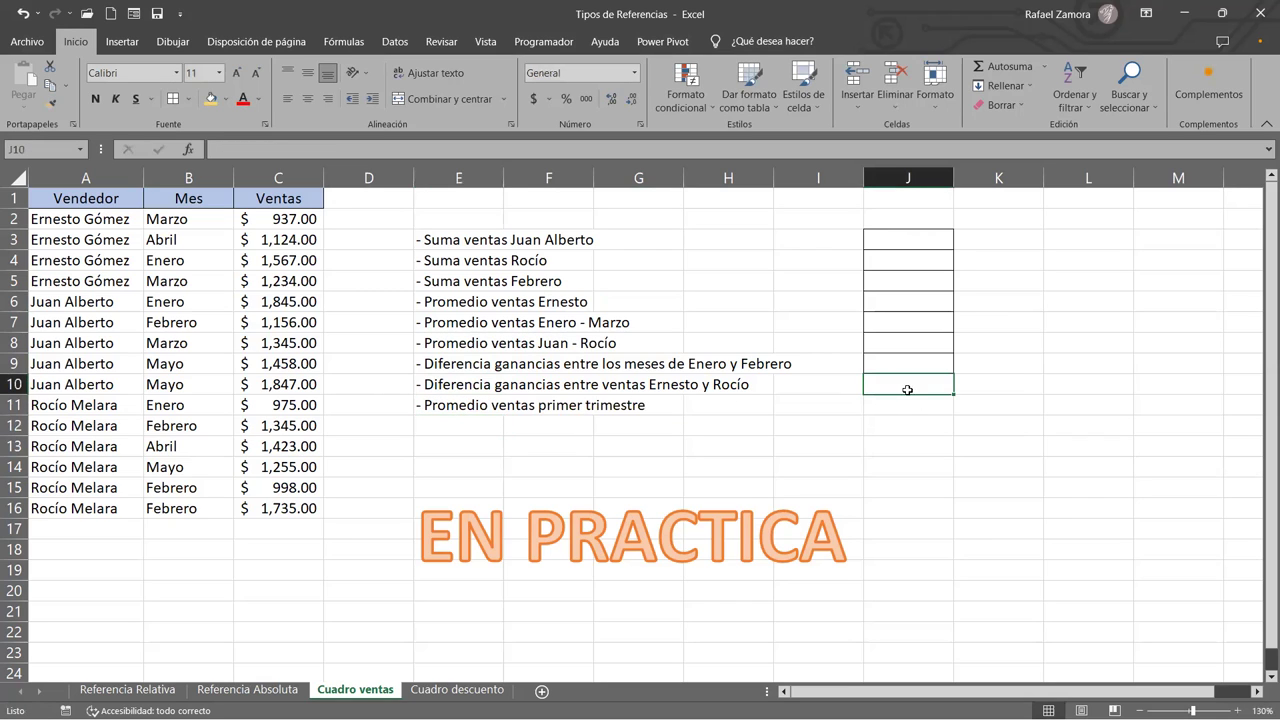
# Step: Extend the J10 answer box down to J11 and select the two difference questions
pyautogui.moveTo(954, 394); pyautogui.dragTo(954, 412)
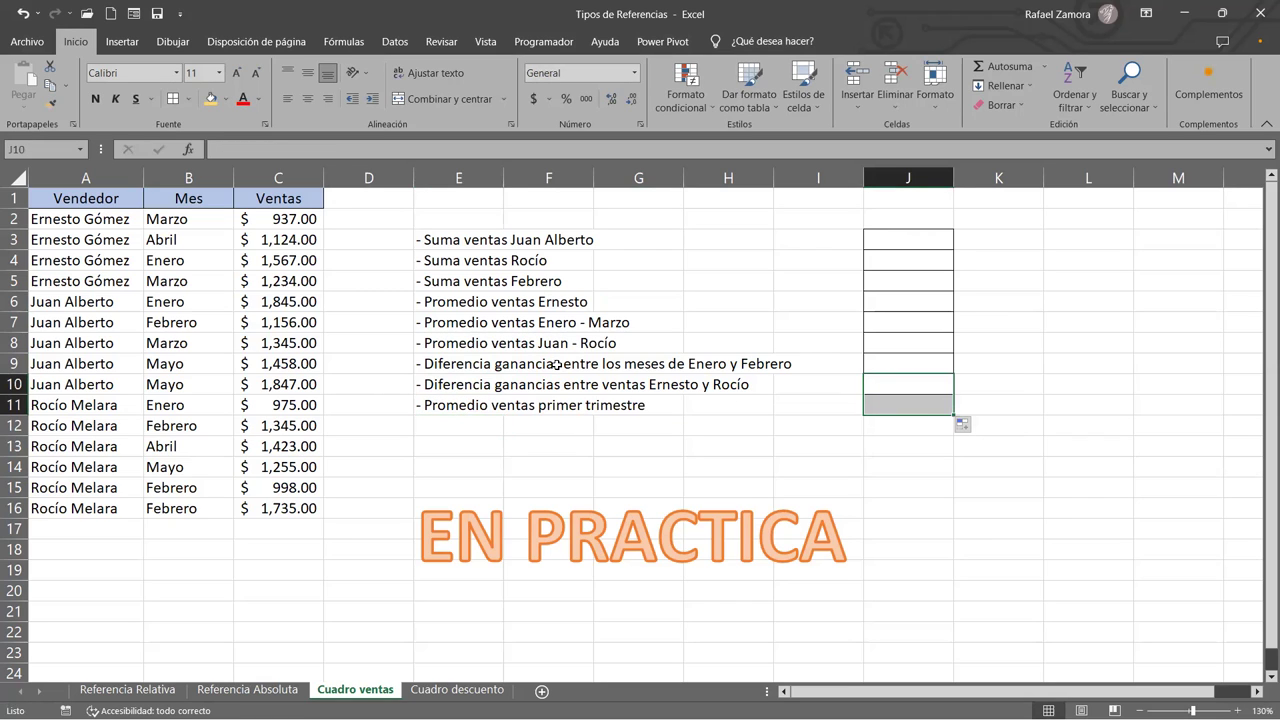
pyautogui.moveTo(450, 305)
pyautogui.mouseDown()
pyautogui.moveTo(446, 393)
pyautogui.moveTo(452, 343)
pyautogui.mouseUp()
pyautogui.keyDown('ctrl'); pyautogui.click(454, 404); pyautogui.keyUp('ctrl')
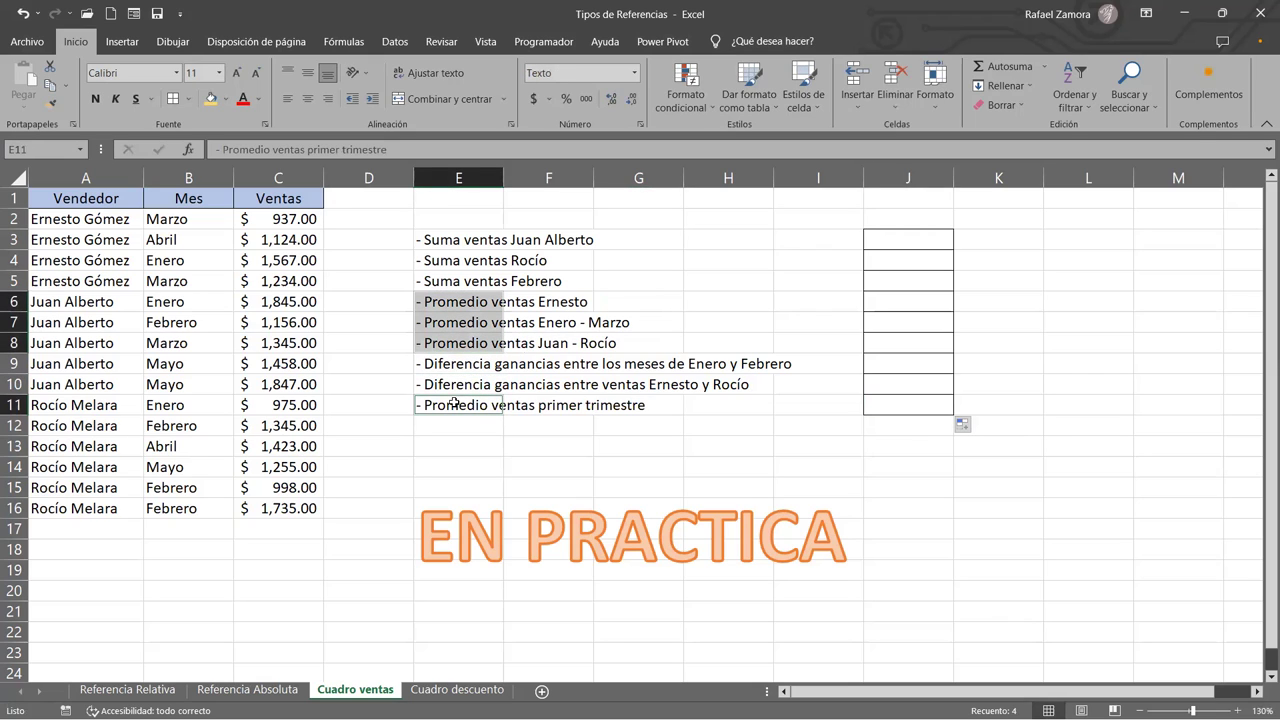
pyautogui.click(575, 458)
pyautogui.moveTo(446, 238); pyautogui.dragTo(452, 282)
pyautogui.click(526, 468)
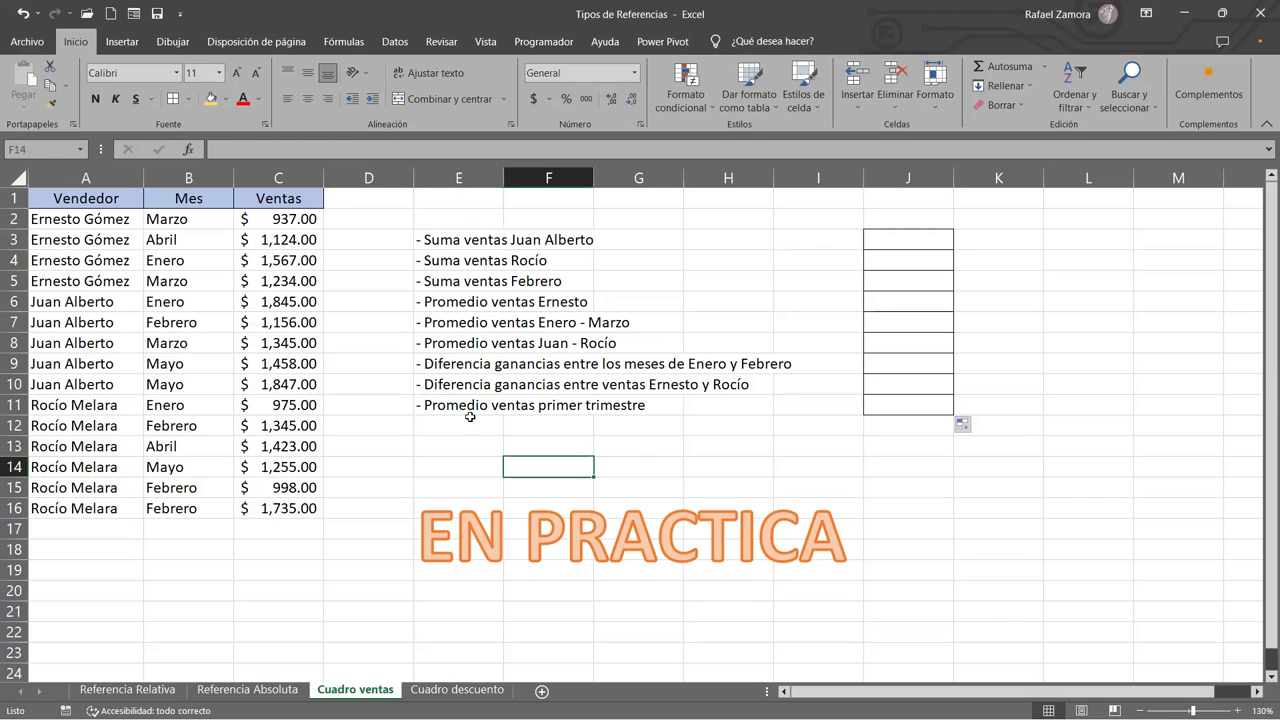
pyautogui.moveTo(449, 366); pyautogui.dragTo(448, 382)
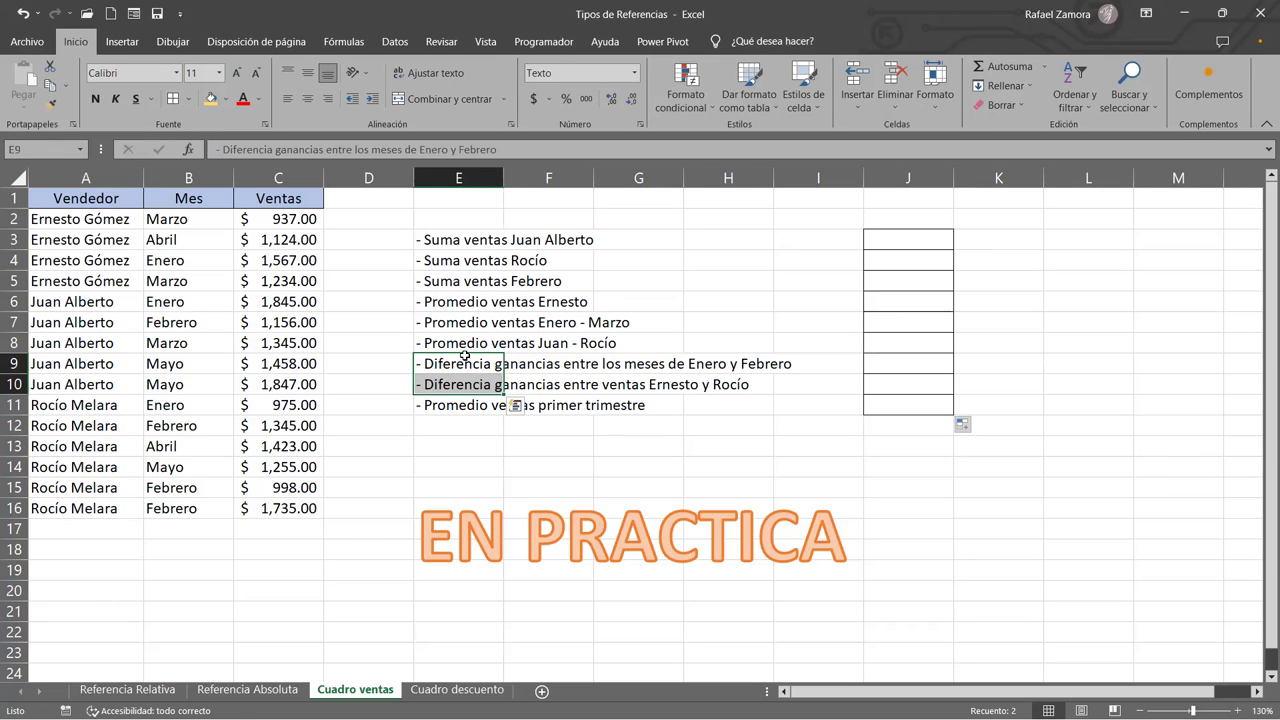
# Step: Move the first-quarter average question to E9 and the difference questions into E10:E11
pyautogui.moveTo(465, 355); pyautogui.dragTo(465, 446)
pyautogui.click(465, 398)
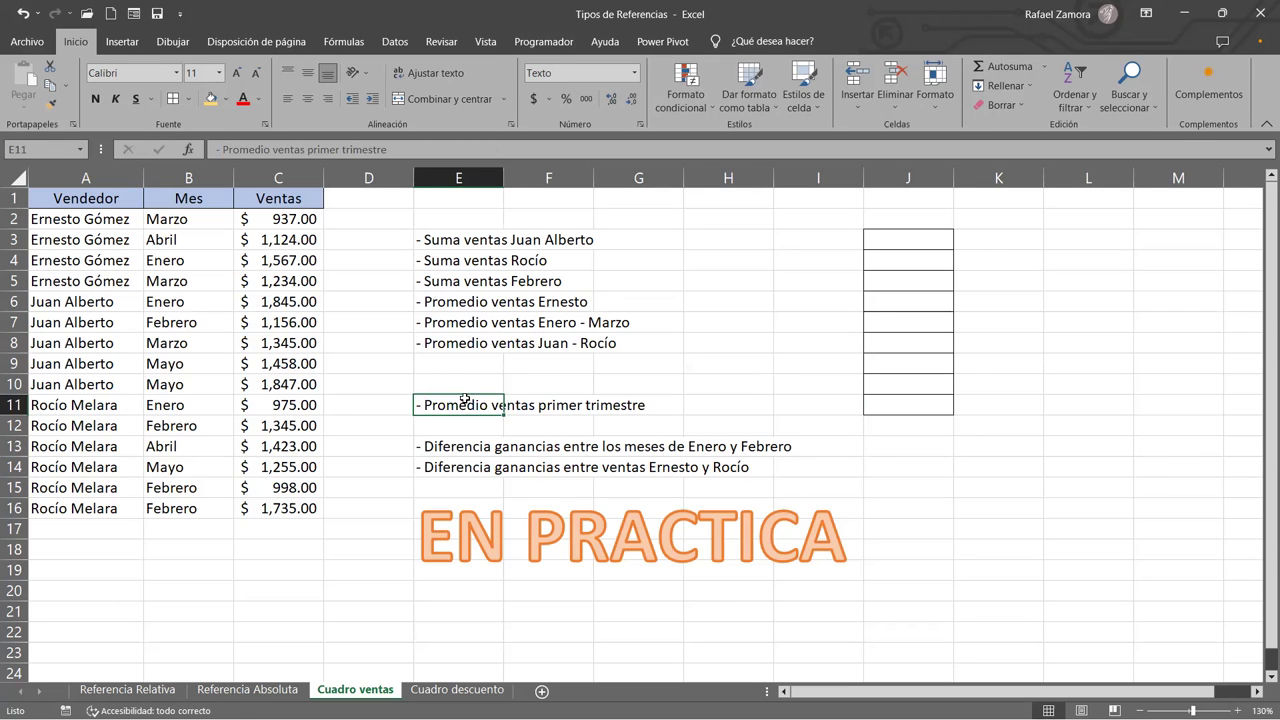
pyautogui.moveTo(465, 398); pyautogui.dragTo(465, 357)
pyautogui.moveTo(472, 446); pyautogui.dragTo(472, 457)
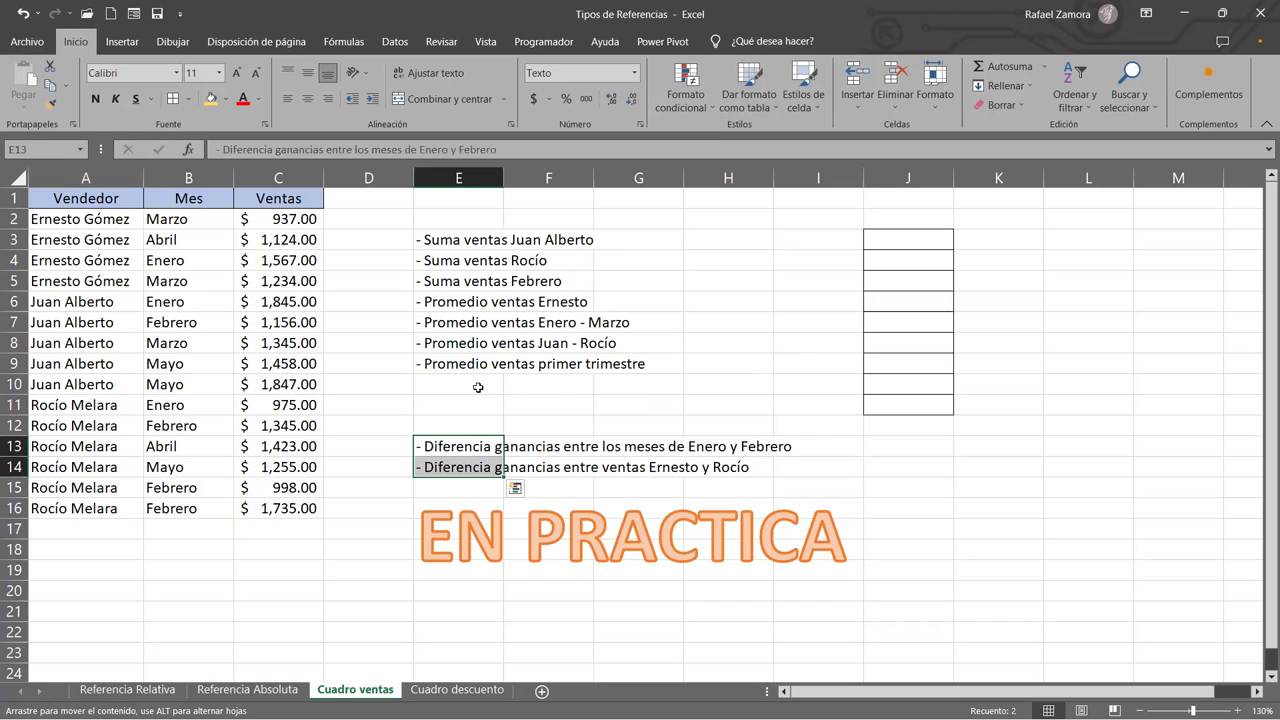
pyautogui.moveTo(478, 387); pyautogui.dragTo(478, 388)
pyautogui.click(814, 446)
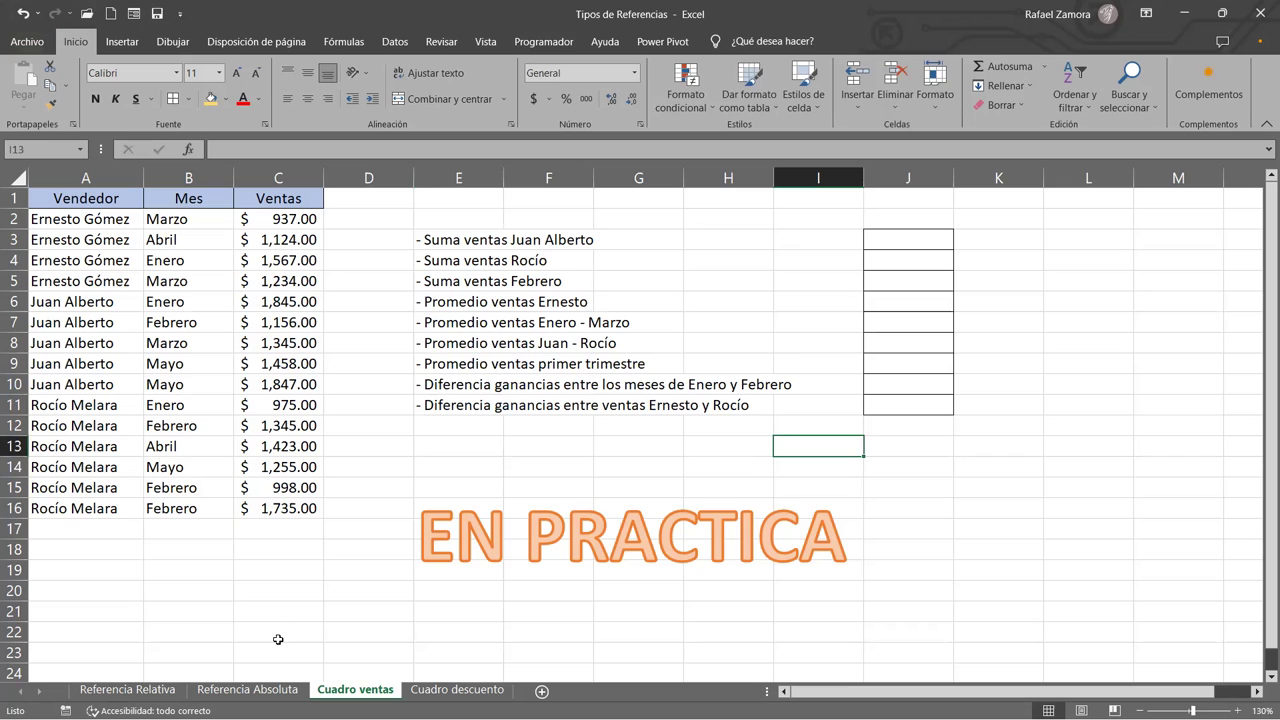
# Step: On Referencia Absoluta, clear the IVA row results and the TOTAL column values
pyautogui.click(272, 692)
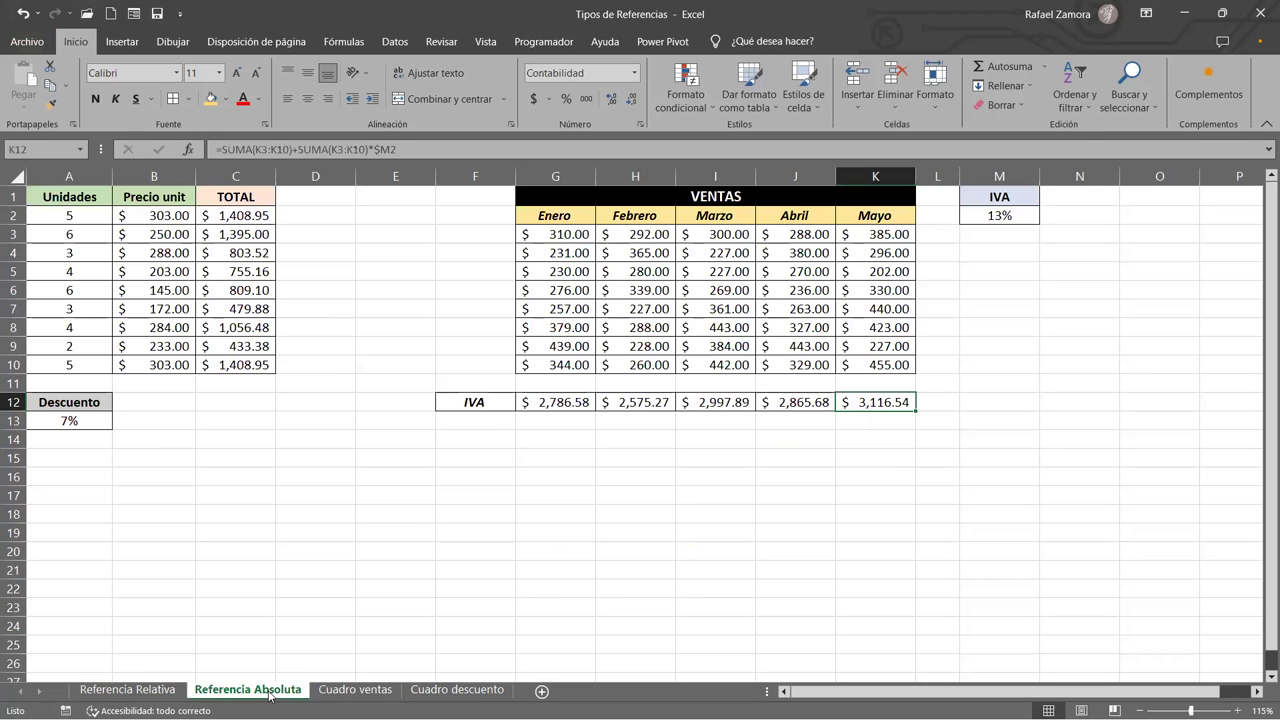
pyautogui.moveTo(566, 402); pyautogui.dragTo(971, 400)
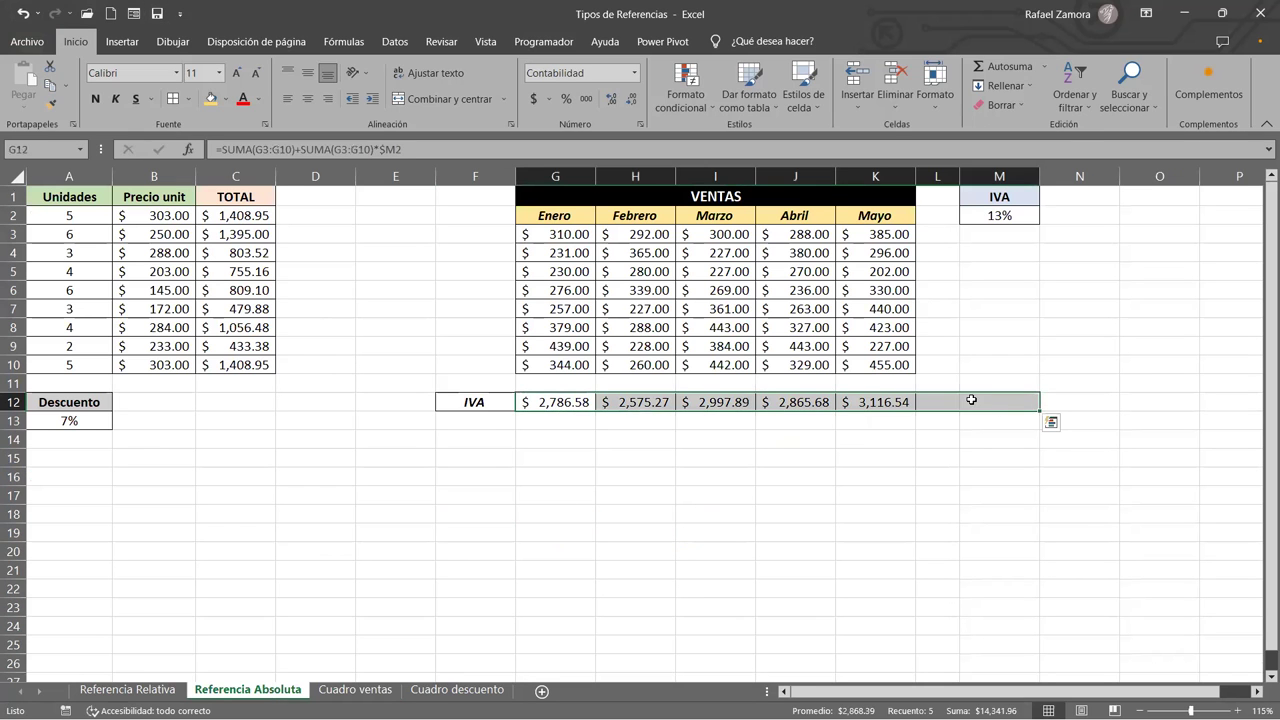
pyautogui.press('Delete')
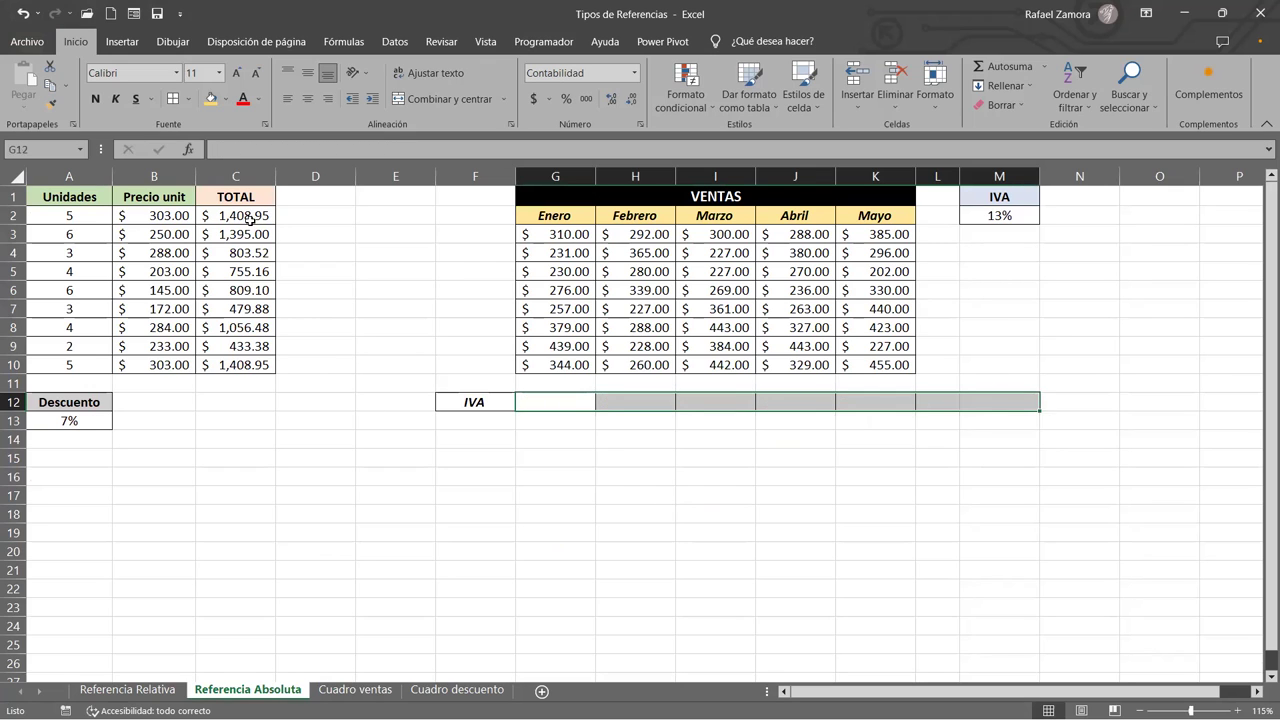
pyautogui.moveTo(250, 215); pyautogui.dragTo(250, 440)
pyautogui.press('Delete')
pyautogui.click(106, 200)
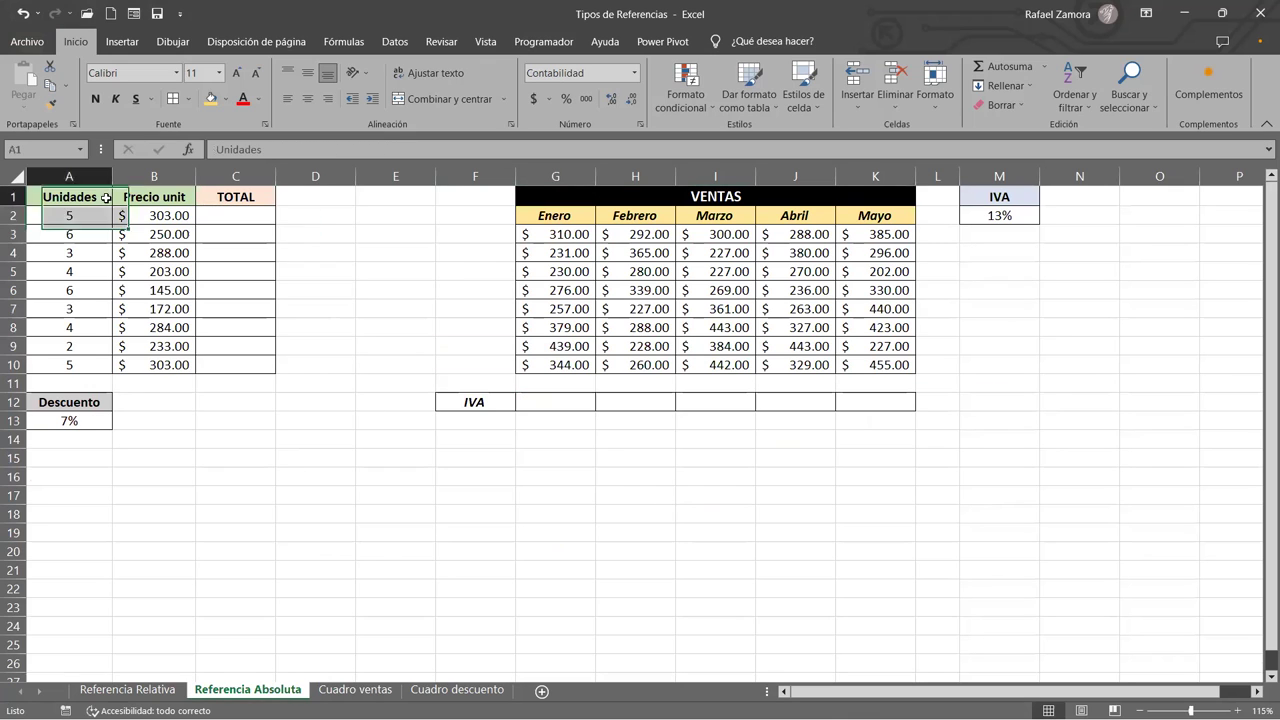
# Step: On Referencia Relativa, clear the TOTAL column and TOTAL row results
pyautogui.click(150, 690)
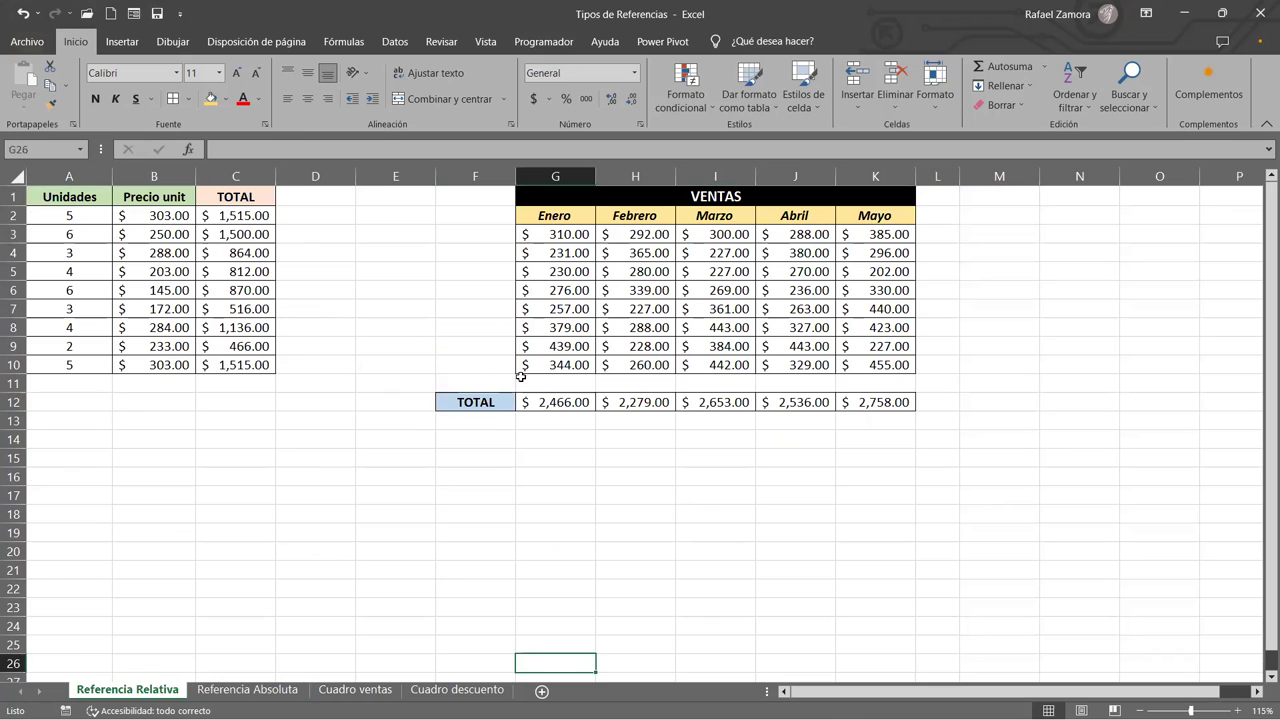
pyautogui.moveTo(234, 215); pyautogui.dragTo(255, 436)
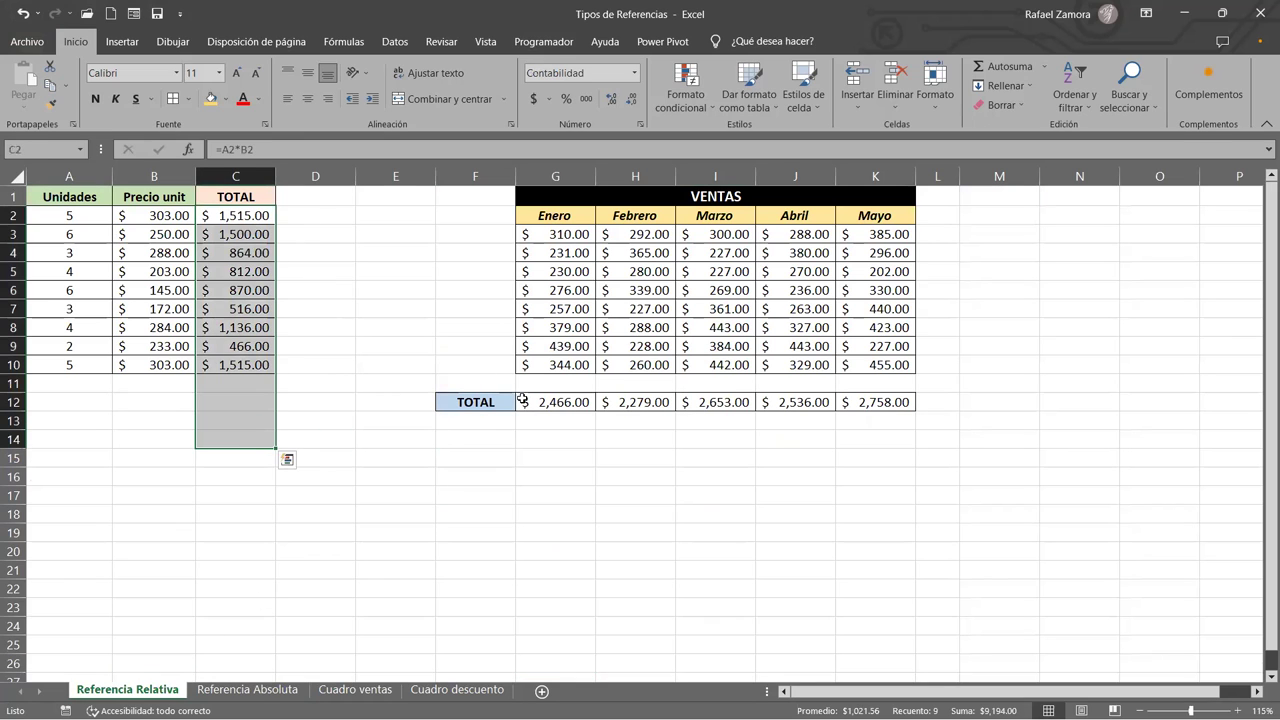
pyautogui.press('Delete')
pyautogui.moveTo(536, 402); pyautogui.dragTo(887, 413)
pyautogui.press('Delete')
pyautogui.click(288, 290)
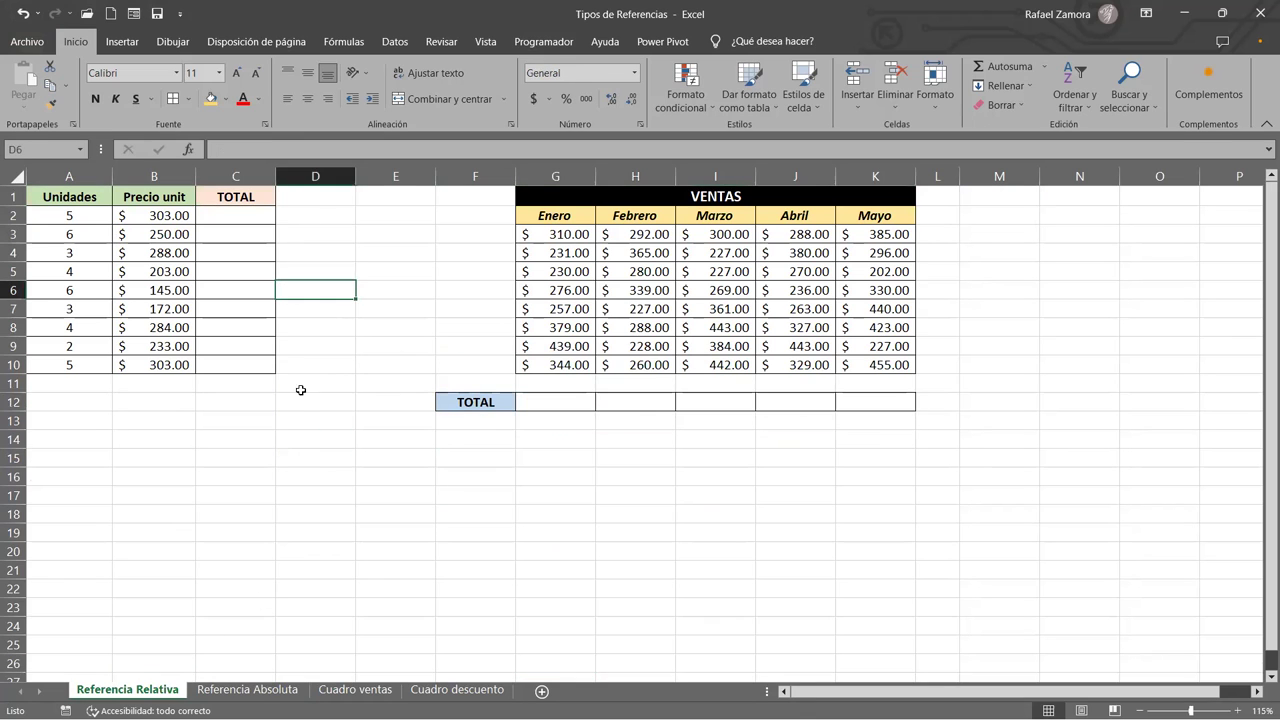
pyautogui.click(44, 208)
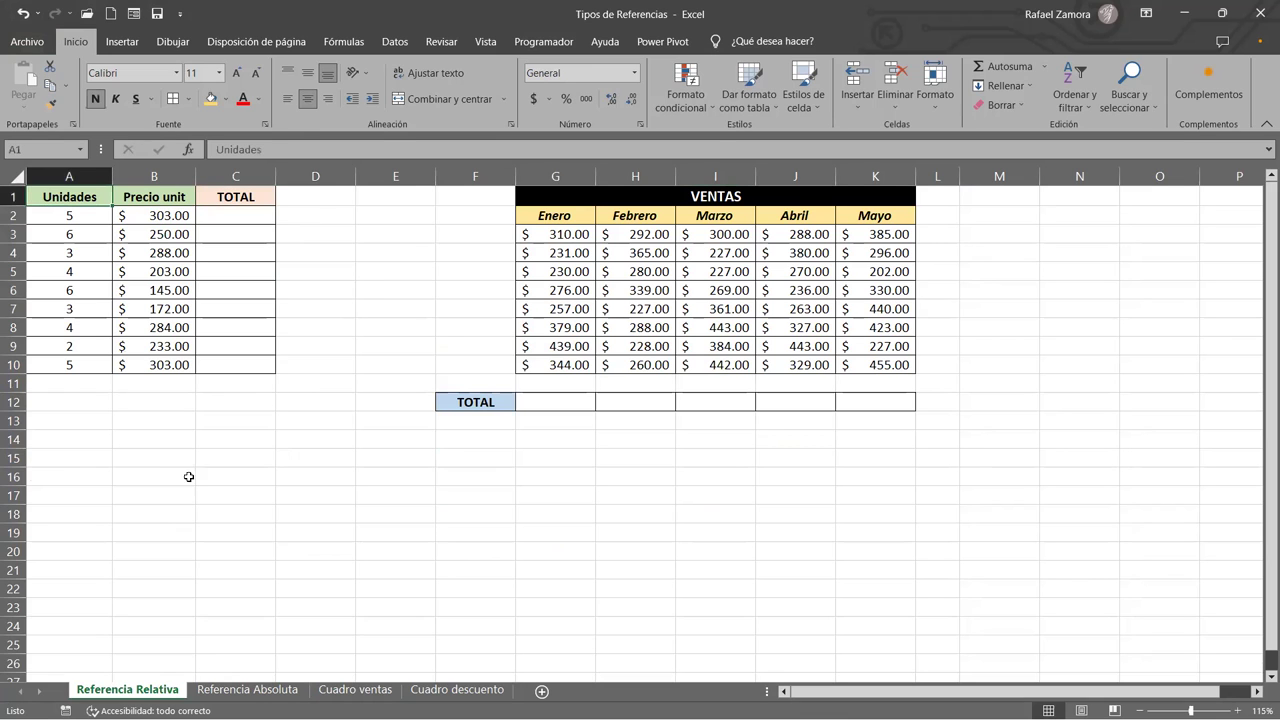
pyautogui.click(255, 690)
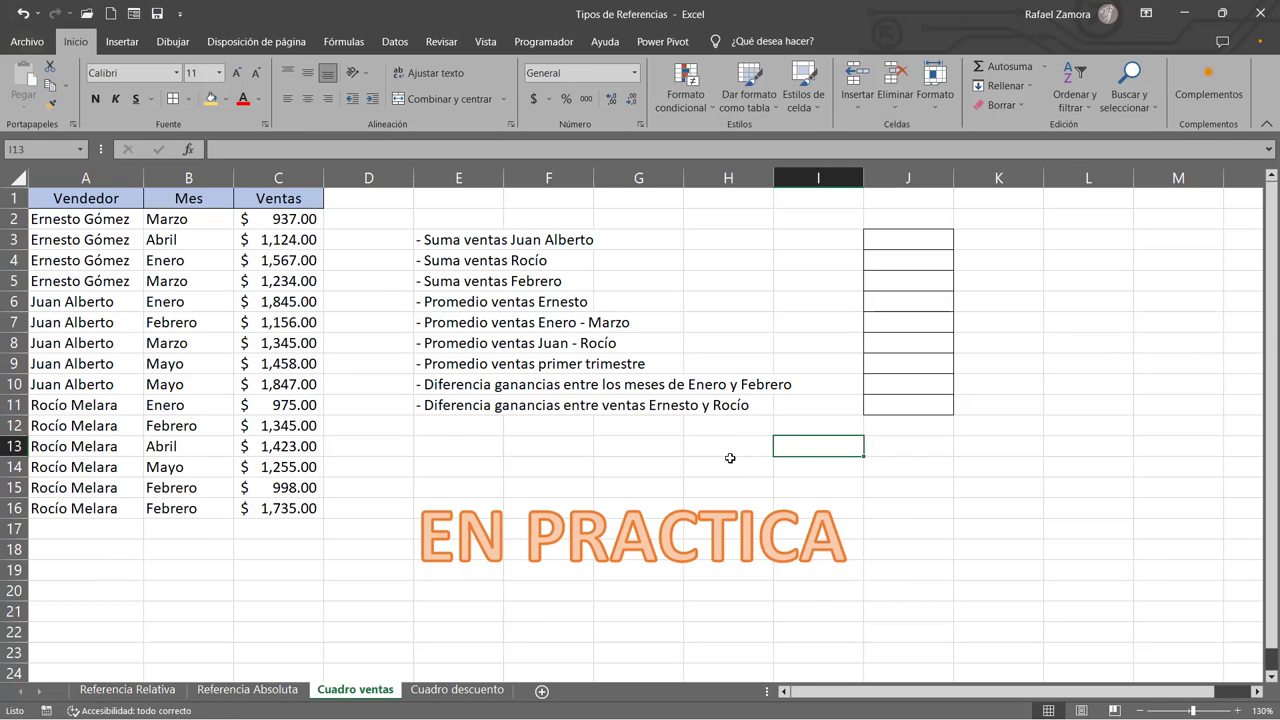
# Step: Return to Cuadro ventas and scroll back so the sales table and questions show
pyautogui.hotkey('alt', 'pagedown')
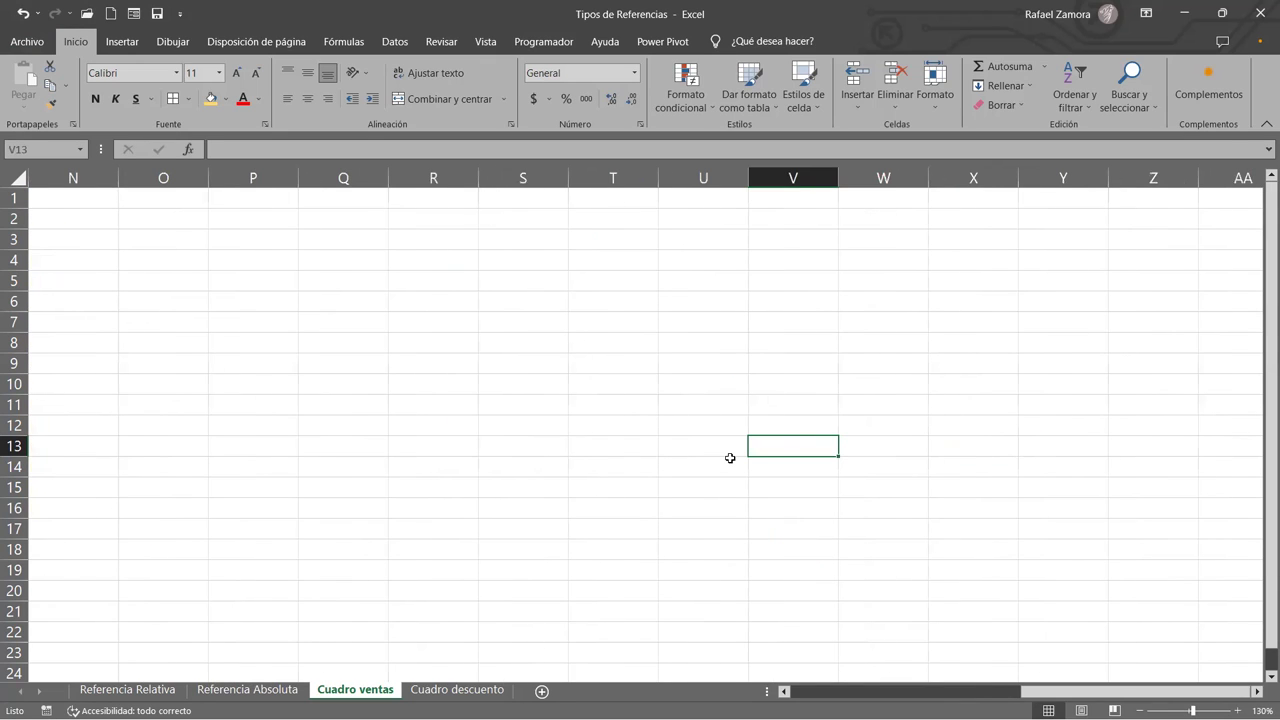
pyautogui.press('alt')
pyautogui.press('Tab')
pyautogui.press('Tab')
pyautogui.click(154, 691)
pyautogui.click(397, 646)
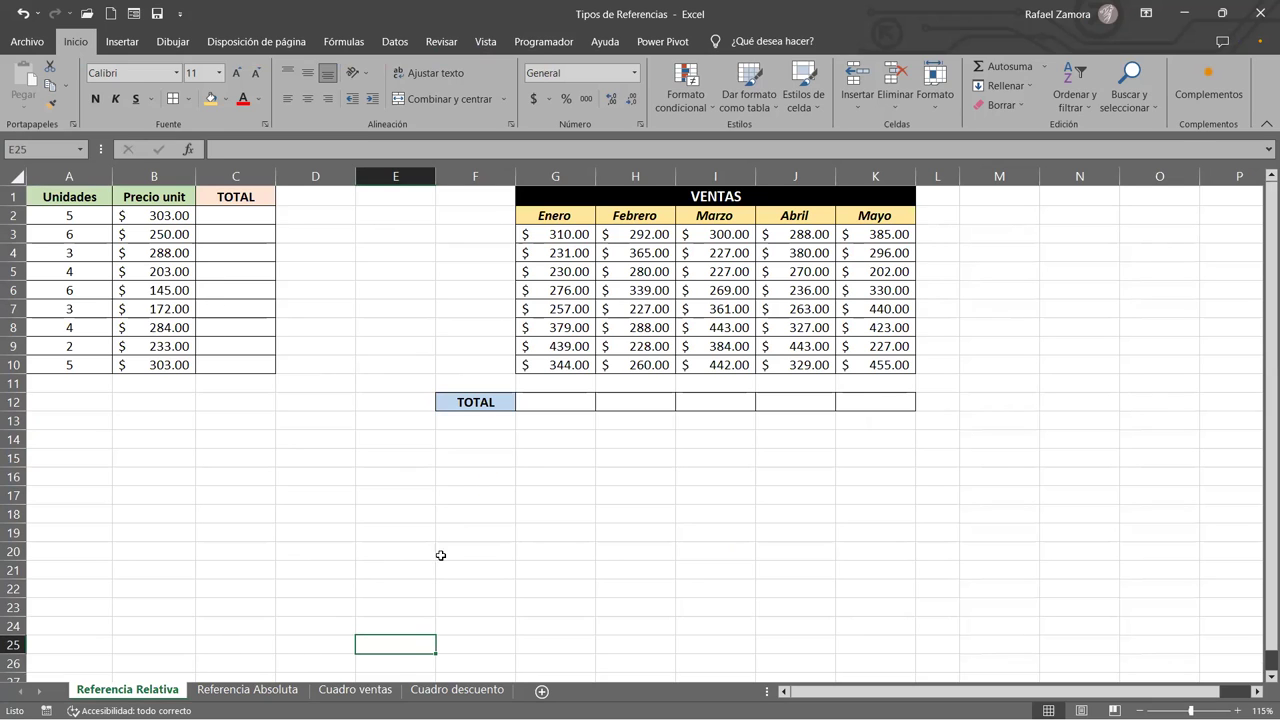
pyautogui.click(383, 693)
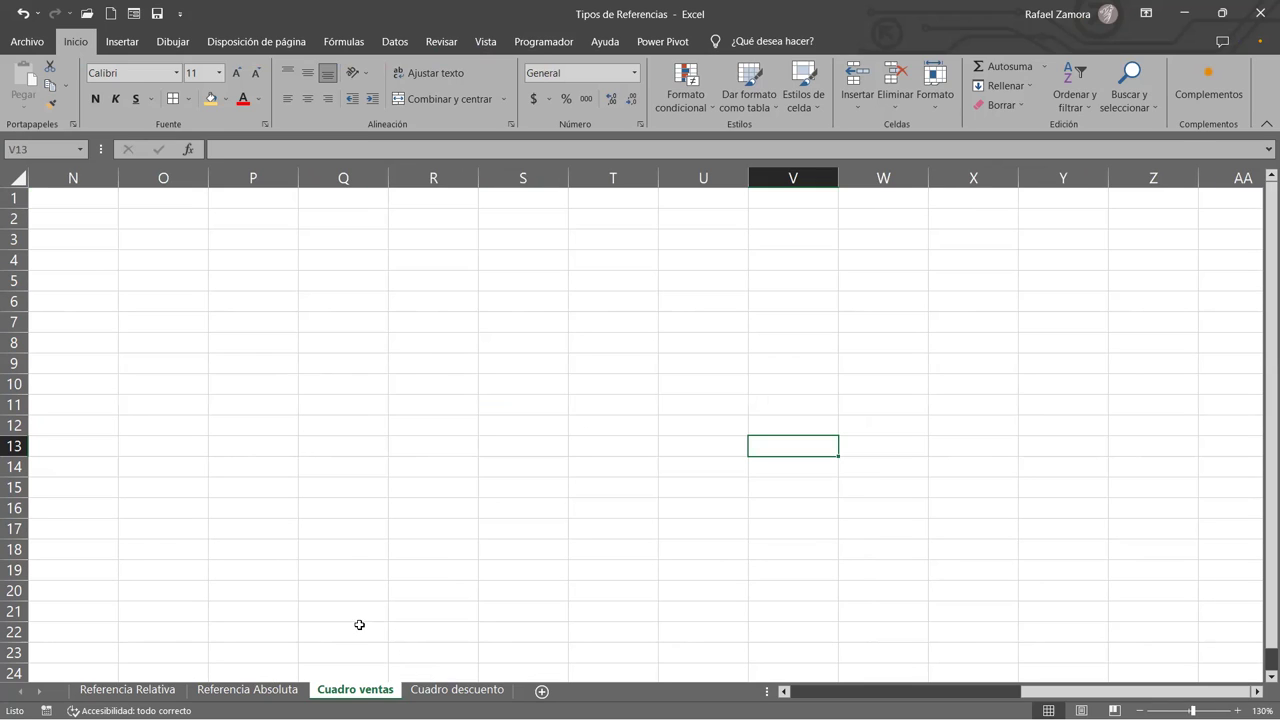
pyautogui.click(825, 692)
pyautogui.moveTo(825, 692); pyautogui.dragTo(795, 692)
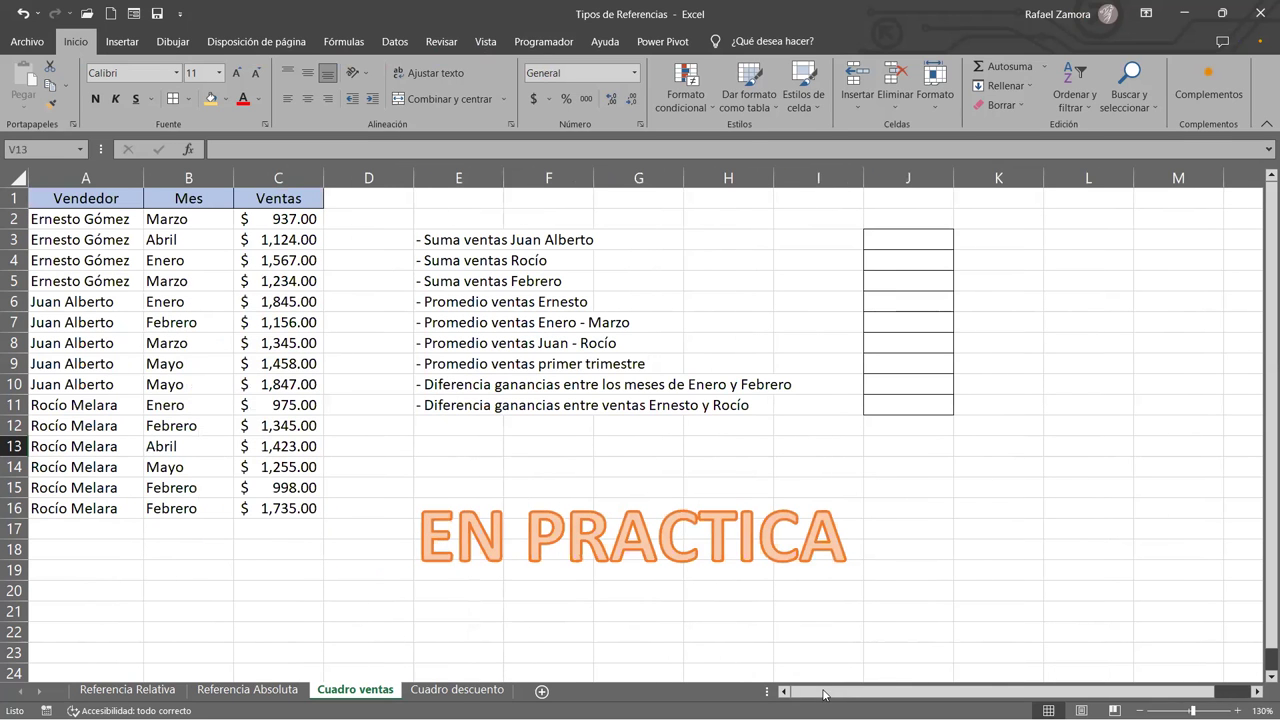
pyautogui.click(798, 282)
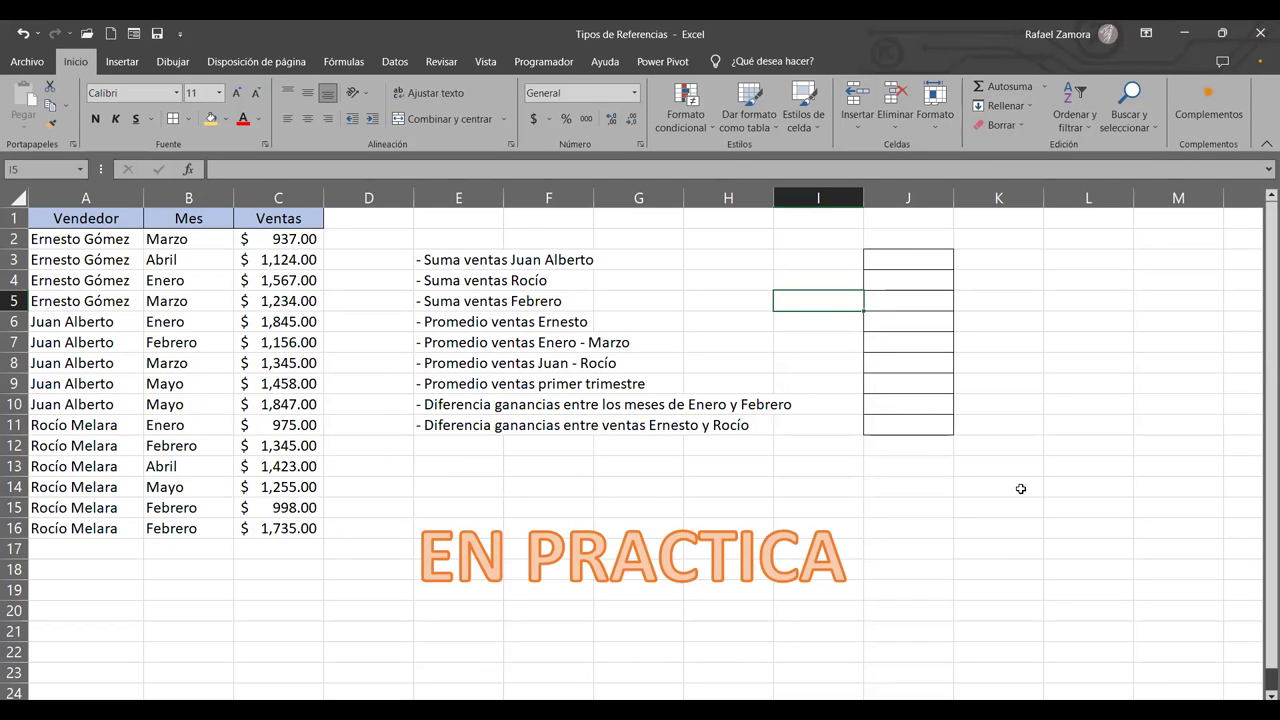
pyautogui.click(1020, 488)
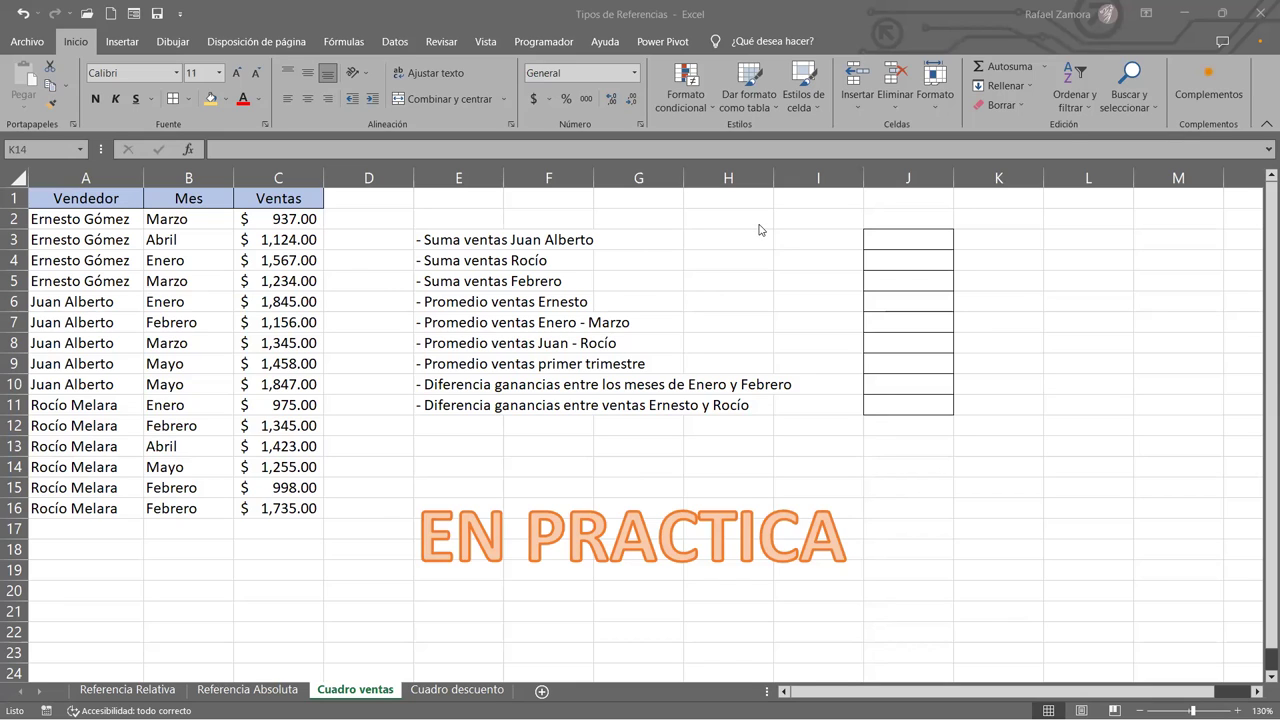
pyautogui.click(918, 407)
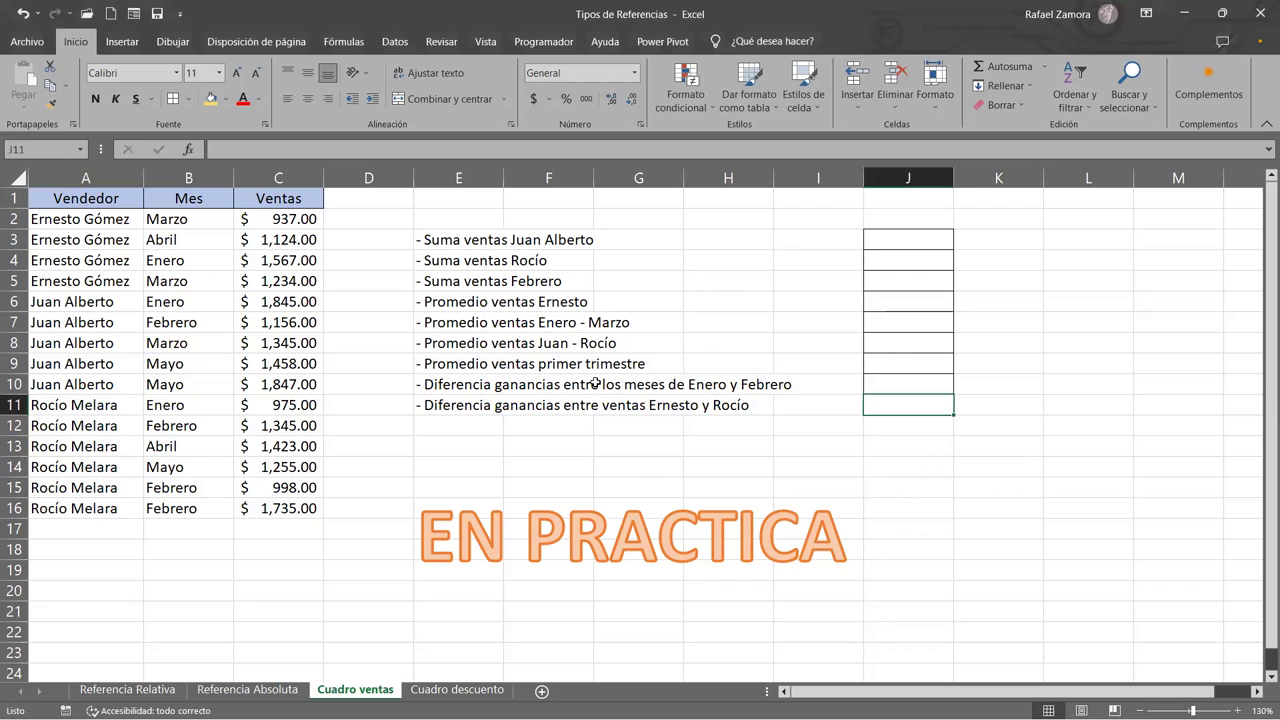
pyautogui.click(469, 405)
pyautogui.moveTo(469, 405); pyautogui.dragTo(906, 405)
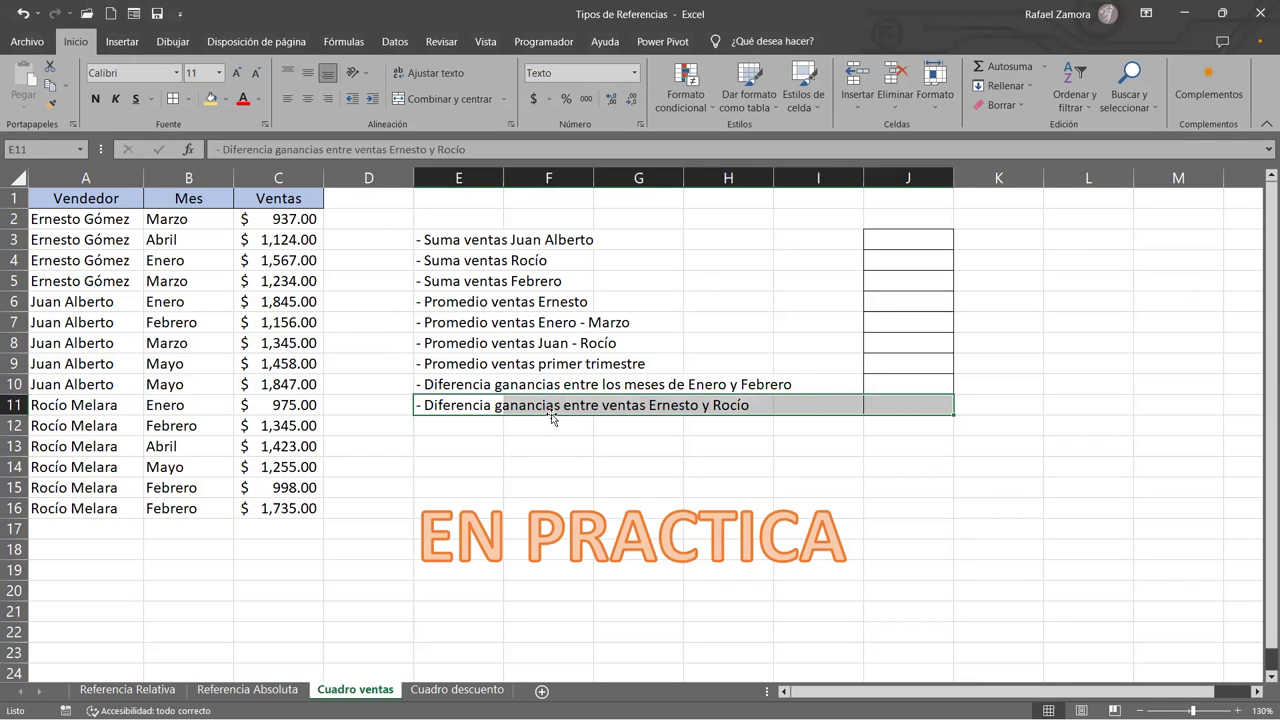
pyautogui.click(884, 409)
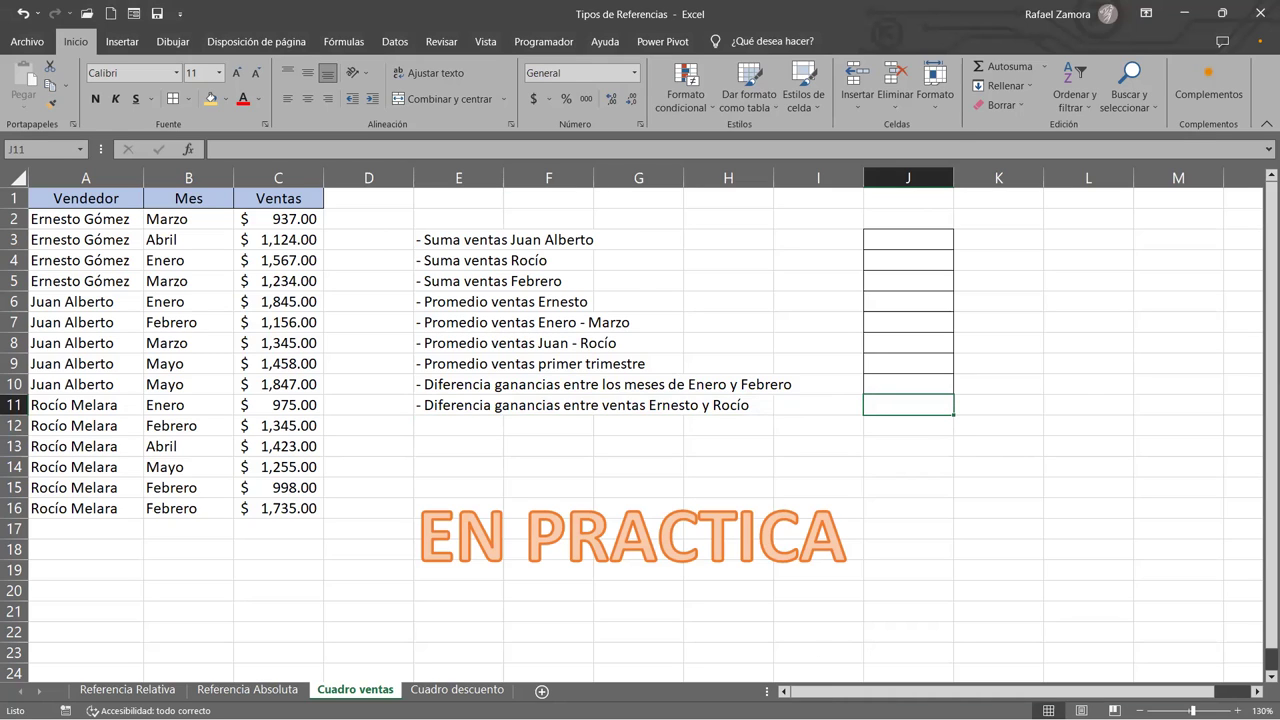
pyautogui.click(1043, 432)
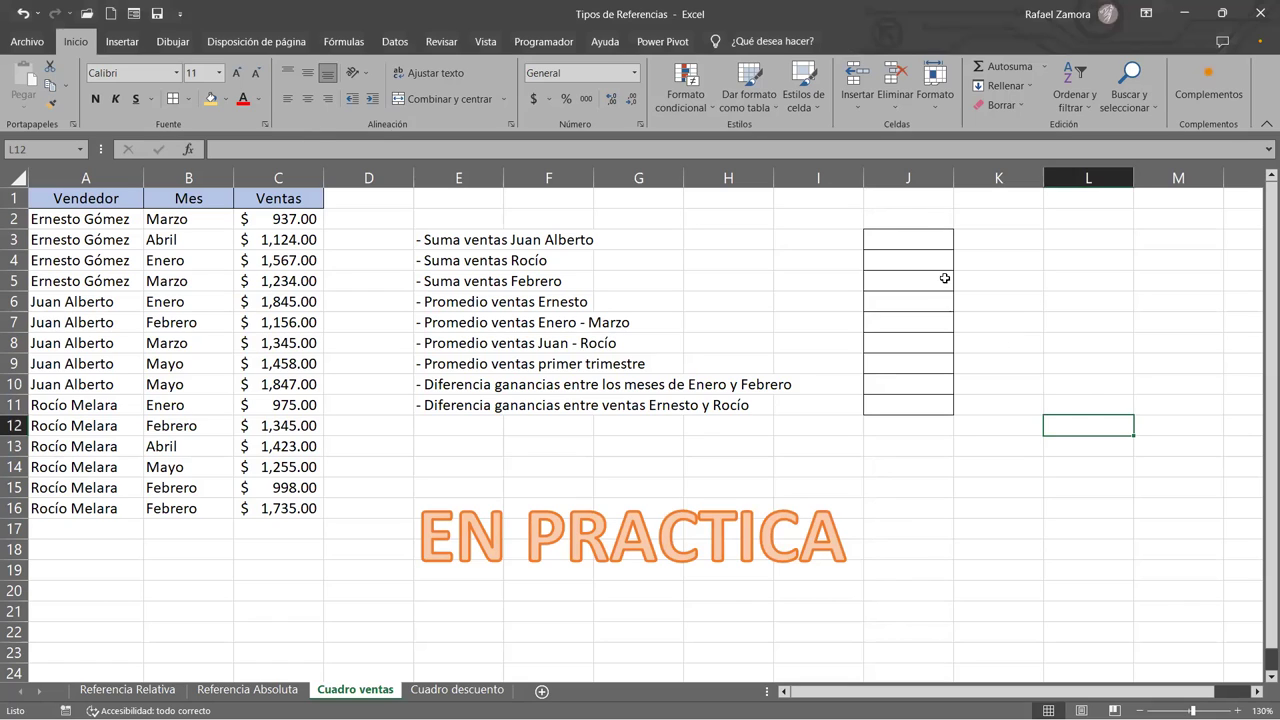
pyautogui.click(922, 234)
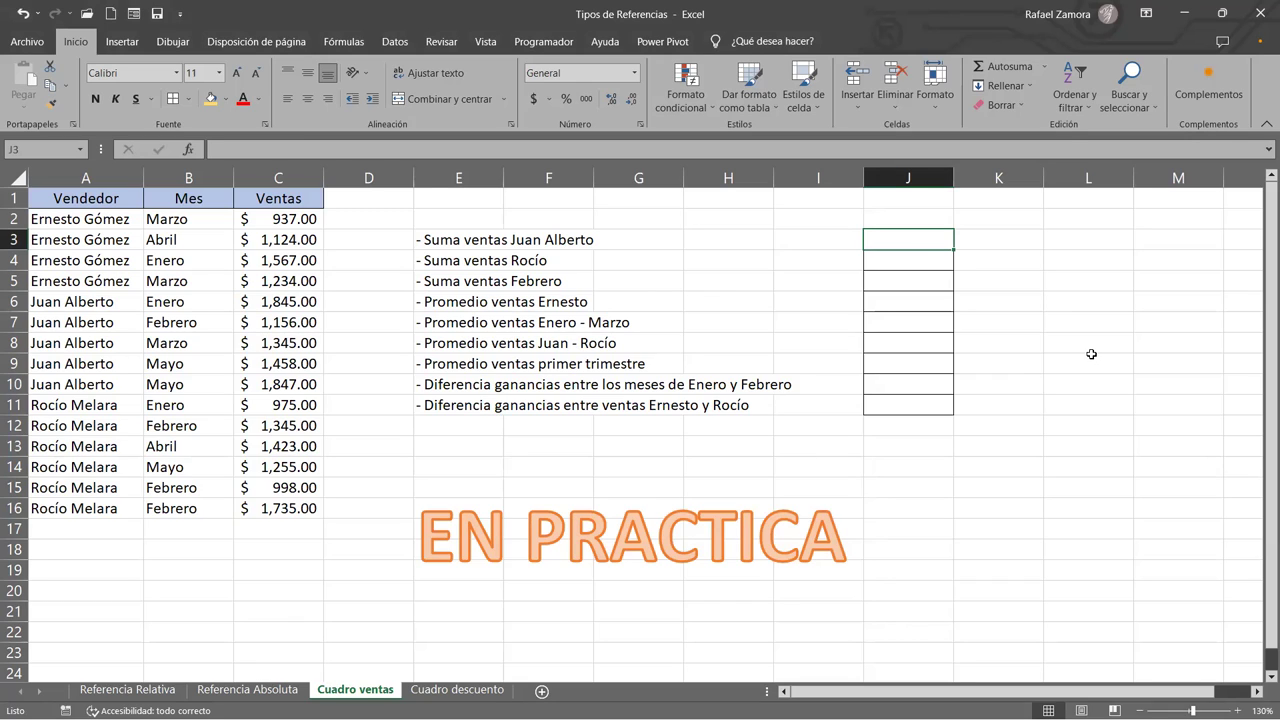
# Step: Enter =SUMA(C6:C10) in J3, giving Juan Alberto's total of $7,651.00
pyautogui.write('=')
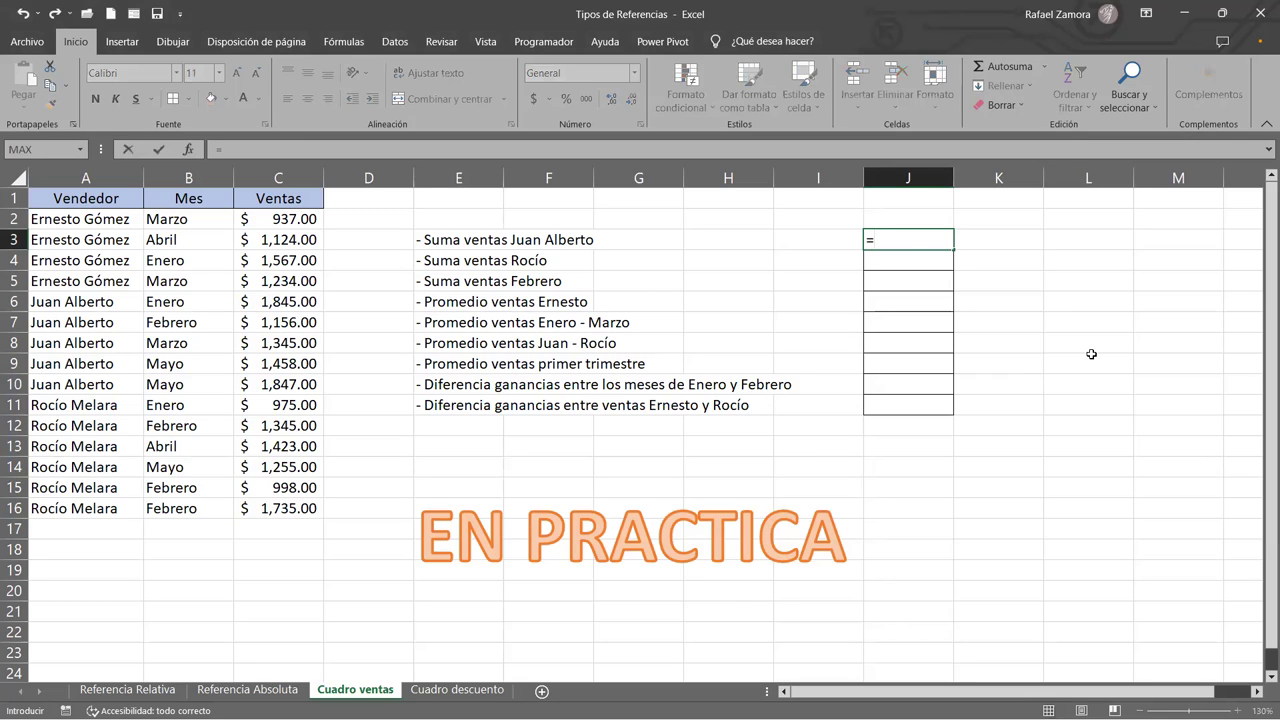
pyautogui.write('suma')
pyautogui.press('Tab')
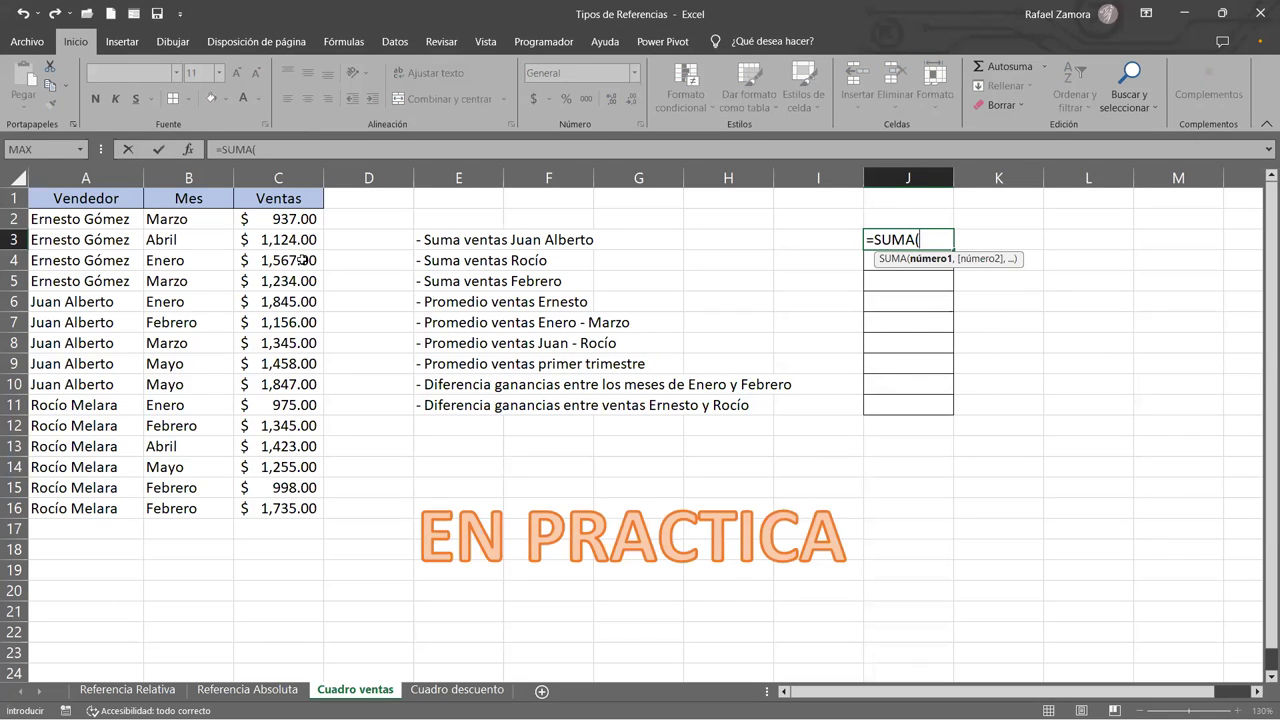
pyautogui.click(268, 302)
pyautogui.moveTo(268, 302); pyautogui.dragTo(270, 384)
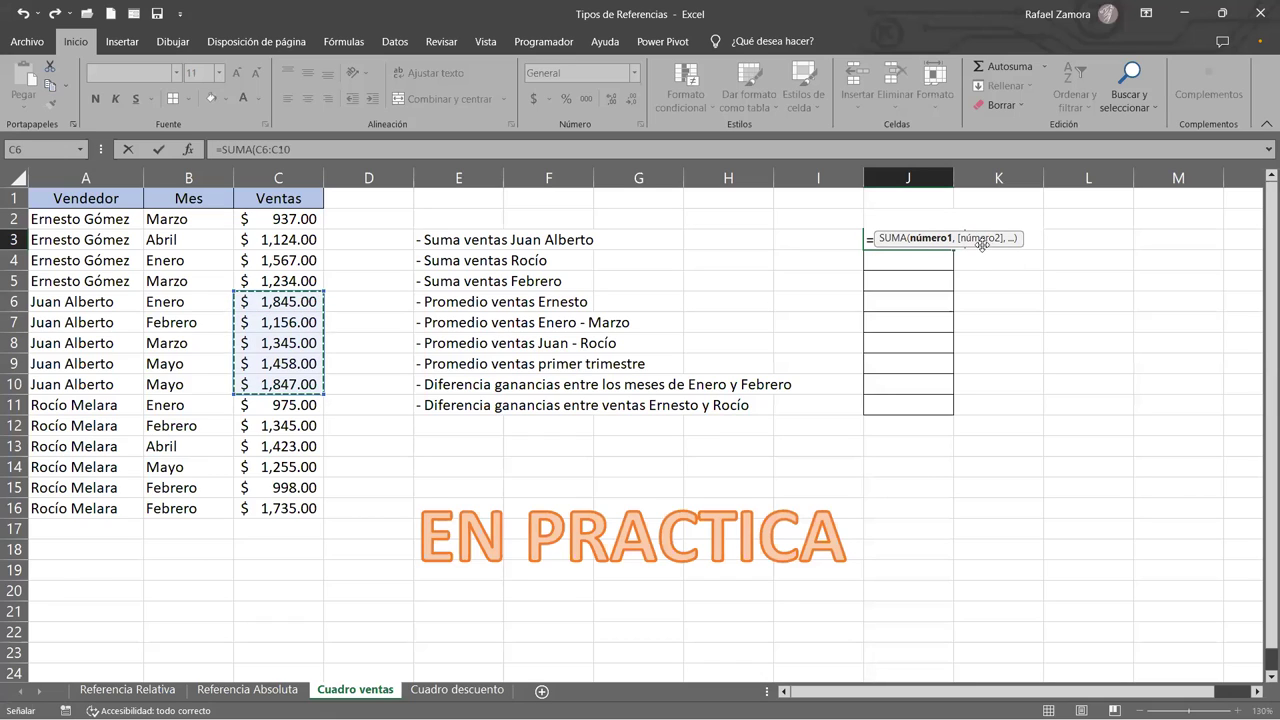
pyautogui.write(')')
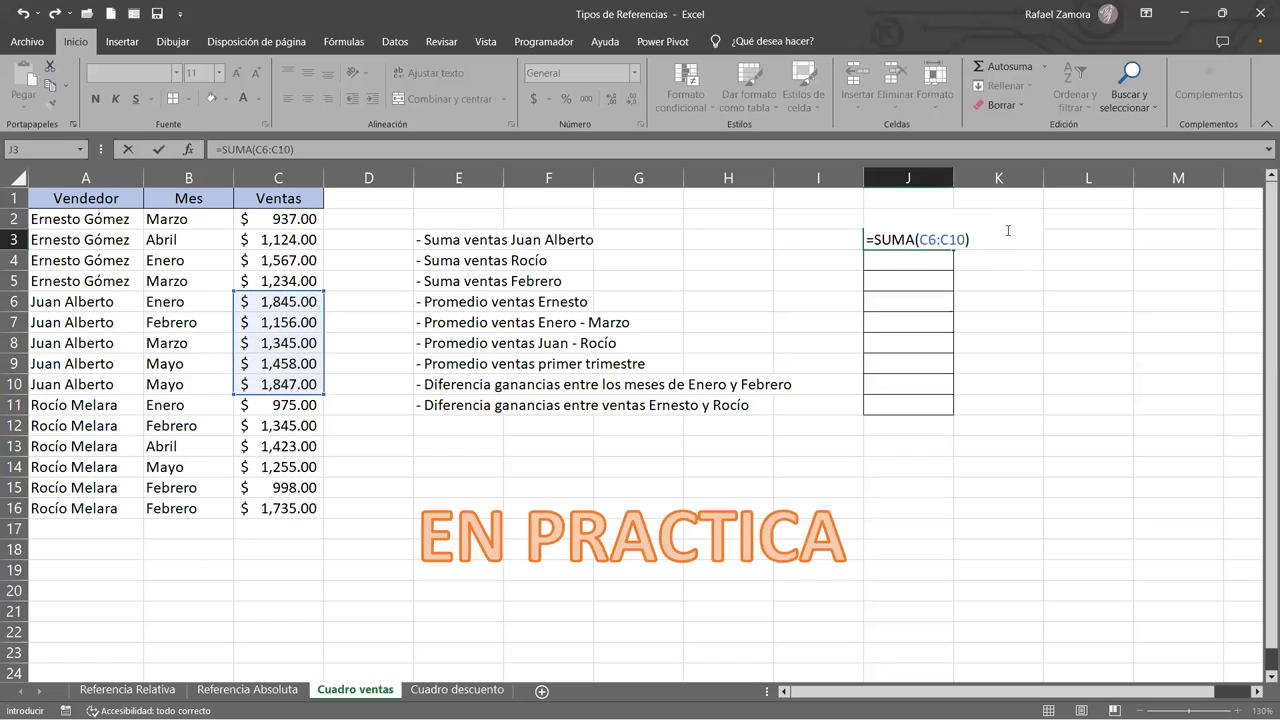
pyautogui.hotkey('ctrl', 'Return')
pyautogui.press('Return')
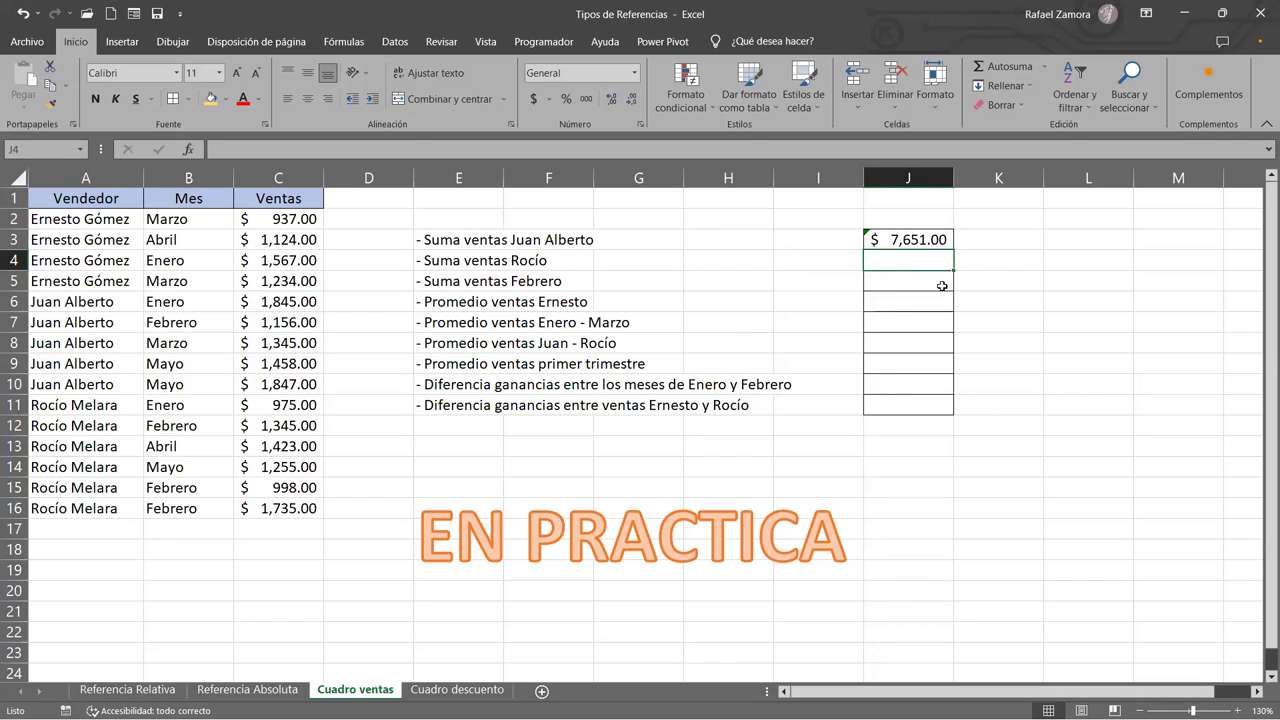
# Step: Enter =SUMA(C11:C16) in J4 for Rocío's sales total of $7,731.00
pyautogui.write('?')
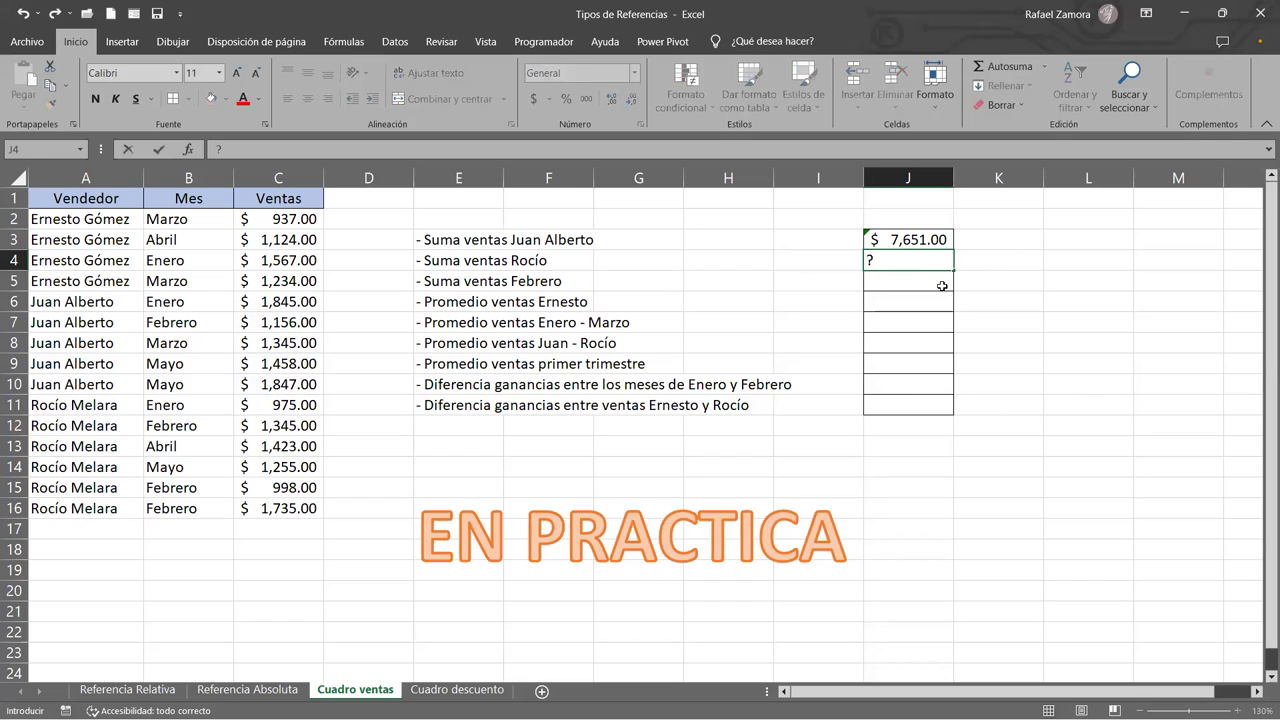
pyautogui.press('BackSpace')
pyautogui.write('=S')
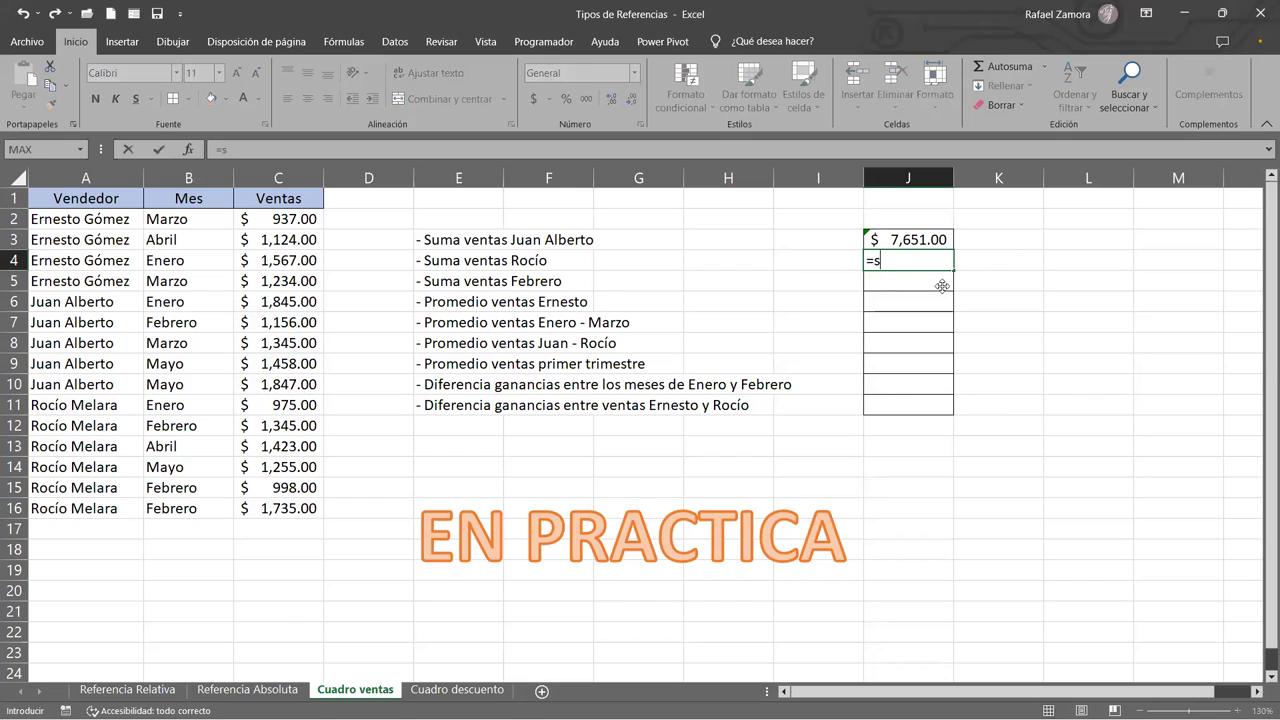
pyautogui.write('UMA(')
pyautogui.click(268, 404)
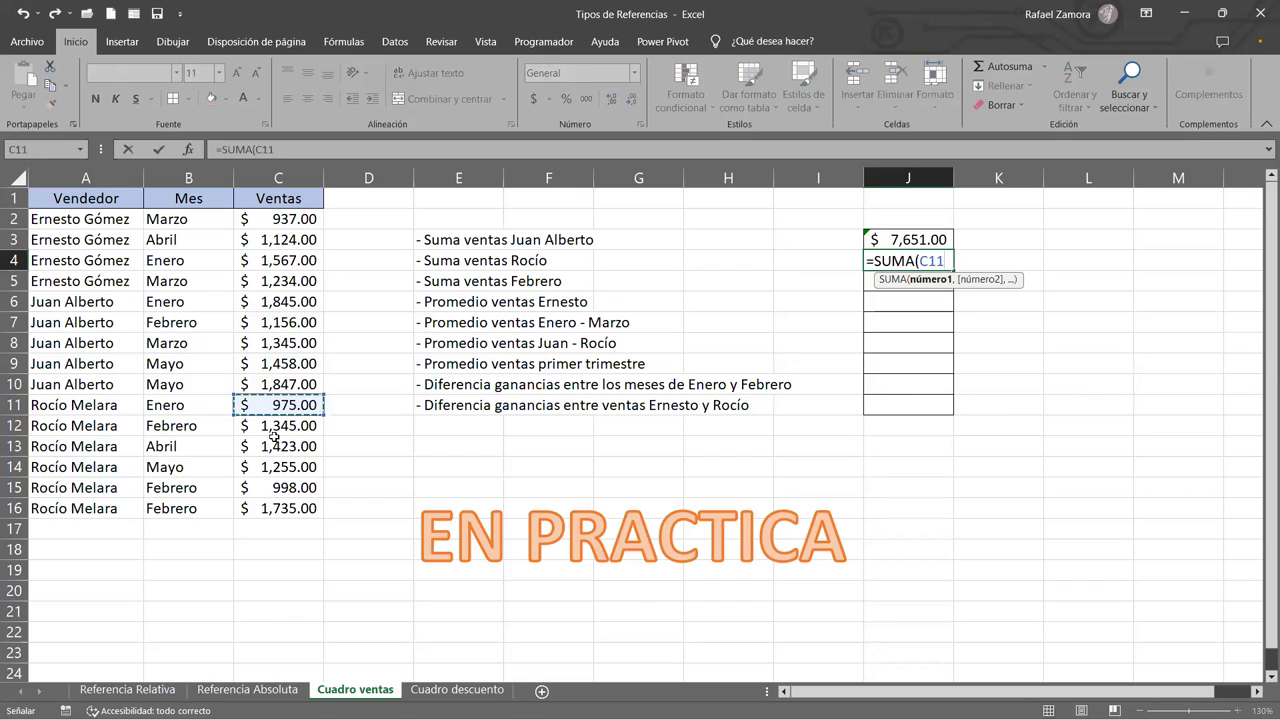
pyautogui.keyDown('shift'); pyautogui.click(270, 508); pyautogui.keyUp('shift')
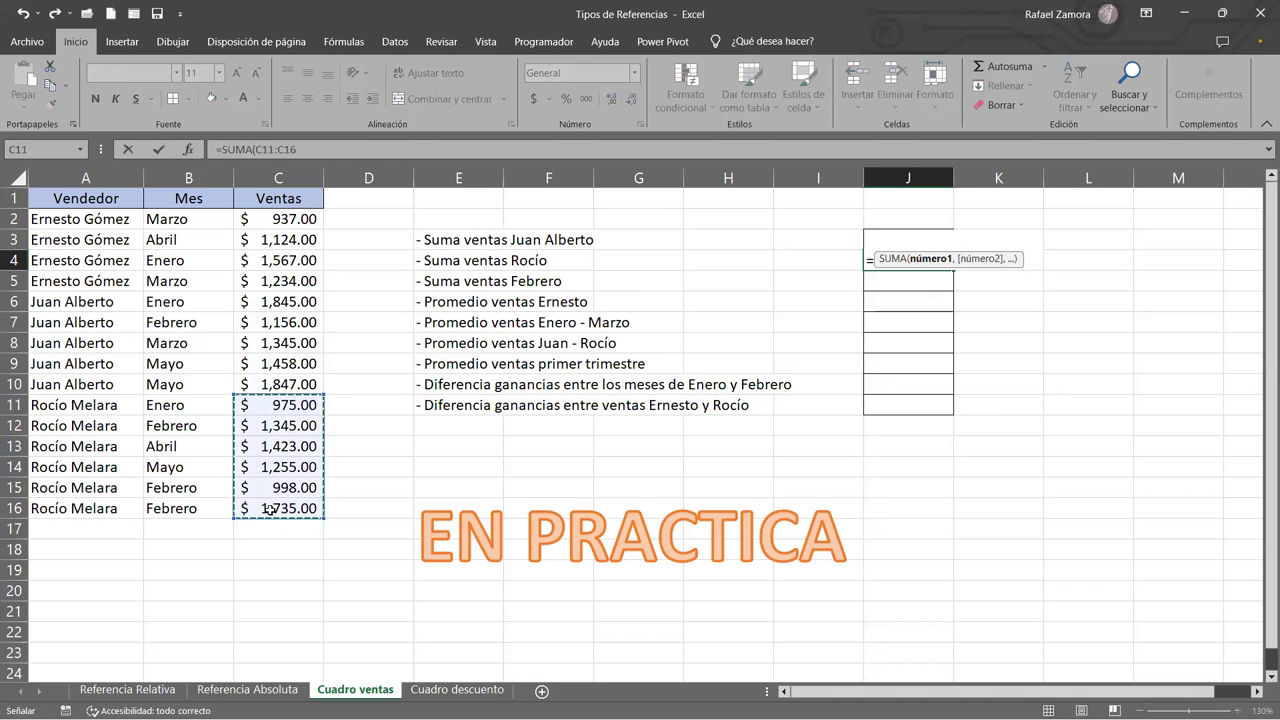
pyautogui.write(')')
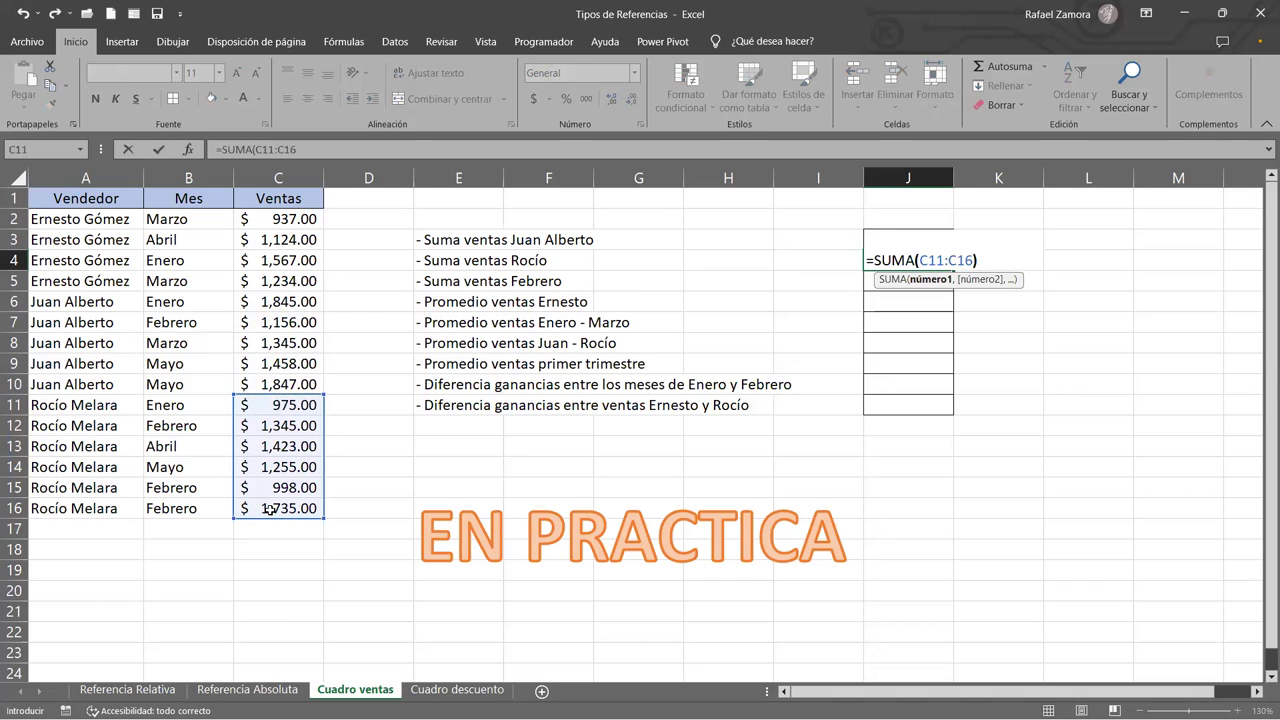
pyautogui.press('Return')
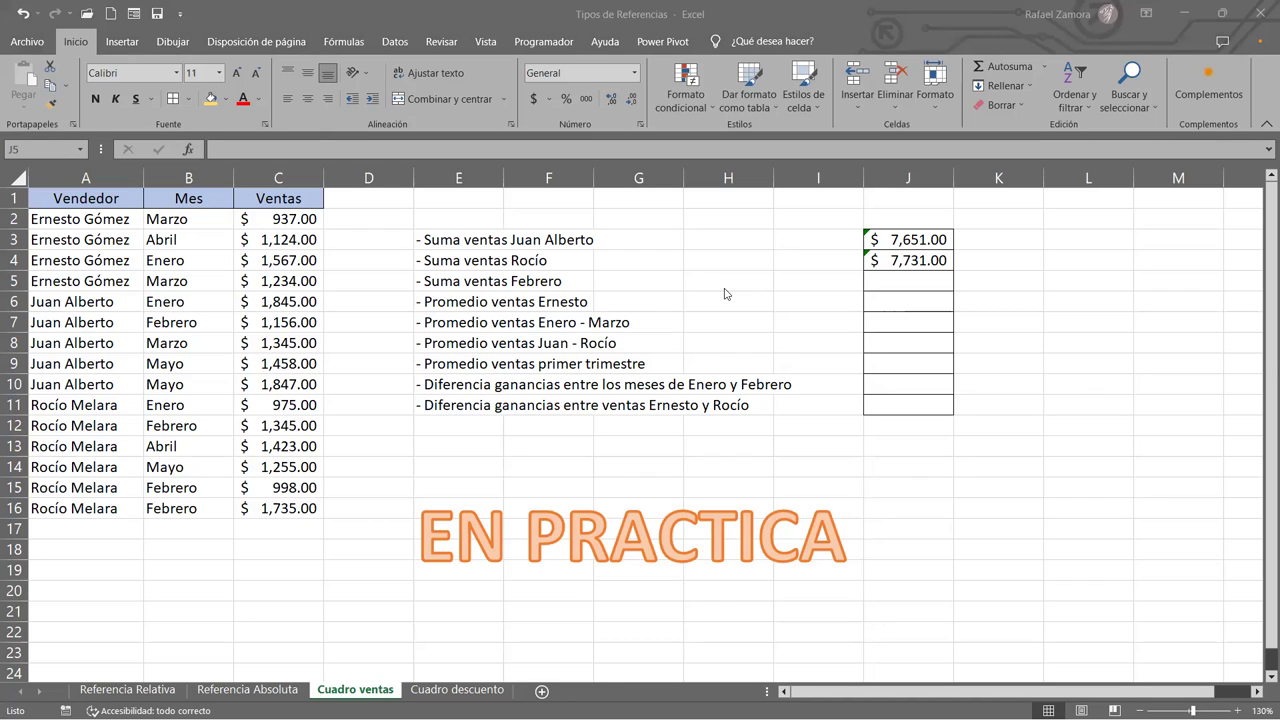
# Step: Start a SUMA in J5 over the February sales C7, C12 and C15:C16
pyautogui.click(903, 280)
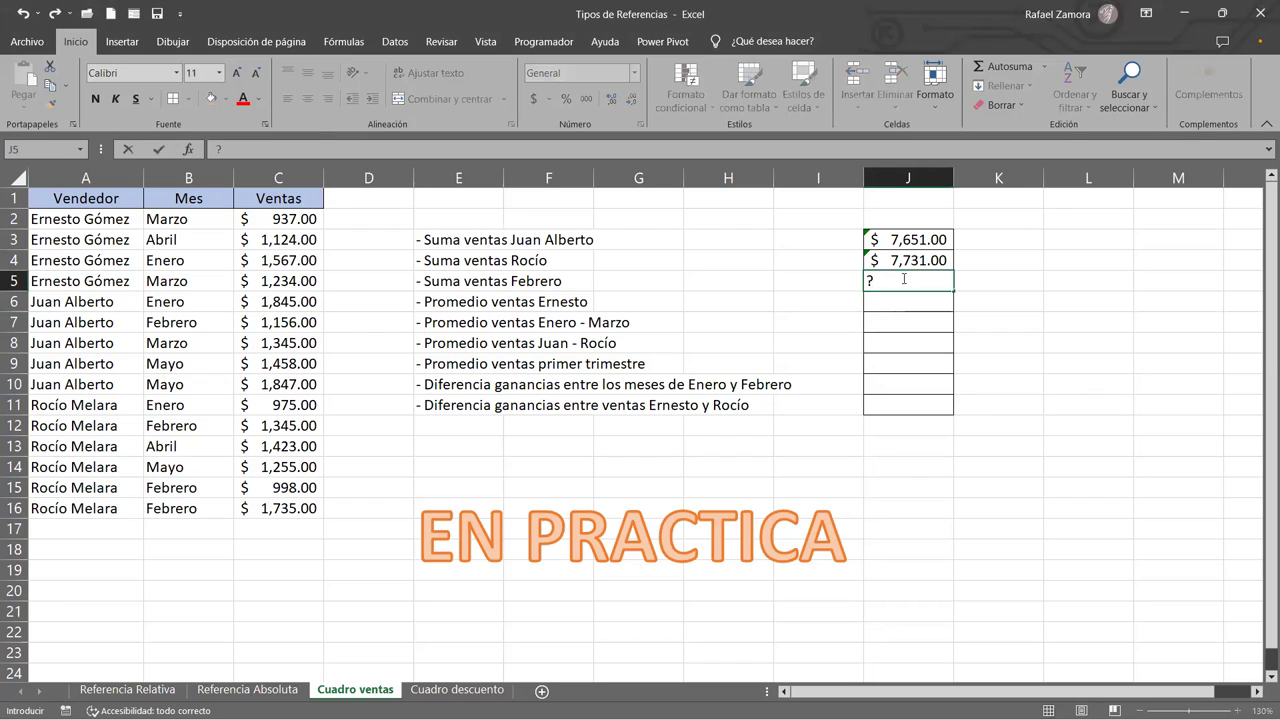
pyautogui.write('=')
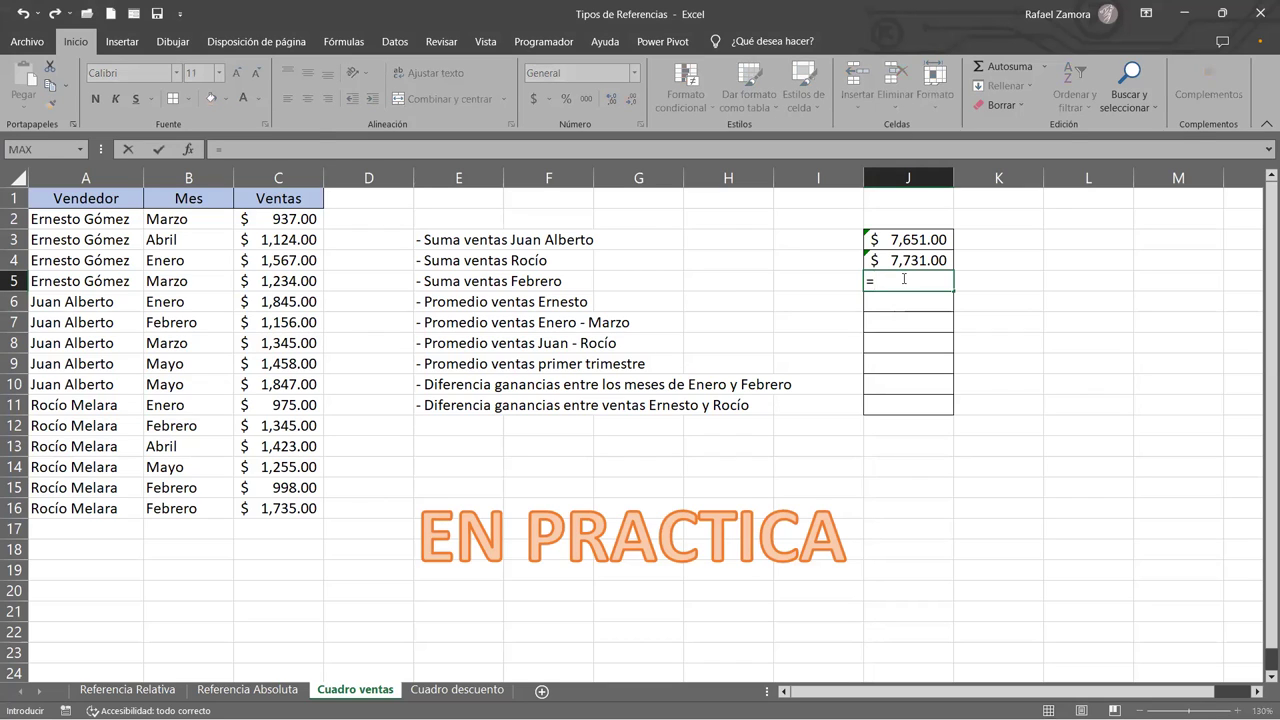
pyautogui.write('SUMA(')
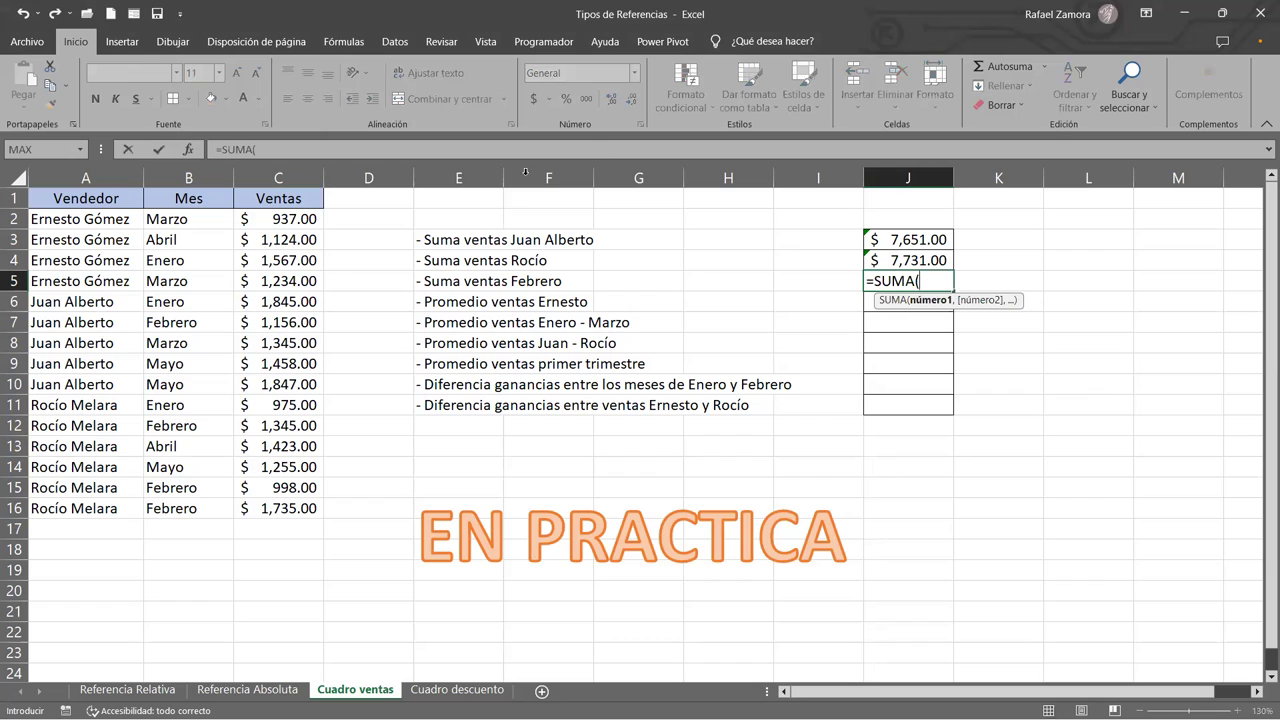
pyautogui.click(274, 320)
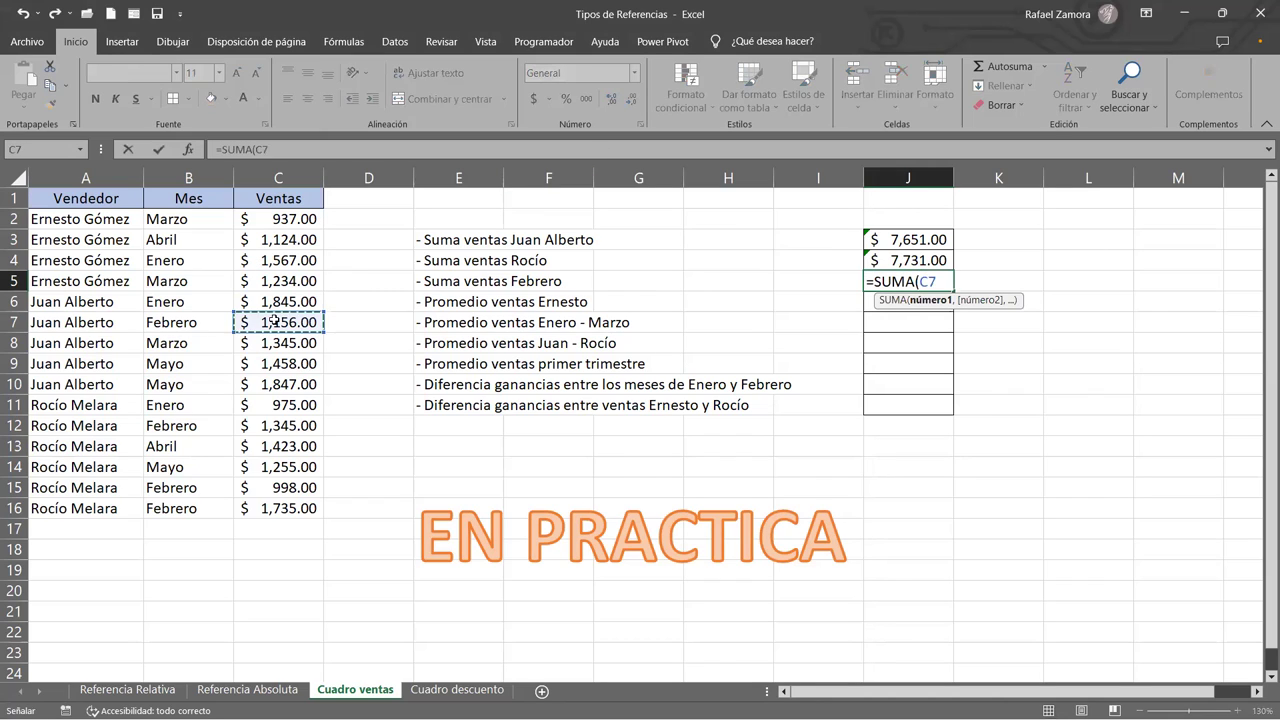
pyautogui.keyDown('ctrl'); pyautogui.click(286, 422); pyautogui.keyUp('ctrl')
pyautogui.moveTo(276, 487); pyautogui.dragTo(270, 508)
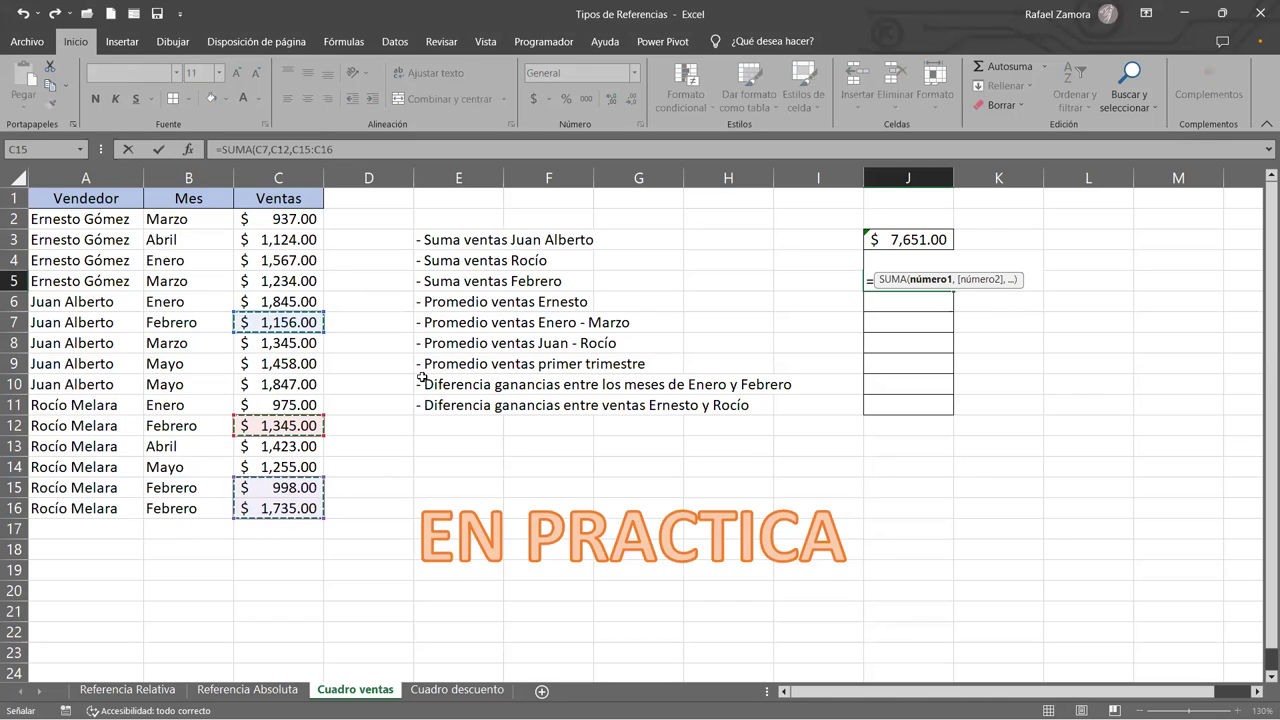
# Step: Redo the references after C7 and commit =SUMA(C7,C12,C15:C16) for February's total
pyautogui.press('BackSpace')
pyautogui.press('BackSpace')
pyautogui.press('BackSpace')
pyautogui.keyDown('ctrl'); pyautogui.click(285, 425); pyautogui.keyUp('ctrl')
pyautogui.keyDown('ctrl'); pyautogui.click(278, 488); pyautogui.keyUp('ctrl')
pyautogui.keyDown('ctrl'); pyautogui.click(277, 508); pyautogui.keyUp('ctrl')
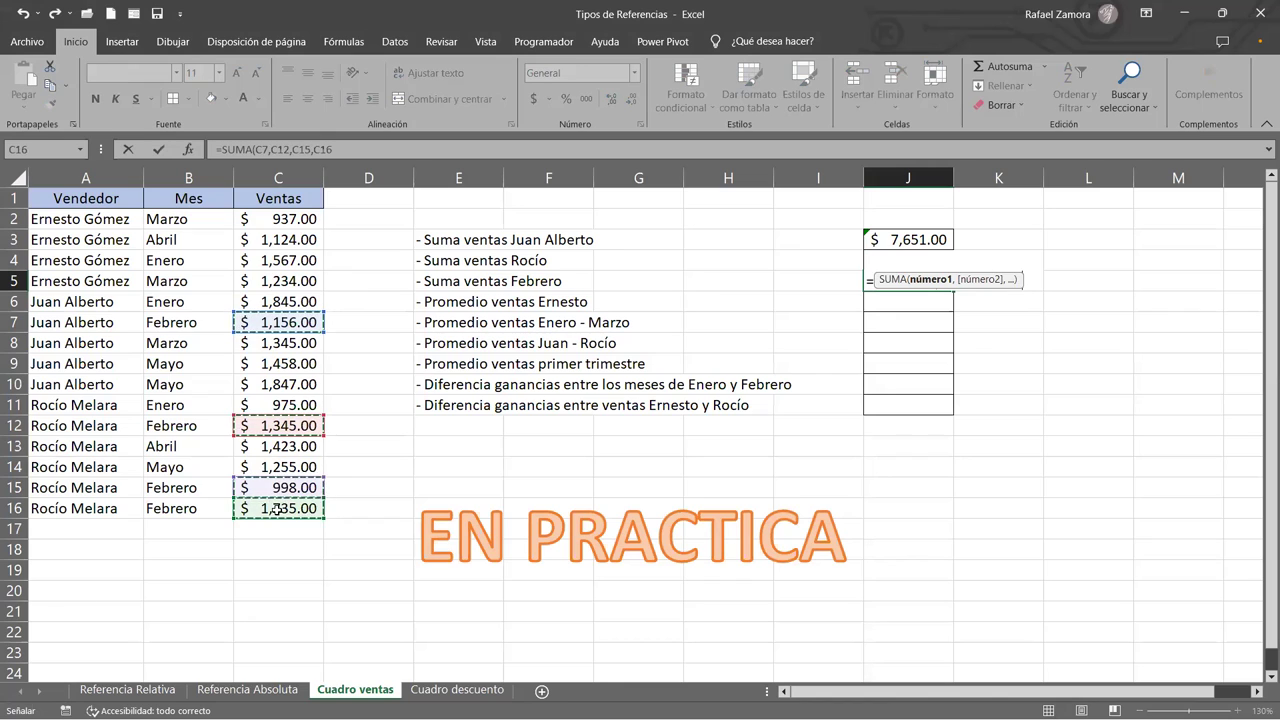
pyautogui.press('BackSpace')
pyautogui.press('BackSpace')
pyautogui.press('BackSpace')
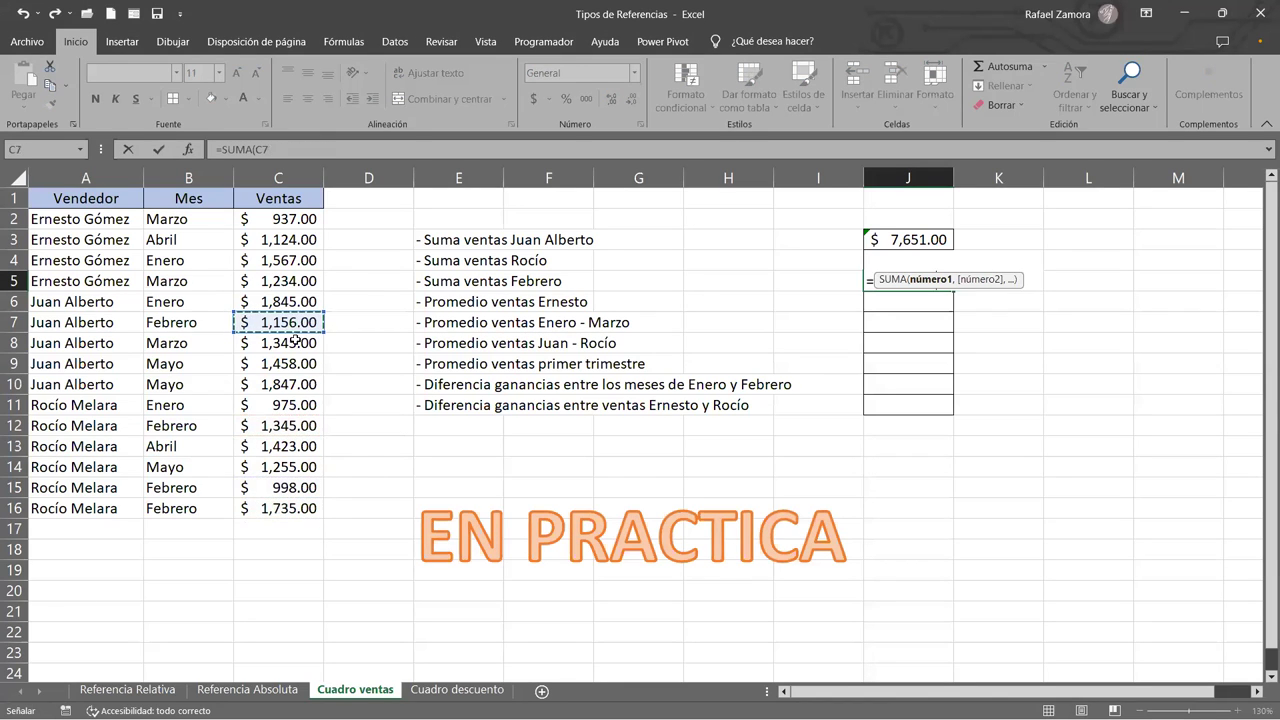
pyautogui.keyDown('ctrl'); pyautogui.click(284, 425); pyautogui.keyUp('ctrl')
pyautogui.moveTo(273, 483); pyautogui.dragTo(273, 510)
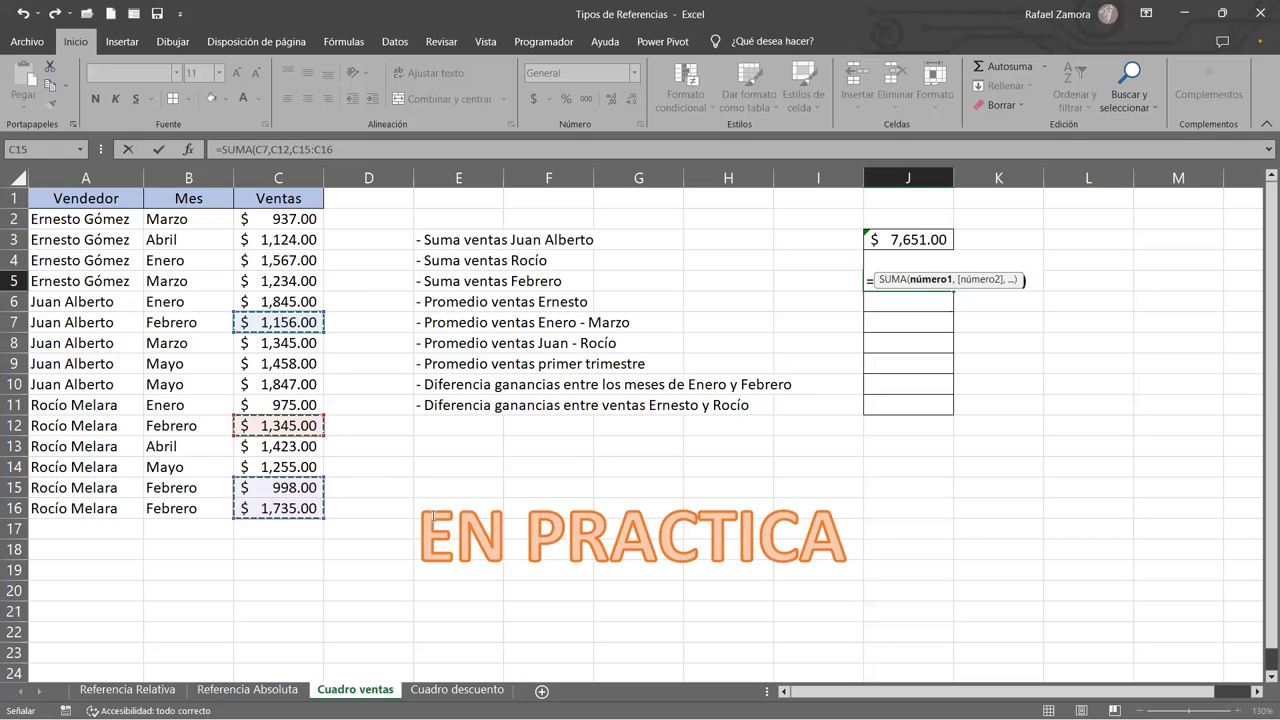
pyautogui.write(')')
pyautogui.press('Return')
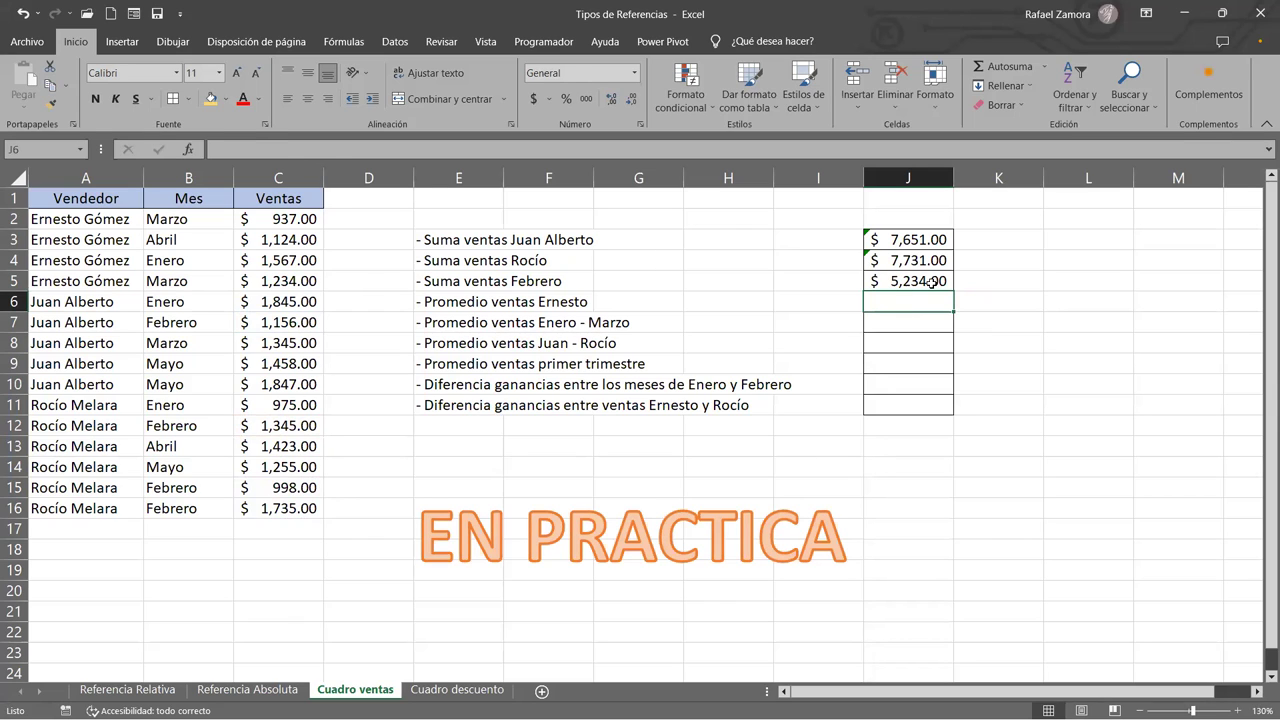
# Step: Check the February formula and select the three sum results J3:J5
pyautogui.click(930, 283)
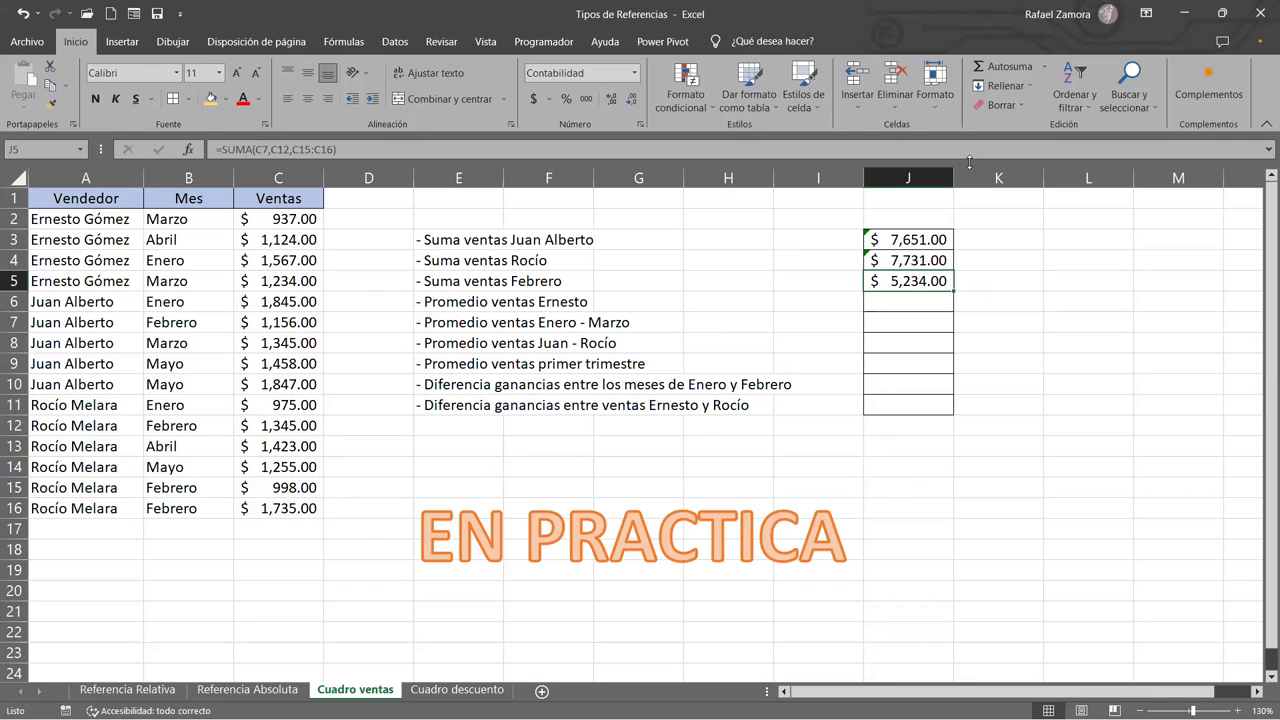
pyautogui.click(907, 305)
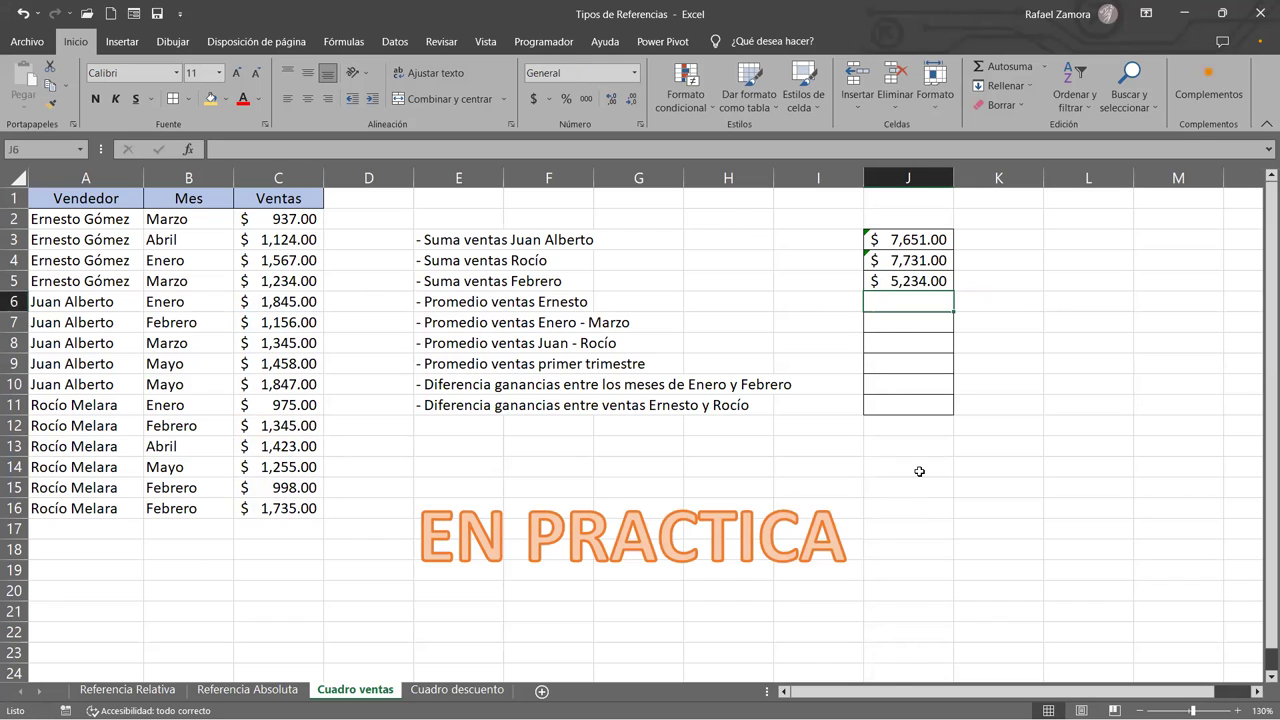
pyautogui.moveTo(916, 240); pyautogui.dragTo(912, 281)
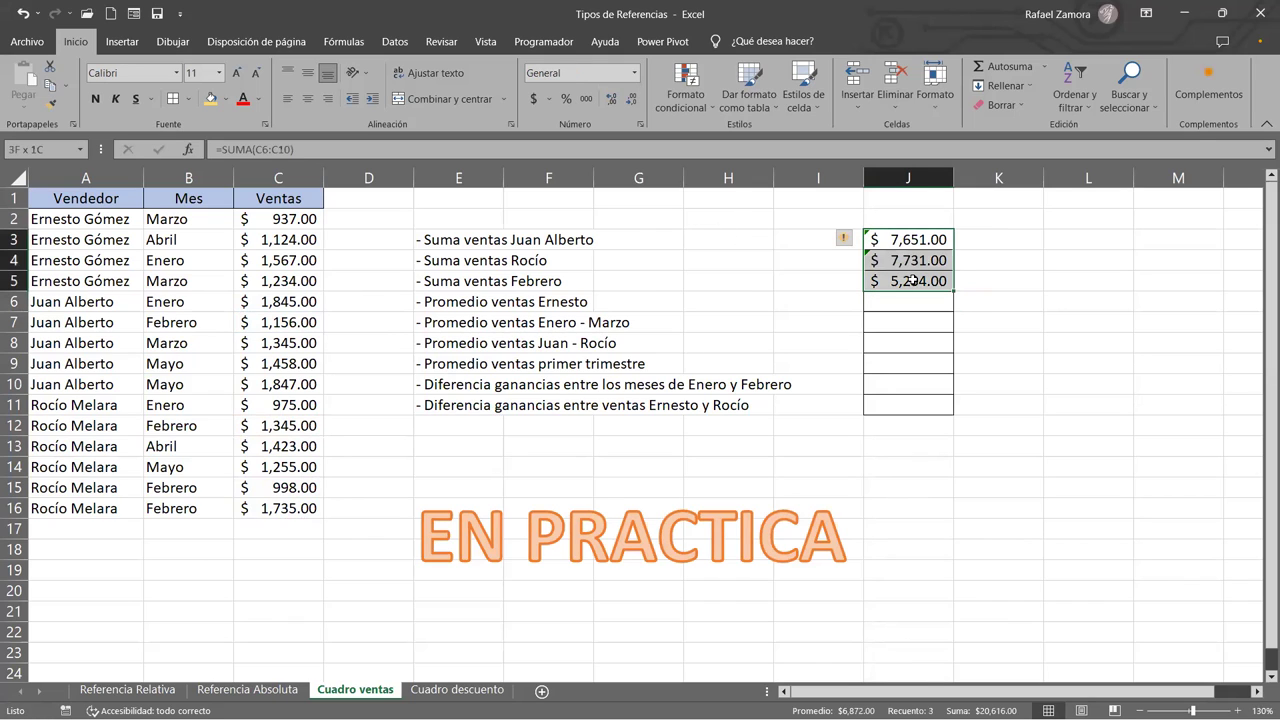
# Step: Enter =PROMEDIO(C2:C5) in J6 for Ernesto's average sales of $1,215.50
pyautogui.click(905, 300)
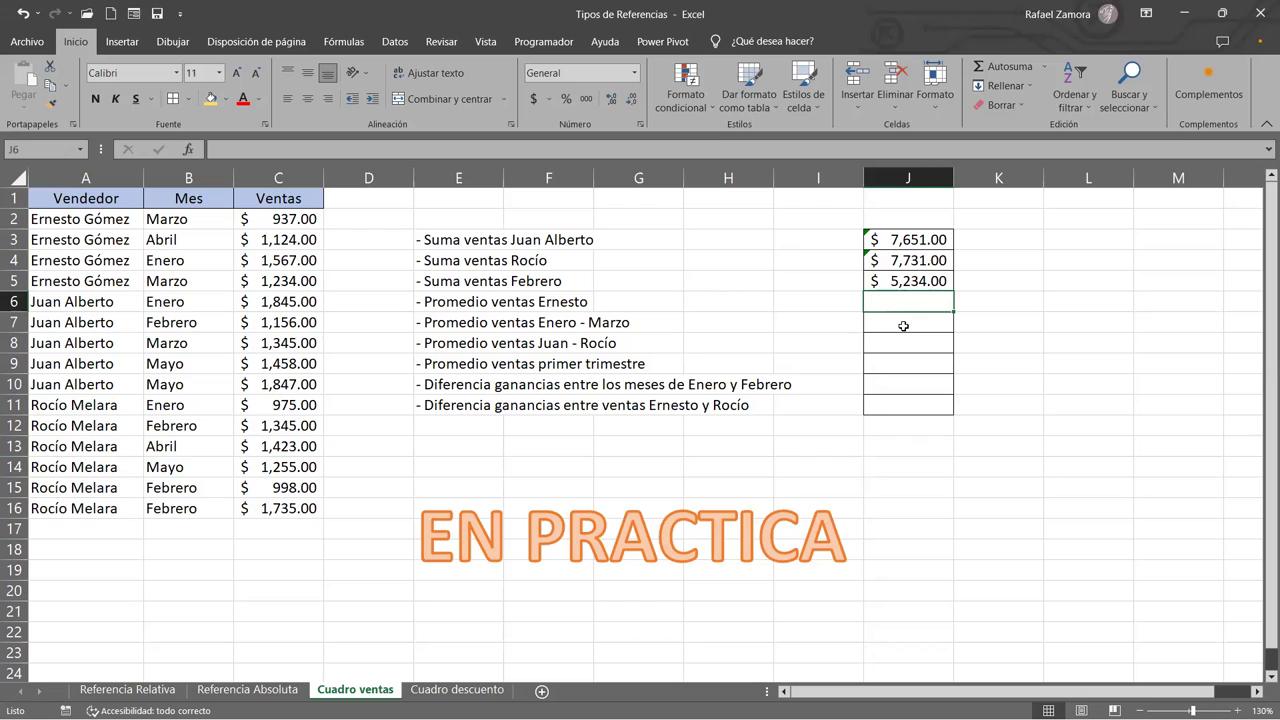
pyautogui.write('=')
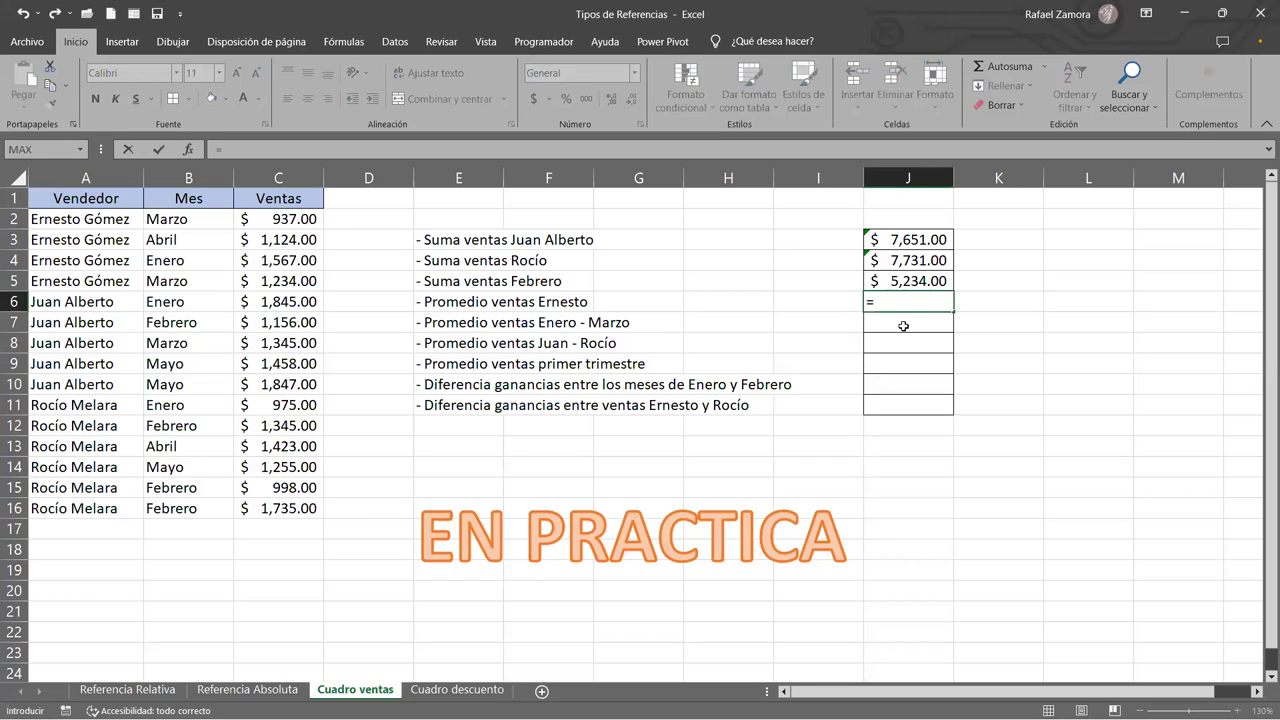
pyautogui.write('prom')
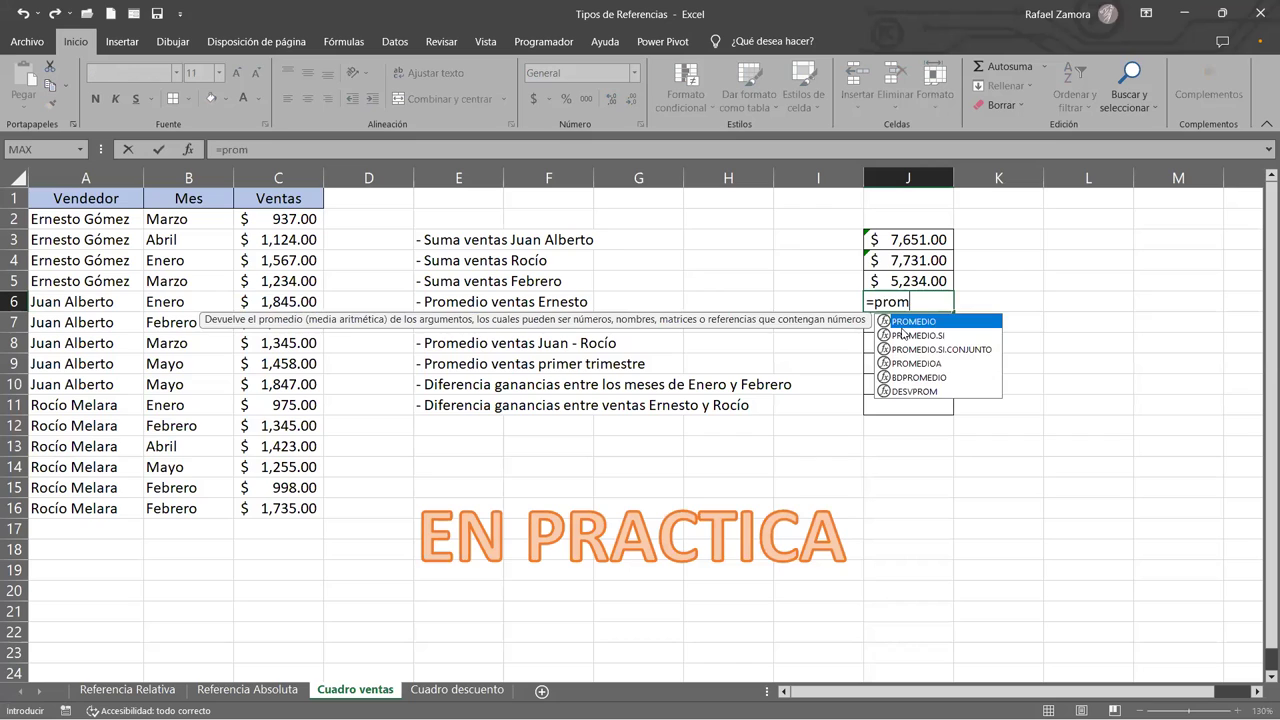
pyautogui.press('Tab')
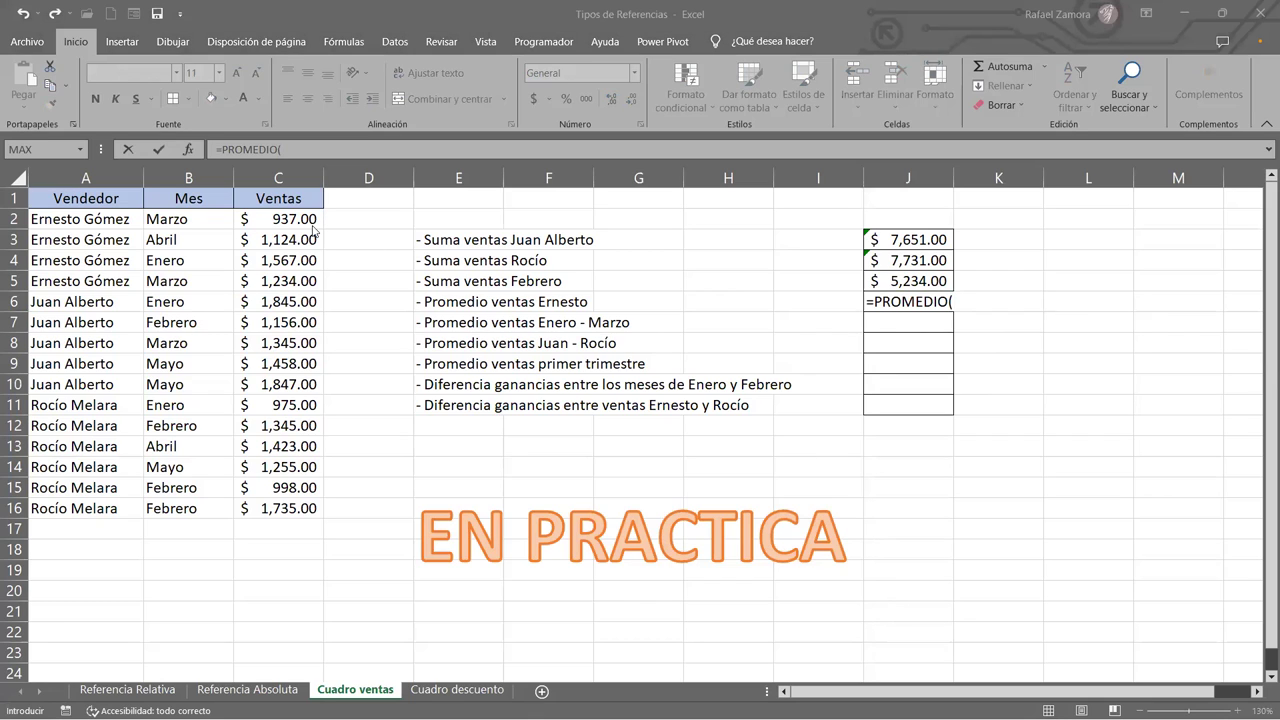
pyautogui.moveTo(304, 226); pyautogui.dragTo(294, 279)
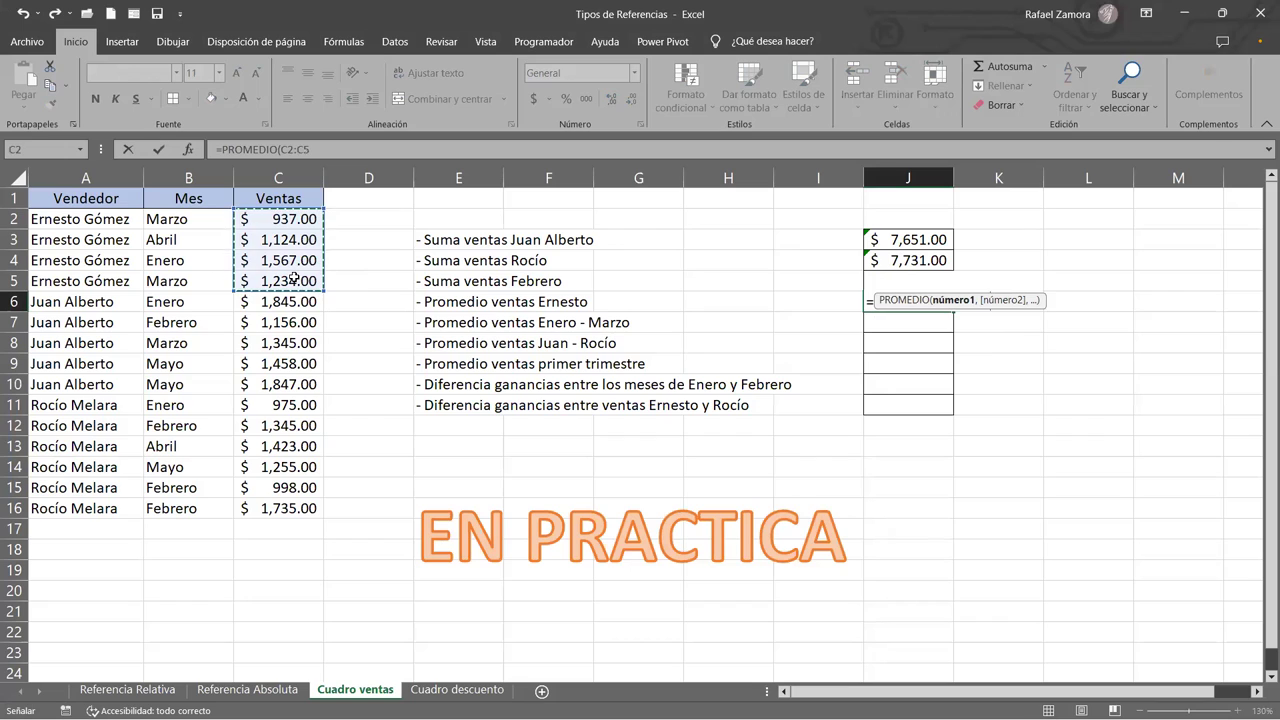
pyautogui.write(')')
pyautogui.press('Return')
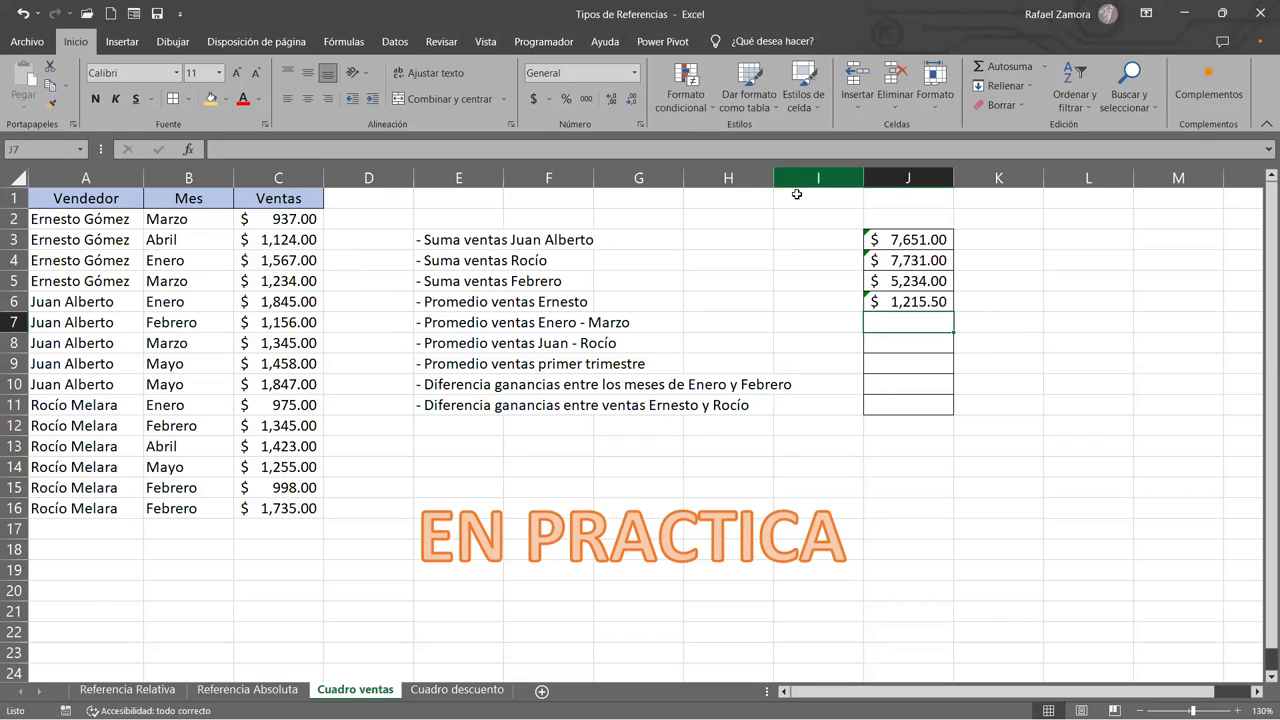
# Step: Delete the empty column I and widen column H so the question text fits
pyautogui.click(843, 180)
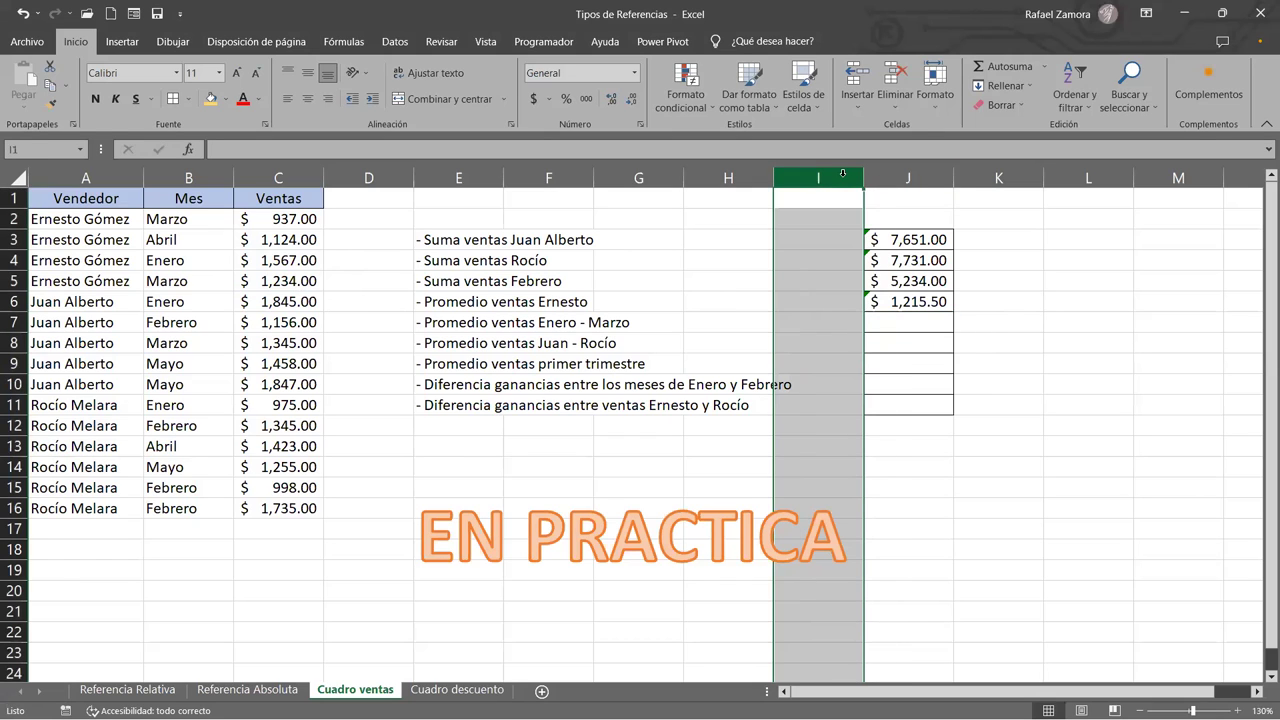
pyautogui.hotkey('ctrl', '-')
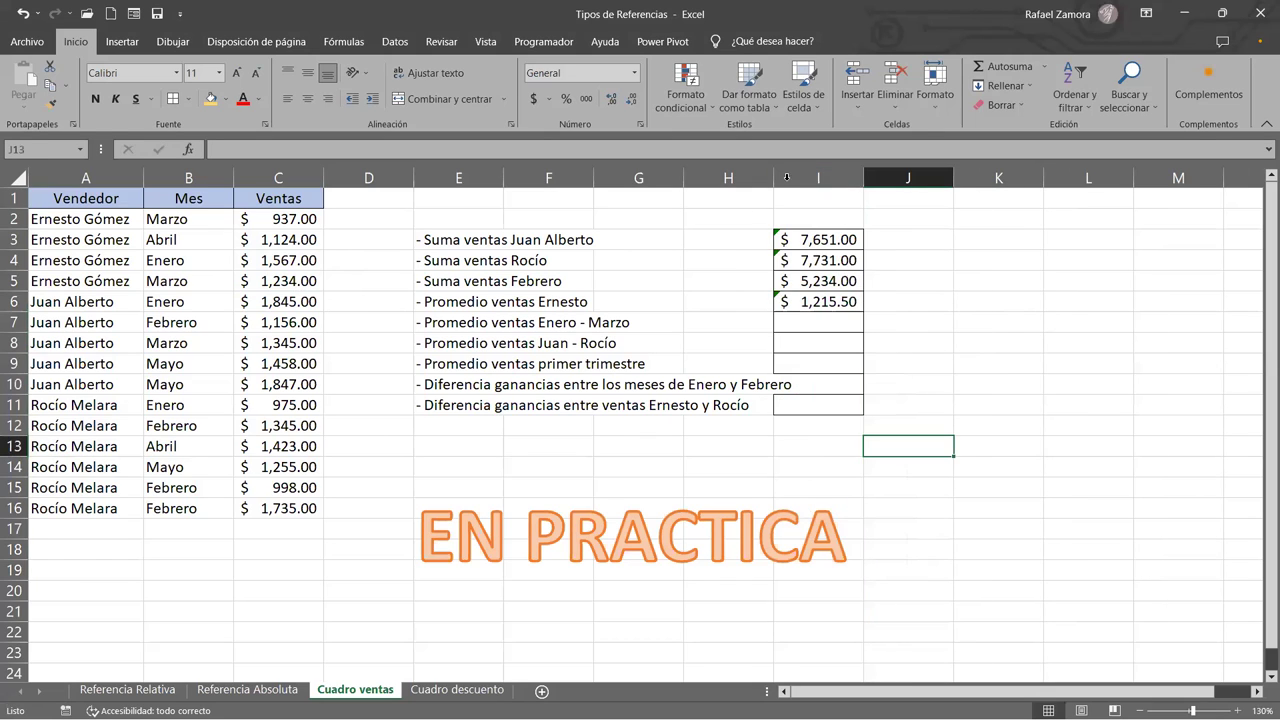
pyautogui.click(766, 179)
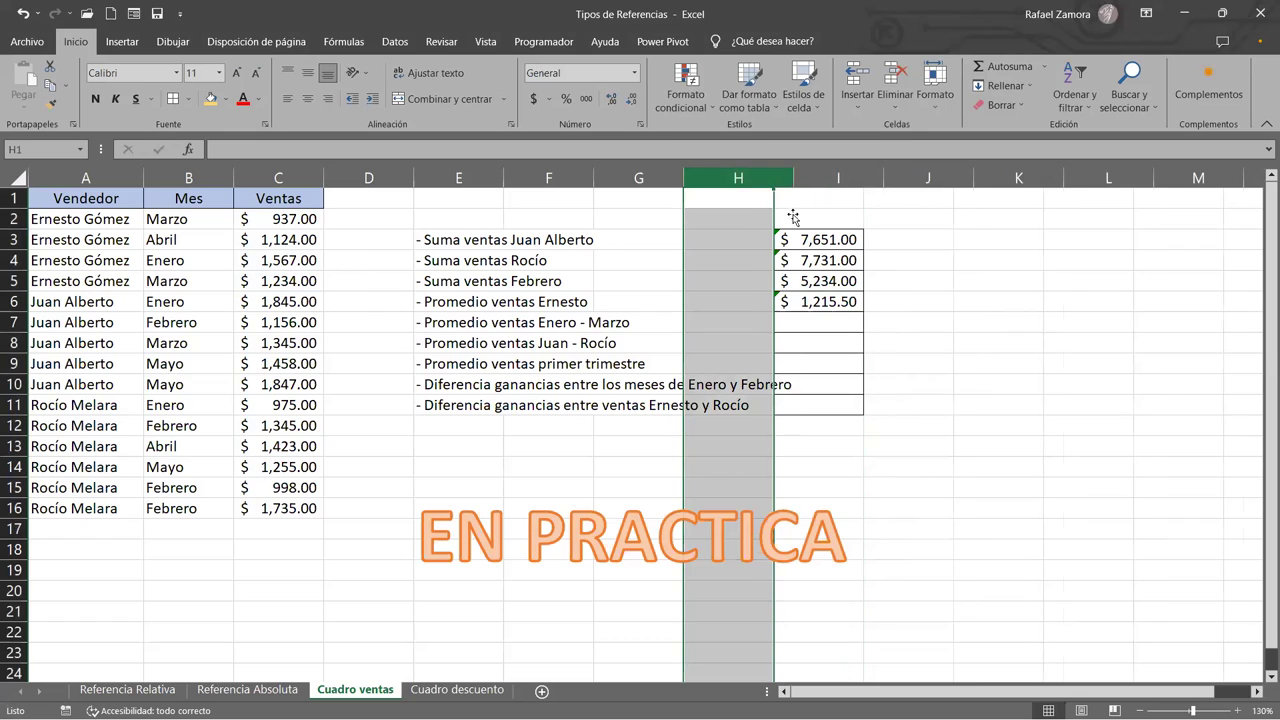
pyautogui.moveTo(790, 181); pyautogui.dragTo(810, 181)
# Step: Enter =PROMEDIO(C2,C4:C6,C8,C11) in I7 for the January–March average of $1,317.17
pyautogui.click(837, 325)
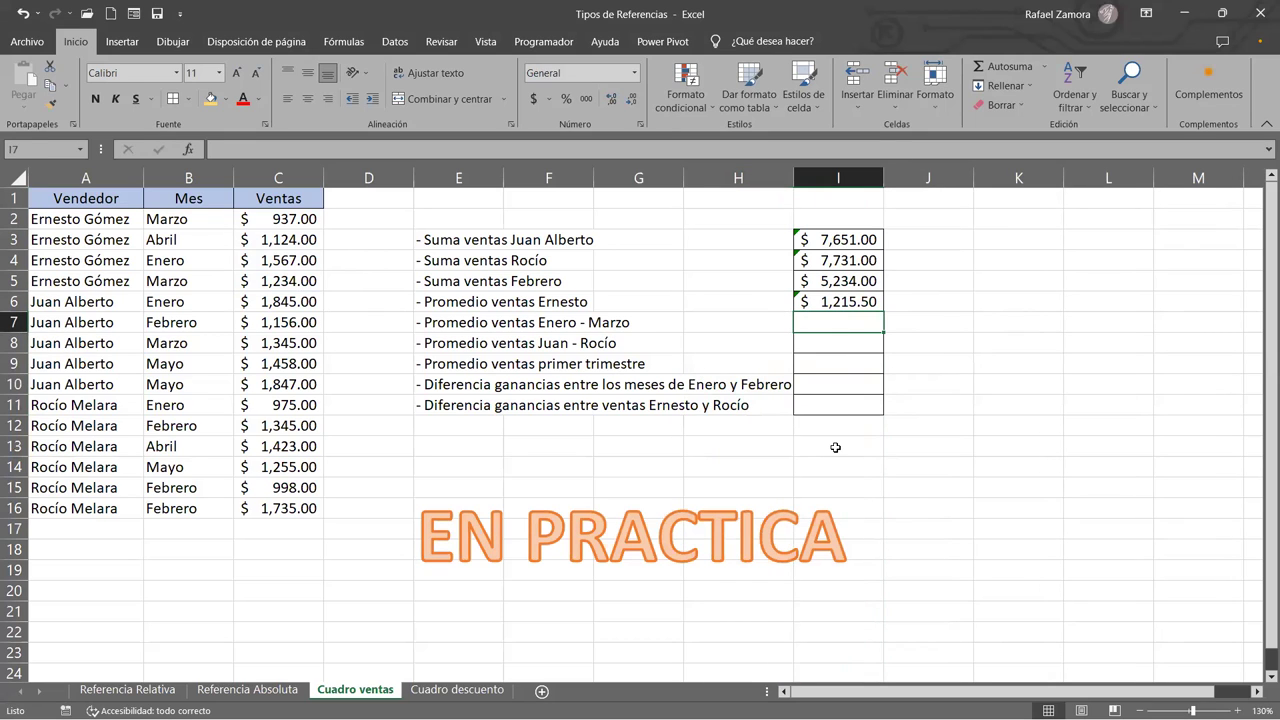
pyautogui.write('=')
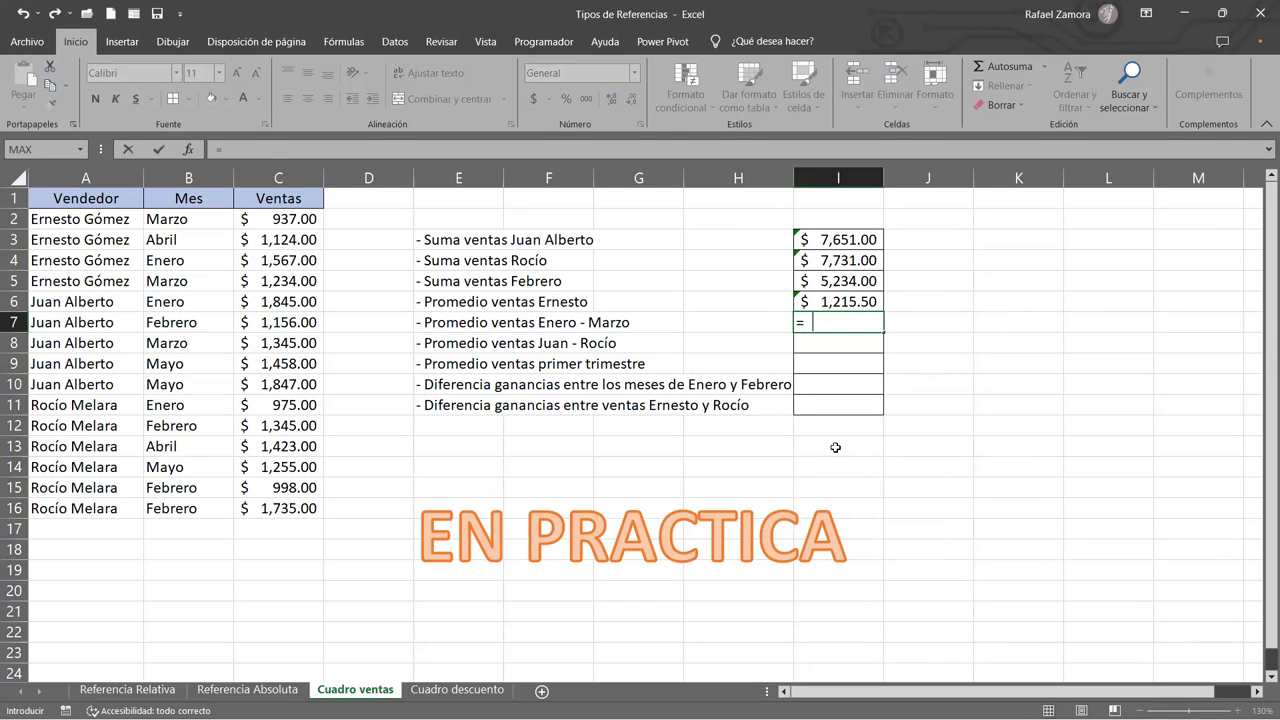
pyautogui.write('PROMEDIO(')
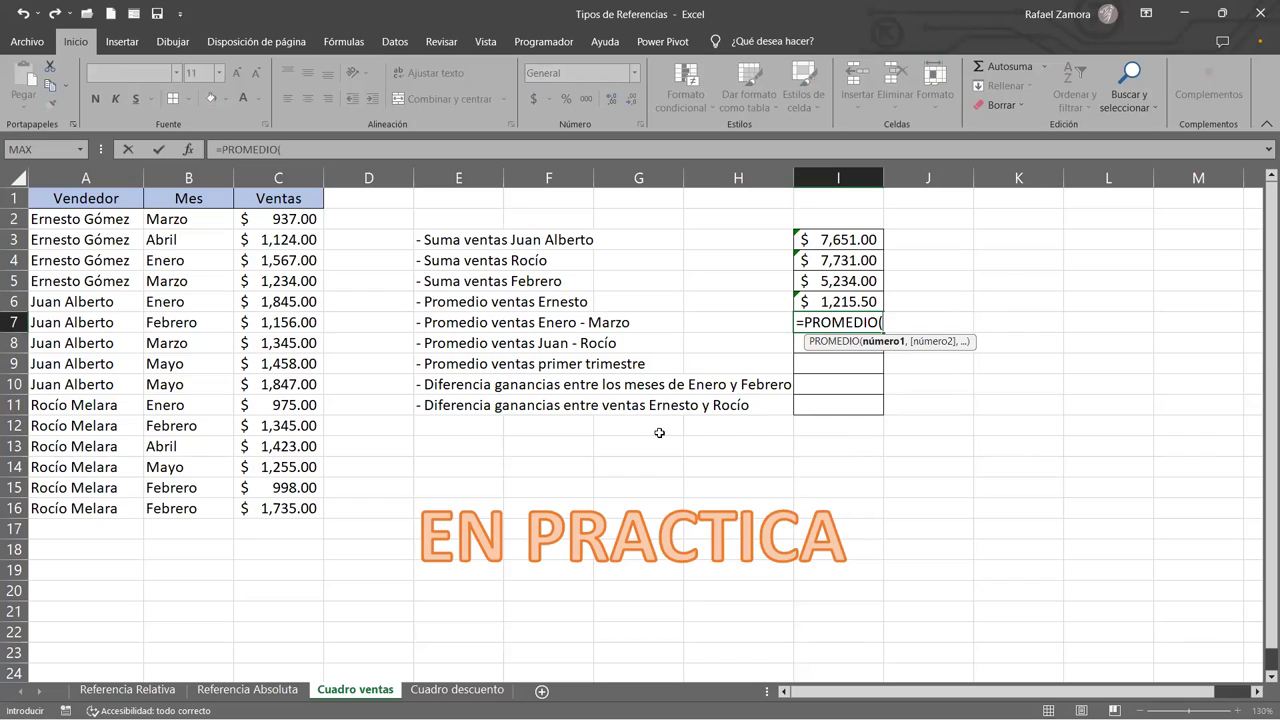
pyautogui.click(275, 220)
pyautogui.moveTo(276, 260); pyautogui.dragTo(270, 301)
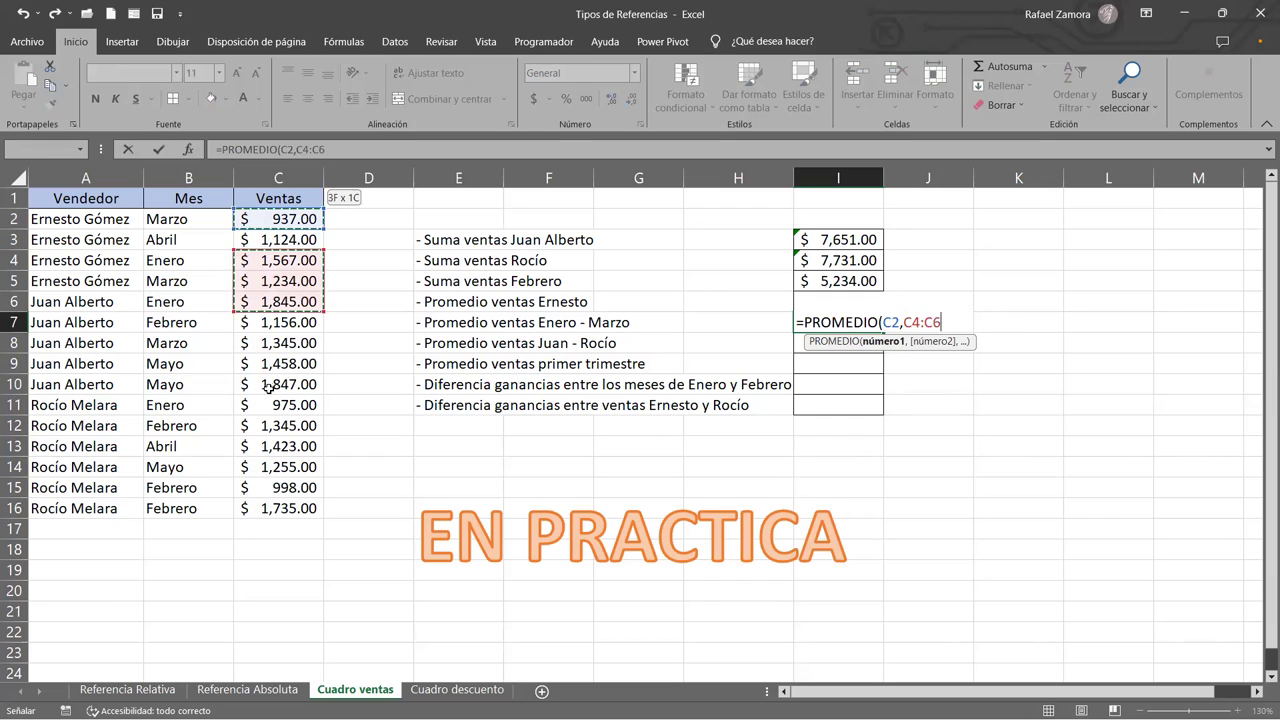
pyautogui.write(',')
pyautogui.click(278, 343)
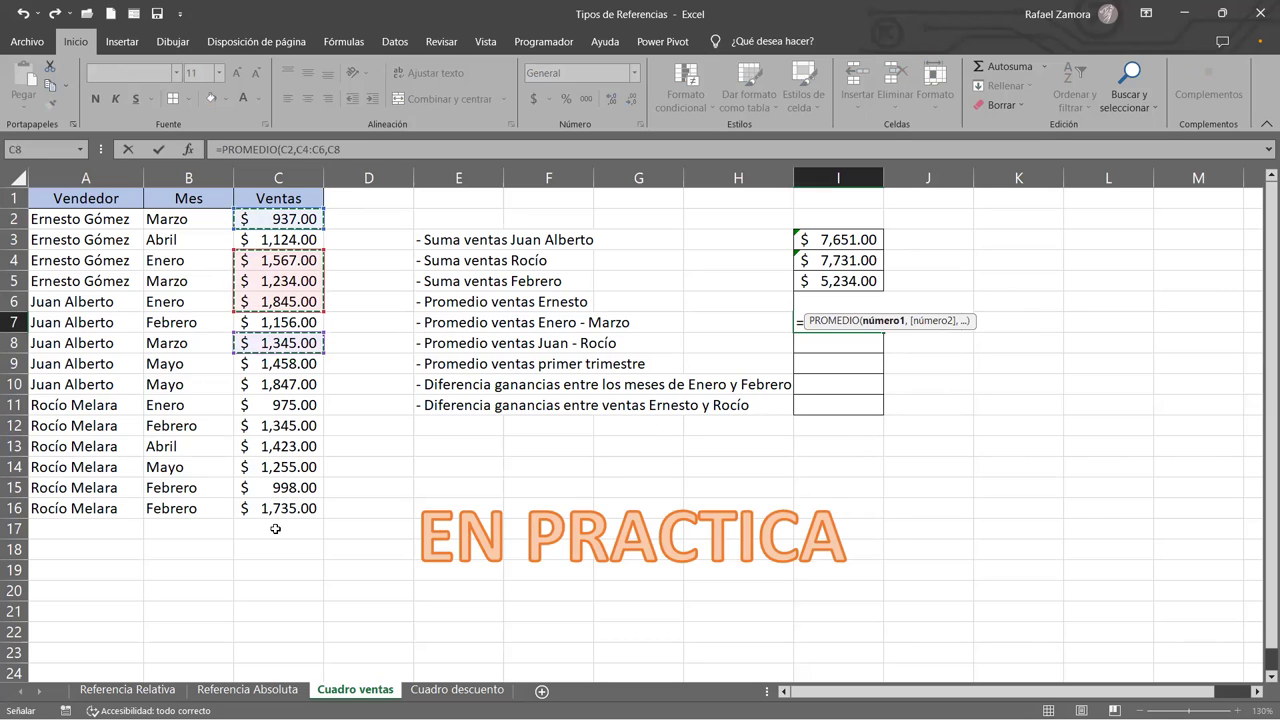
pyautogui.write(')')
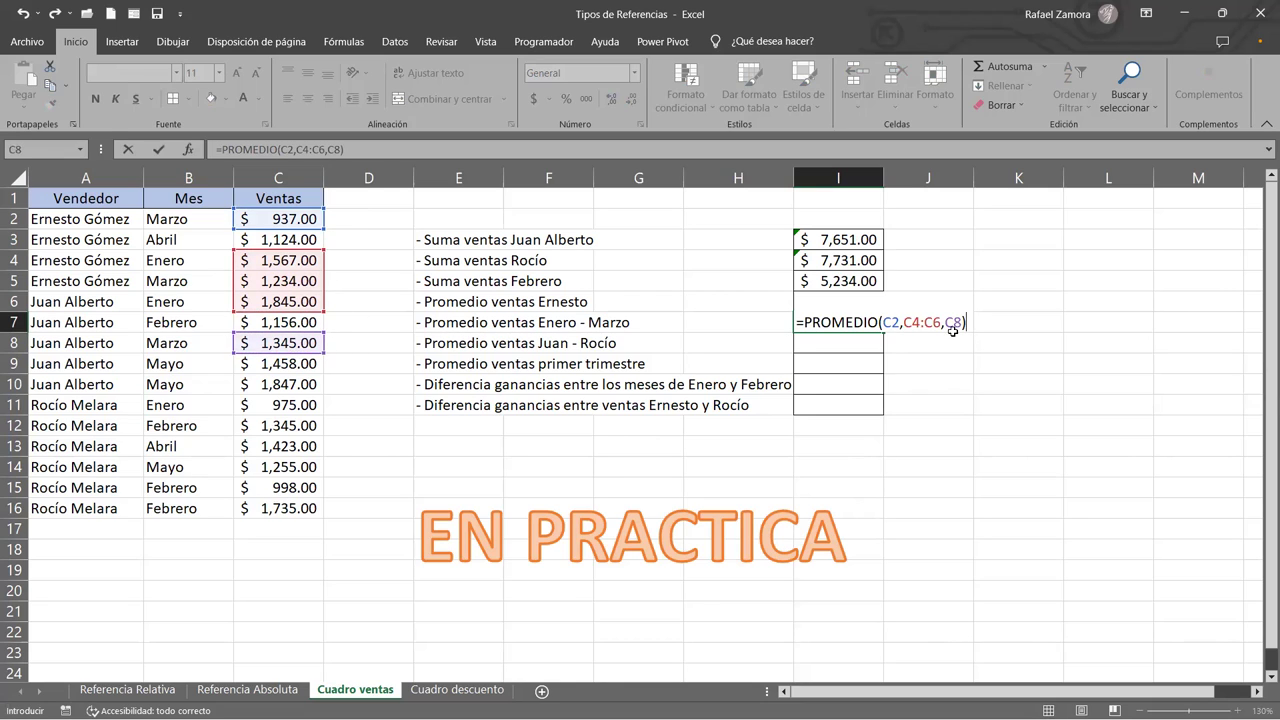
pyautogui.press('BackSpace')
pyautogui.press('BackSpace')
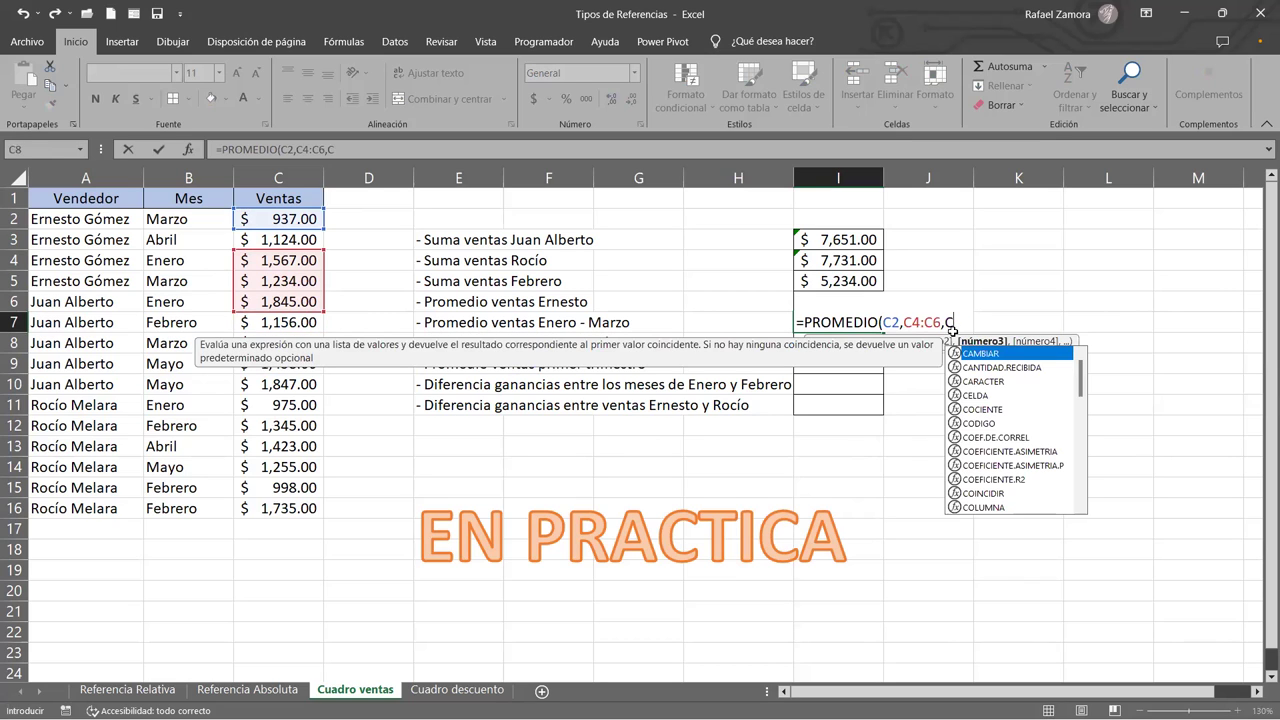
pyautogui.write('8,')
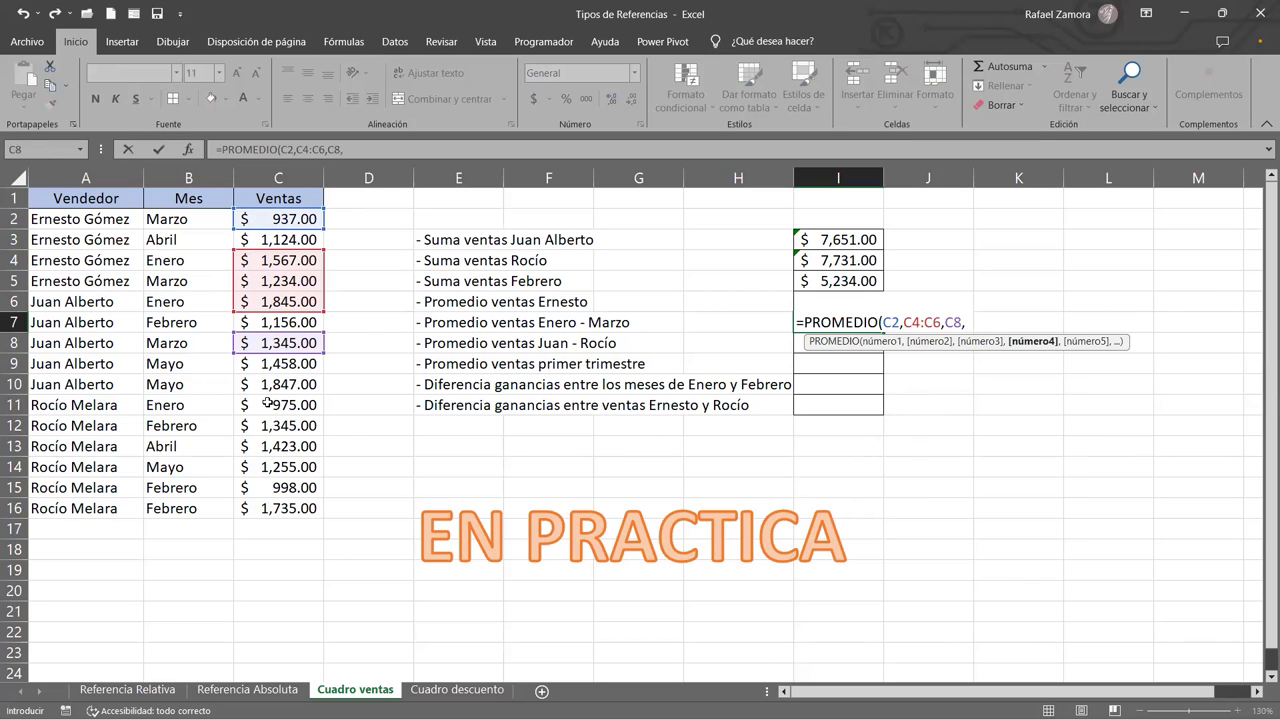
pyautogui.click(268, 404)
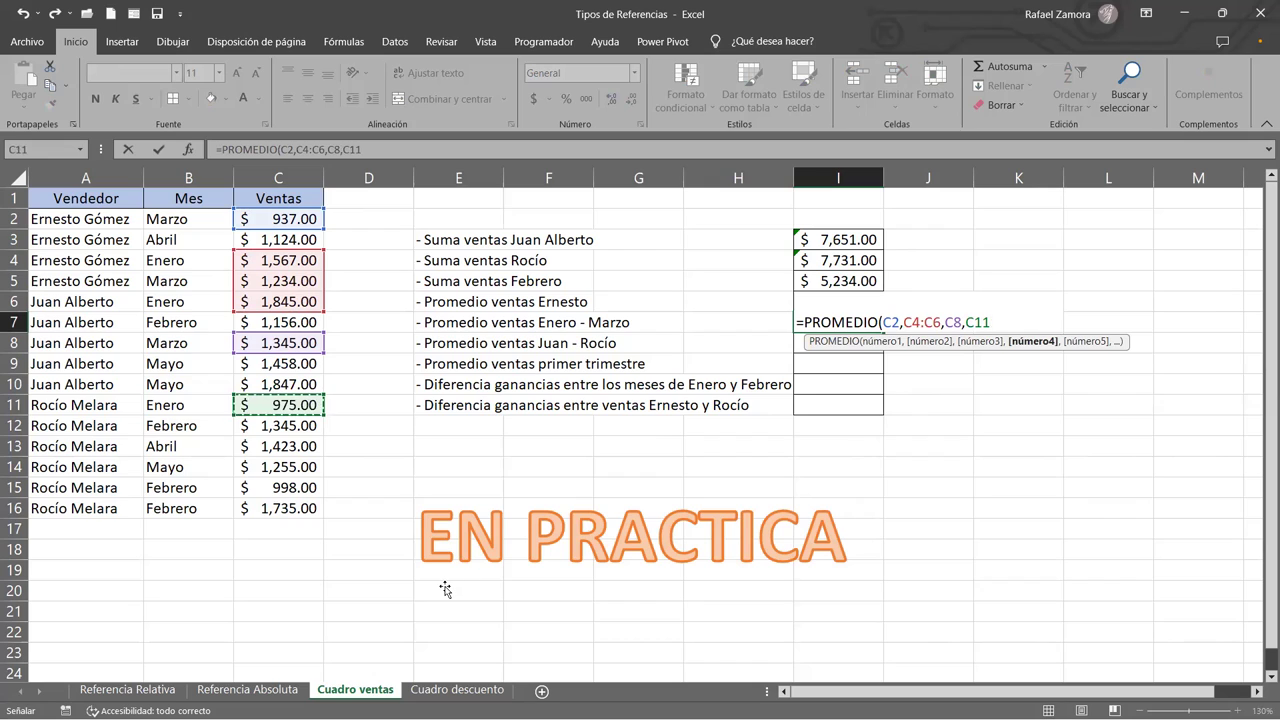
pyautogui.write(')')
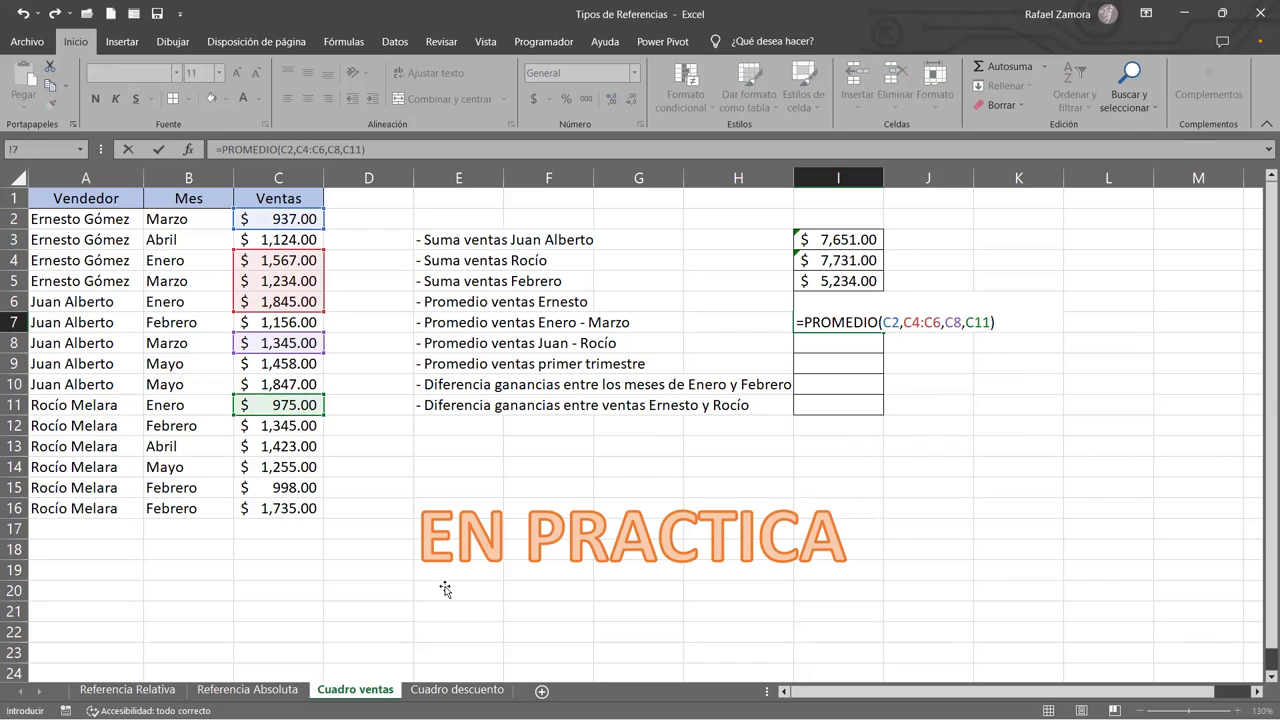
pyautogui.press('Return')
# Step: Reopen I7's formula to check it and confirm it unchanged
pyautogui.click(862, 322)
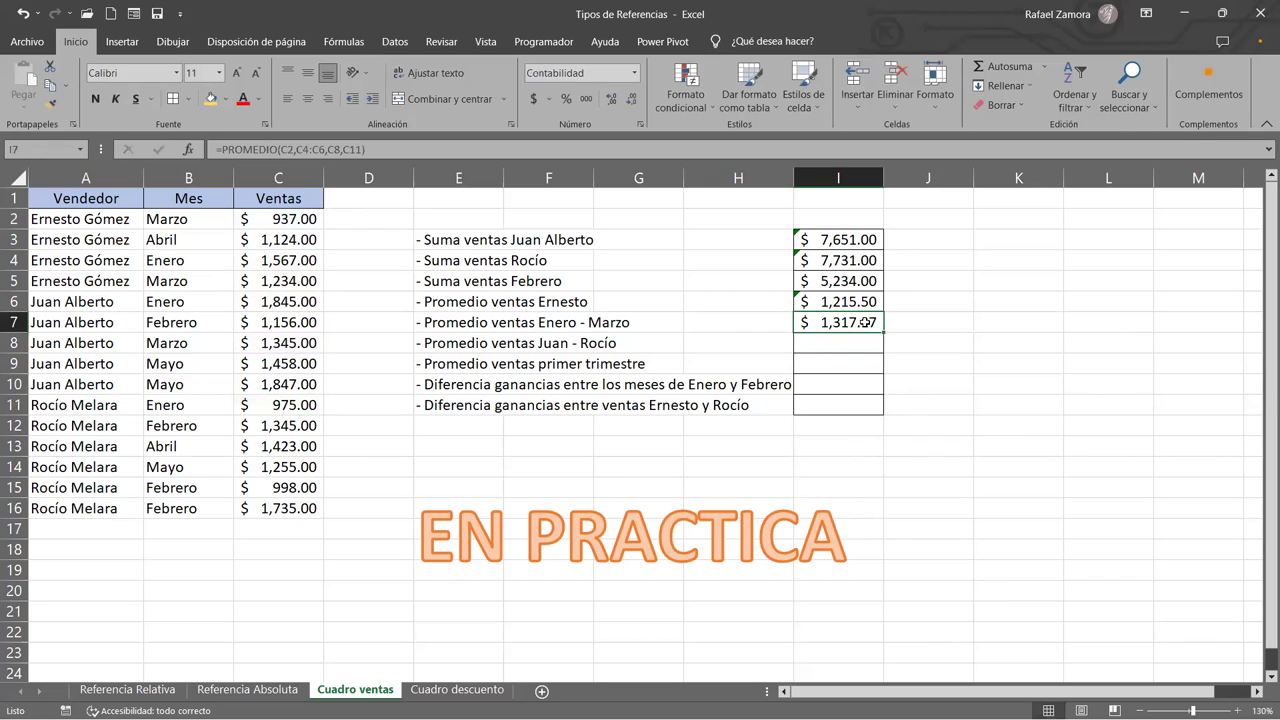
pyautogui.doubleClick(862, 322)
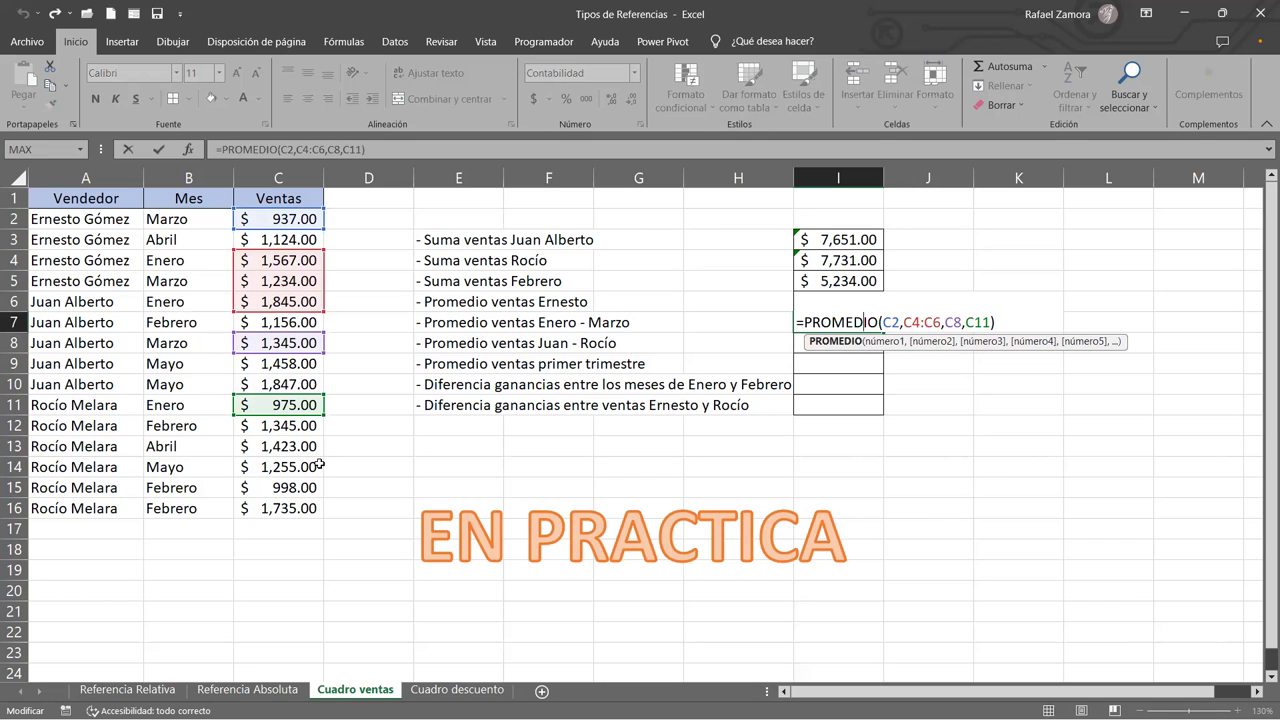
pyautogui.press('Return')
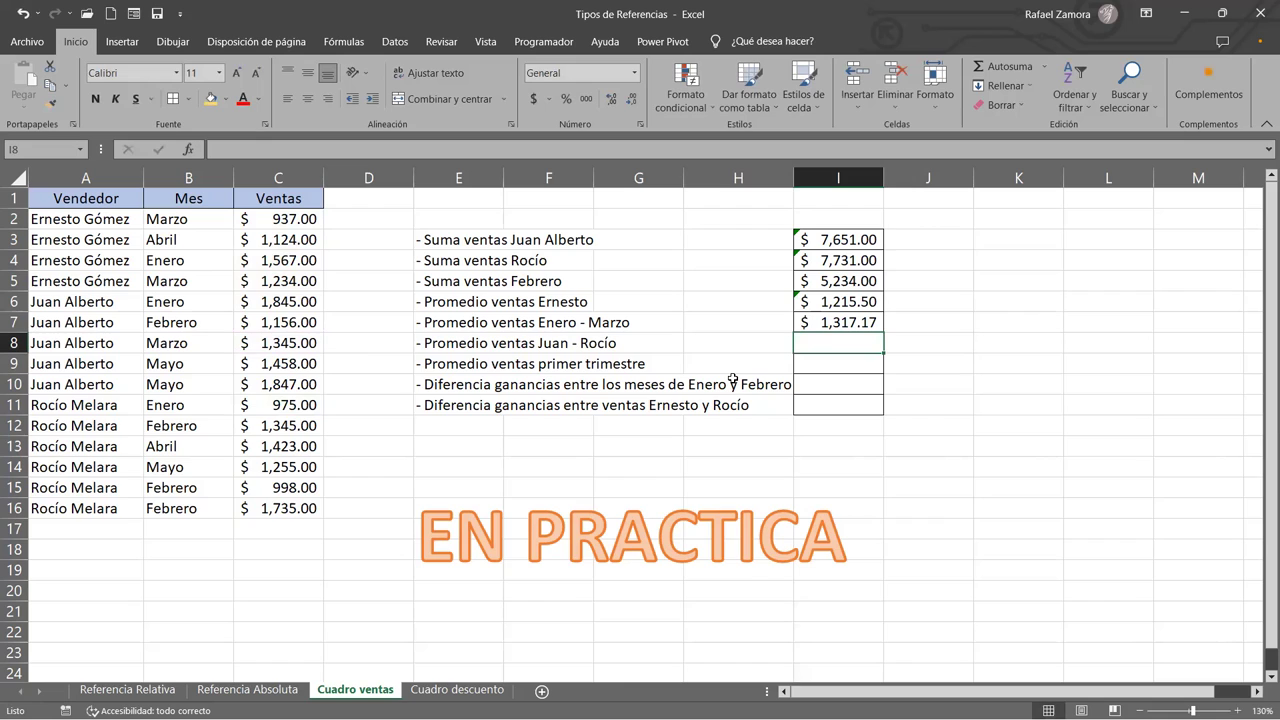
# Step: Enter =PROMEDIO(C6:C16) in I8, averaging the Juan–Rocío sales to $1,398.36
pyautogui.write('=')
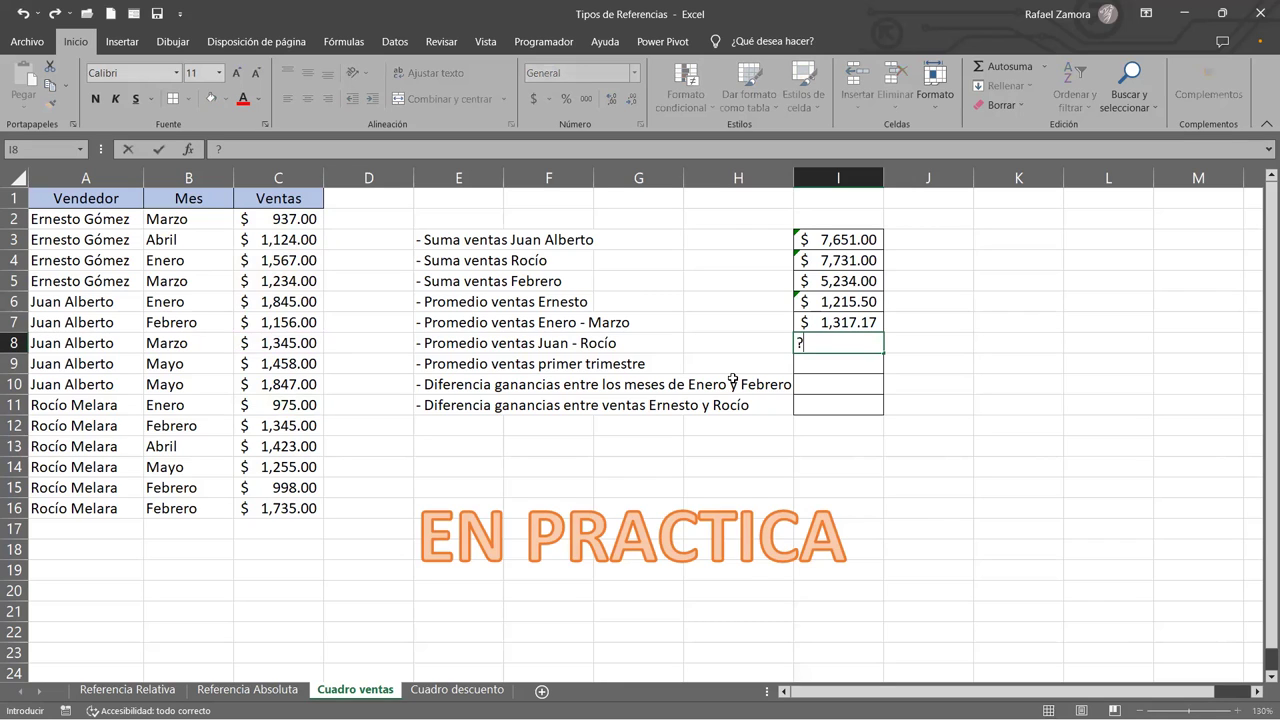
pyautogui.press('BackSpace')
pyautogui.write('=')
pyautogui.write('prom')
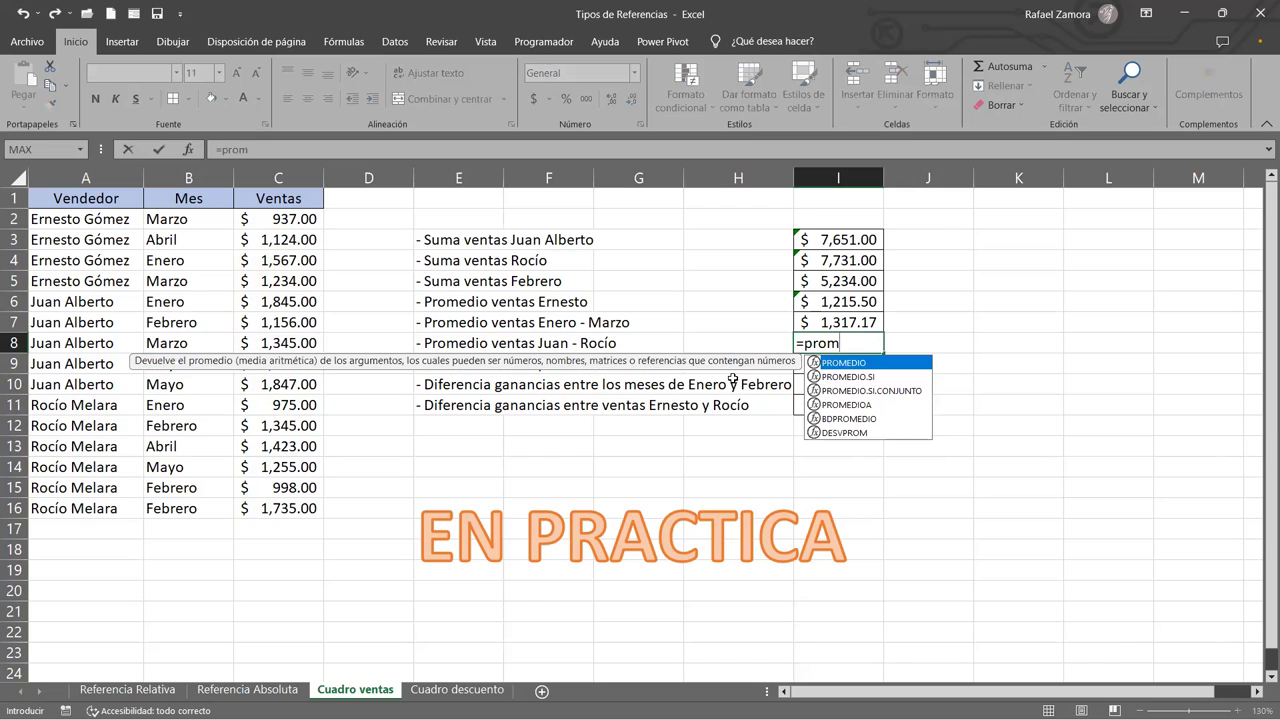
pyautogui.press('Tab')
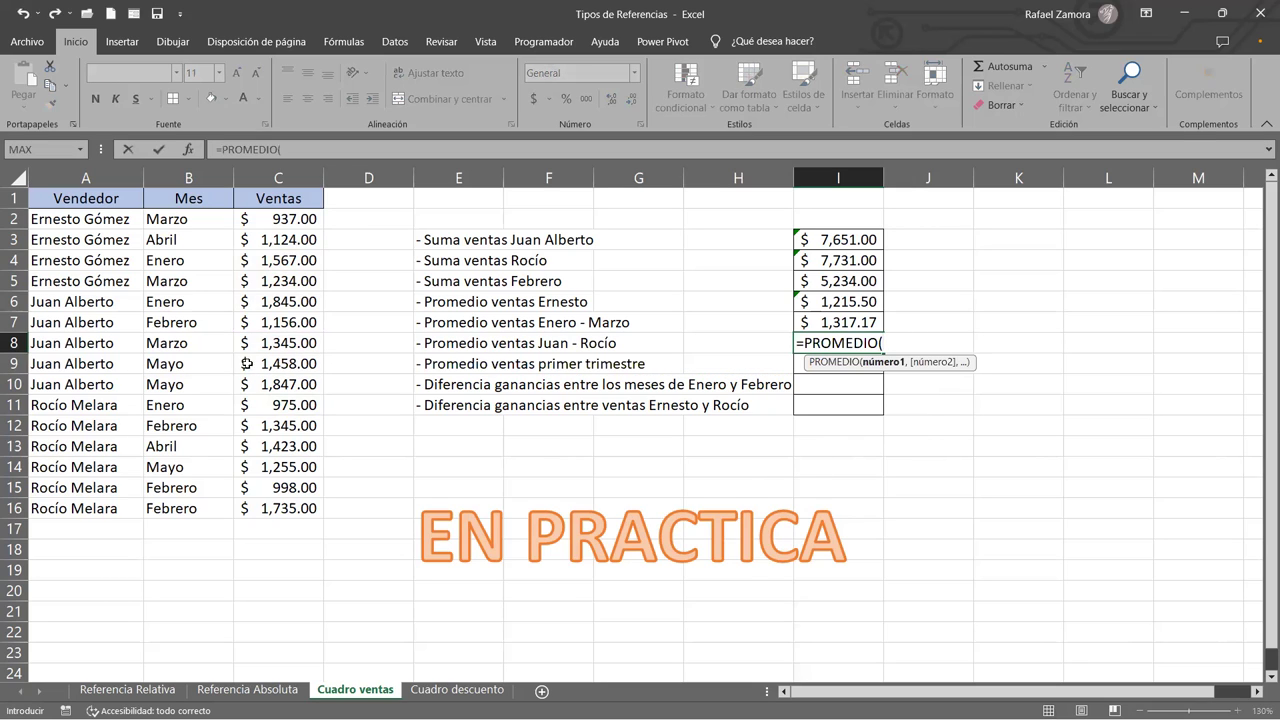
pyautogui.moveTo(263, 302); pyautogui.dragTo(260, 333)
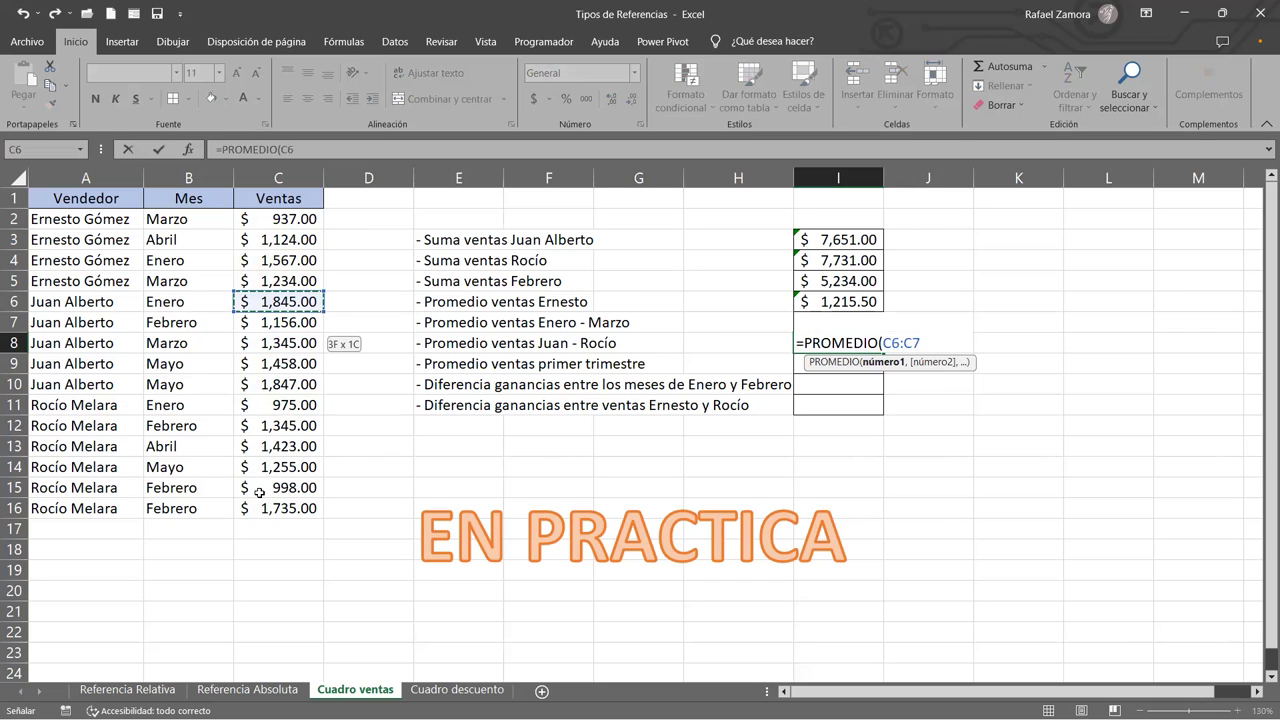
pyautogui.hotkey('ctrl', 'shift', 'Down')
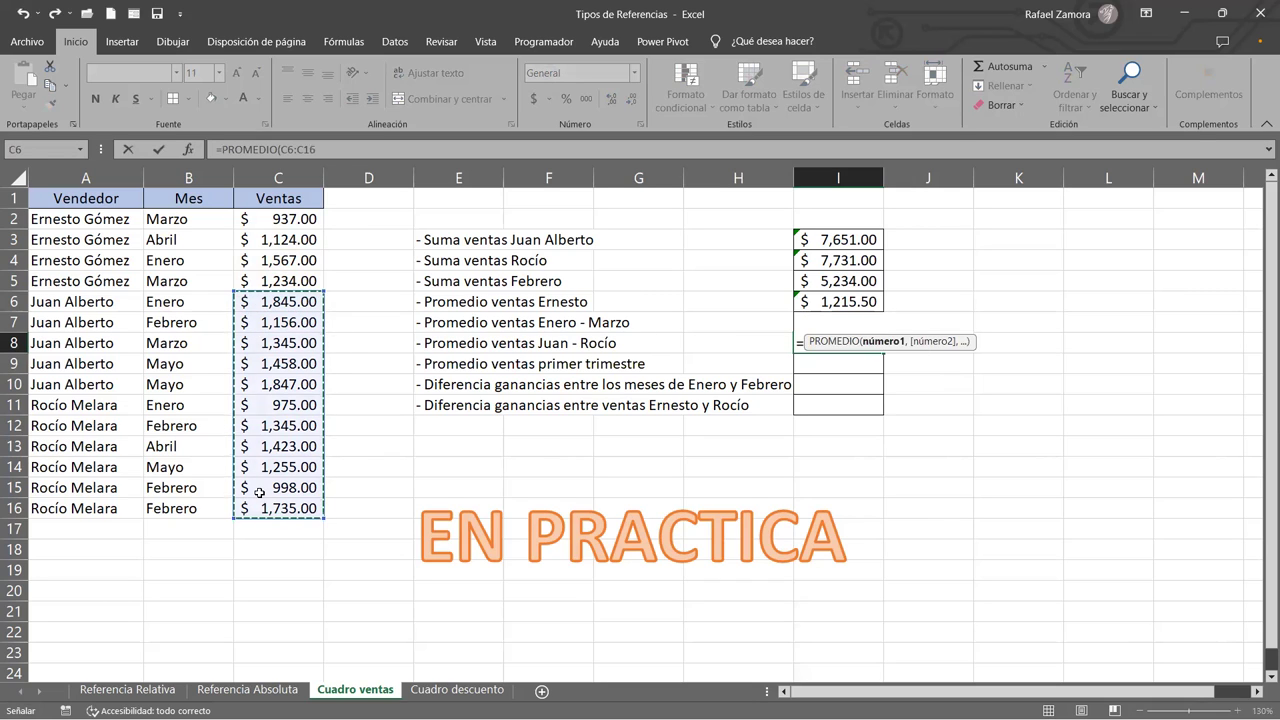
pyautogui.press('Return')
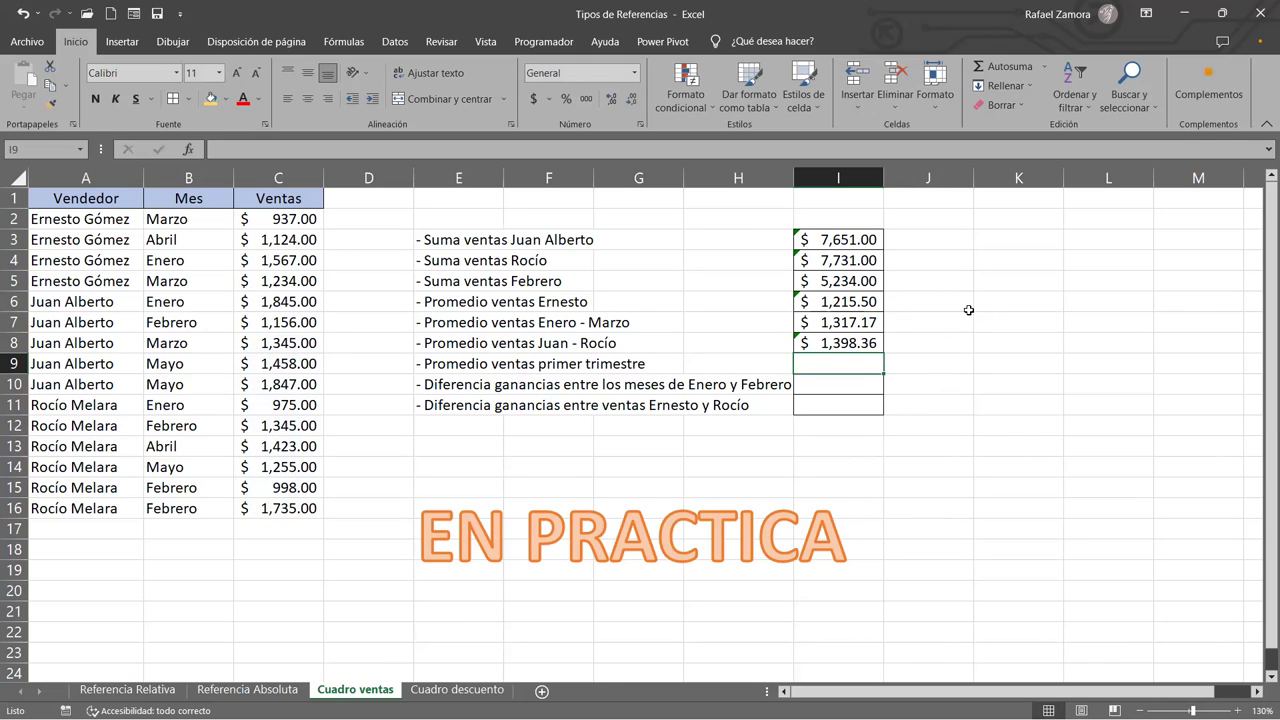
pyautogui.click(840, 346)
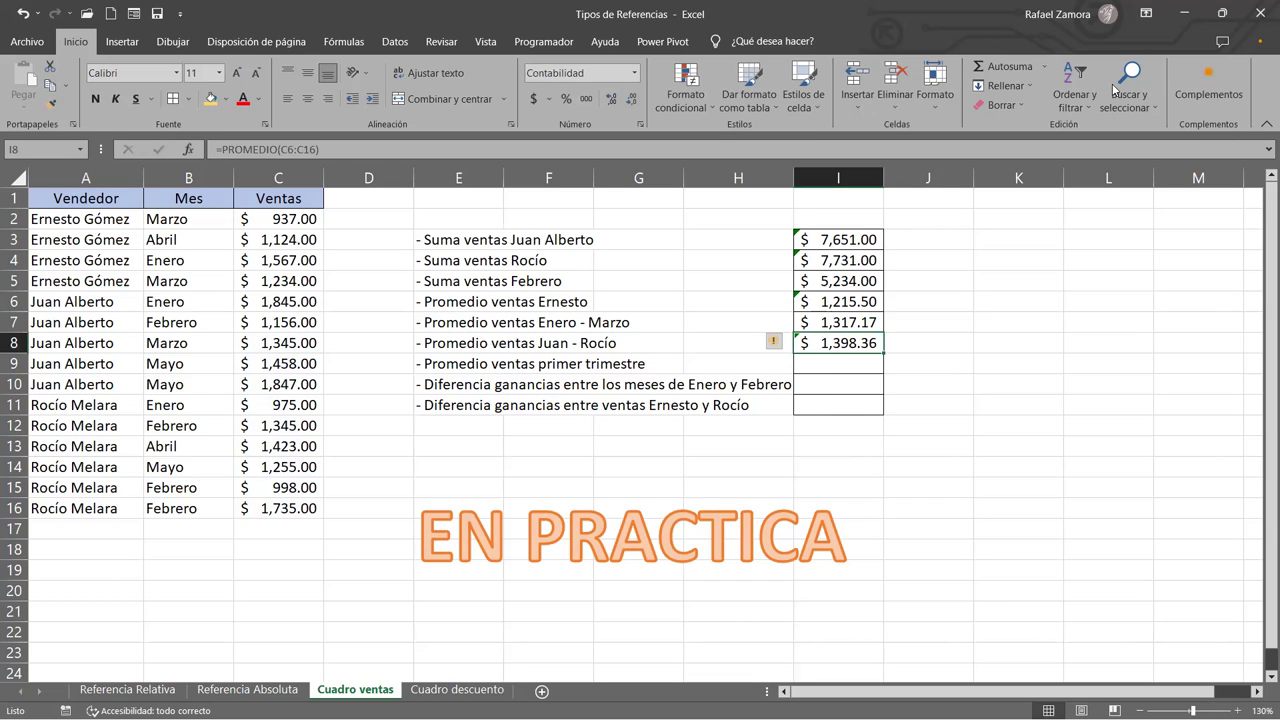
# Step: In I9, average C2, C4:C8, C11:C12 and C15:C16 with PROMEDIO for the first-quarter sales
pyautogui.click(829, 362)
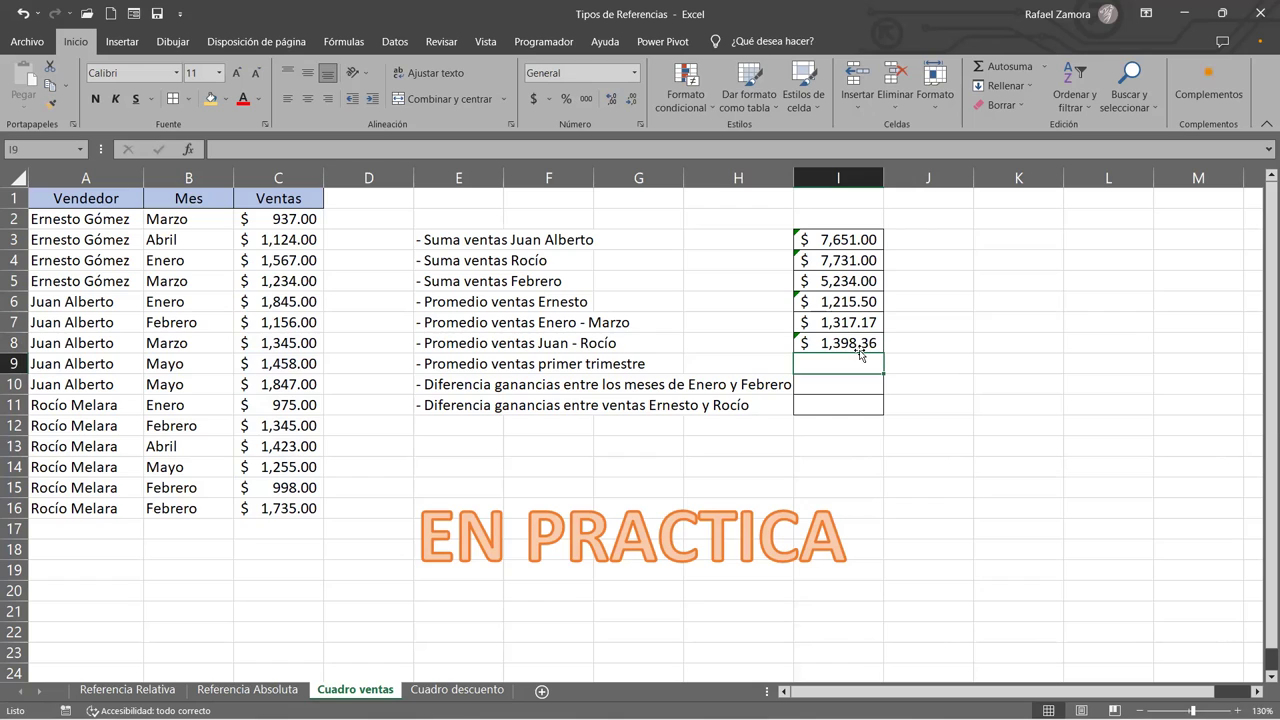
pyautogui.write('=')
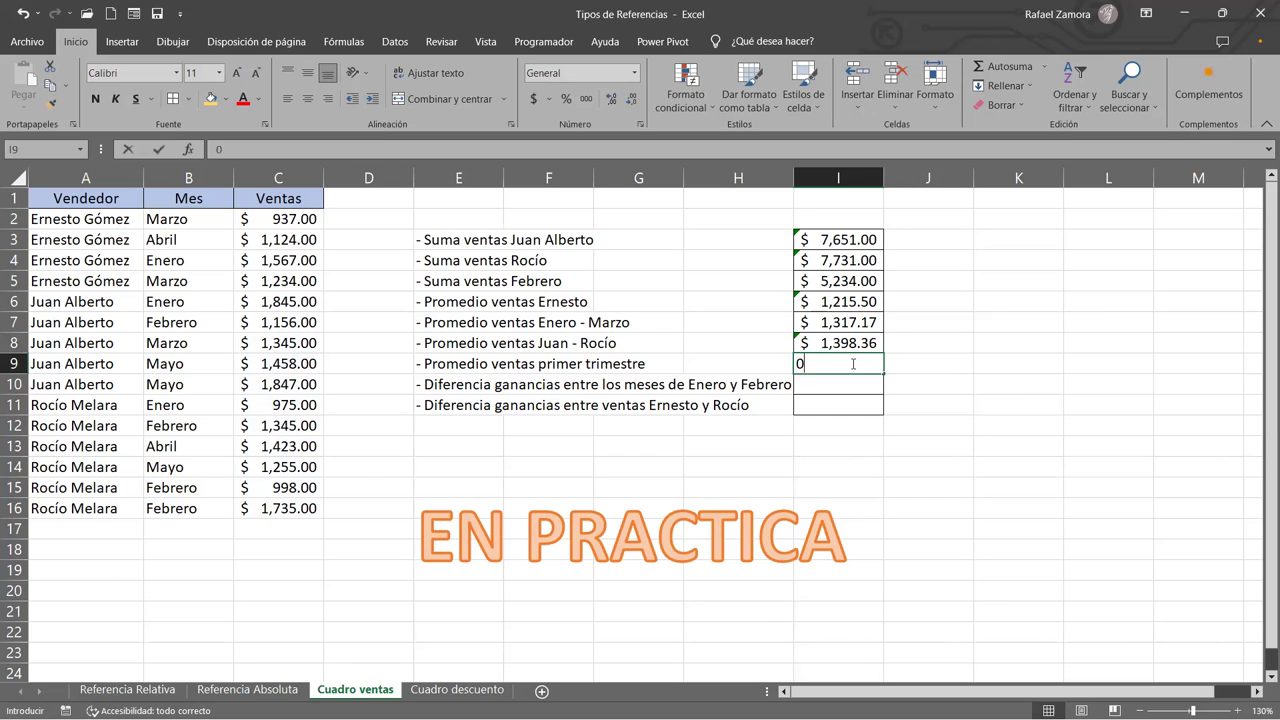
pyautogui.write('p')
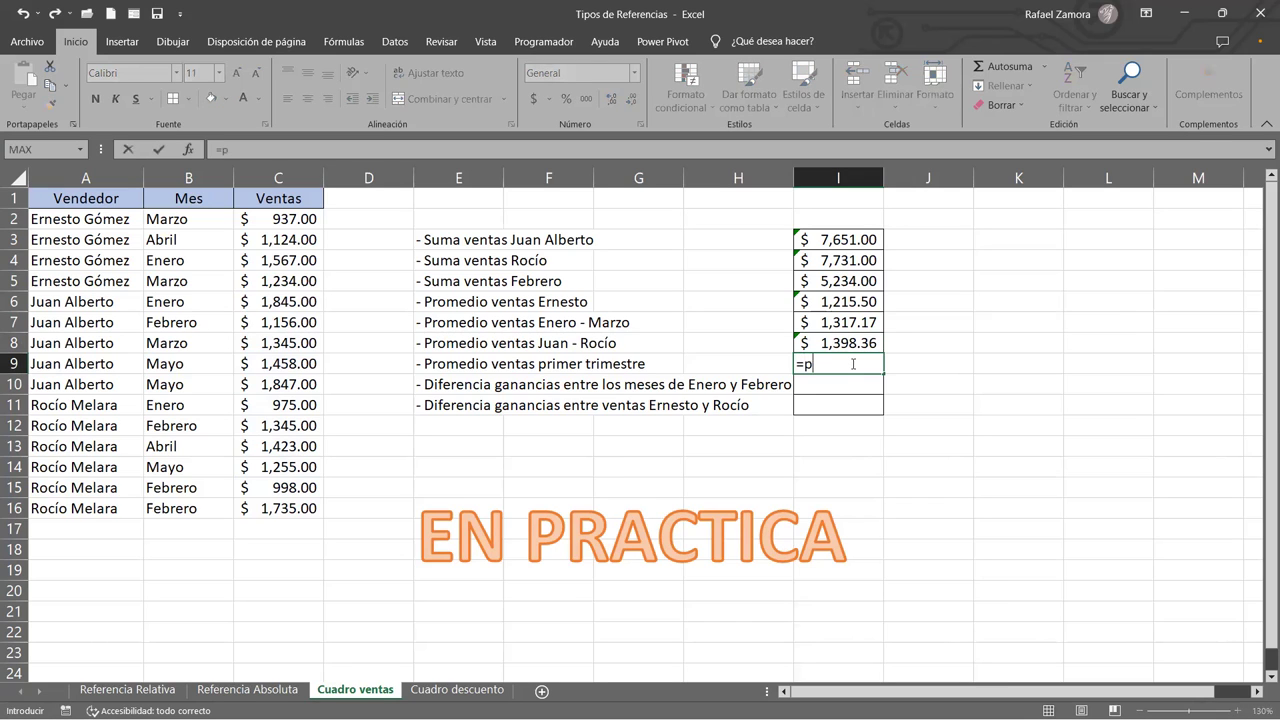
pyautogui.write('rom')
pyautogui.press('Tab')
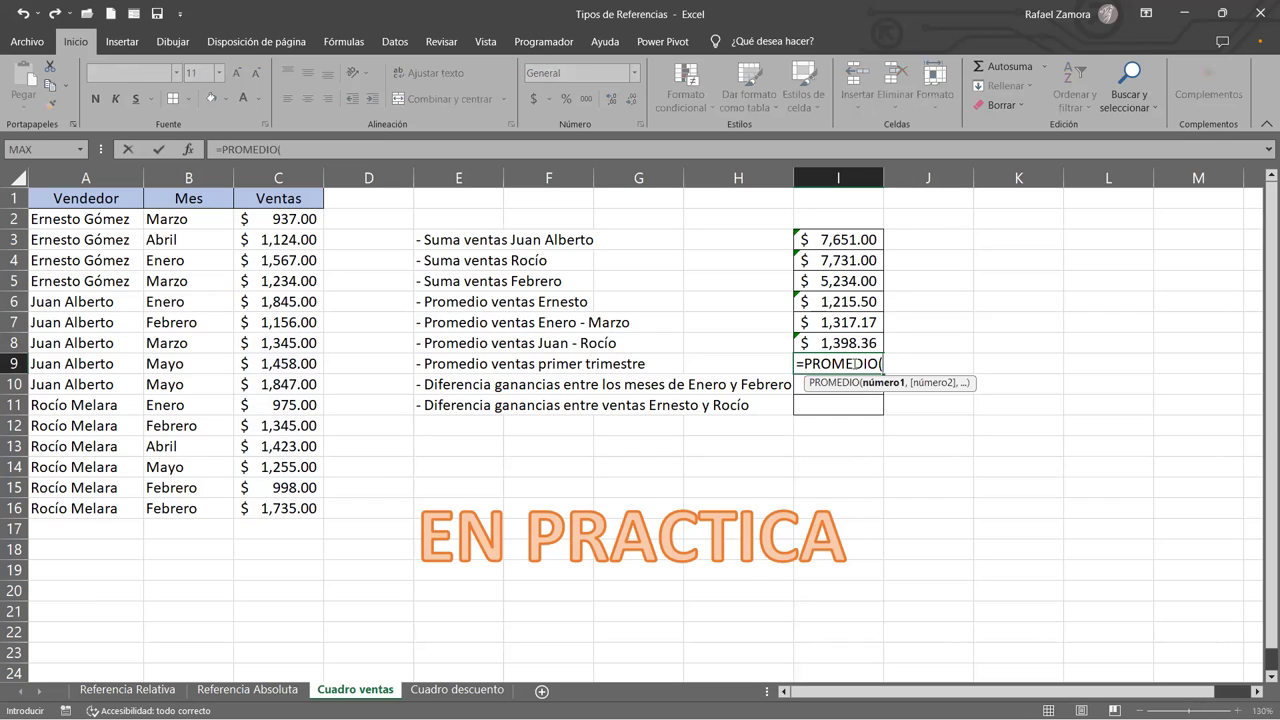
pyautogui.click(287, 218)
pyautogui.write(',')
pyautogui.moveTo(285, 253); pyautogui.dragTo(268, 343)
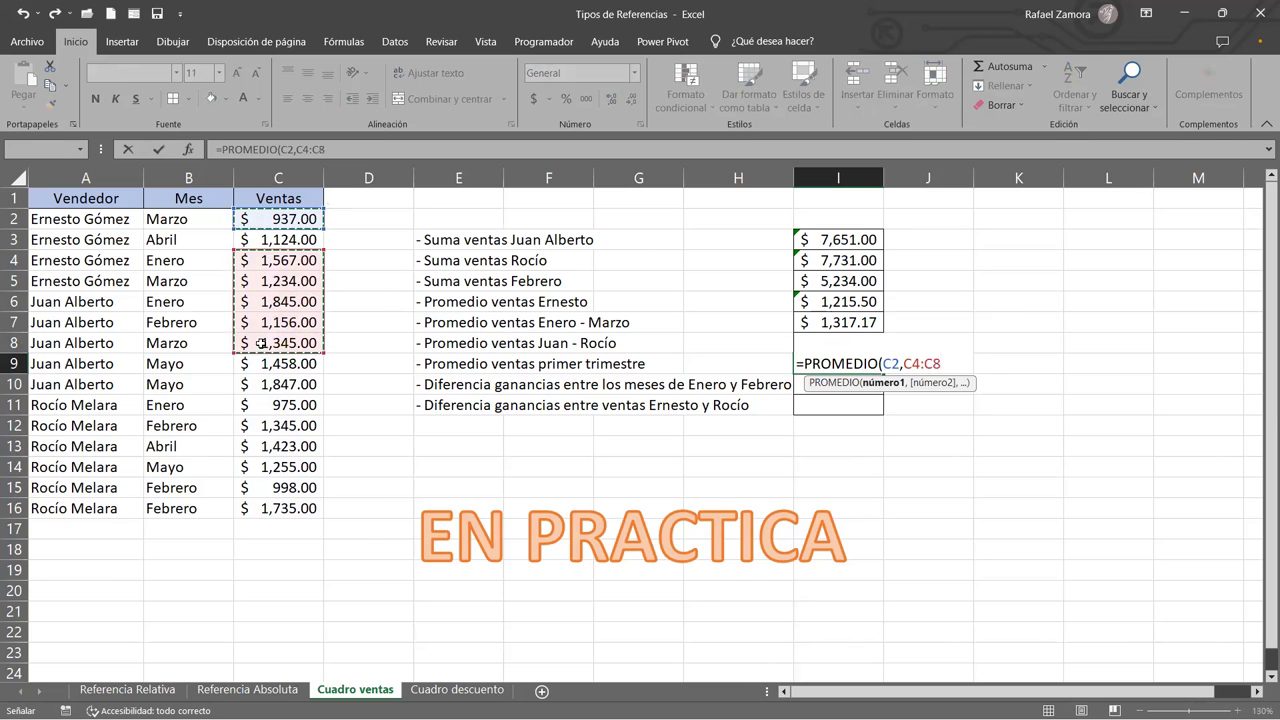
pyautogui.write(',')
pyautogui.moveTo(256, 404); pyautogui.dragTo(262, 424)
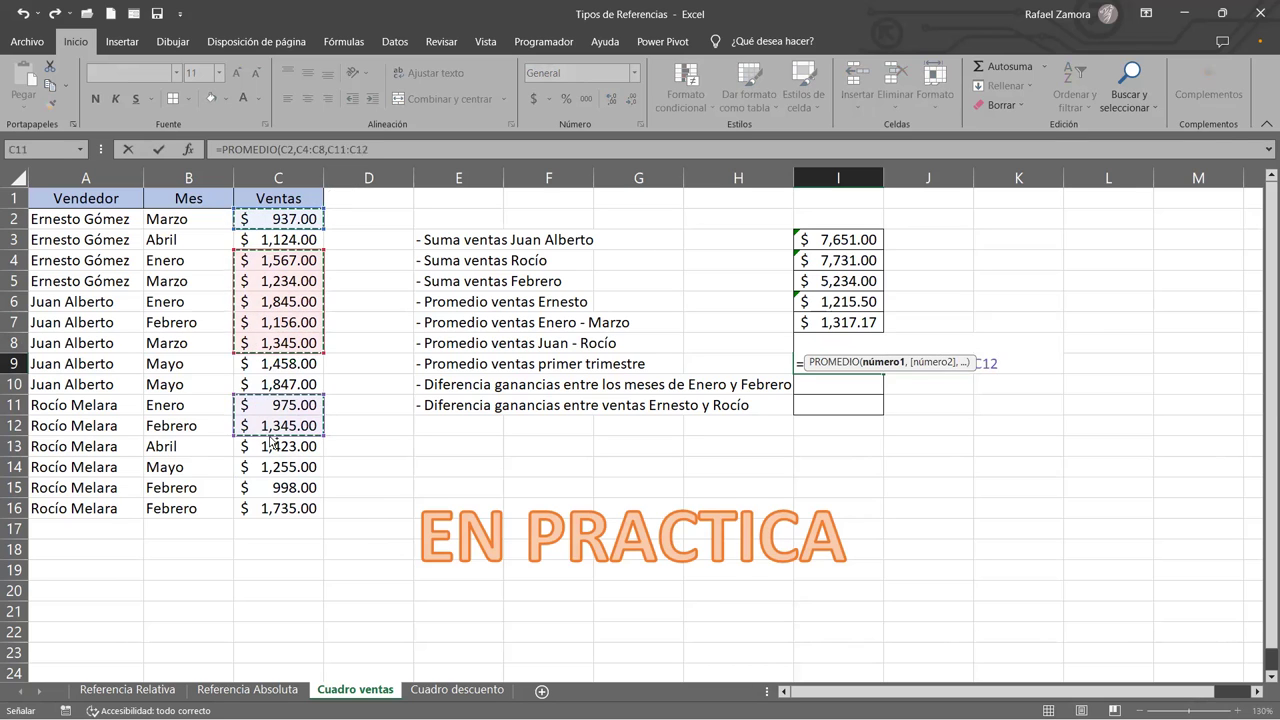
pyautogui.write(',')
pyautogui.moveTo(258, 488); pyautogui.dragTo(268, 509)
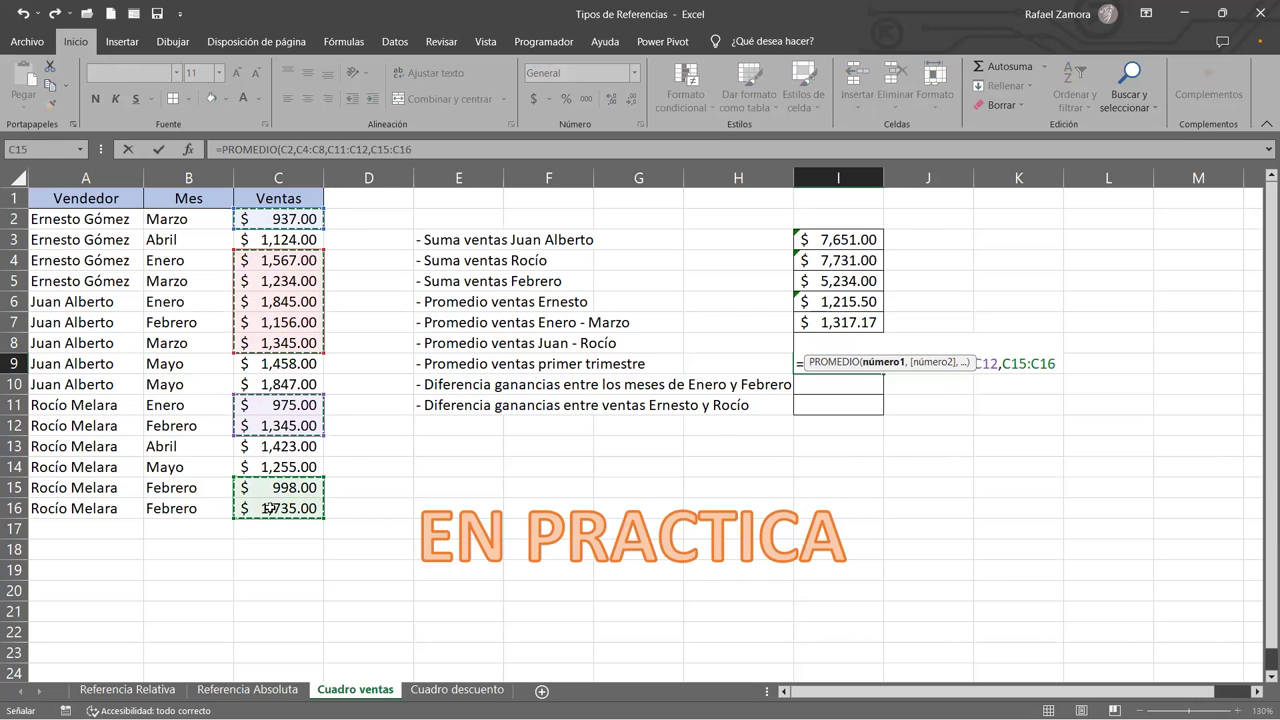
pyautogui.press('Return')
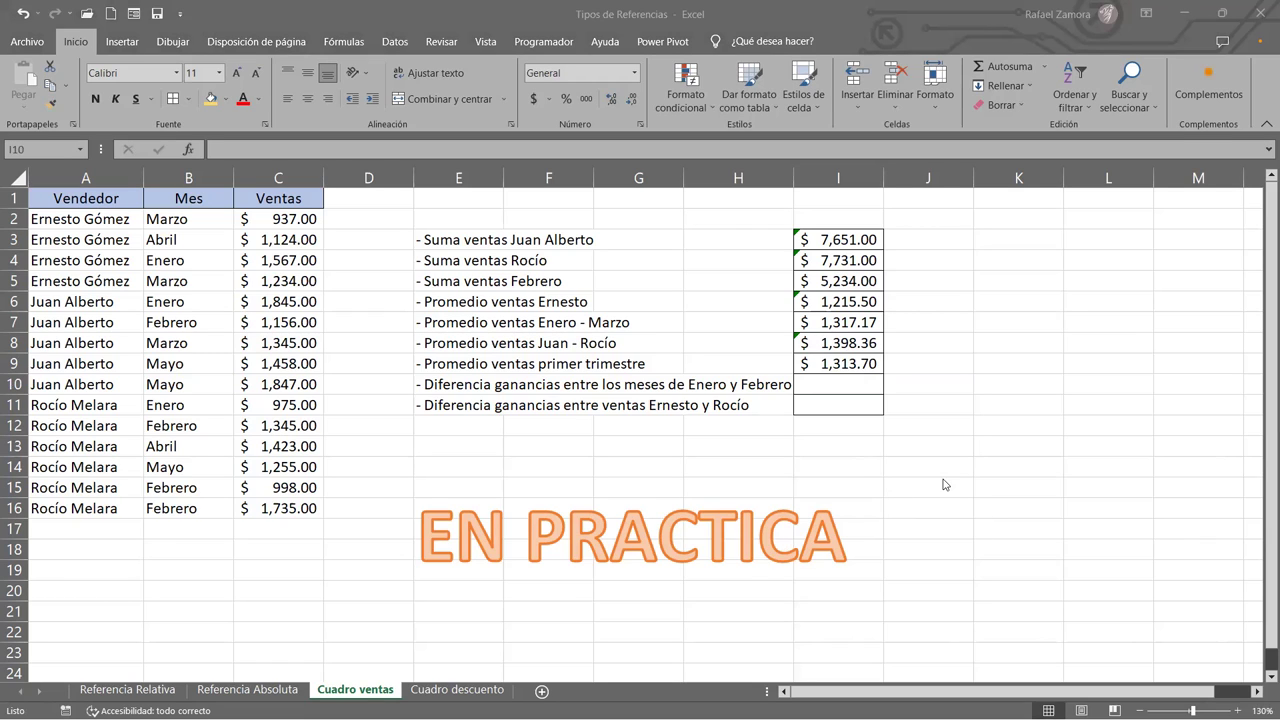
pyautogui.click(868, 390)
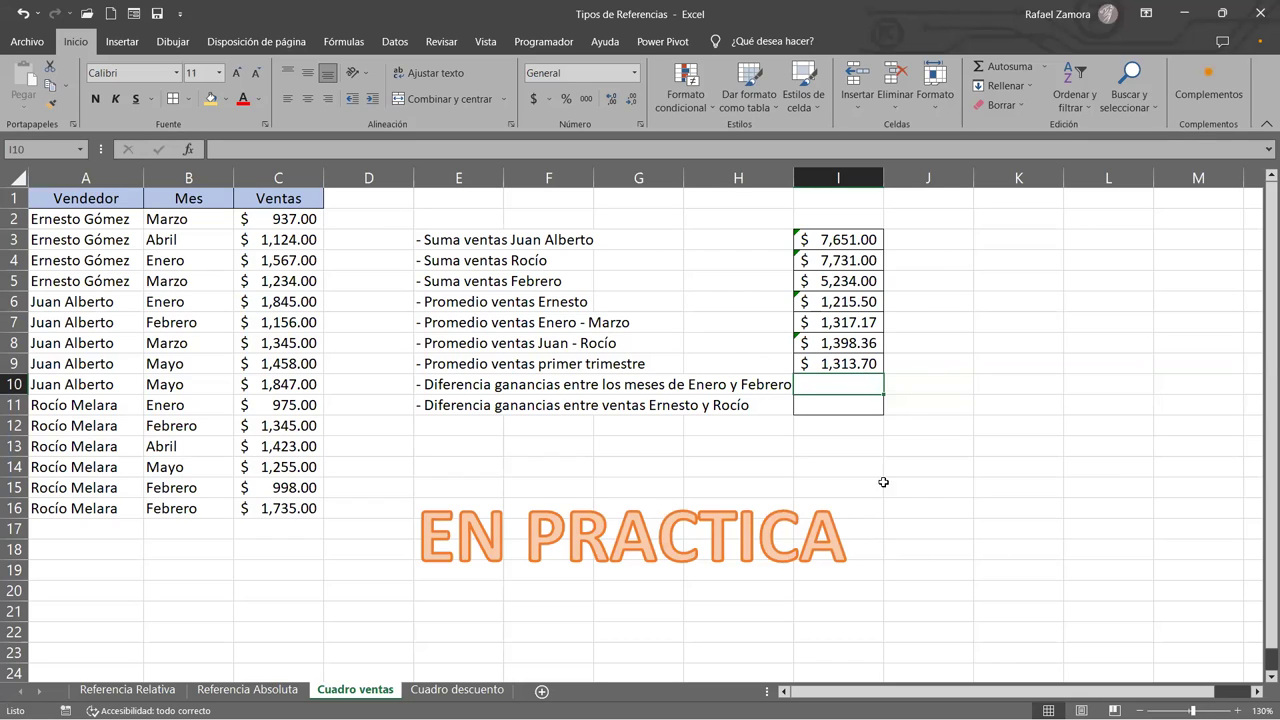
# Step: Complete I10 as =SUMA(C4,C6,C11)-SUMA(C7,C12,C15:C16), giving -$847.00
pyautogui.write('=')
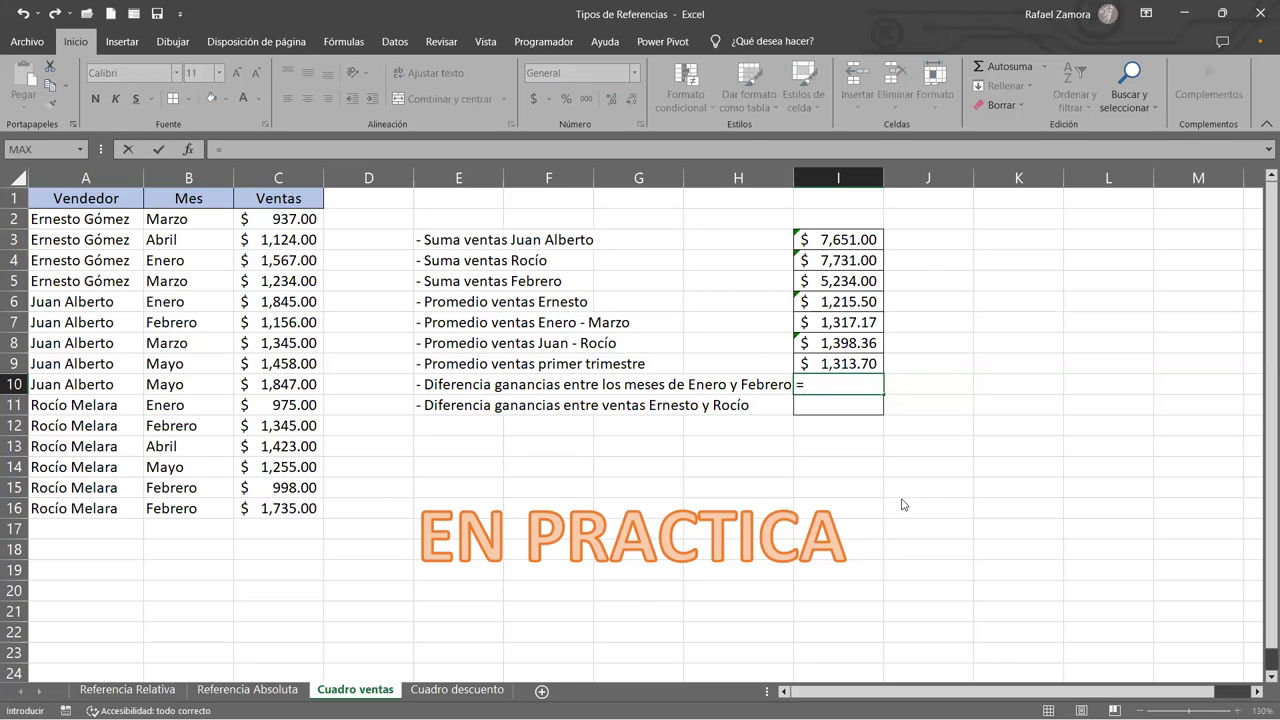
pyautogui.write('SUMA(')
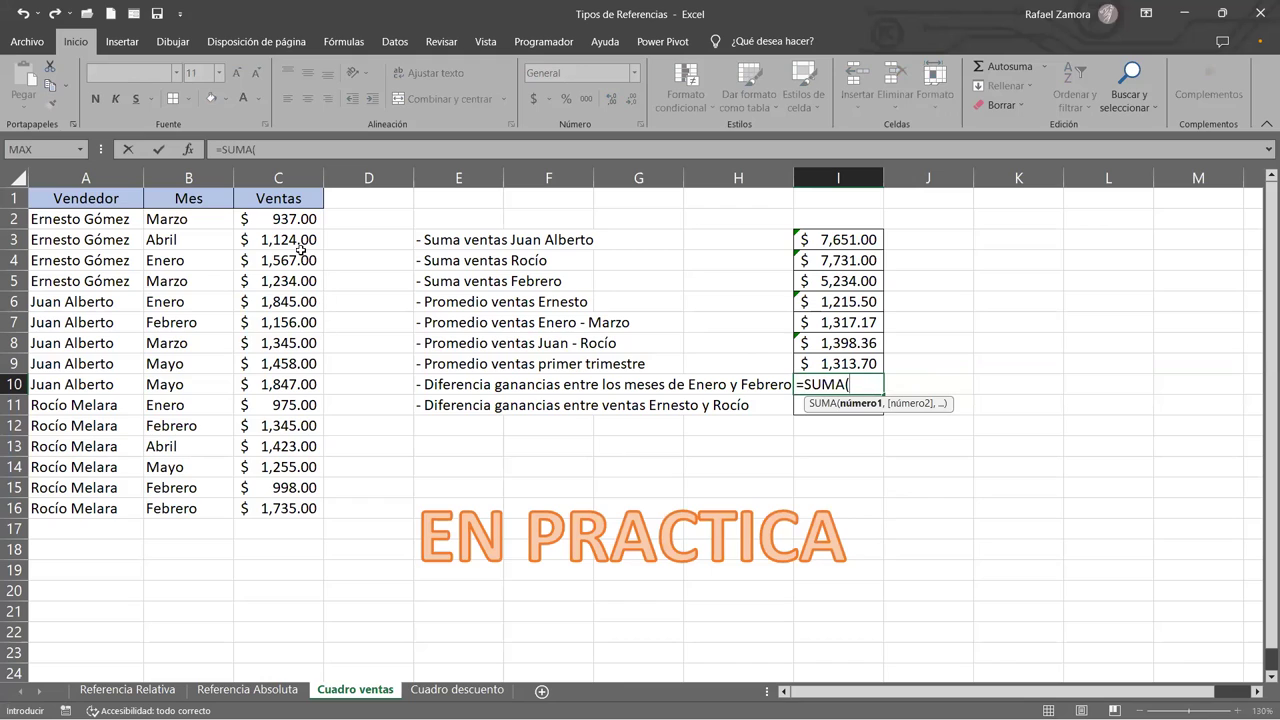
pyautogui.click(286, 259)
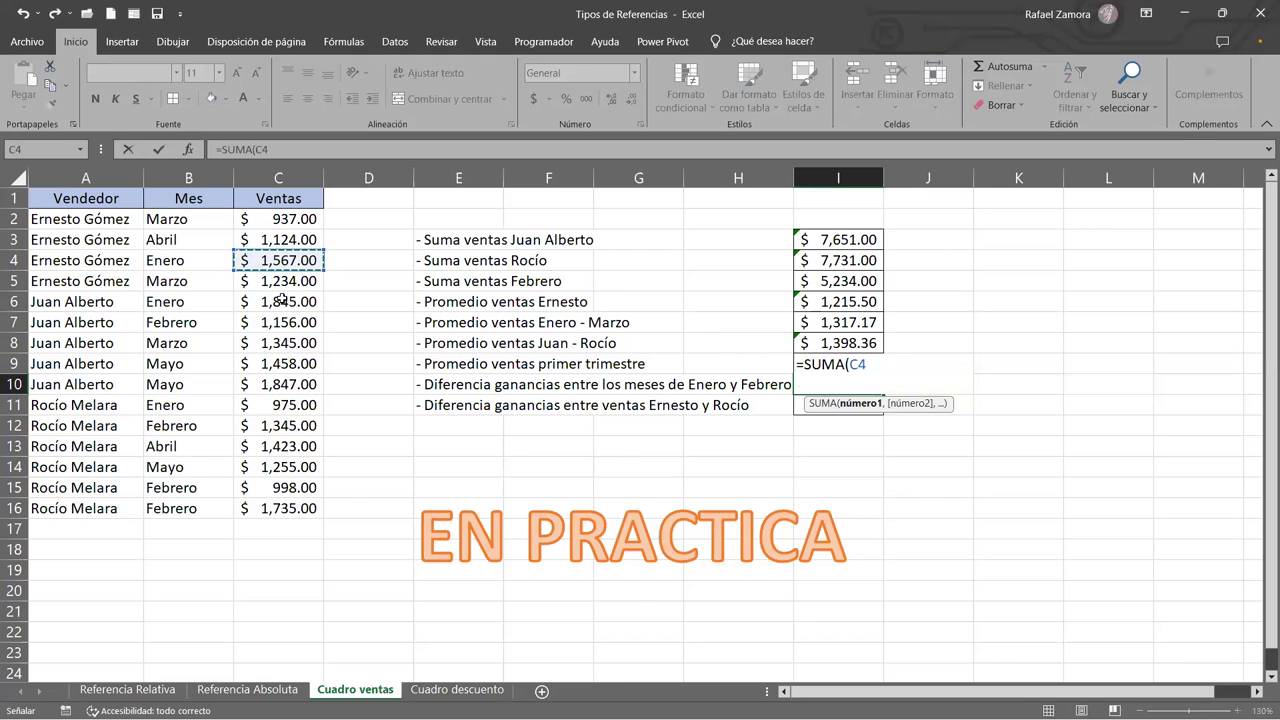
pyautogui.keyDown('ctrl'); pyautogui.click(282, 301); pyautogui.keyUp('ctrl')
pyautogui.keyDown('ctrl'); pyautogui.click(281, 405); pyautogui.keyUp('ctrl')
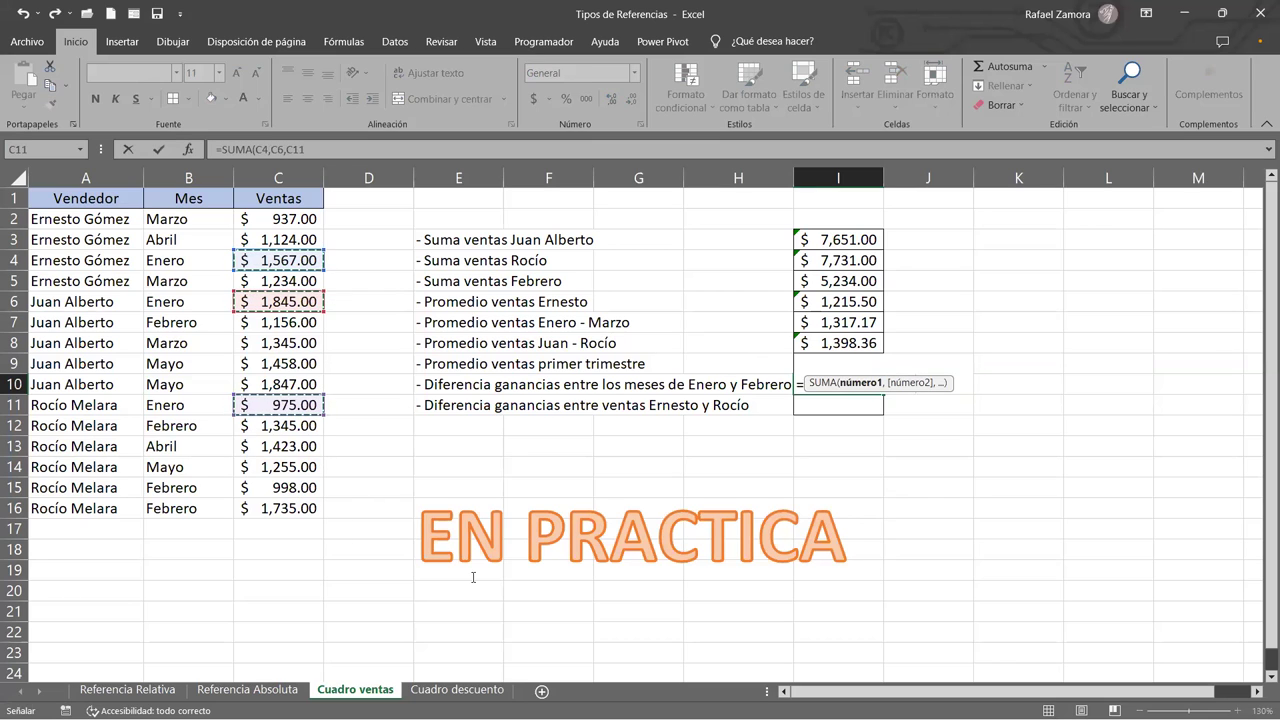
pyautogui.write(')-')
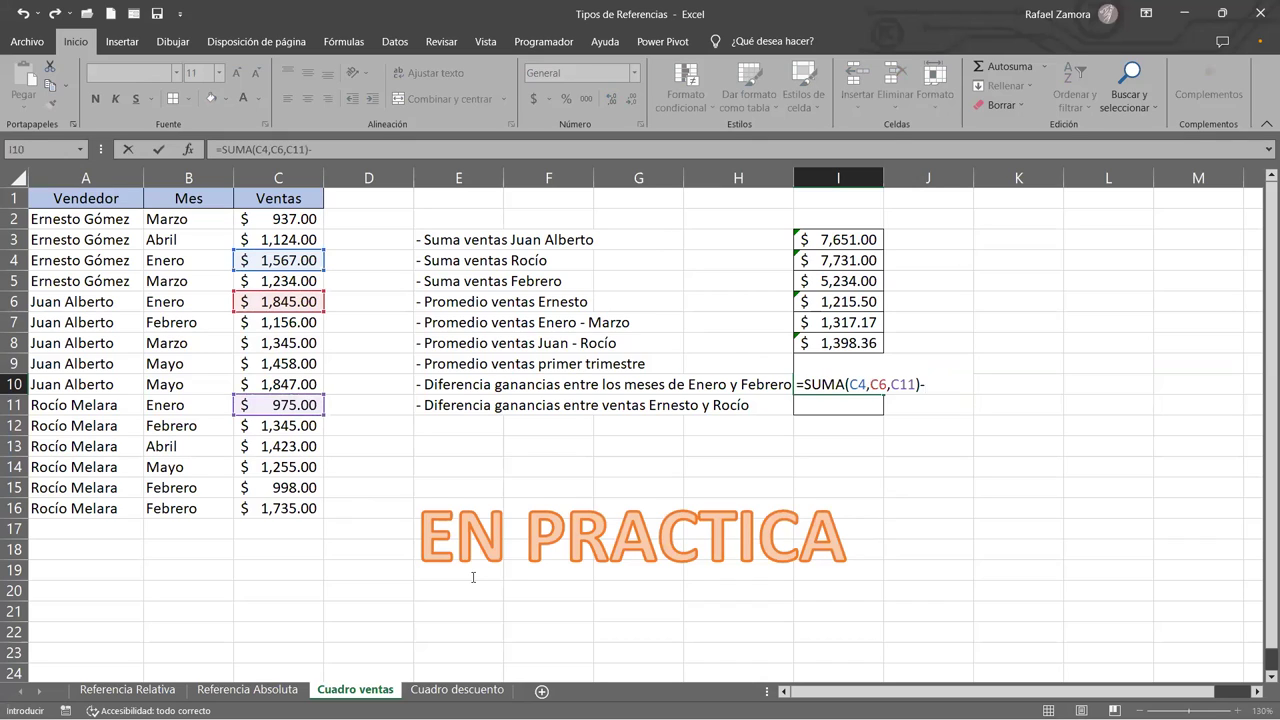
pyautogui.write('SUMA(')
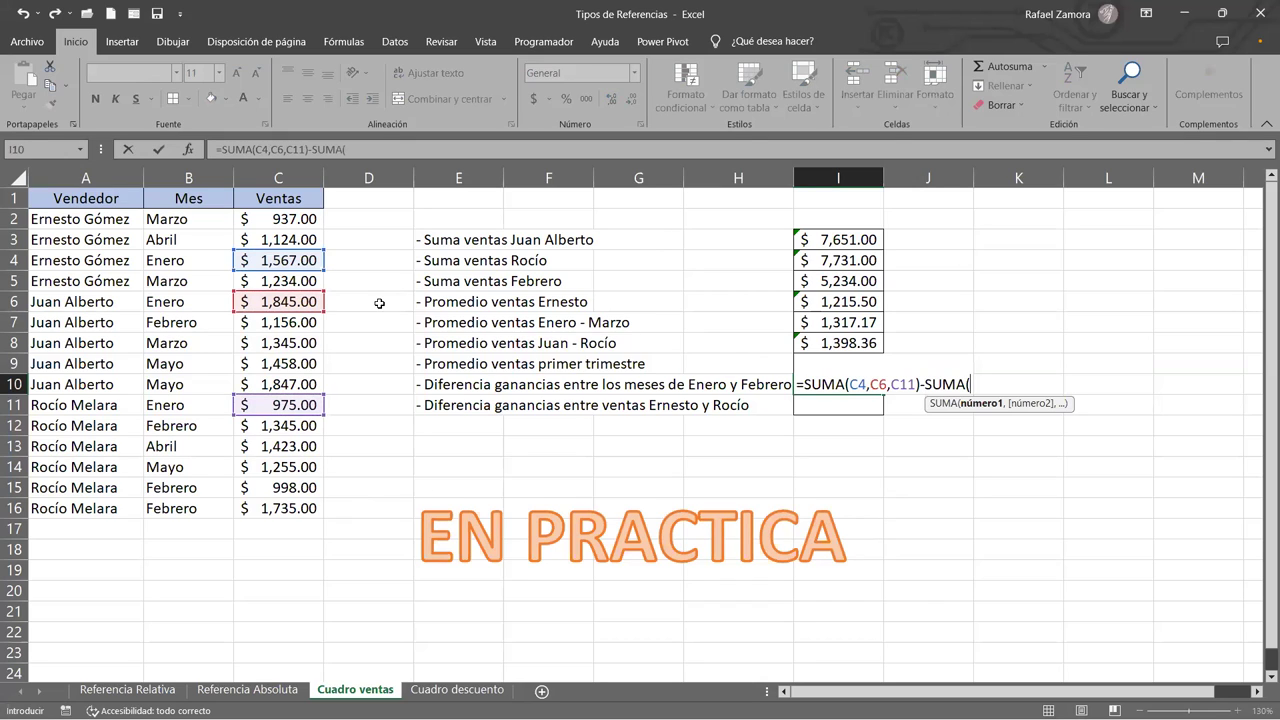
pyautogui.click(300, 322)
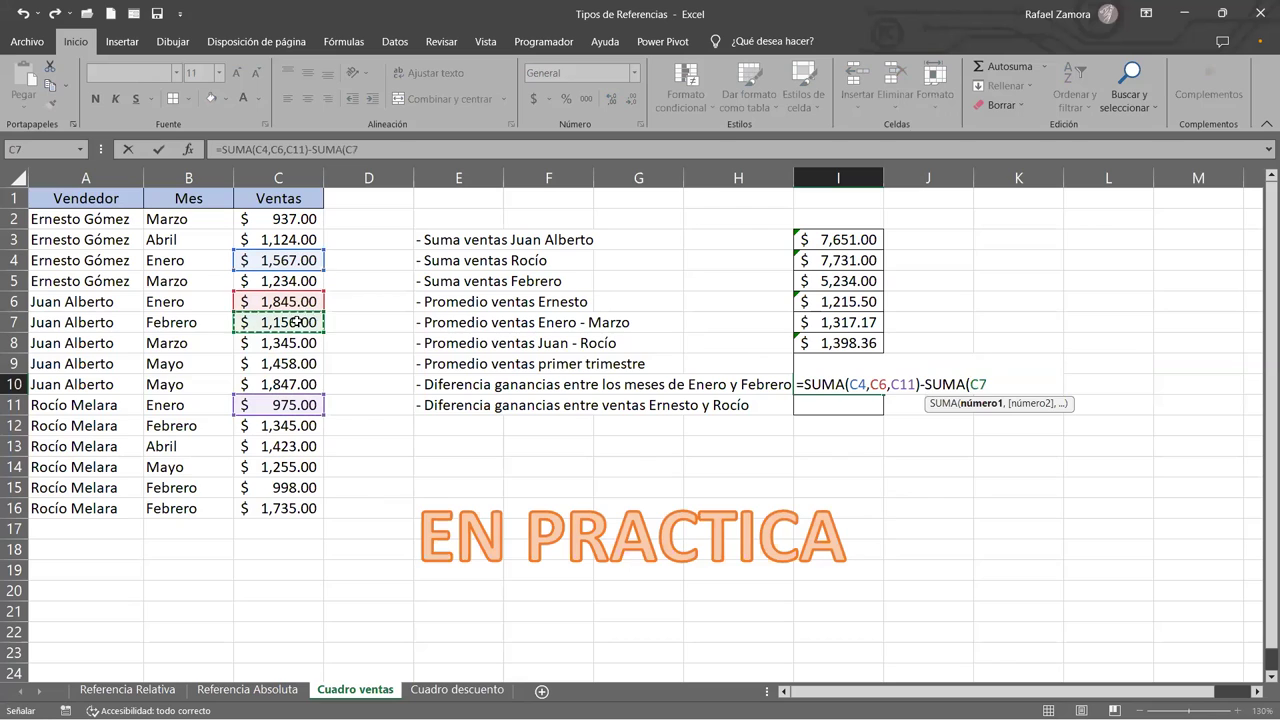
pyautogui.keyDown('ctrl'); pyautogui.click(285, 425); pyautogui.keyUp('ctrl')
pyautogui.moveTo(285, 488); pyautogui.dragTo(285, 506)
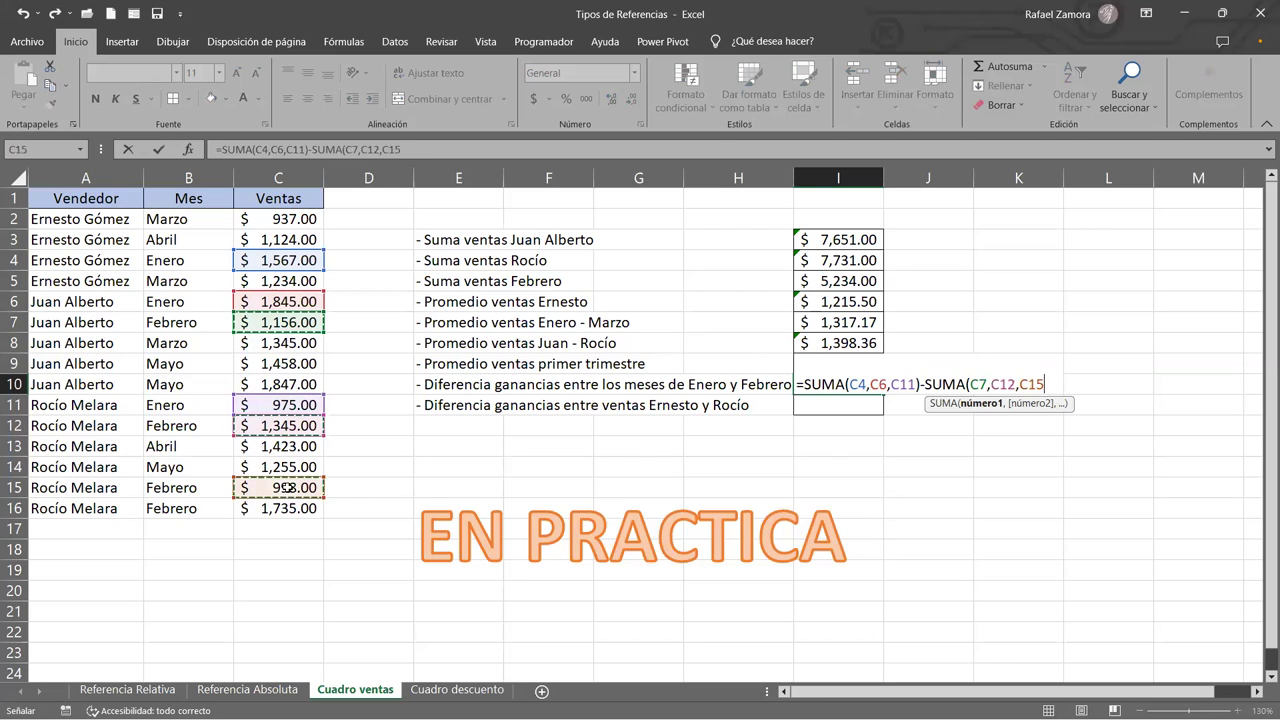
pyautogui.write(')')
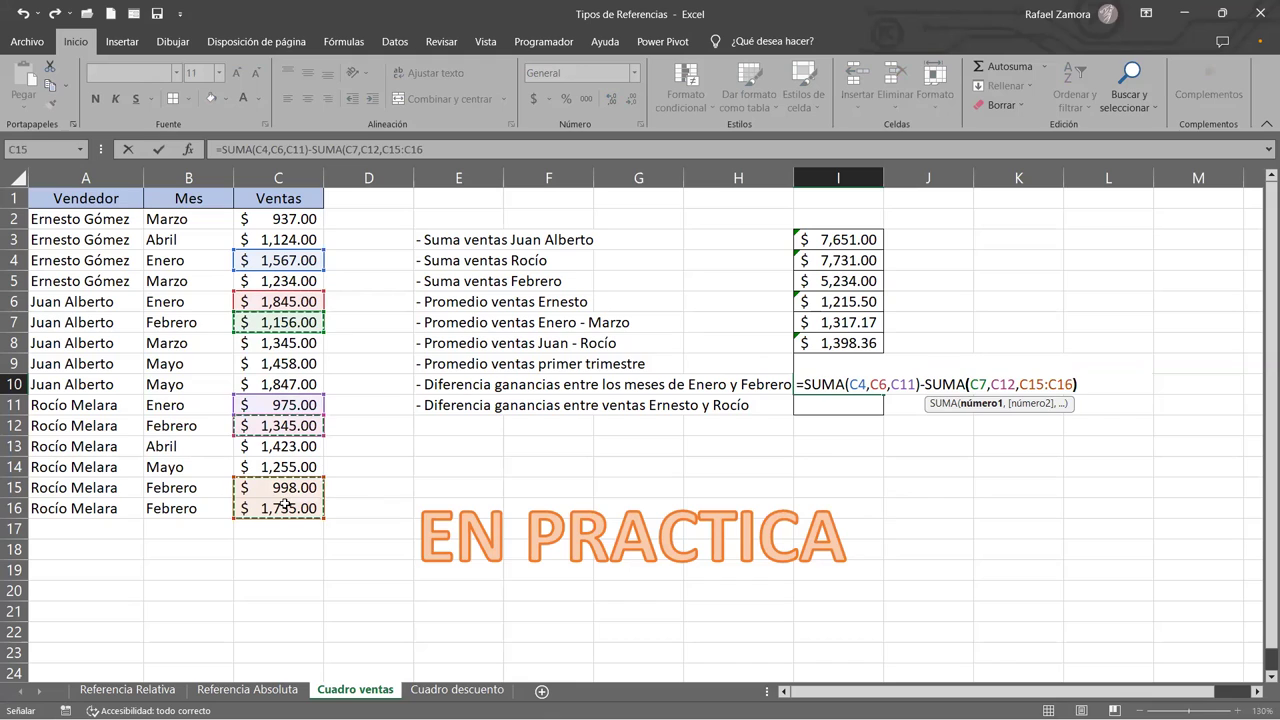
pyautogui.press('Return')
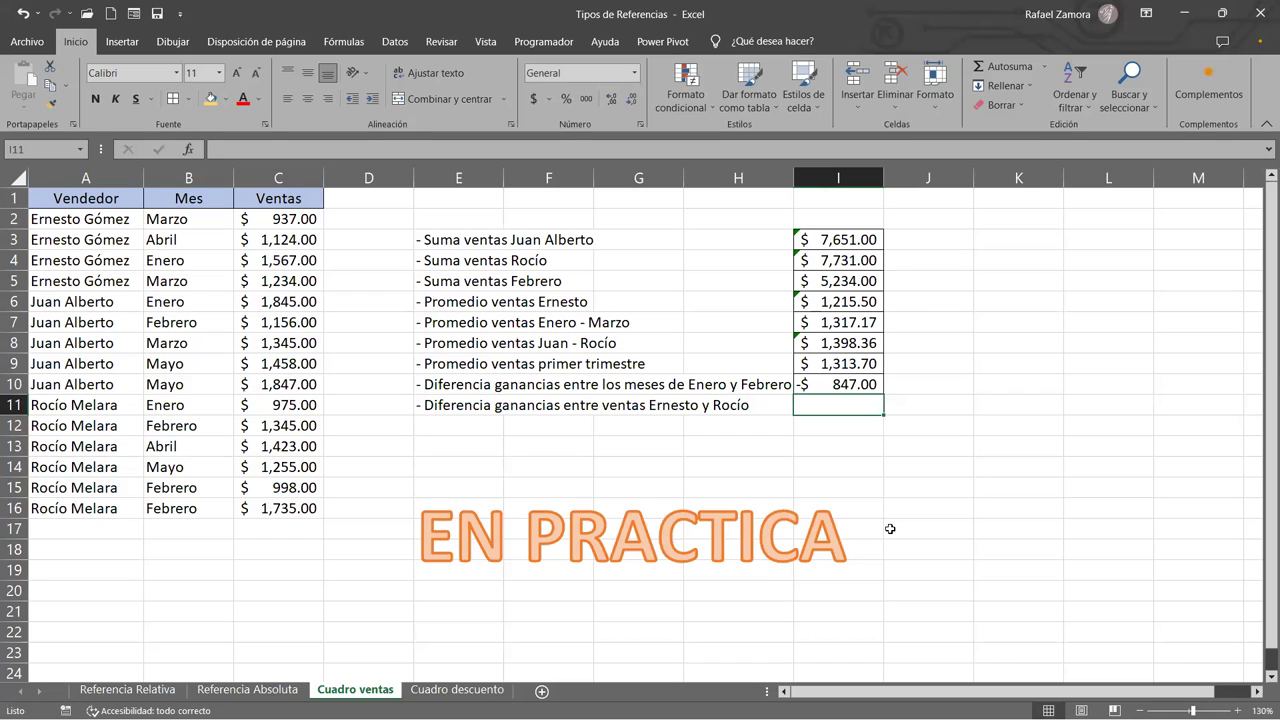
# Step: Select J10 and start an alternative formula there, then cancel it
pyautogui.click(925, 461)
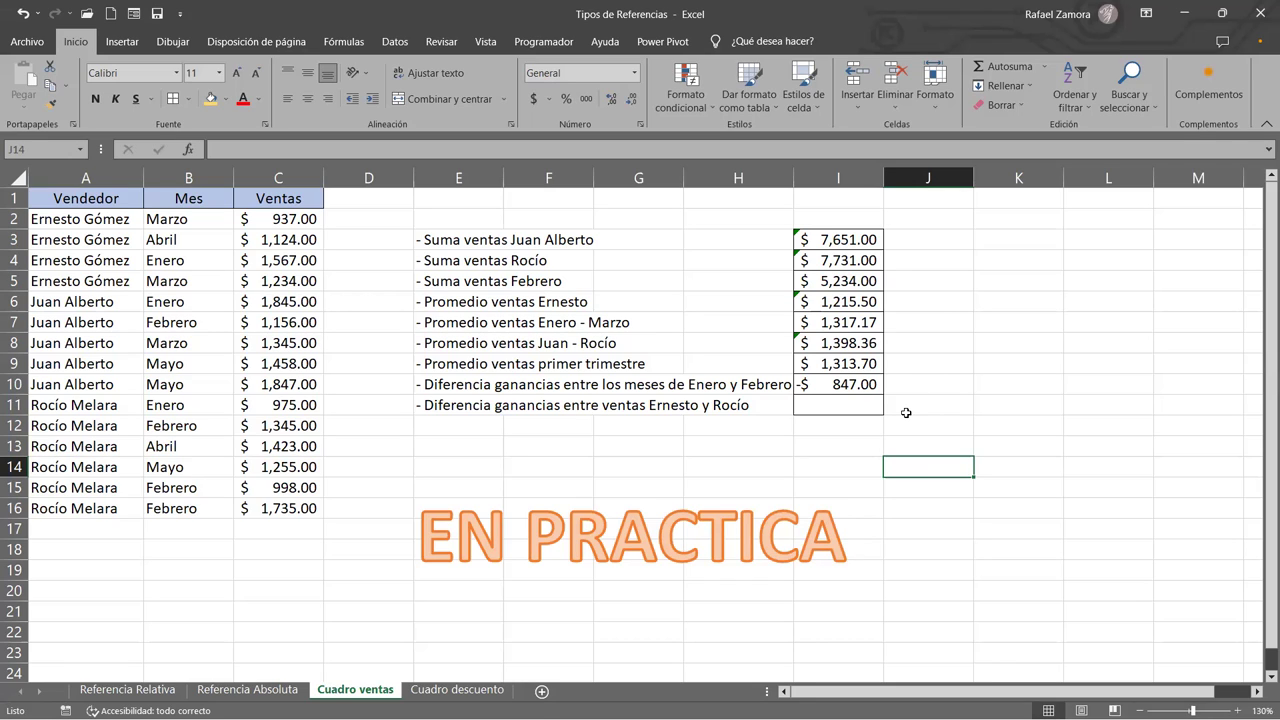
pyautogui.click(906, 398)
pyautogui.click(908, 380)
pyautogui.write('=')
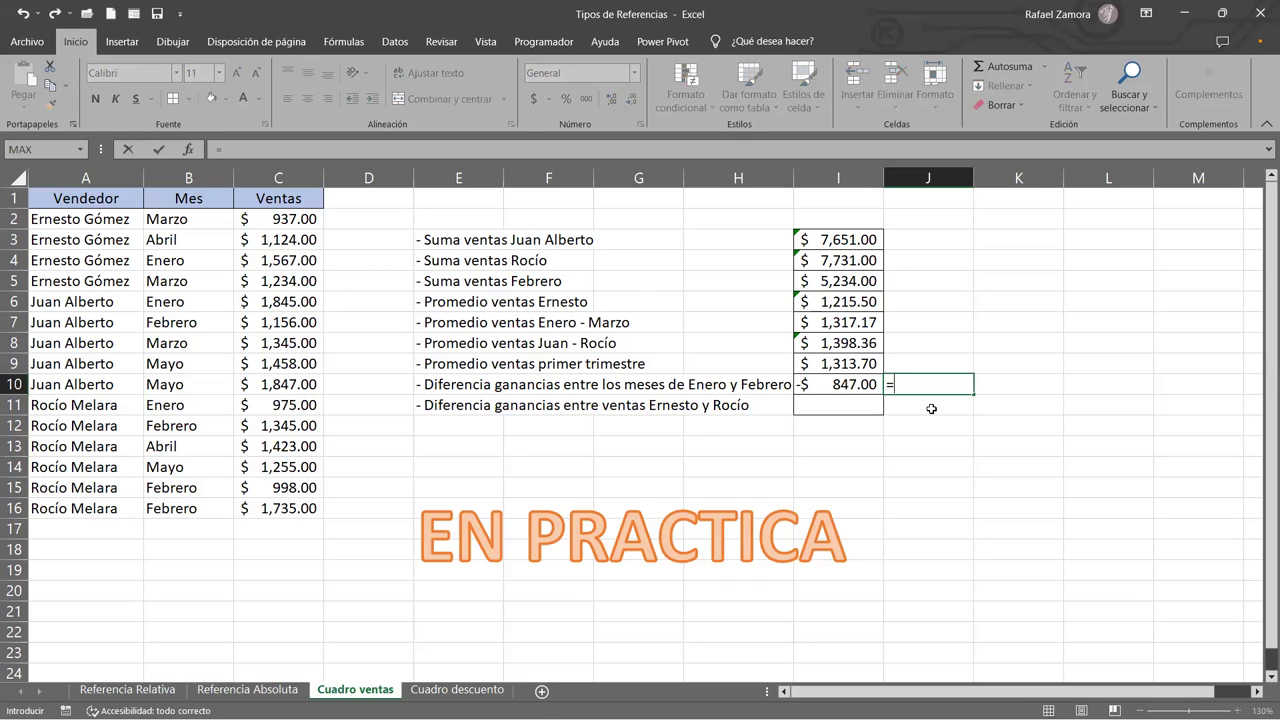
pyautogui.press('Escape')
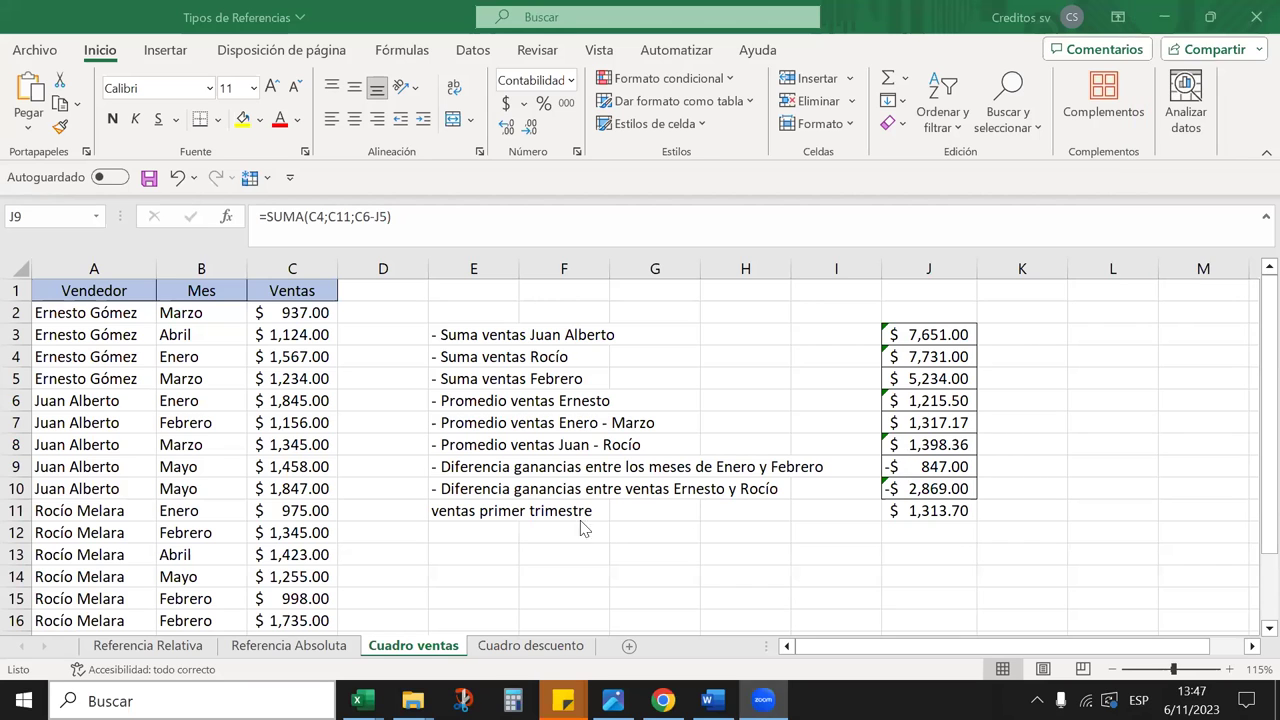
# Step: Inspect the formula behind cell J9 in the other workbook
pyautogui.click(930, 467)
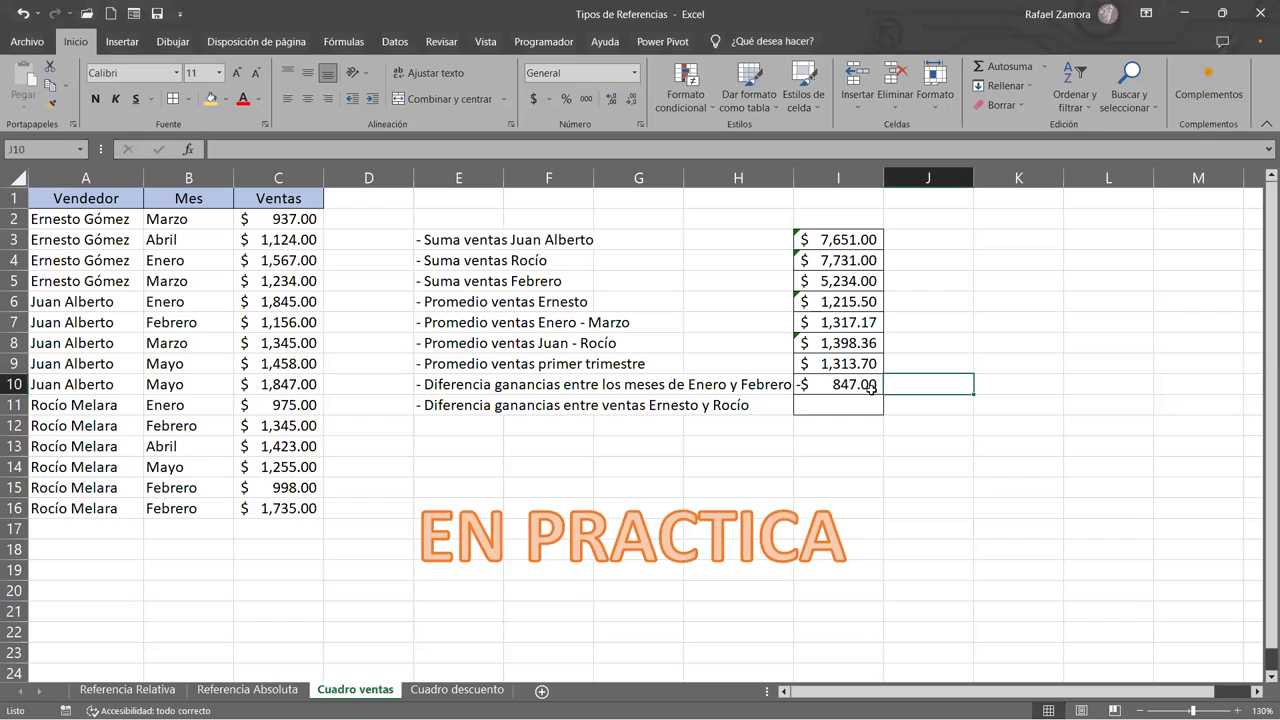
# Step: Re-enter I10's January sum as =SUMA(C4,C6,C11)
pyautogui.click(871, 388)
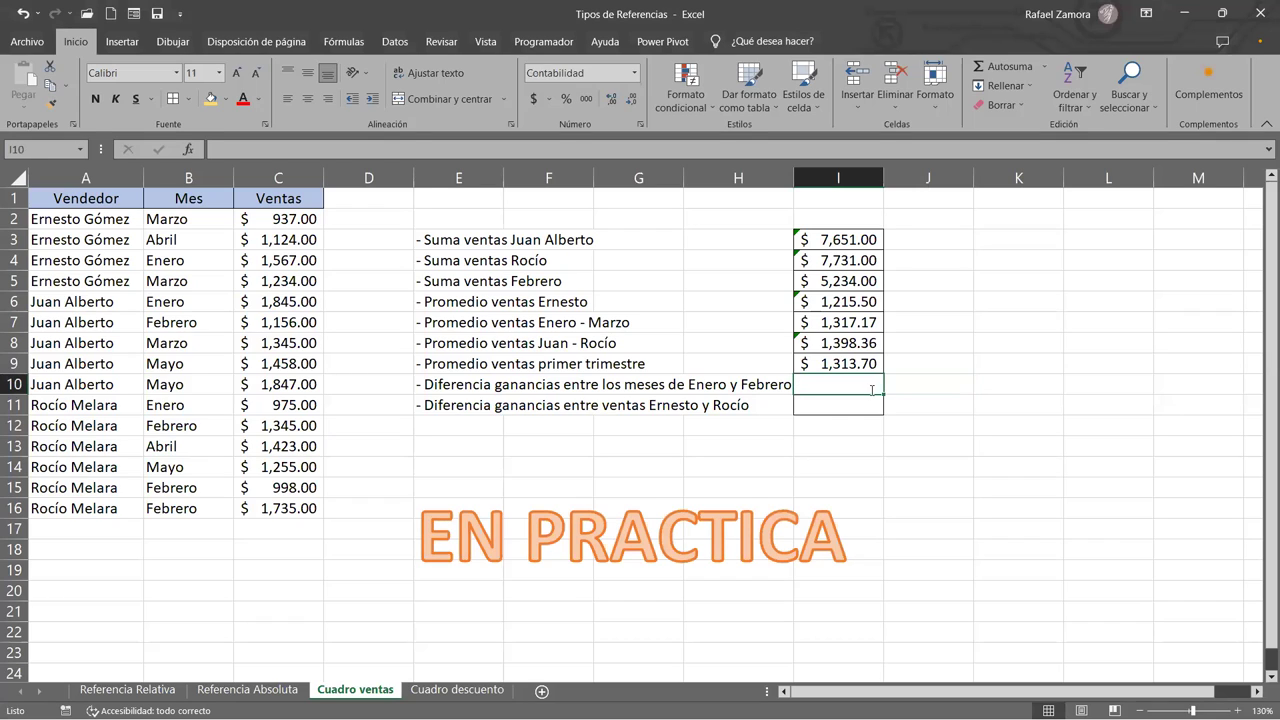
pyautogui.write('=')
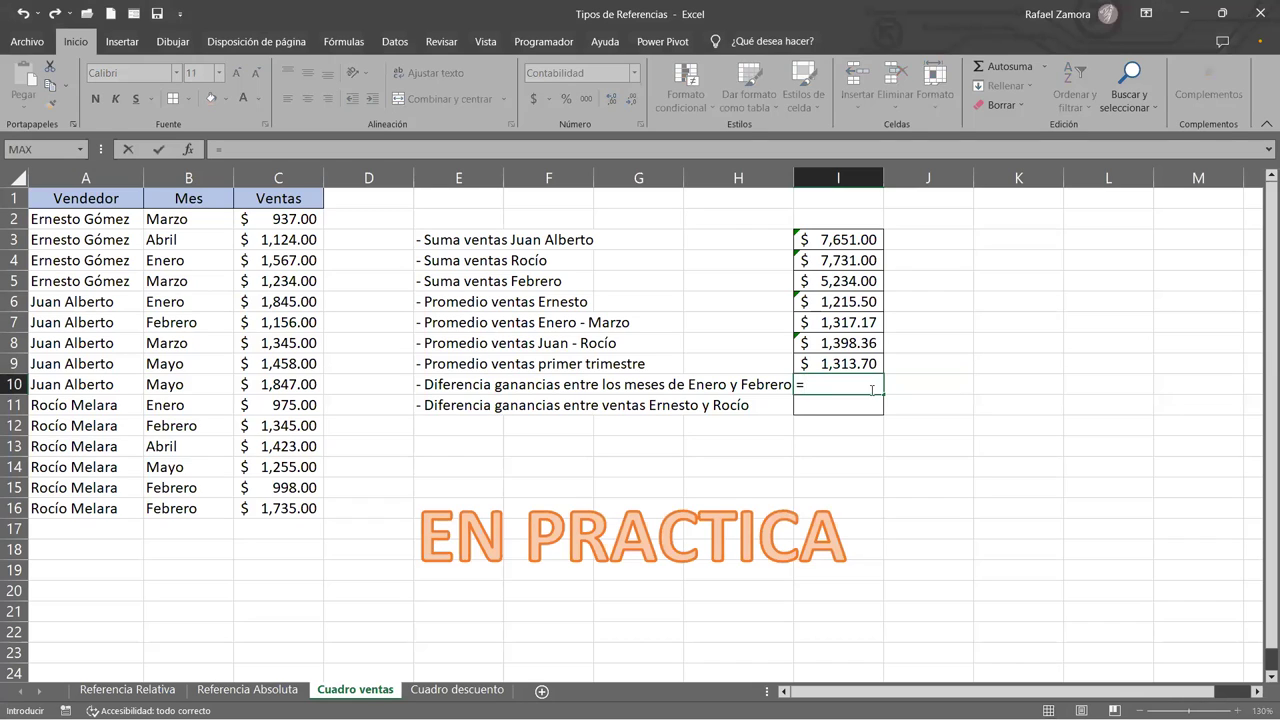
pyautogui.write('SUMA(')
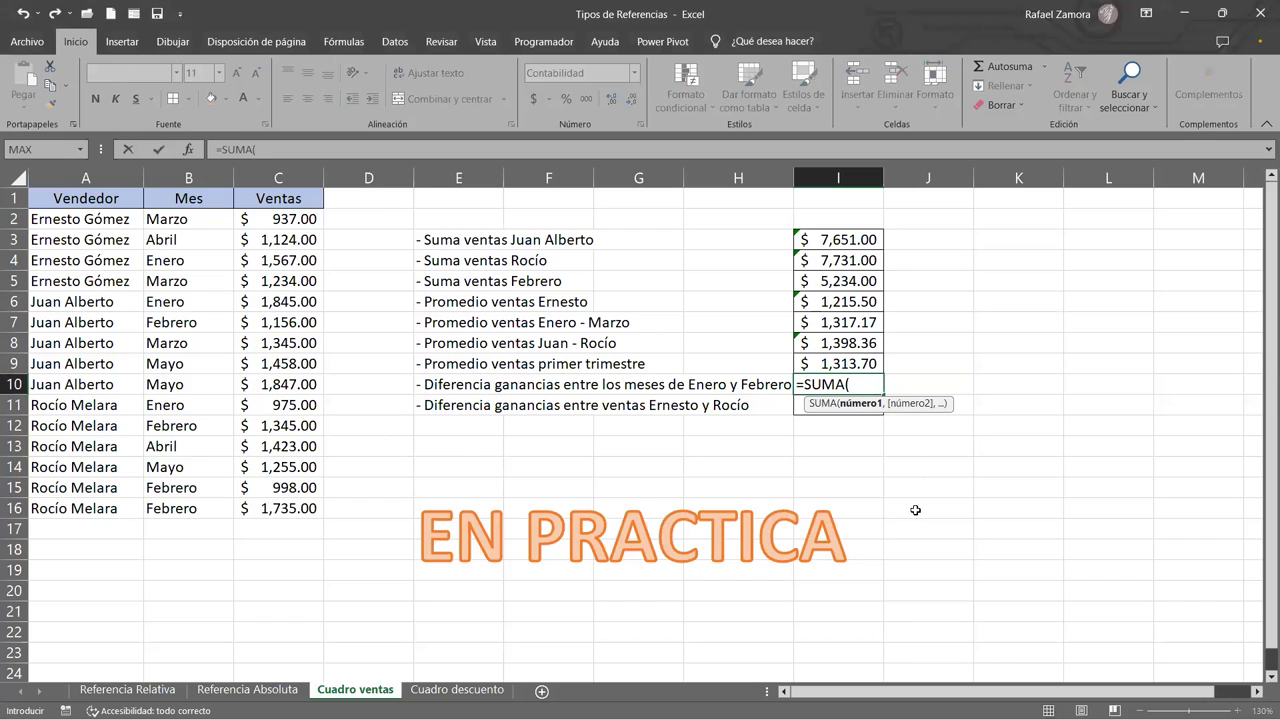
pyautogui.click(269, 258)
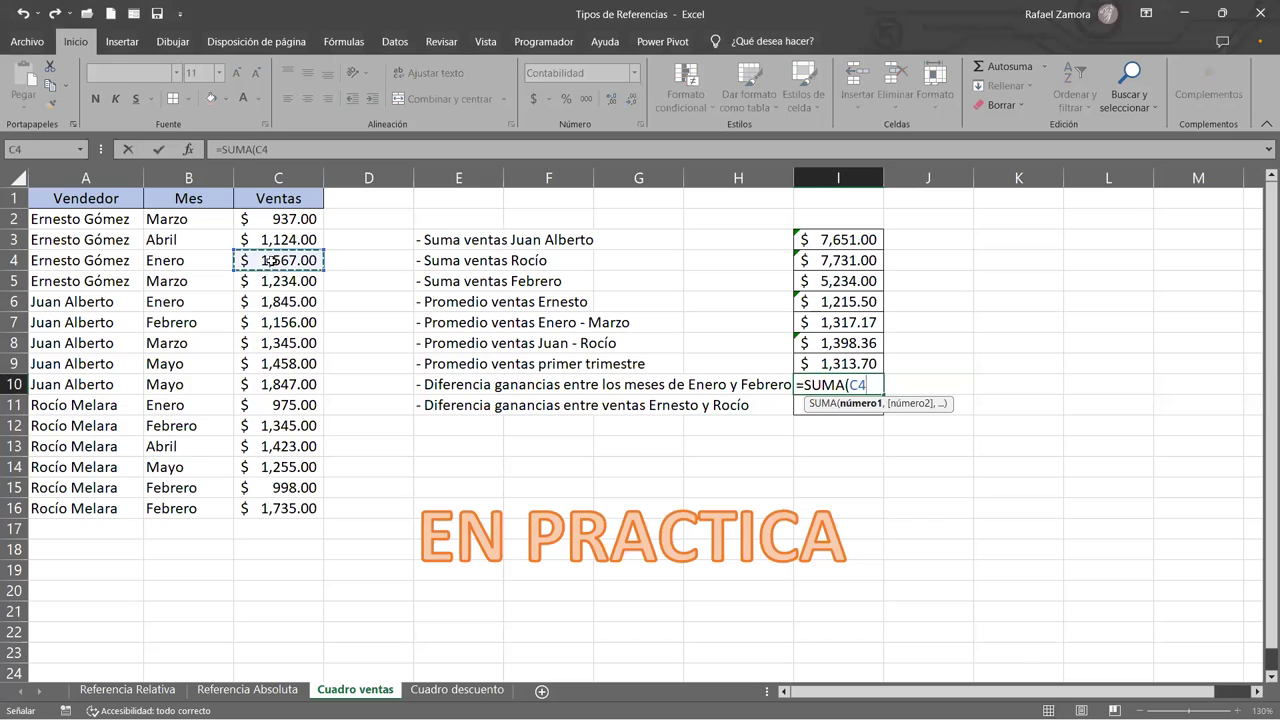
pyautogui.write(',')
pyautogui.click(267, 303)
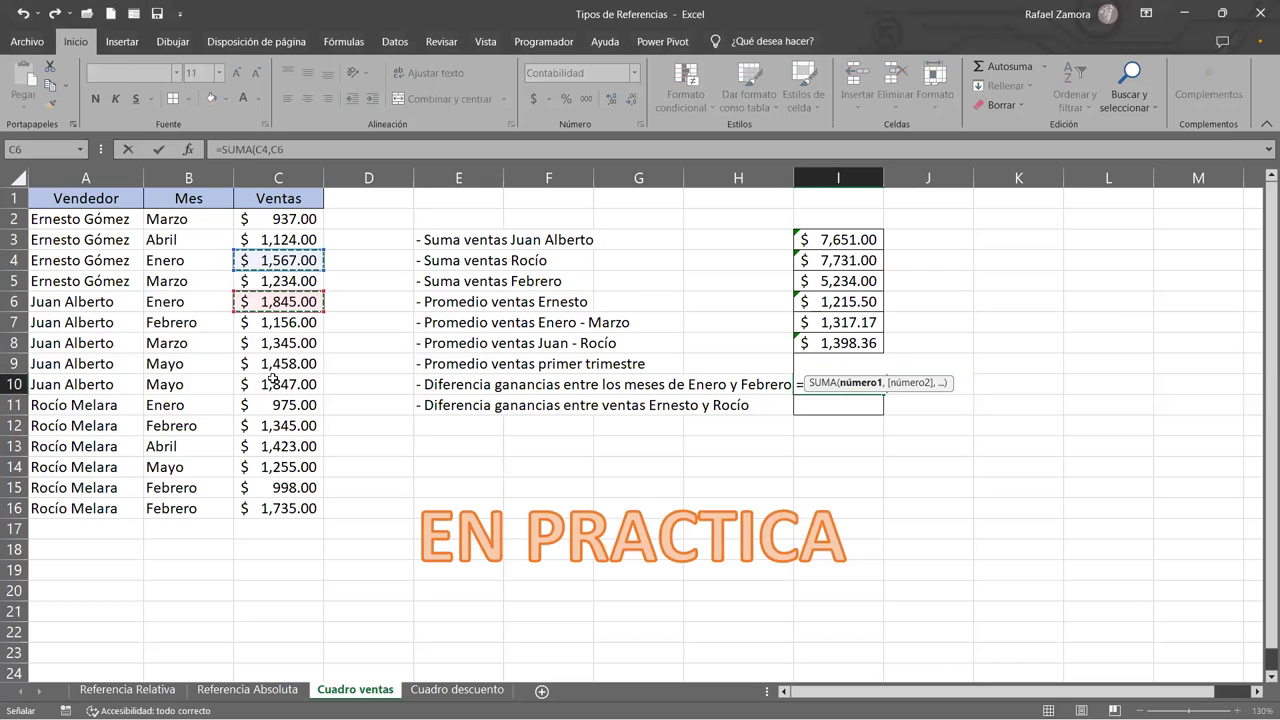
pyautogui.write(',')
pyautogui.click(278, 405)
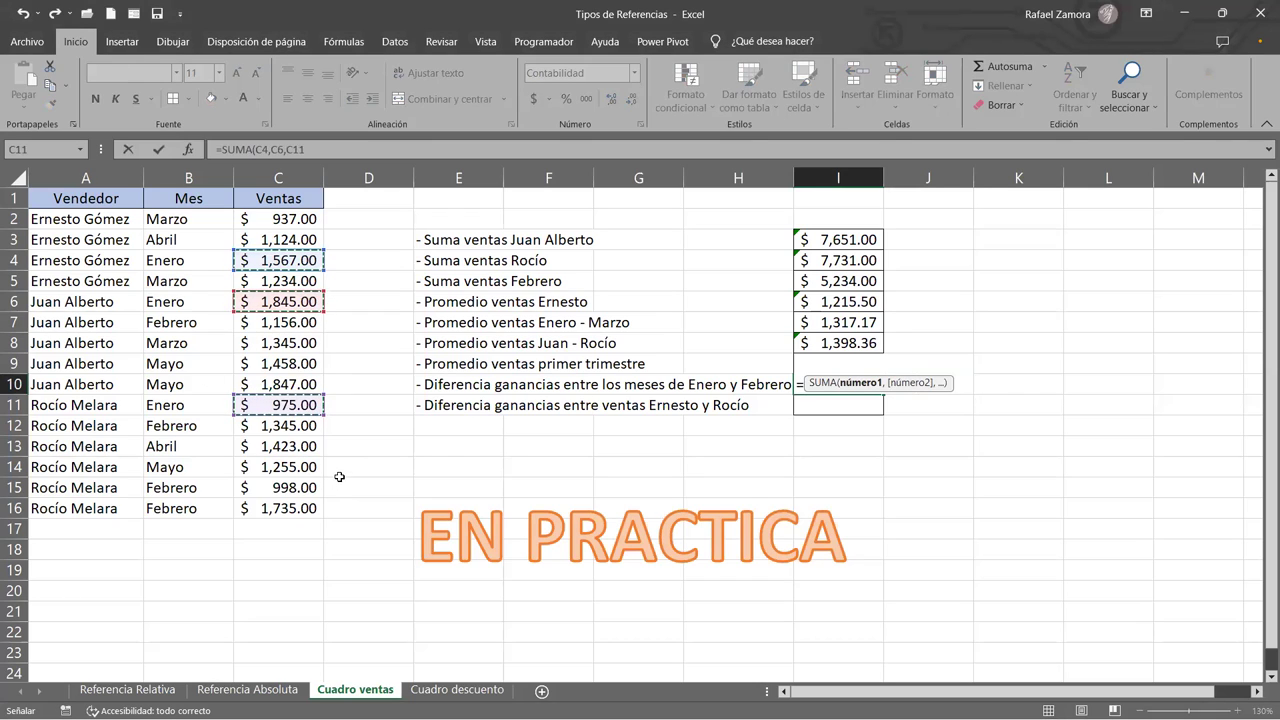
pyautogui.write(')-')
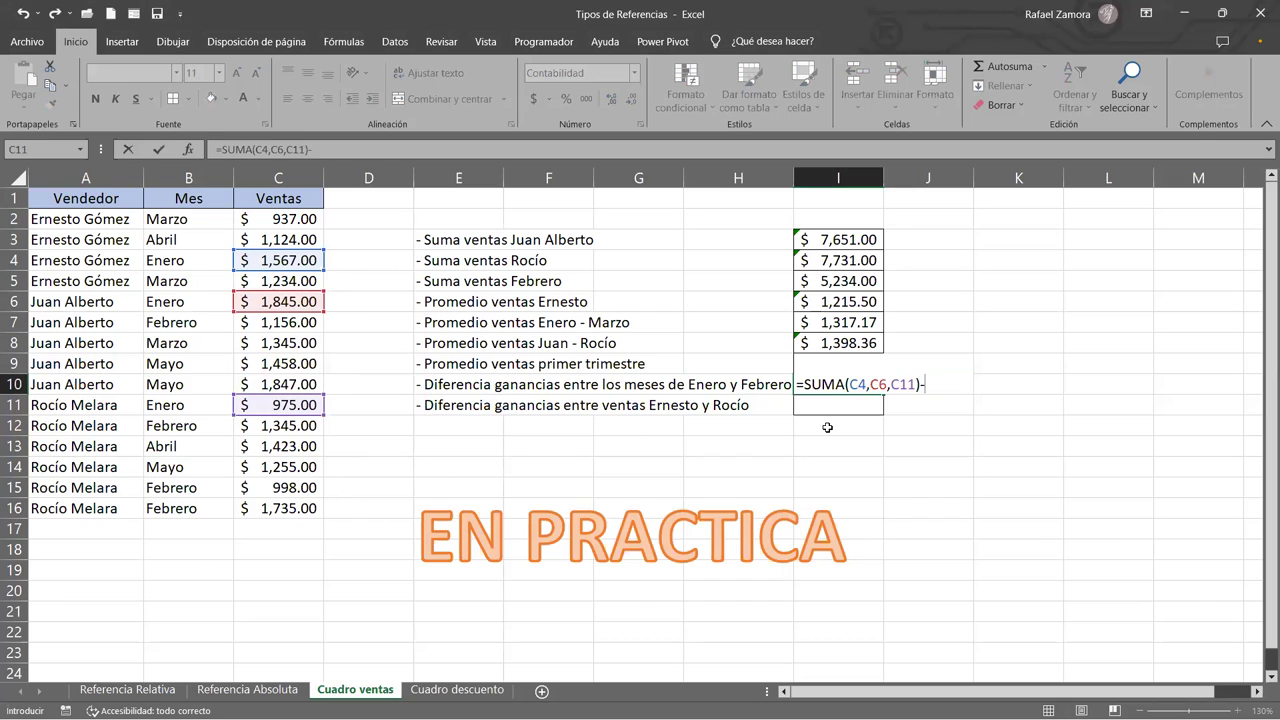
# Step: Subtract SUMA(C7,C12,C15:C16) so I10 shows -$847.00, then begin a formula in J10
pyautogui.write('SUMA(')
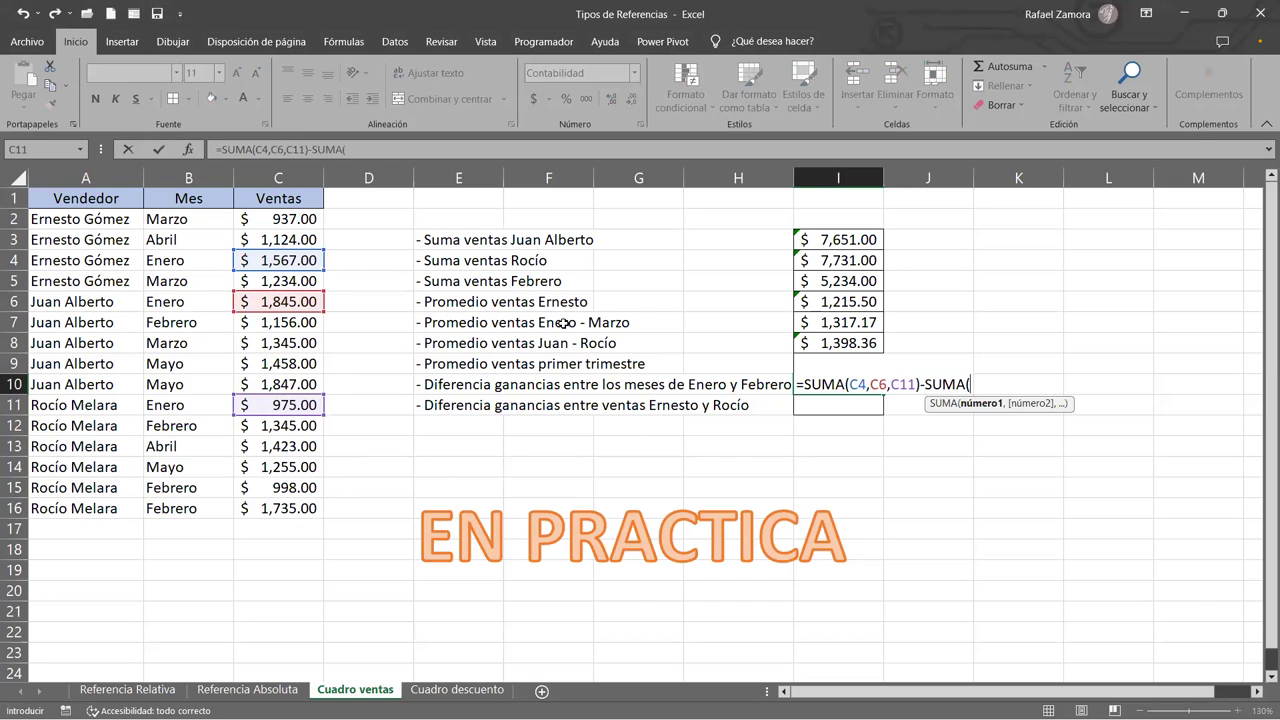
pyautogui.click(280, 322)
pyautogui.keyDown('ctrl'); pyautogui.click(280, 425); pyautogui.keyUp('ctrl')
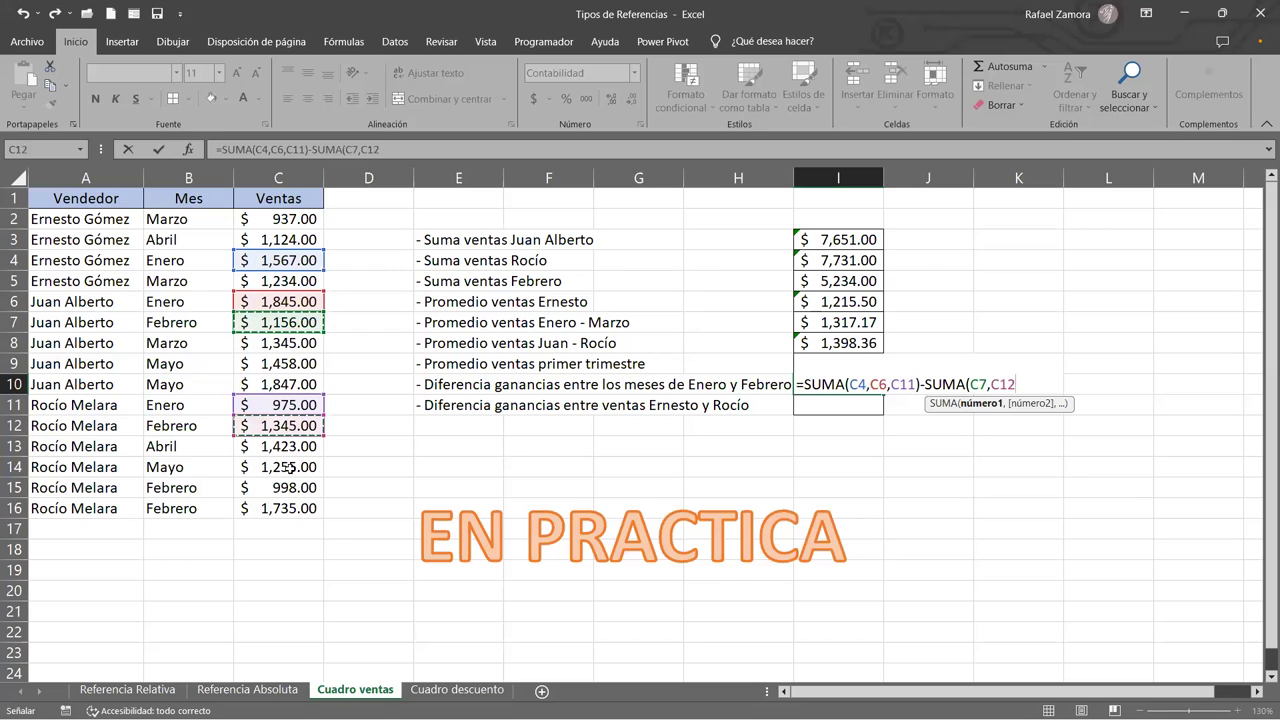
pyautogui.moveTo(280, 487); pyautogui.dragTo(285, 508)
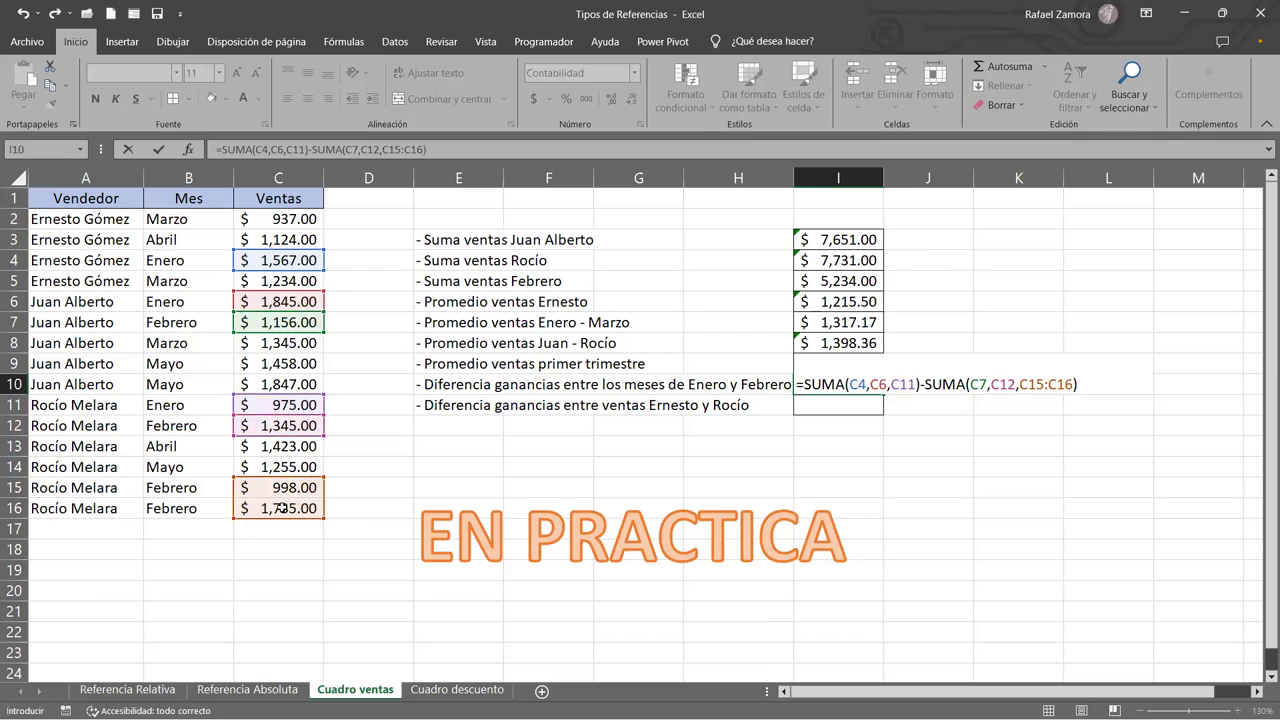
pyautogui.press('Return')
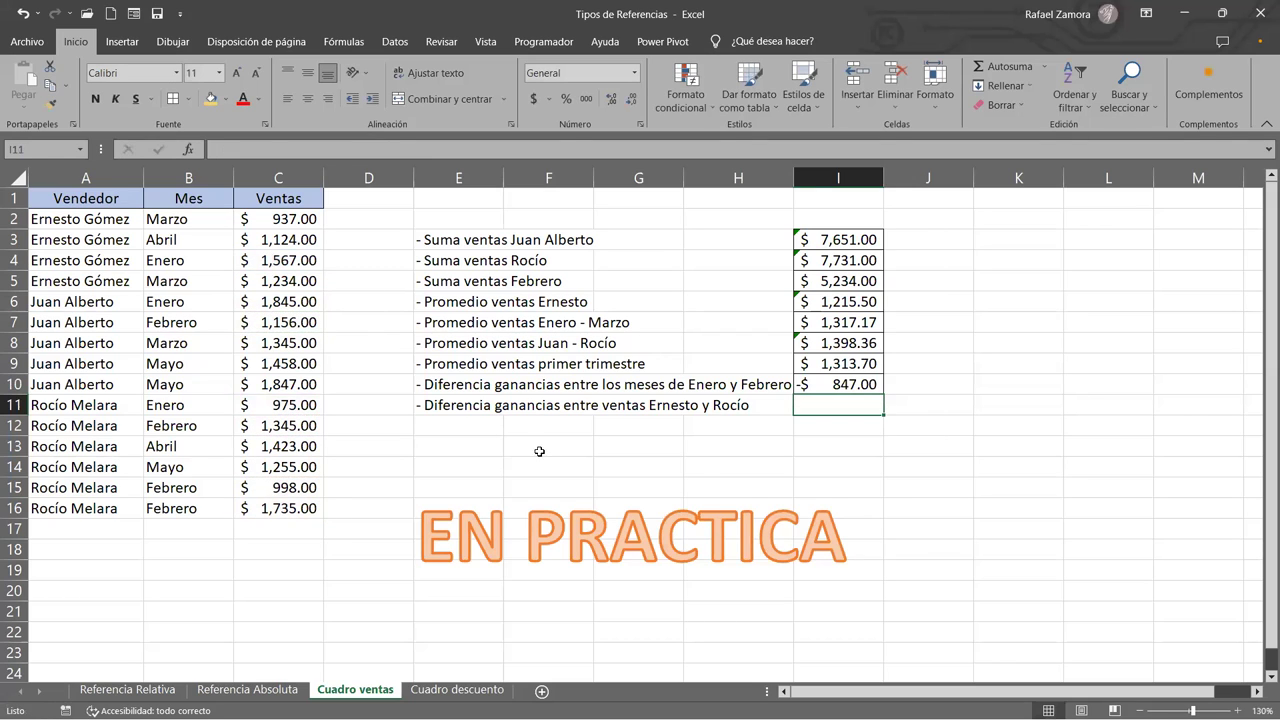
pyautogui.click(944, 385)
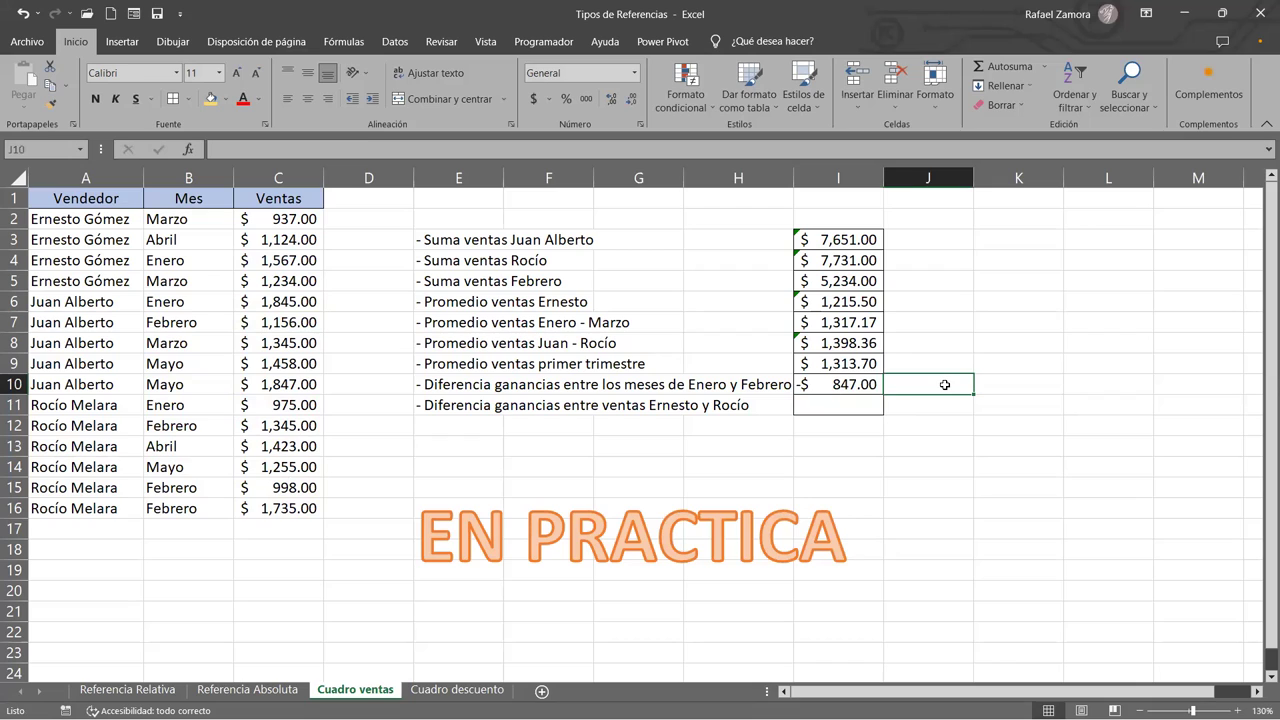
pyautogui.write('=')
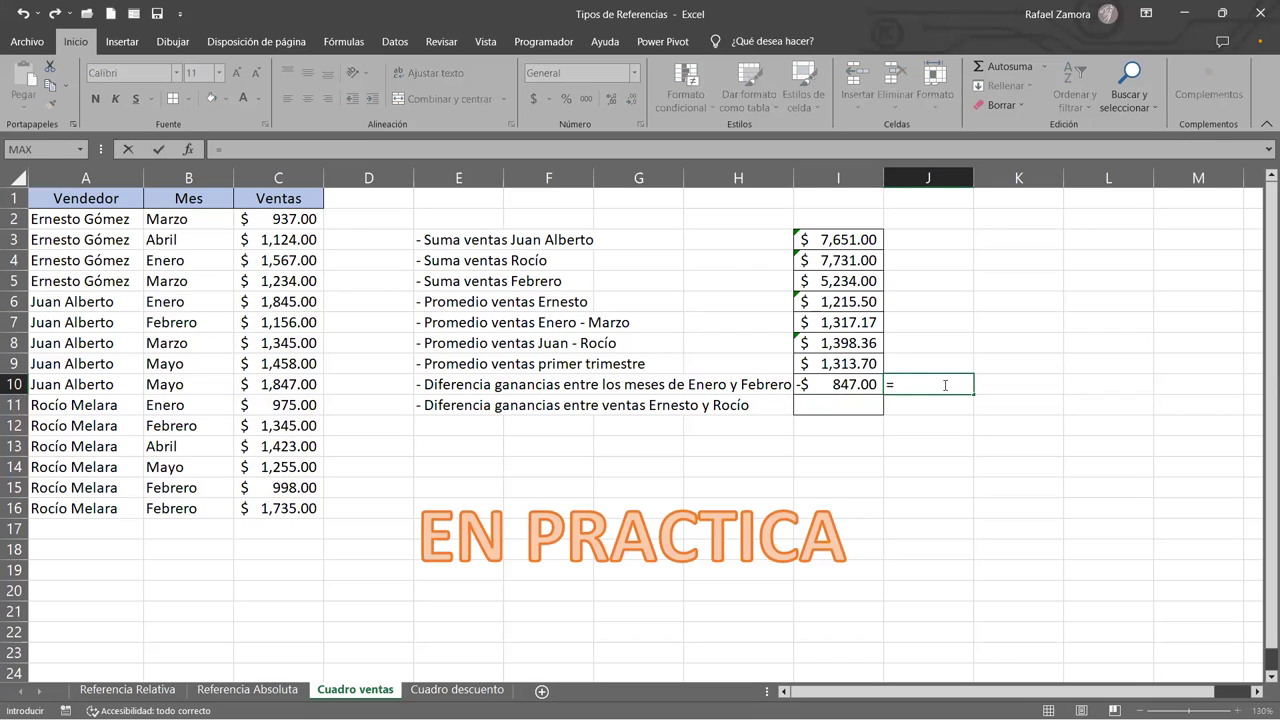
pyautogui.write('(')
# Step: Complete J10 as =(C4+C6+C11)-(C7+C12+C15+C16), also giving -$847.00
pyautogui.click(288, 261)
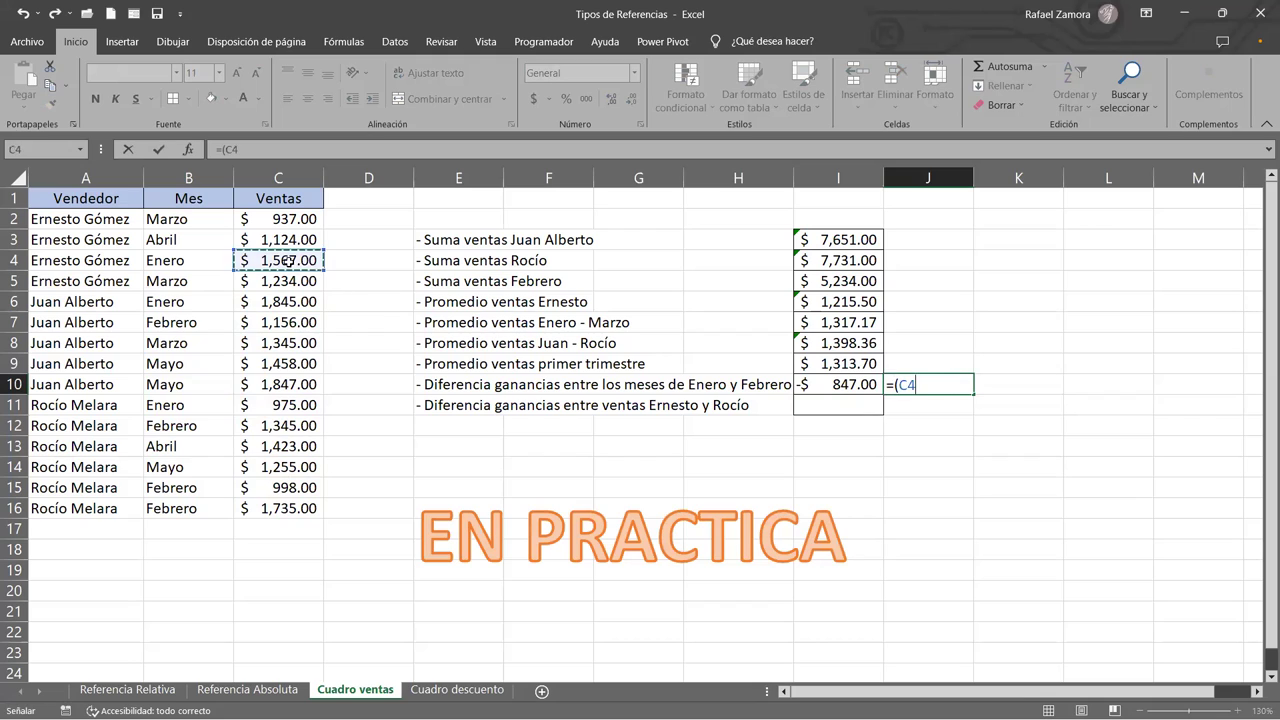
pyautogui.write('+')
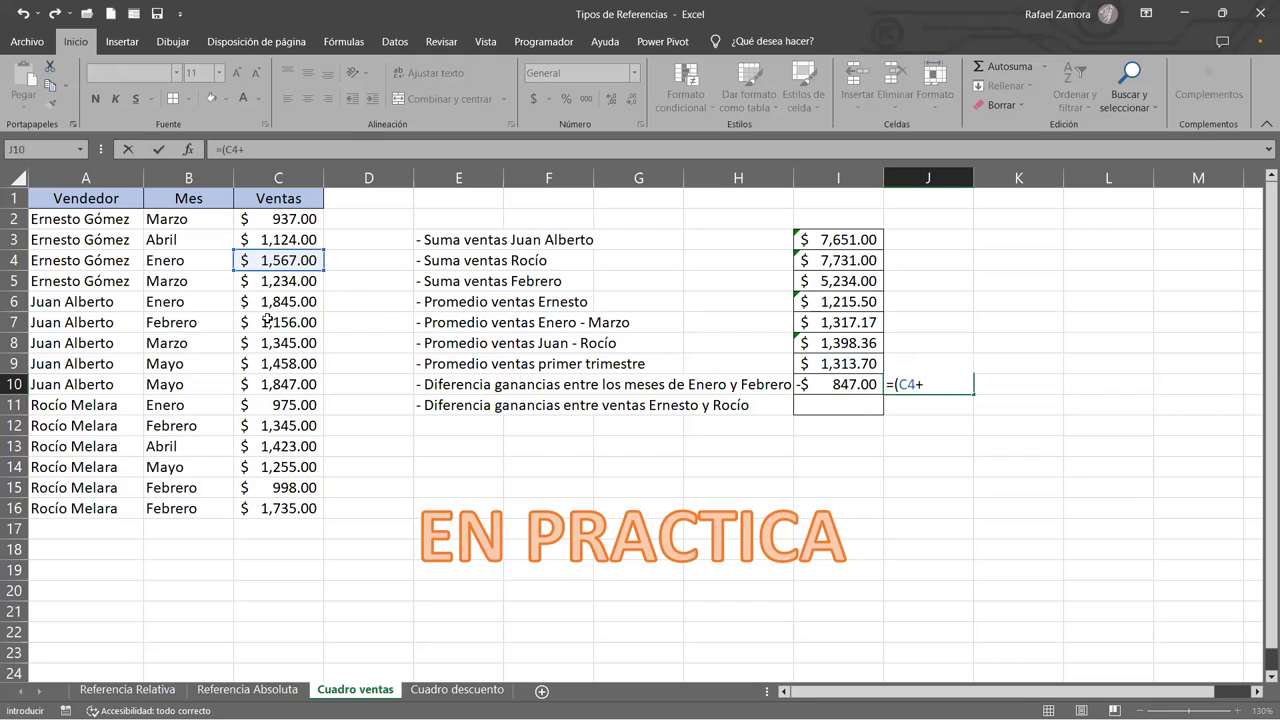
pyautogui.click(272, 302)
pyautogui.write('+')
pyautogui.click(272, 403)
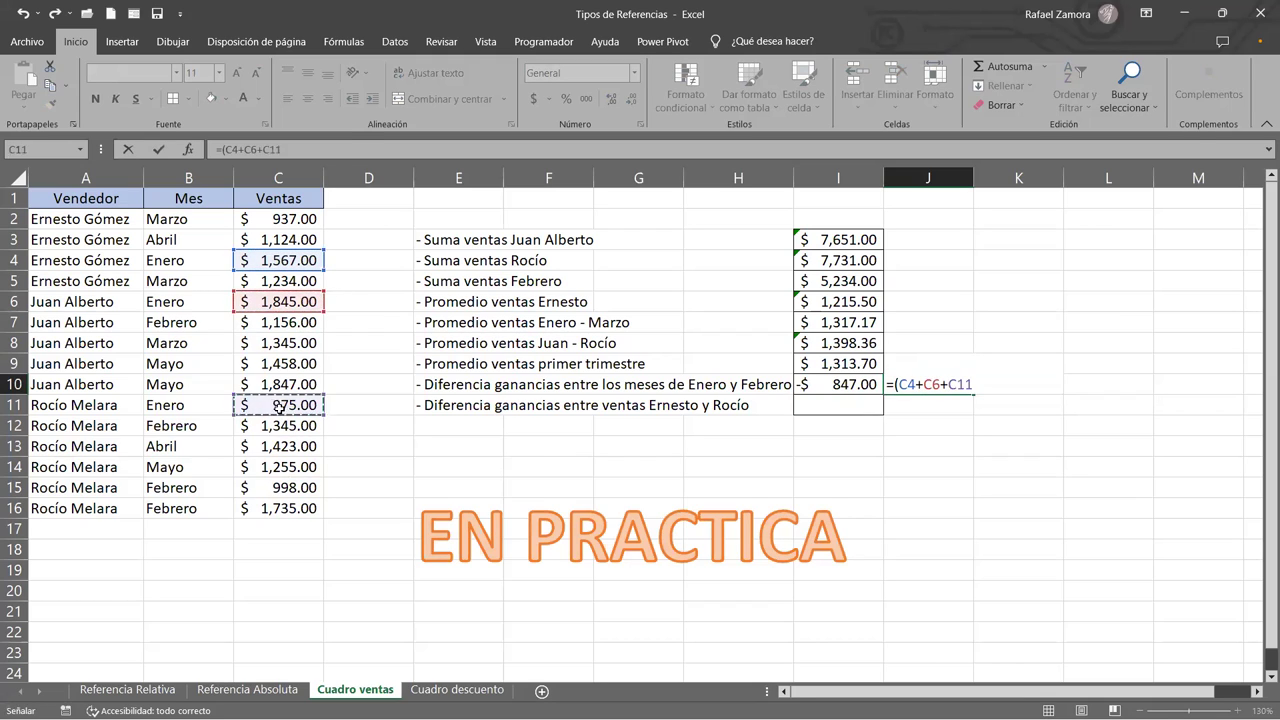
pyautogui.write(')-(')
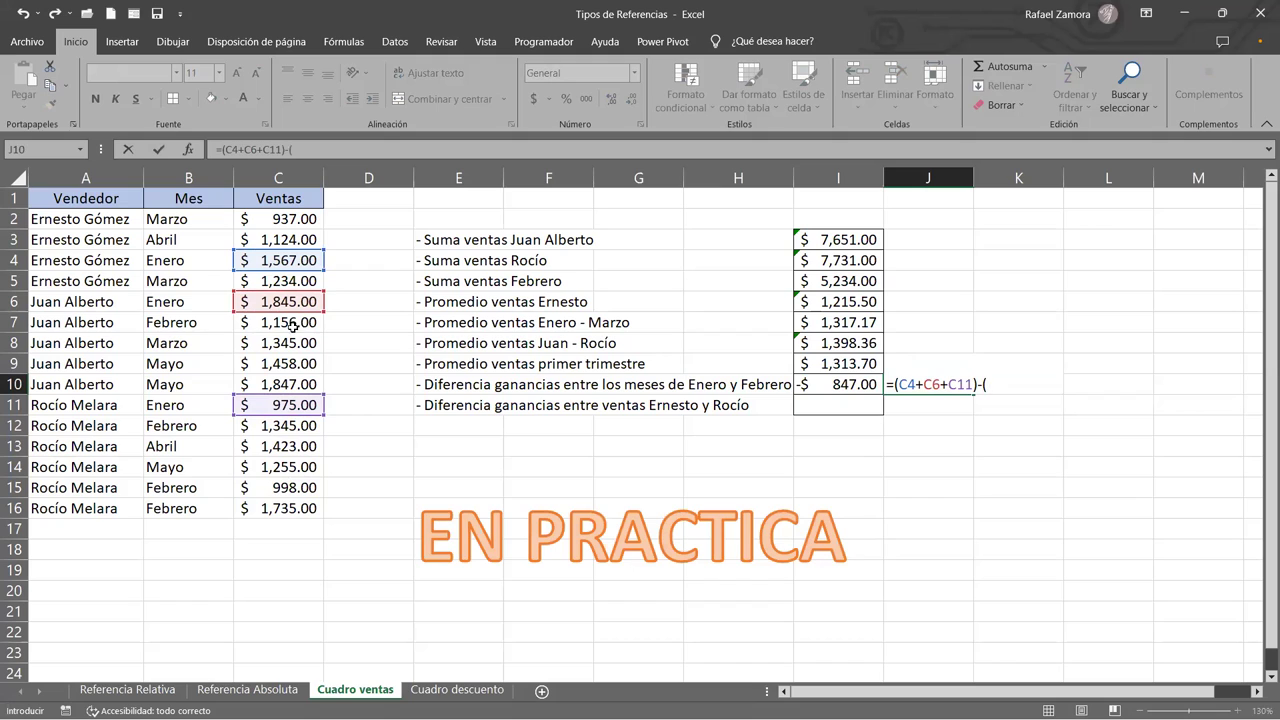
pyautogui.click(290, 322)
pyautogui.write('+')
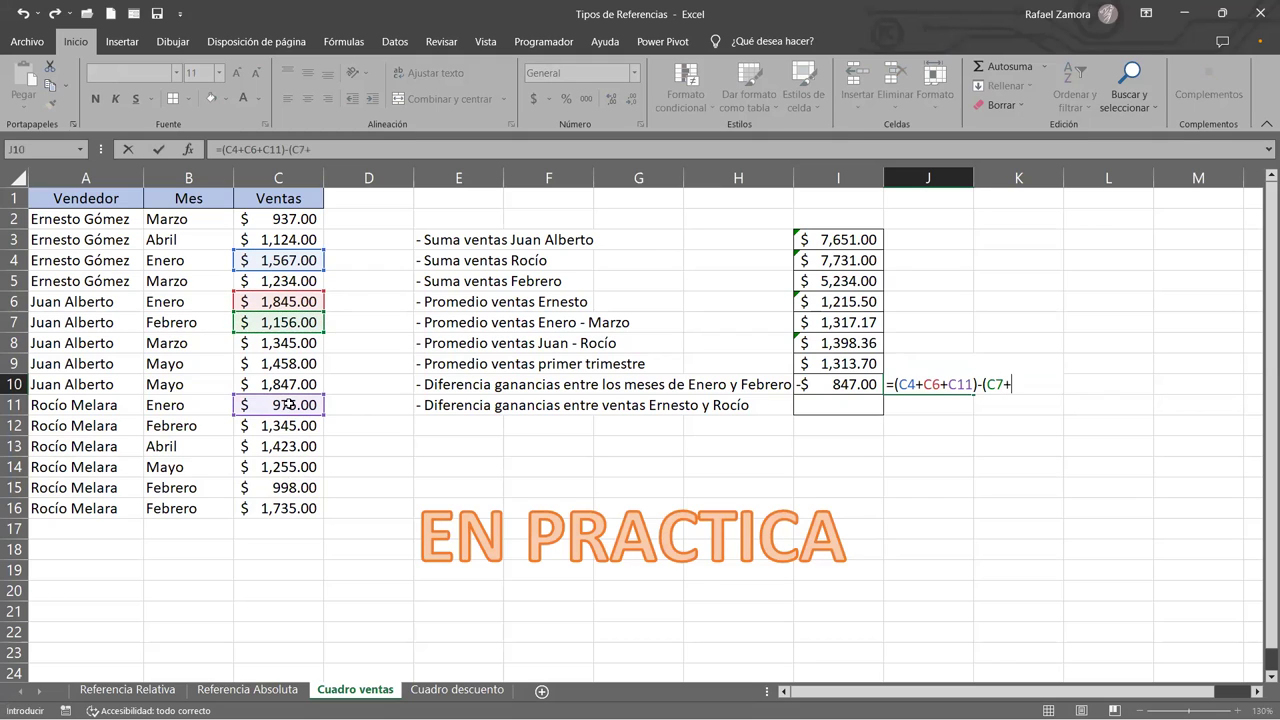
pyautogui.click(289, 425)
pyautogui.write('+')
pyautogui.click(296, 491)
pyautogui.write('+')
pyautogui.click(302, 508)
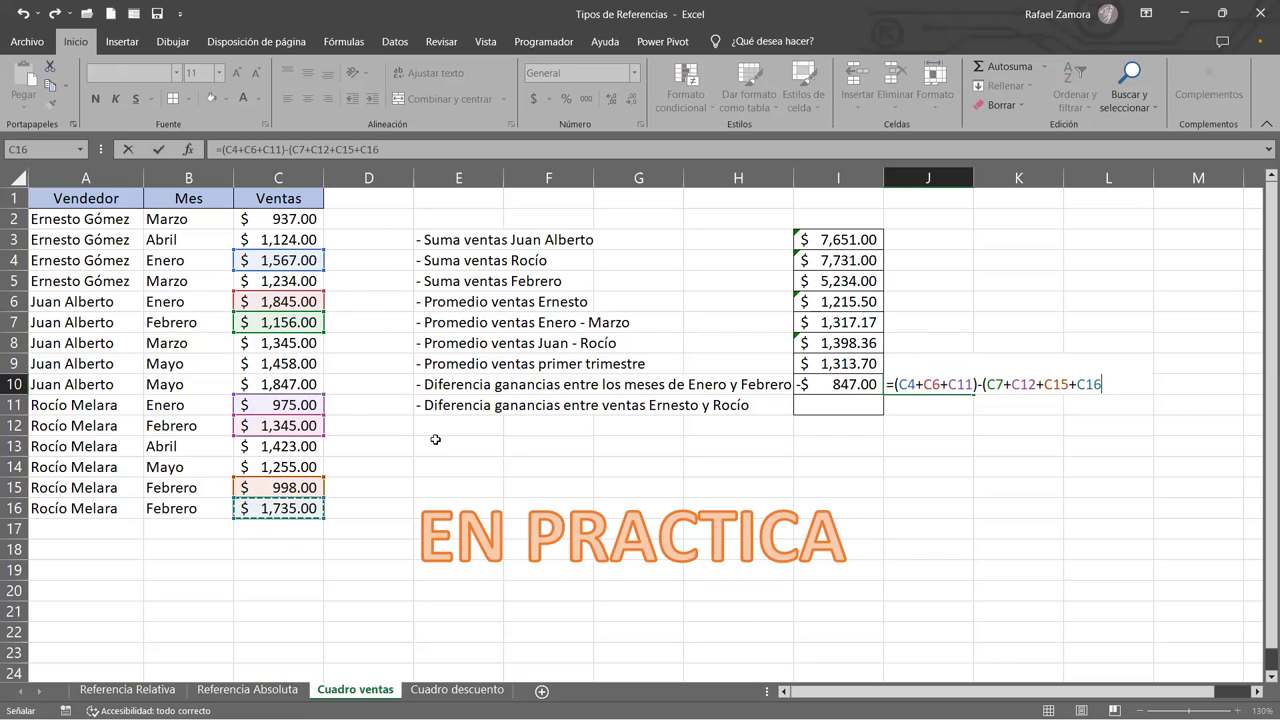
pyautogui.write(')')
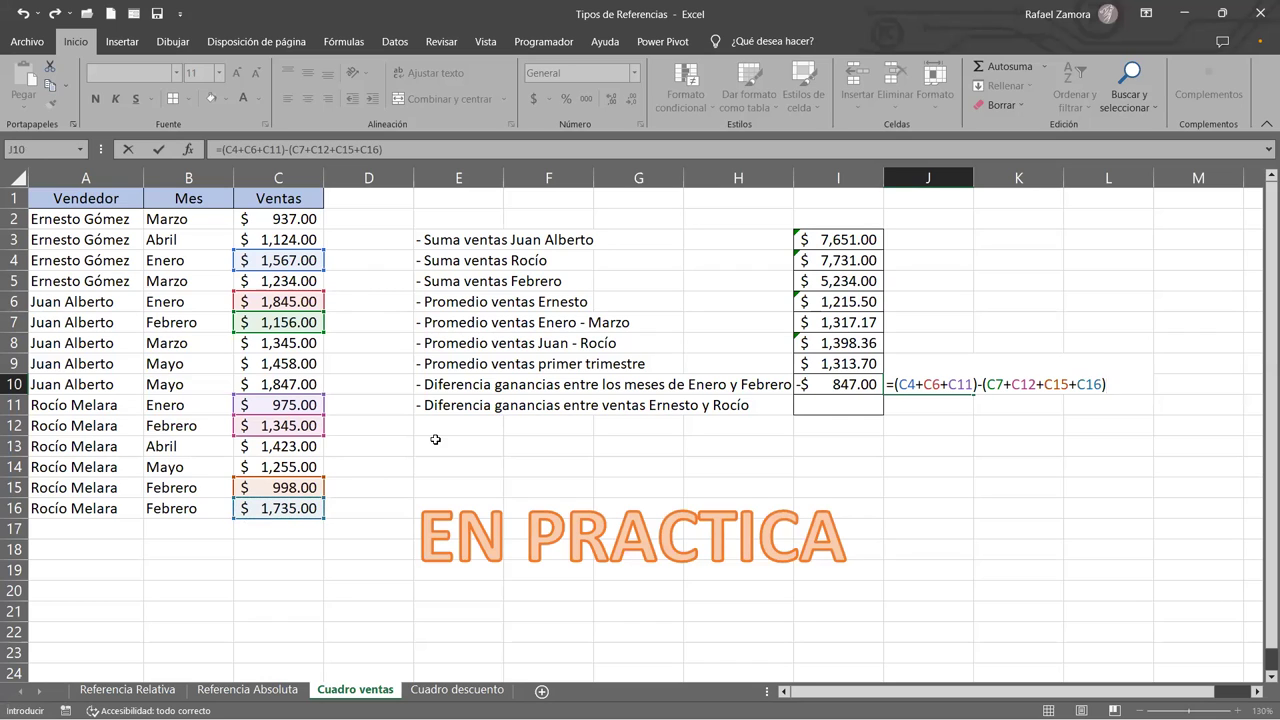
pyautogui.press('Return')
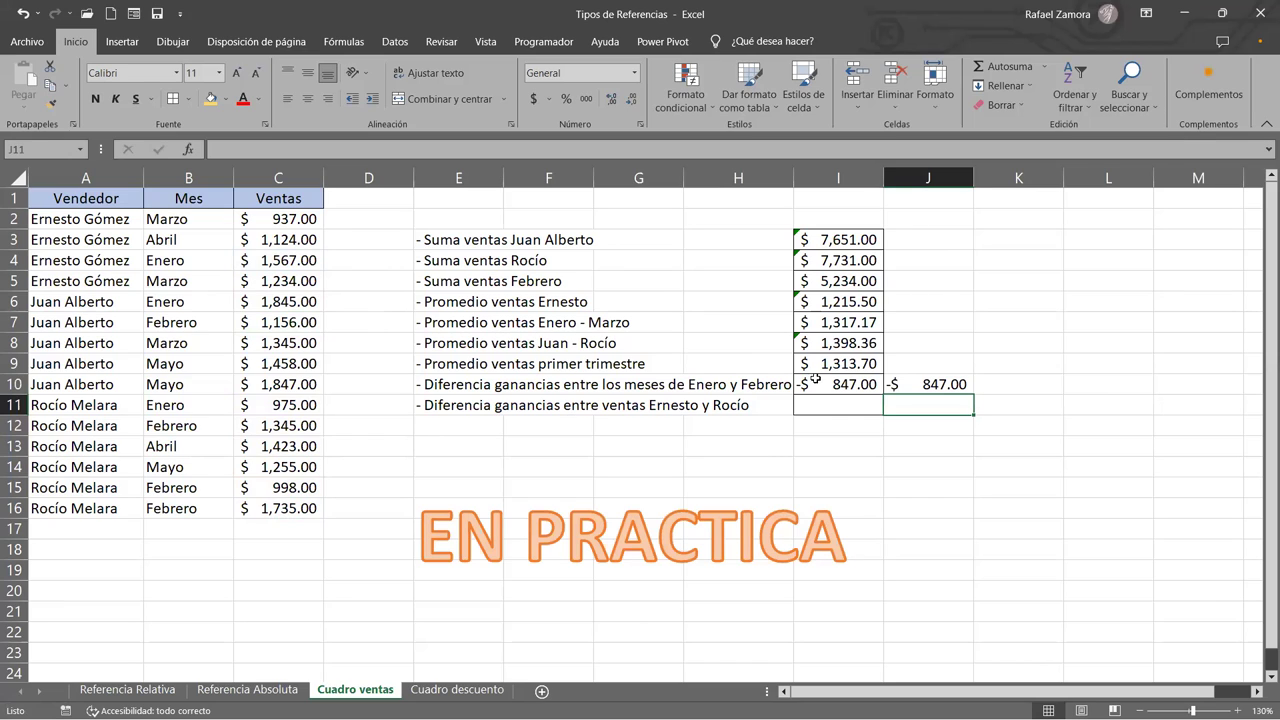
# Step: Review J10's references and show I10's SUMA formula for comparison
pyautogui.doubleClick(955, 383)
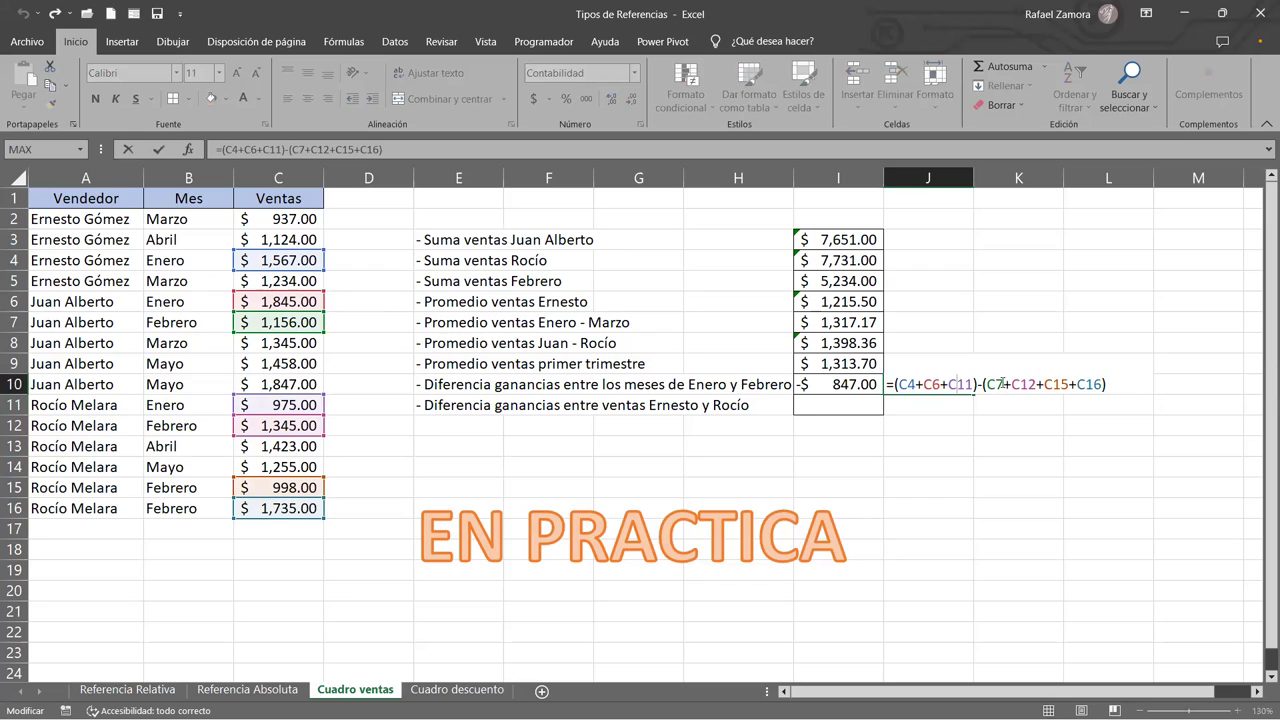
pyautogui.click(845, 384)
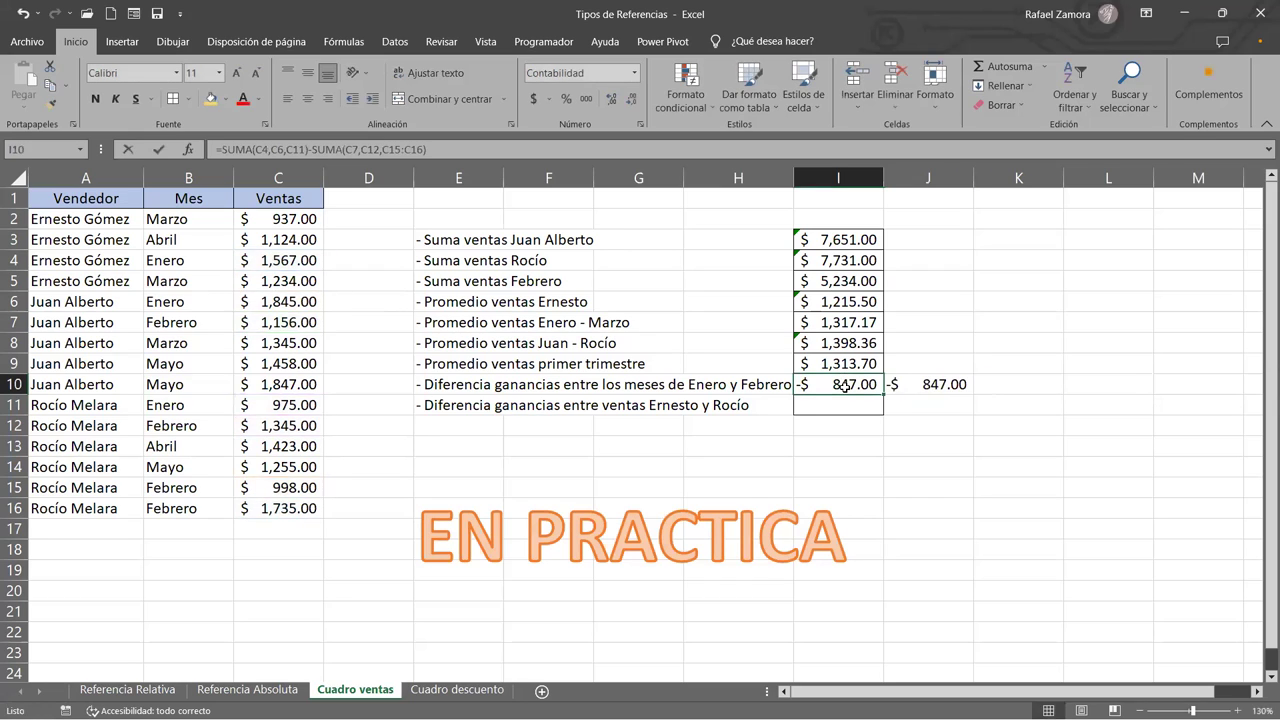
pyautogui.press('F2')
# Step: Enter =SUMA(C2:C5)-SUMA(C11:C16) in I11 for the first-versus-last seller difference of -$2,869.00
pyautogui.click(839, 402)
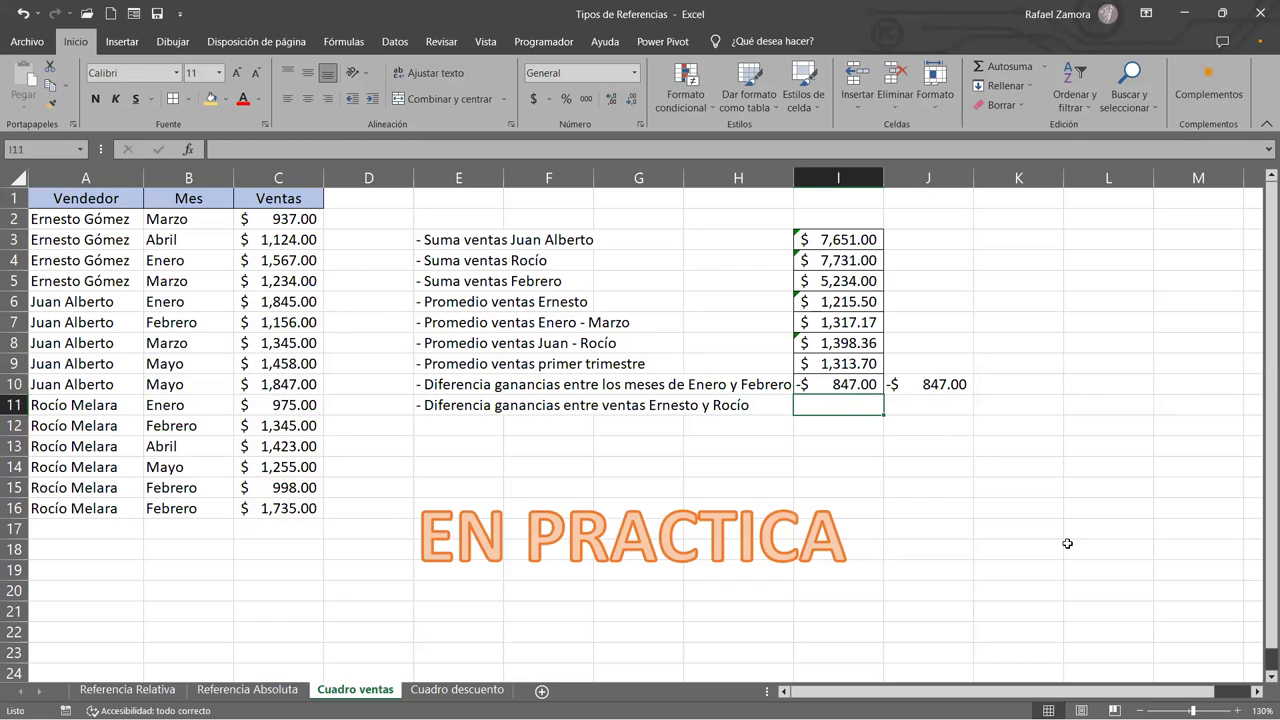
pyautogui.write('=')
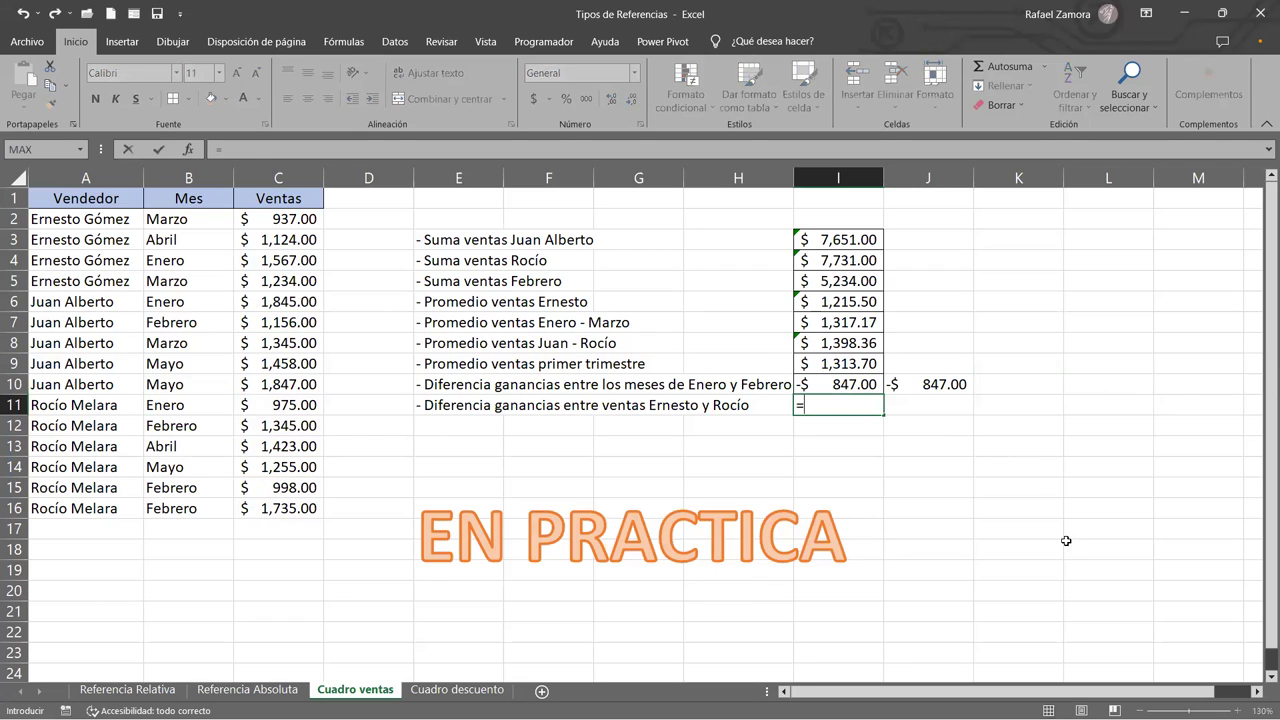
pyautogui.write('SUMA(')
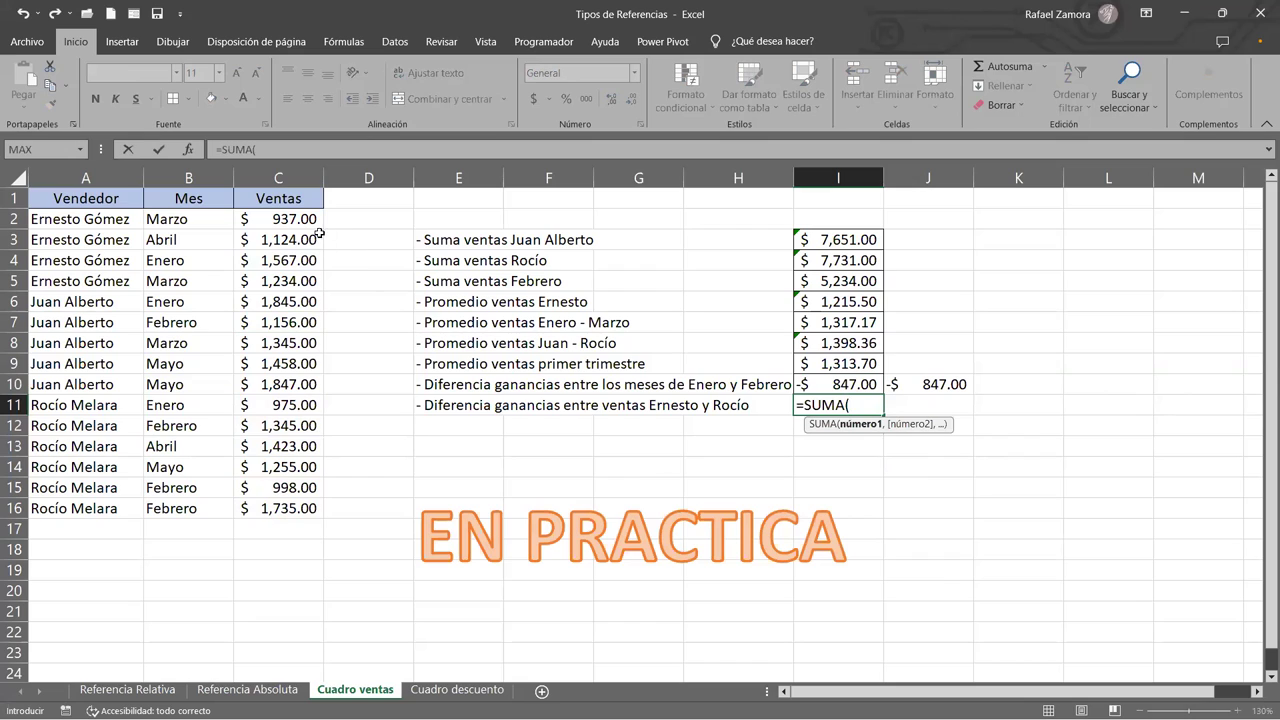
pyautogui.click(290, 216)
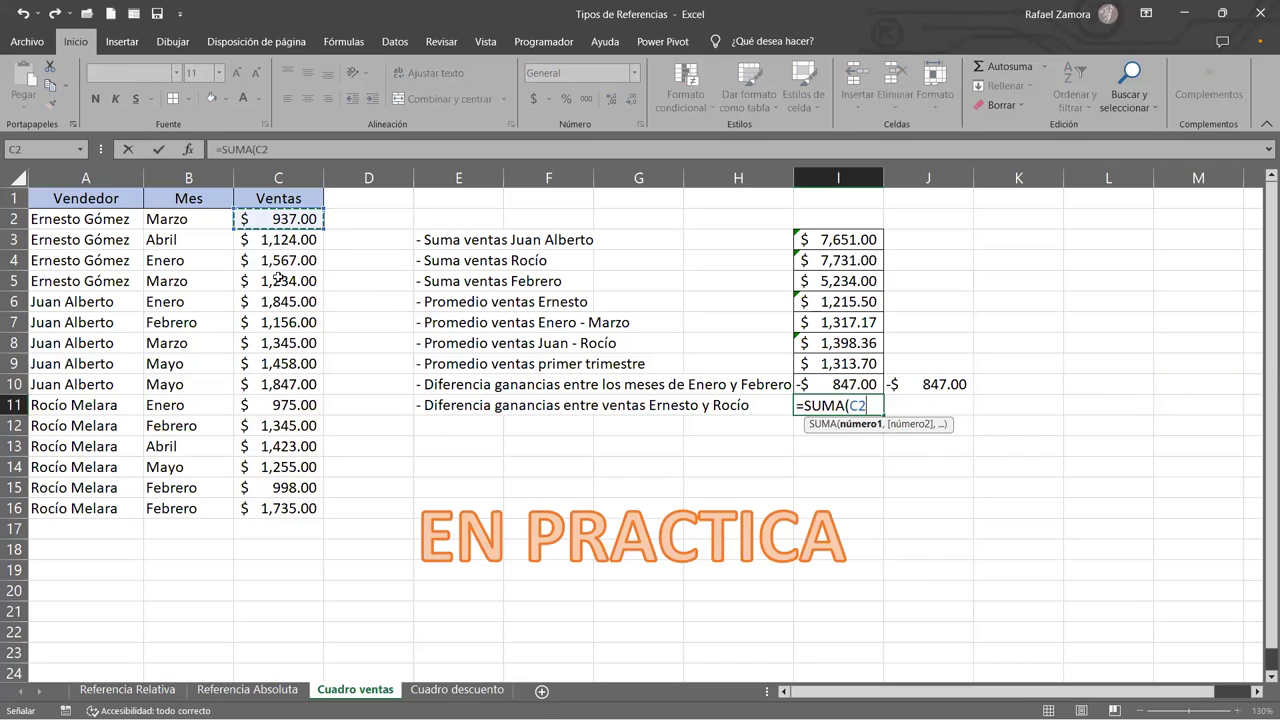
pyautogui.moveTo(290, 216); pyautogui.dragTo(280, 278)
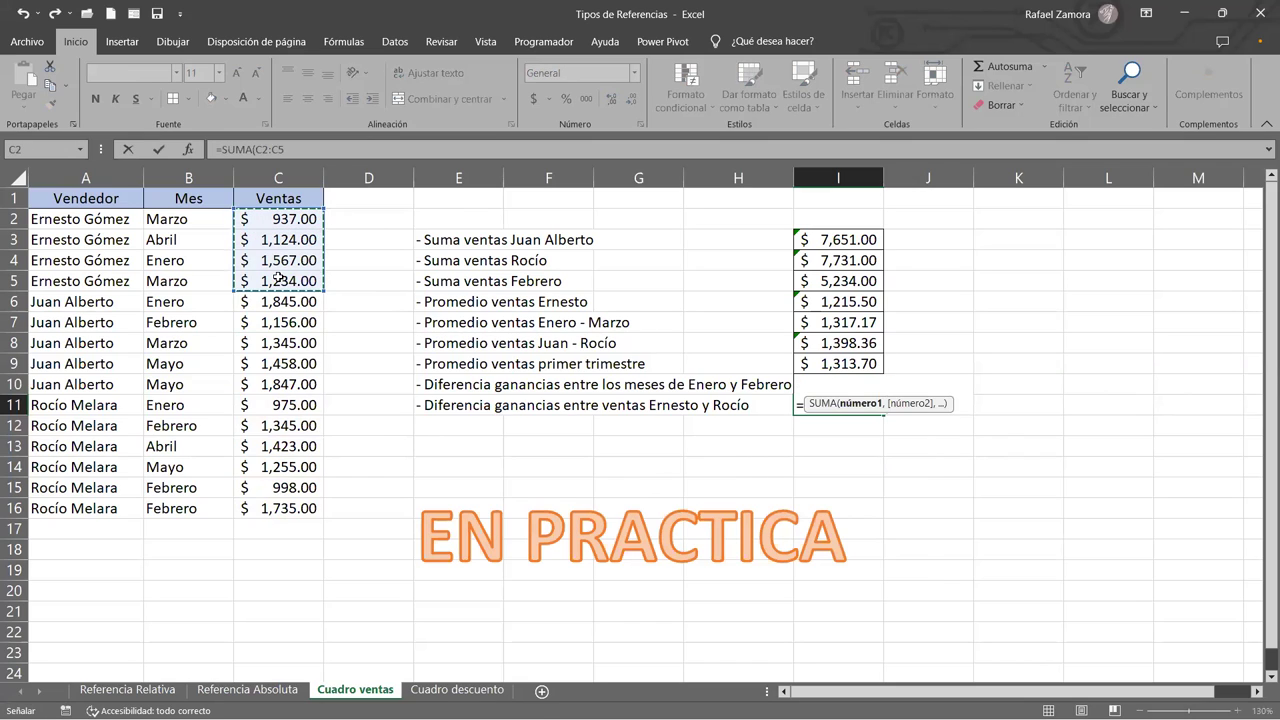
pyautogui.write(')-')
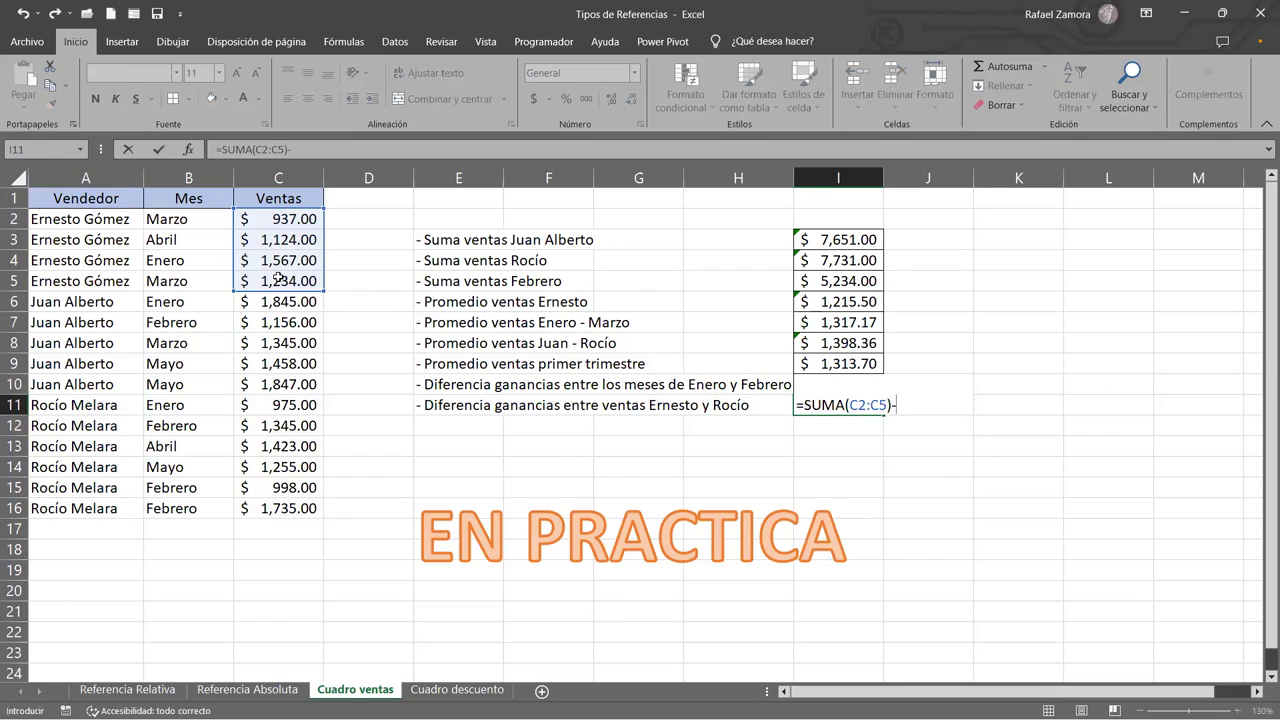
pyautogui.write('SUMA(')
pyautogui.click(273, 426)
pyautogui.moveTo(275, 426); pyautogui.dragTo(290, 505)
pyautogui.click(291, 410)
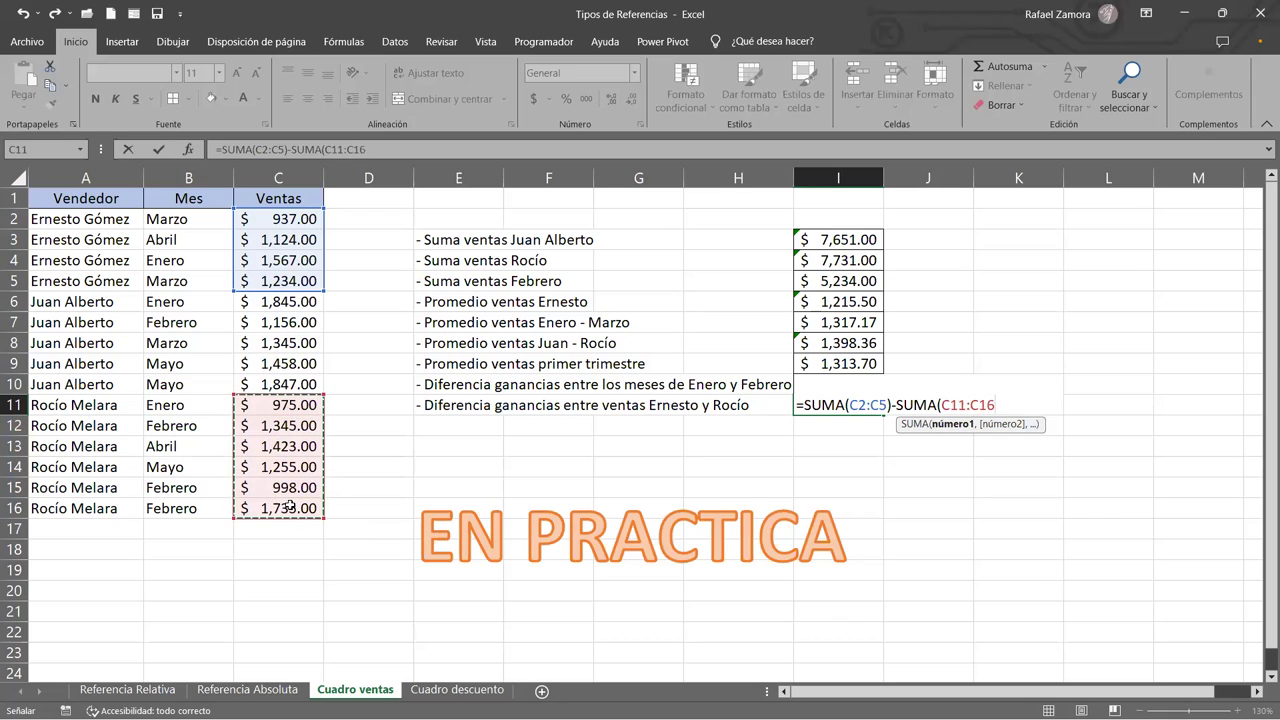
pyautogui.press('Return')
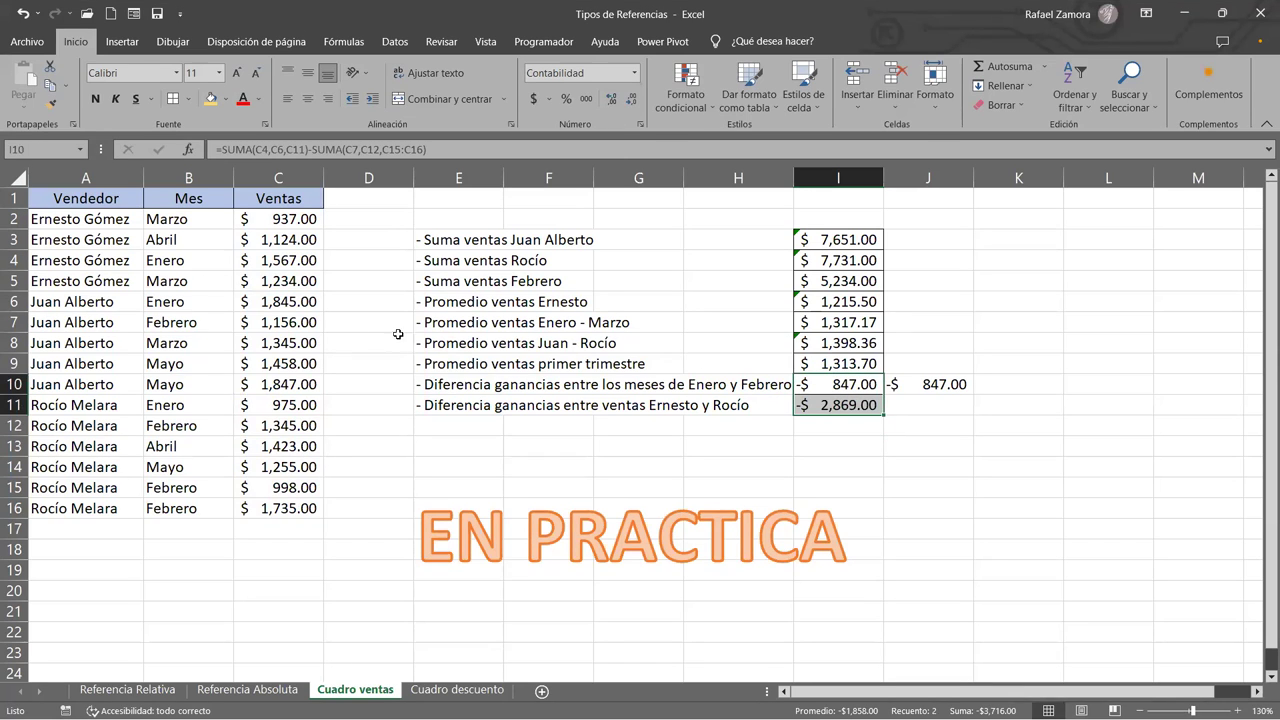
pyautogui.click(768, 381)
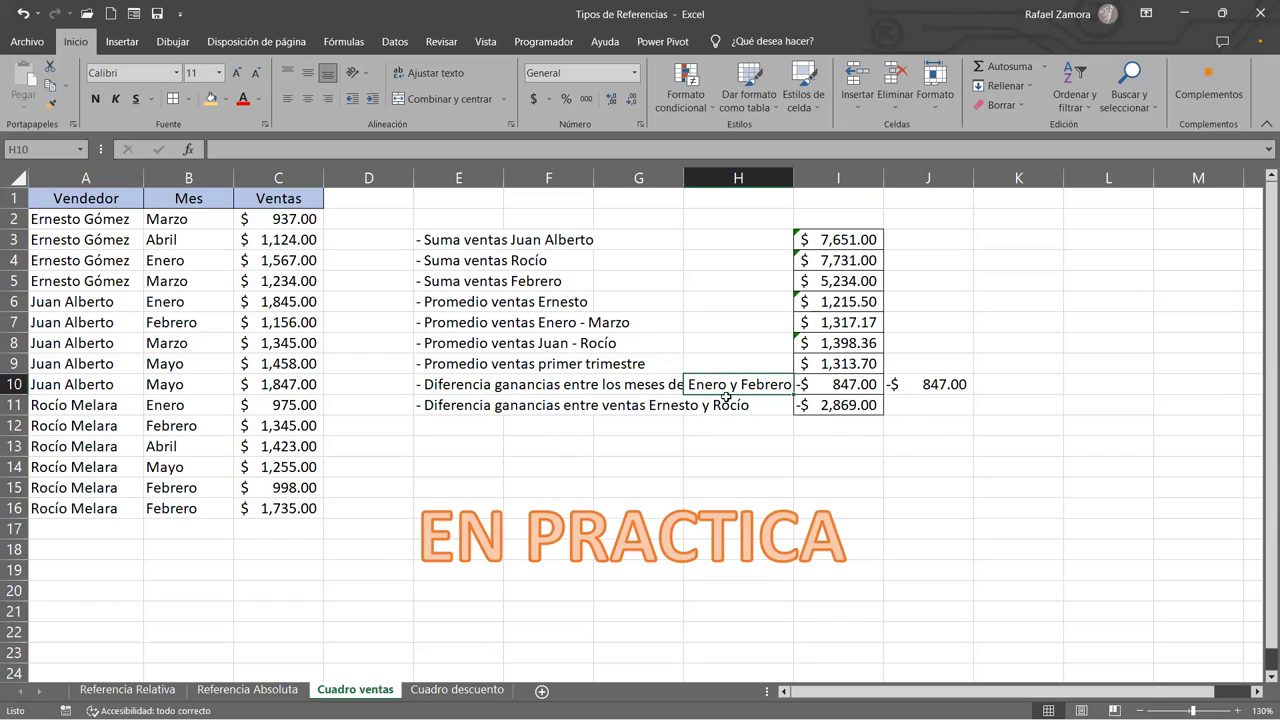
pyautogui.click(892, 426)
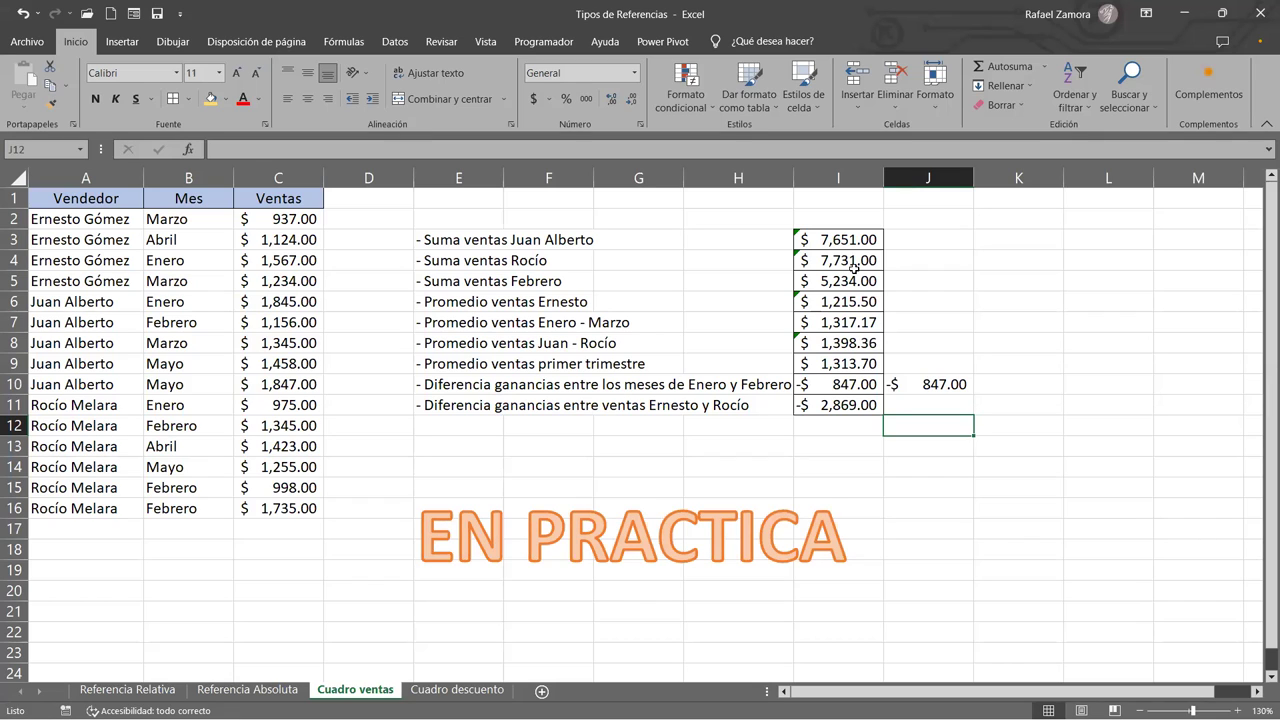
pyautogui.click(850, 237)
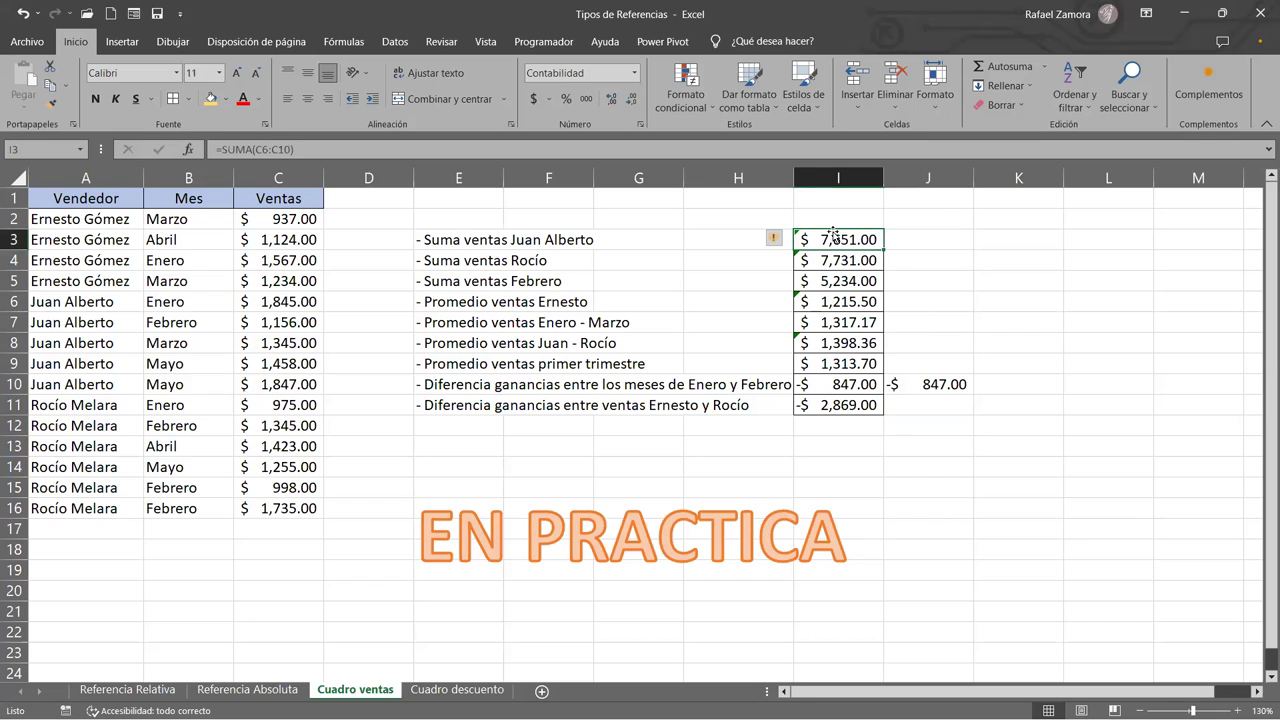
pyautogui.click(775, 239)
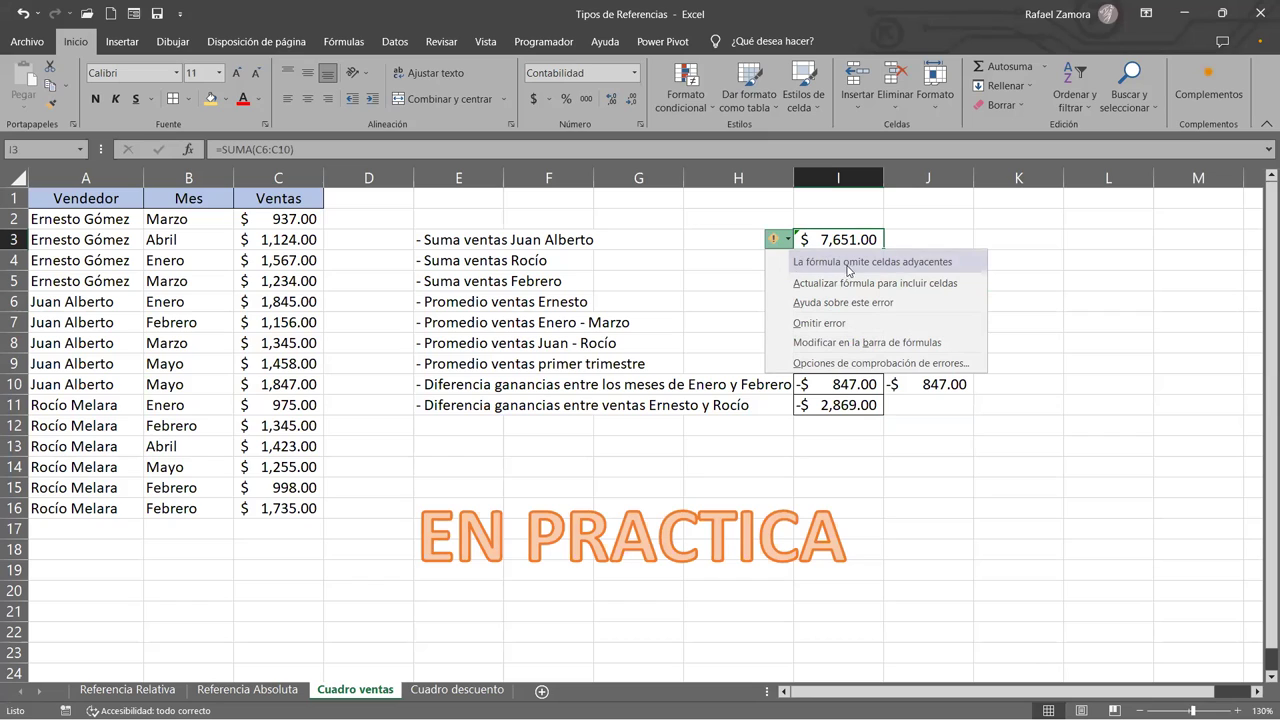
pyautogui.click(836, 238)
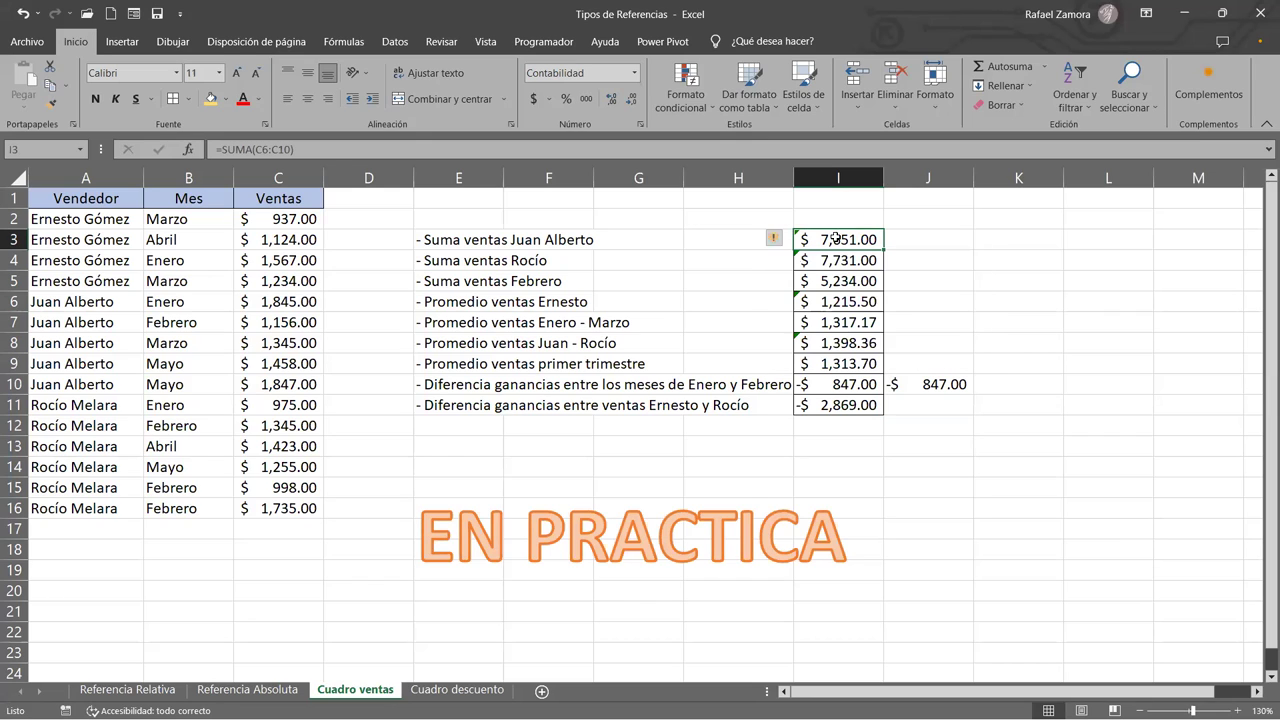
pyautogui.doubleClick(836, 238)
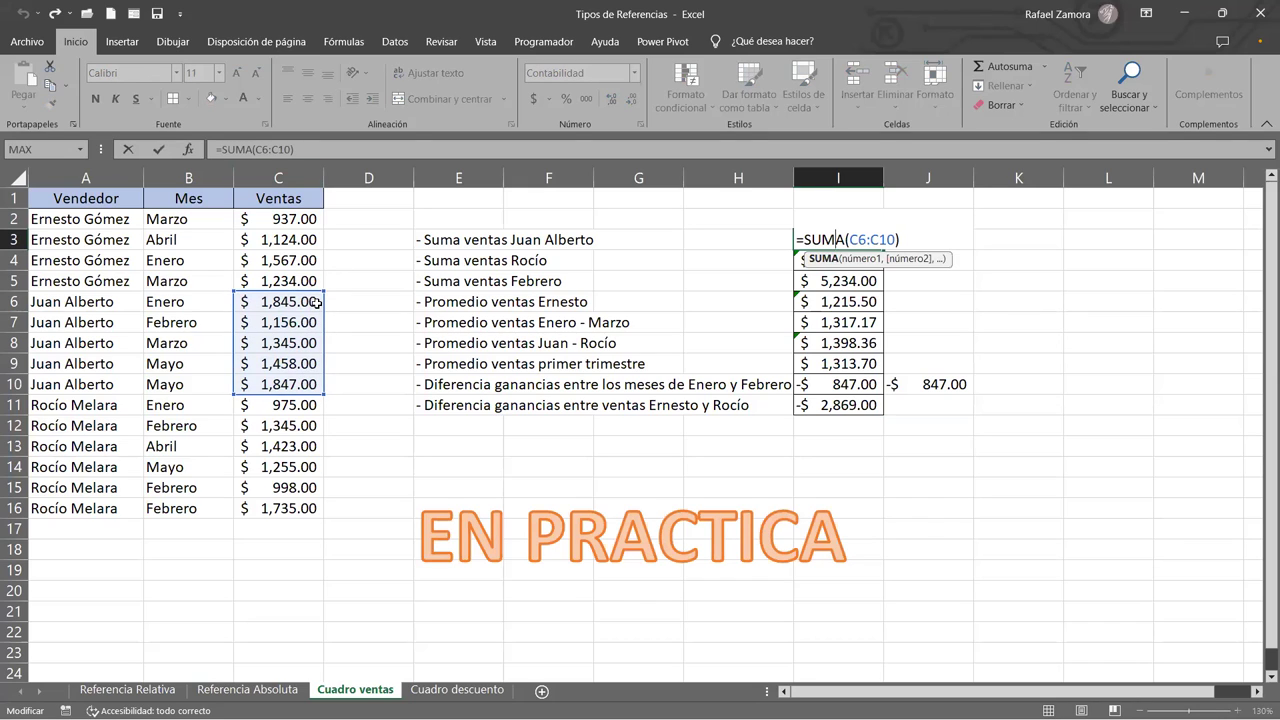
pyautogui.press('Return')
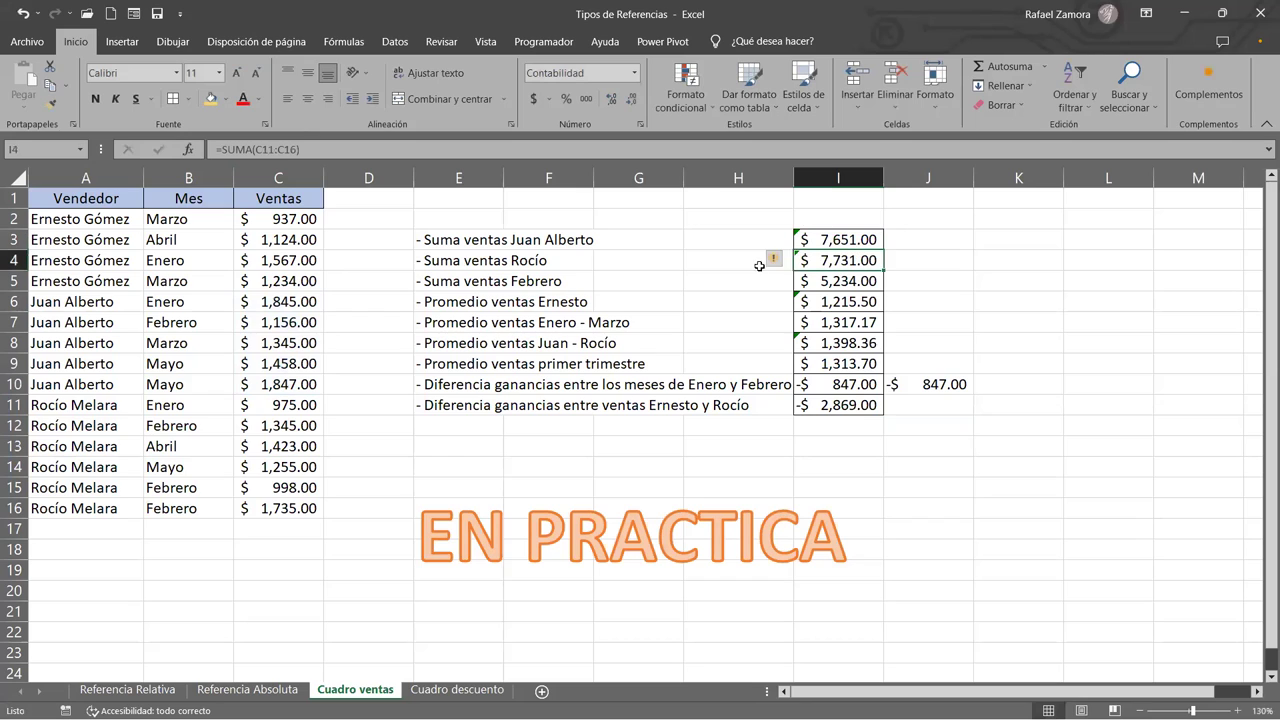
pyautogui.click(775, 260)
pyautogui.click(805, 281)
pyautogui.doubleClick(805, 281)
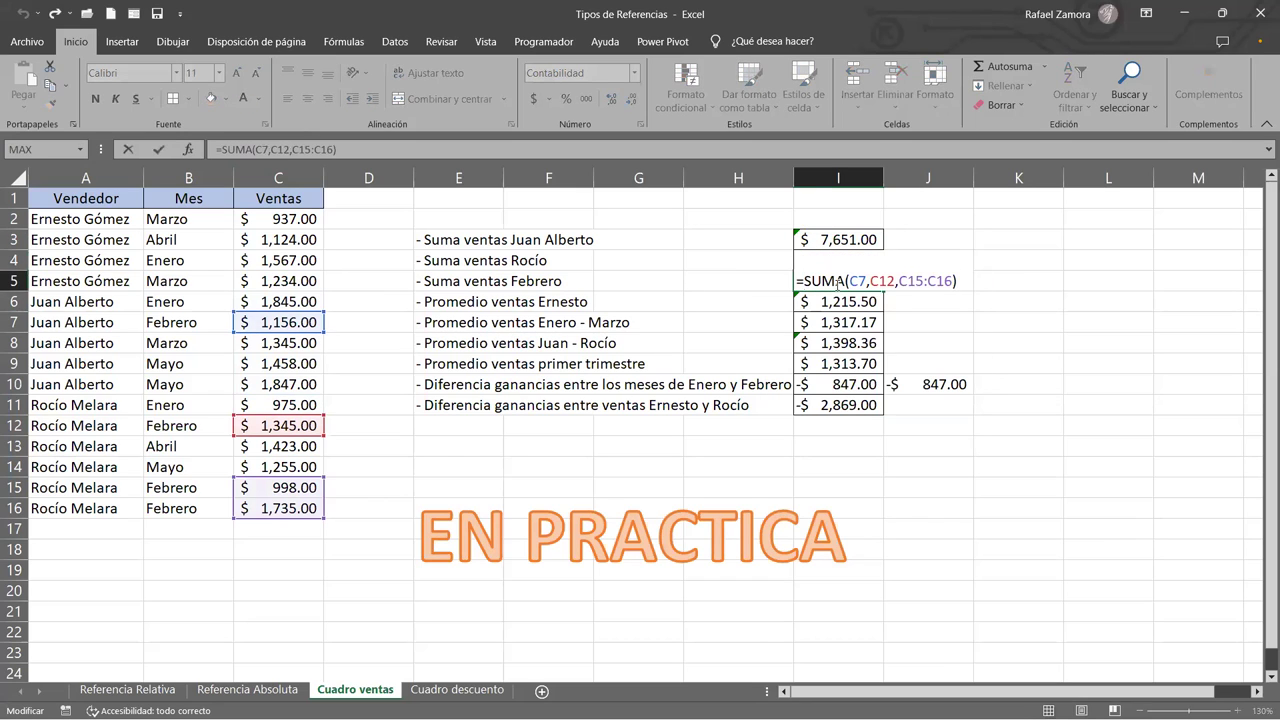
pyautogui.press('Escape')
pyautogui.doubleClick(848, 281)
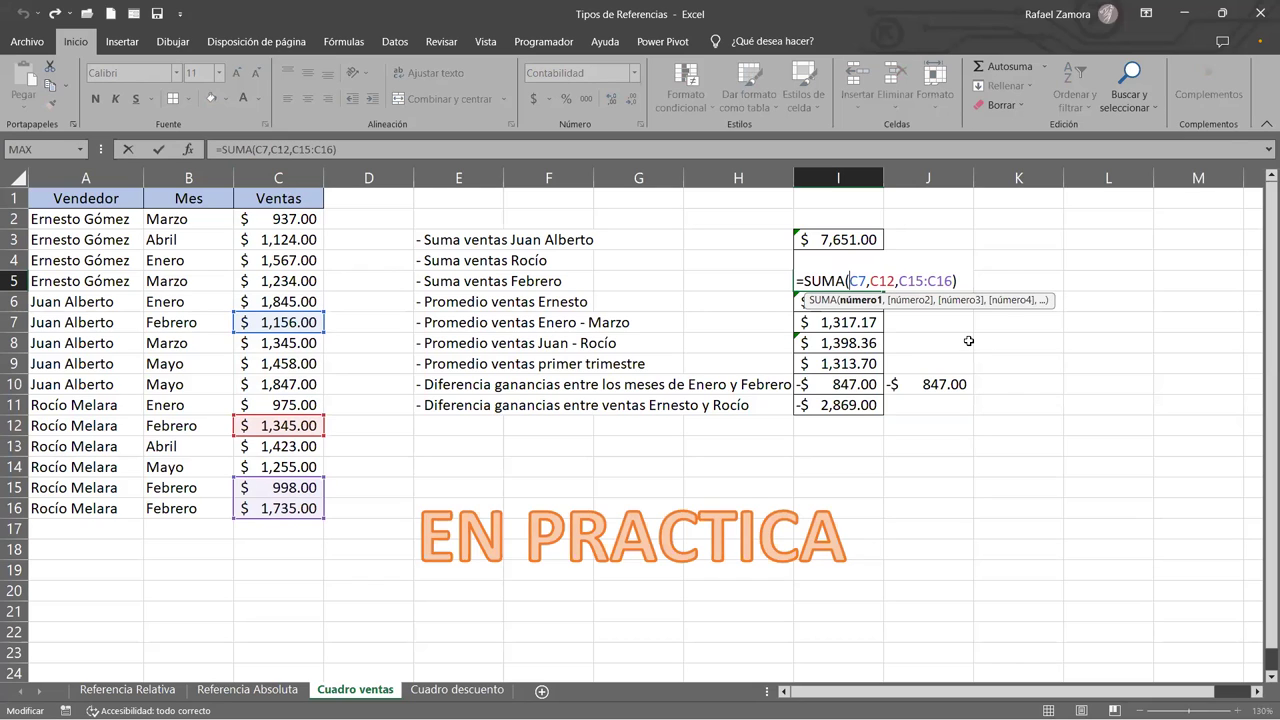
pyautogui.hotkey('ctrl', 'Return')
pyautogui.click(854, 306)
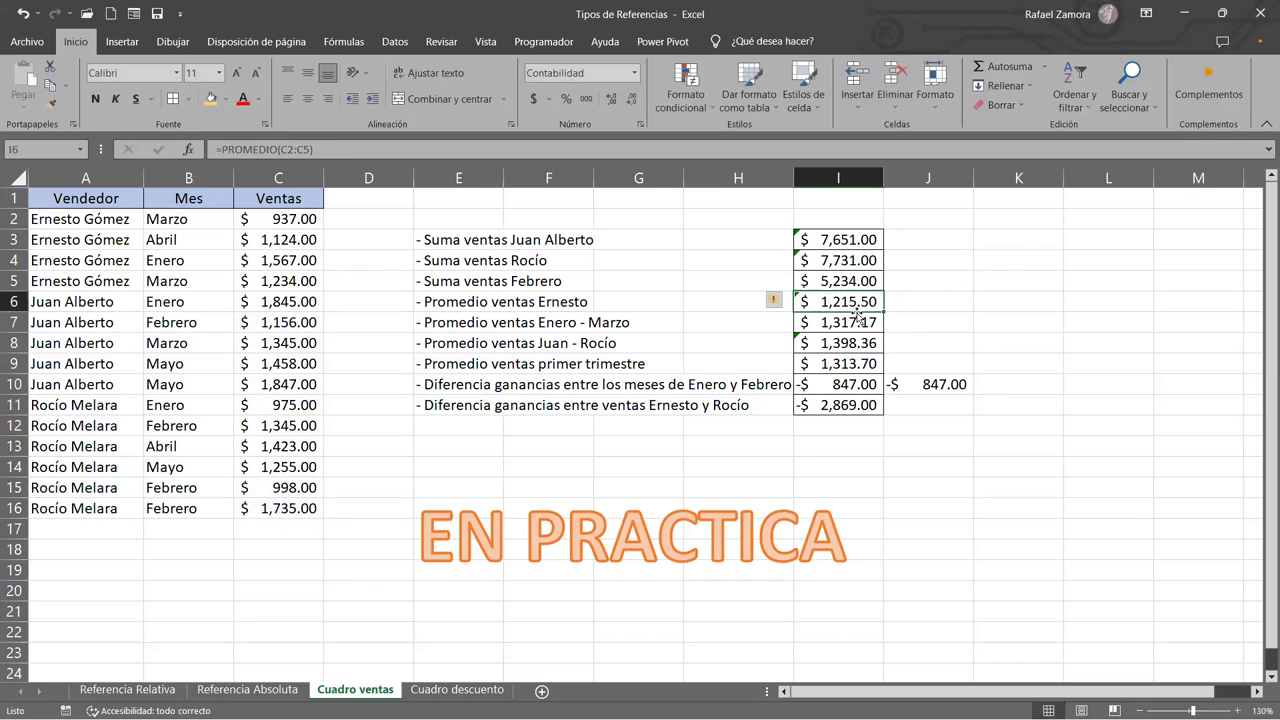
pyautogui.doubleClick(855, 340)
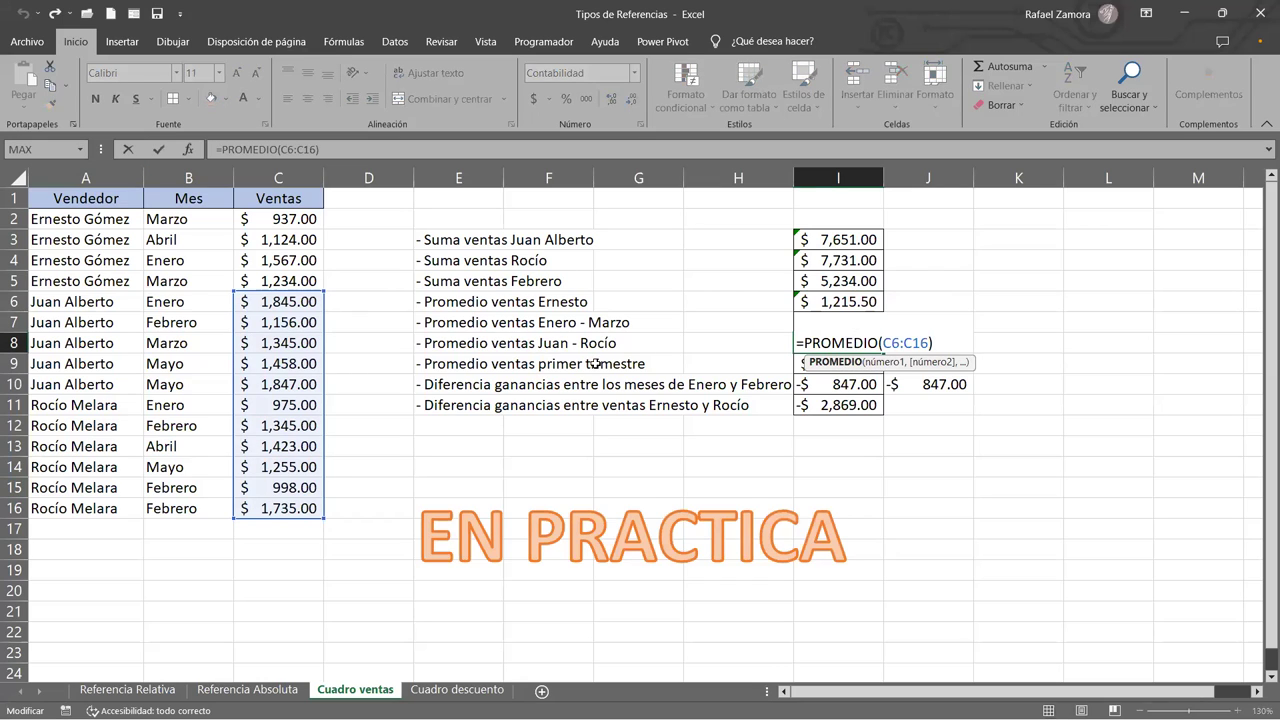
pyautogui.press('Return')
pyautogui.moveTo(835, 240); pyautogui.dragTo(814, 350)
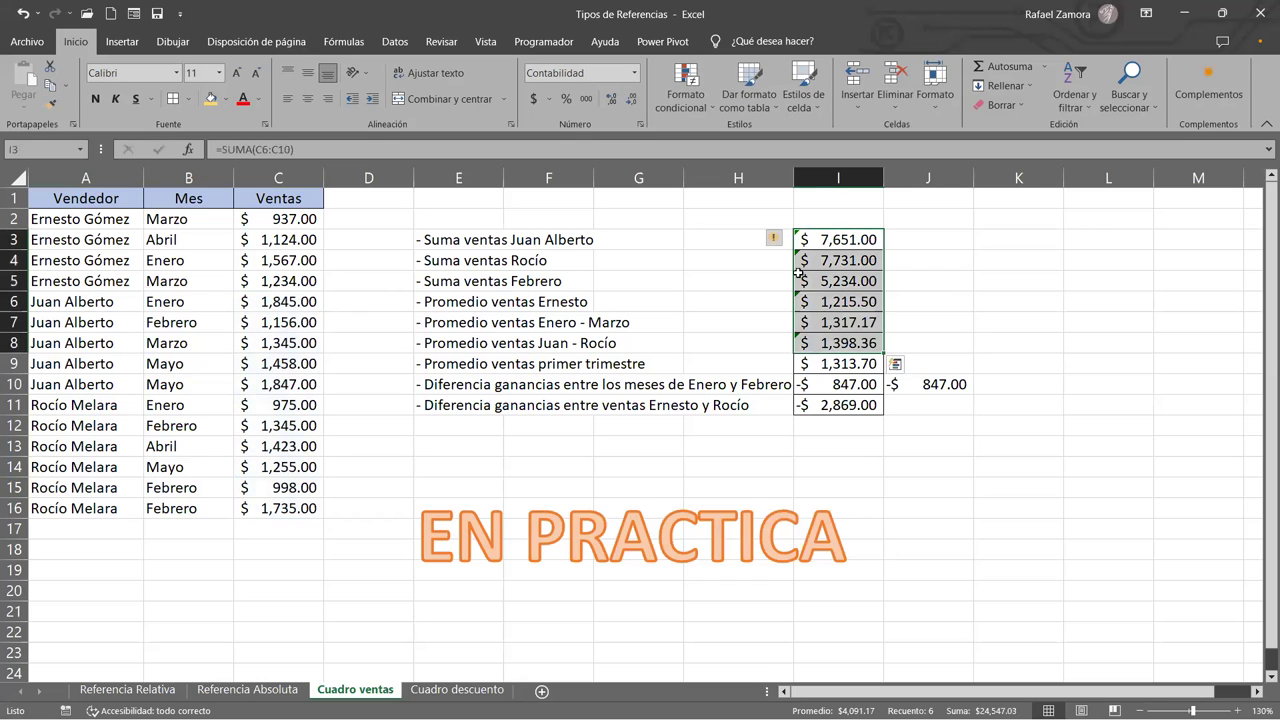
# Step: Ignore the error flags on the answers in I3:I8
pyautogui.click(773, 237)
pyautogui.click(838, 318)
pyautogui.click(1038, 296)
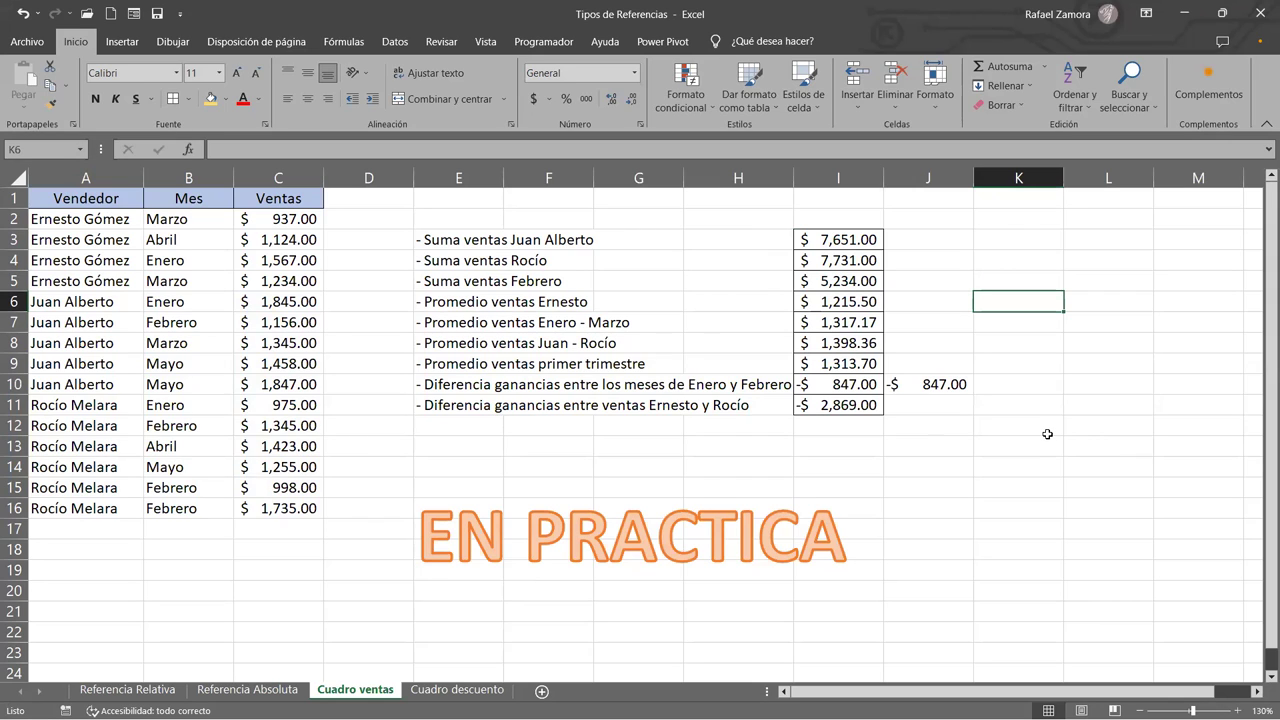
# Step: Review I11's =SUMA(C2:C5)-SUMA(C11:C16) formula and confirm it unchanged
pyautogui.click(816, 405)
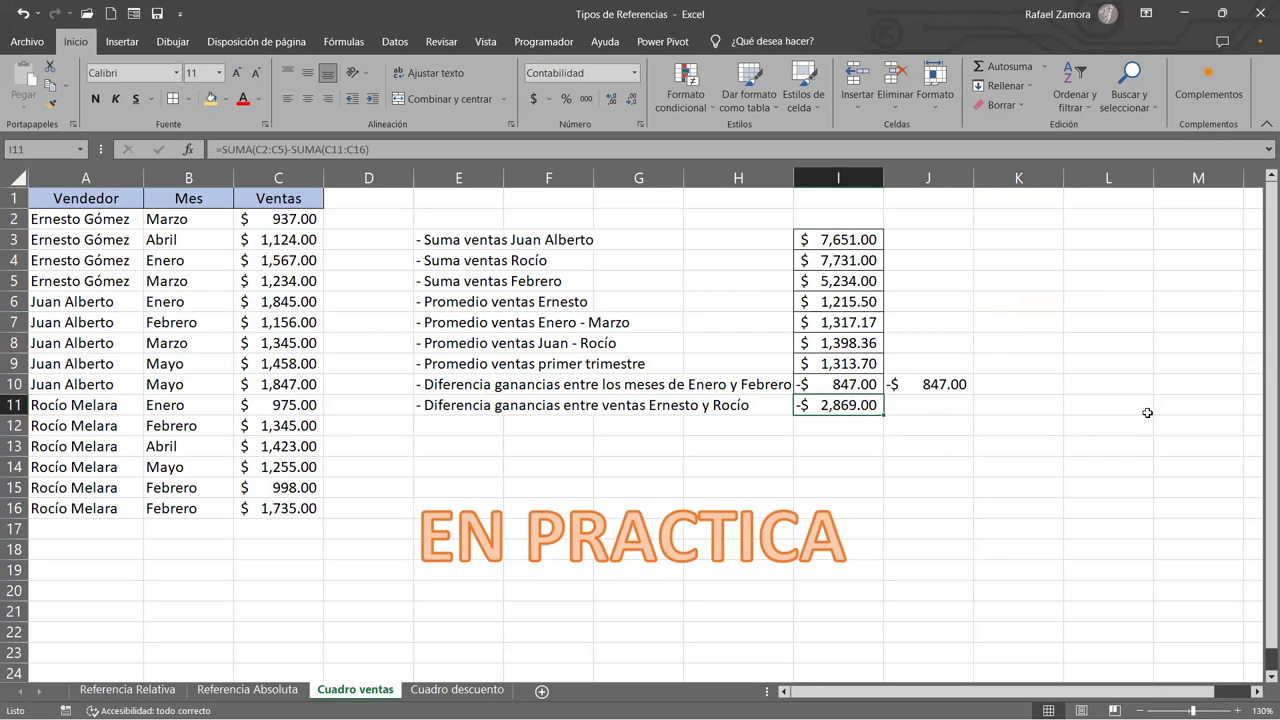
pyautogui.doubleClick(836, 404)
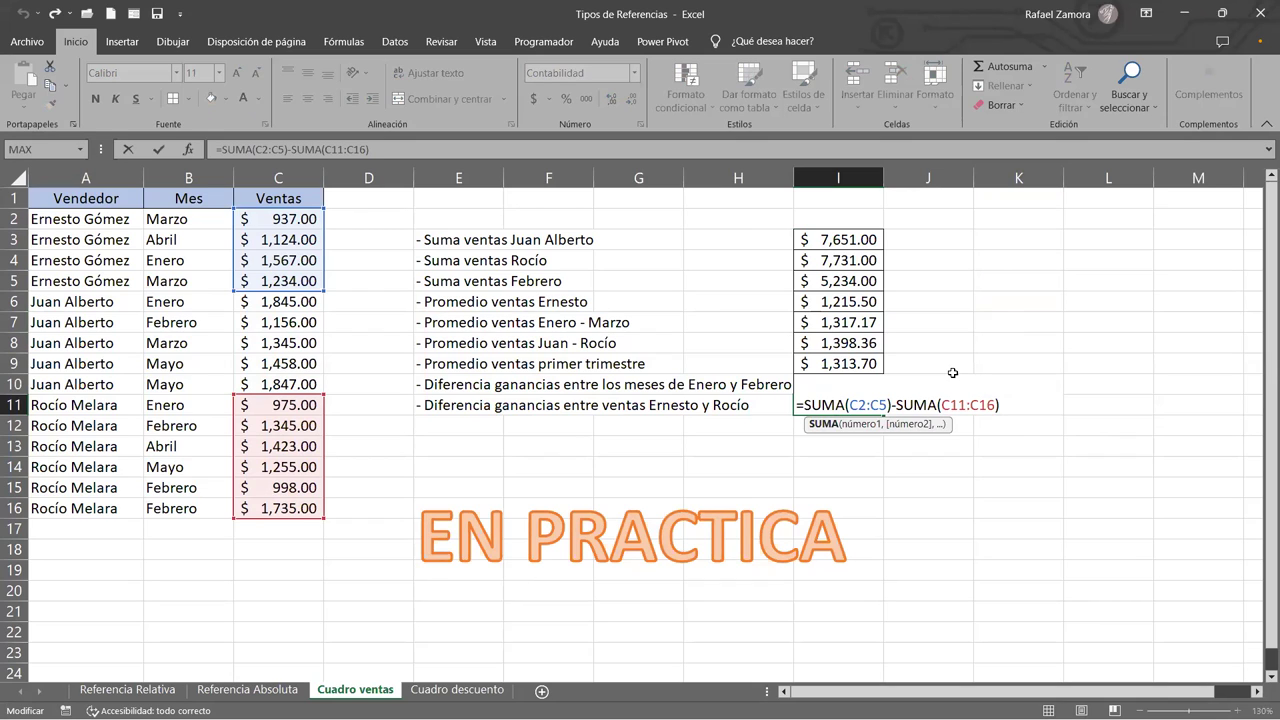
pyautogui.hotkey('ctrl', 'Return')
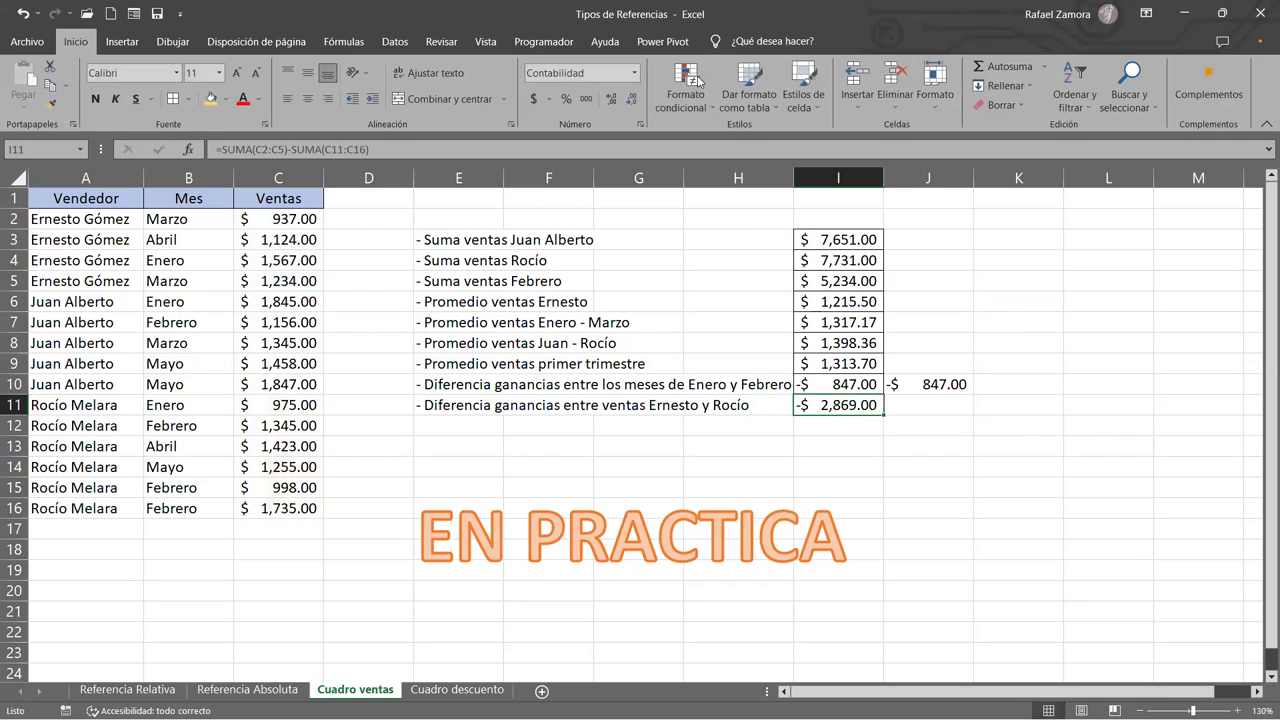
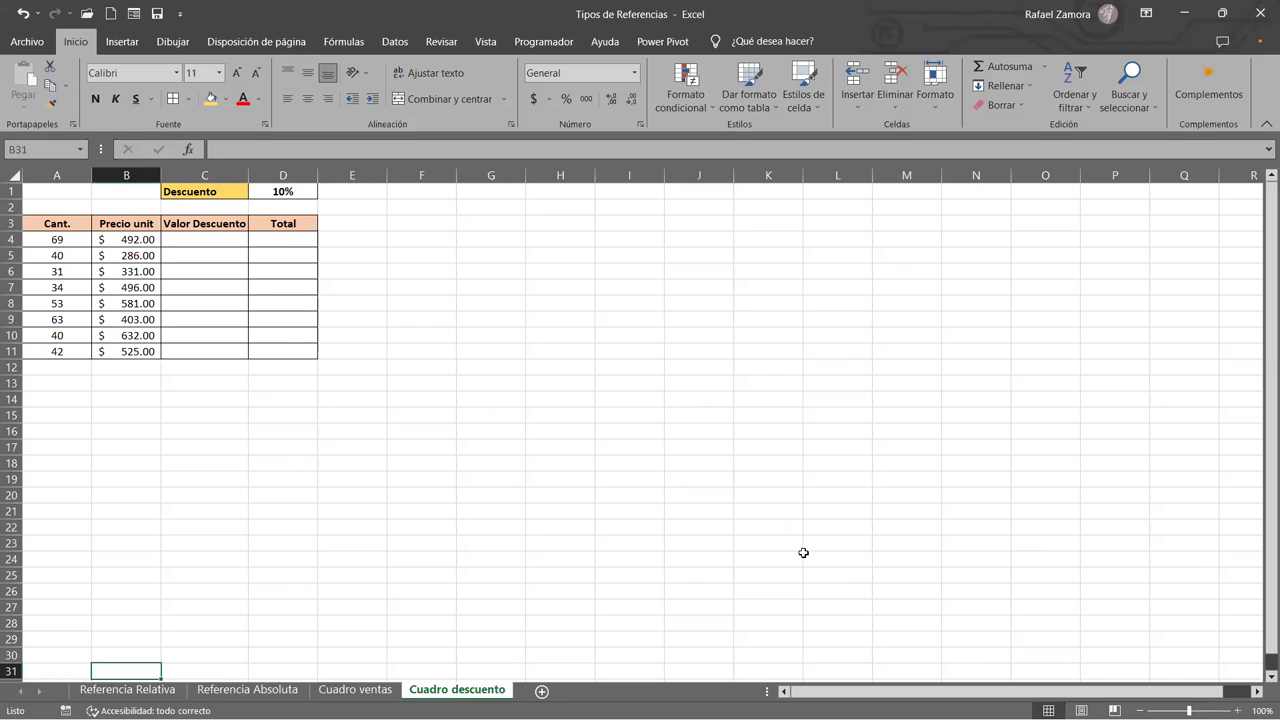
# Step: Zoom the Cuadro descuento sheet to 145%
pyautogui.keyDown('ctrl'); pyautogui.scroll(1, 600, 448); pyautogui.keyUp('ctrl')
pyautogui.keyDown('ctrl'); pyautogui.scroll(1, 716, 440); pyautogui.keyUp('ctrl')
pyautogui.keyDown('ctrl'); pyautogui.scroll(1, 655, 449); pyautogui.keyUp('ctrl')
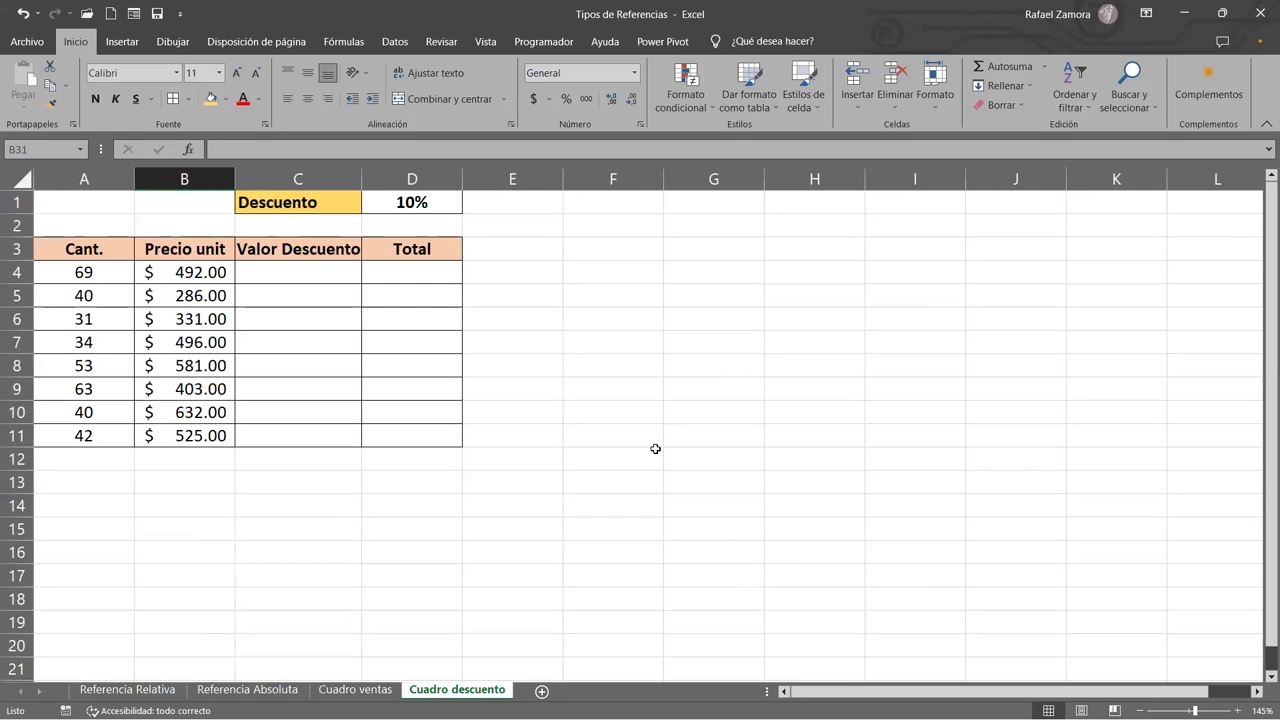
pyautogui.click(655, 449)
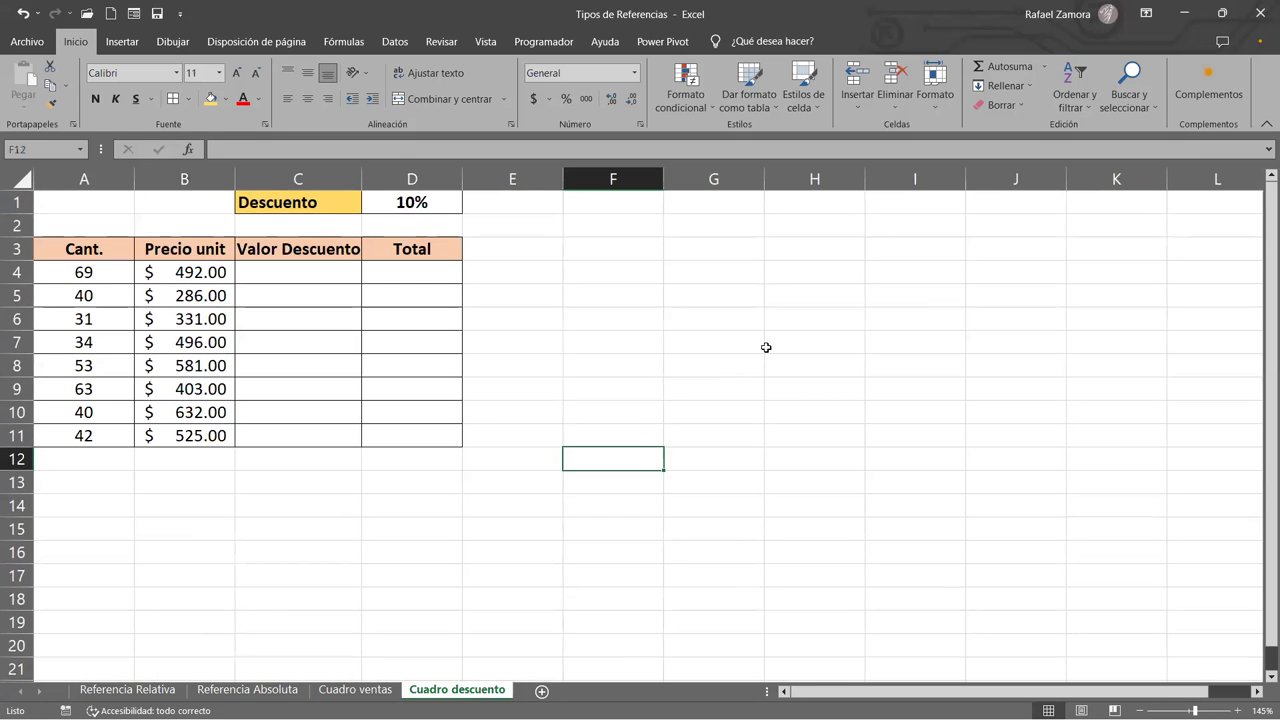
pyautogui.click(771, 343)
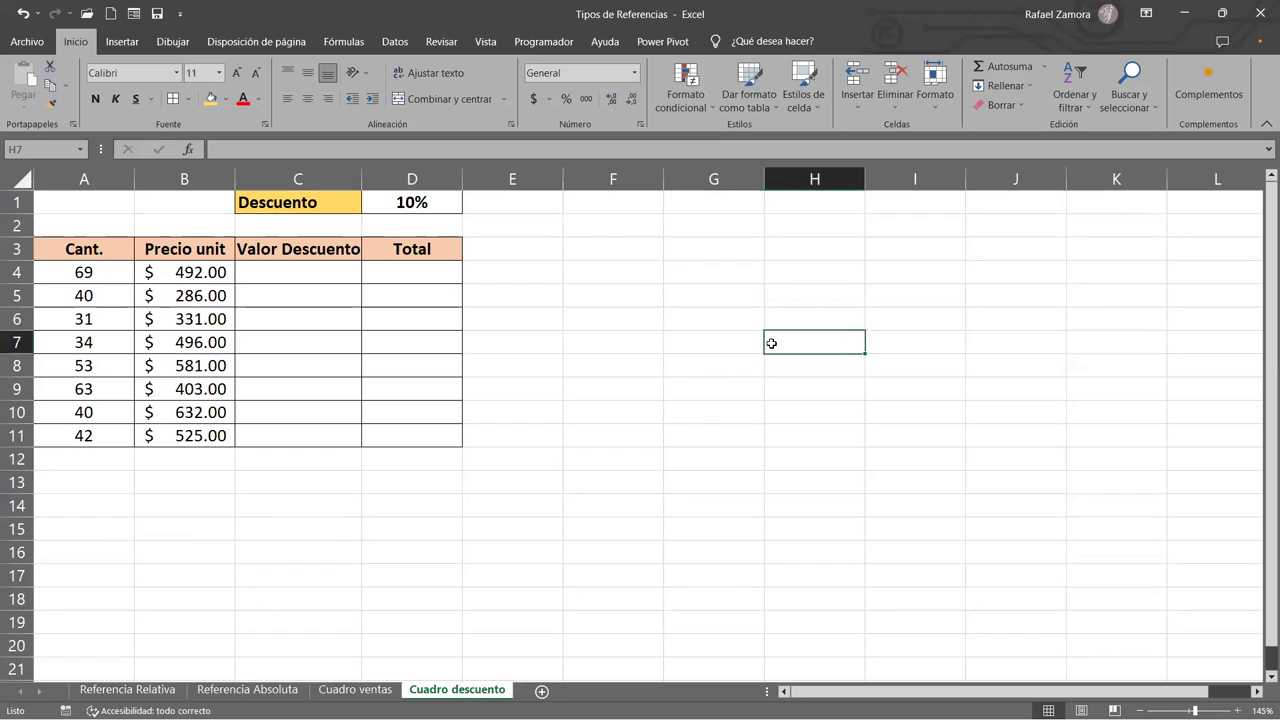
# Step: Walk through the quantities, unit prices, 10% rate in D1 and empty C4:D11, then show Cuadro ventas
pyautogui.click(100, 272)
pyautogui.click(200, 270)
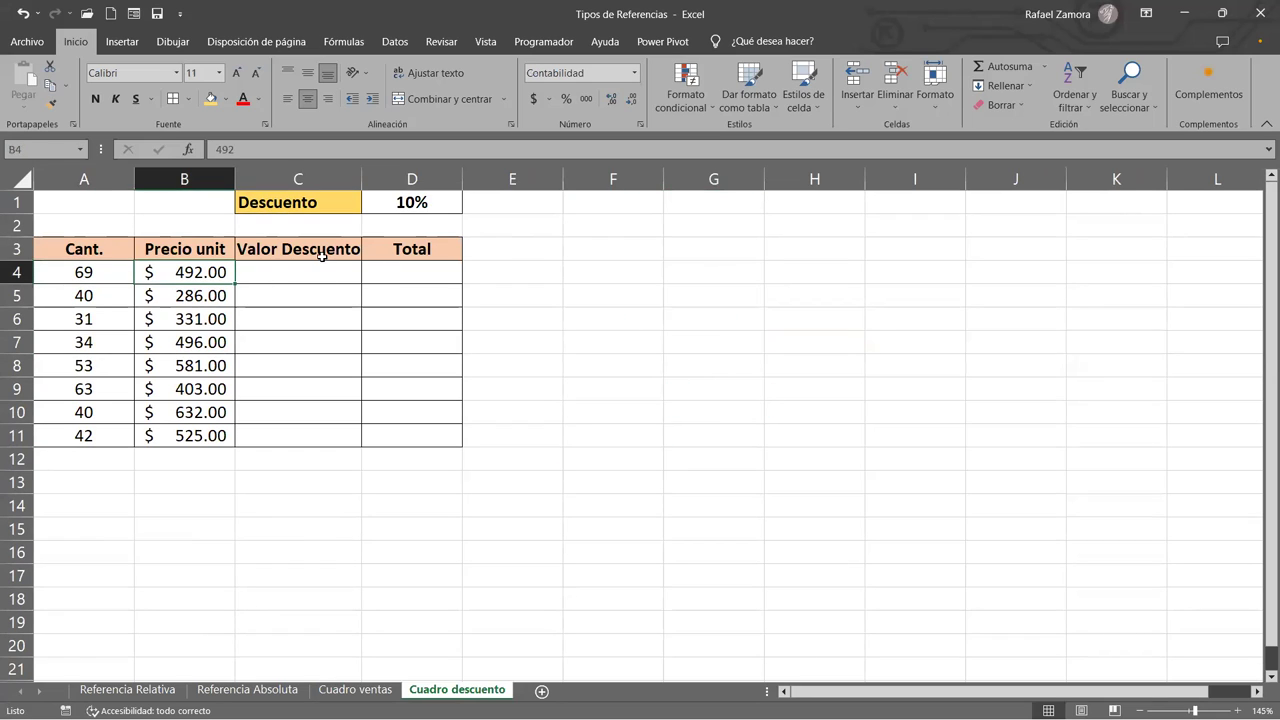
pyautogui.moveTo(331, 274); pyautogui.dragTo(314, 434)
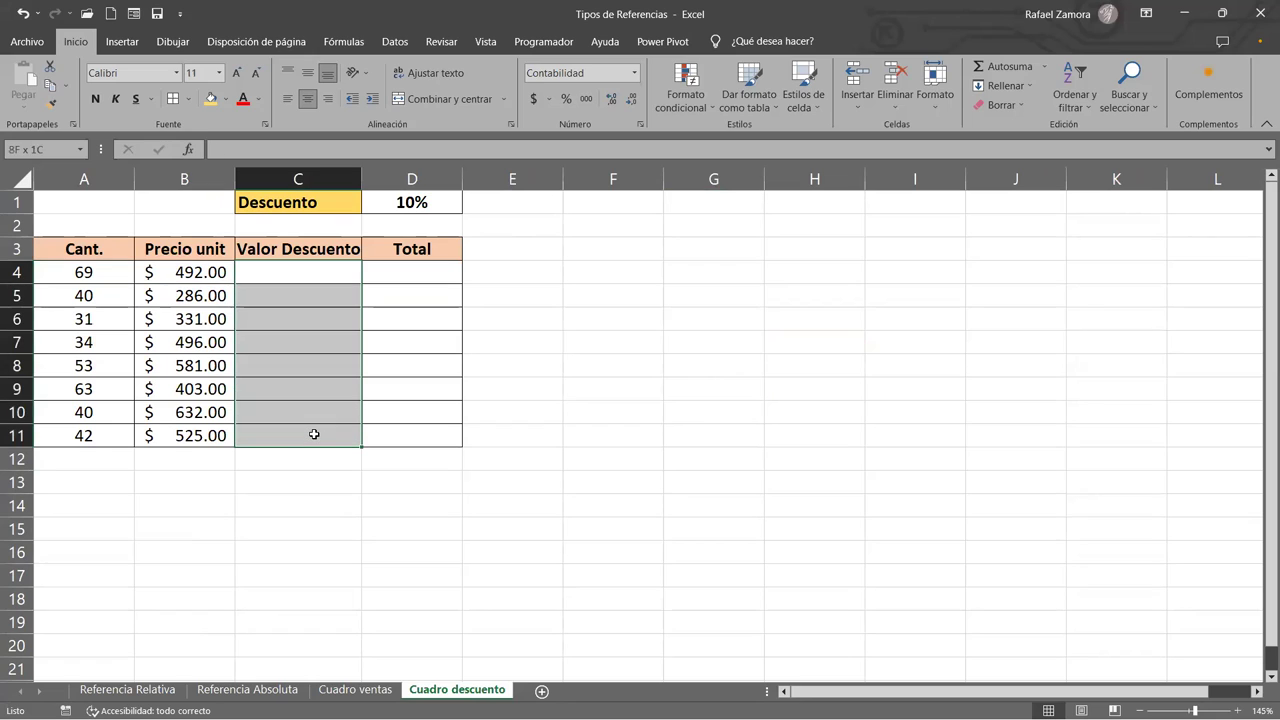
pyautogui.click(415, 208)
pyautogui.moveTo(443, 268); pyautogui.dragTo(440, 431)
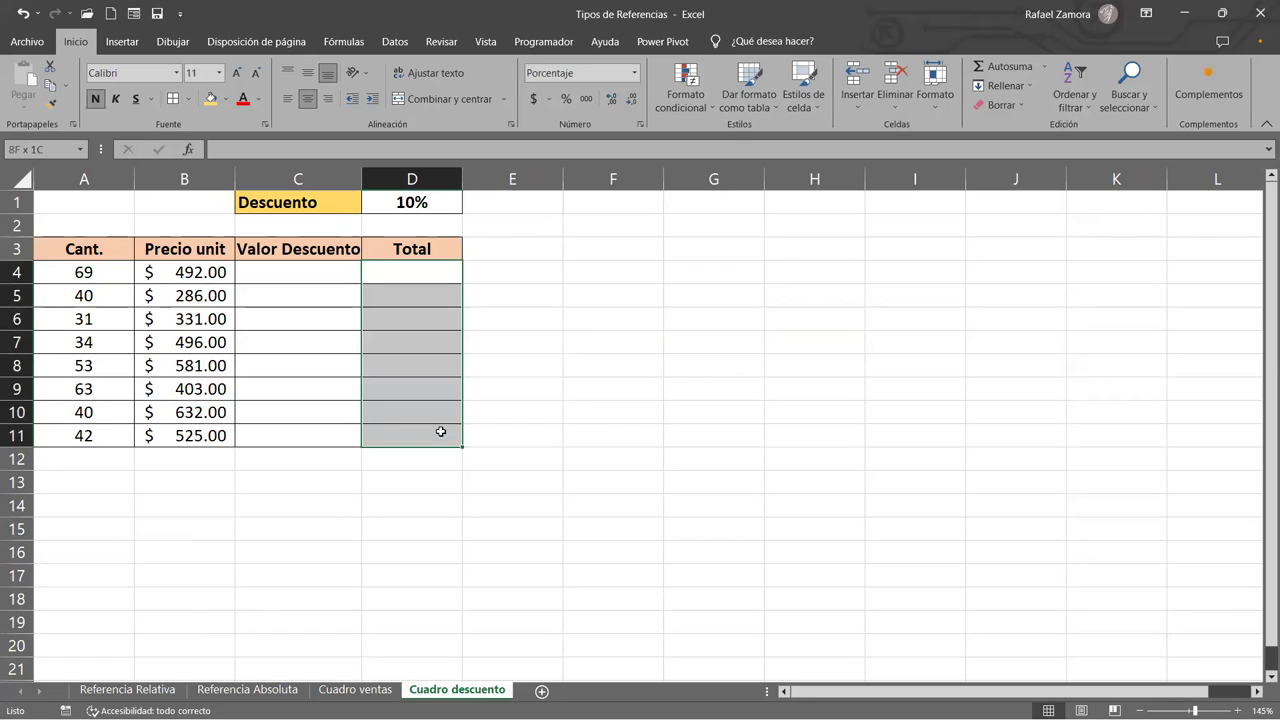
pyautogui.click(344, 292)
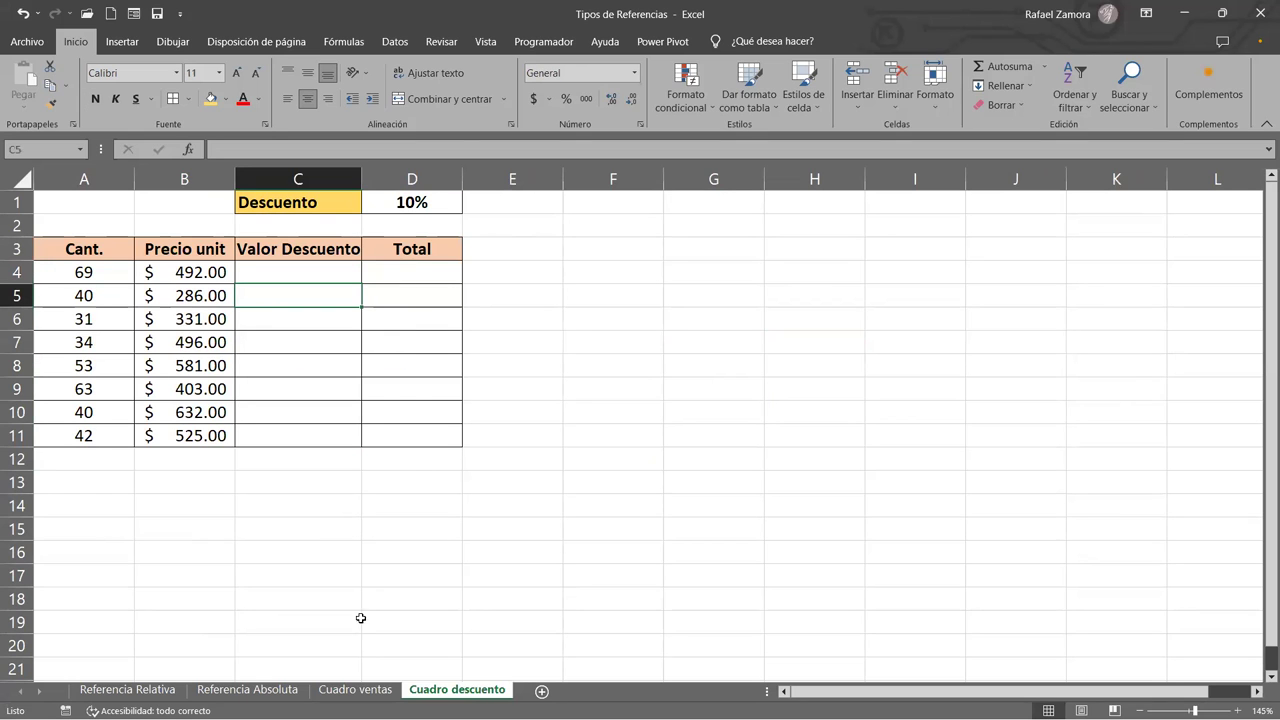
pyautogui.click(355, 690)
# Step: Cut the EN PRACTICA banner from Cuadro ventas and paste it at F11 on Cuadro descuento
pyautogui.click(668, 488)
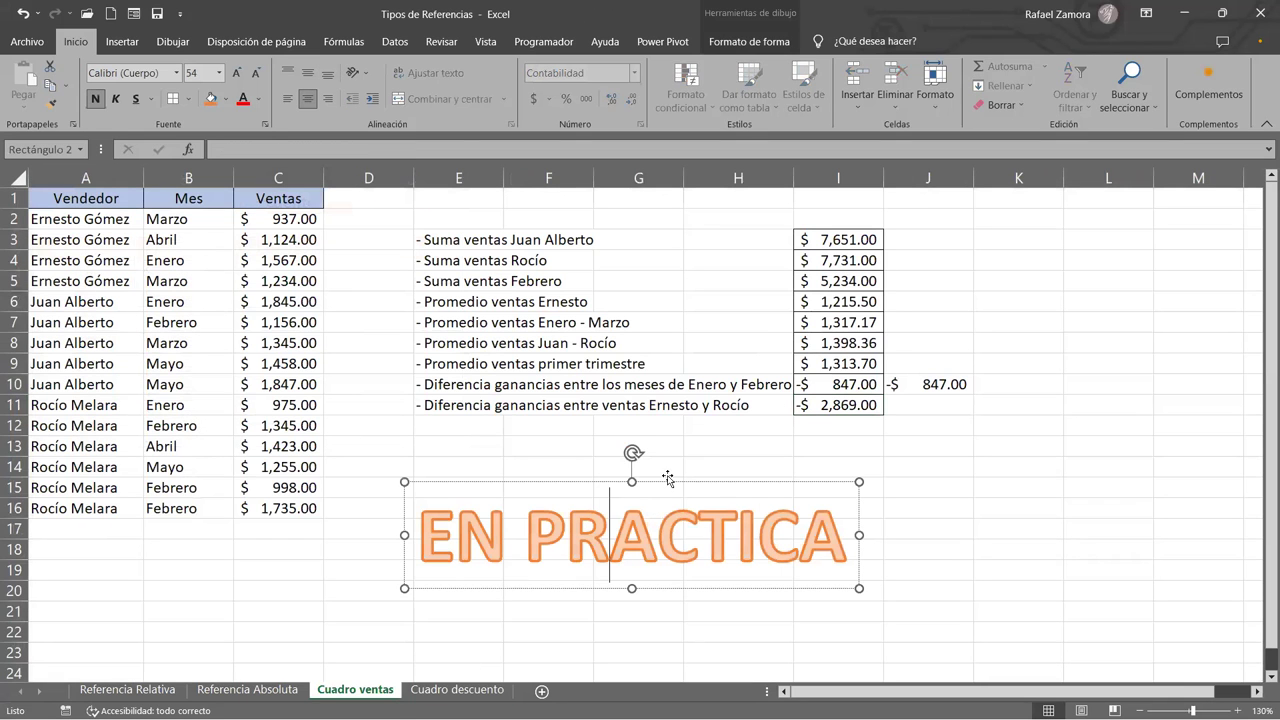
pyautogui.press('Delete')
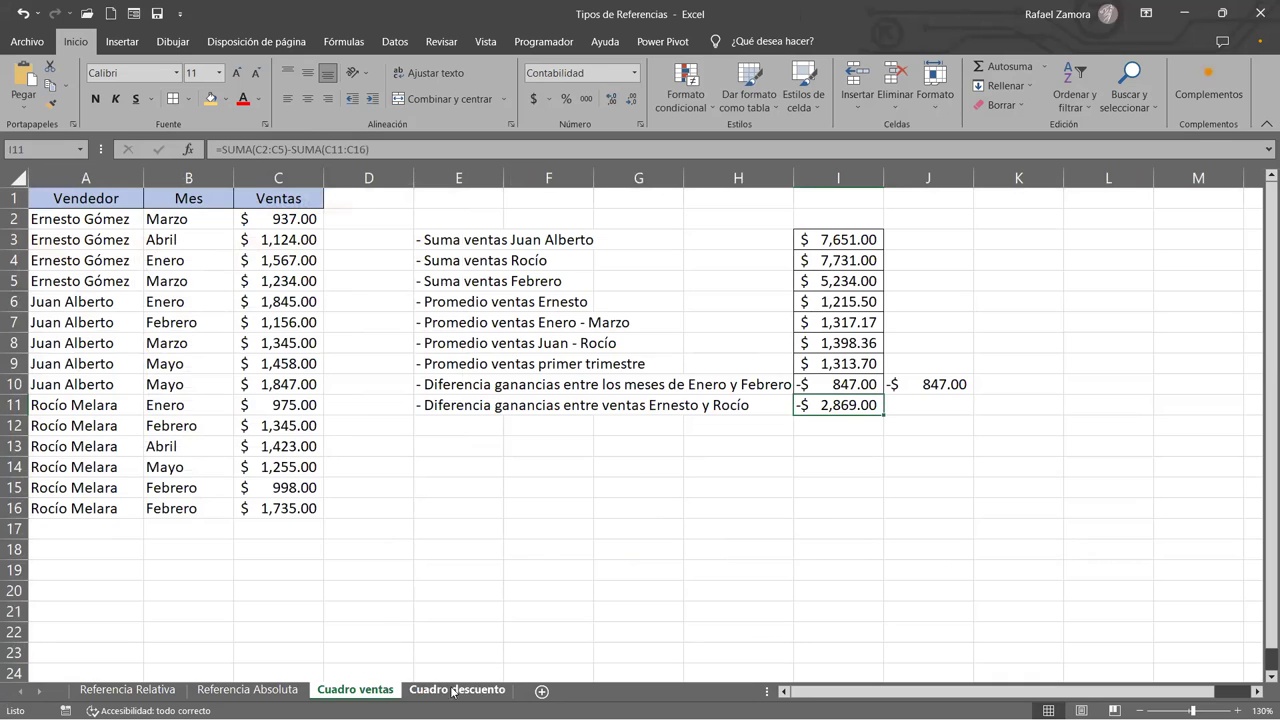
pyautogui.click(456, 690)
pyautogui.click(600, 500)
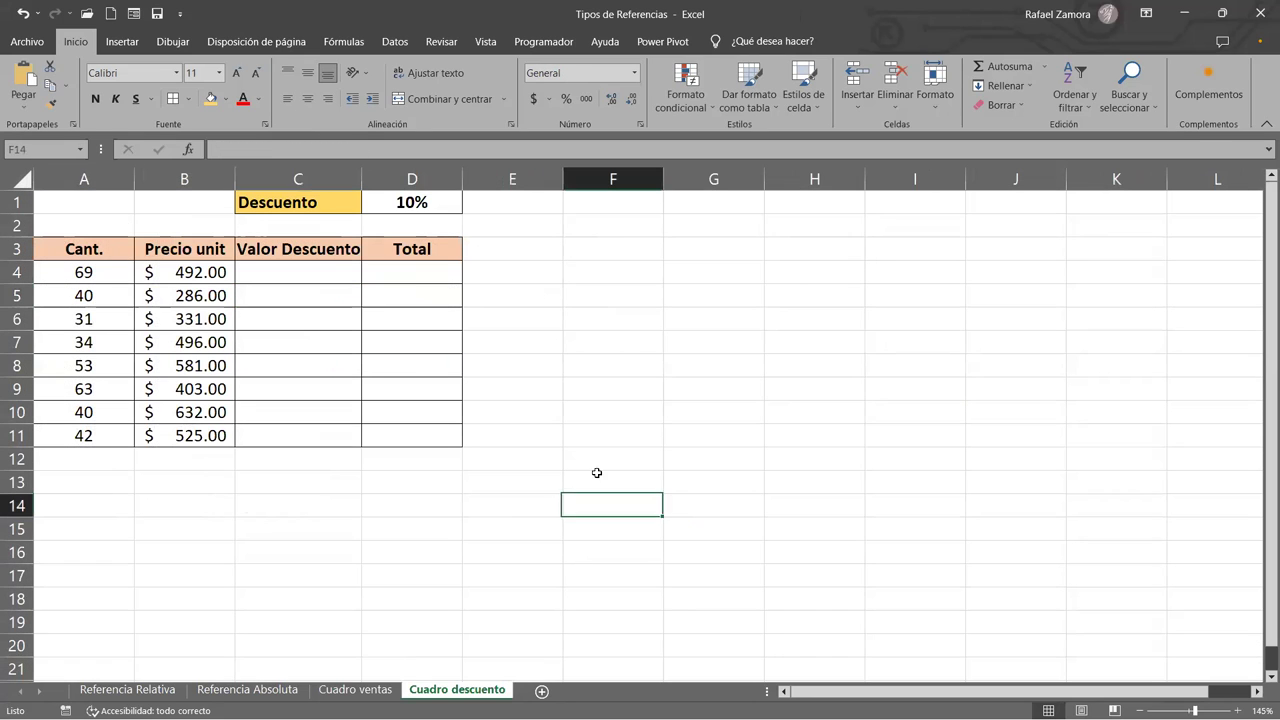
pyautogui.moveTo(423, 272); pyautogui.dragTo(423, 440)
pyautogui.click(610, 445)
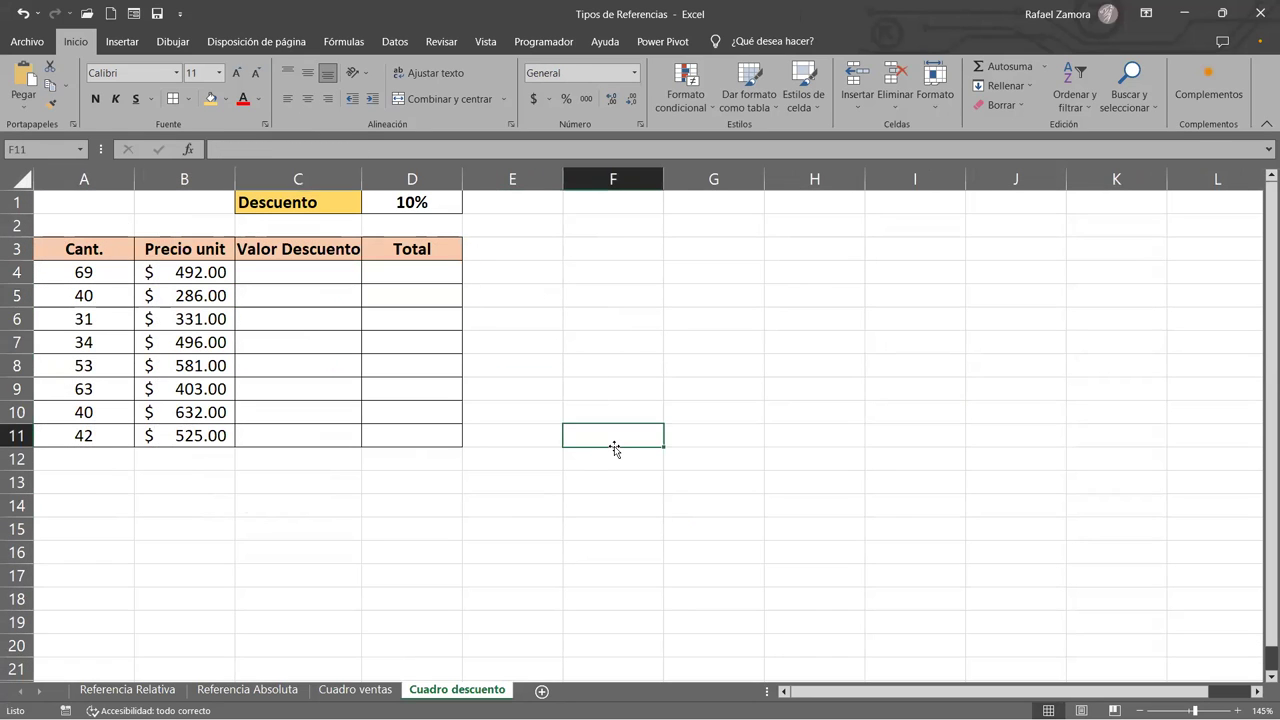
pyautogui.hotkey('ctrl', 'v')
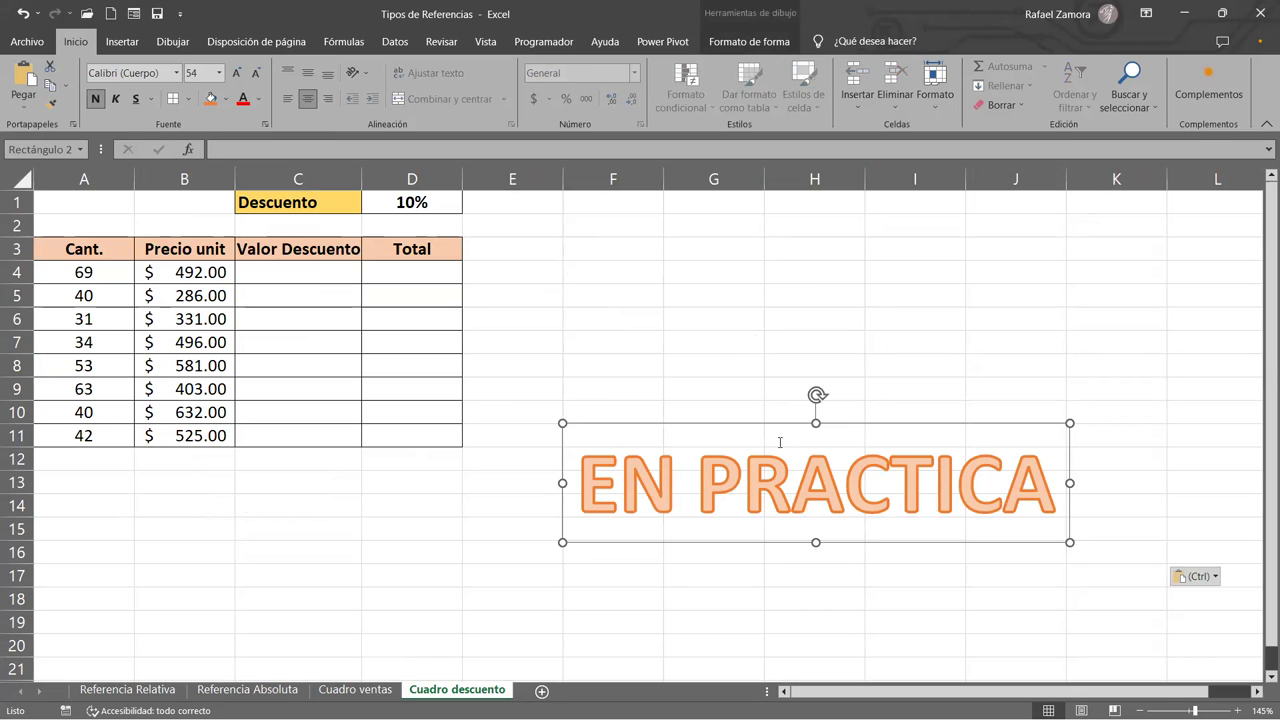
# Step: Set the EN PRACTICA text fill (Relleno de texto) to red
pyautogui.click(749, 41)
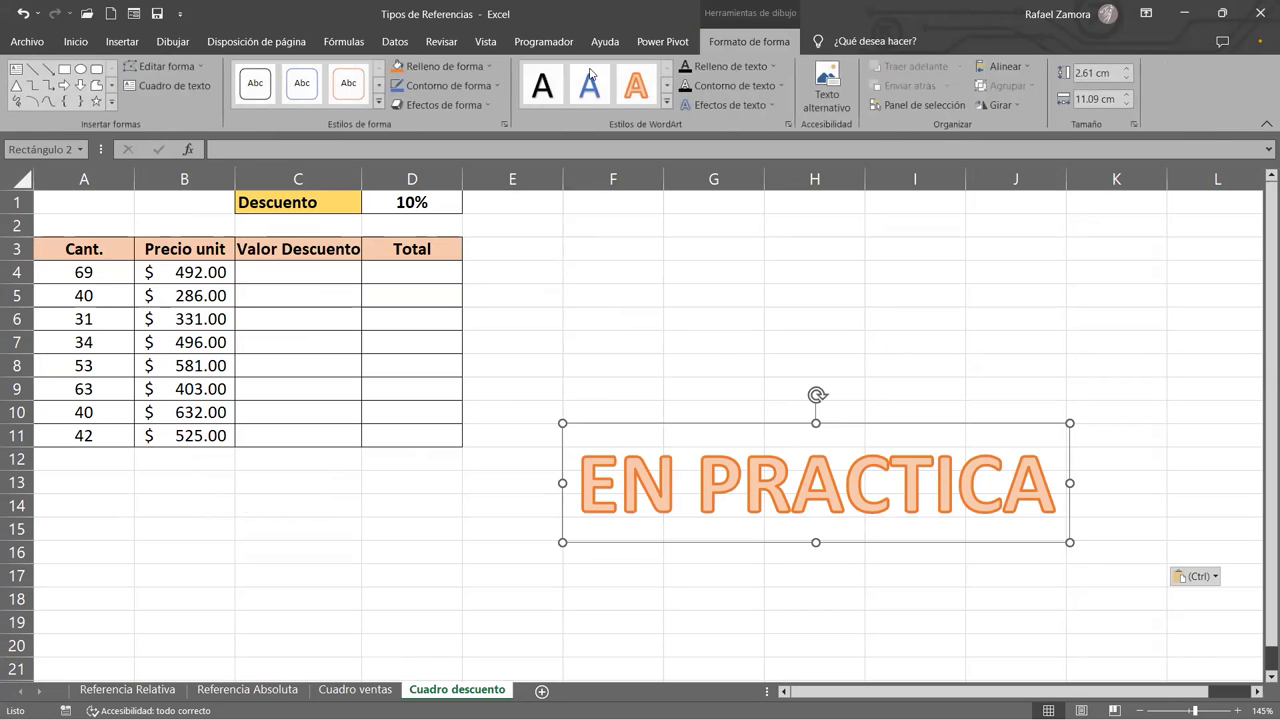
pyautogui.click(716, 70)
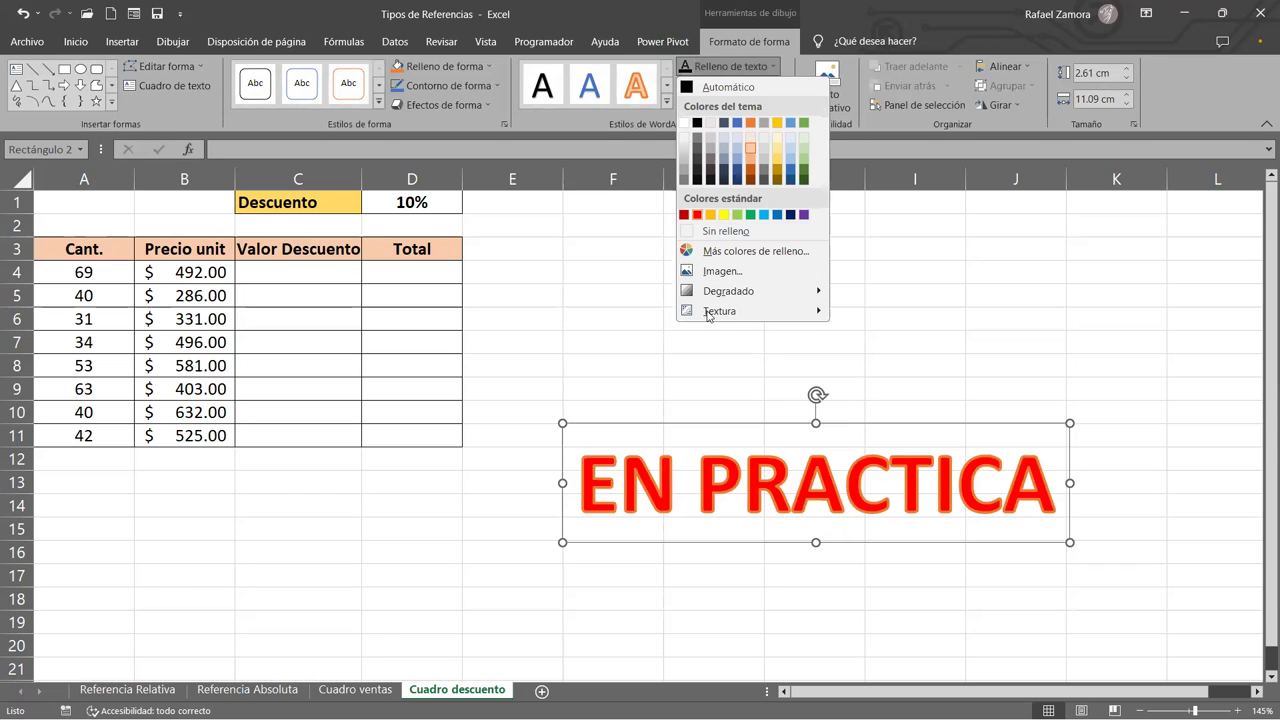
pyautogui.press('Escape')
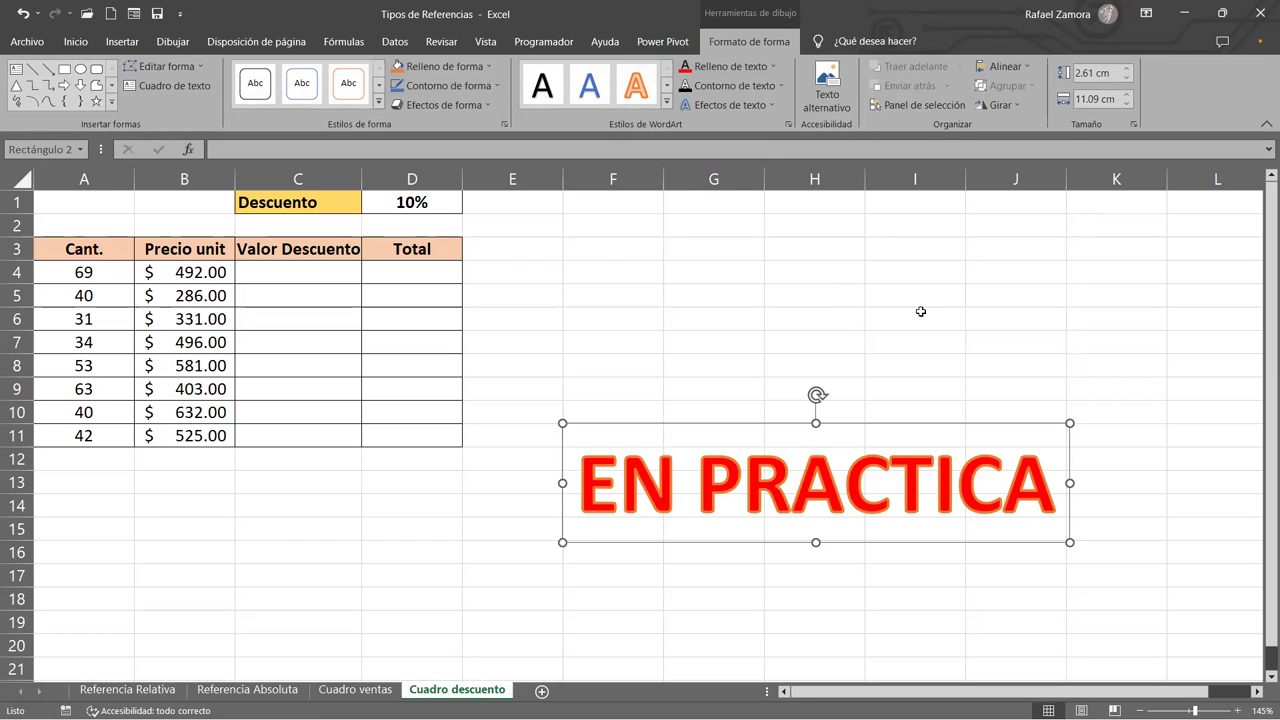
pyautogui.click(886, 391)
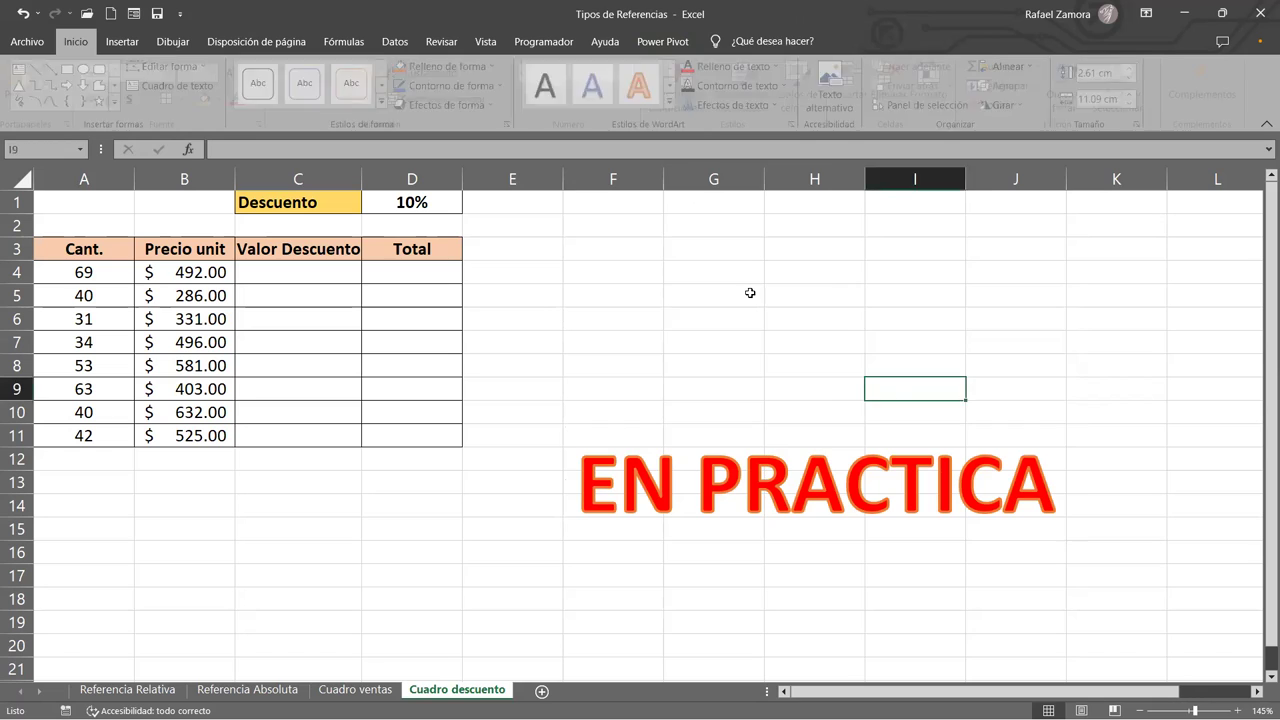
pyautogui.click(748, 293)
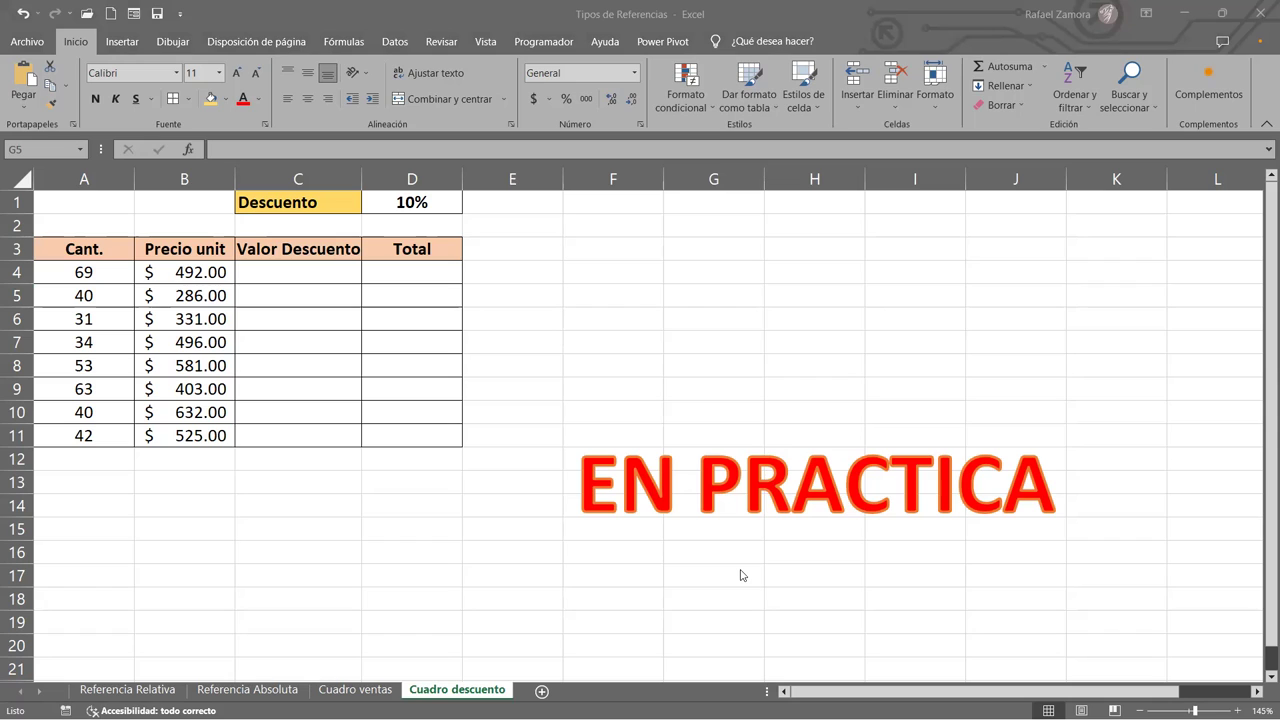
pyautogui.write('=')
pyautogui.press('Escape')
pyautogui.click(284, 277)
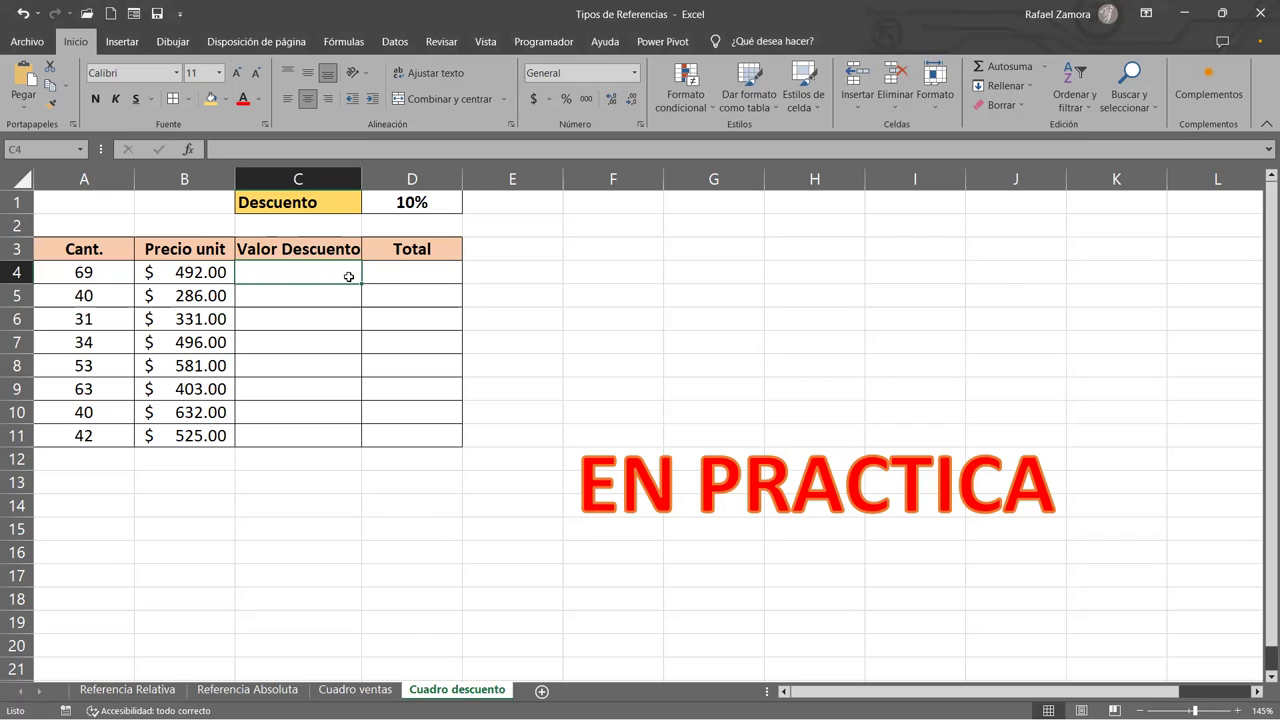
pyautogui.moveTo(78, 273); pyautogui.dragTo(211, 274)
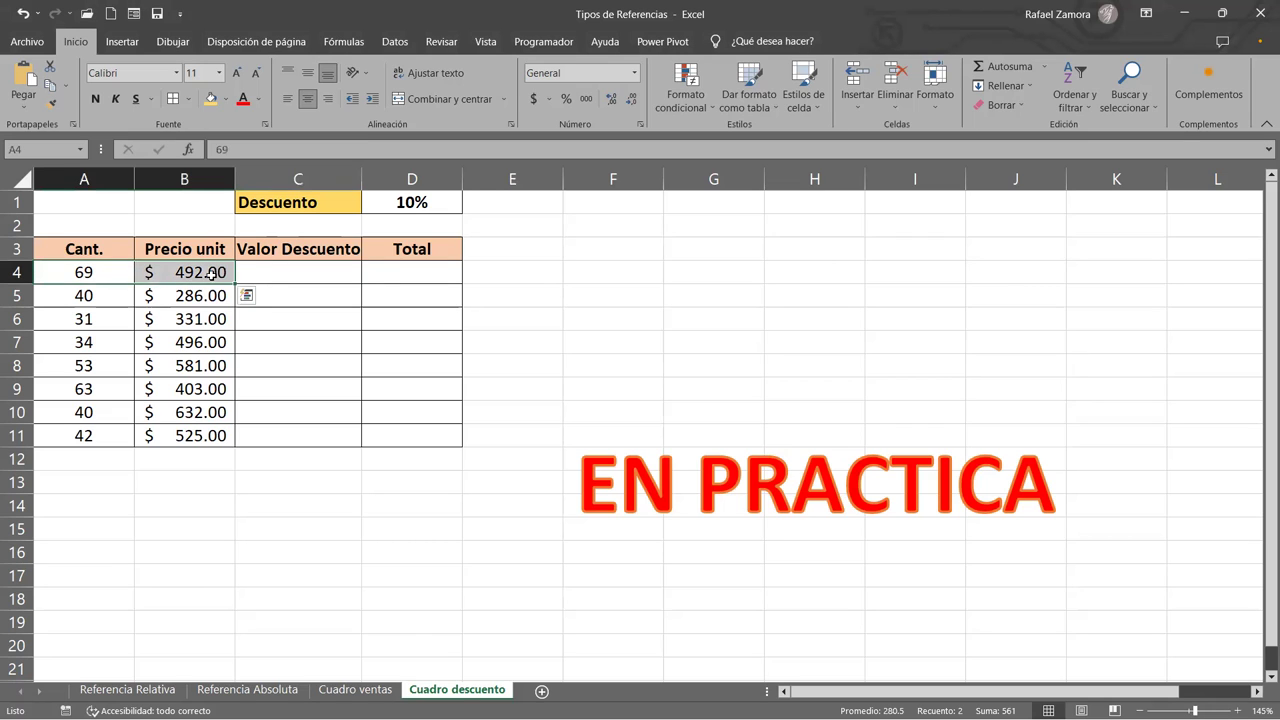
pyautogui.click(316, 292)
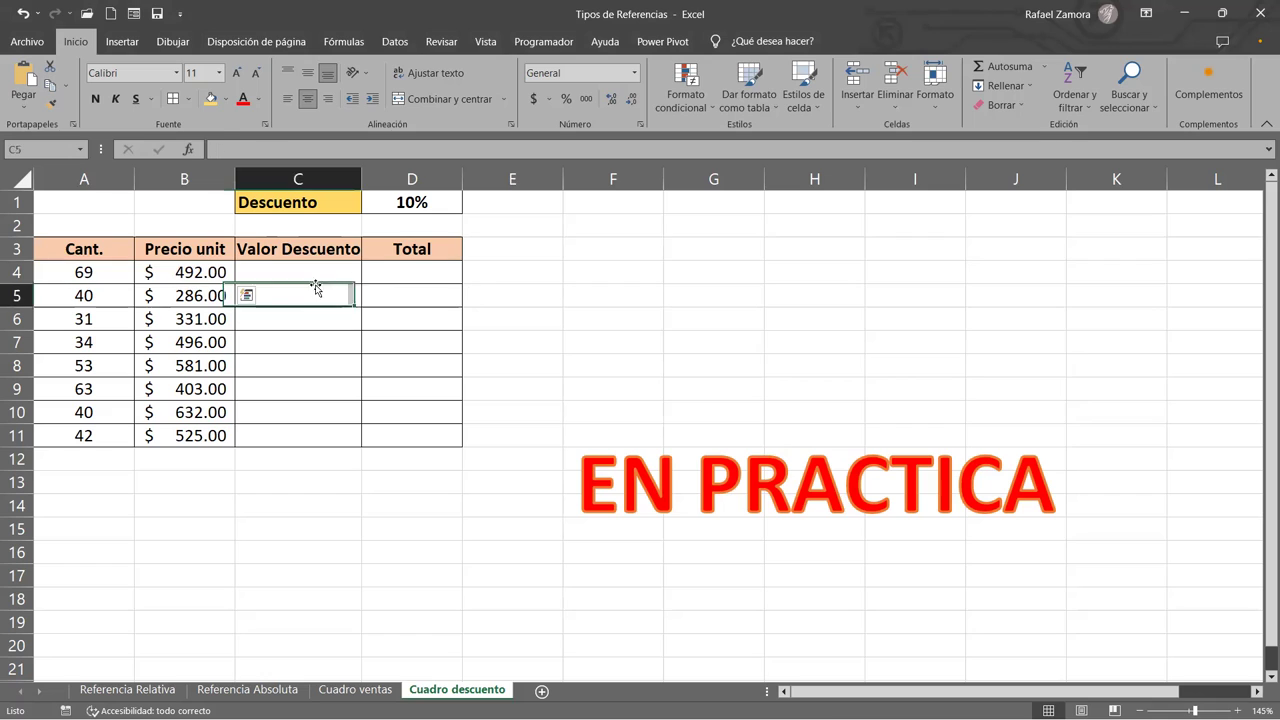
pyautogui.click(416, 269)
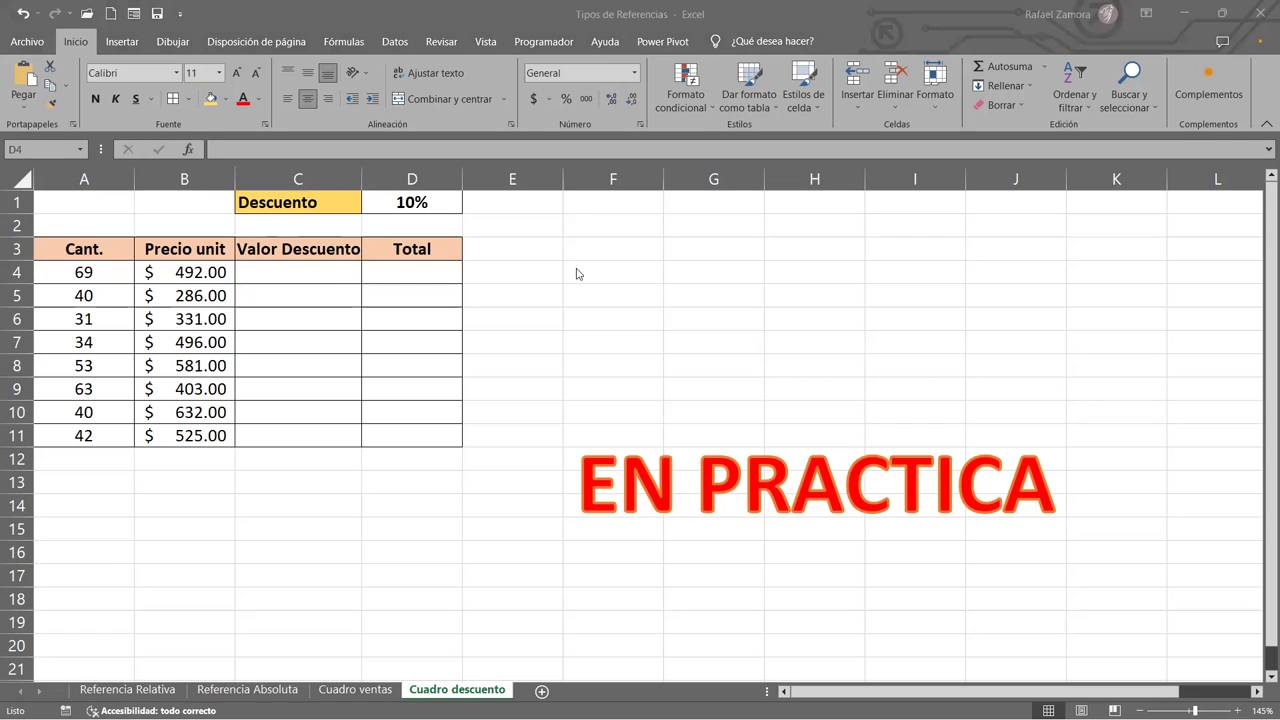
pyautogui.press('F2')
pyautogui.press('Escape')
pyautogui.hotkey('ctrl', 'c')
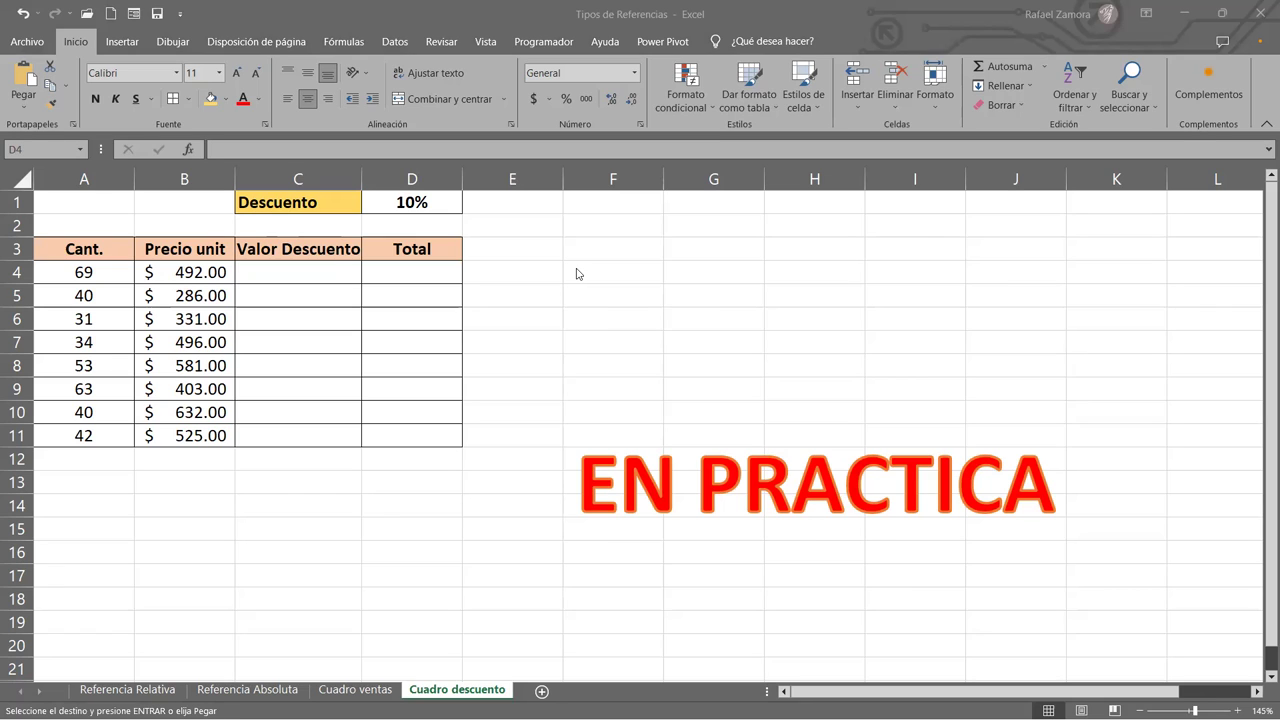
pyautogui.press('F2')
pyautogui.press('Escape')
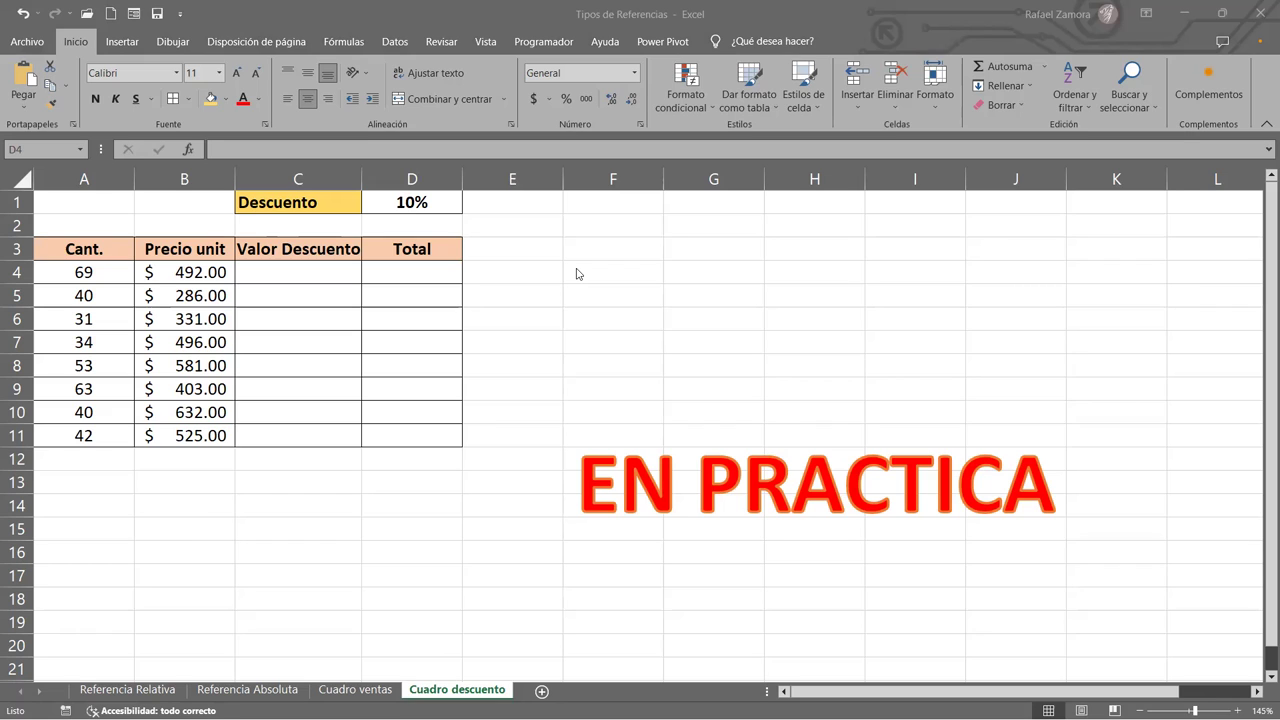
pyautogui.click(512, 389)
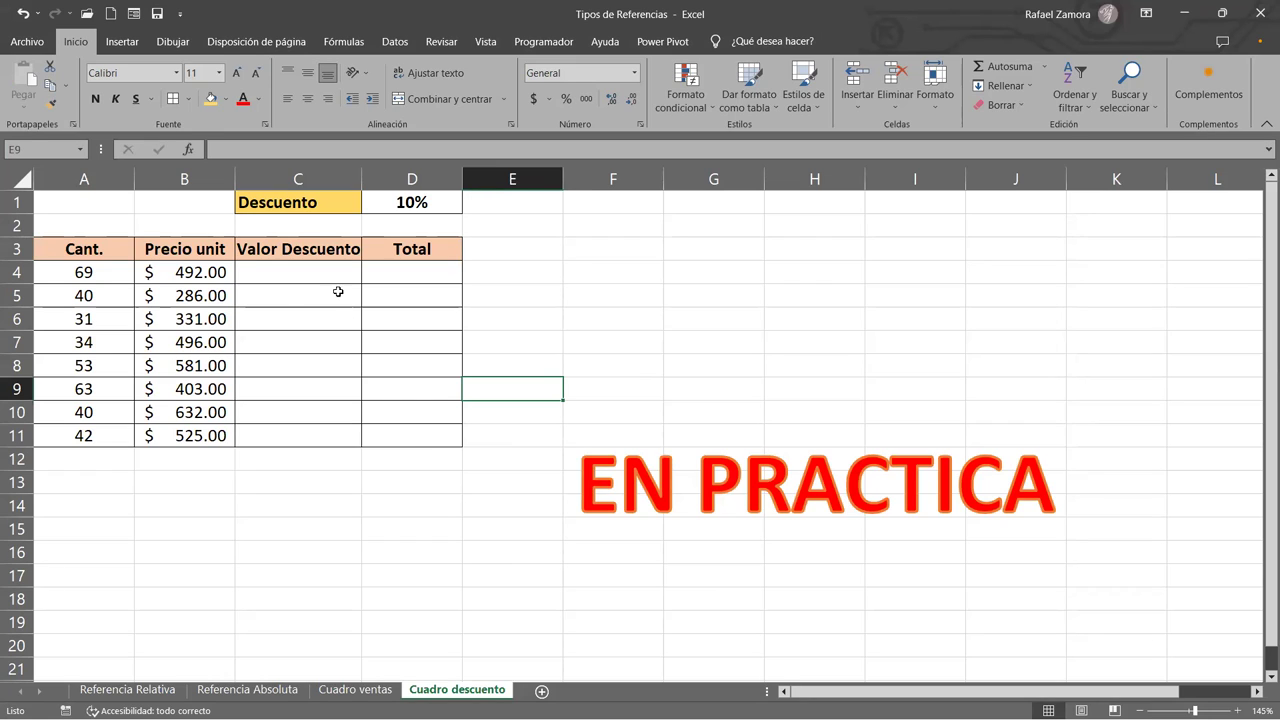
pyautogui.moveTo(338, 292); pyautogui.dragTo(338, 282)
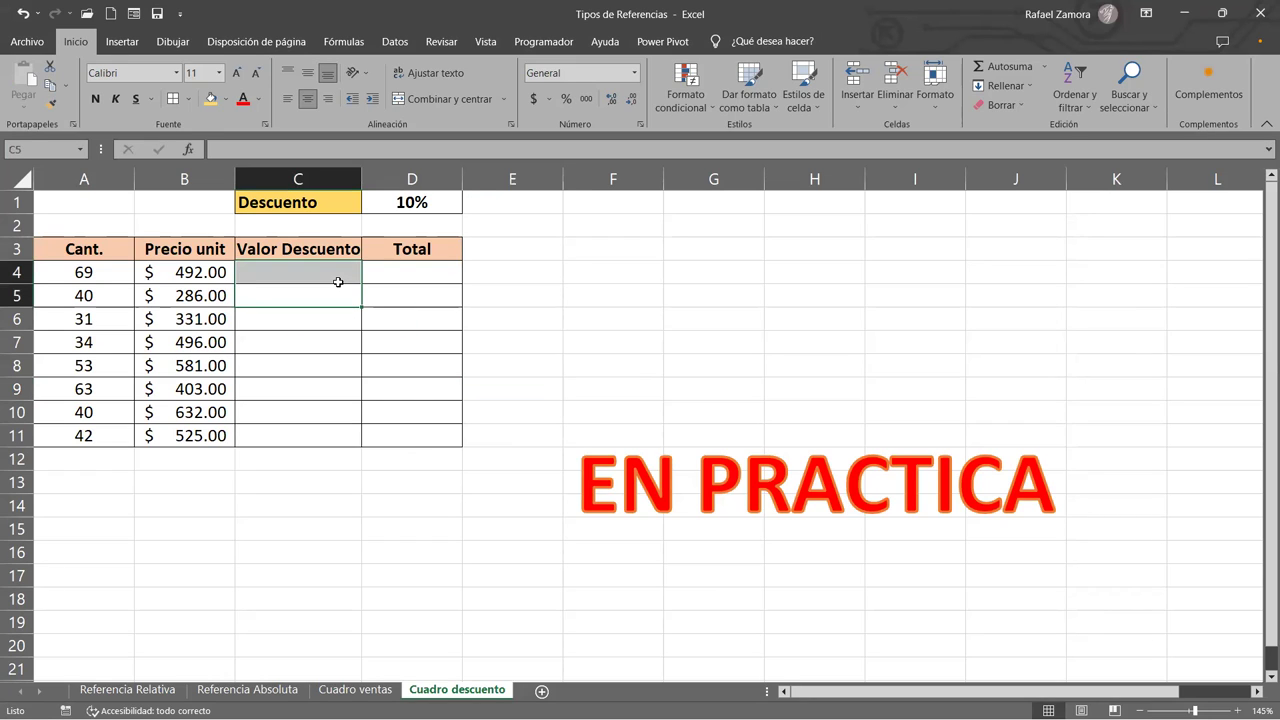
pyautogui.click(338, 280)
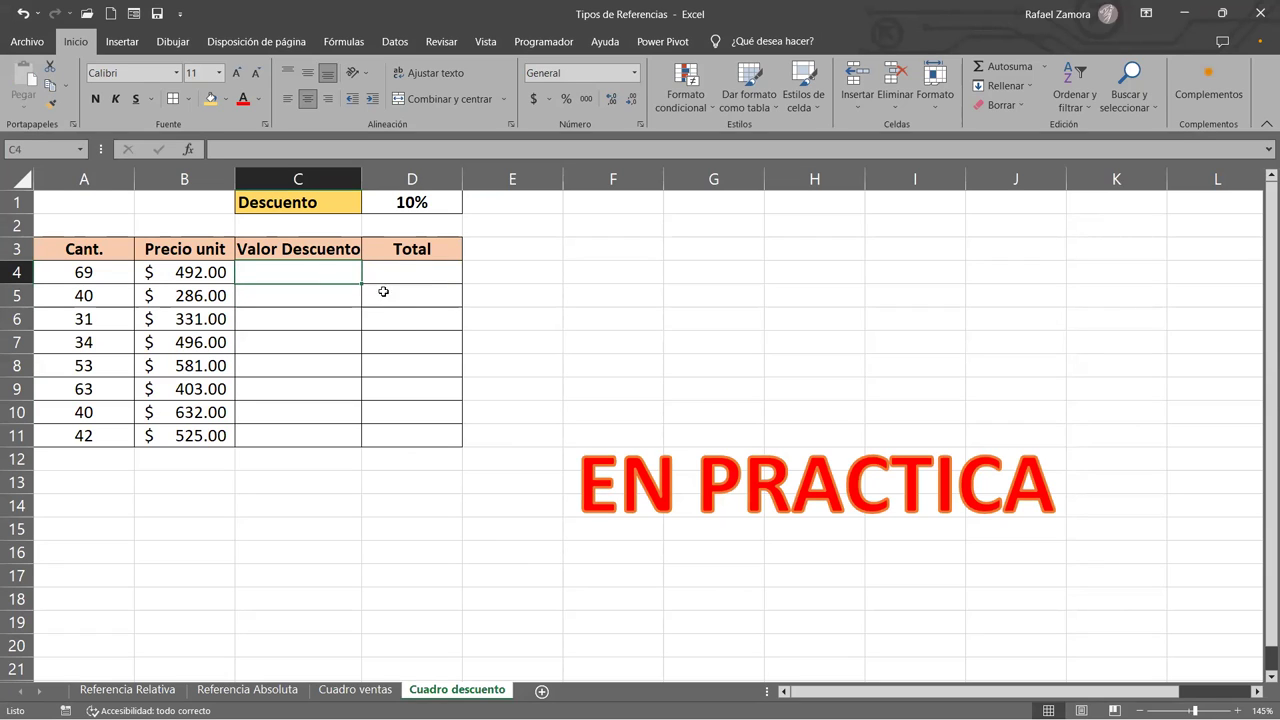
pyautogui.click(420, 265)
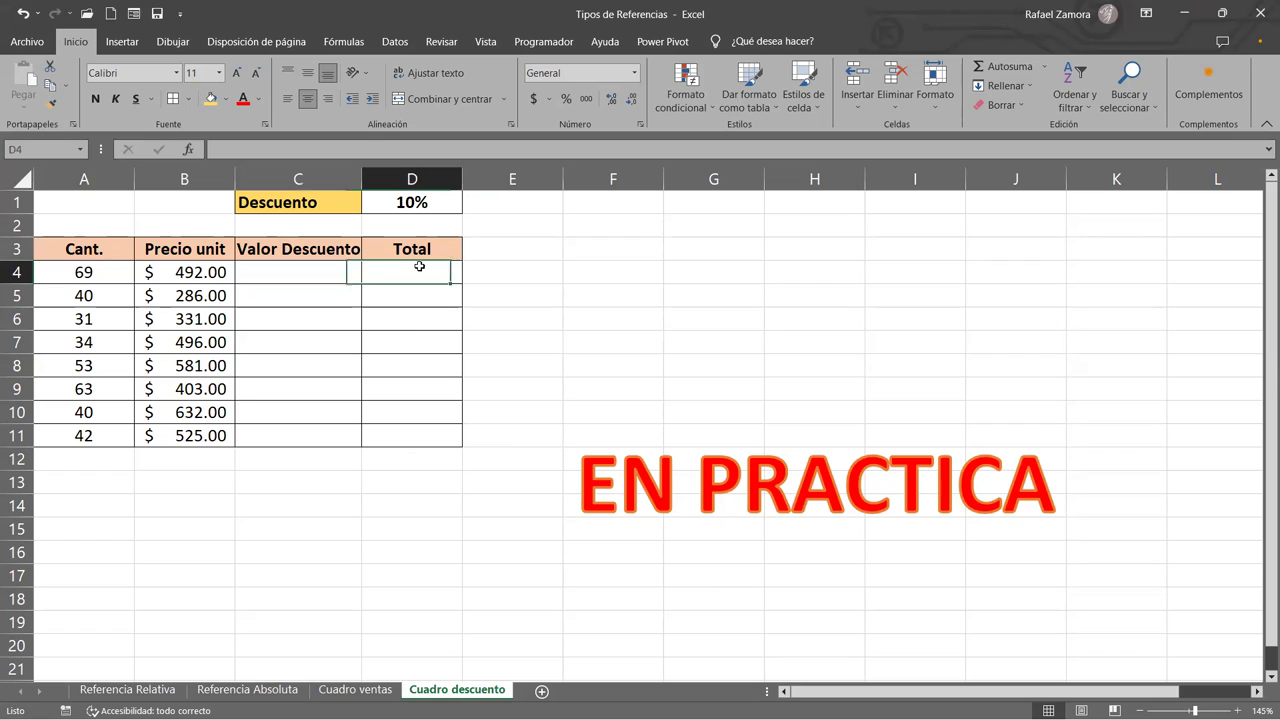
pyautogui.moveTo(289, 272)
pyautogui.mouseDown()
pyautogui.moveTo(316, 334)
pyautogui.moveTo(420, 460)
pyautogui.mouseUp()
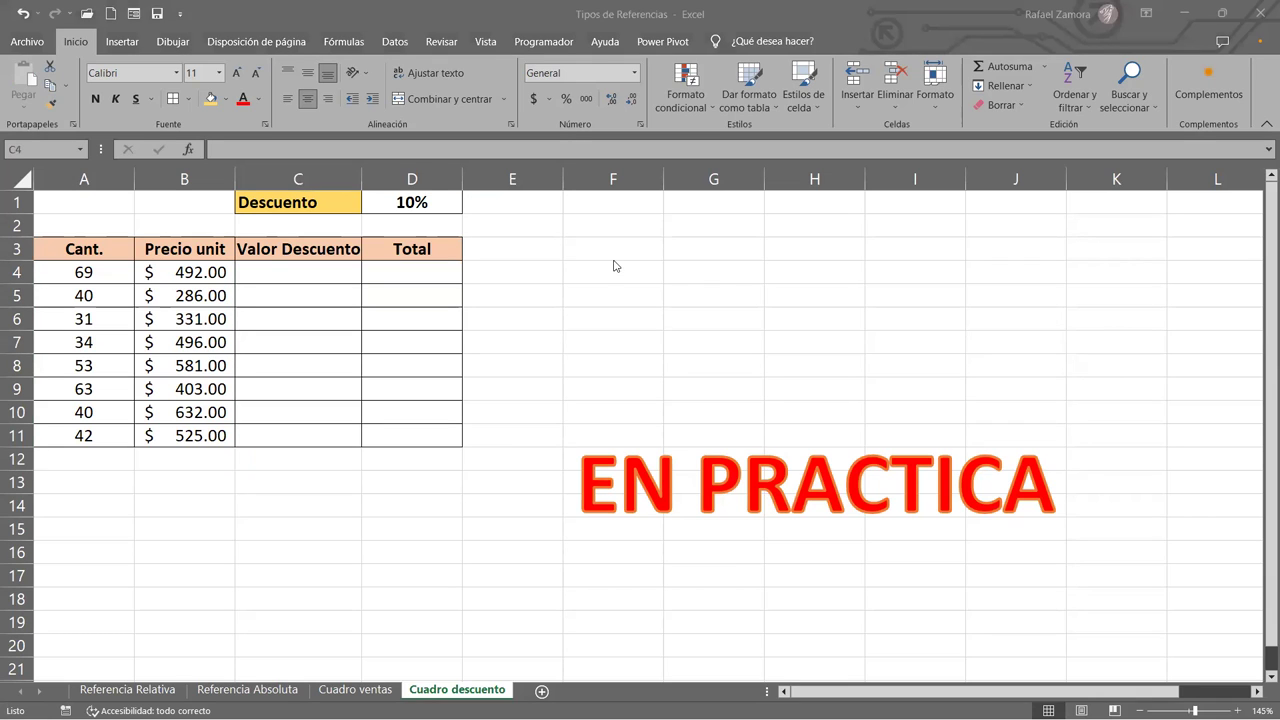
pyautogui.click(347, 276)
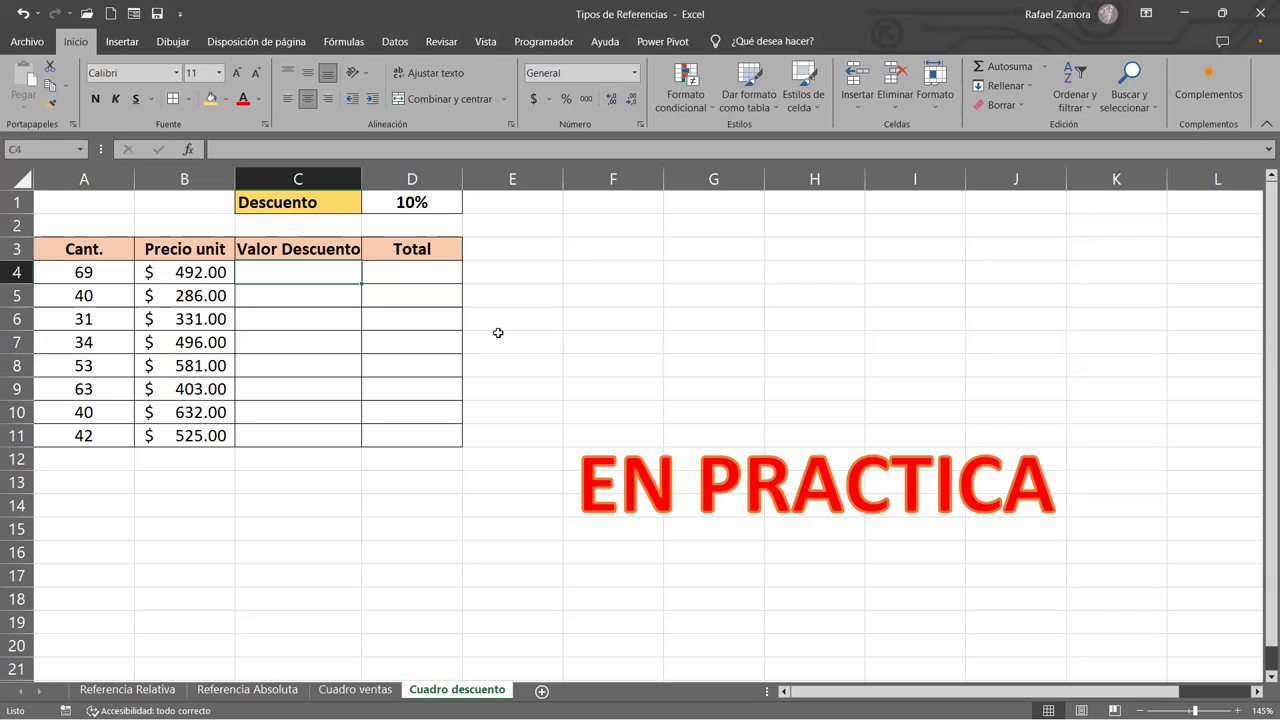
# Step: Enter =A4*B4*$D$1 in C4 to compute a $3,394.80 discount
pyautogui.write('=')
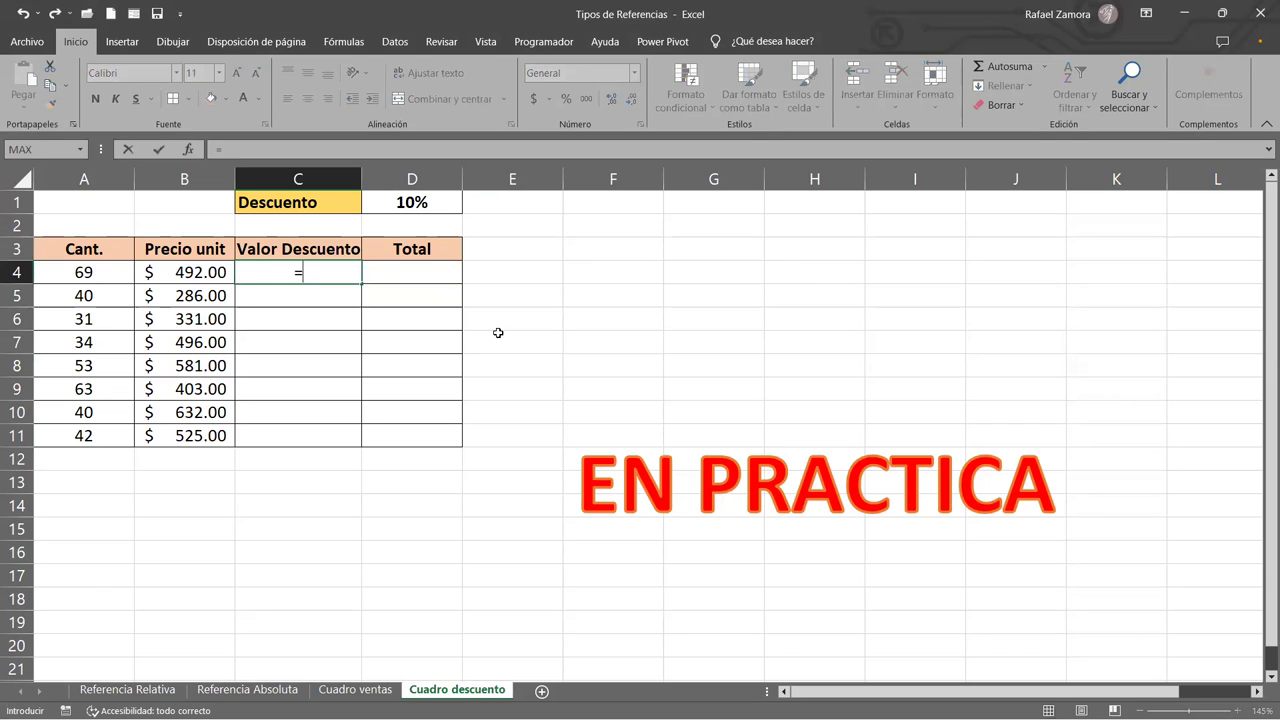
pyautogui.click(83, 271)
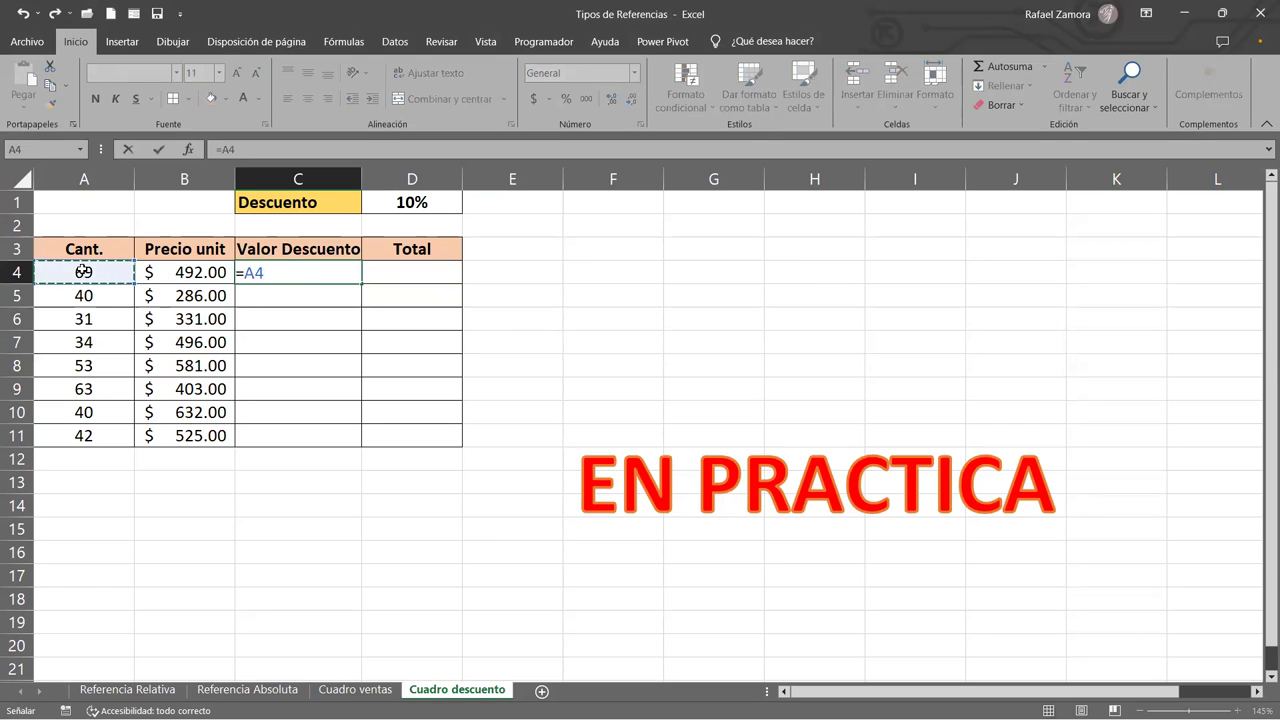
pyautogui.write('*')
pyautogui.click(179, 271)
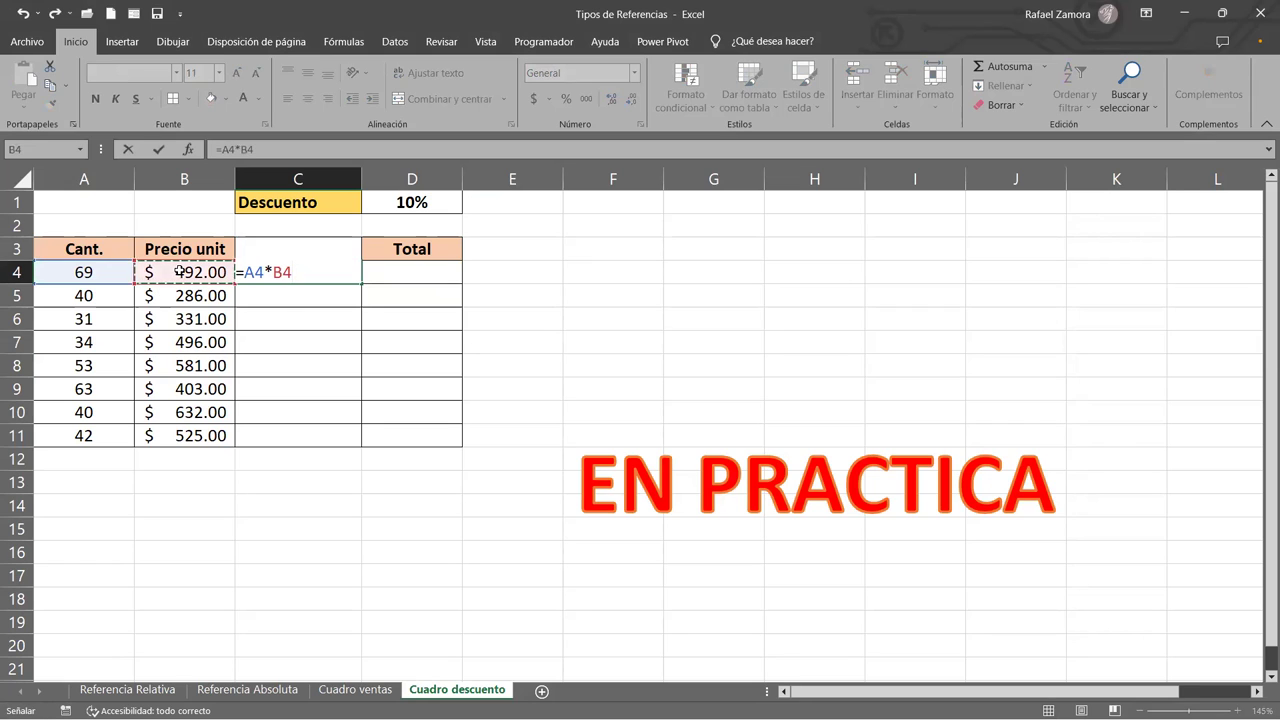
pyautogui.write('*')
pyautogui.click(442, 202)
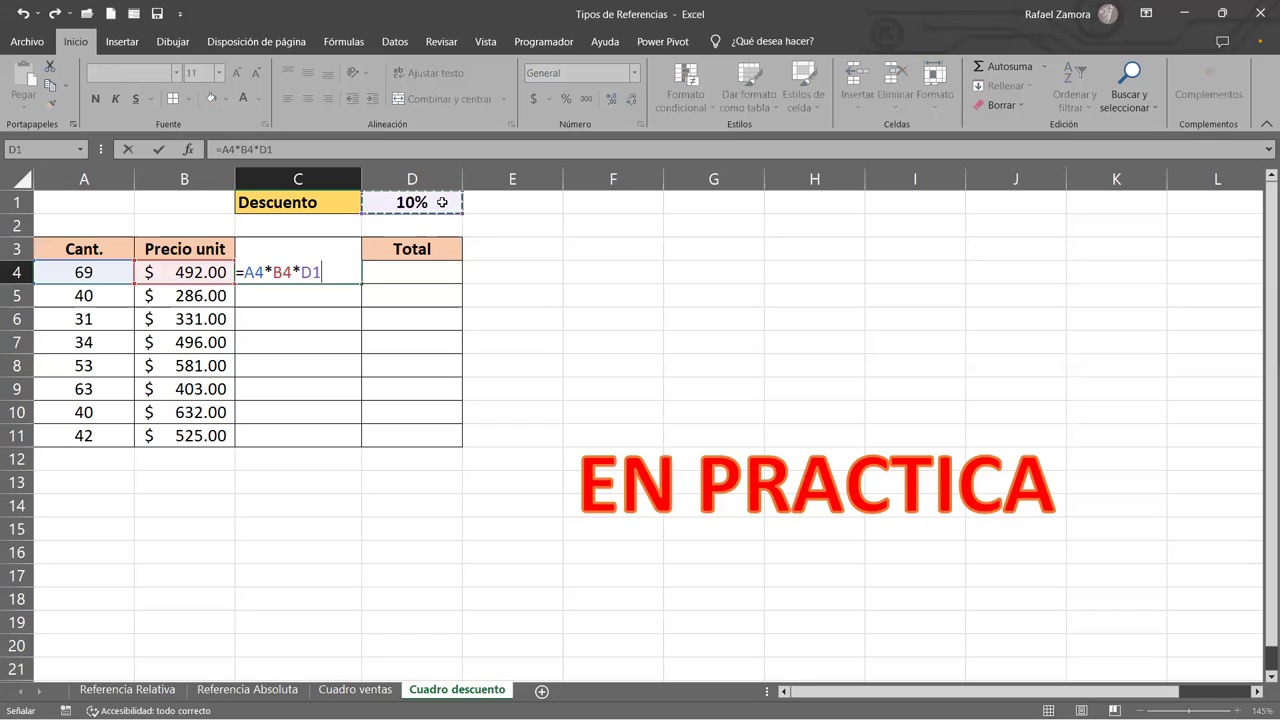
pyautogui.press('F4')
pyautogui.press('Return')
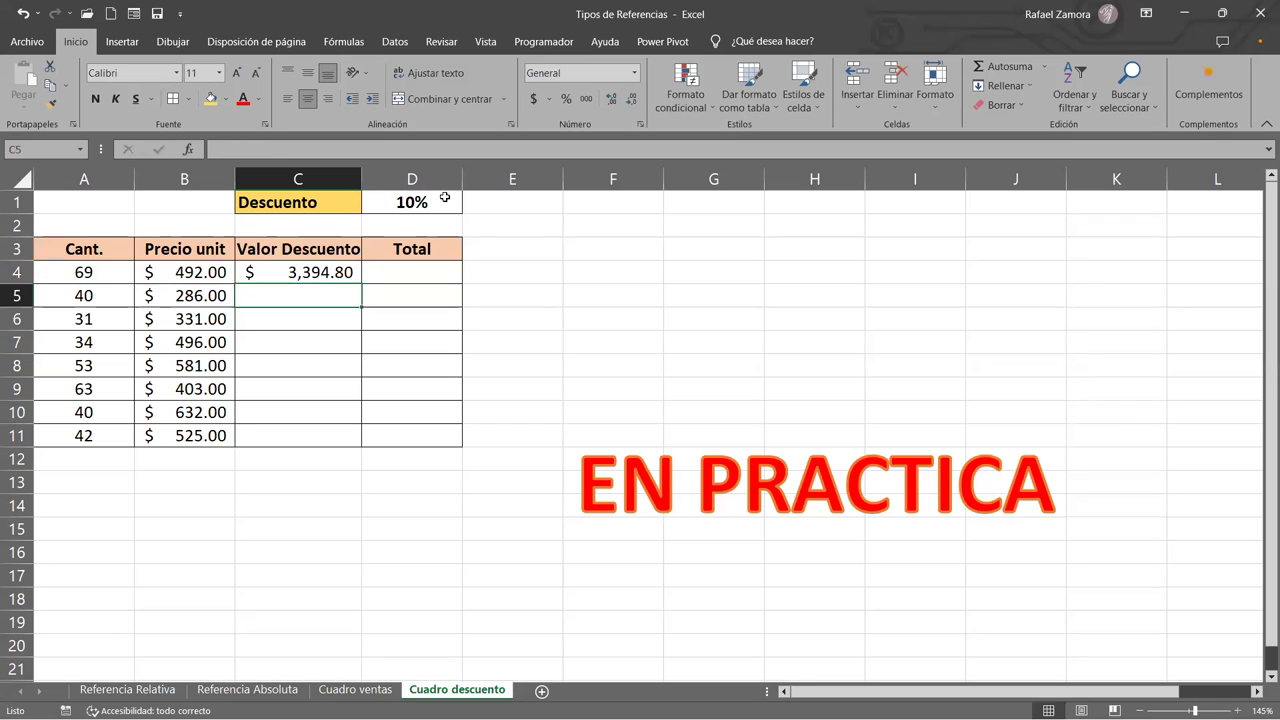
pyautogui.click(348, 274)
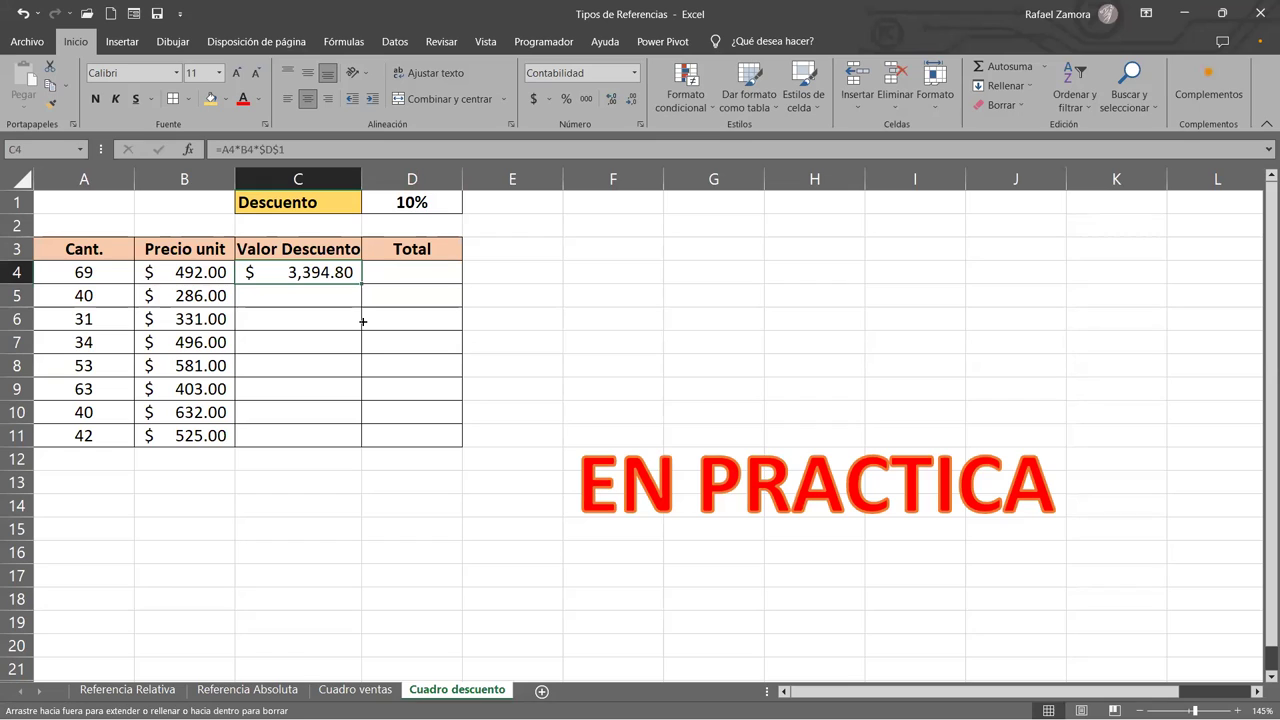
# Step: Fill C4's discount formula down to C11, giving $1,026.10 to $3,079.30
pyautogui.moveTo(363, 321); pyautogui.dragTo(345, 438)
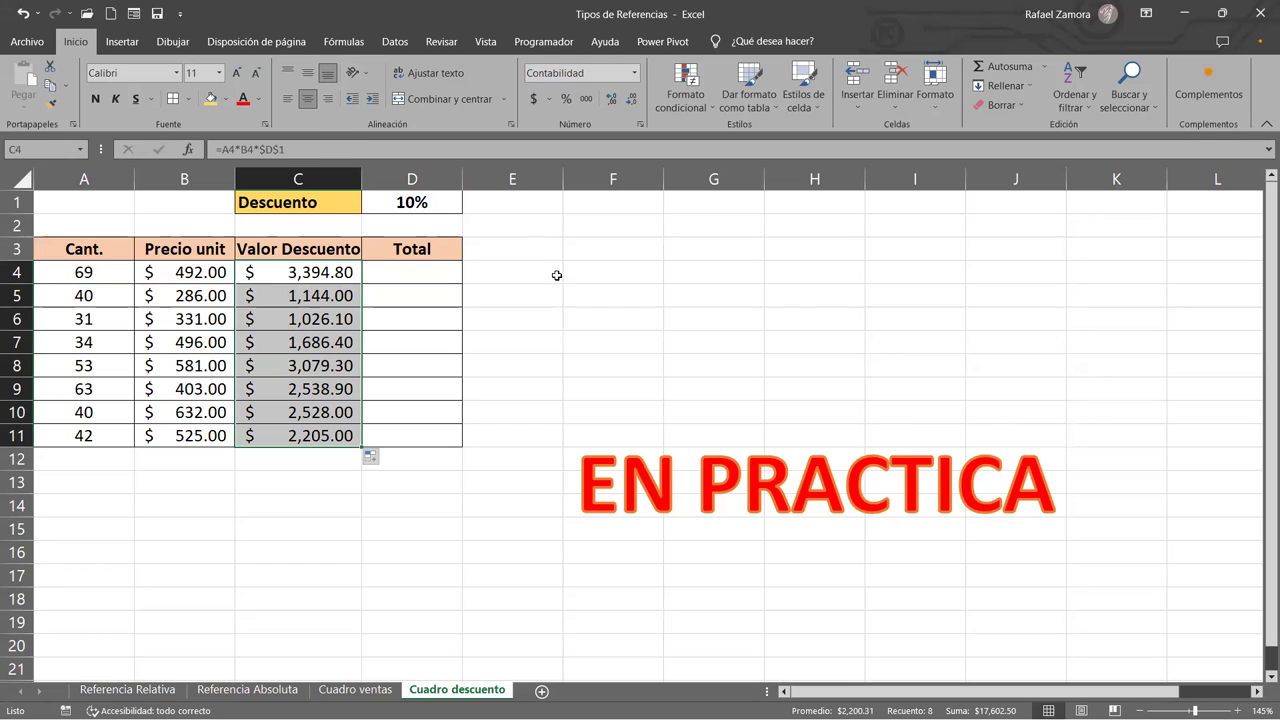
pyautogui.click(548, 312)
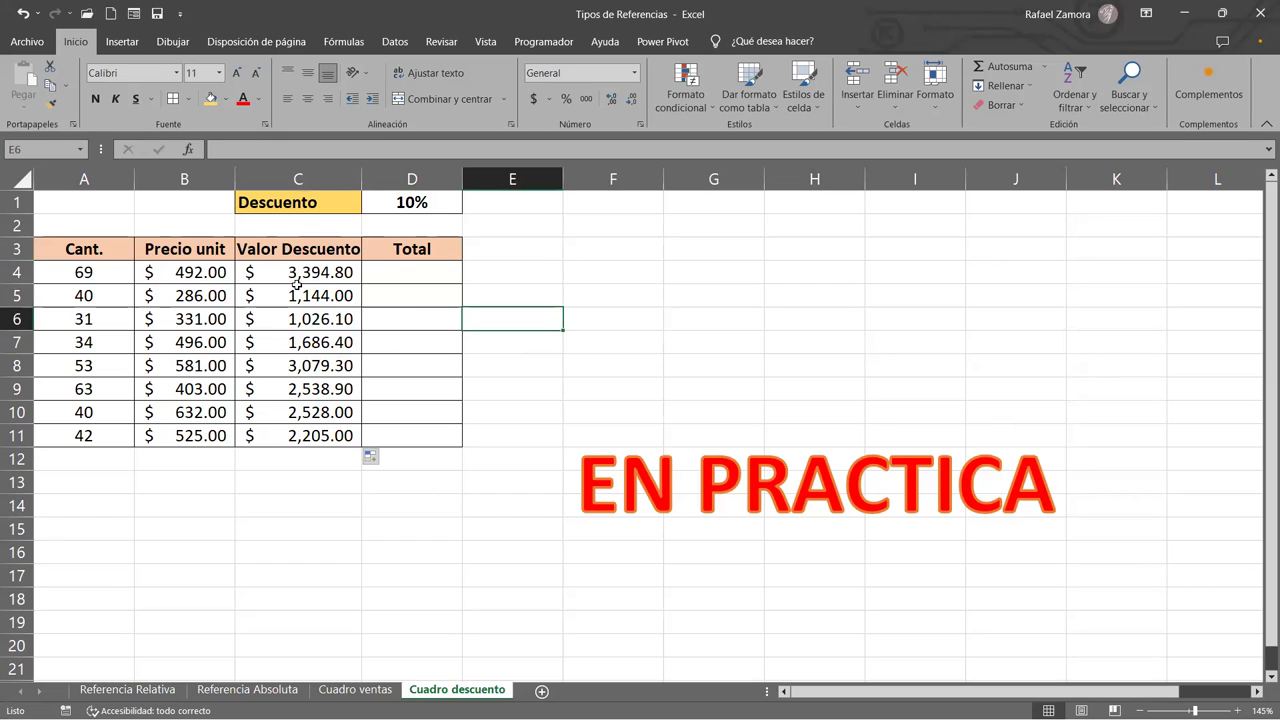
# Step: Enter =A4*B4-C4 in D4 and fill it down to D11, totals $9,234.90 to $30,553.20
pyautogui.click(418, 272)
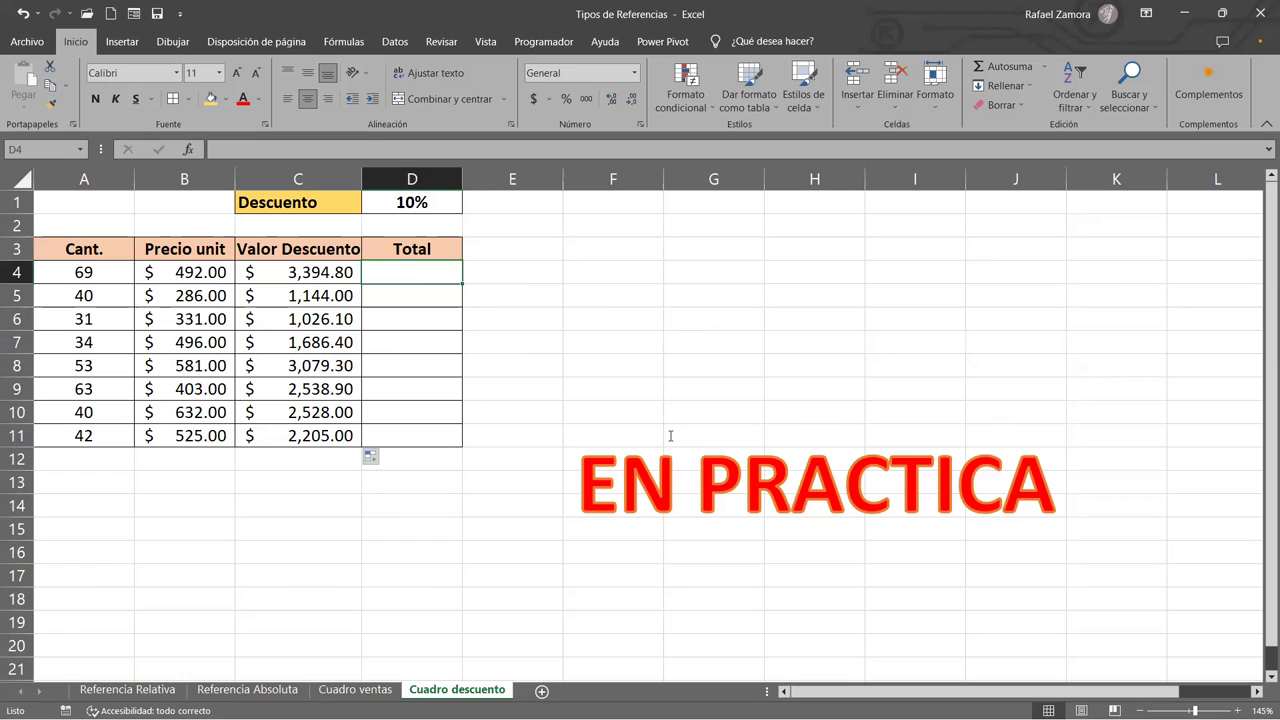
pyautogui.write('=')
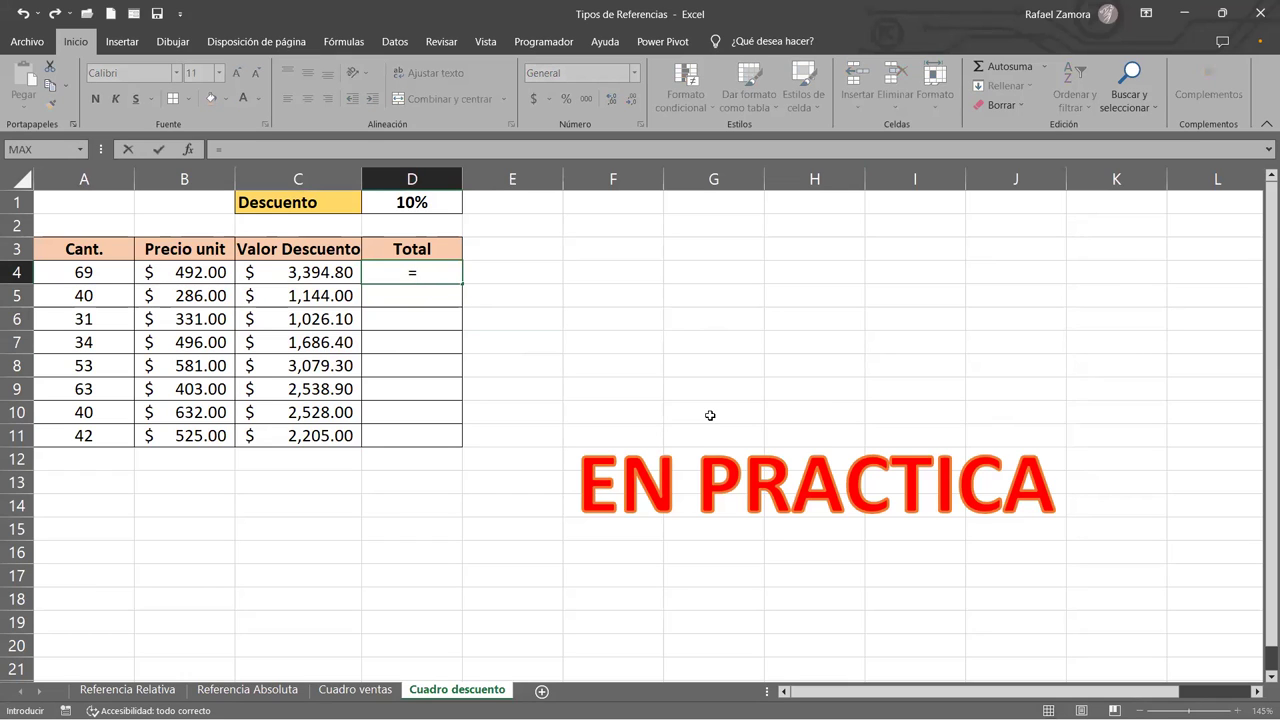
pyautogui.click(89, 270)
pyautogui.write('*')
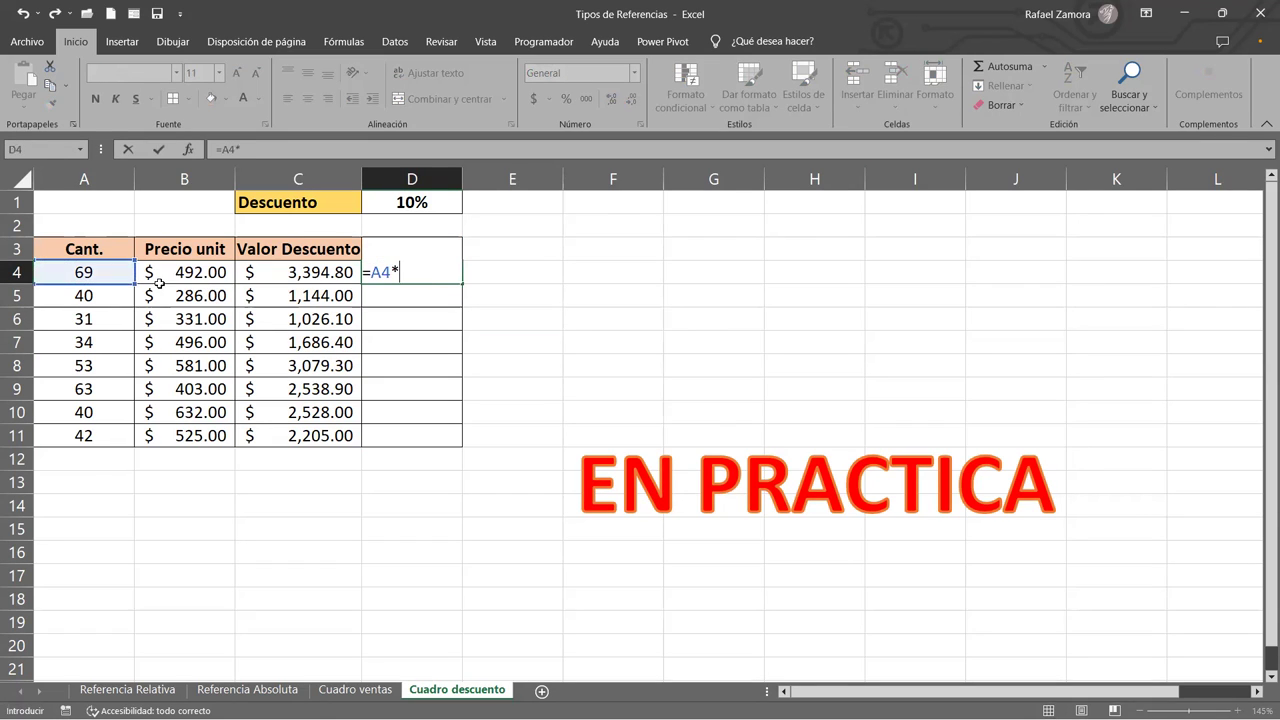
pyautogui.click(203, 268)
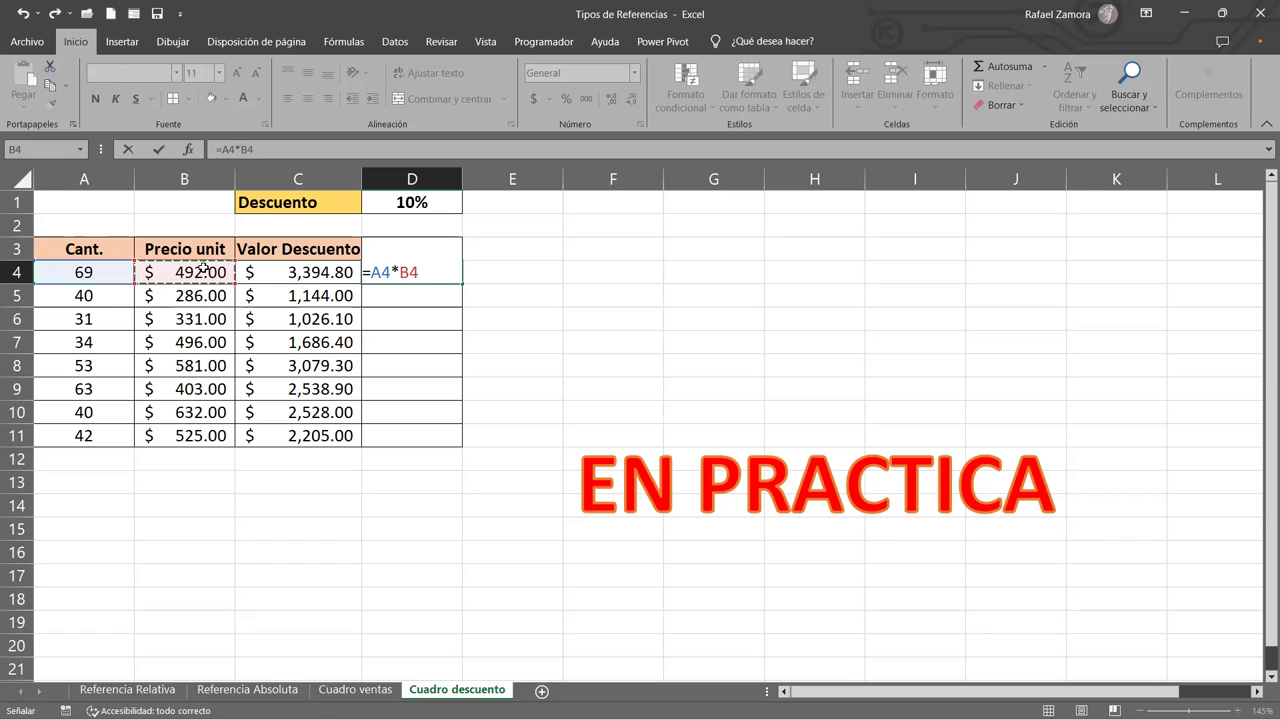
pyautogui.write('-')
pyautogui.click(330, 272)
pyautogui.press('Return')
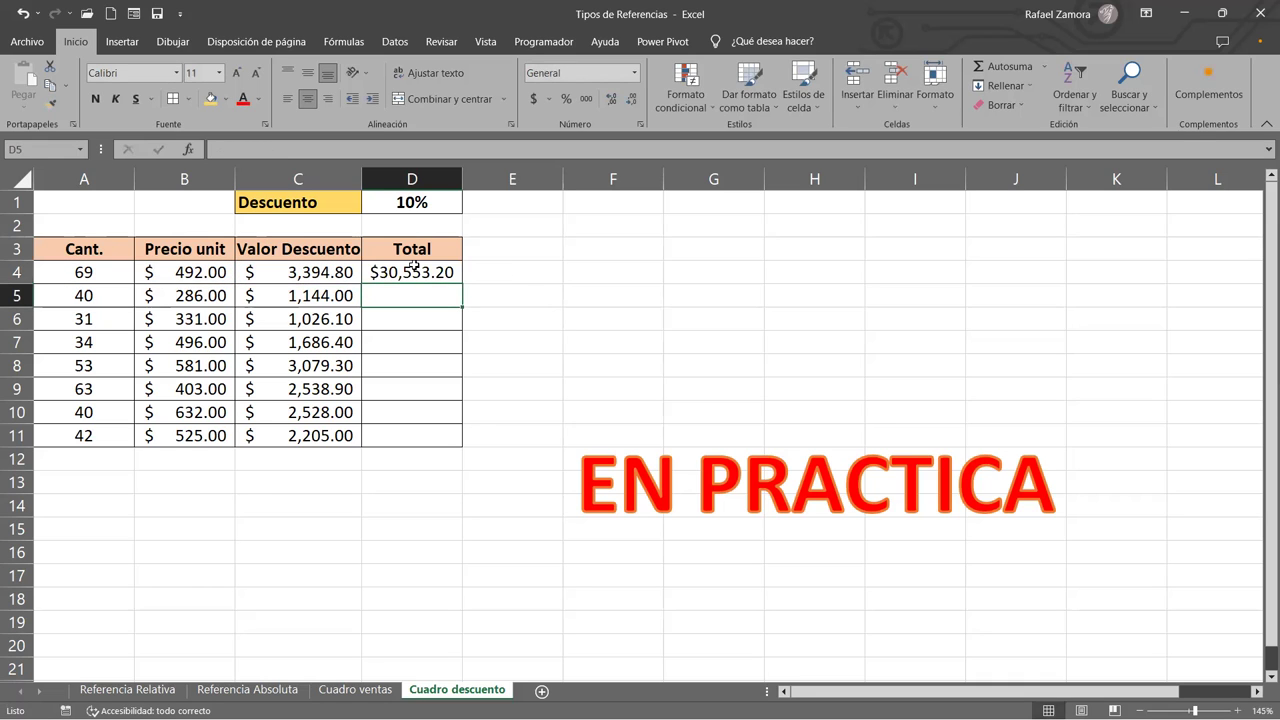
pyautogui.doubleClick(410, 272)
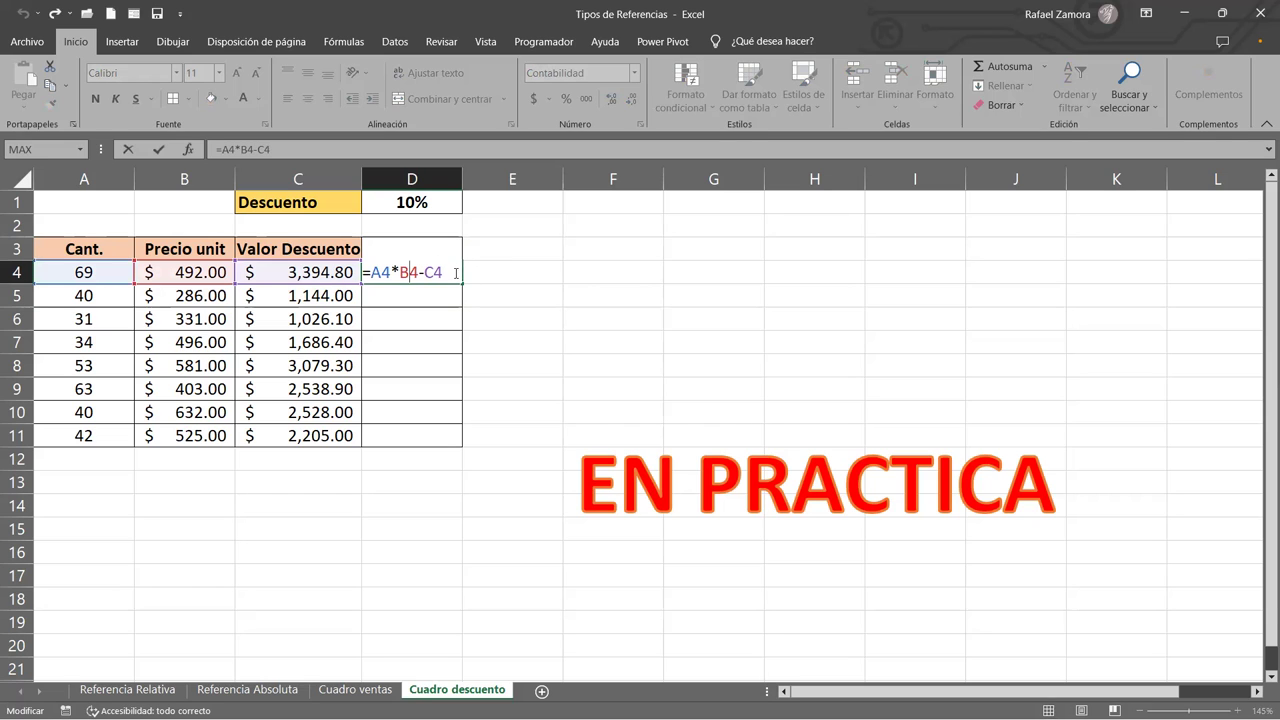
pyautogui.press('Escape')
pyautogui.moveTo(461, 284); pyautogui.dragTo(456, 450)
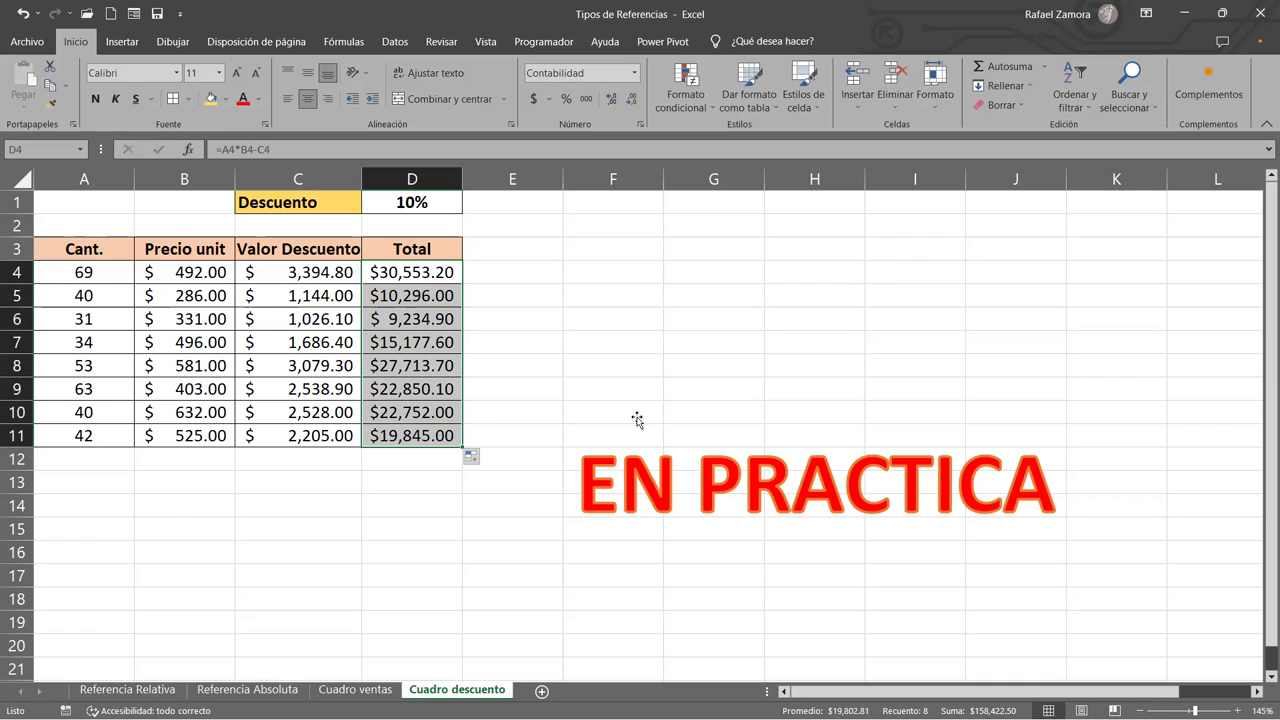
# Step: Drag the red EN PRACTICA banner beneath the table, spanning roughly columns A–E
pyautogui.click(608, 322)
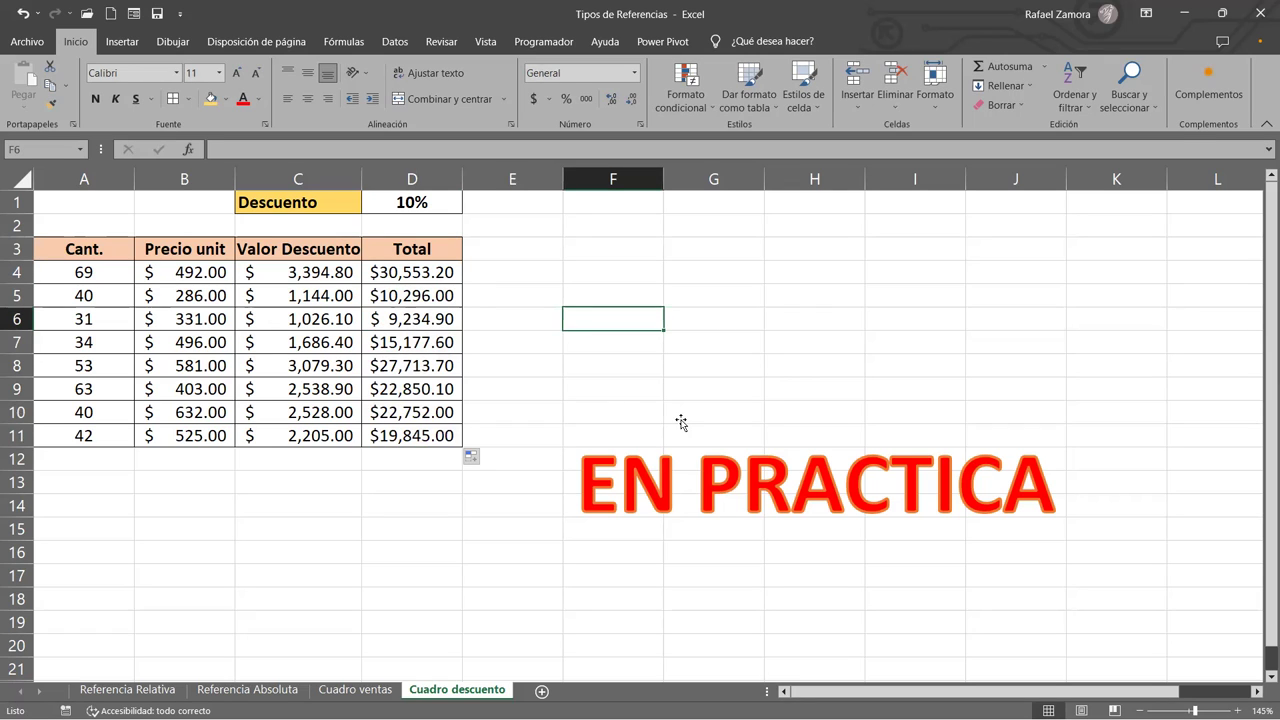
pyautogui.click(600, 403)
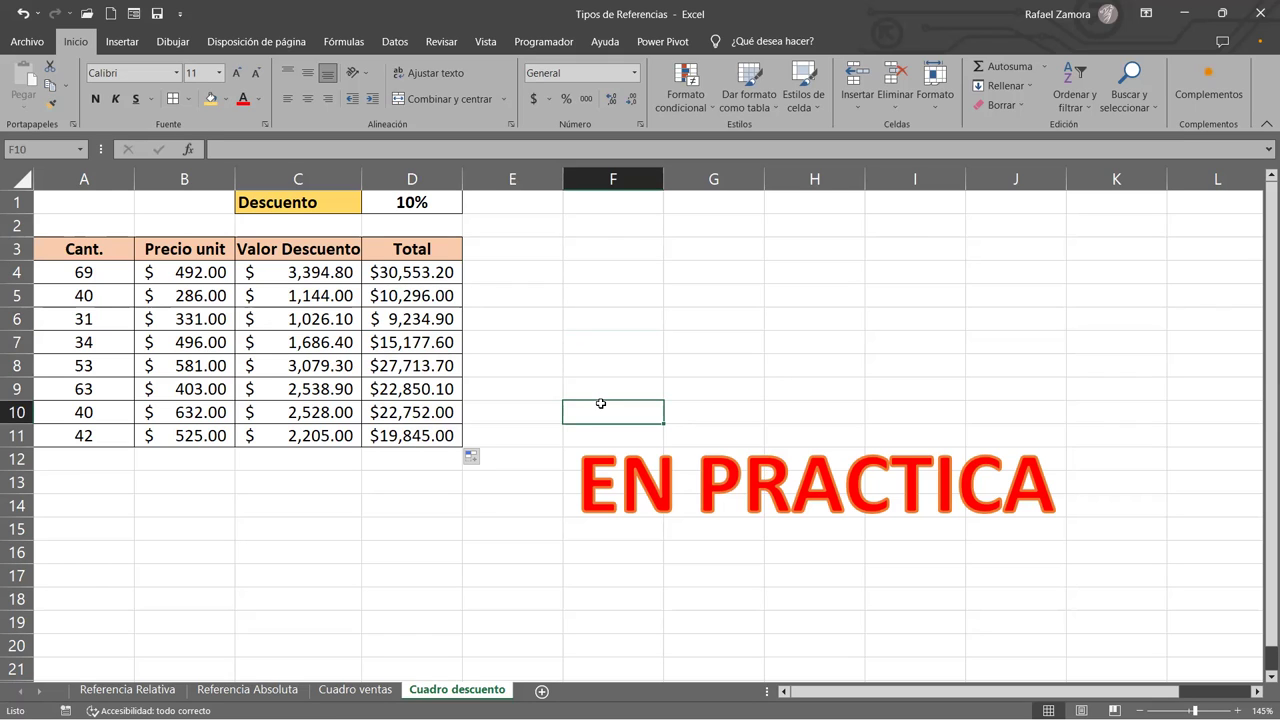
pyautogui.click(736, 462)
pyautogui.click(739, 428)
pyautogui.moveTo(739, 428); pyautogui.dragTo(301, 496)
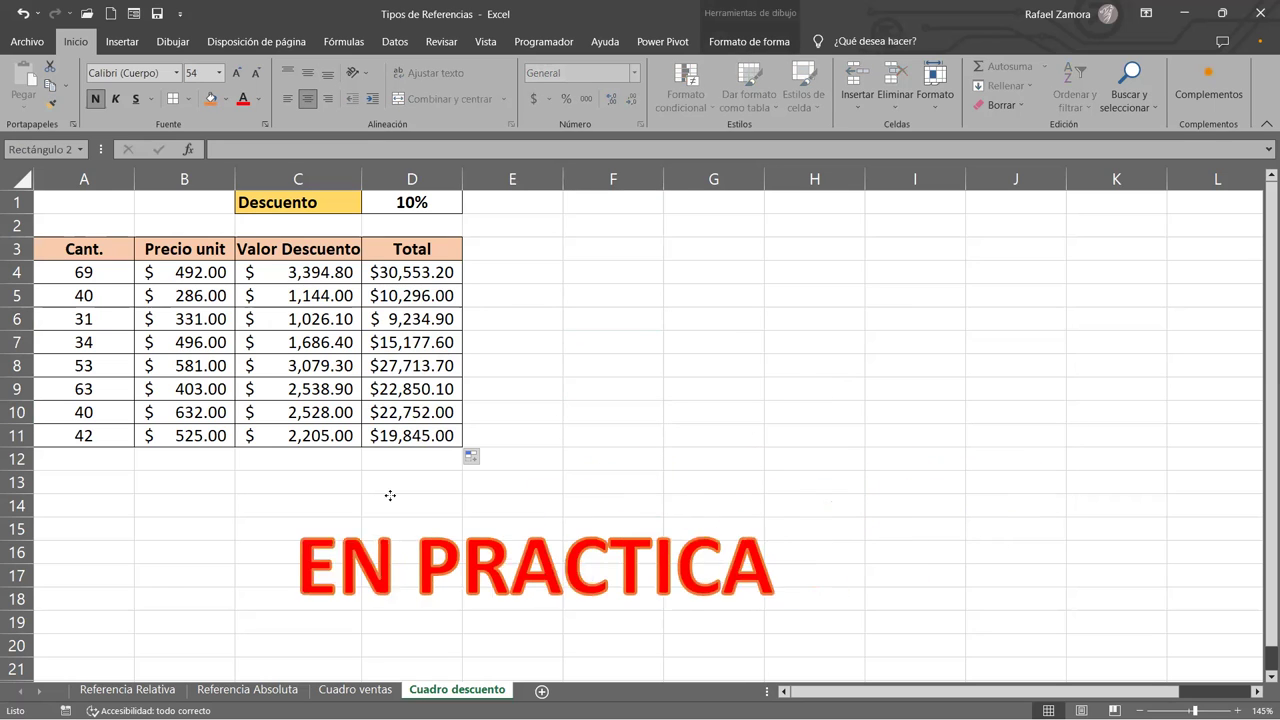
pyautogui.click(525, 477)
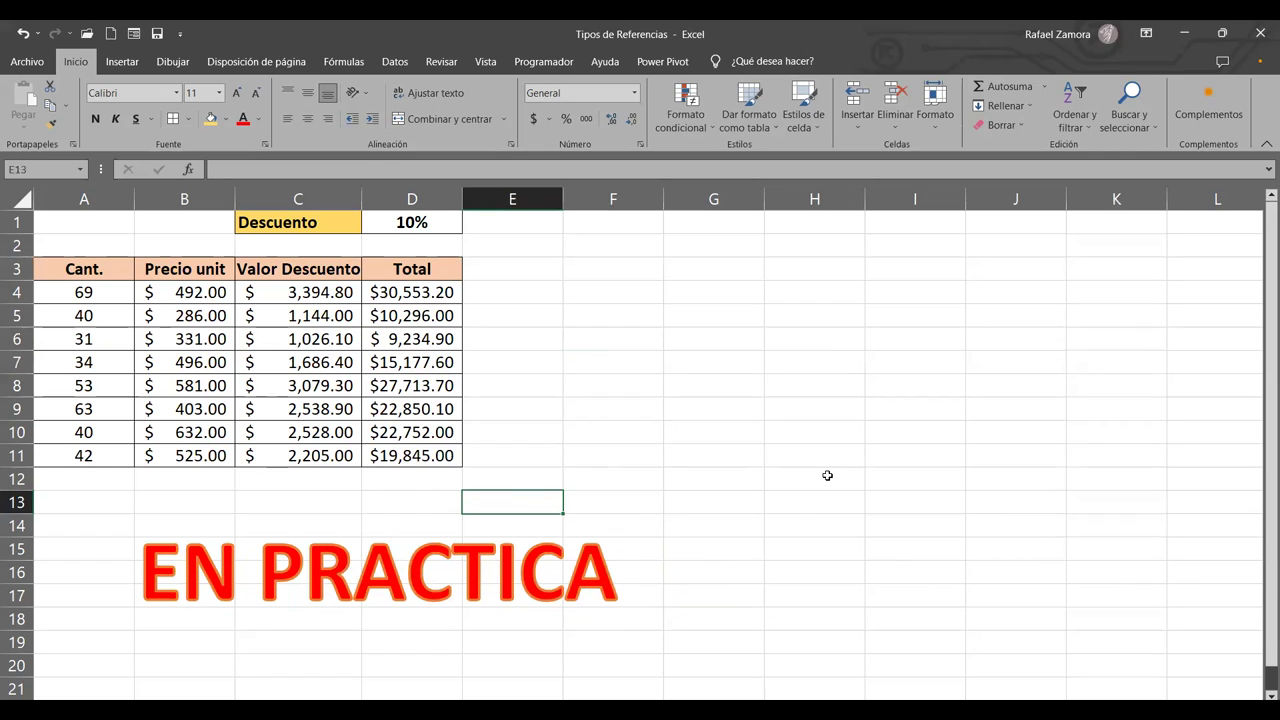
# Step: Delete the contents of C4:D11 and return to cell C4
pyautogui.click(827, 452)
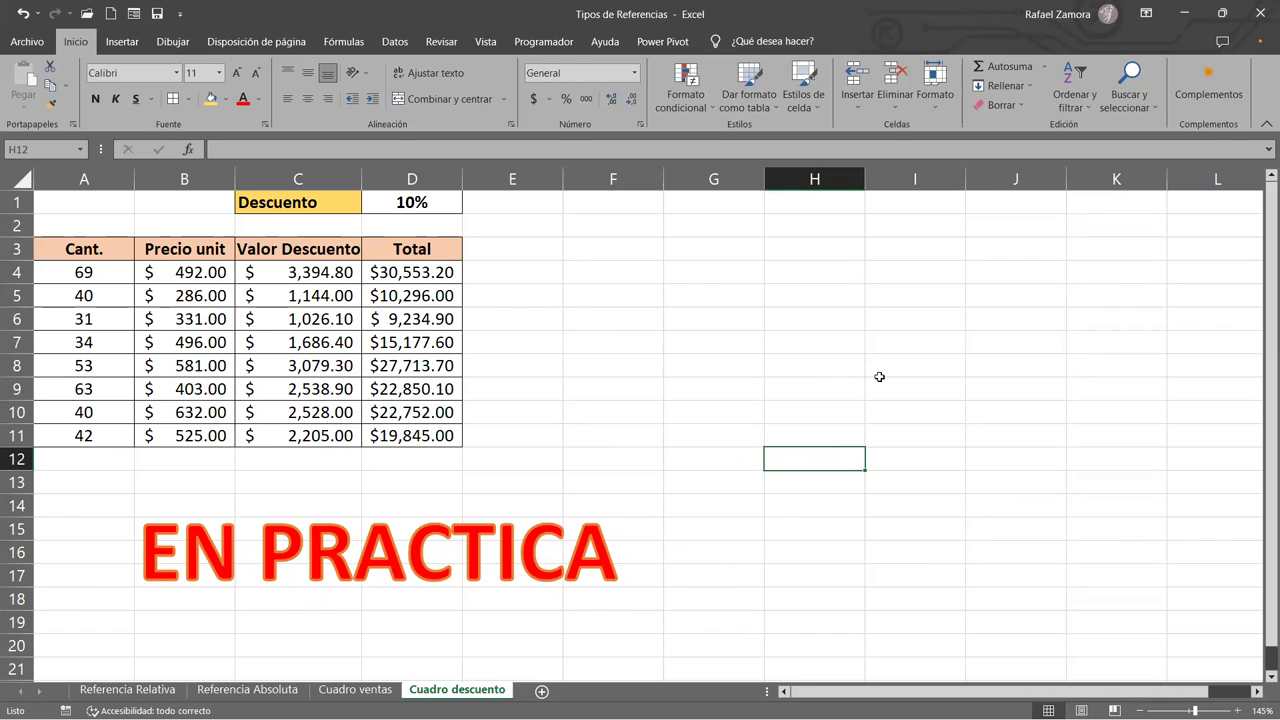
pyautogui.click(723, 372)
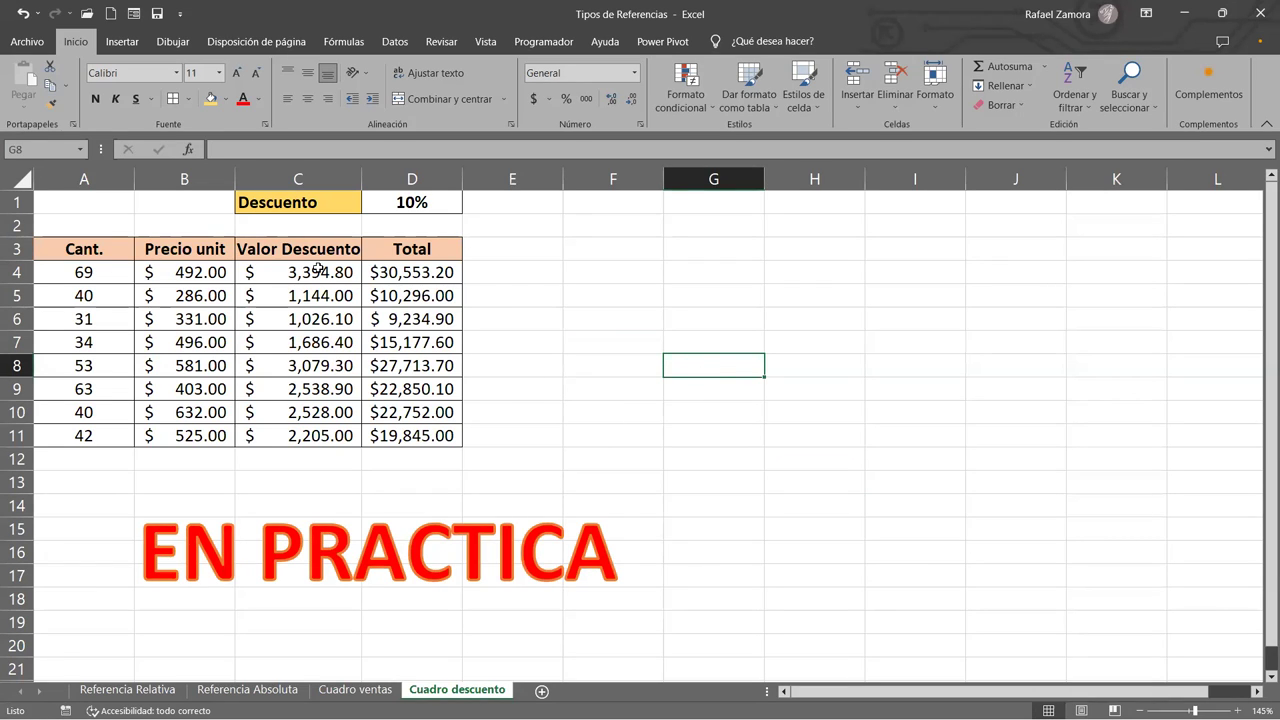
pyautogui.moveTo(318, 268); pyautogui.dragTo(420, 435)
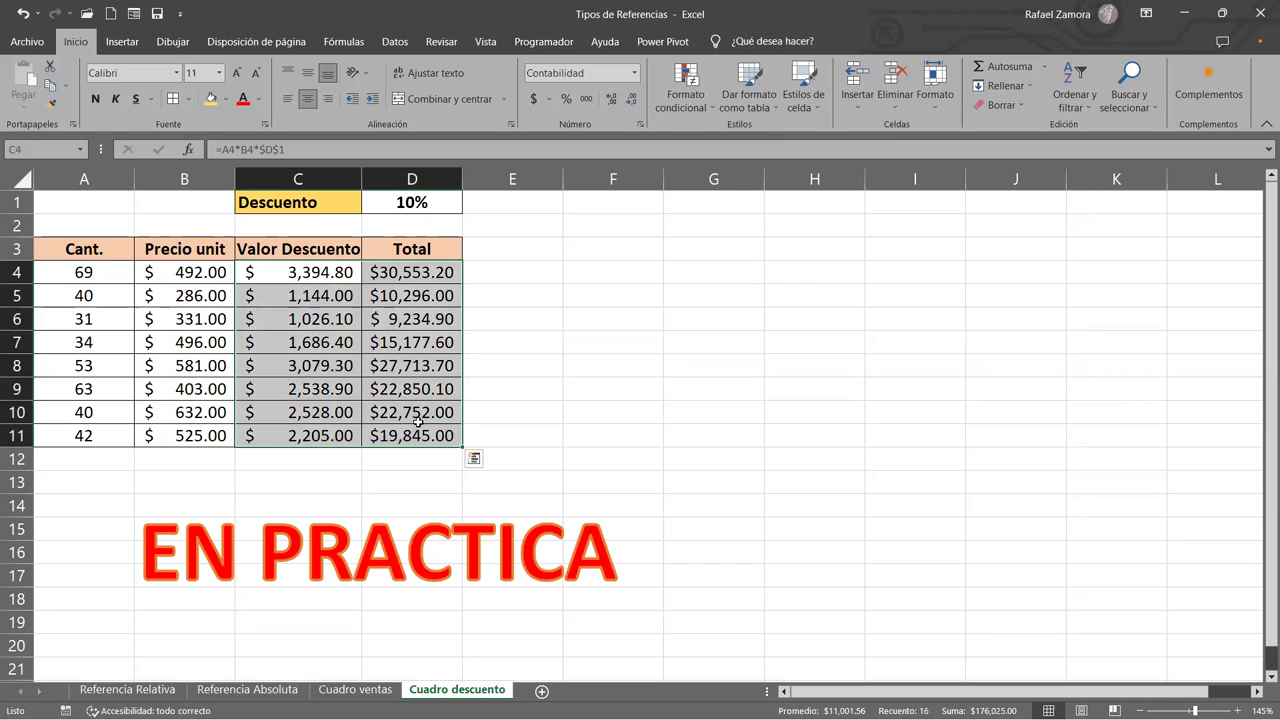
pyautogui.press('Delete')
pyautogui.click(549, 318)
pyautogui.click(340, 275)
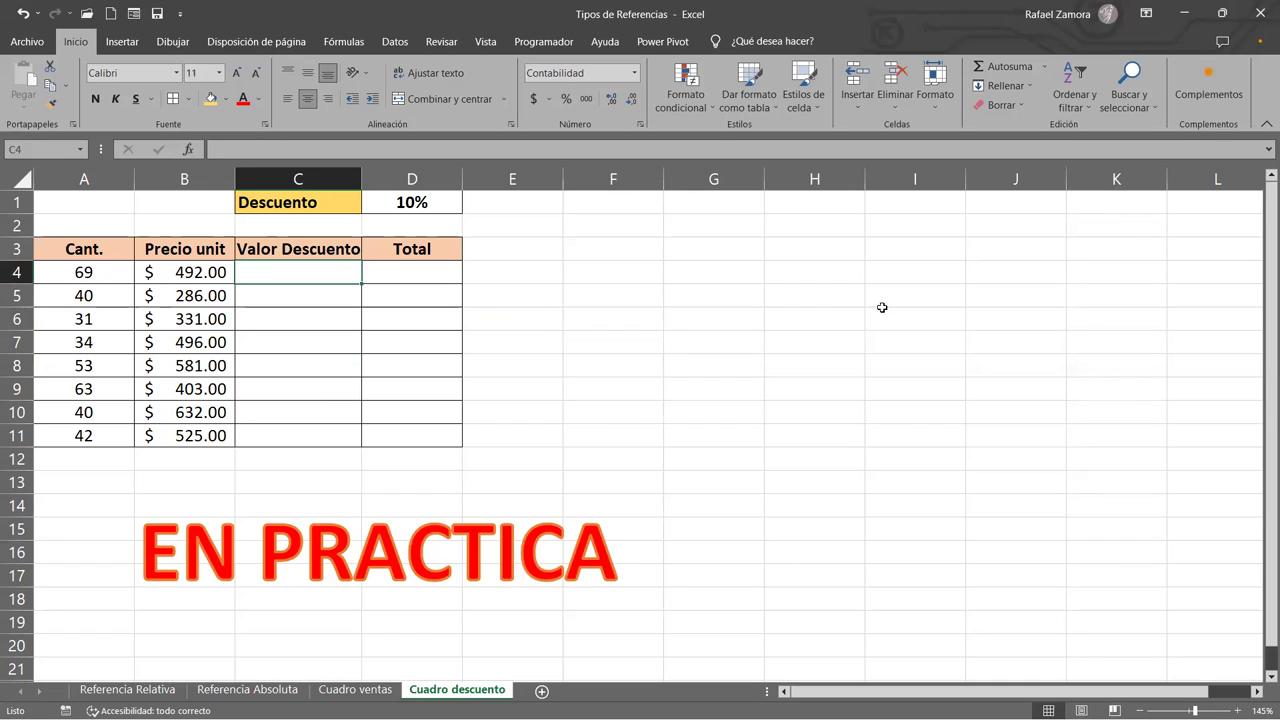
# Step: Rebuild C4 as =A4*B4*$D$1 and fill it down through C11
pyautogui.write('=')
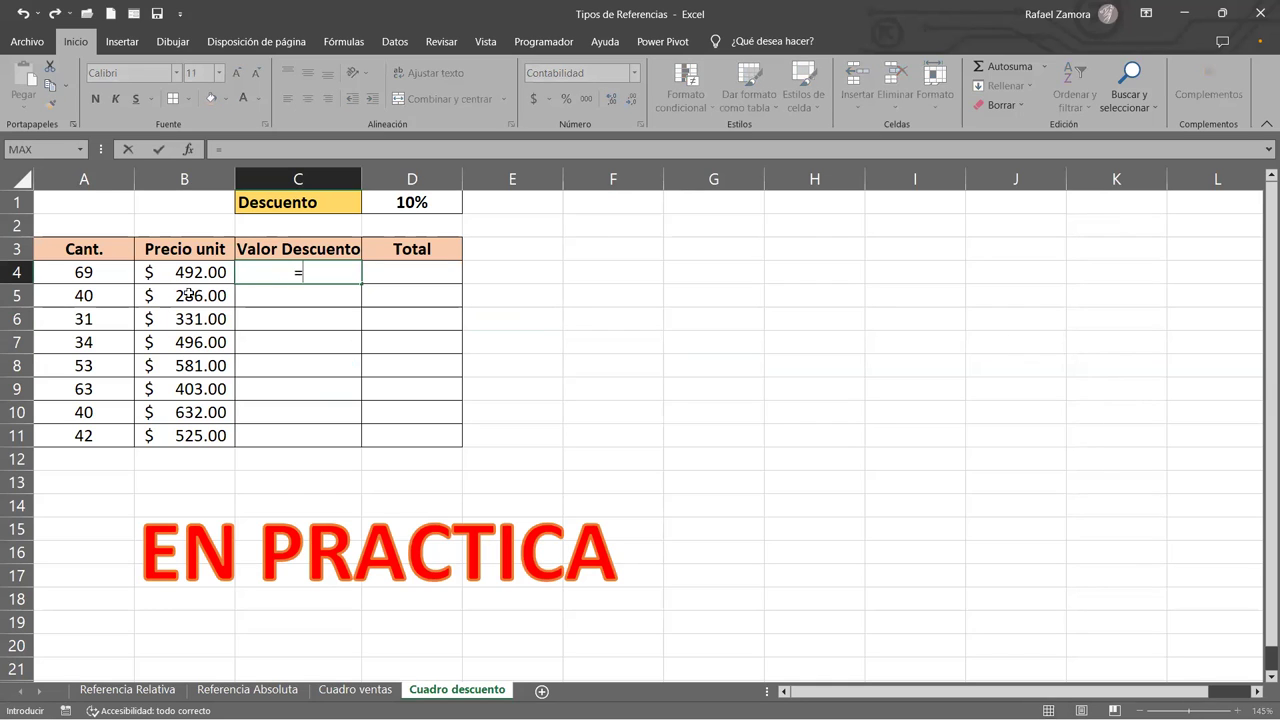
pyautogui.click(93, 263)
pyautogui.write('*')
pyautogui.click(206, 267)
pyautogui.write('*')
pyautogui.click(449, 197)
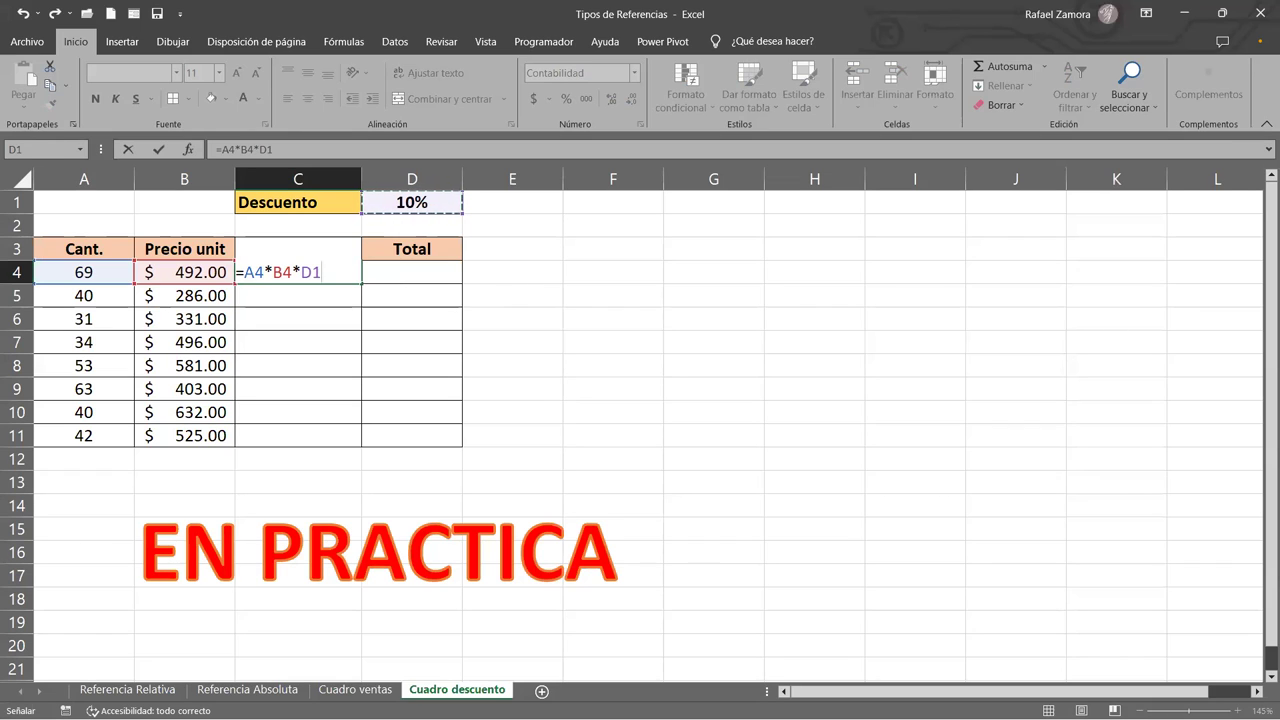
pyautogui.press('F4')
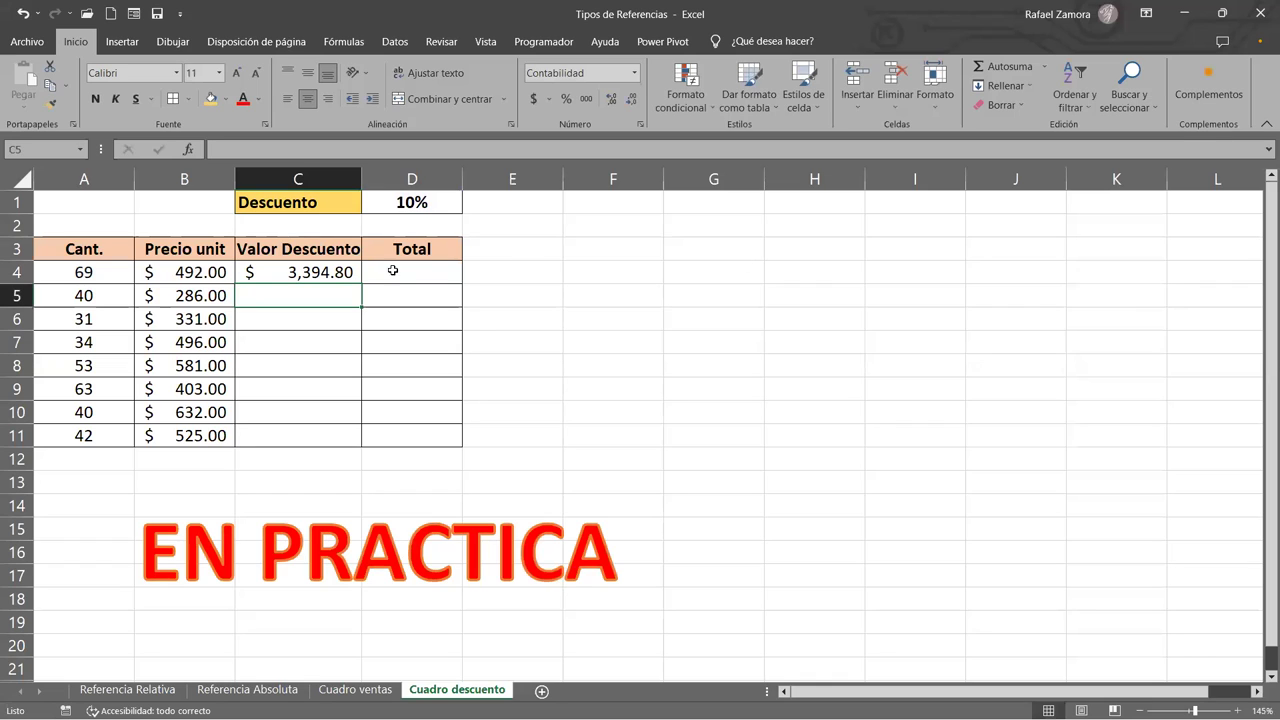
pyautogui.click(370, 271)
pyautogui.click(343, 272)
pyautogui.moveTo(360, 283); pyautogui.dragTo(316, 452)
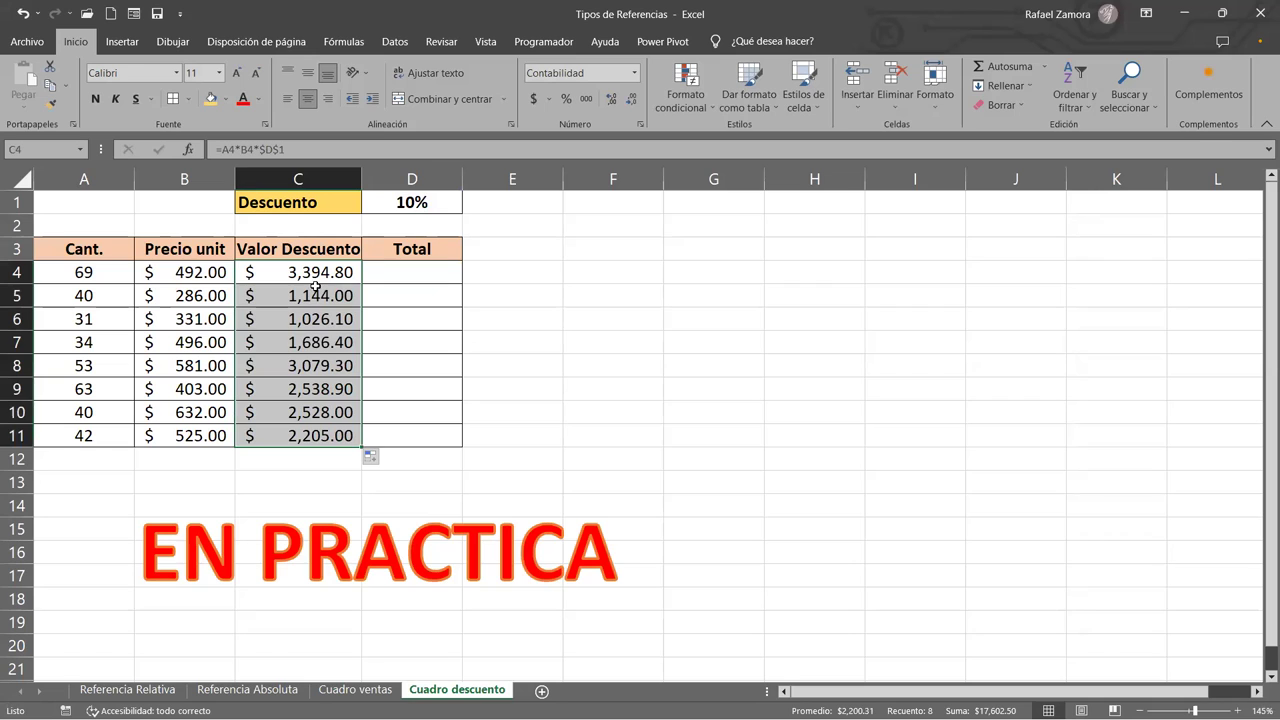
pyautogui.moveTo(322, 272); pyautogui.dragTo(316, 436)
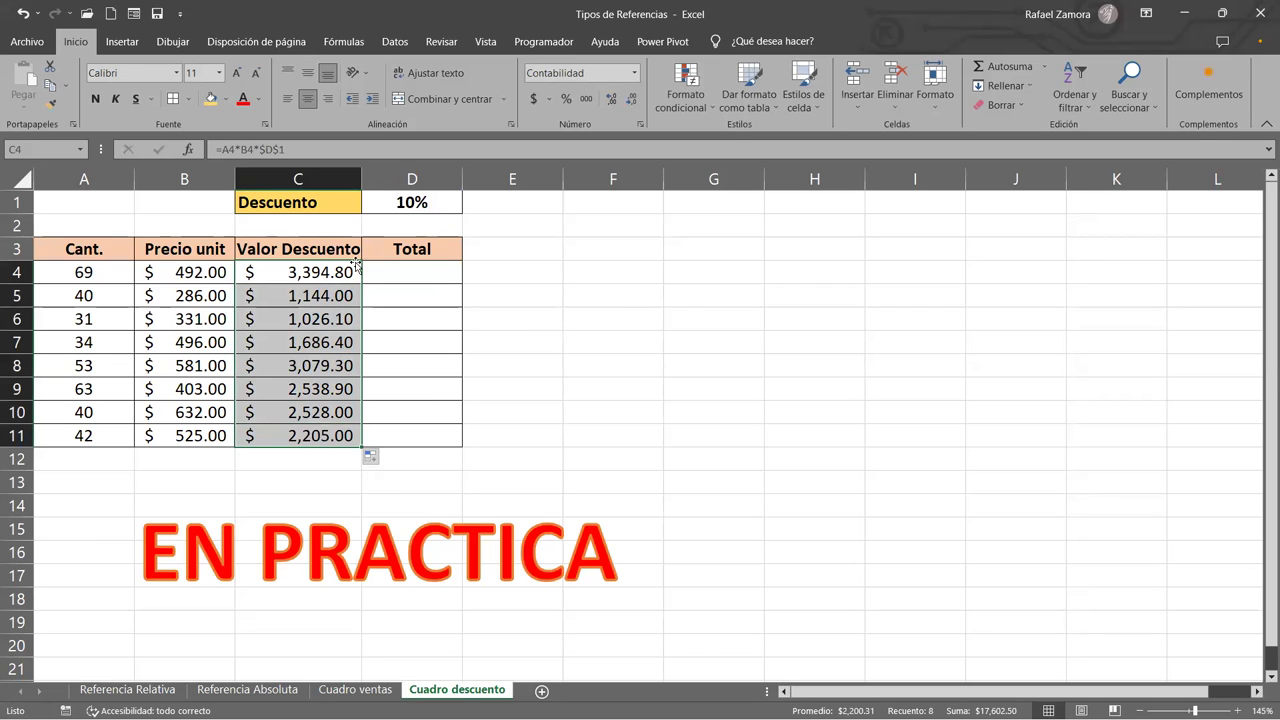
# Step: Enter =A4*B4-C4 in D4, fill it to D11, and refill C4 down to C11
pyautogui.click(405, 275)
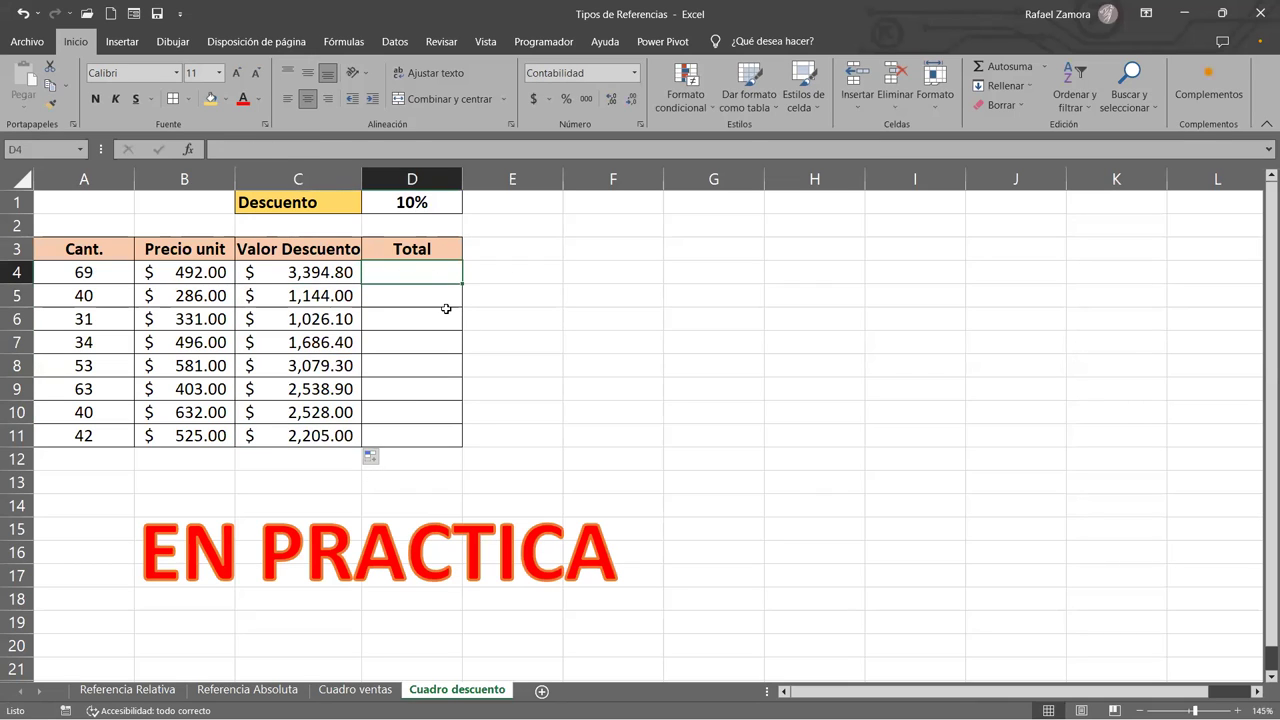
pyautogui.write('=')
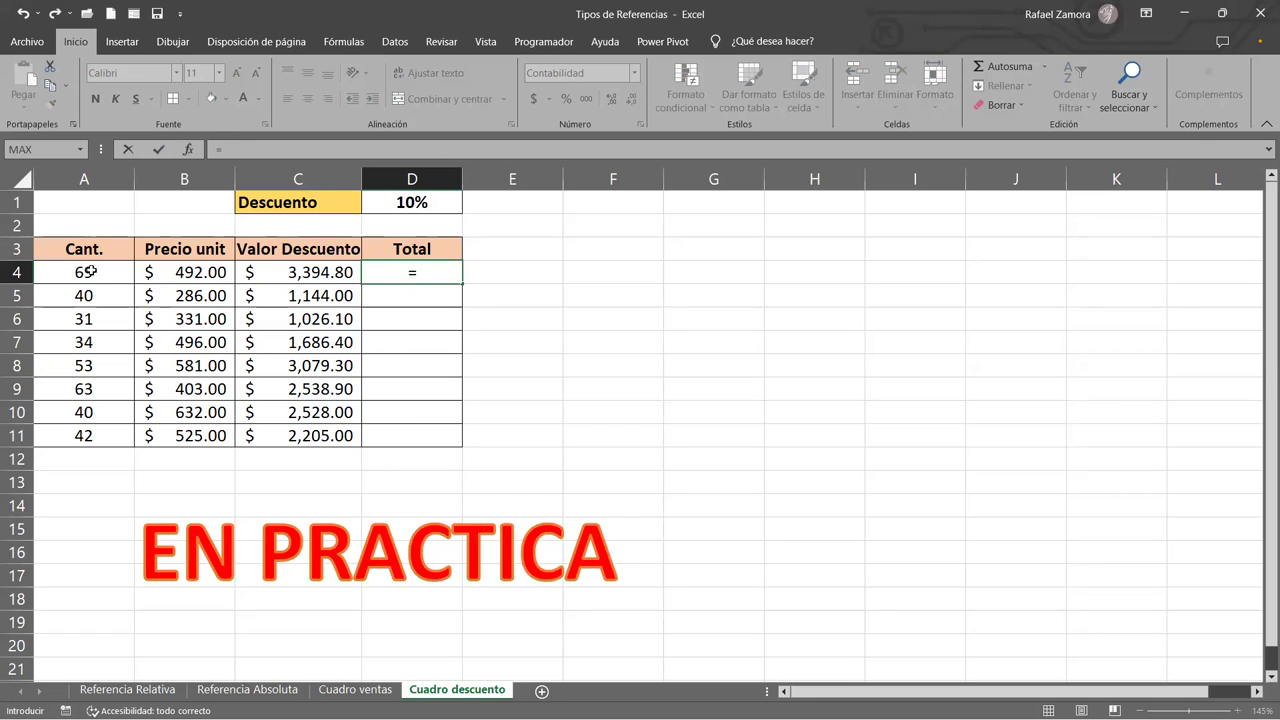
pyautogui.click(91, 272)
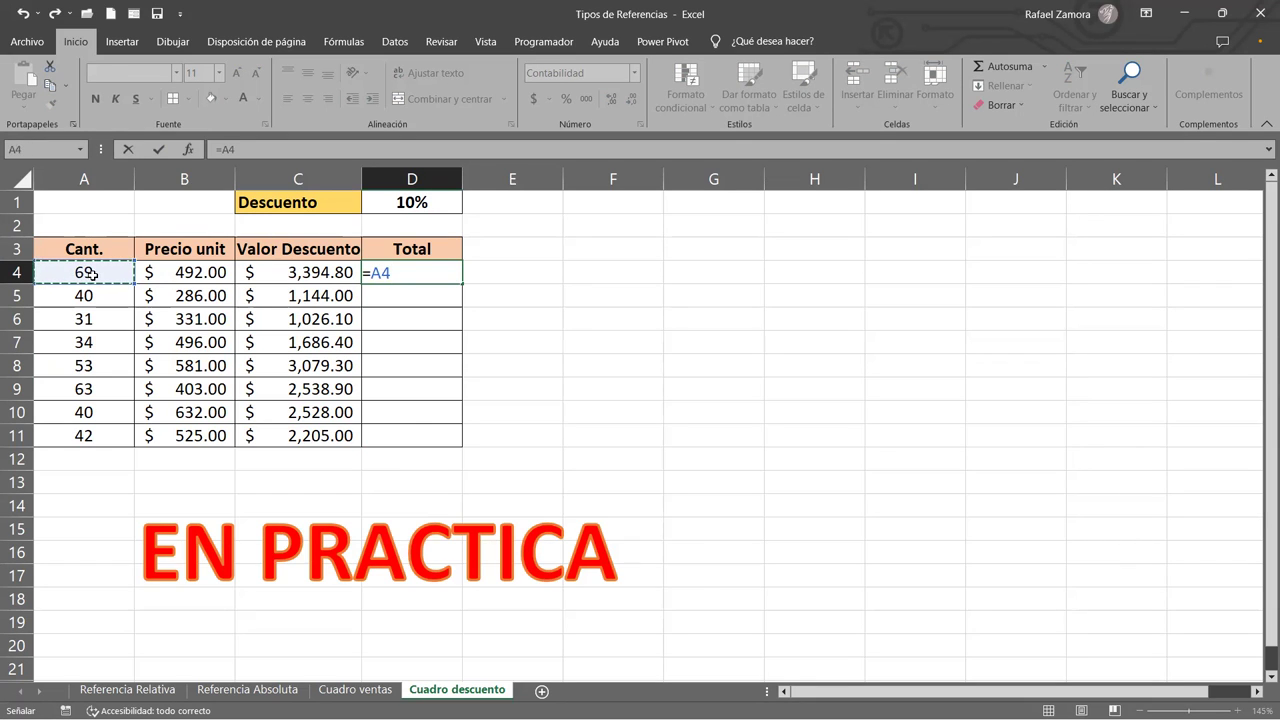
pyautogui.write('*')
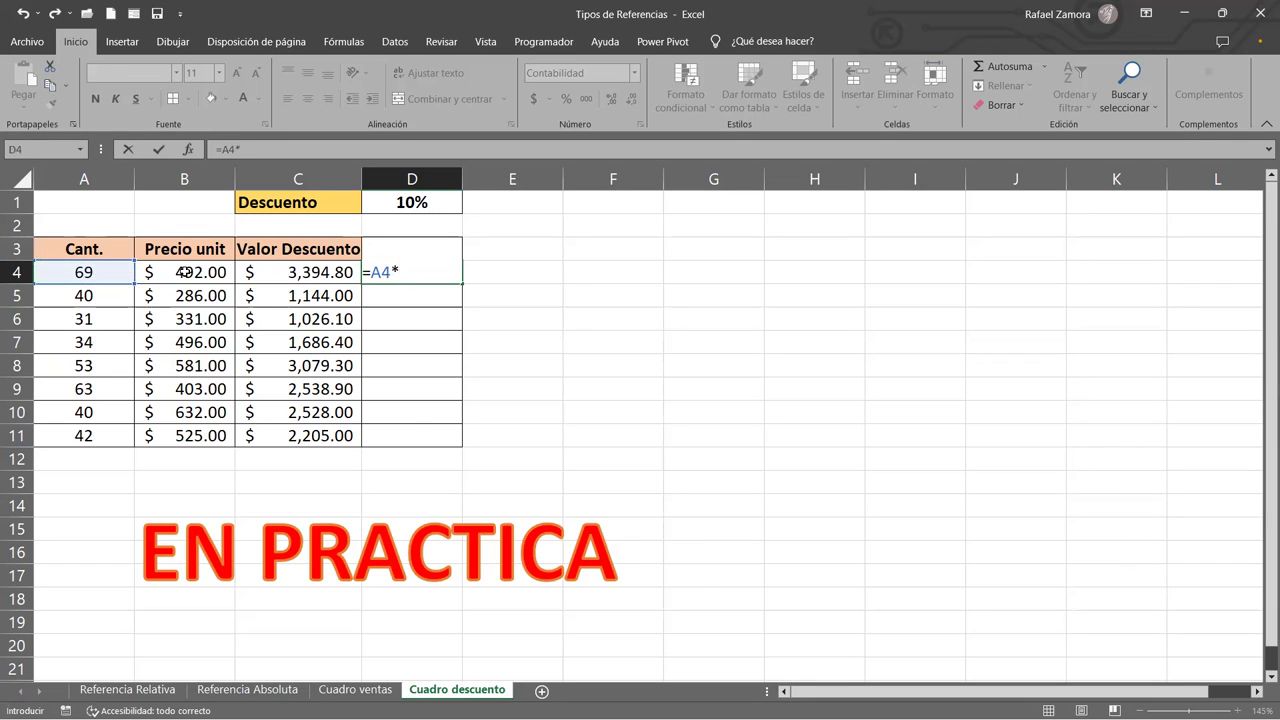
pyautogui.click(226, 272)
pyautogui.write('-')
pyautogui.click(338, 278)
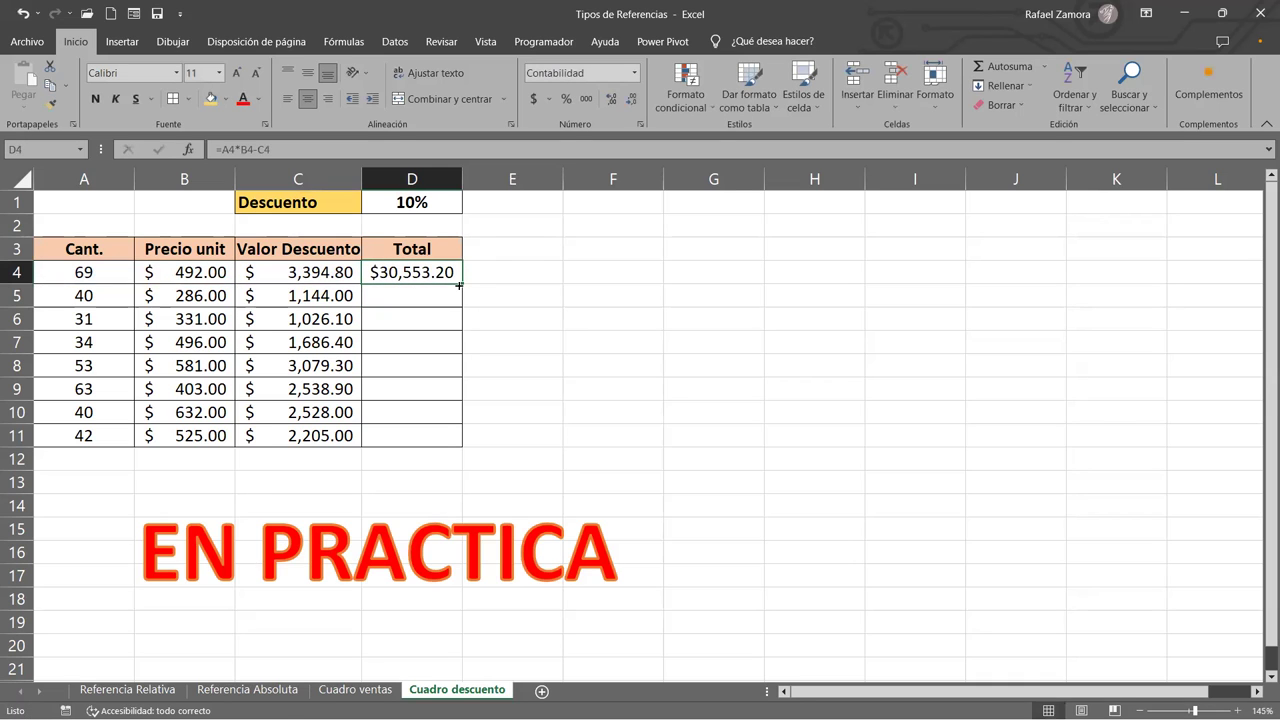
pyautogui.moveTo(461, 284); pyautogui.dragTo(457, 437)
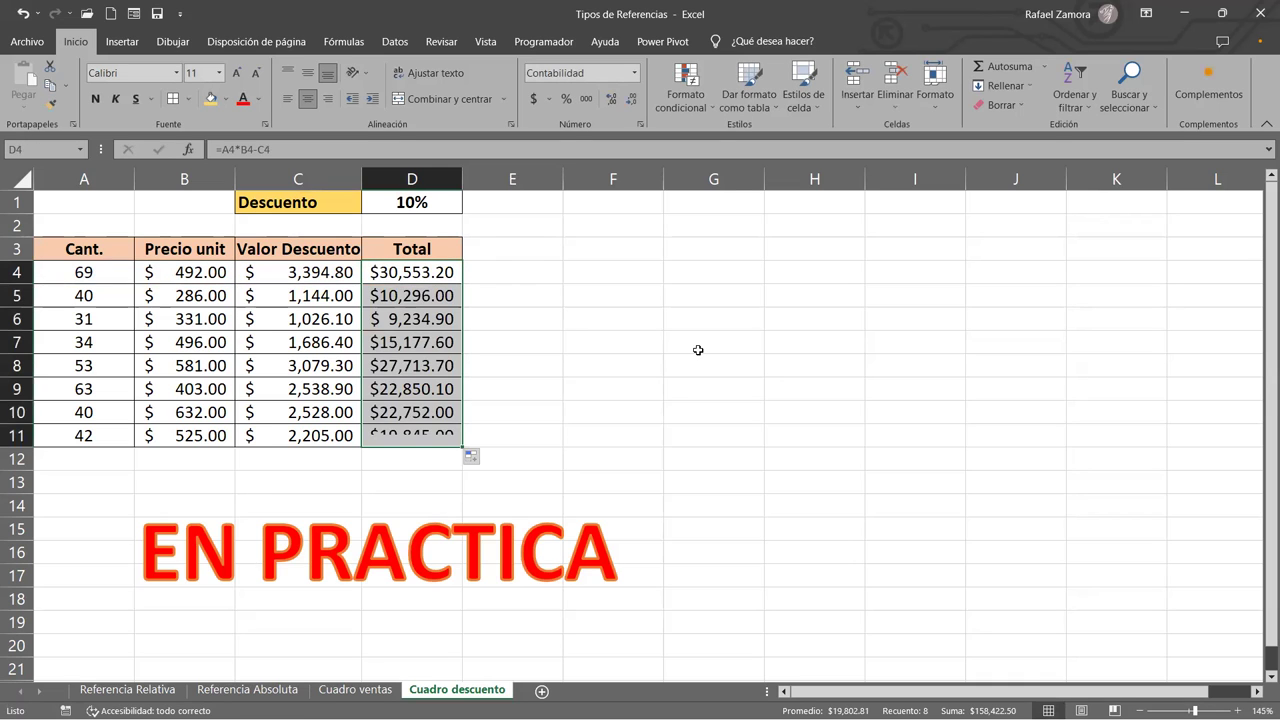
pyautogui.click(343, 271)
pyautogui.moveTo(361, 284); pyautogui.dragTo(361, 437)
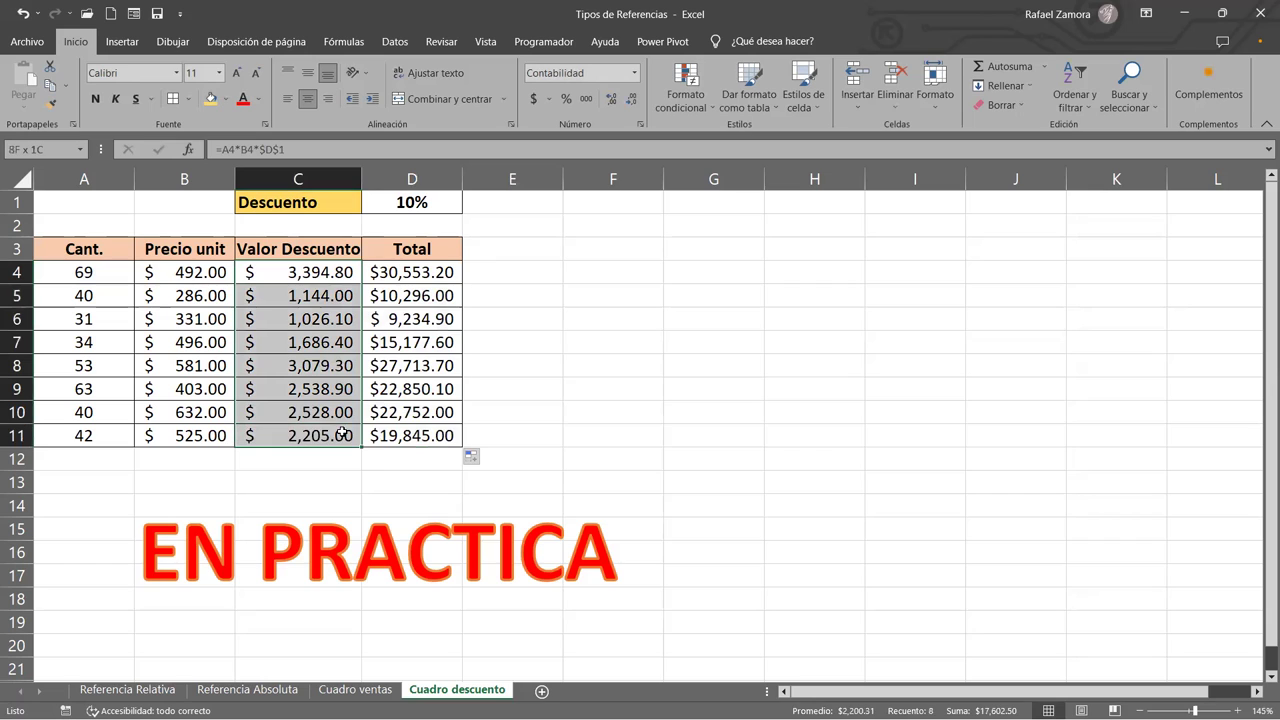
pyautogui.click(398, 274)
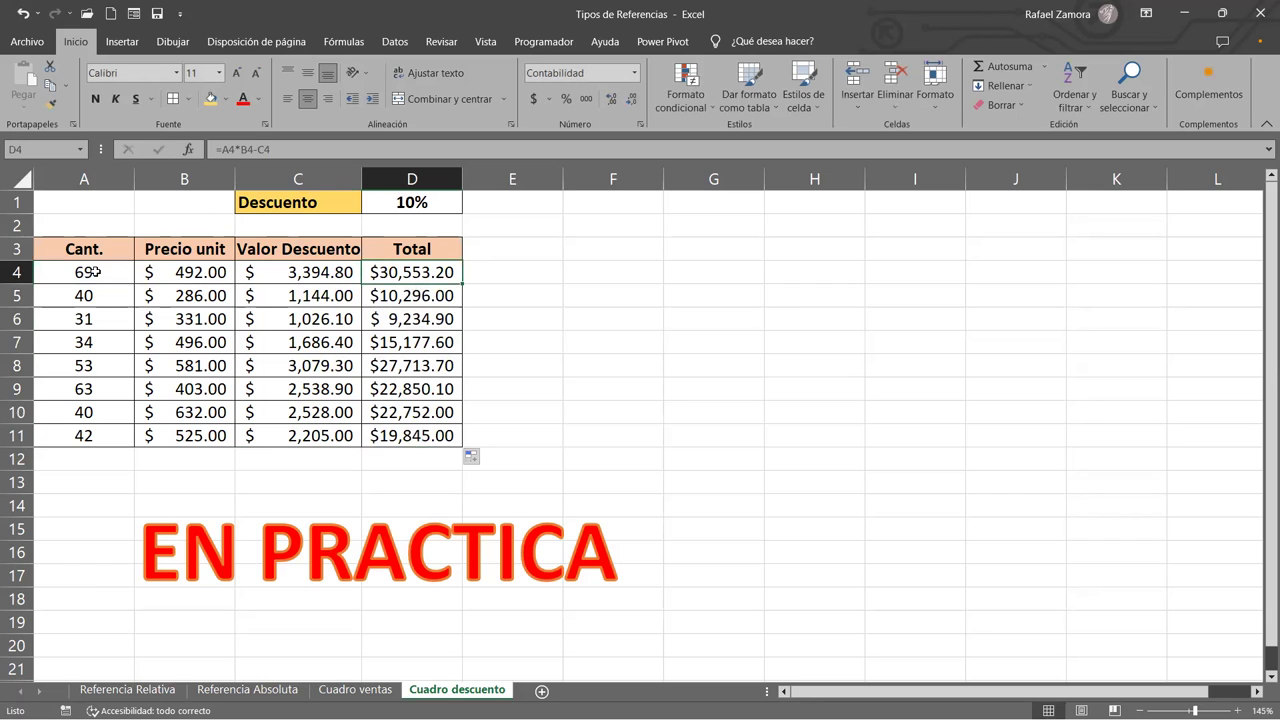
pyautogui.moveTo(100, 272); pyautogui.dragTo(162, 276)
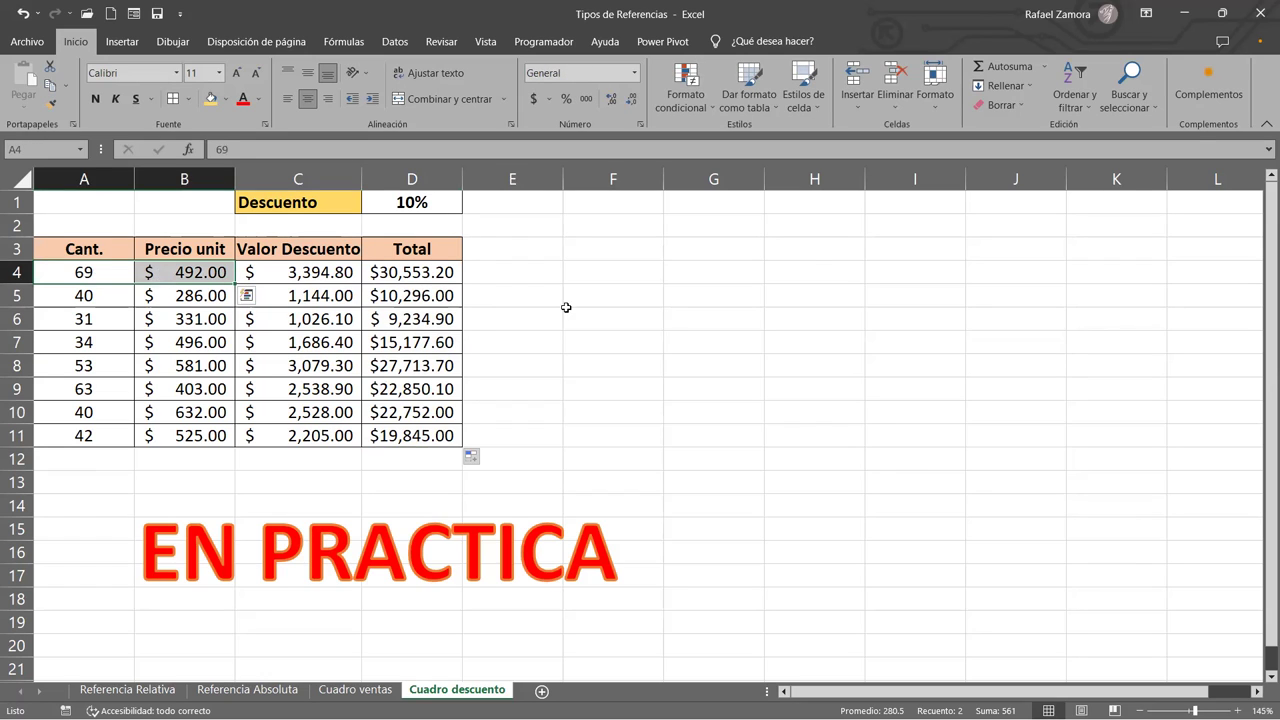
pyautogui.click(632, 337)
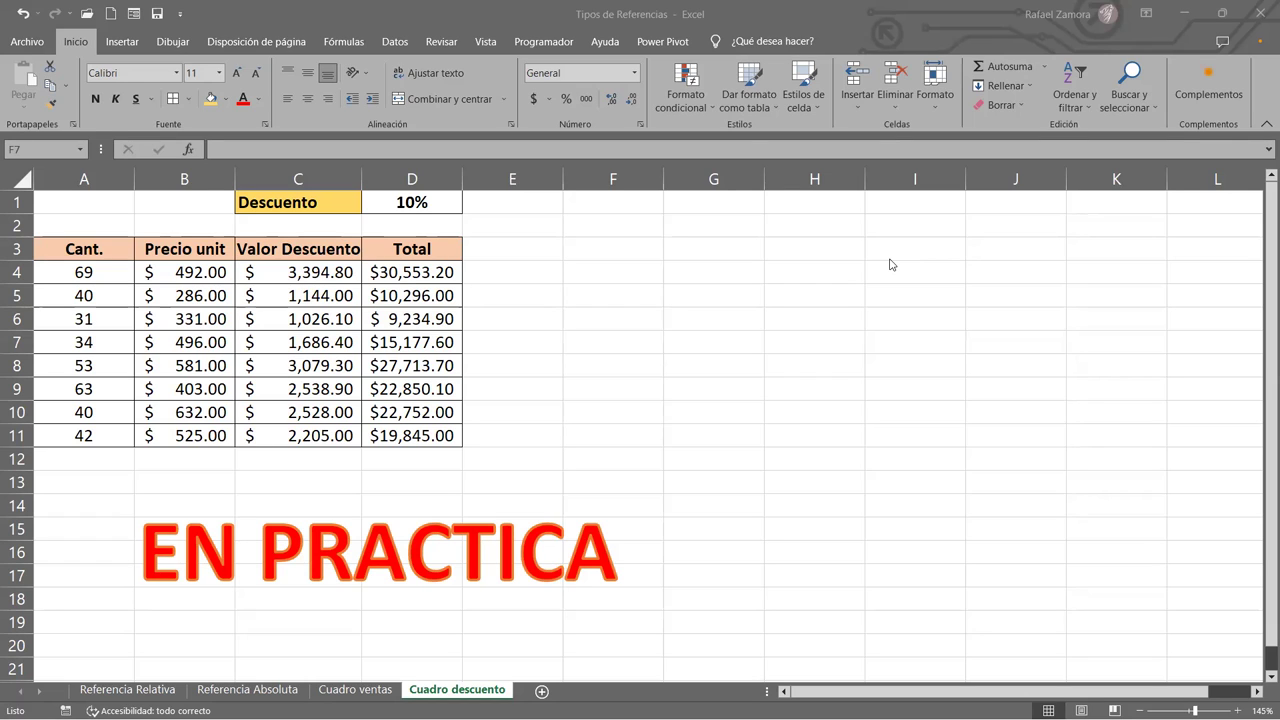
pyautogui.click(803, 325)
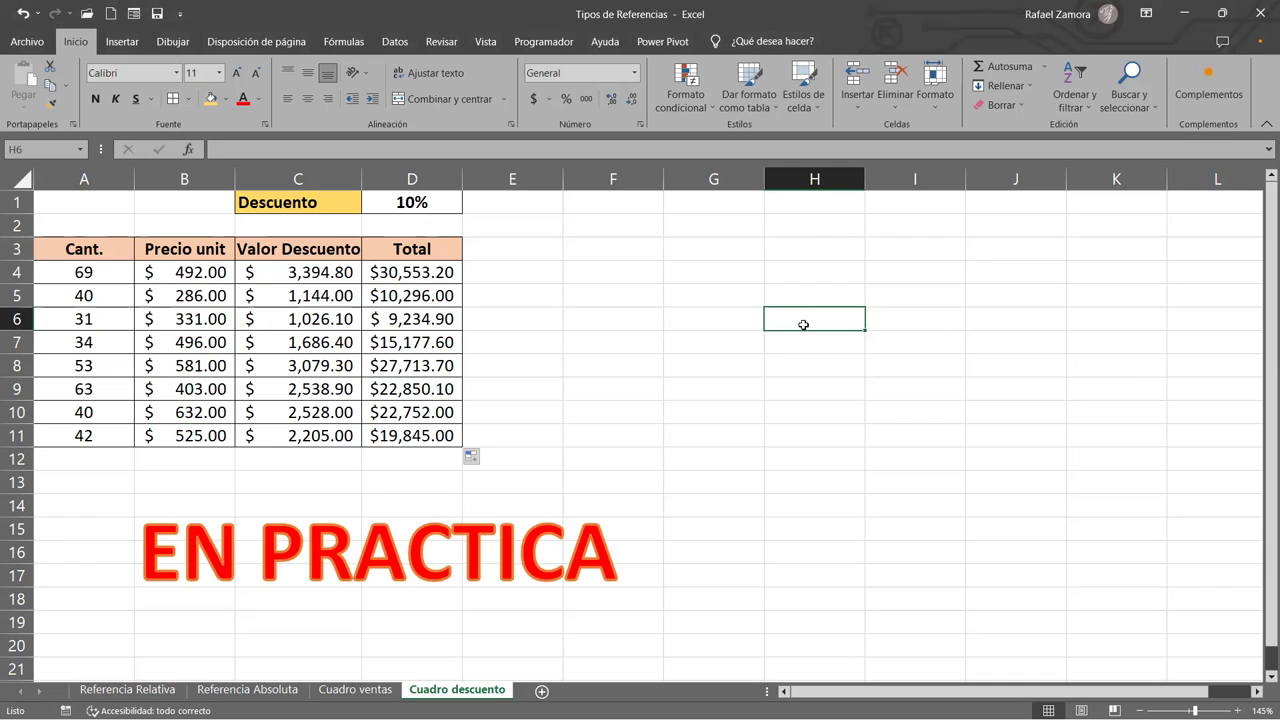
pyautogui.click(688, 350)
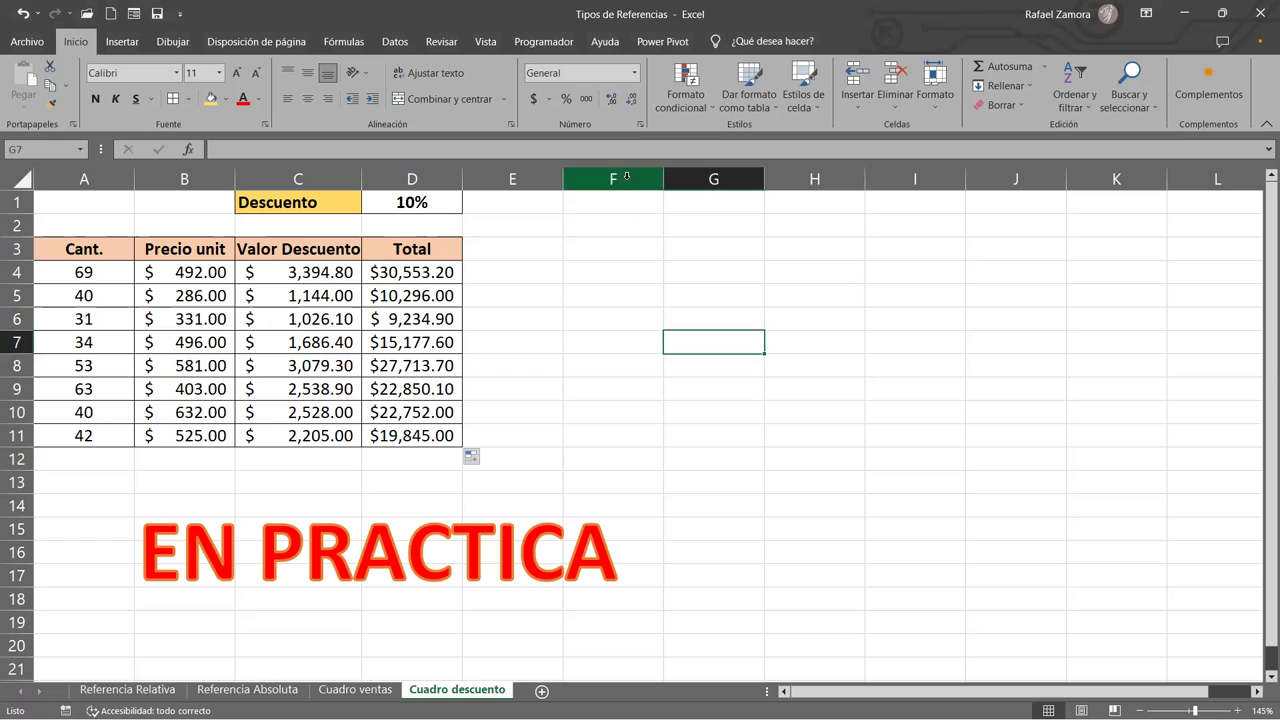